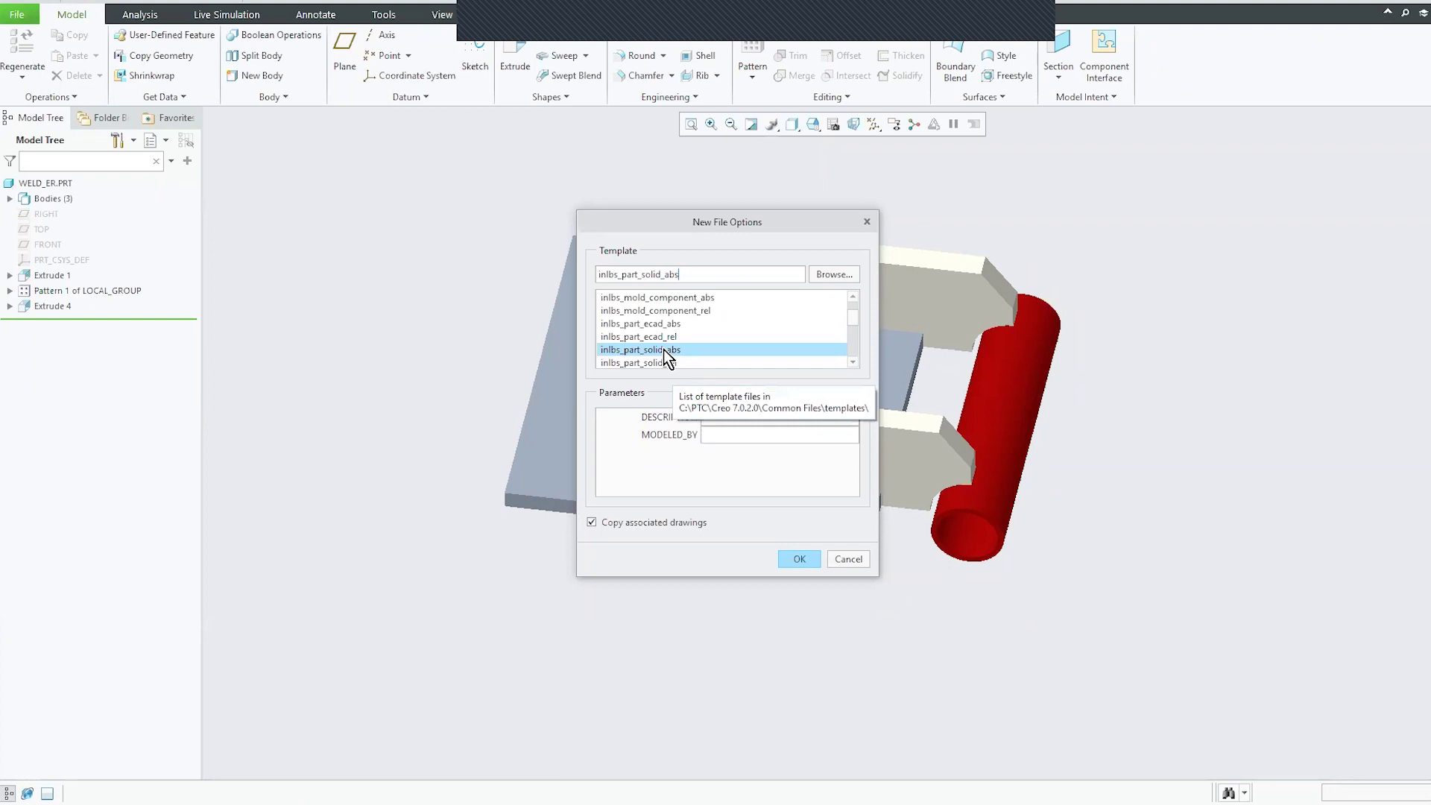
# - Create the new part from the inlbs_part_solid_abs template and turn on the display of datum planes
pyautogui.click(798, 559)
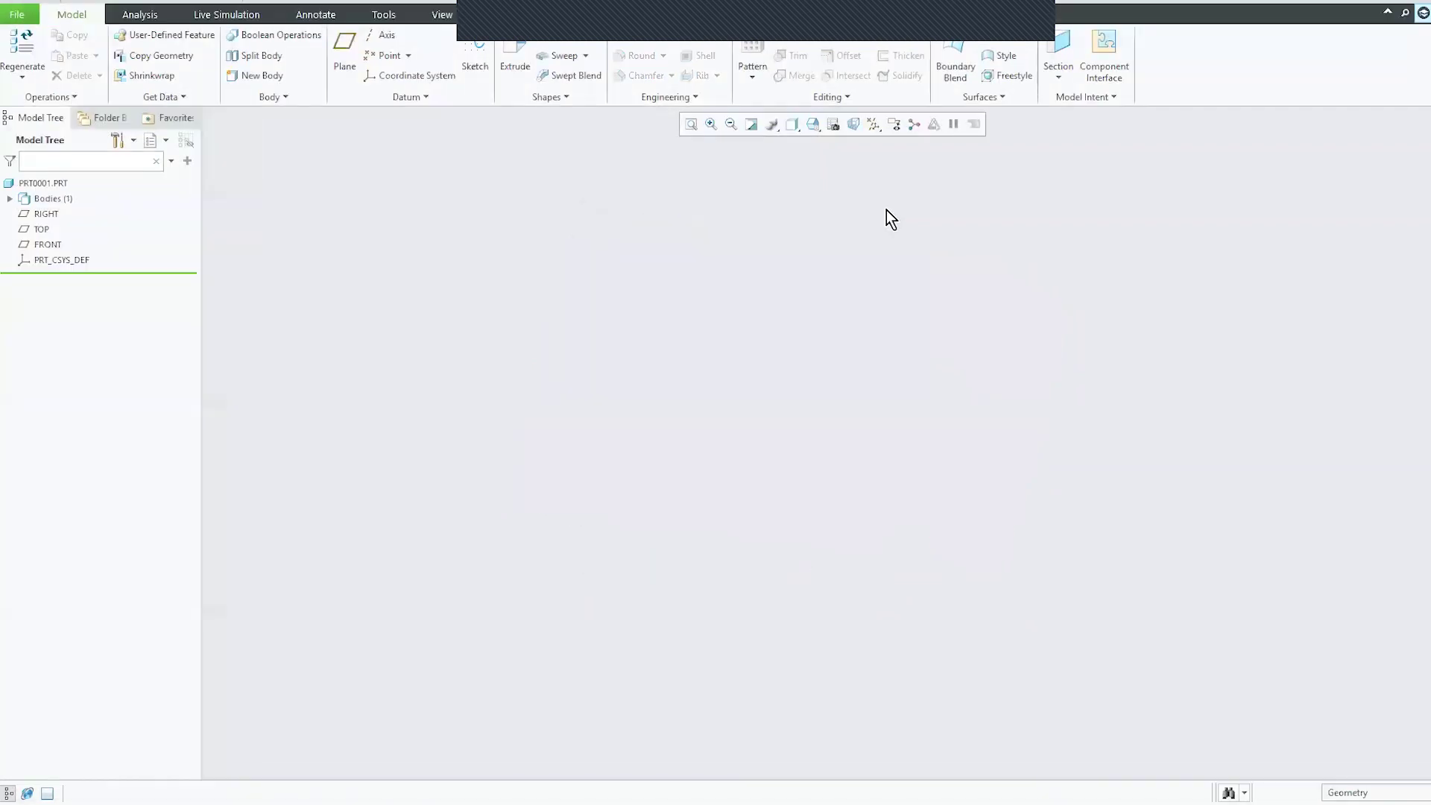
pyautogui.click(872, 129)
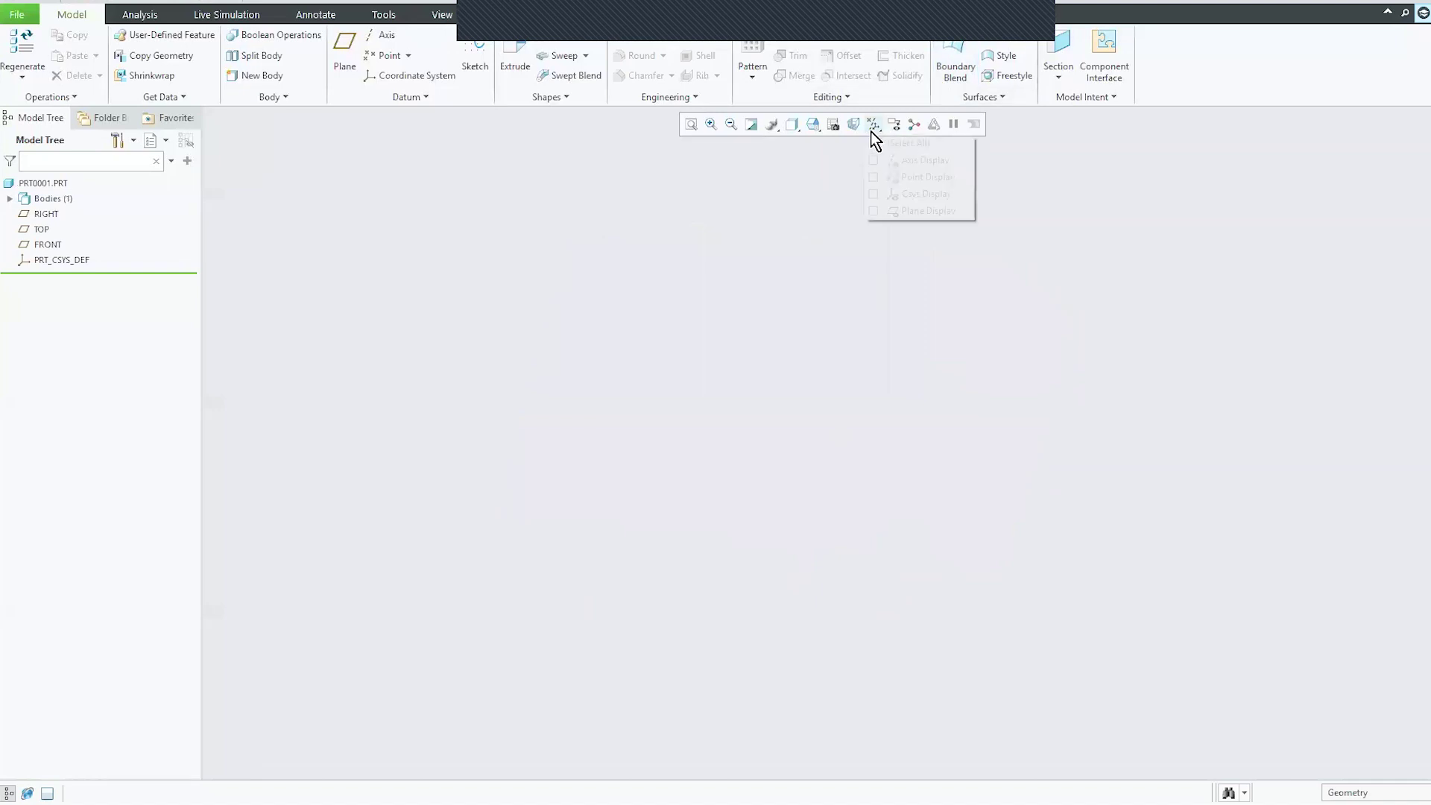
pyautogui.click(921, 211)
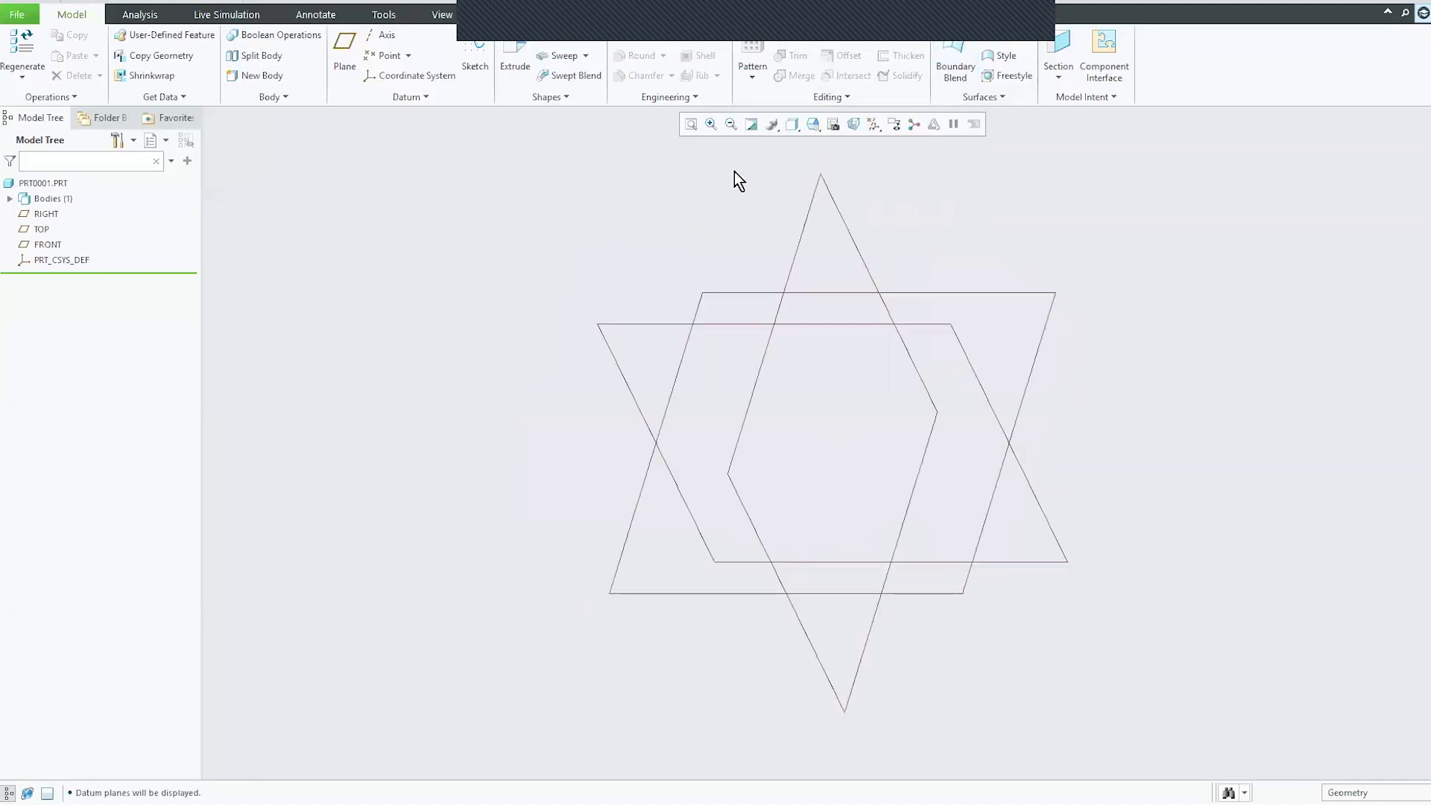
# - Start an extrude on the TOP plane and sketch a center rectangle at the origin, about 71 in wide and 107 in high
pyautogui.click(749, 293)
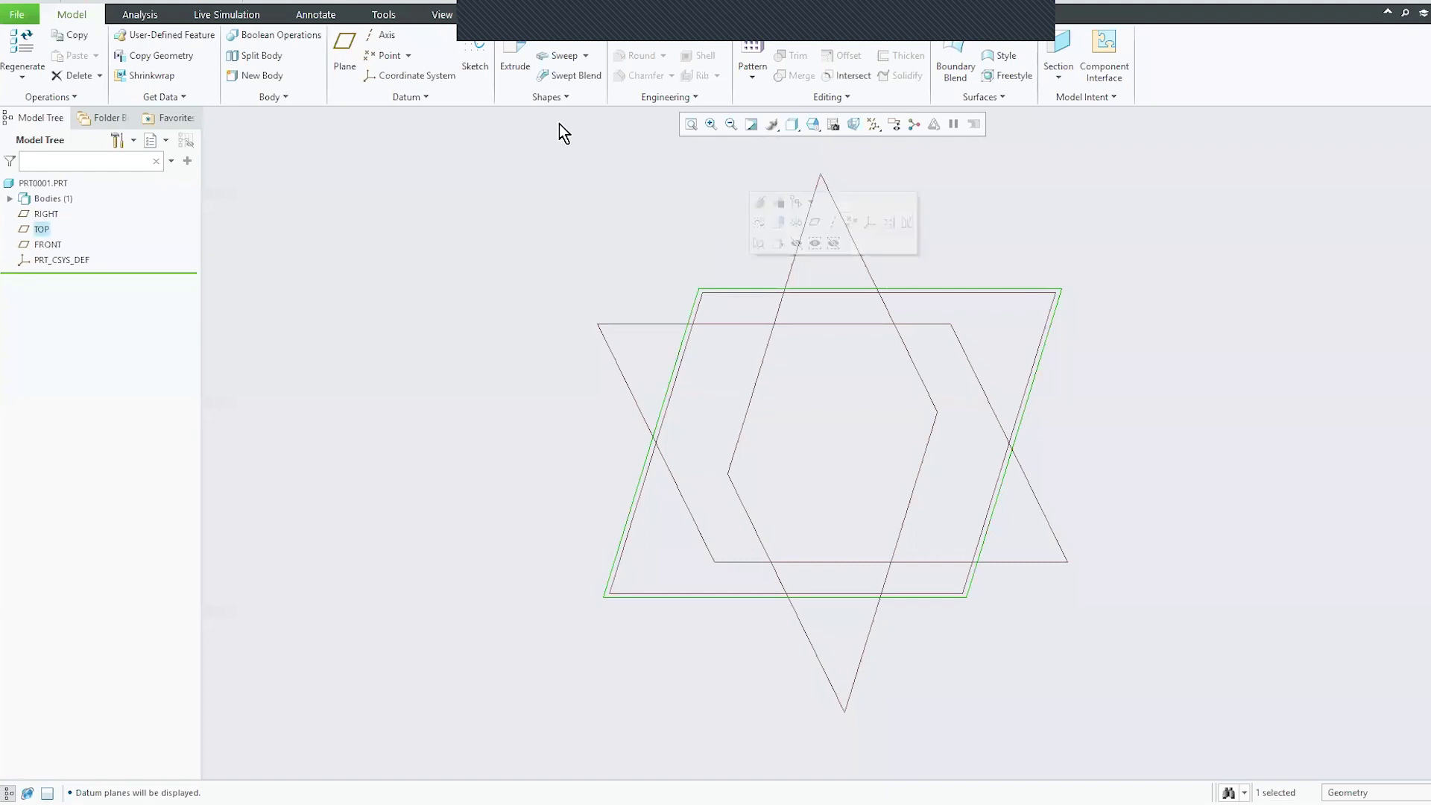
pyautogui.click(517, 54)
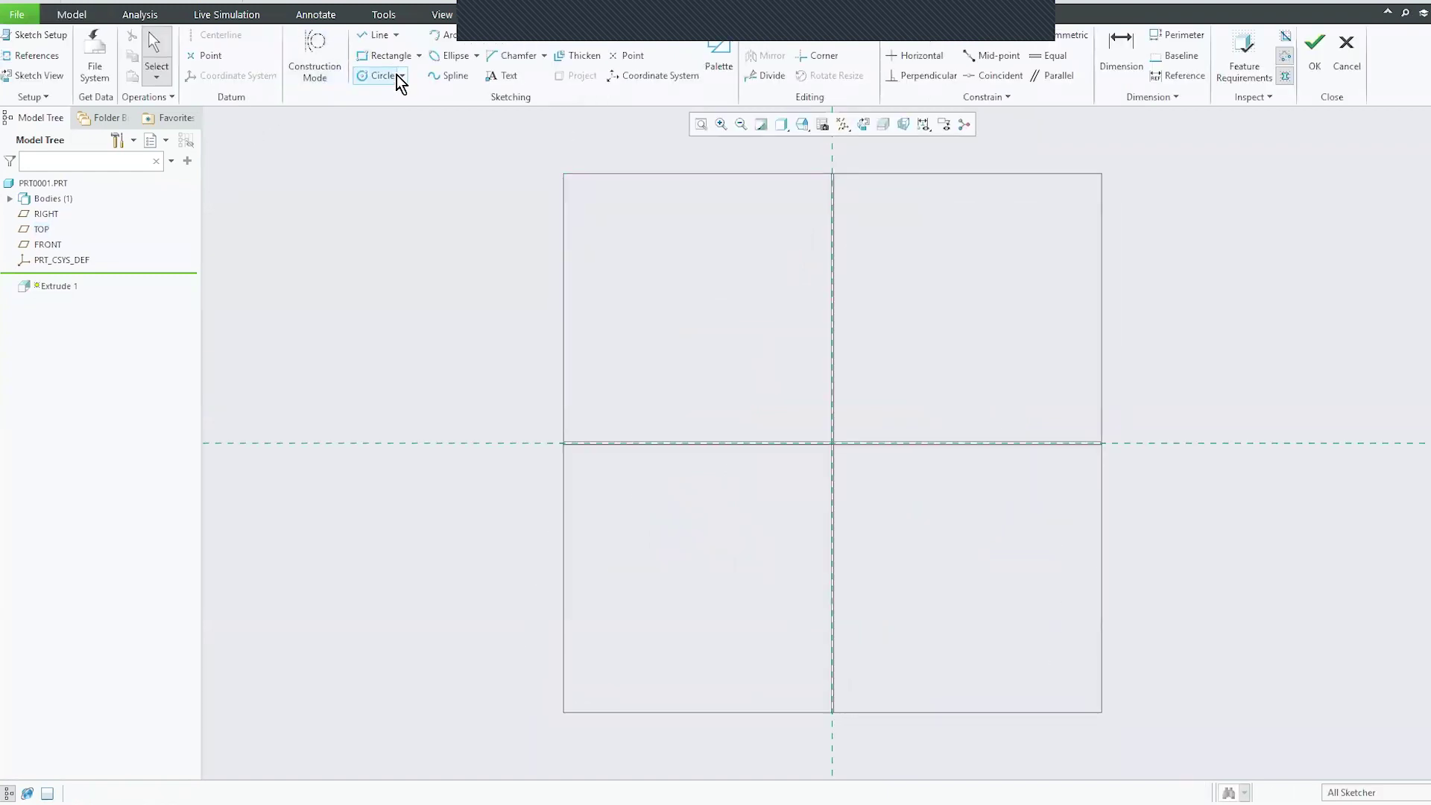
pyautogui.click(418, 55)
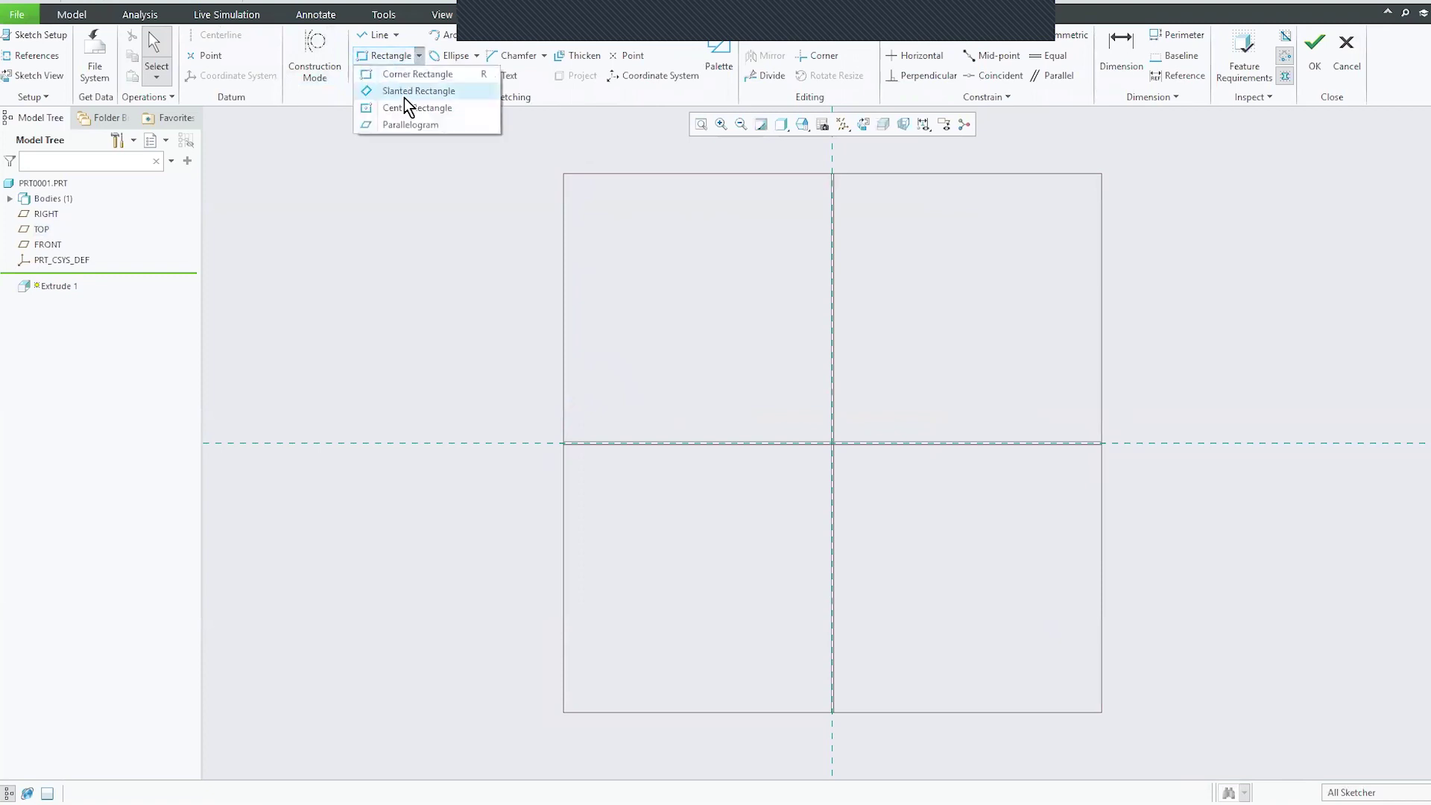
pyautogui.click(404, 98)
pyautogui.click(420, 56)
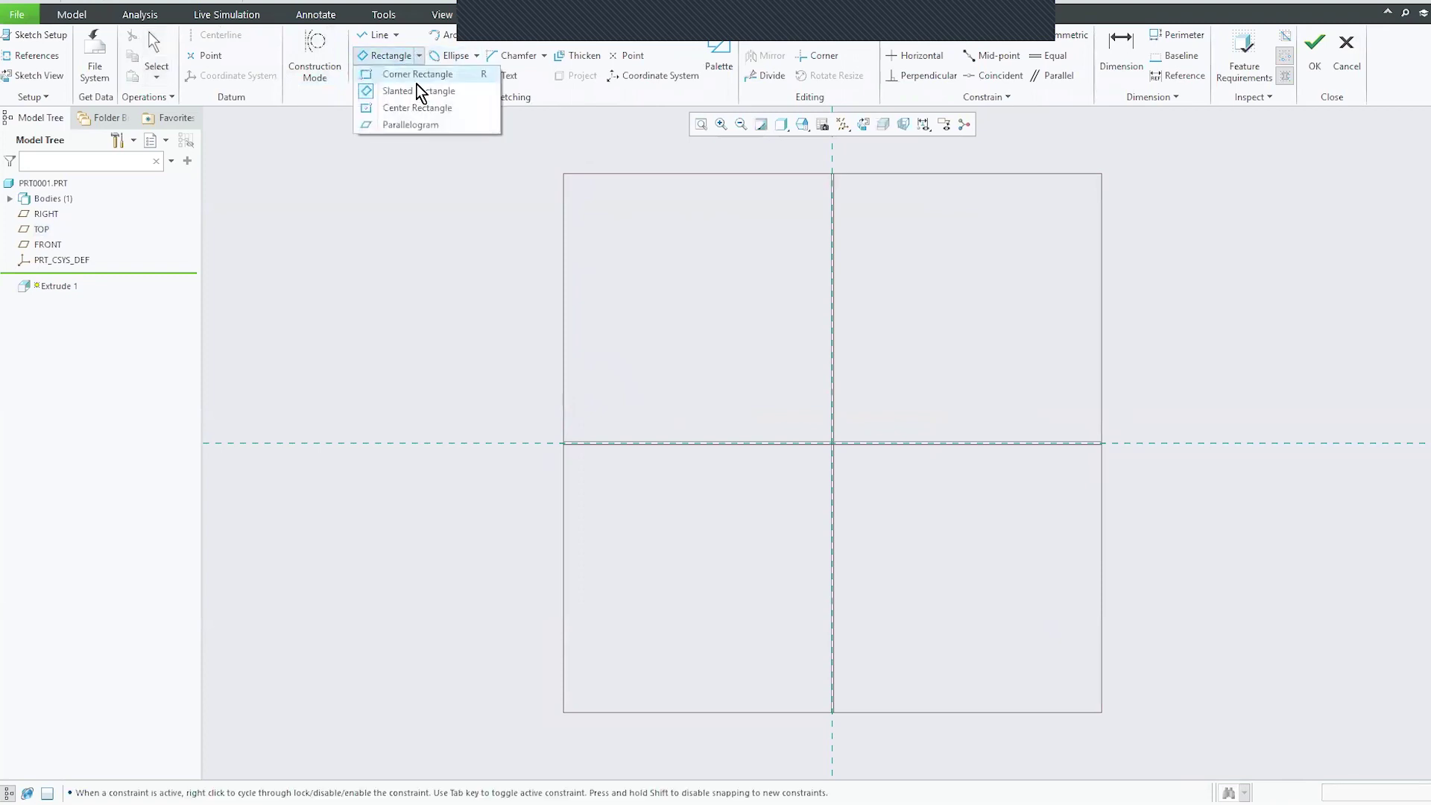
pyautogui.click(415, 108)
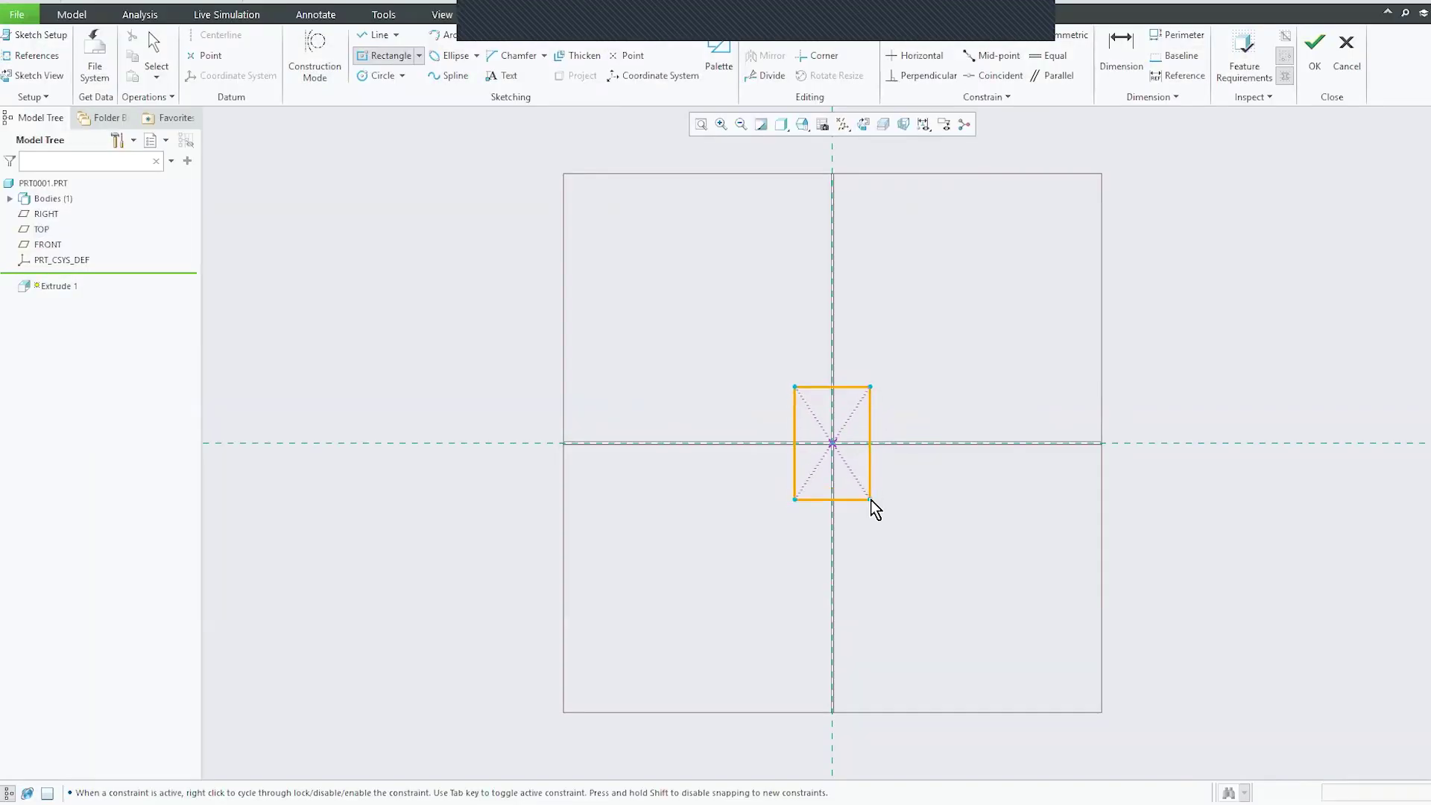
pyautogui.click(871, 499)
pyautogui.middleClick(801, 494)
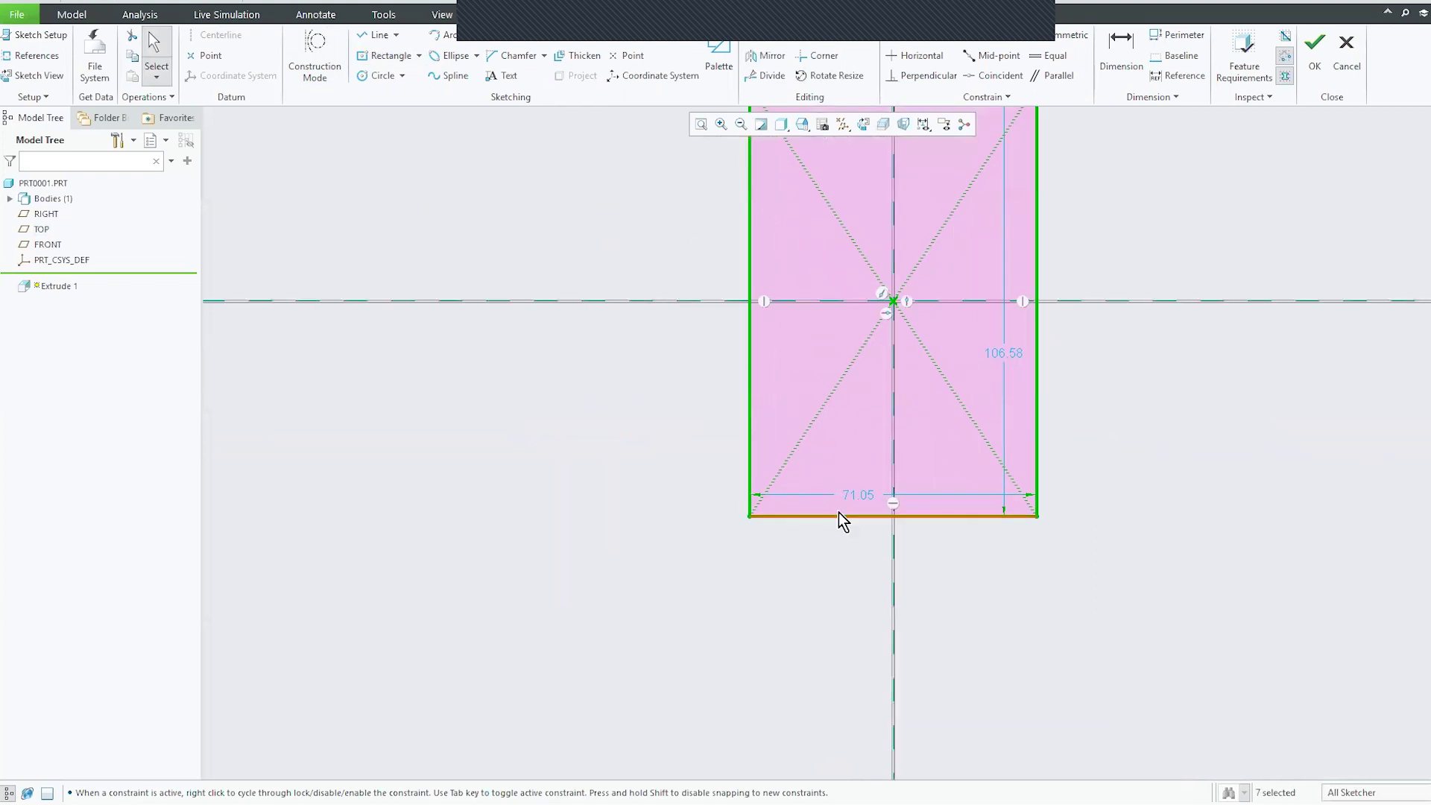
# - Set the rectangle's width to 6 in and its height to 4 in, and finish the sketch
pyautogui.doubleClick(855, 498)
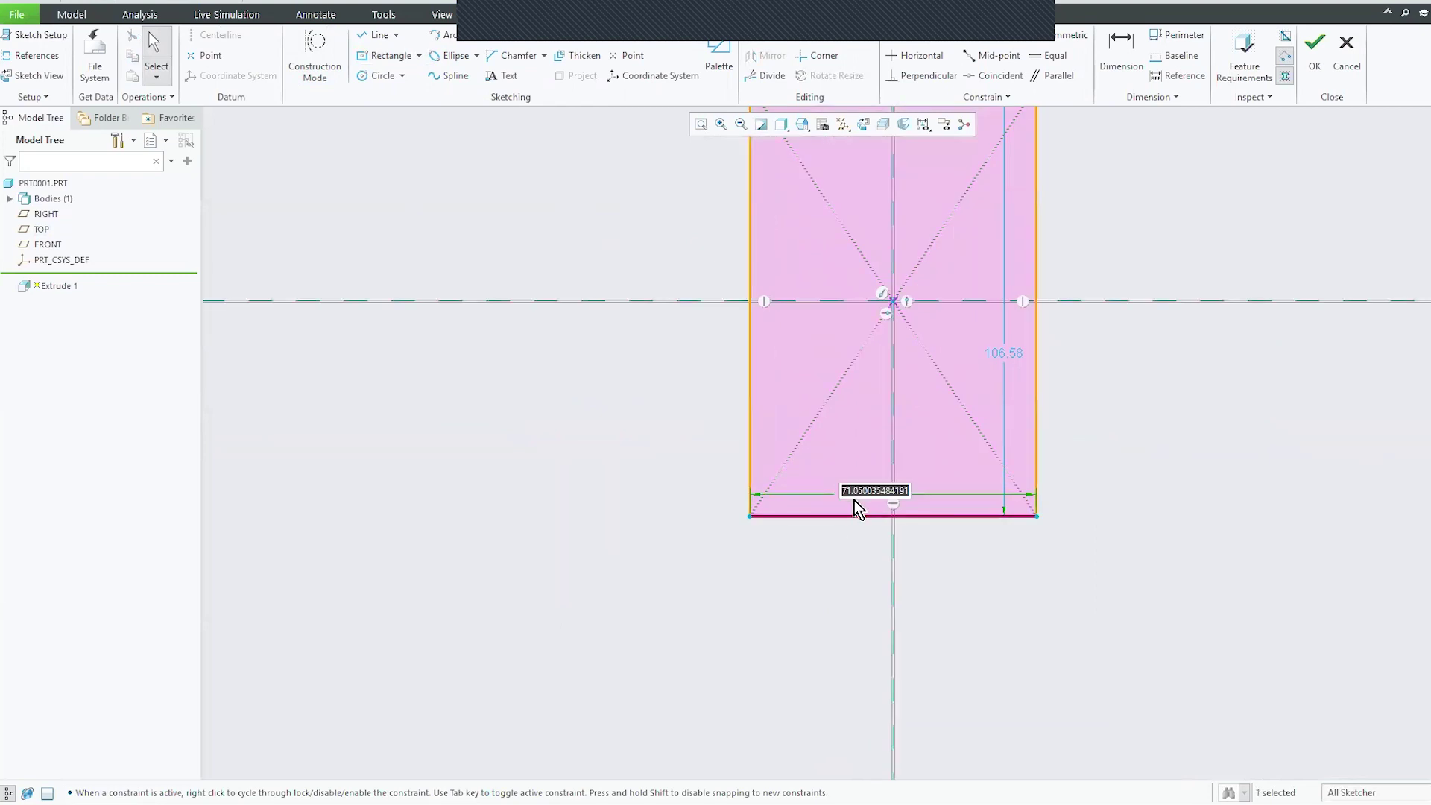
pyautogui.write('6')
pyautogui.press('Return')
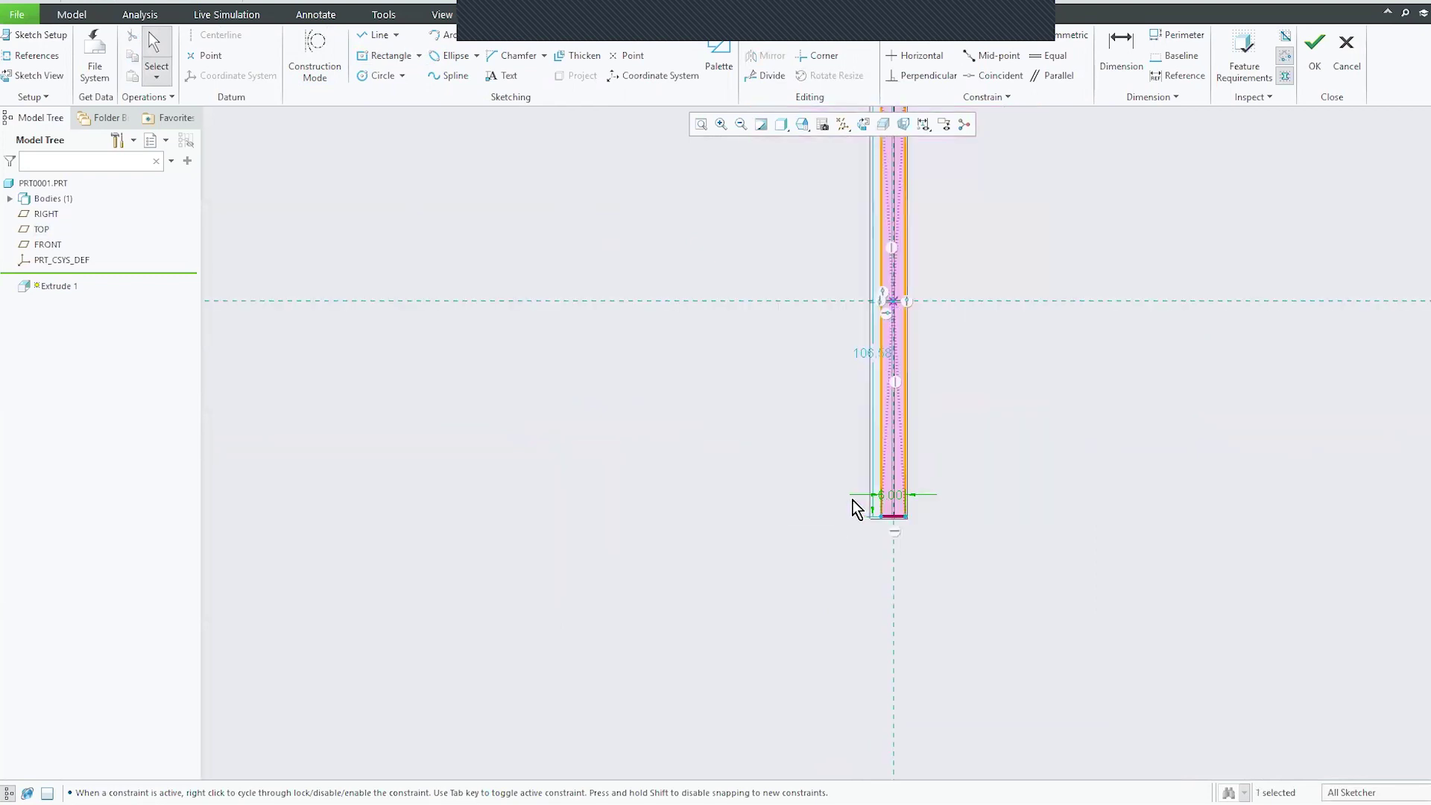
pyautogui.doubleClick(859, 354)
pyautogui.write('4')
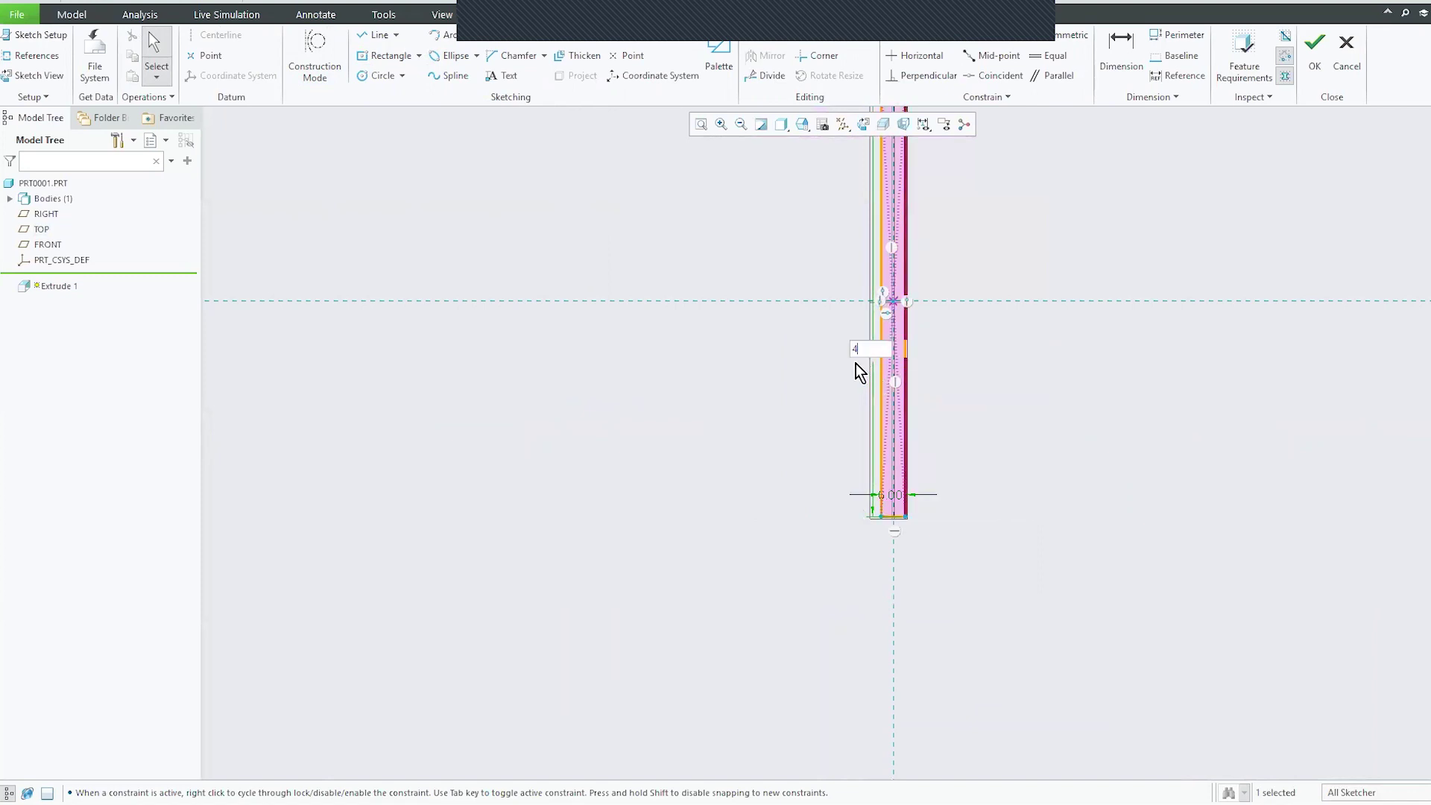
pyautogui.press('Return')
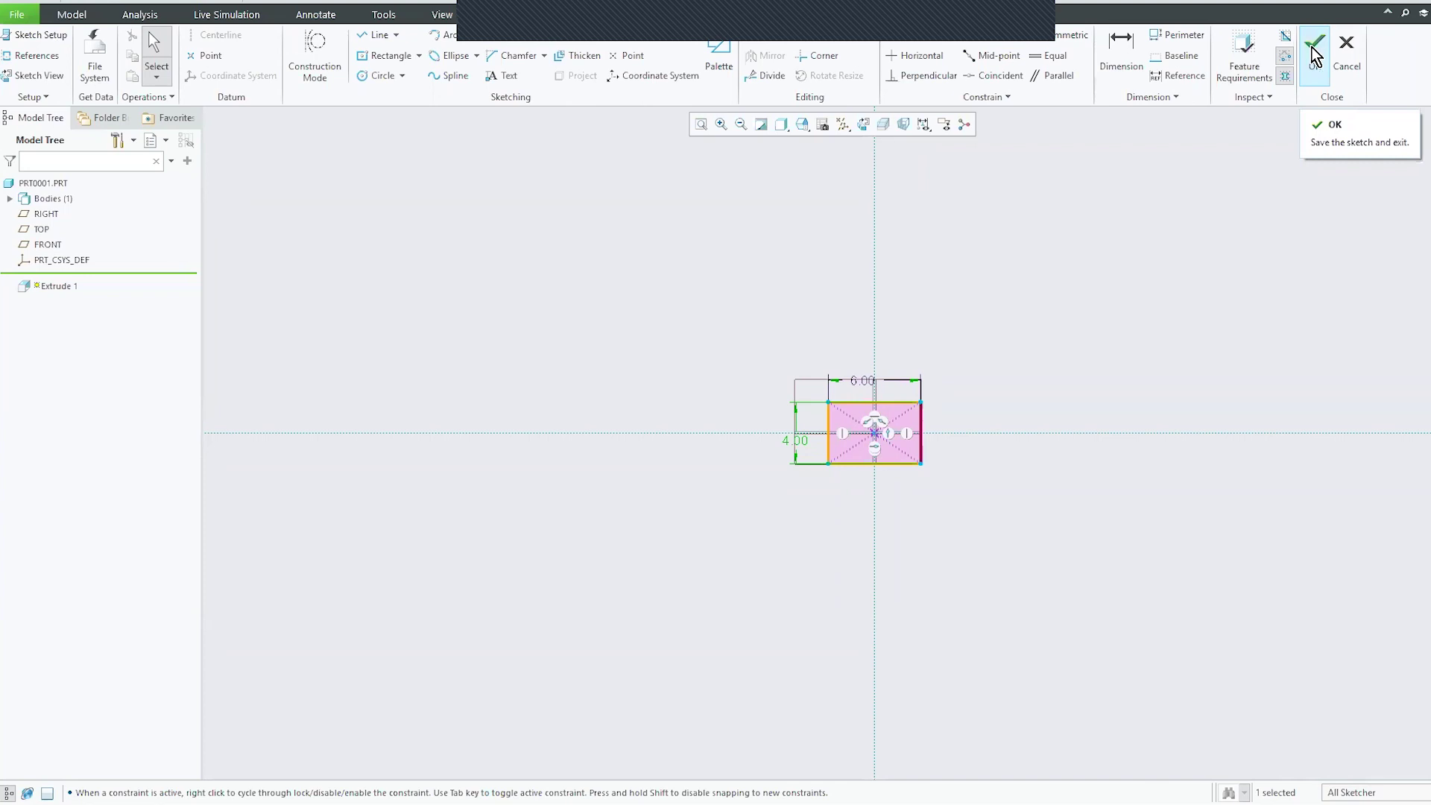
pyautogui.click(1314, 54)
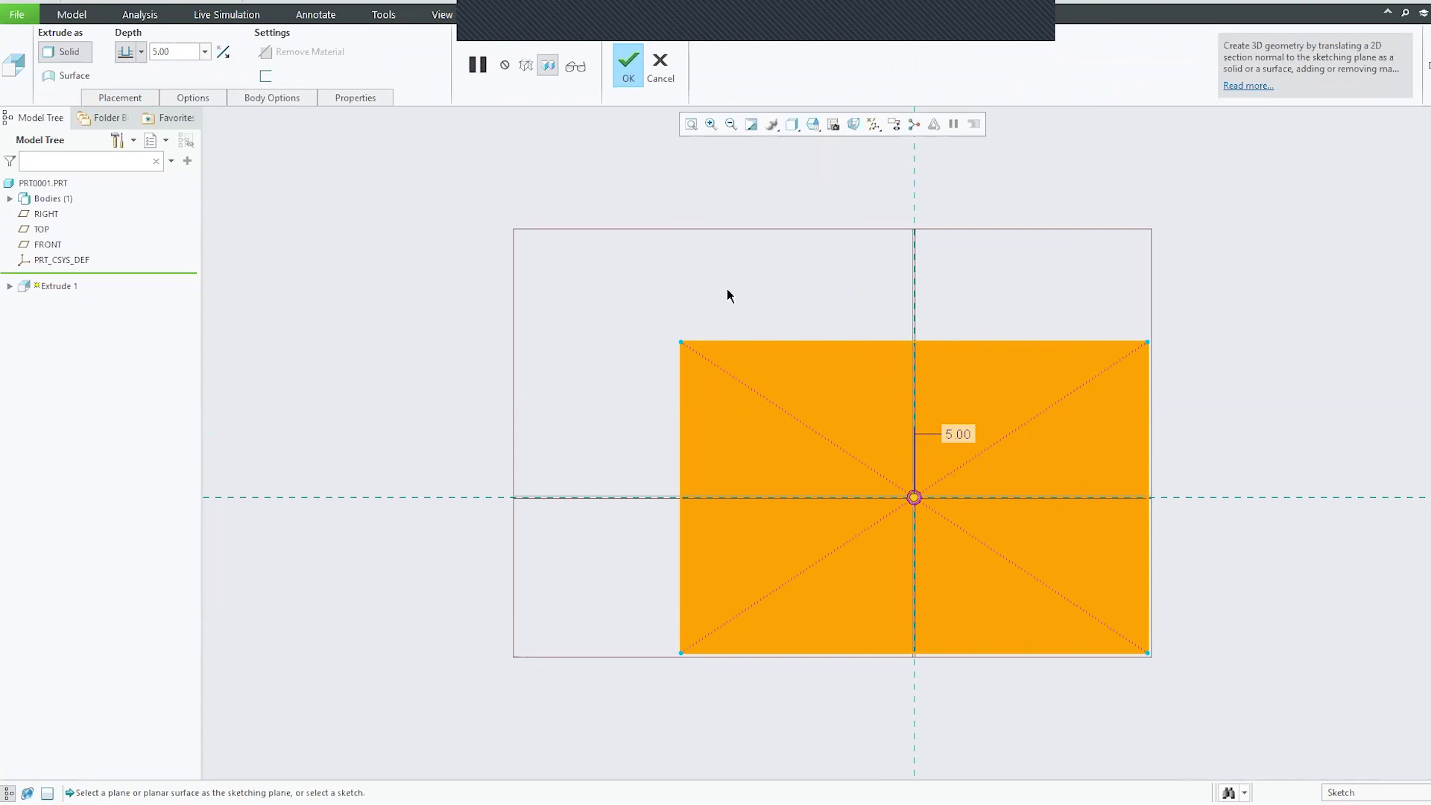
# - Extrude the rectangle as a solid block with a depth of 5 in
pyautogui.moveTo(559, 444); pyautogui.dragTo(552, 390, button='middle')
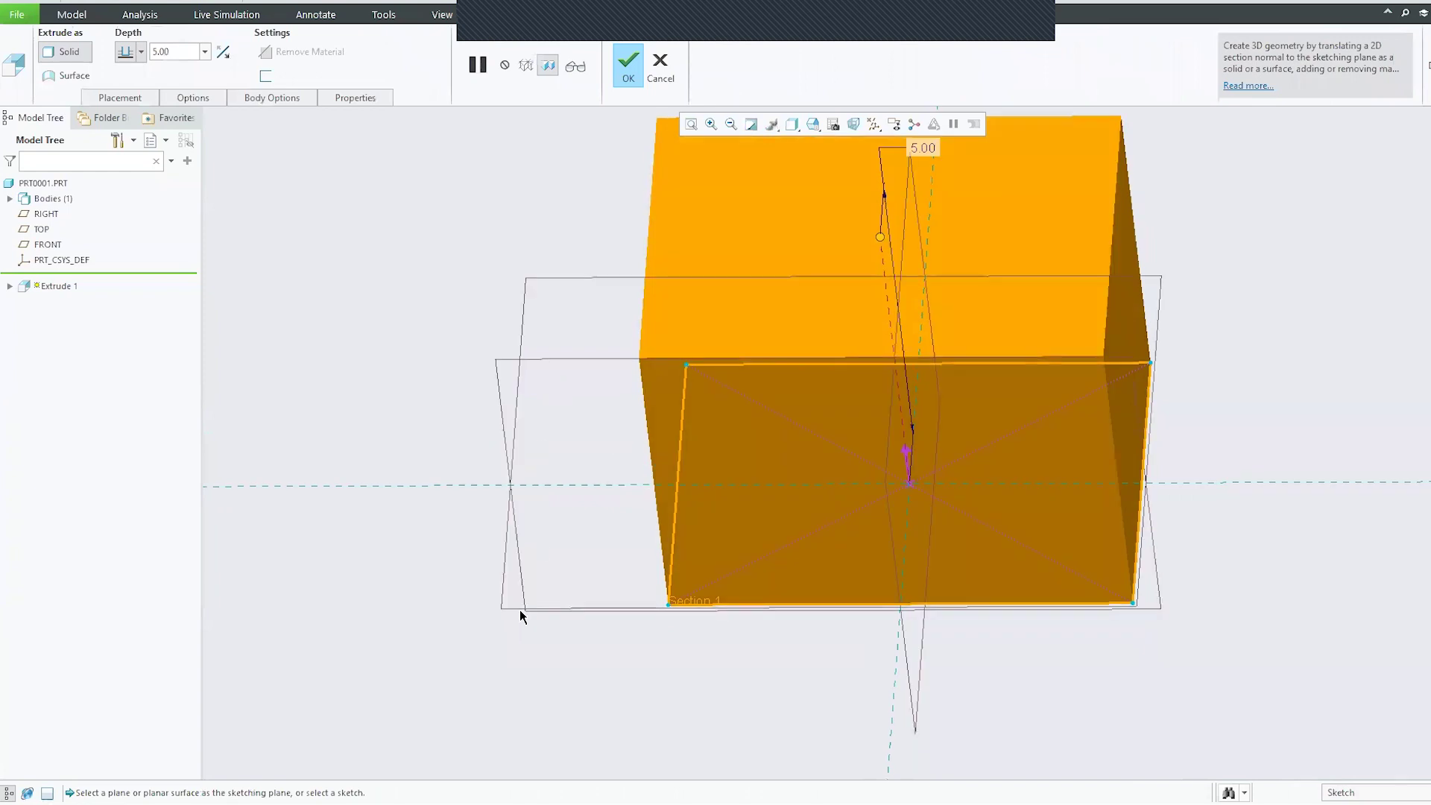
pyautogui.scroll(-3, 518, 612)
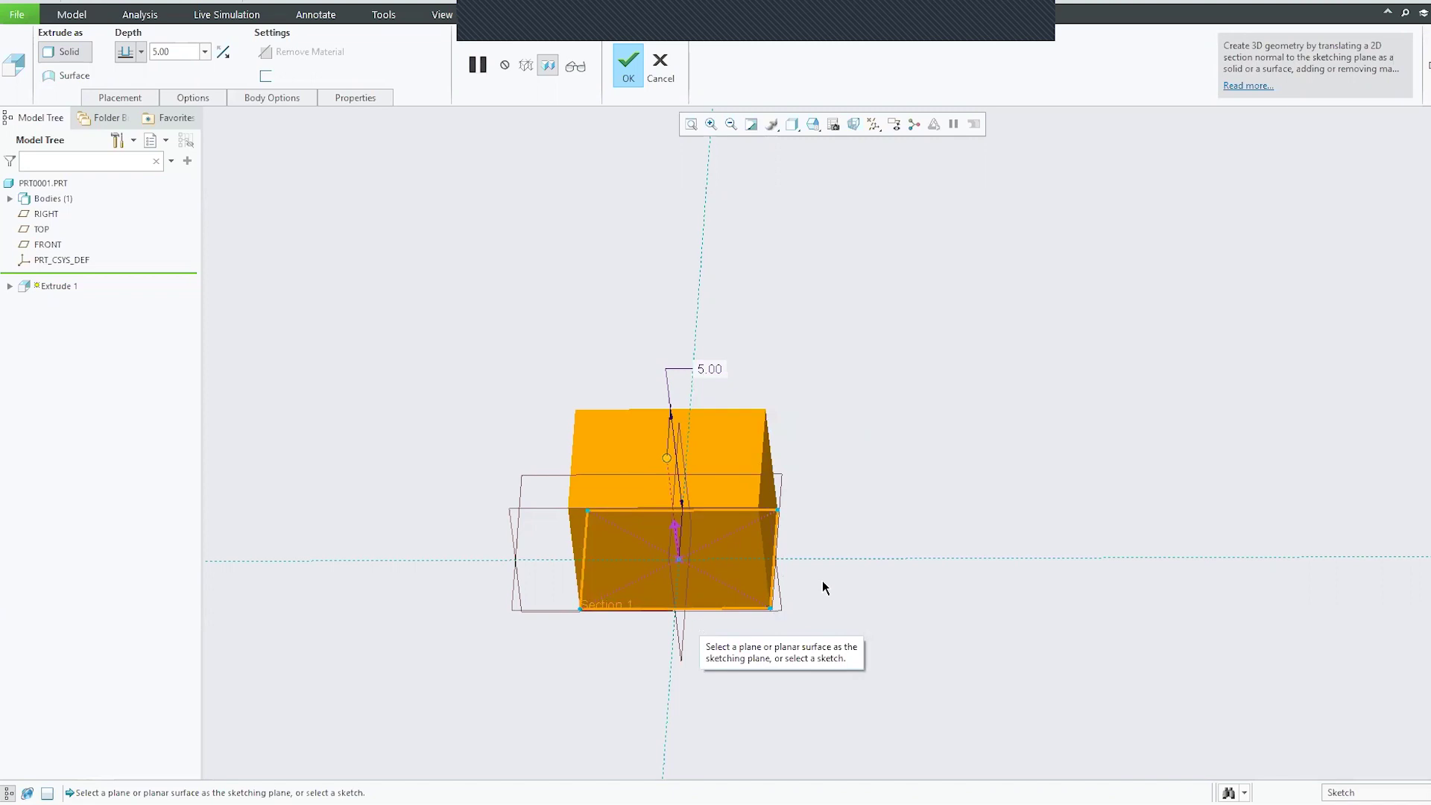
pyautogui.scroll(-1, 599, 385)
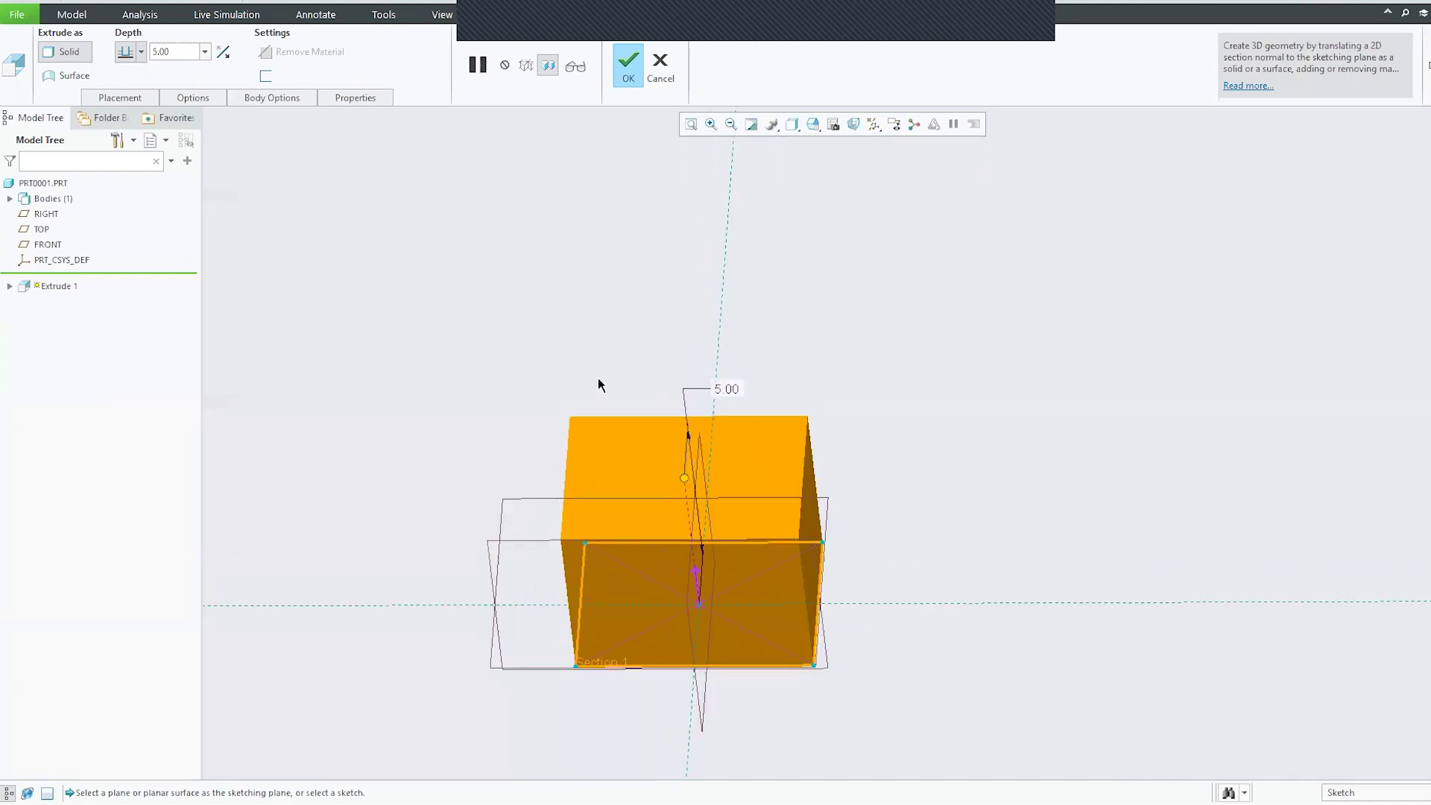
pyautogui.scroll(-1, 598, 384)
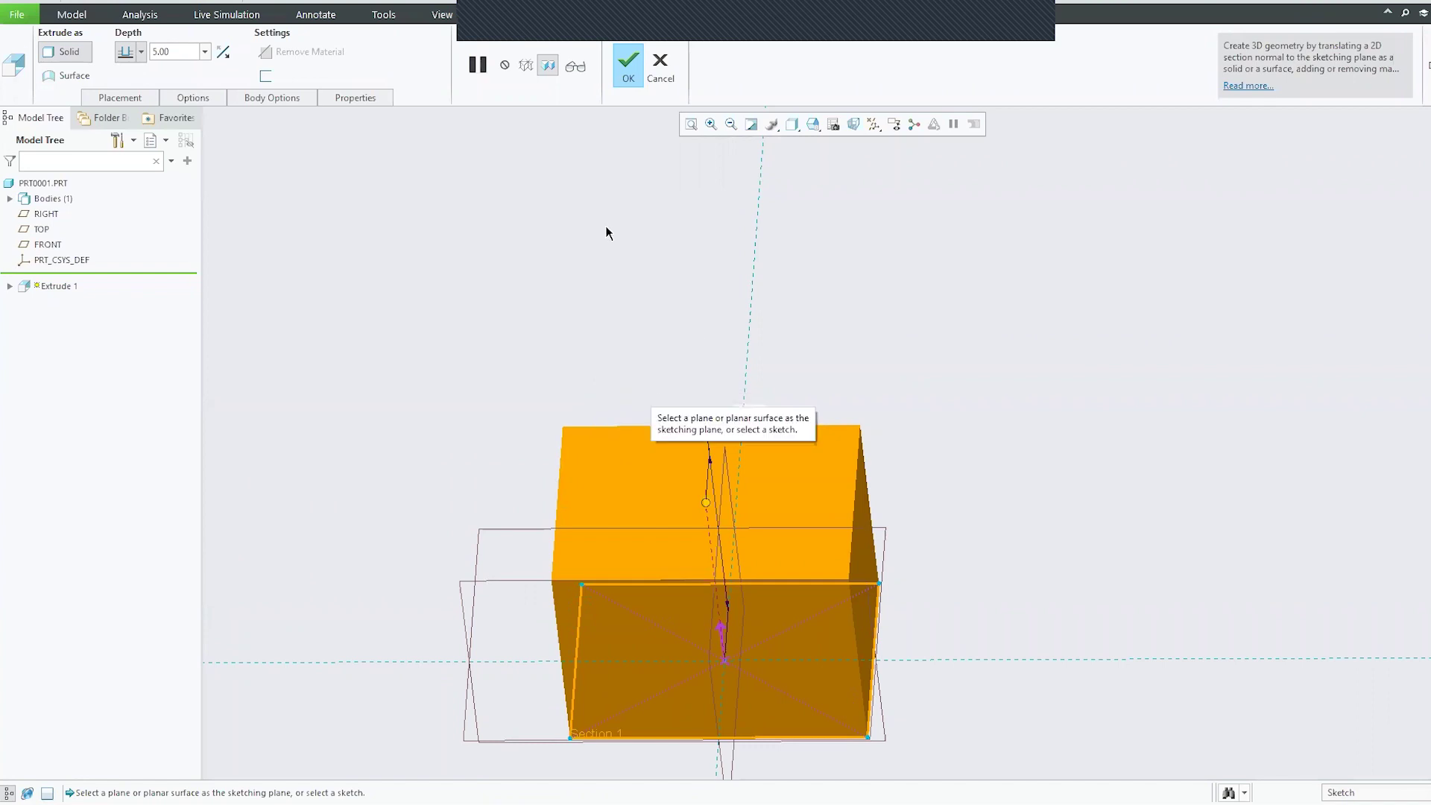
pyautogui.click(629, 63)
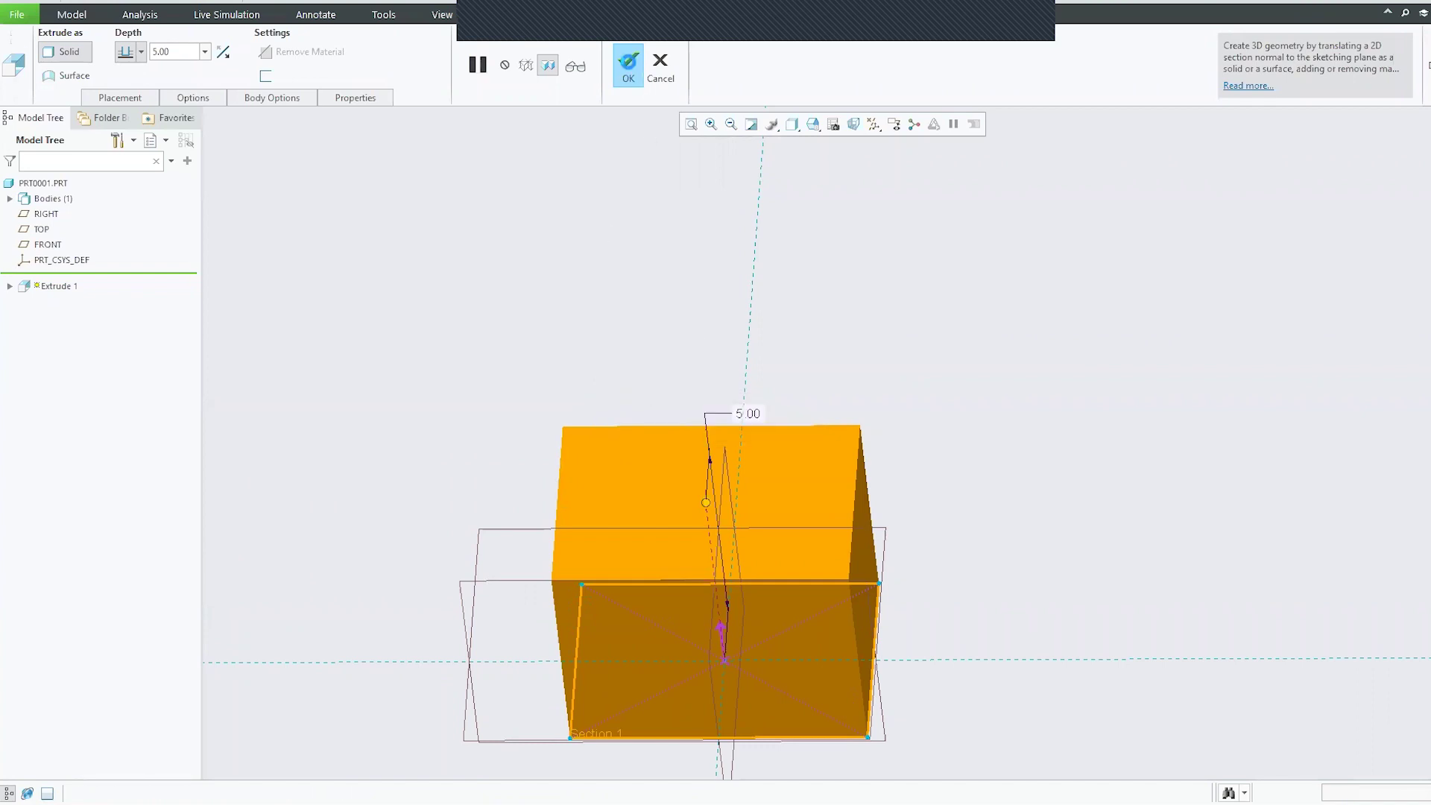
pyautogui.scroll(2, 686, 237)
pyautogui.moveTo(633, 425)
pyautogui.mouseDown(button='middle')
pyautogui.moveTo(629, 409)
pyautogui.moveTo(617, 419)
pyautogui.mouseUp(button='middle')
pyautogui.scroll(-3, 566, 502)
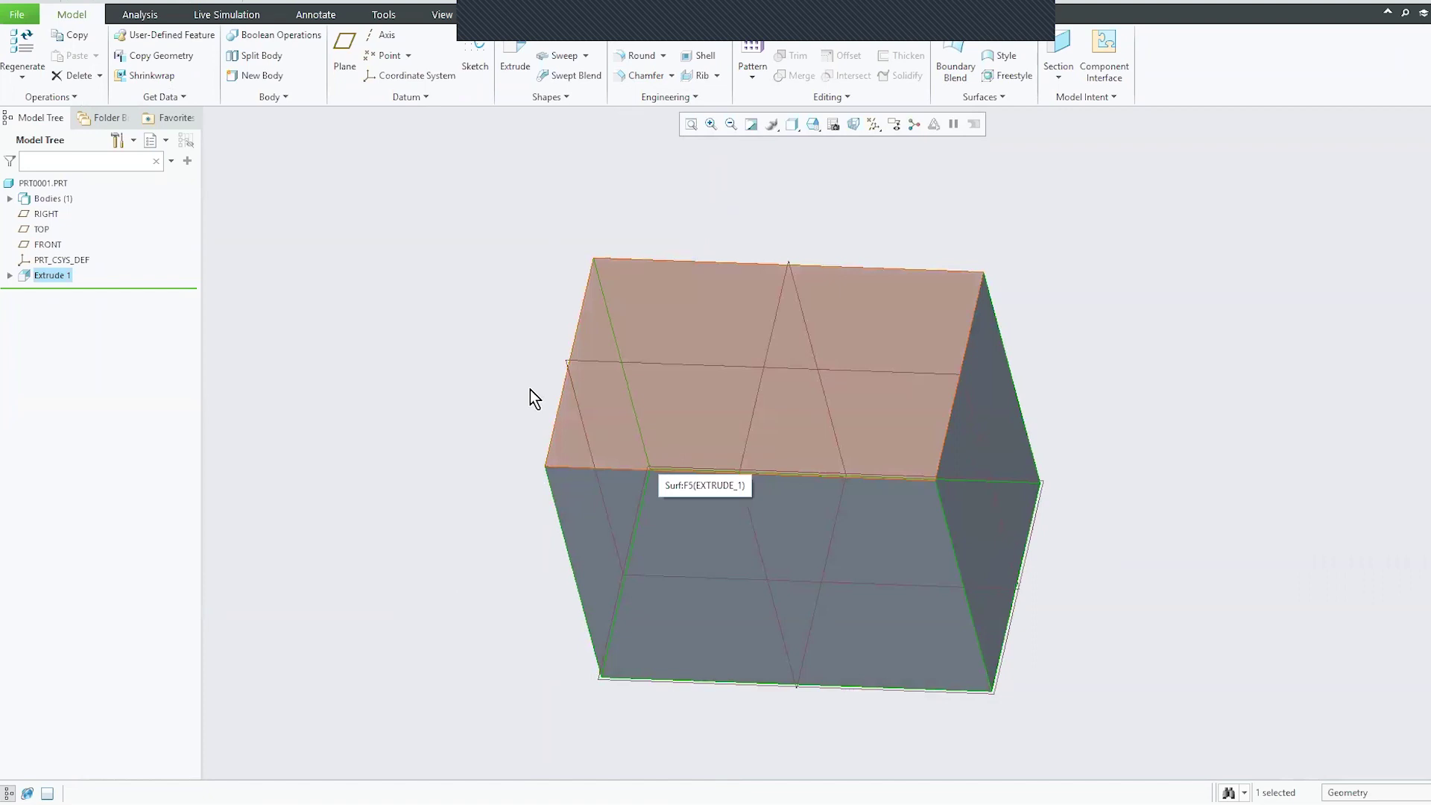
# - Start a mass properties analysis and add al2014.mtl from the Legacy-Materials library to the part's materials
pyautogui.click(140, 15)
pyautogui.click(341, 35)
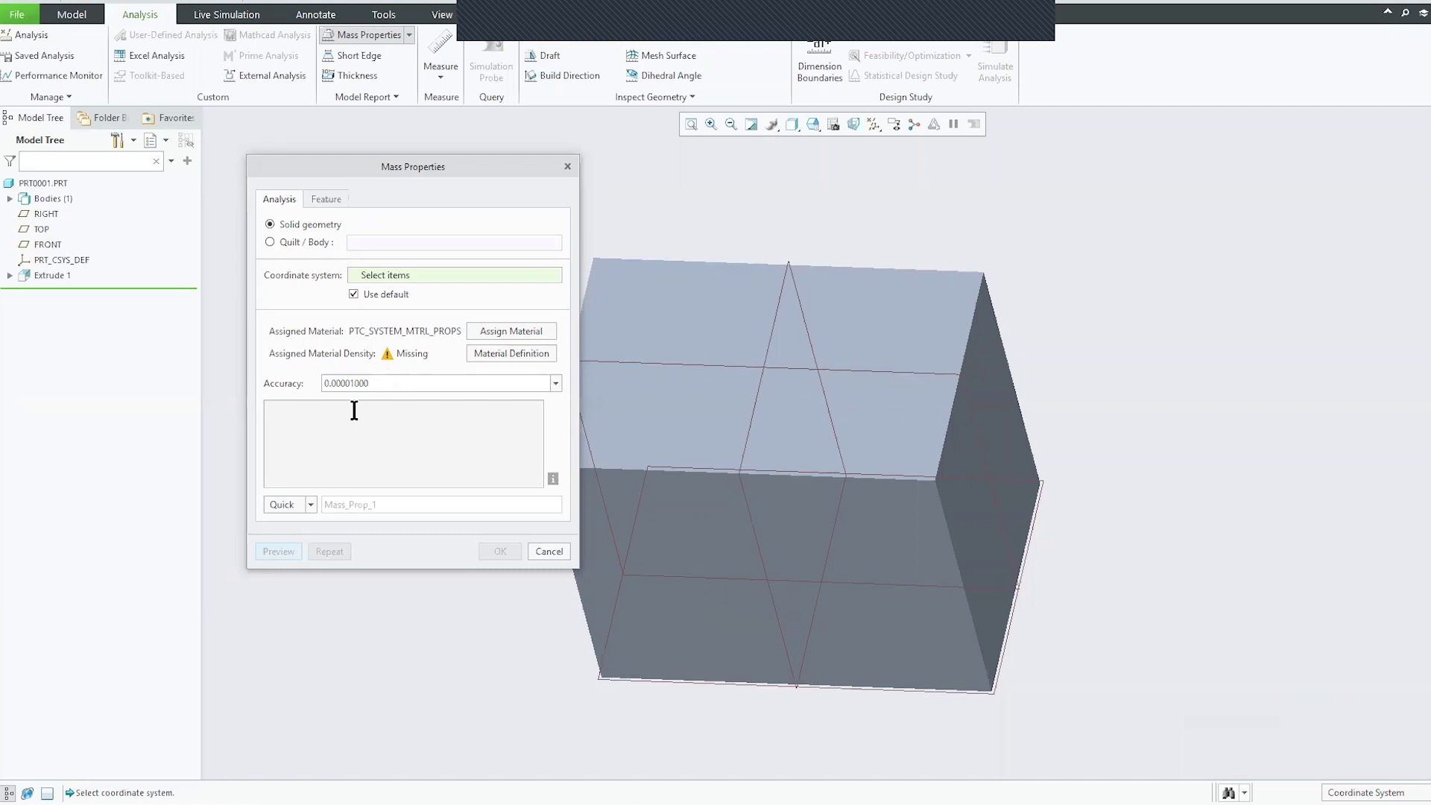
pyautogui.click(499, 337)
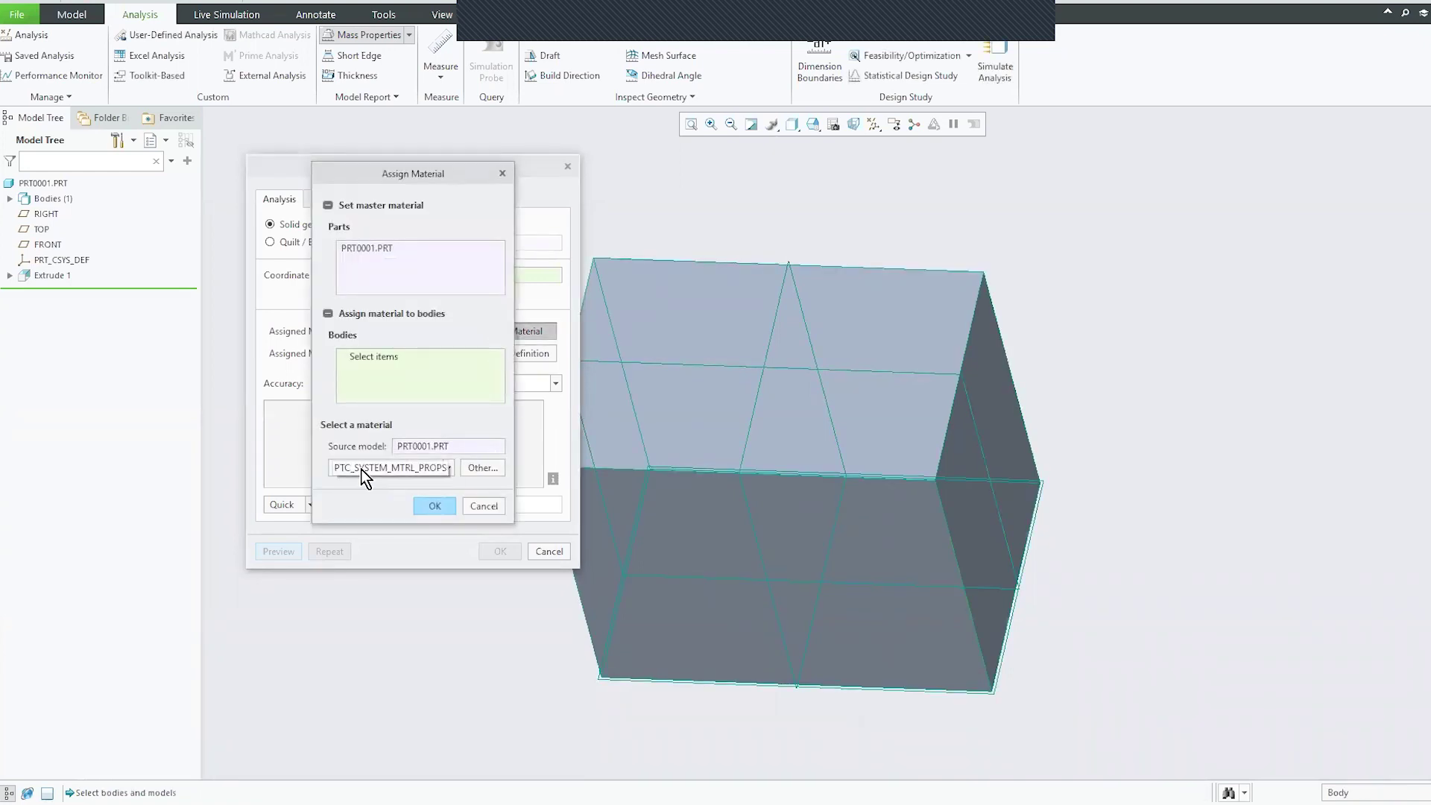
pyautogui.click(483, 468)
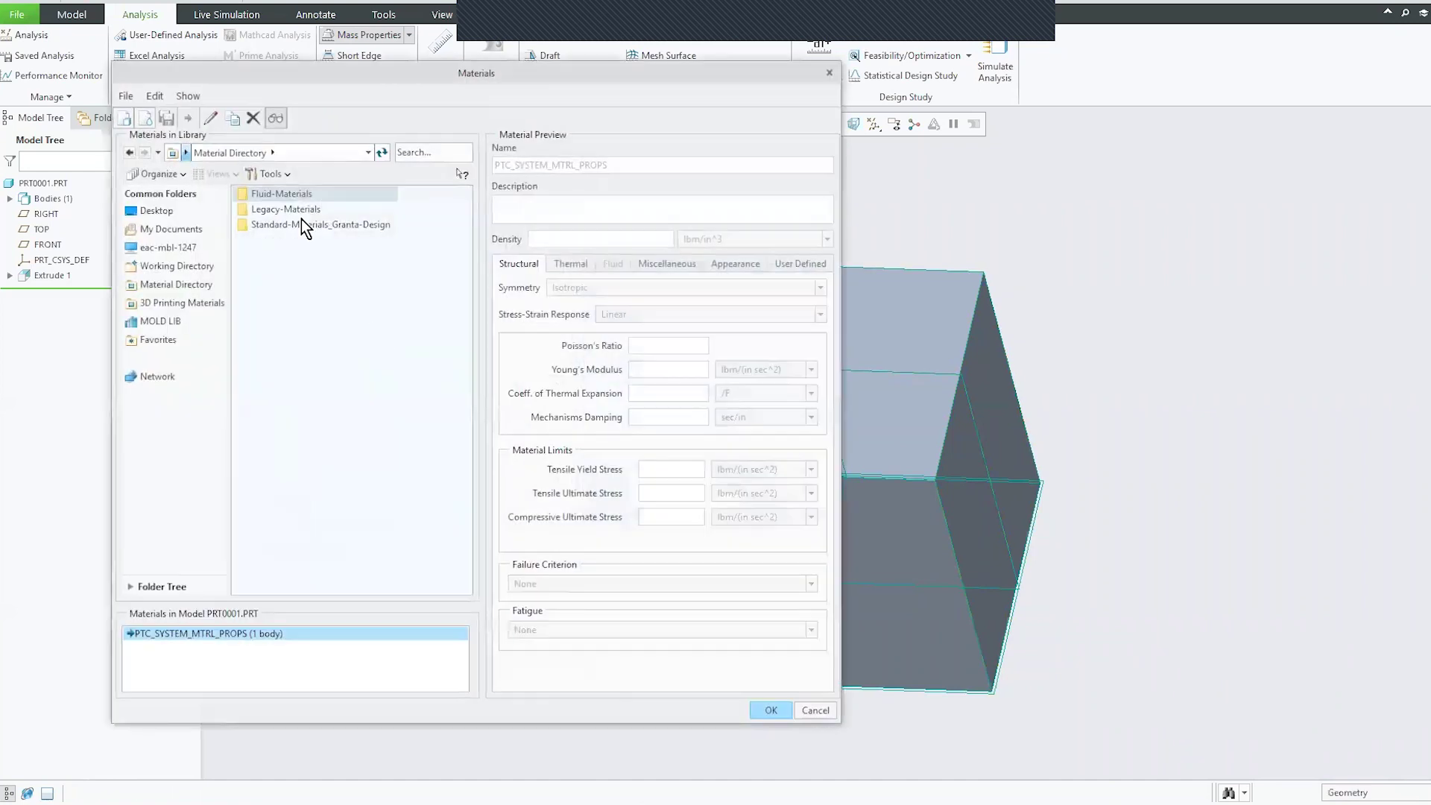
pyautogui.doubleClick(289, 210)
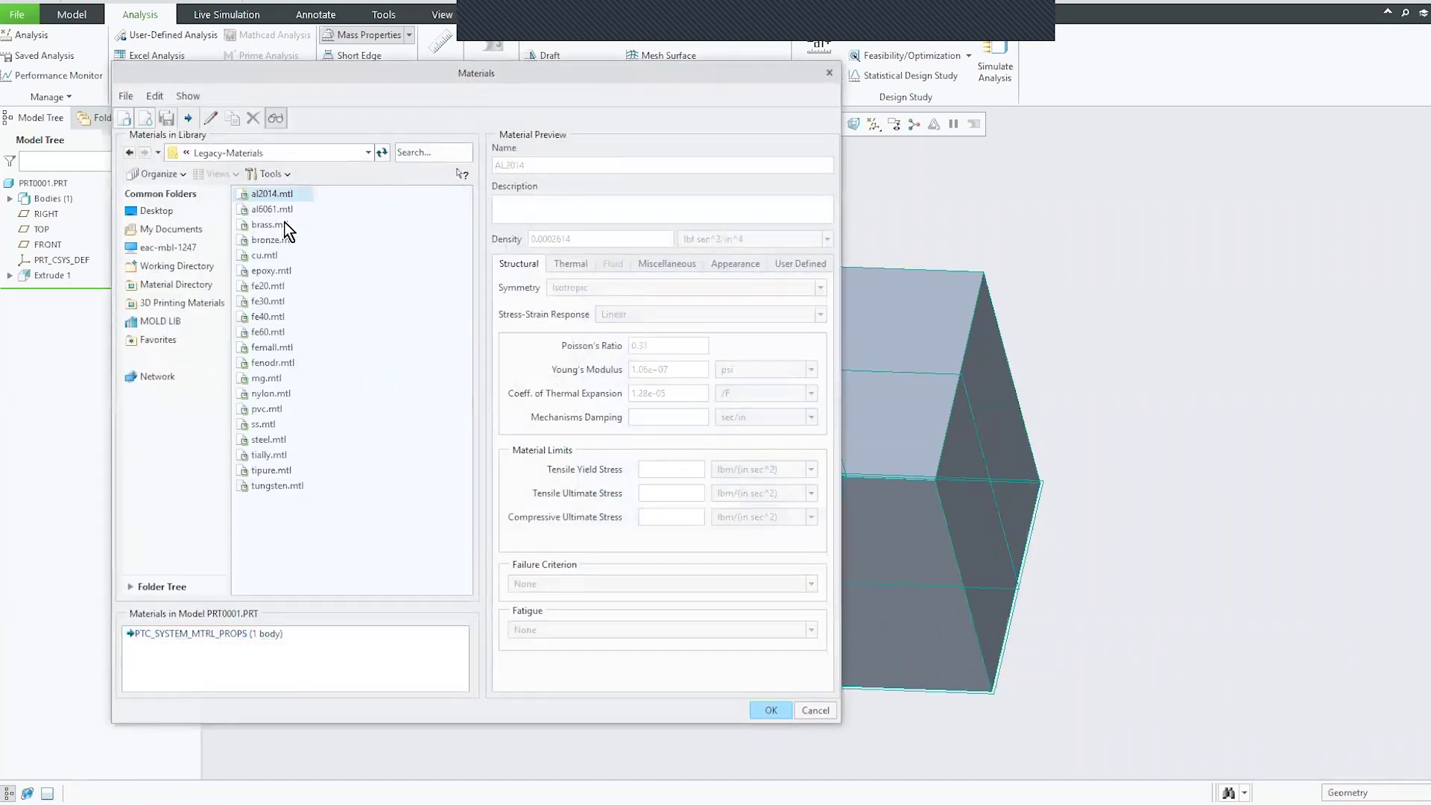
pyautogui.doubleClick(284, 195)
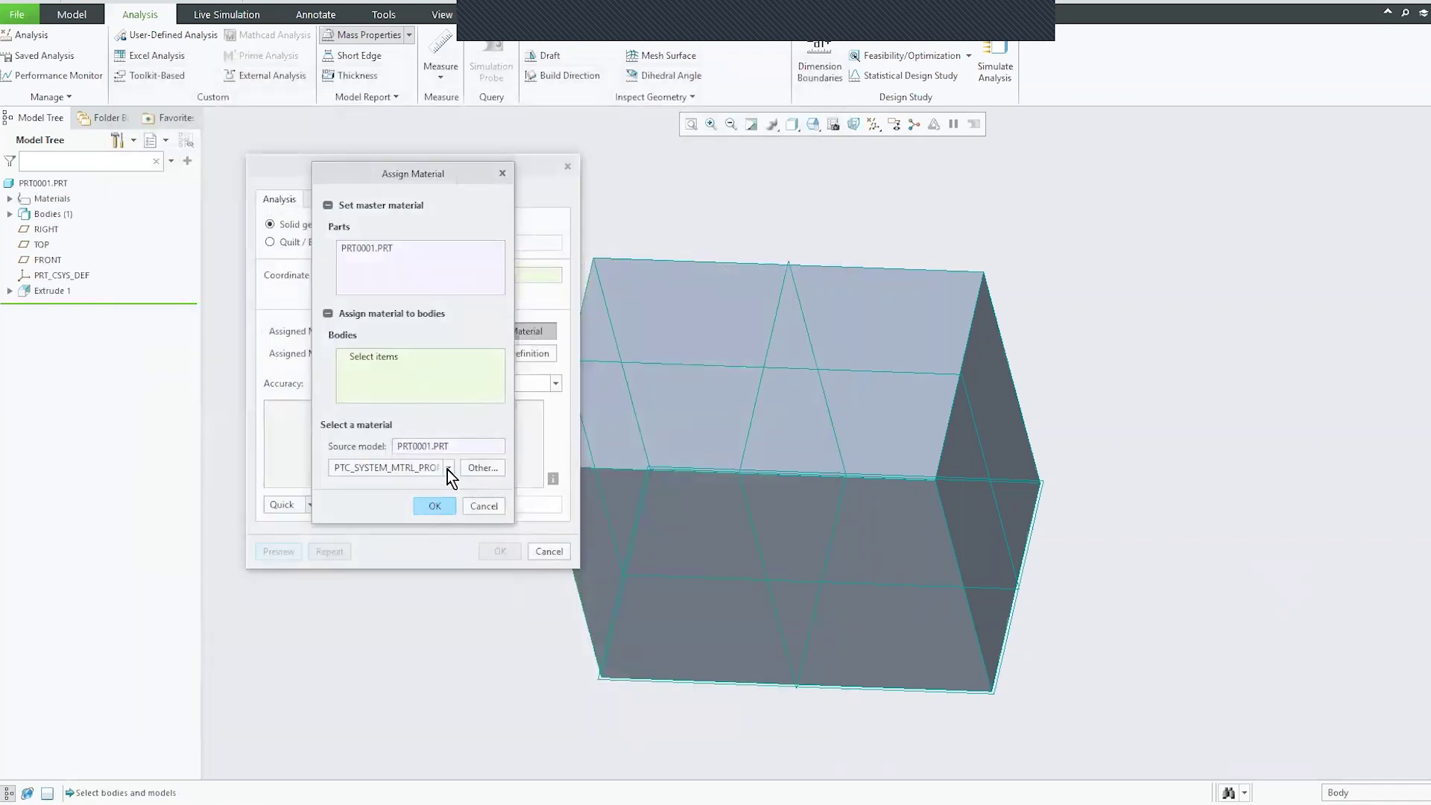
# - Assign the AL2014 material to the part and preview its mass properties
pyautogui.click(448, 468)
pyautogui.click(403, 498)
pyautogui.click(433, 509)
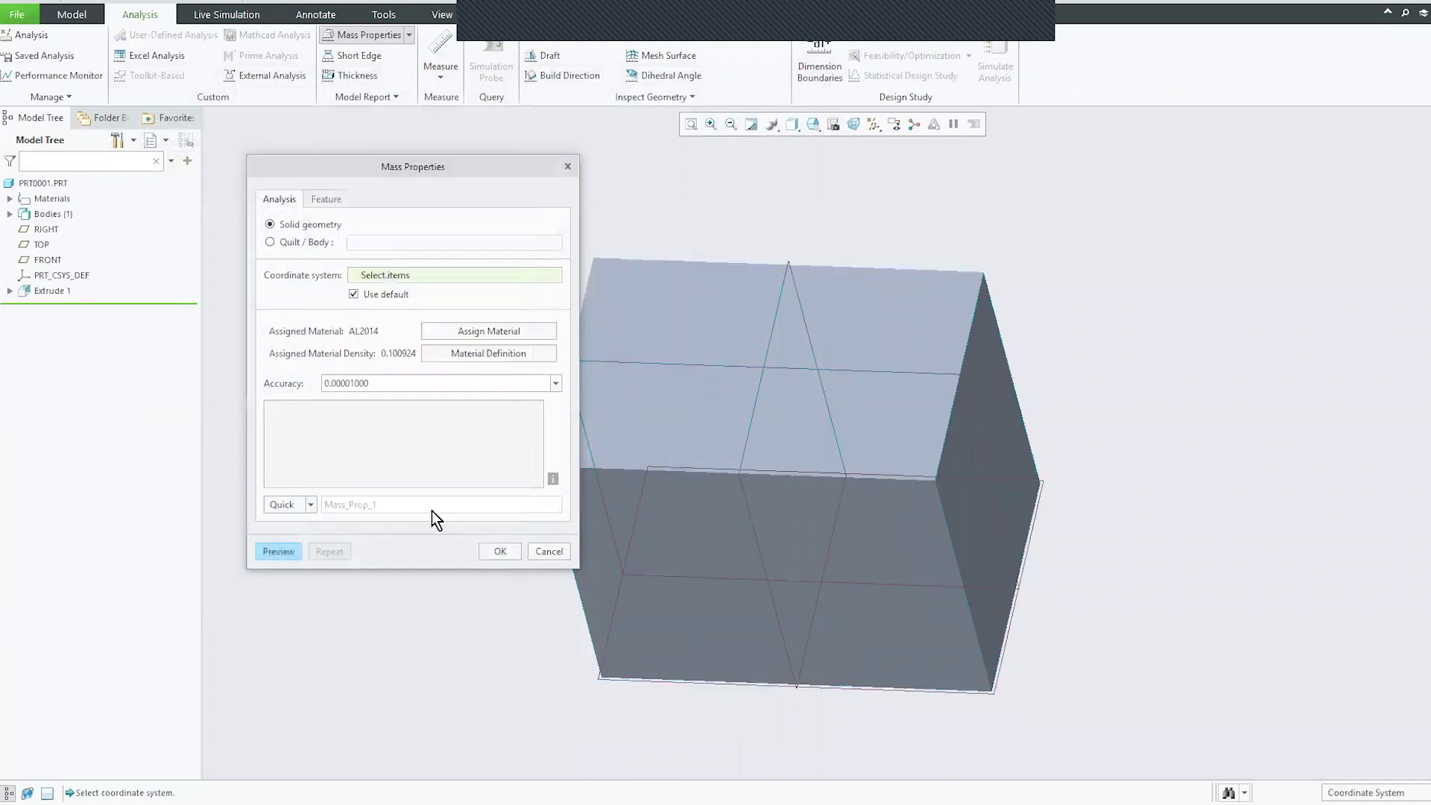
pyautogui.click(283, 553)
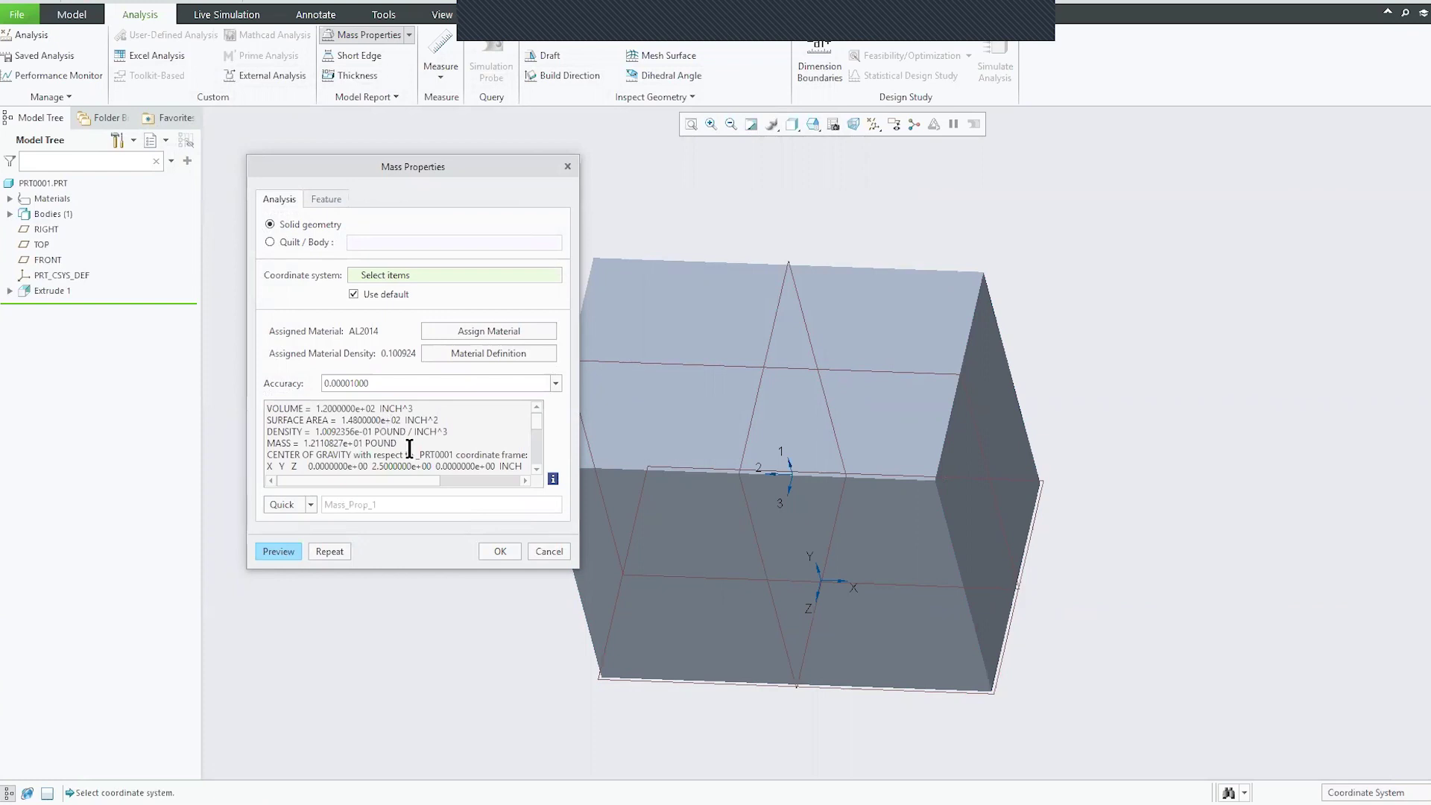
# - Add a PTC_REPORTED_MATERIAL column to the model tree
pyautogui.click(133, 141)
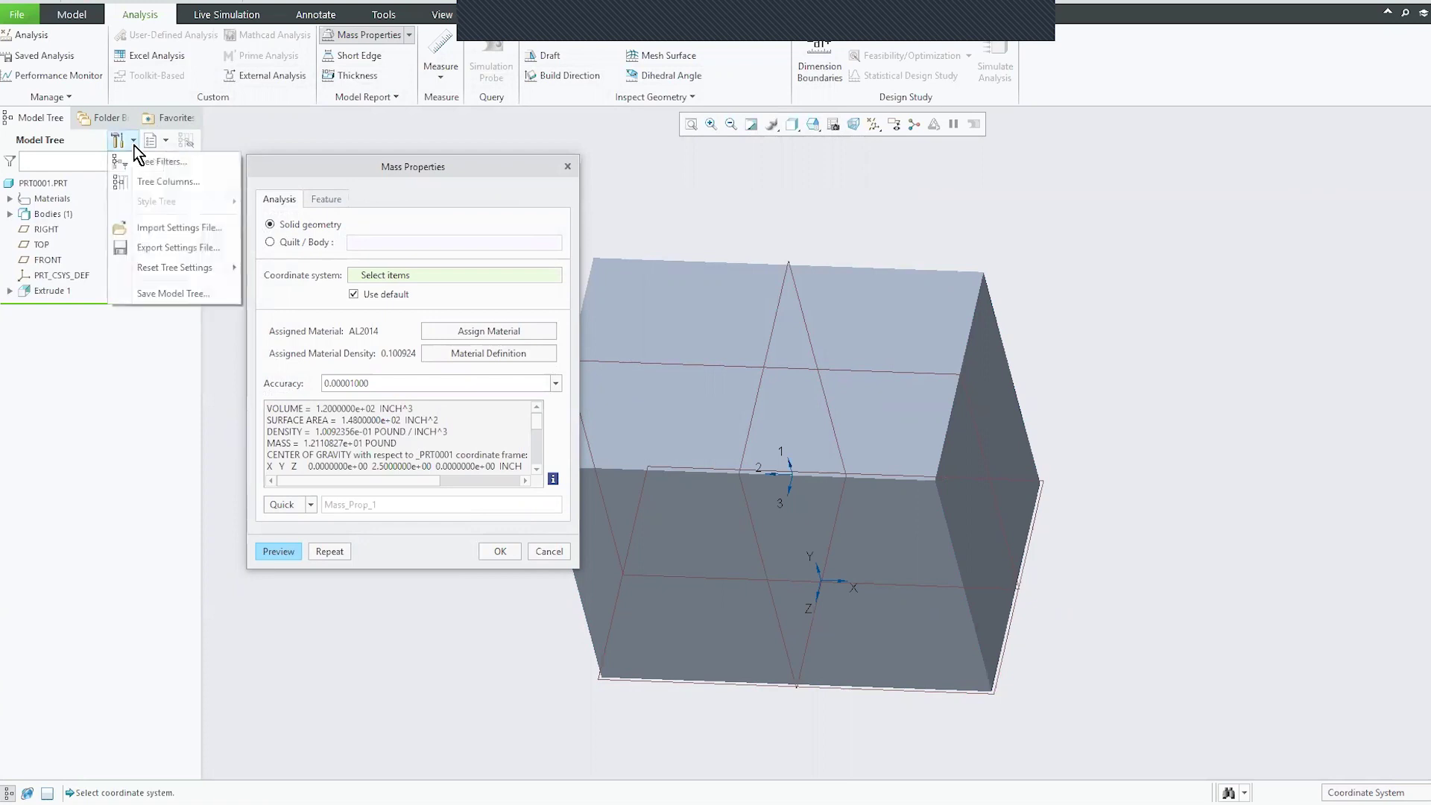
pyautogui.click(146, 183)
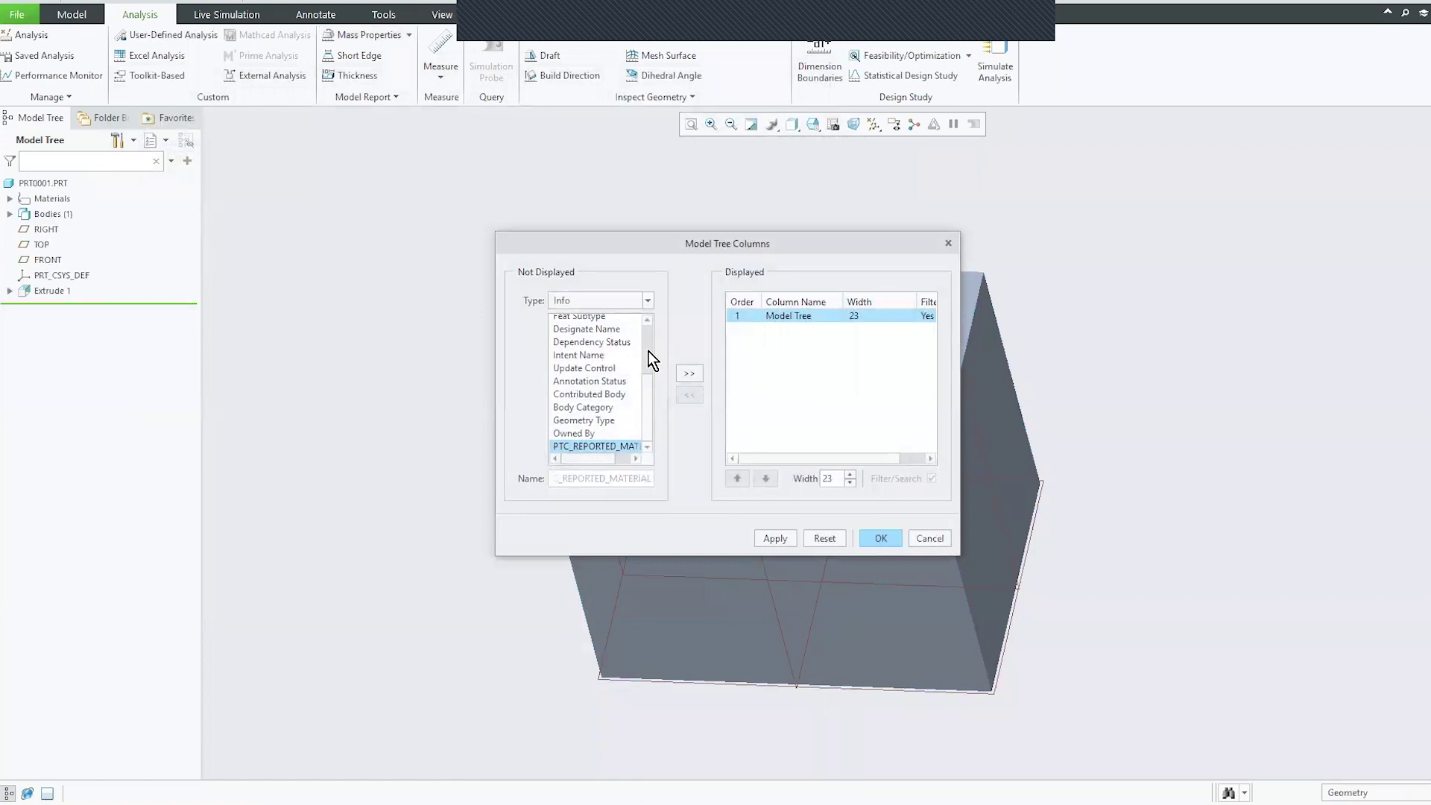
pyautogui.scroll(3, 639, 413)
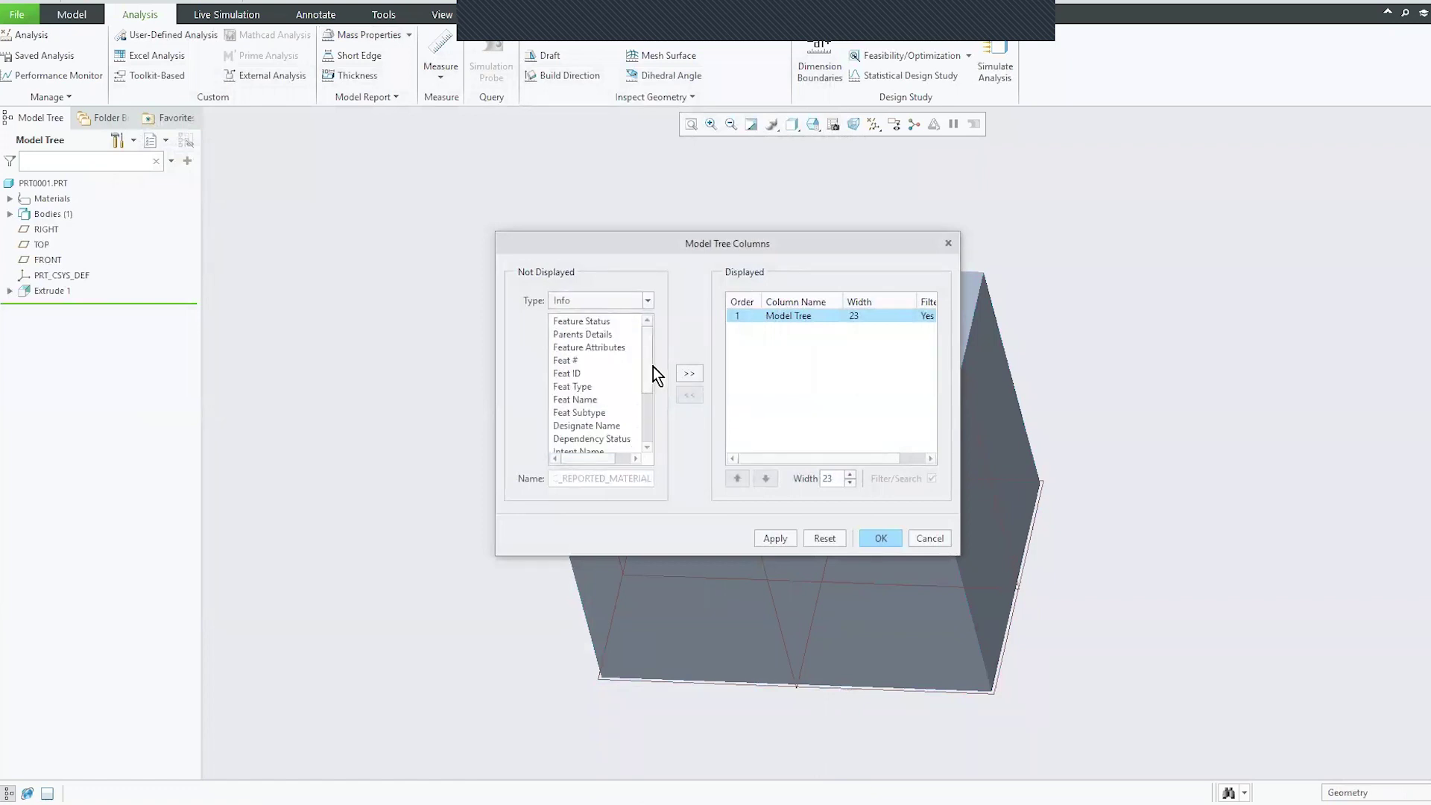
pyautogui.scroll(-3, 650, 367)
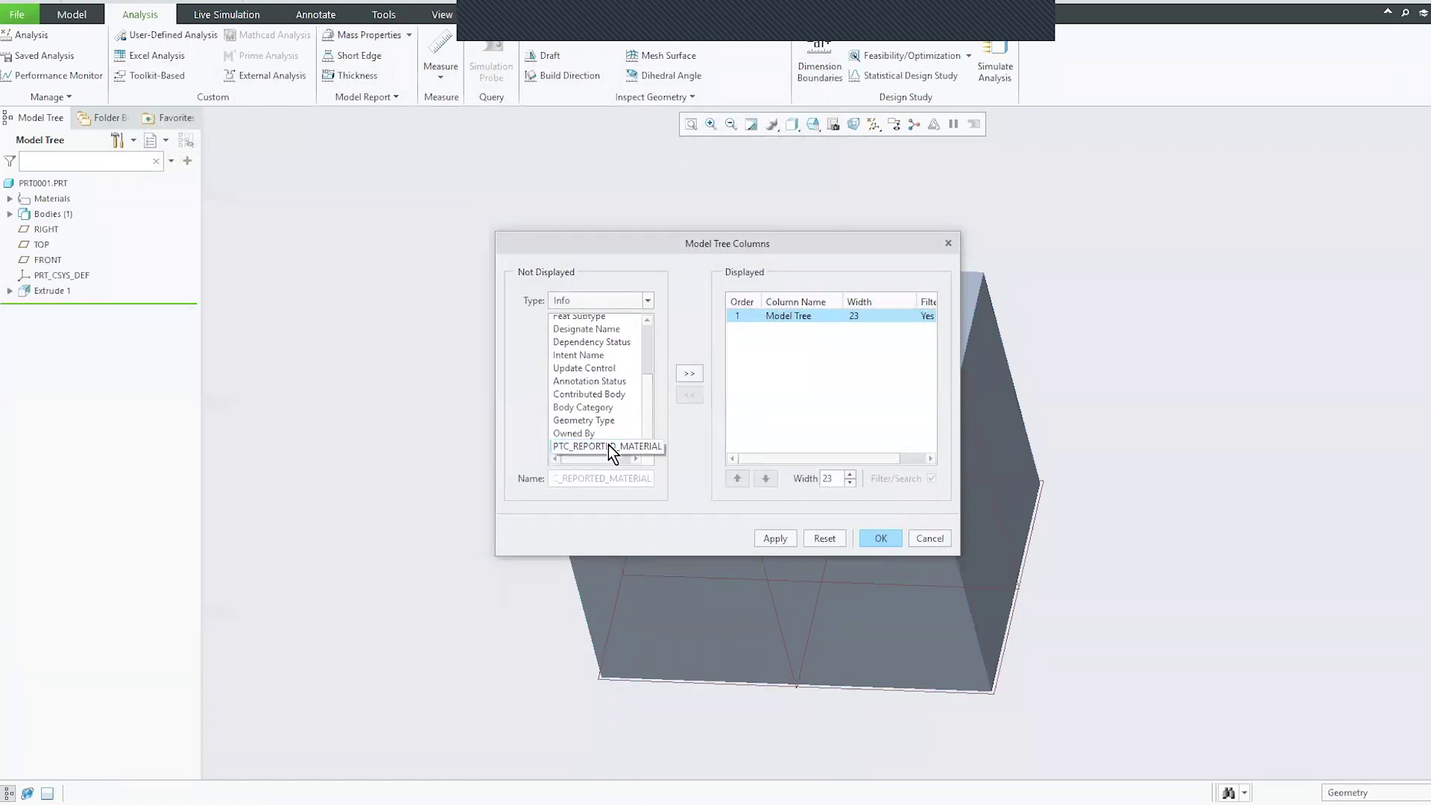
pyautogui.click(612, 447)
pyautogui.click(612, 446)
pyautogui.click(607, 446)
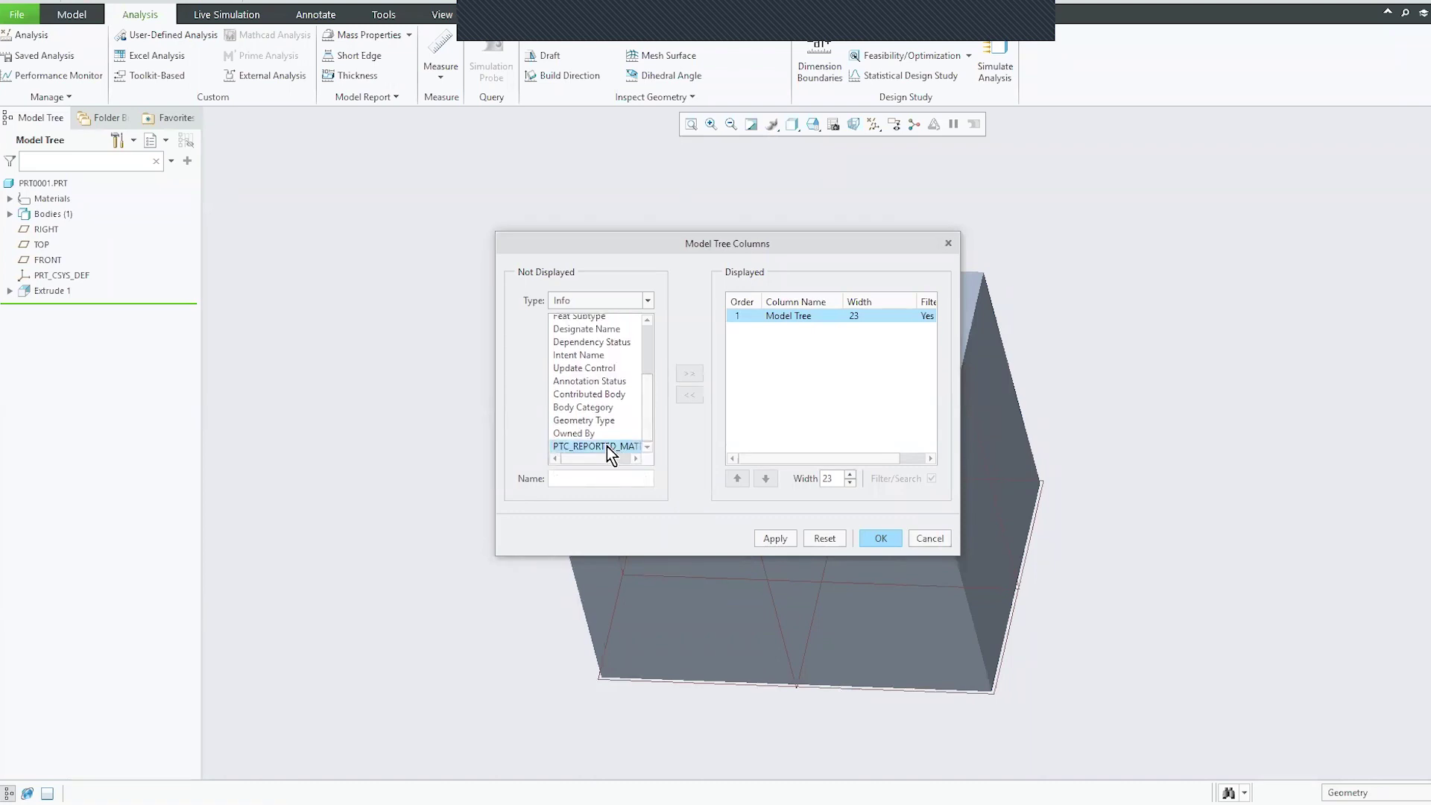
pyautogui.click(684, 375)
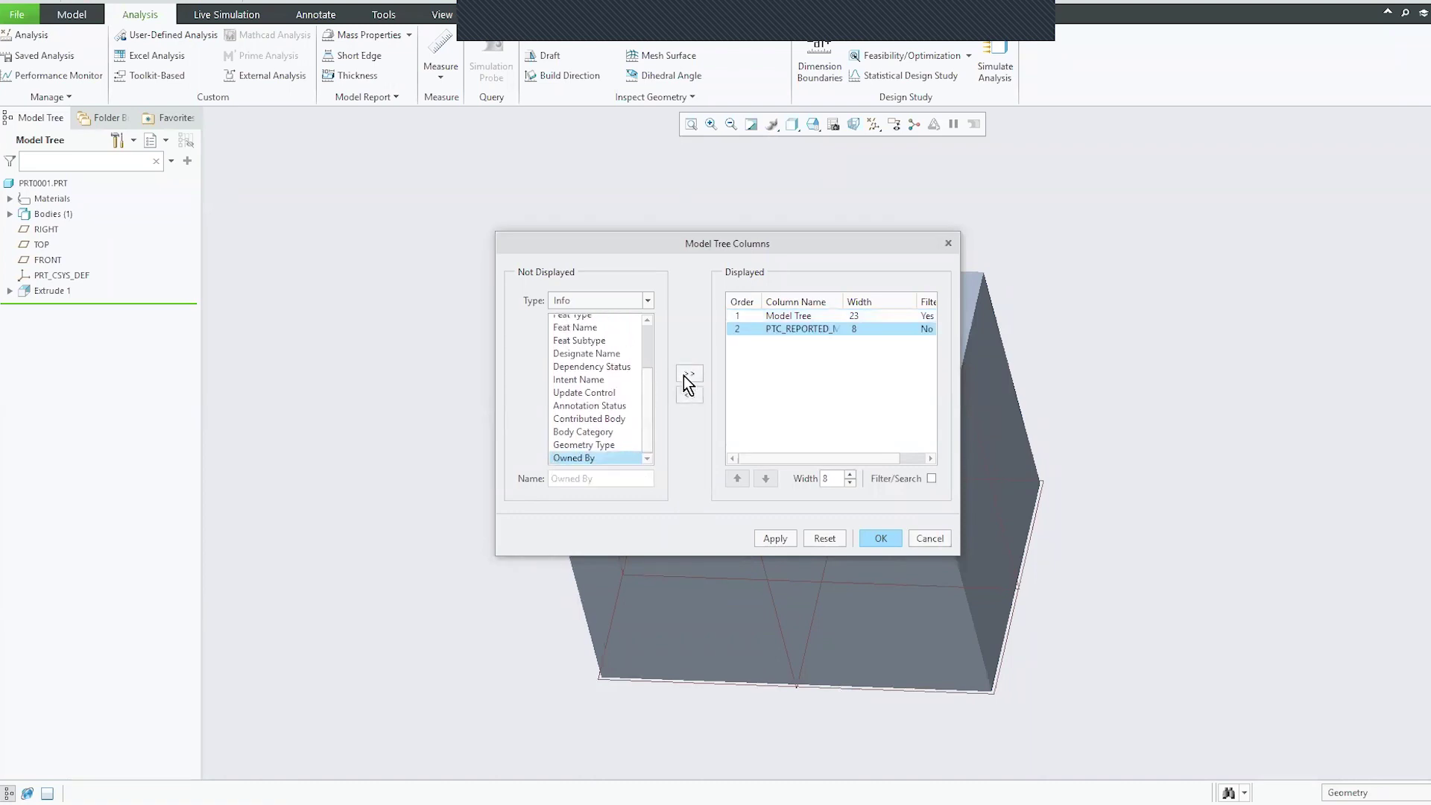
pyautogui.click(775, 538)
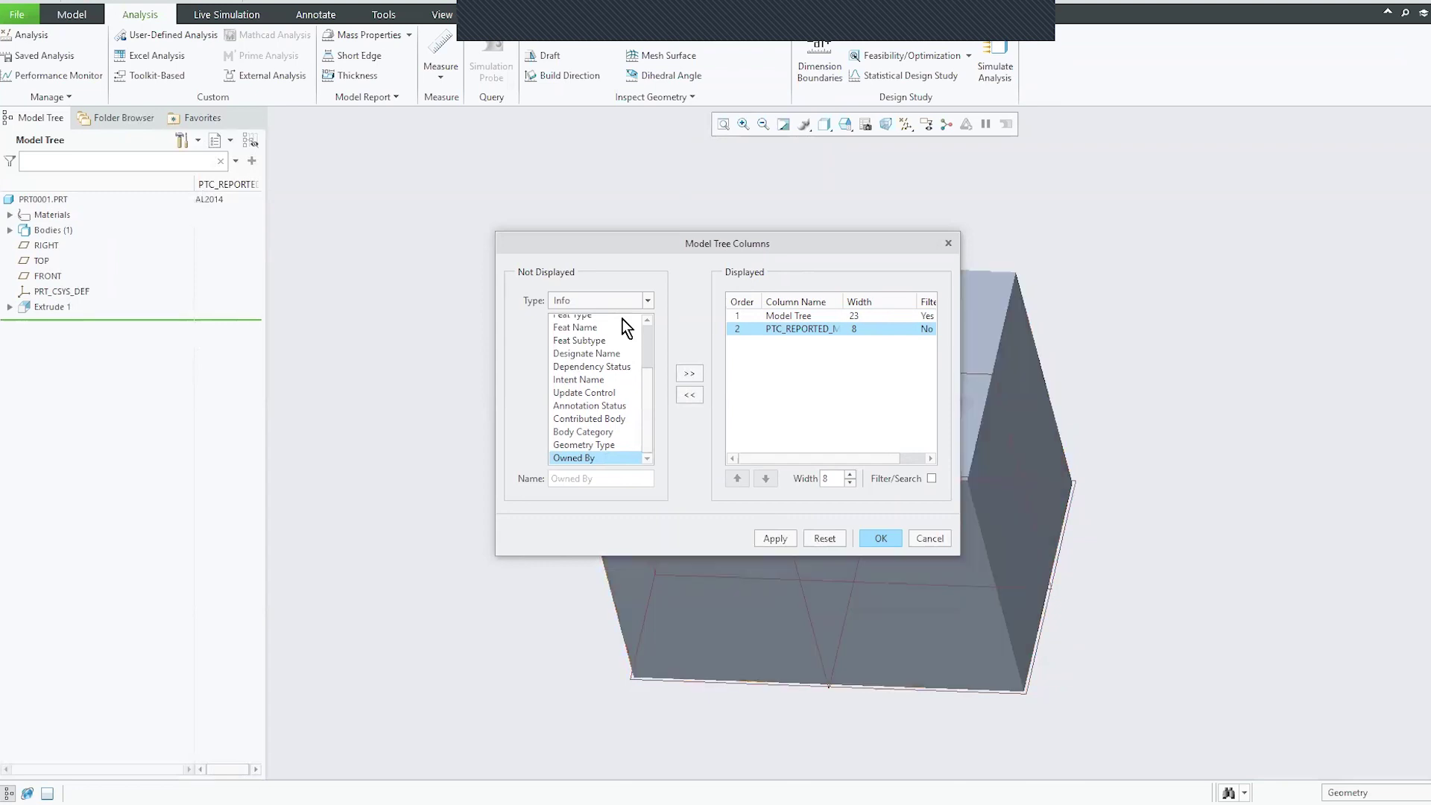
pyautogui.click(925, 537)
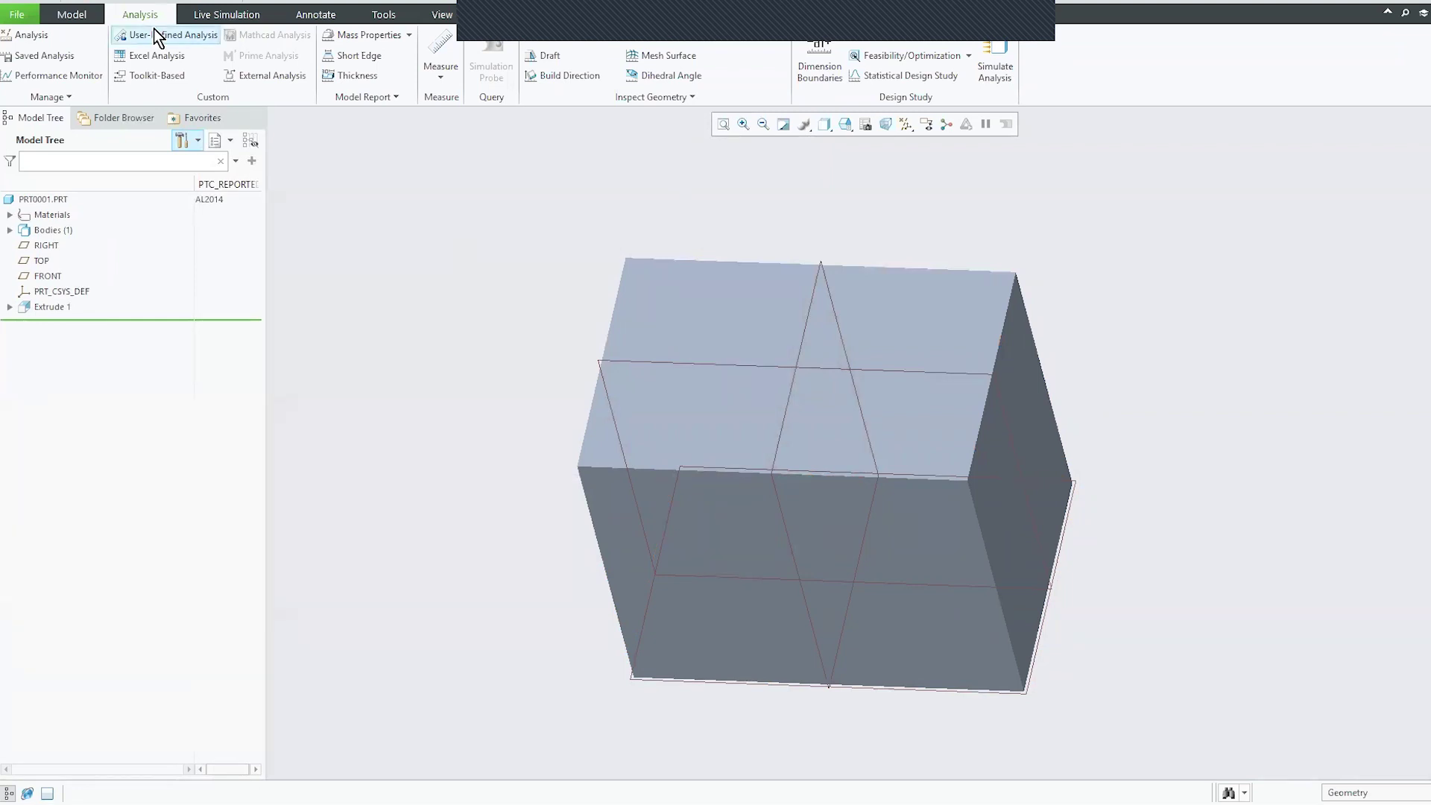
# - Switch to the WELD_ER.PRT part window and inspect the block with its attached red cylinder
pyautogui.click(234, 3)
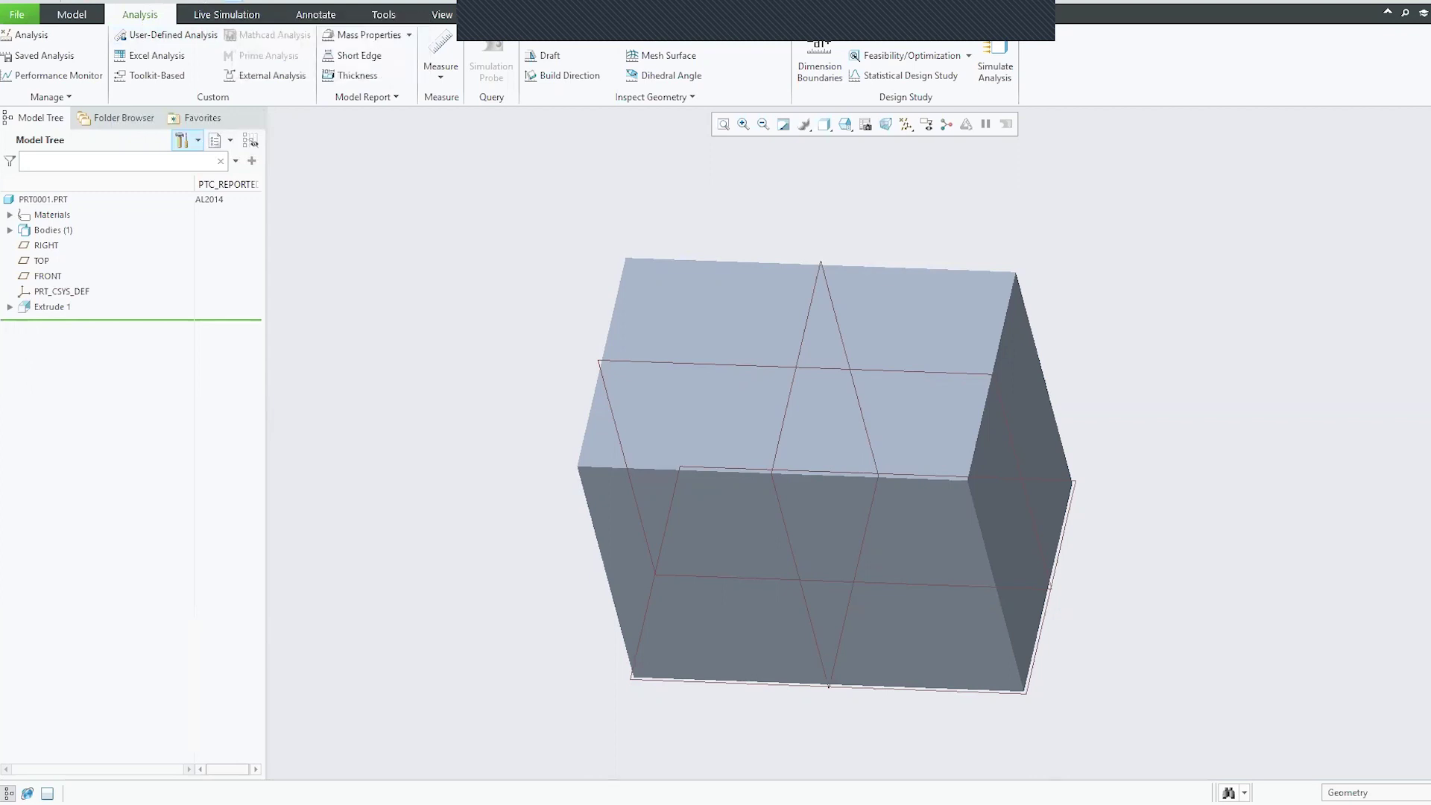
pyautogui.moveTo(670, 521); pyautogui.dragTo(719, 332, button='middle')
pyautogui.scroll(1, 738, 450)
pyautogui.moveTo(738, 450); pyautogui.dragTo(712, 474, button='middle')
pyautogui.scroll(-1, 710, 503)
pyautogui.scroll(-2, 709, 503)
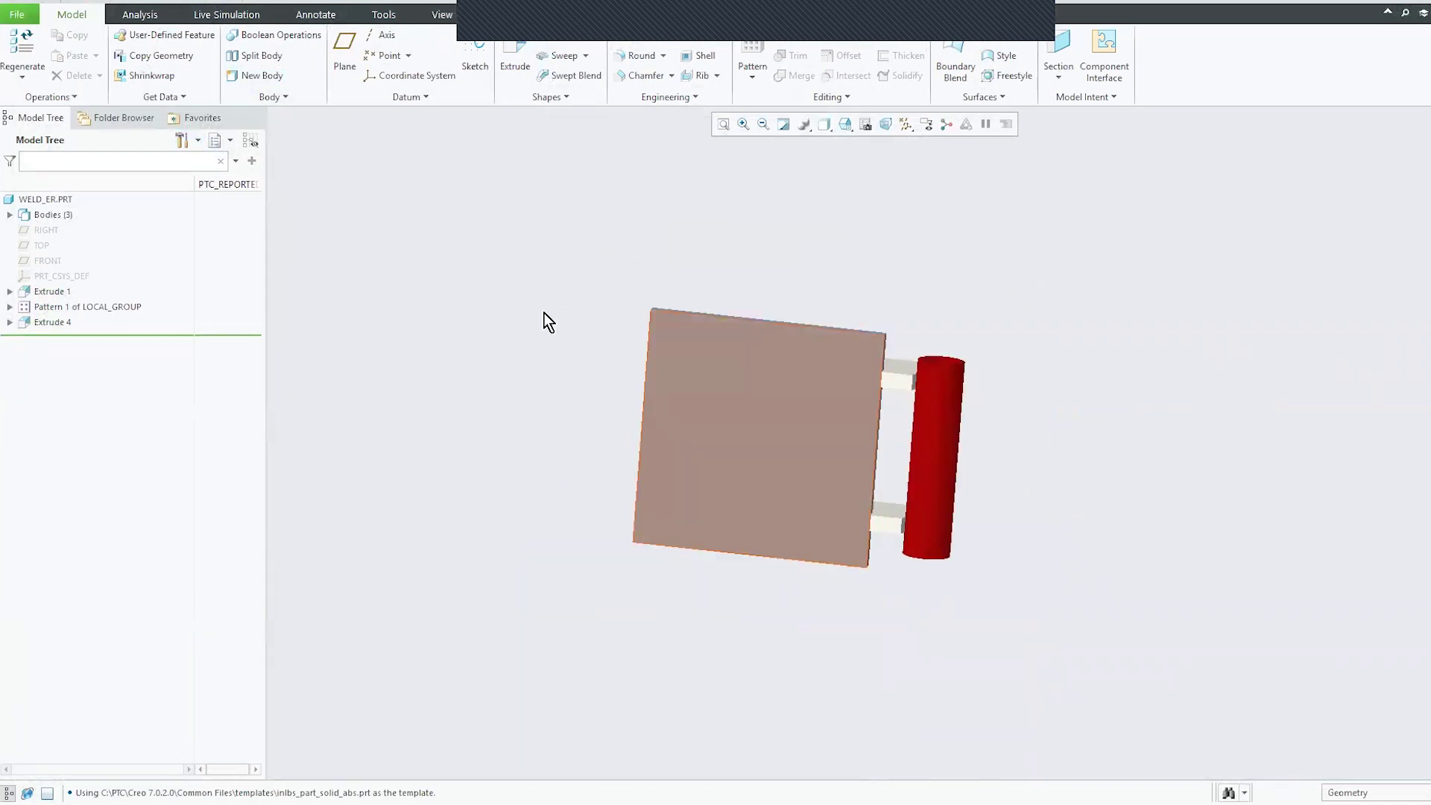
# - Start a new sketch on the large square face of the block
pyautogui.click(486, 45)
pyautogui.click(771, 404)
pyautogui.middleClick(963, 261)
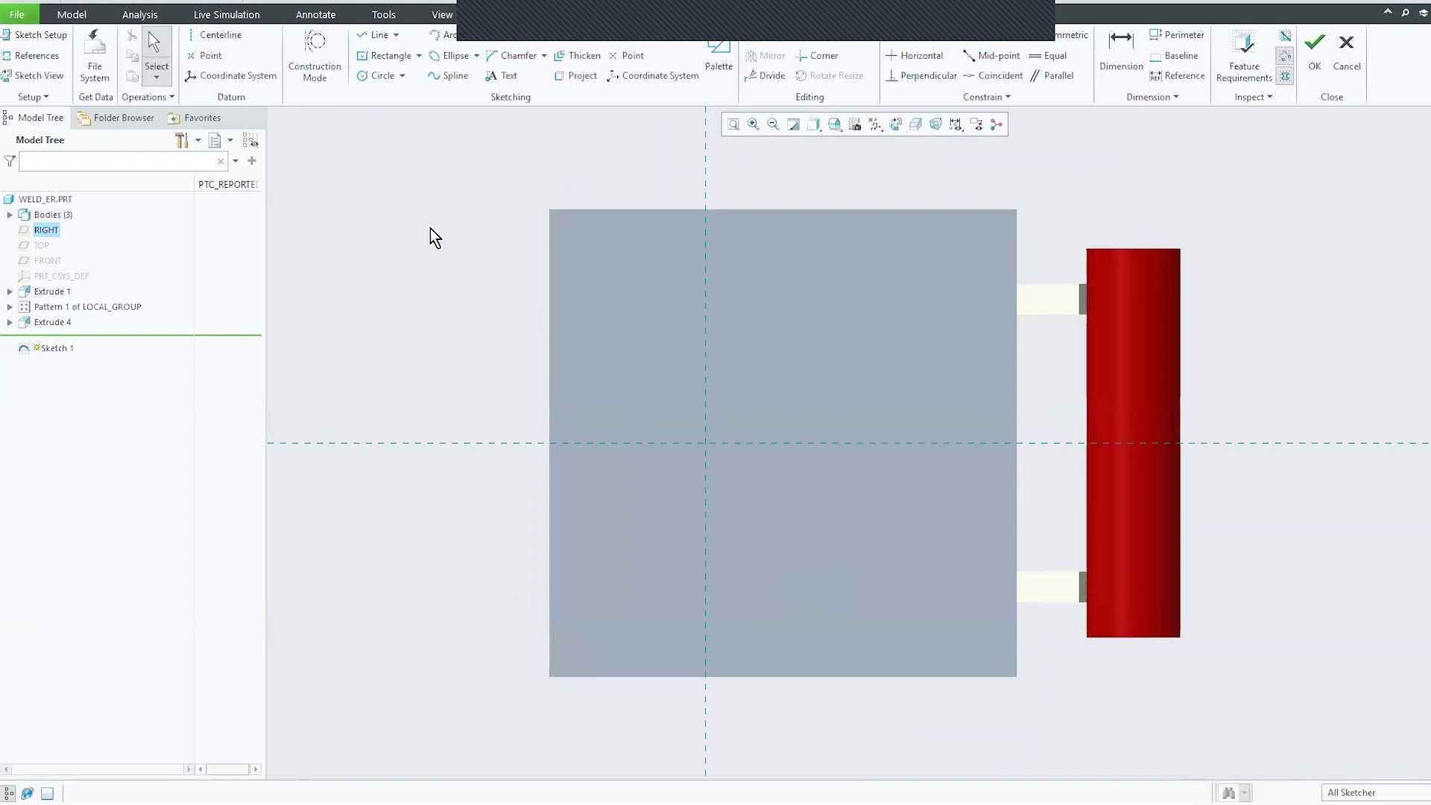
# - Start a line beside the block and turn off Instant Snapping to Model Geometry in the sketch snapping settings
pyautogui.click(377, 37)
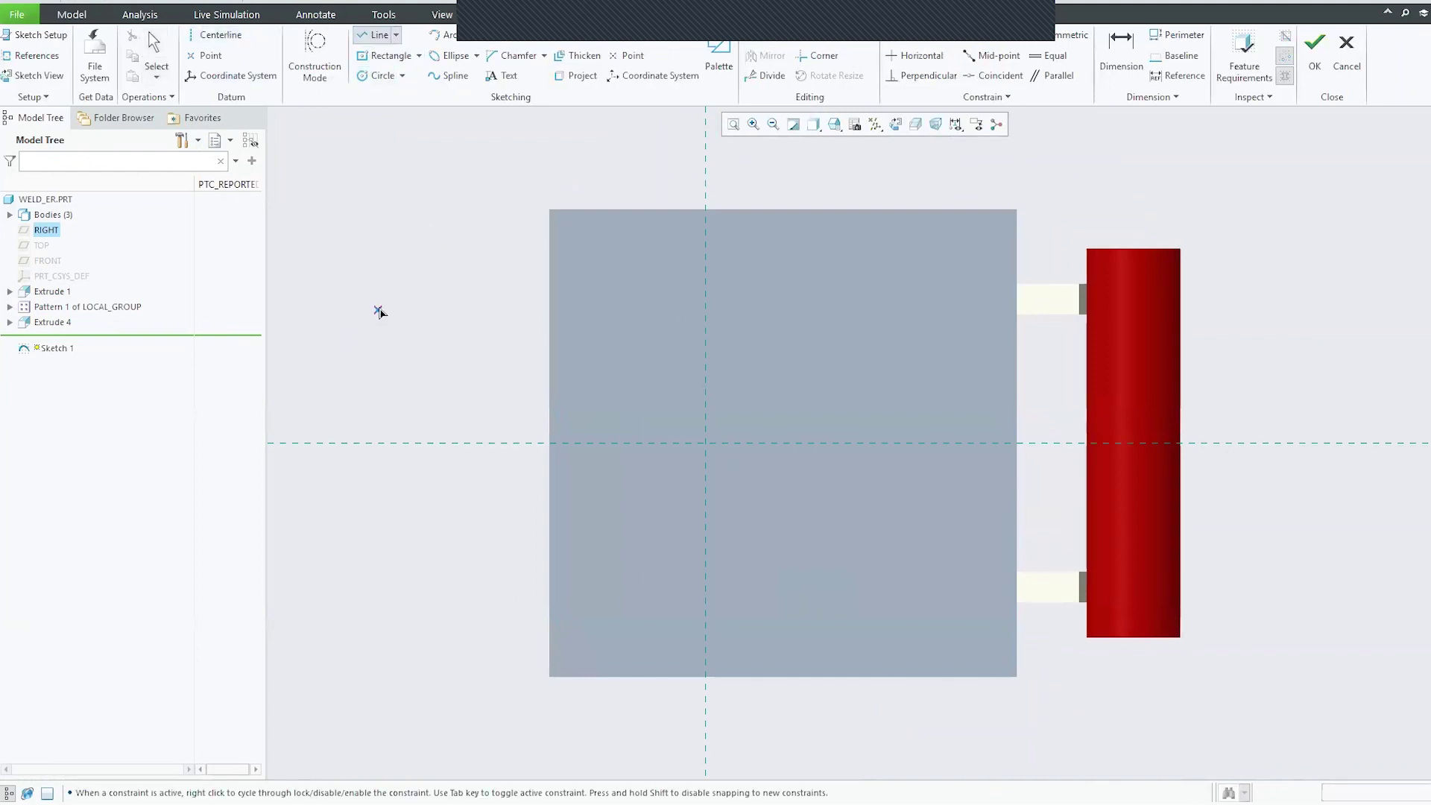
pyautogui.click(378, 306)
pyautogui.rightClick(416, 215)
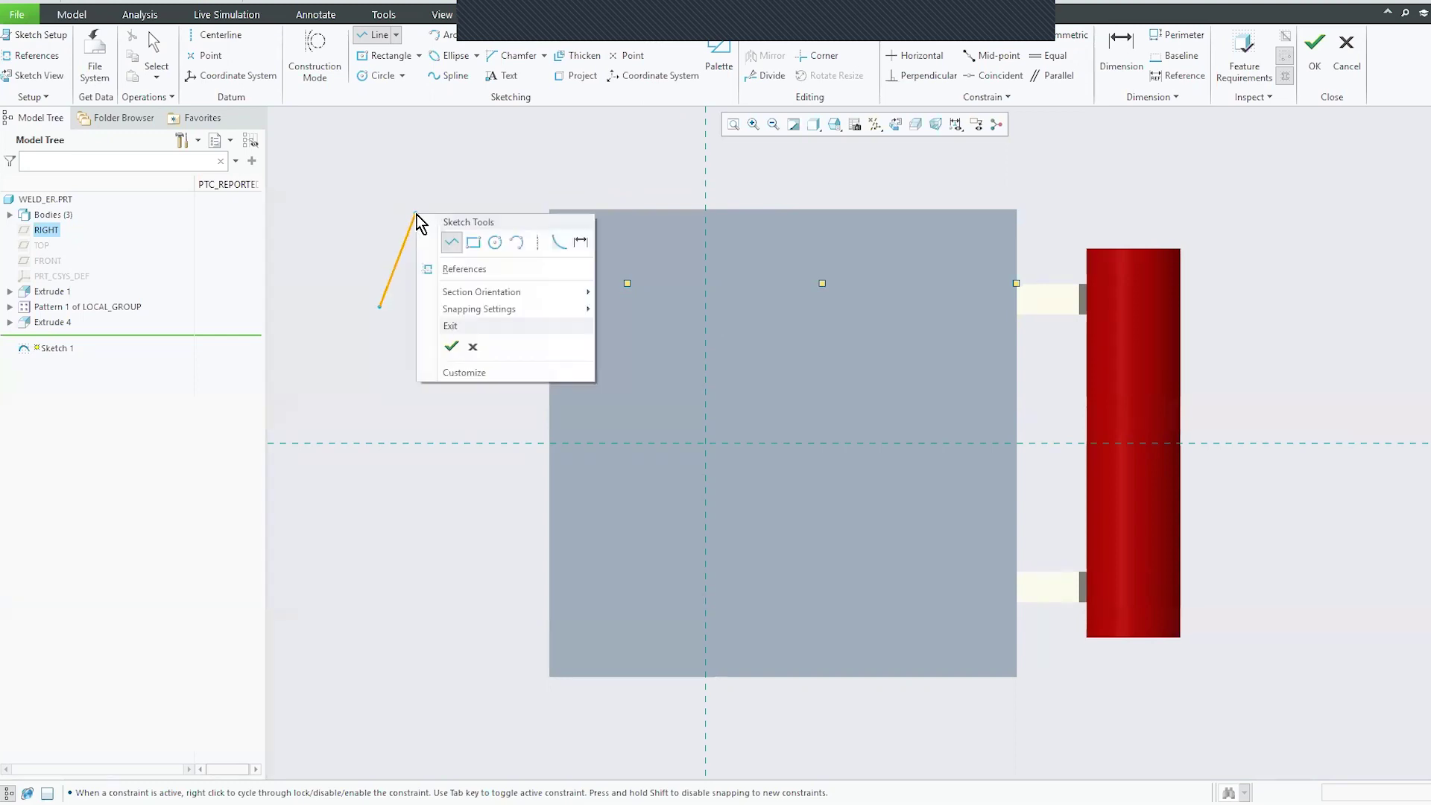
pyautogui.moveTo(476, 316)
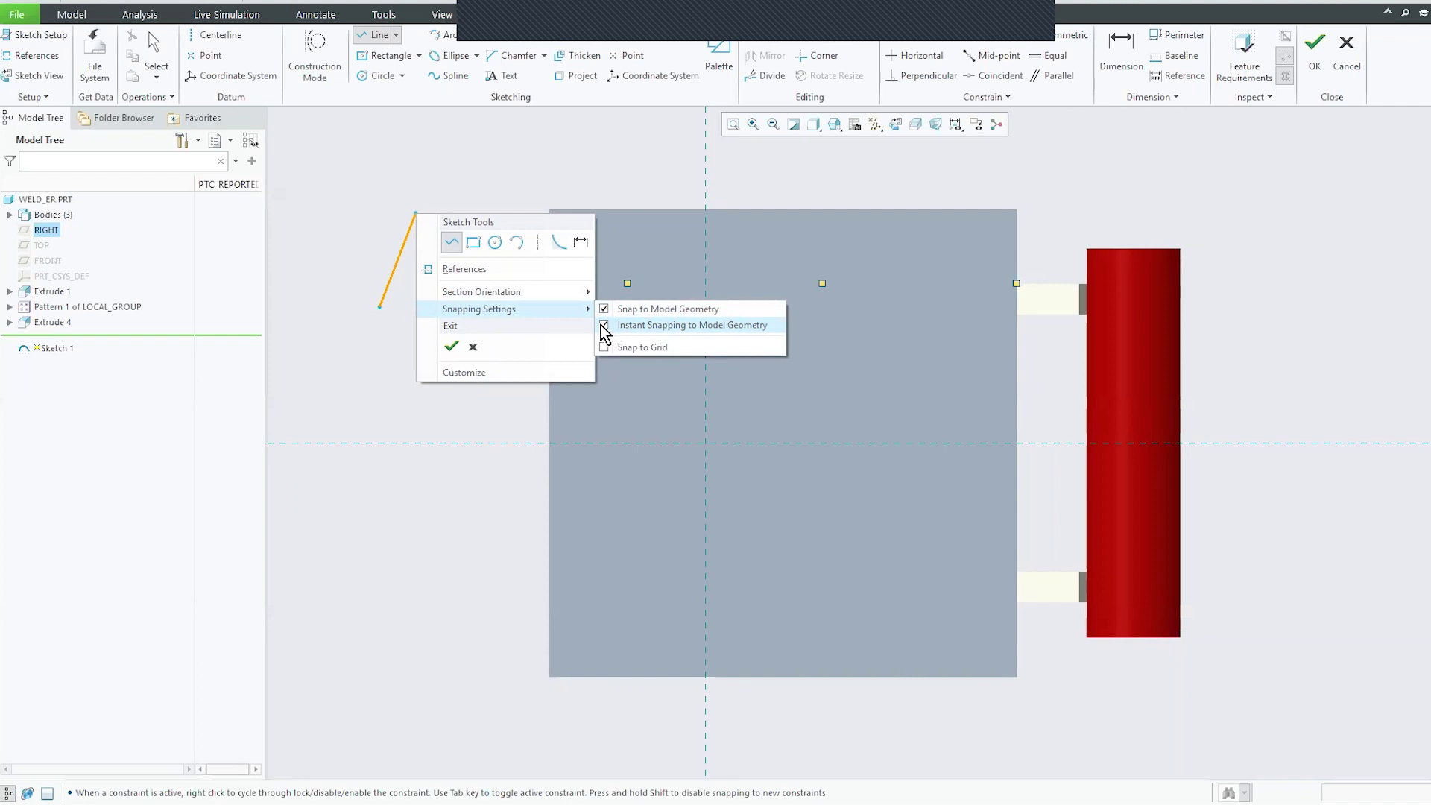
pyautogui.click(573, 326)
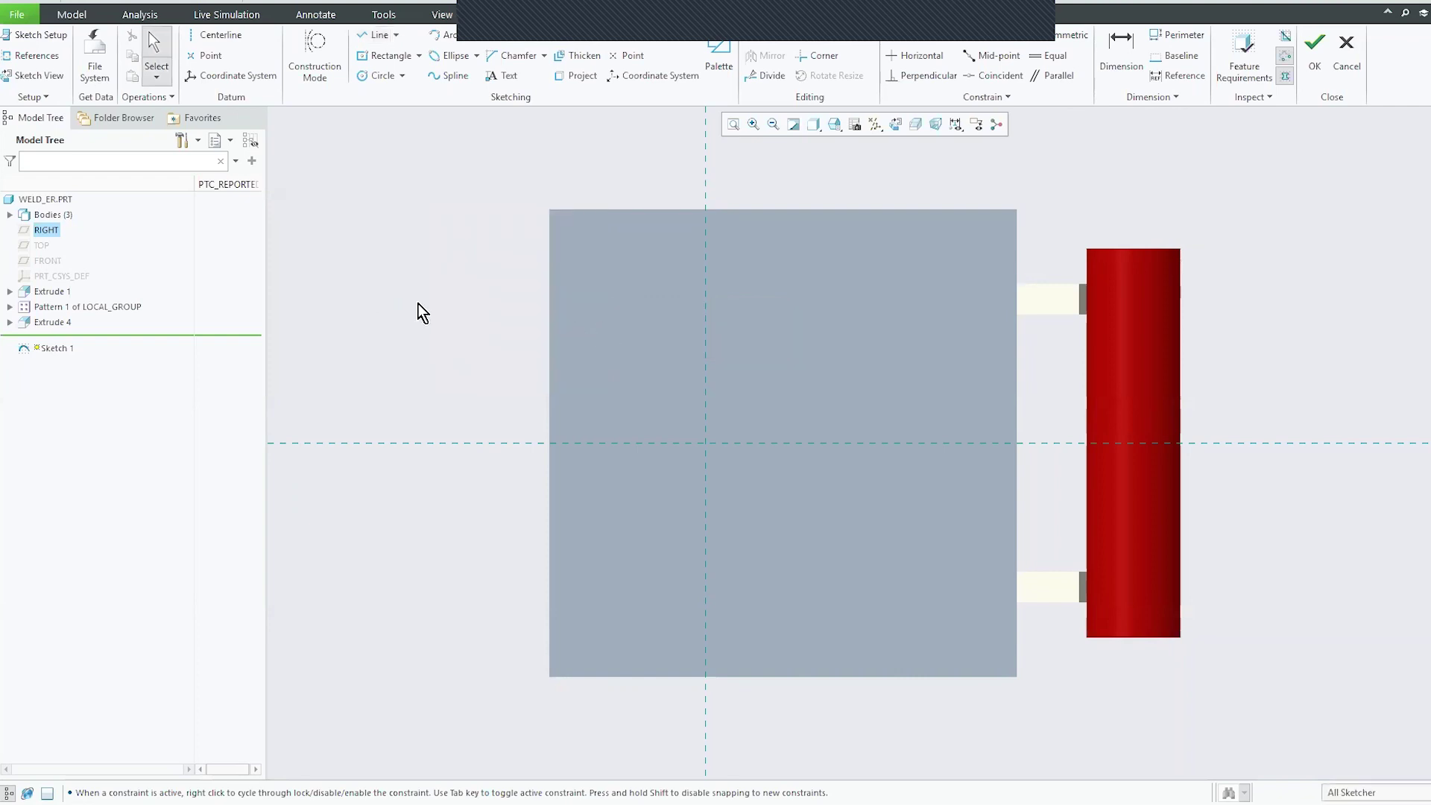
# - Try a line start beside the block with instant snapping off, and turn Instant Snapping to Model Geometry back on
pyautogui.click(362, 35)
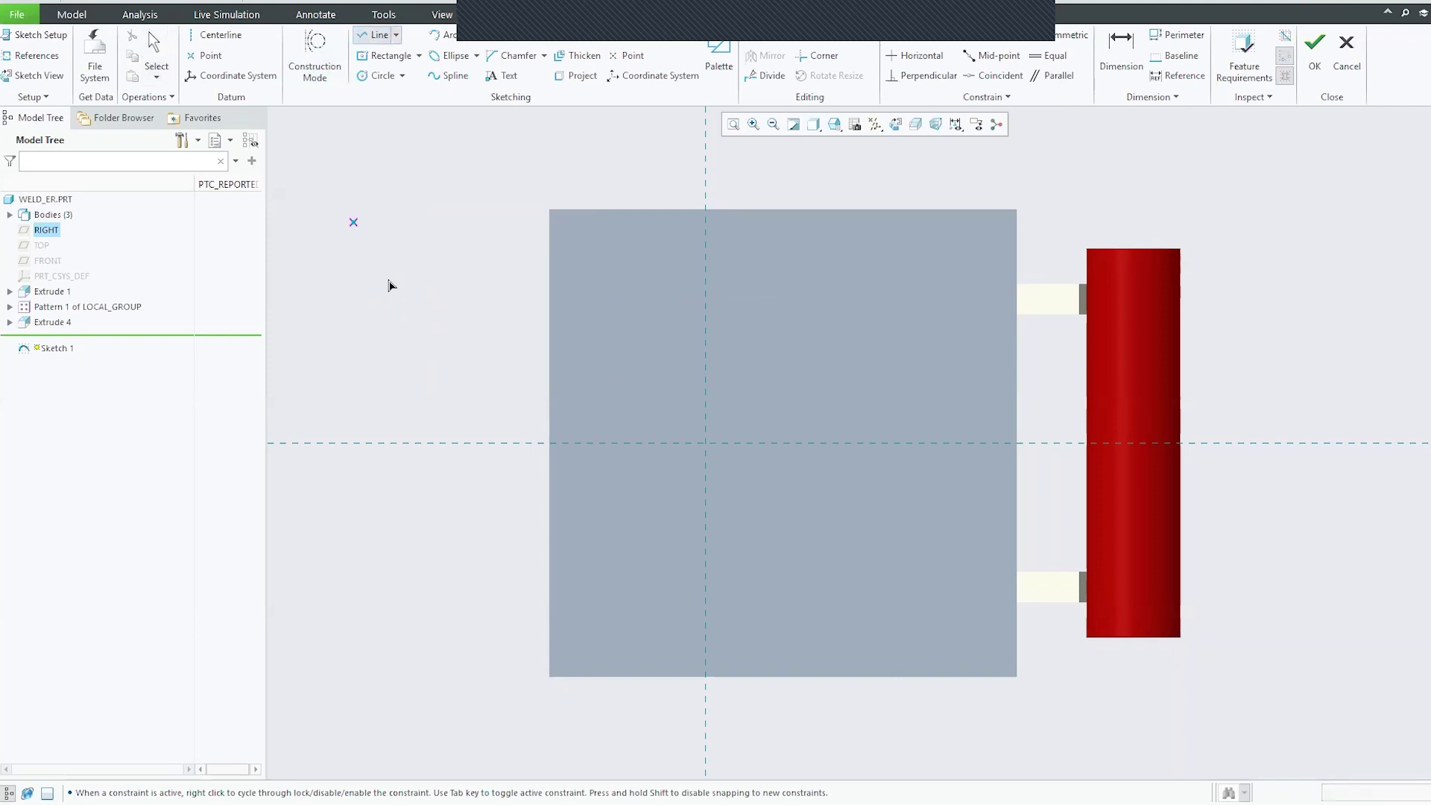
pyautogui.click(454, 337)
pyautogui.rightClick(485, 280)
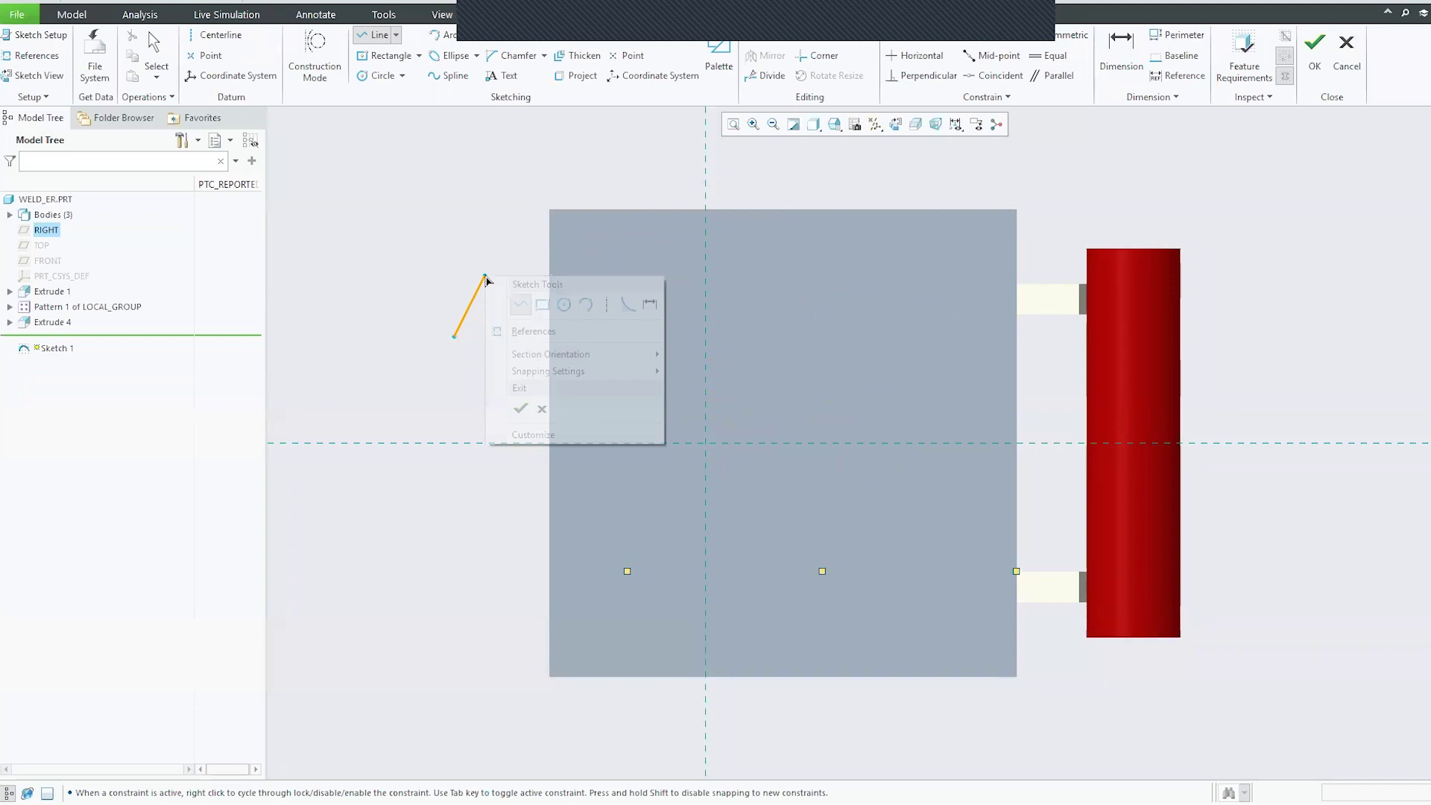
pyautogui.moveTo(549, 376)
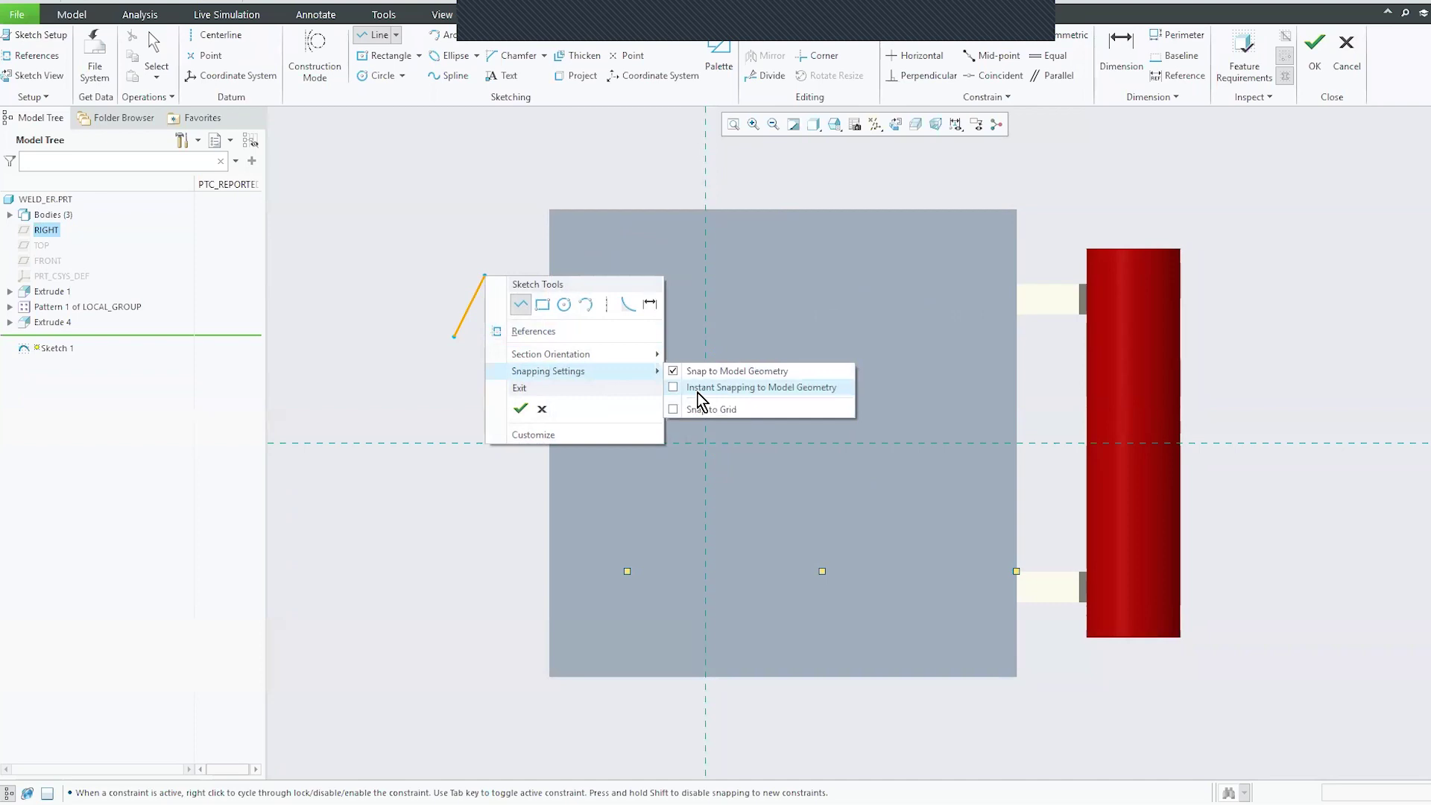
pyautogui.click(408, 207)
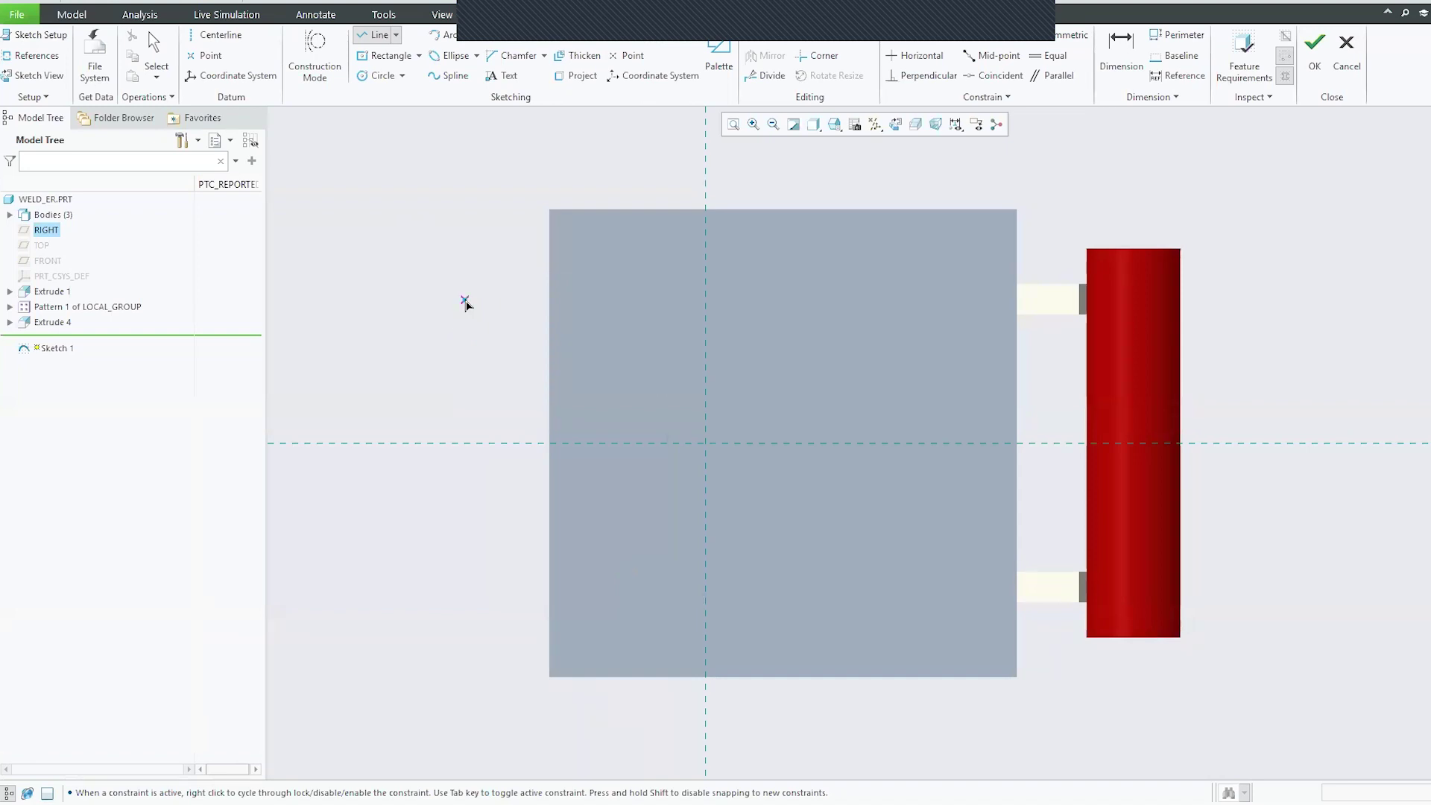
pyautogui.rightClick(463, 292)
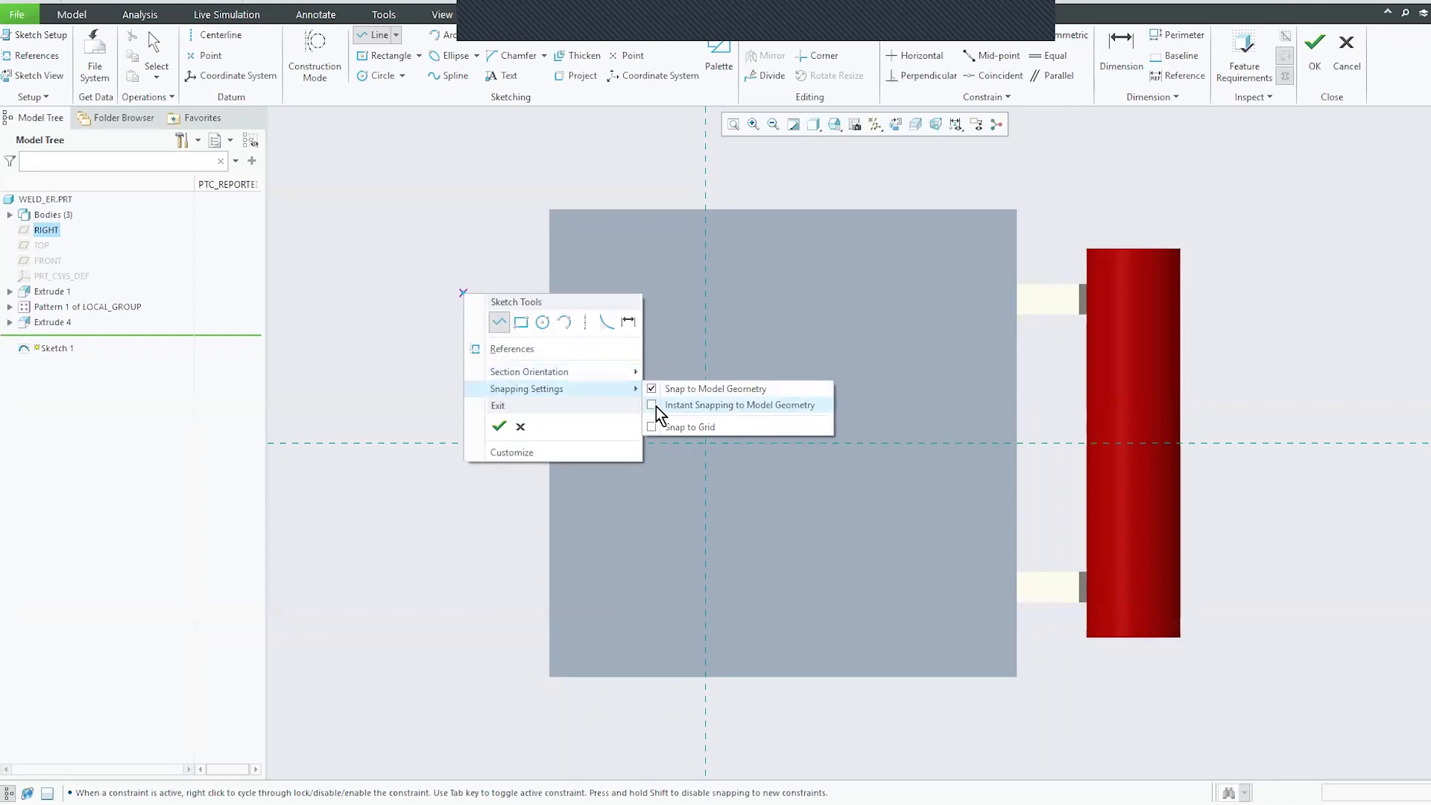
pyautogui.click(651, 404)
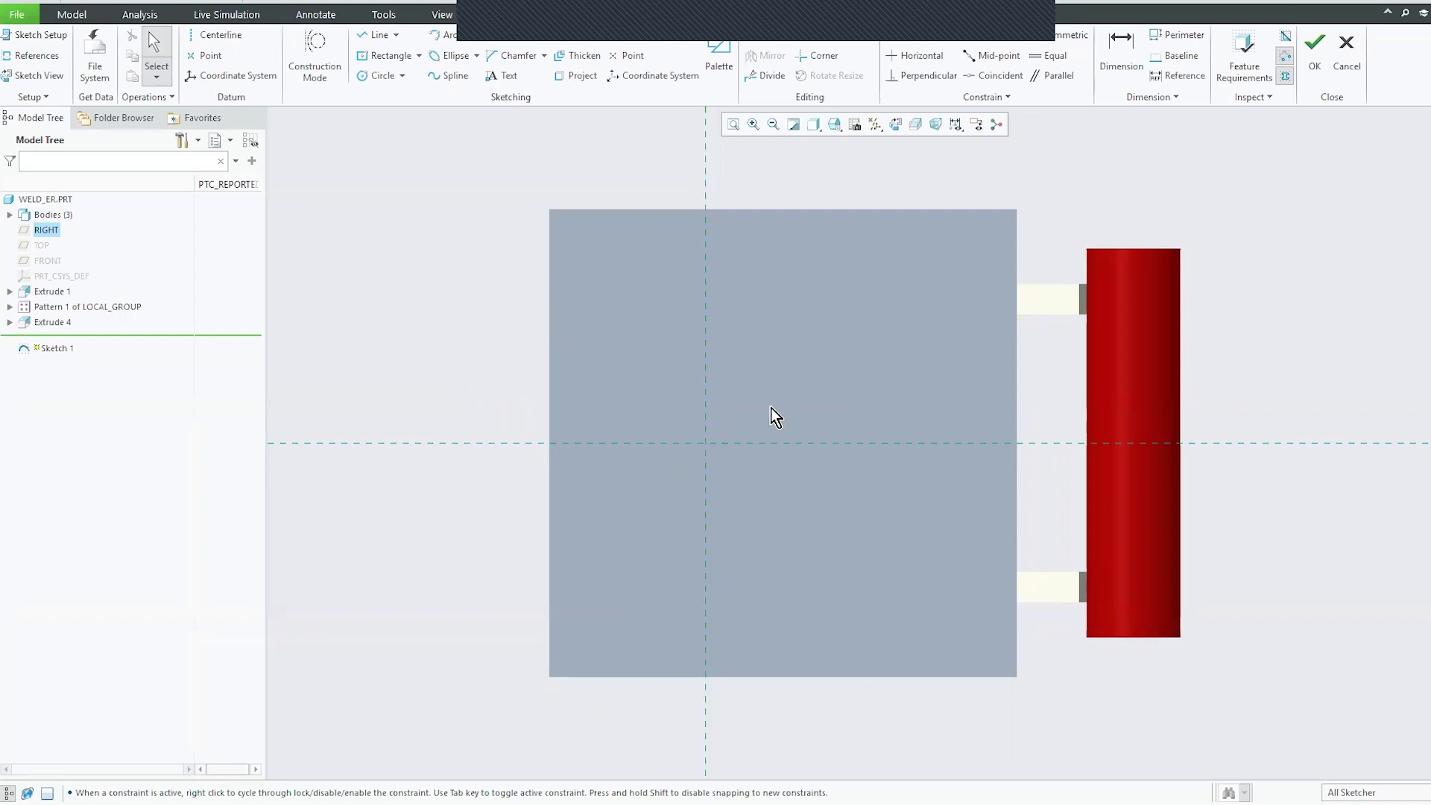
# - Try starting a line with the sketch tilted out of plane, and restore the 2D sketch orientation
pyautogui.moveTo(770, 409); pyautogui.dragTo(764, 399, button='middle')
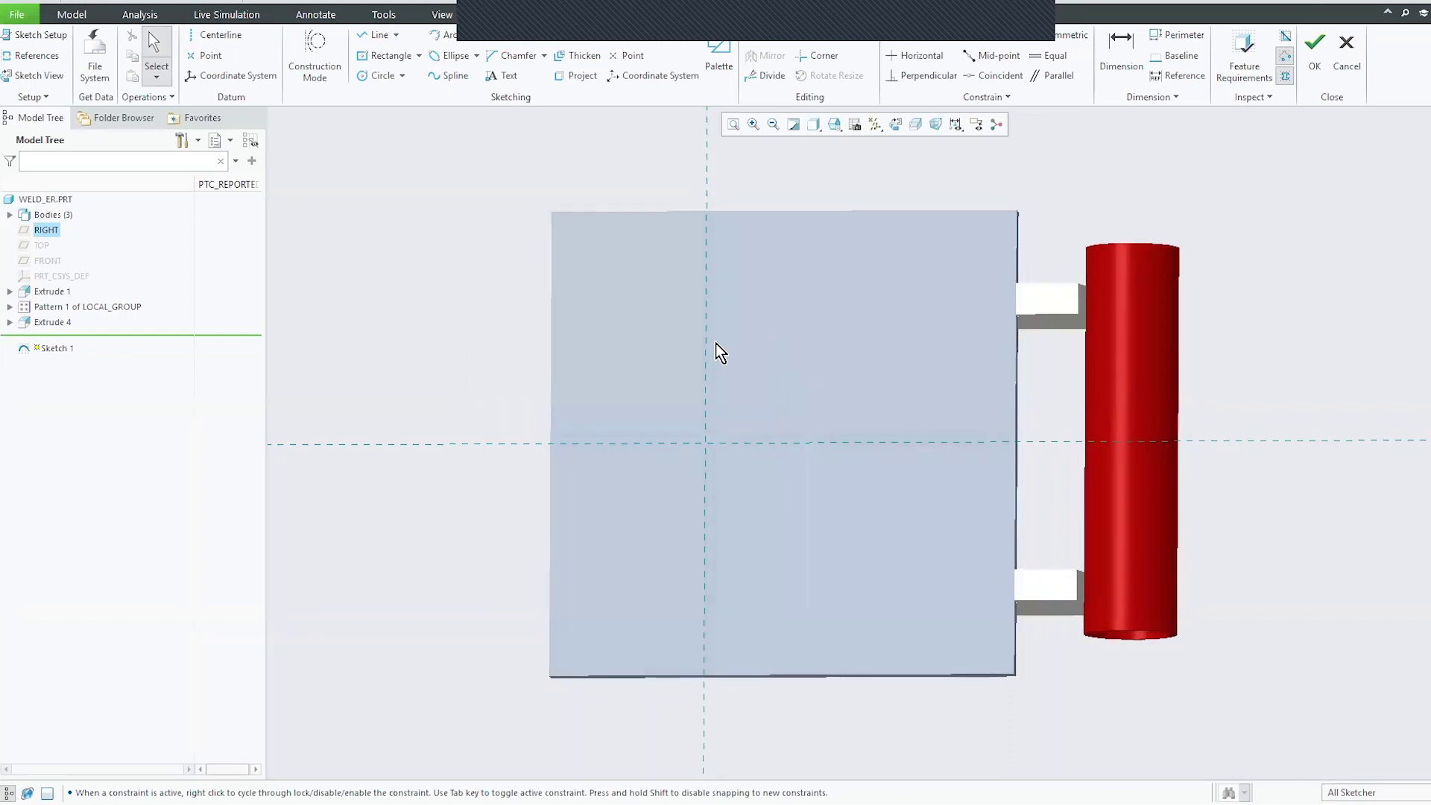
pyautogui.click(375, 35)
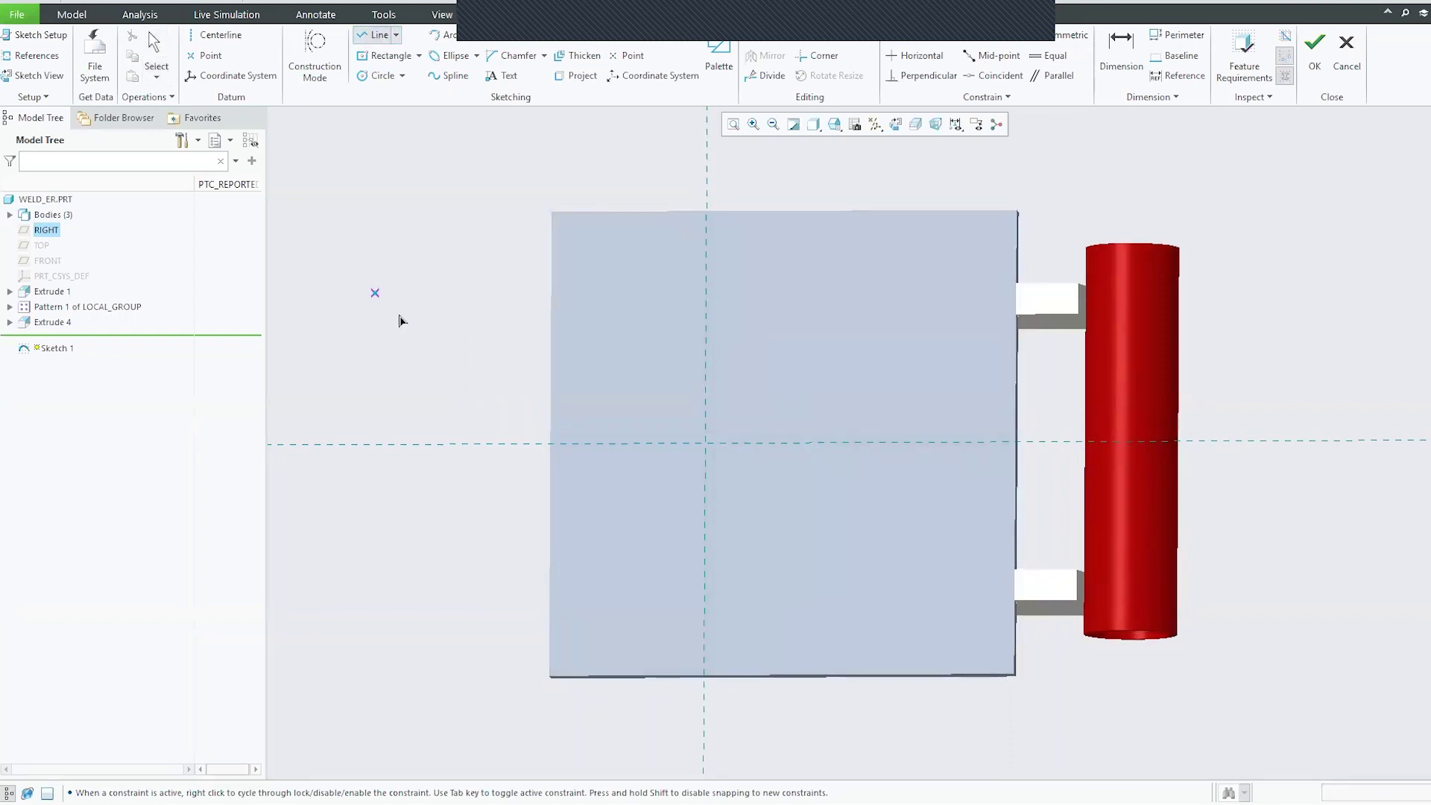
pyautogui.click(425, 328)
pyautogui.middleClick(483, 272)
pyautogui.click(902, 127)
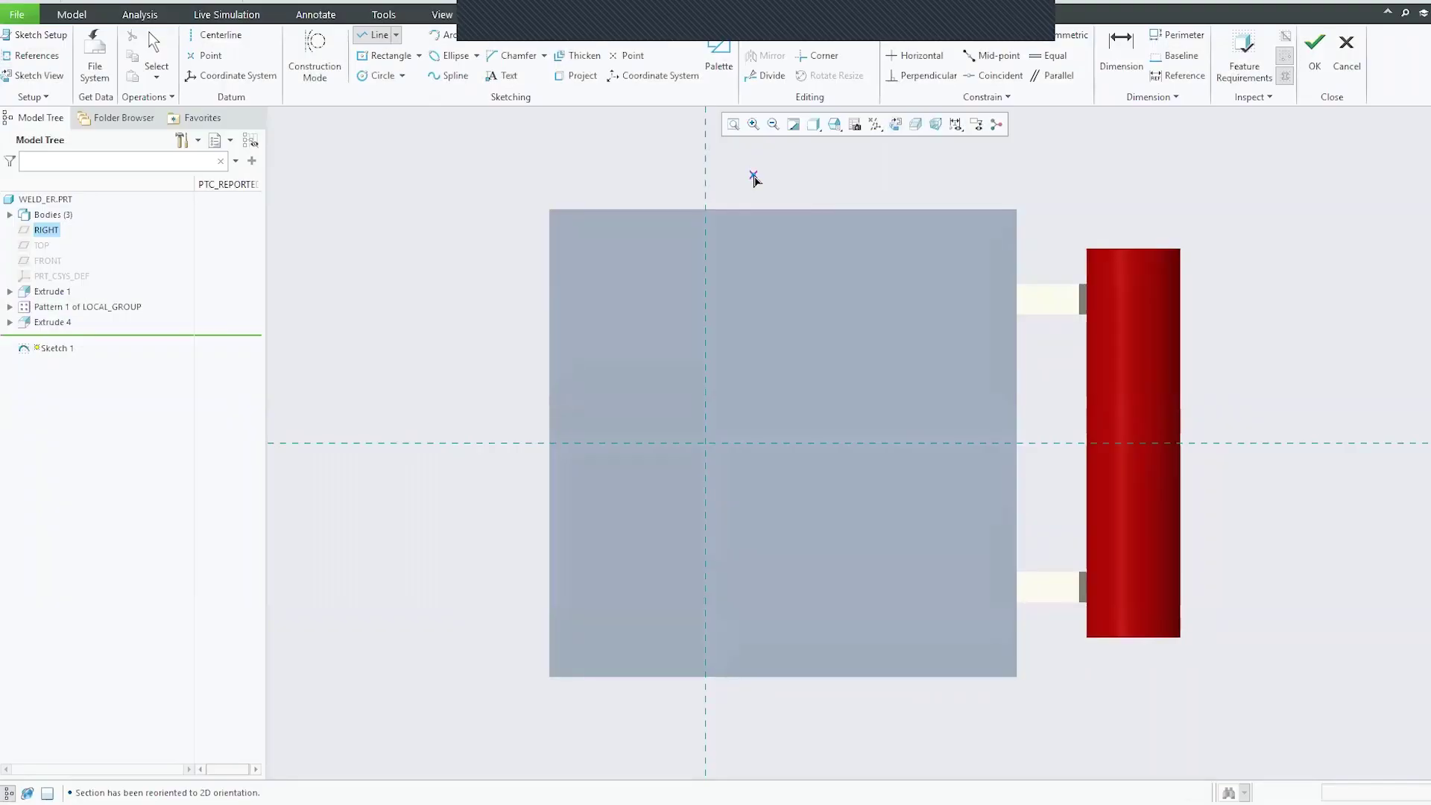
# - Turn on perspective view, try starting a line in the sketch, and turn perspective view back off
pyautogui.click(938, 125)
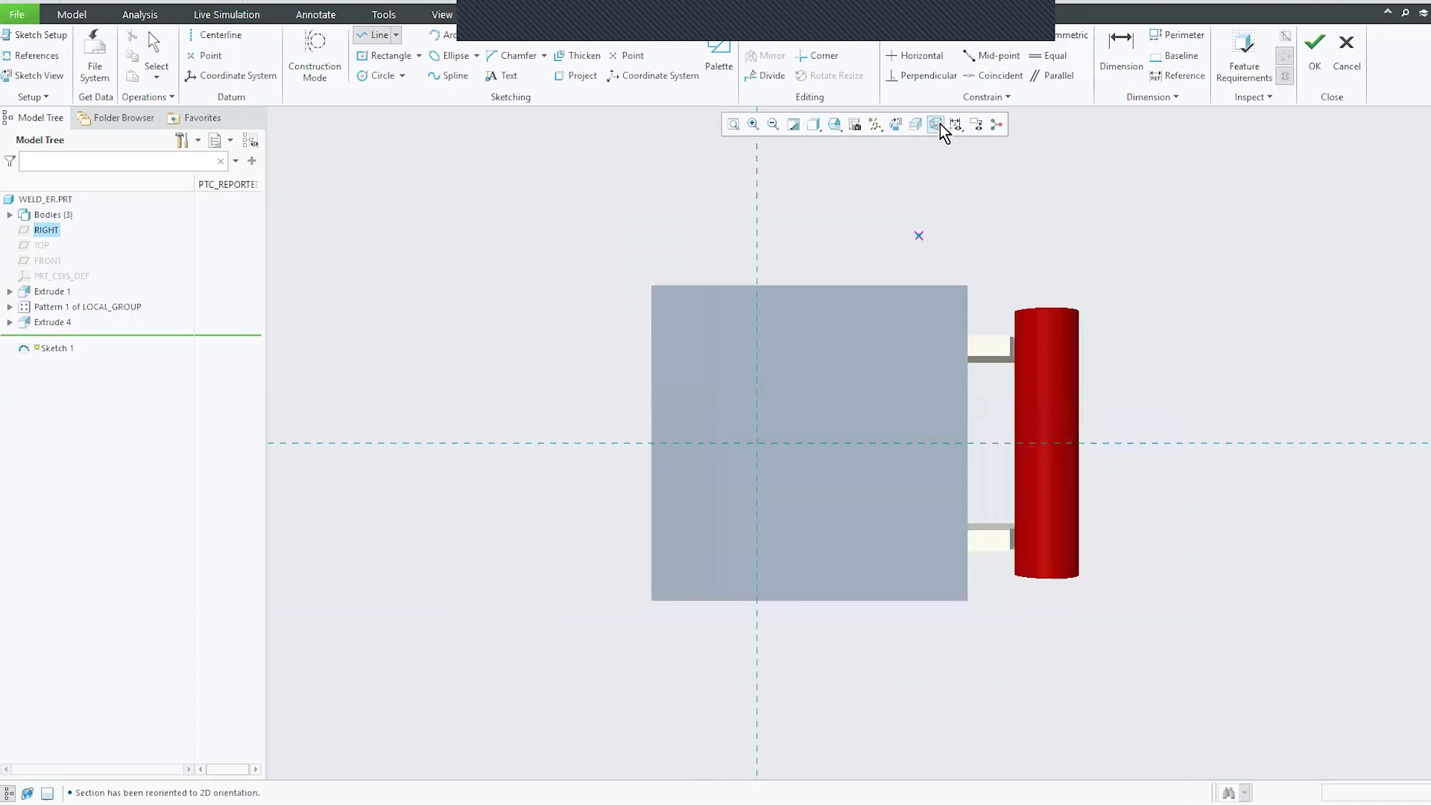
pyautogui.click(375, 37)
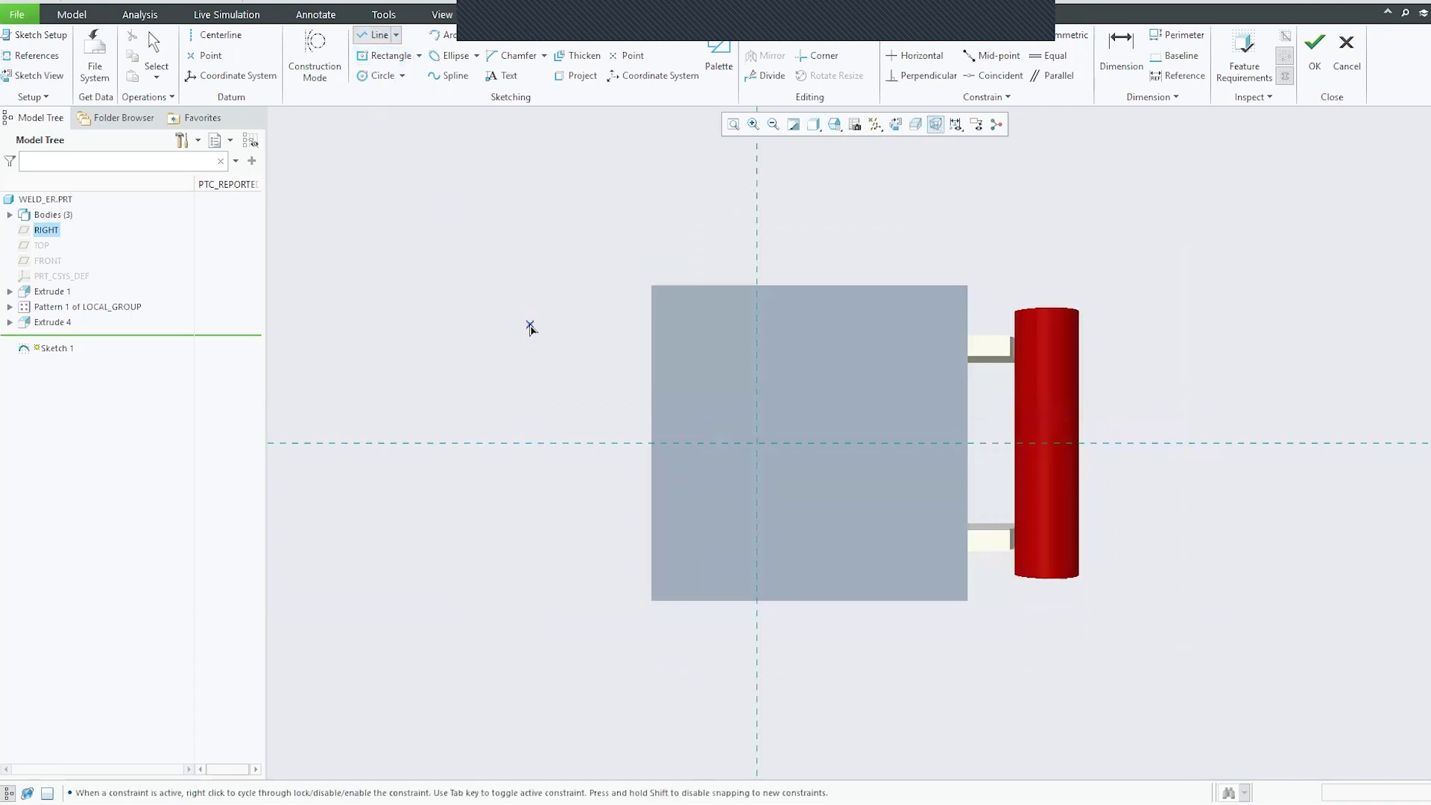
pyautogui.click(997, 280)
pyautogui.middleClick(585, 328)
pyautogui.click(935, 123)
pyautogui.scroll(-1, 729, 532)
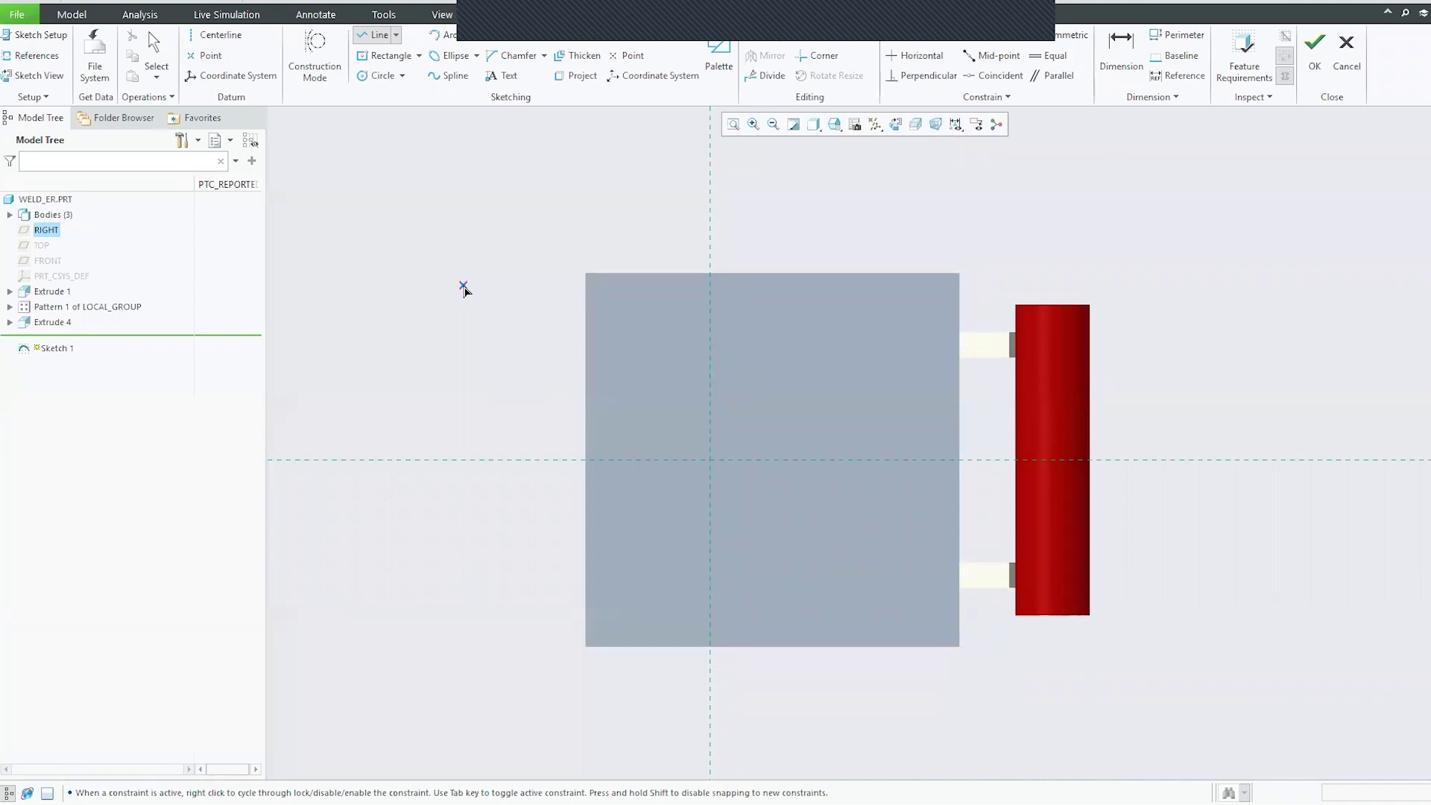
# - Sketch a circle about 7.53 in diameter in the upper-left area of the block face
pyautogui.click(373, 76)
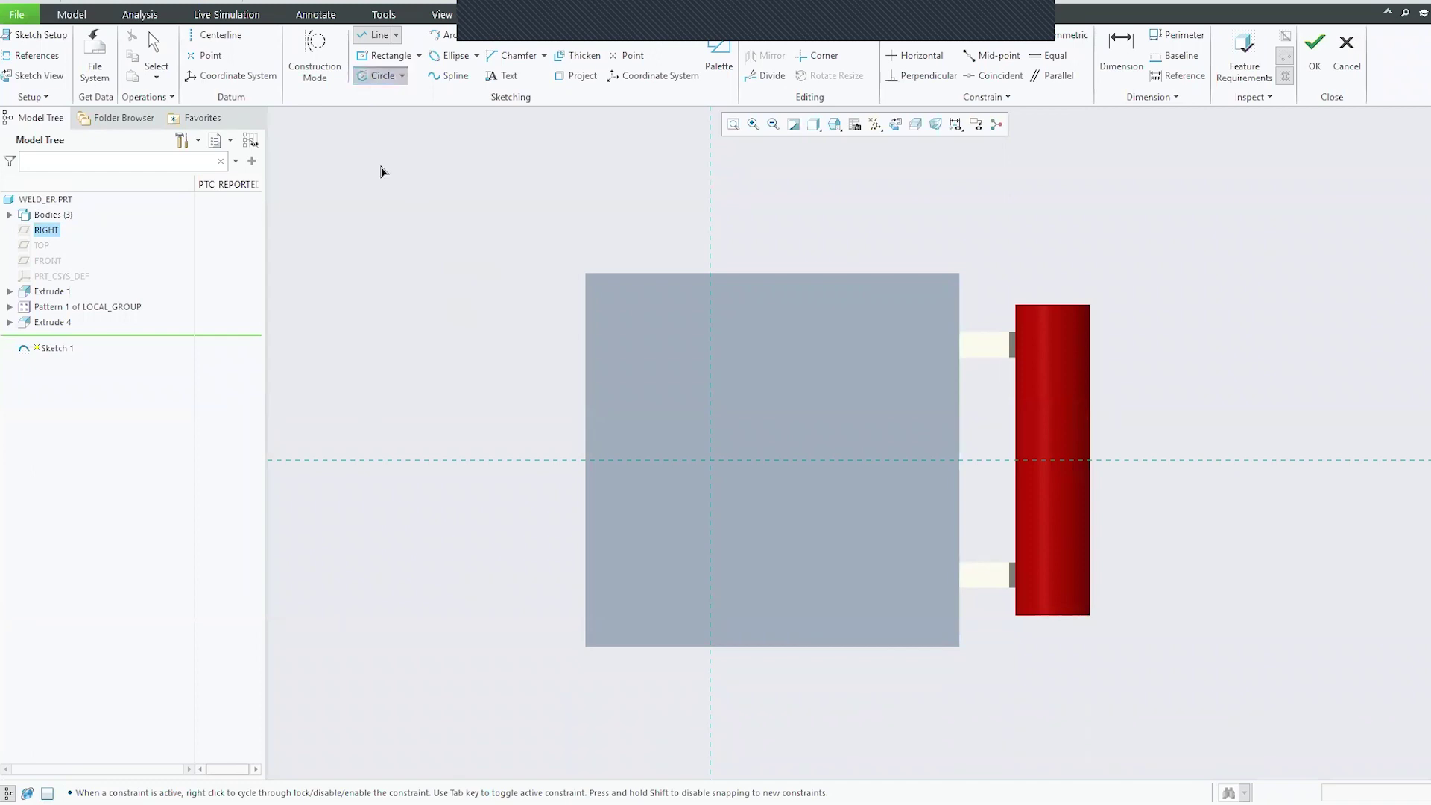
pyautogui.click(640, 362)
pyautogui.click(652, 383)
pyautogui.middleClick(530, 348)
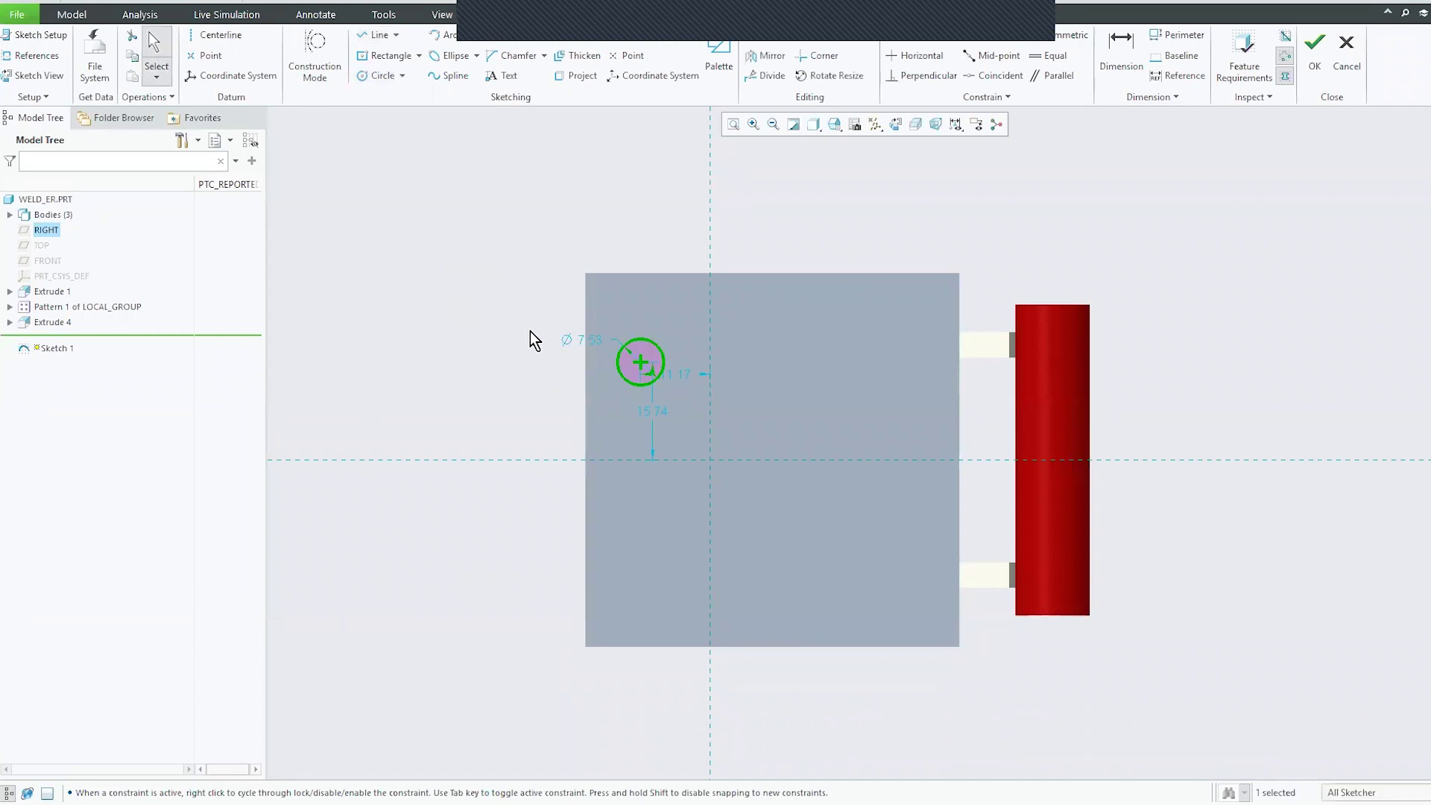
# - Change the model display style to Hidden Line and clear the selection
pyautogui.click(818, 128)
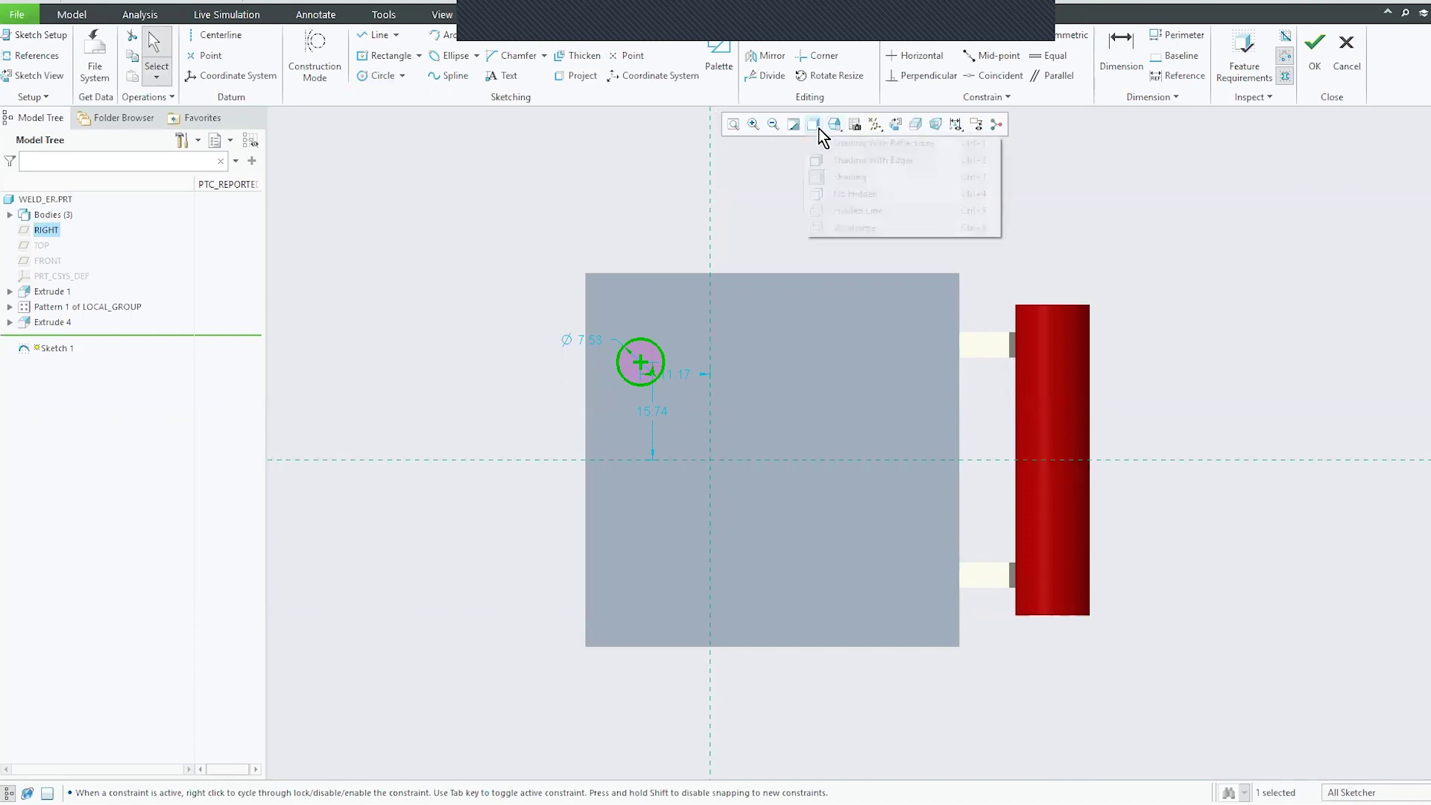
pyautogui.click(854, 212)
pyautogui.click(484, 199)
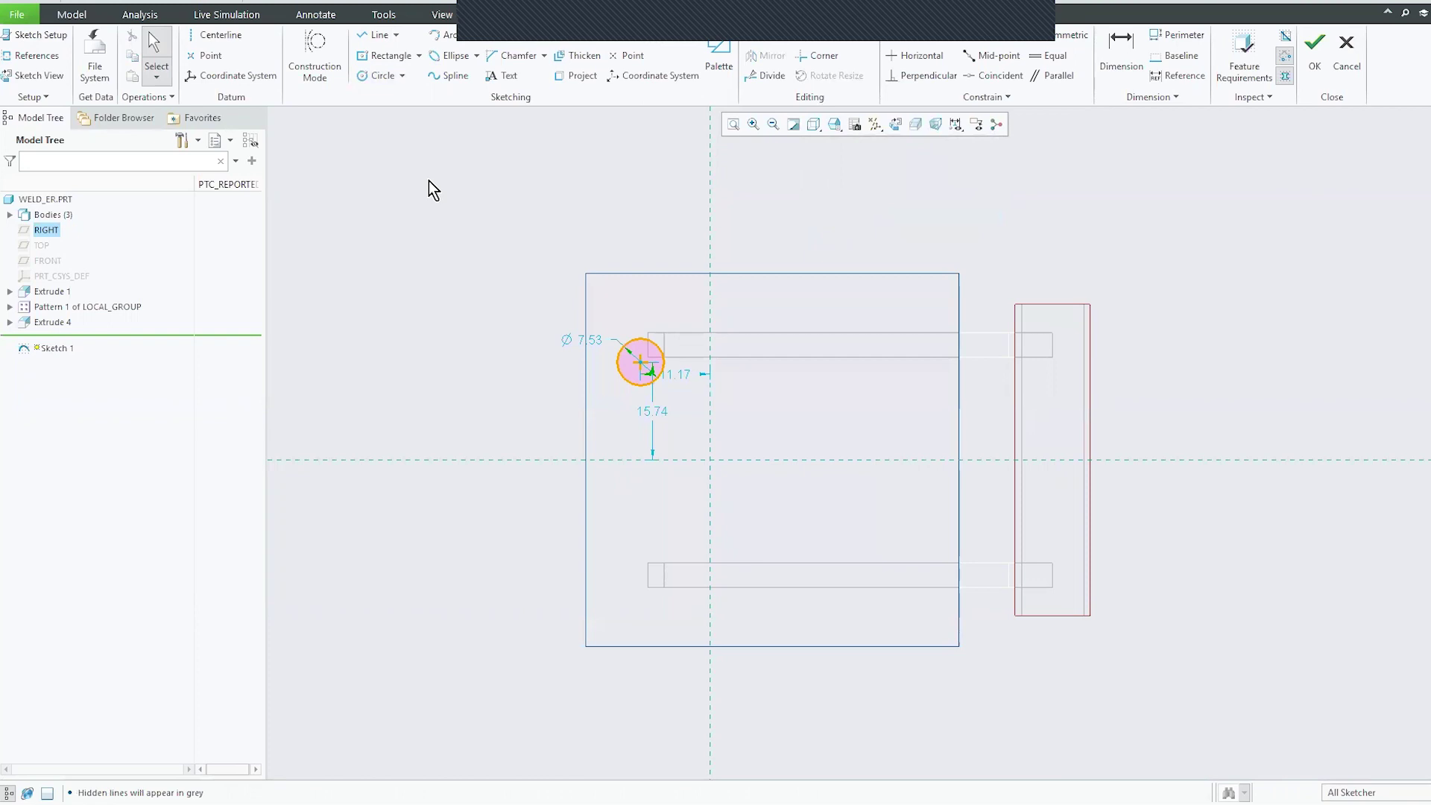
# - Sketch a diagonal line at about 57.48 degrees beside the circle, crossing the vertical reference
pyautogui.click(377, 36)
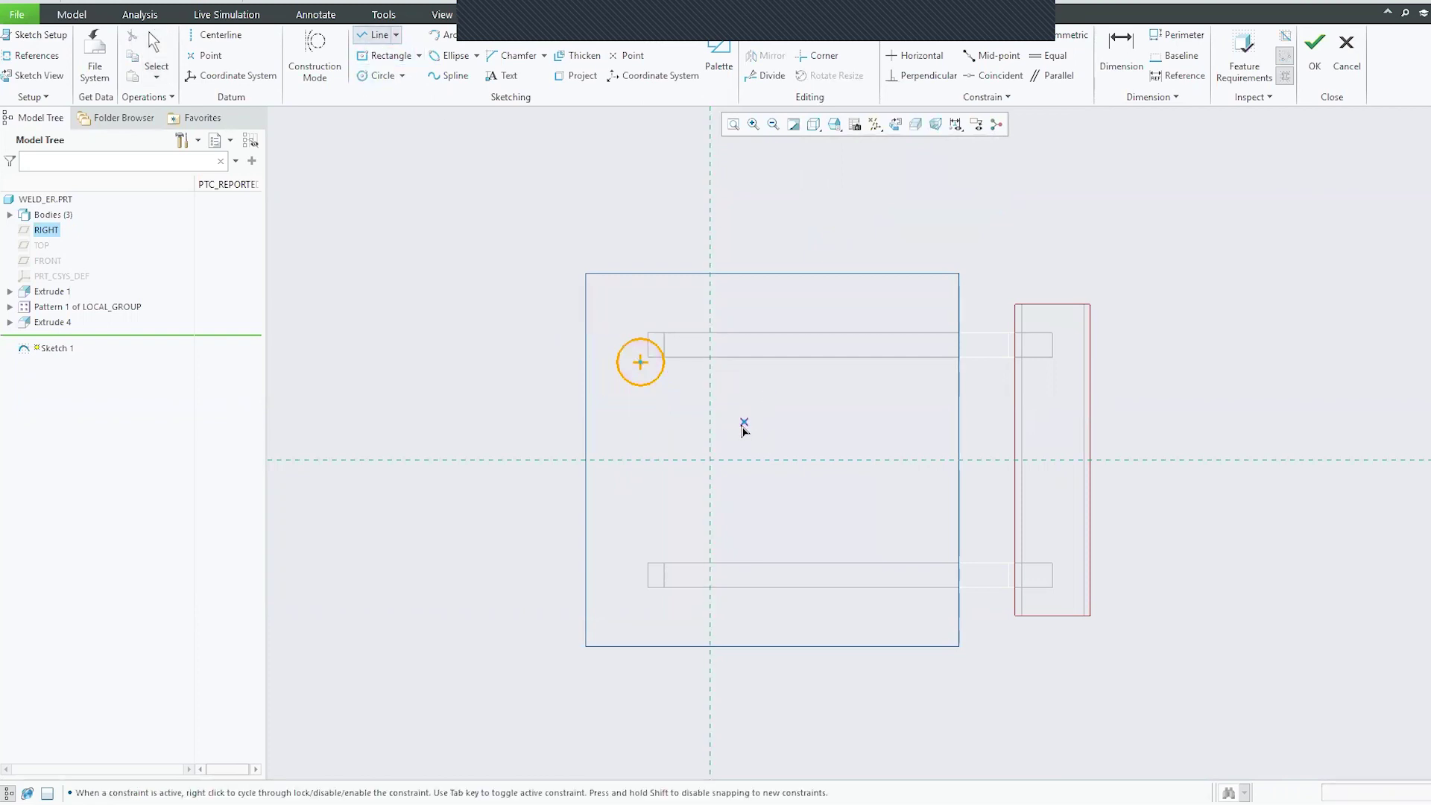
pyautogui.click(665, 434)
pyautogui.click(745, 312)
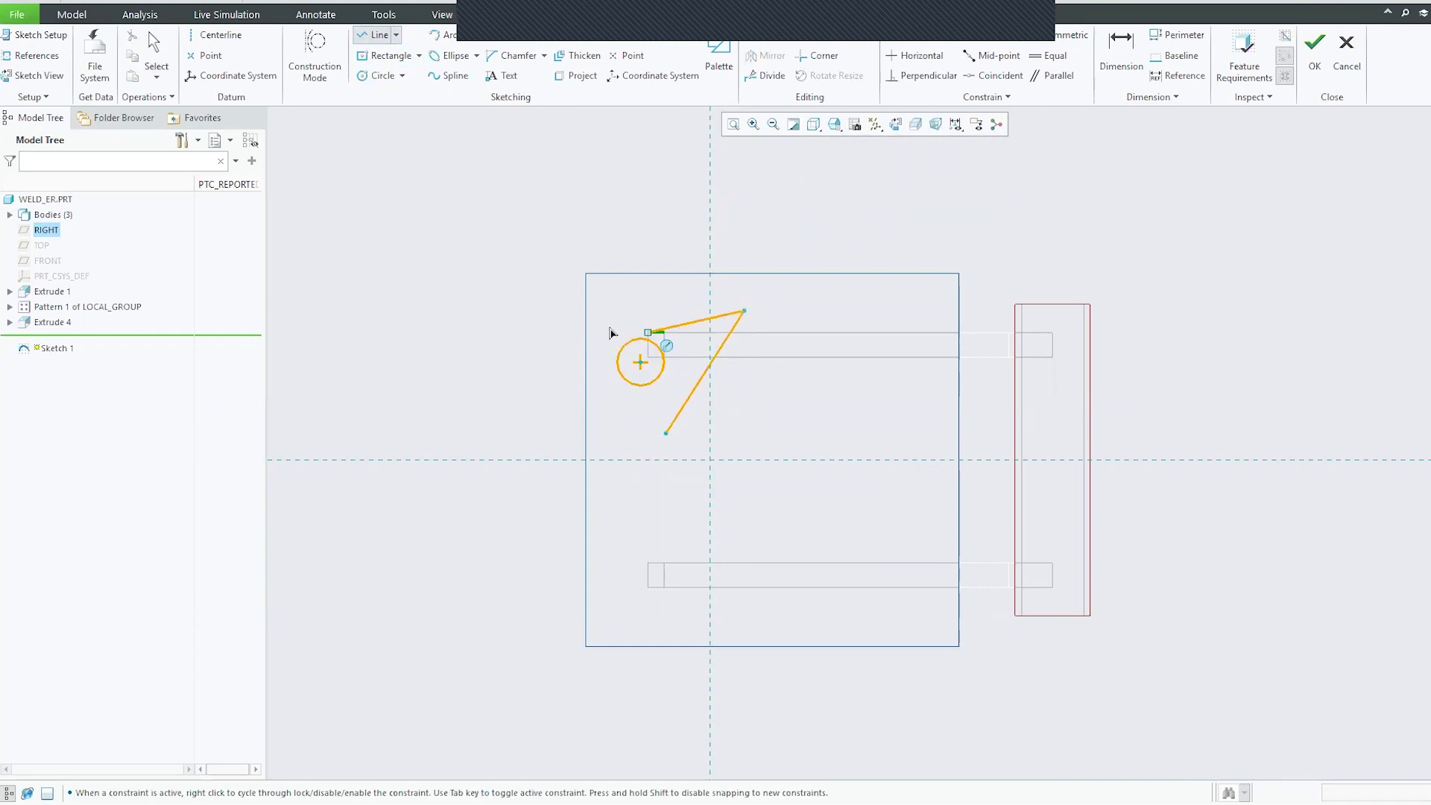
pyautogui.middleClick(533, 312)
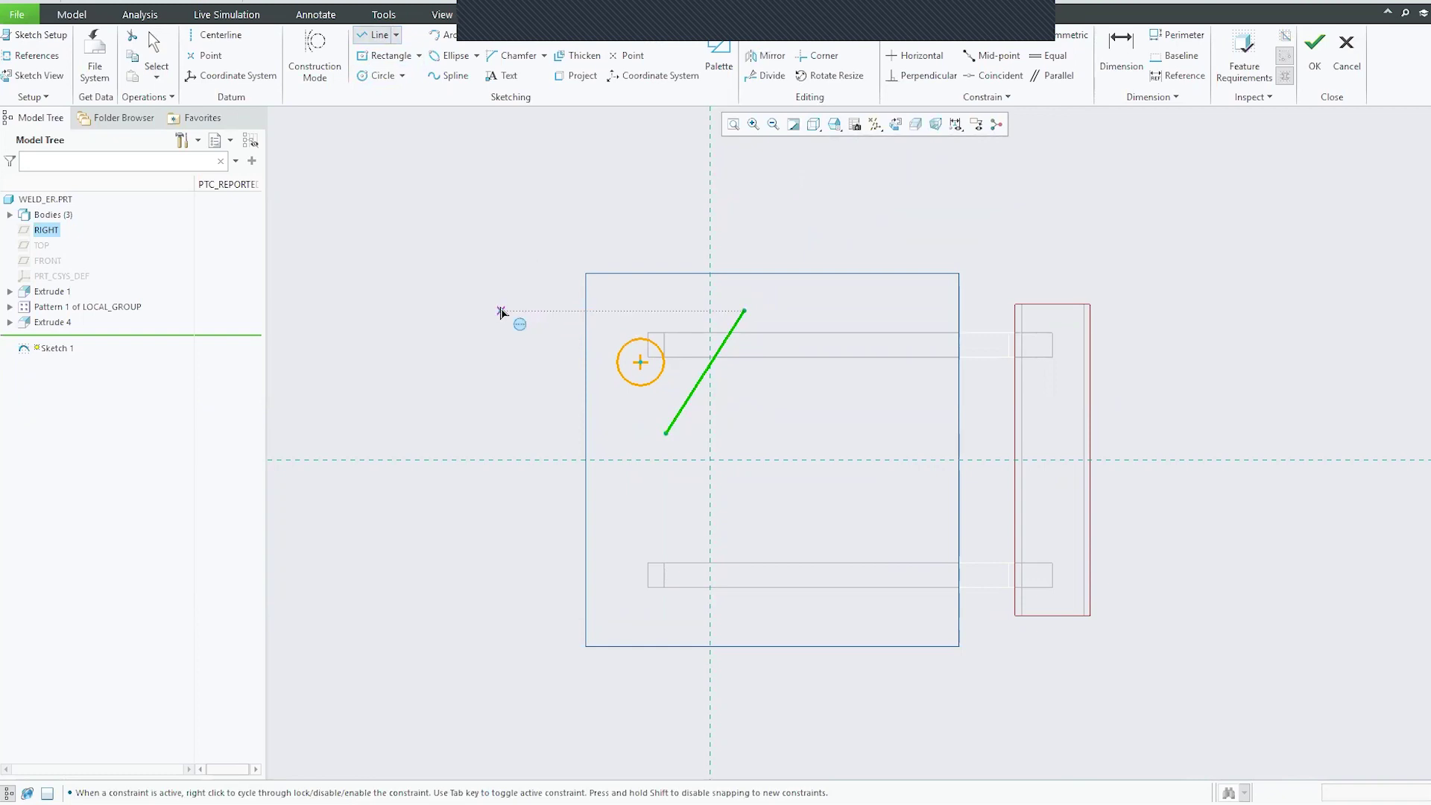
pyautogui.middleClick(501, 311)
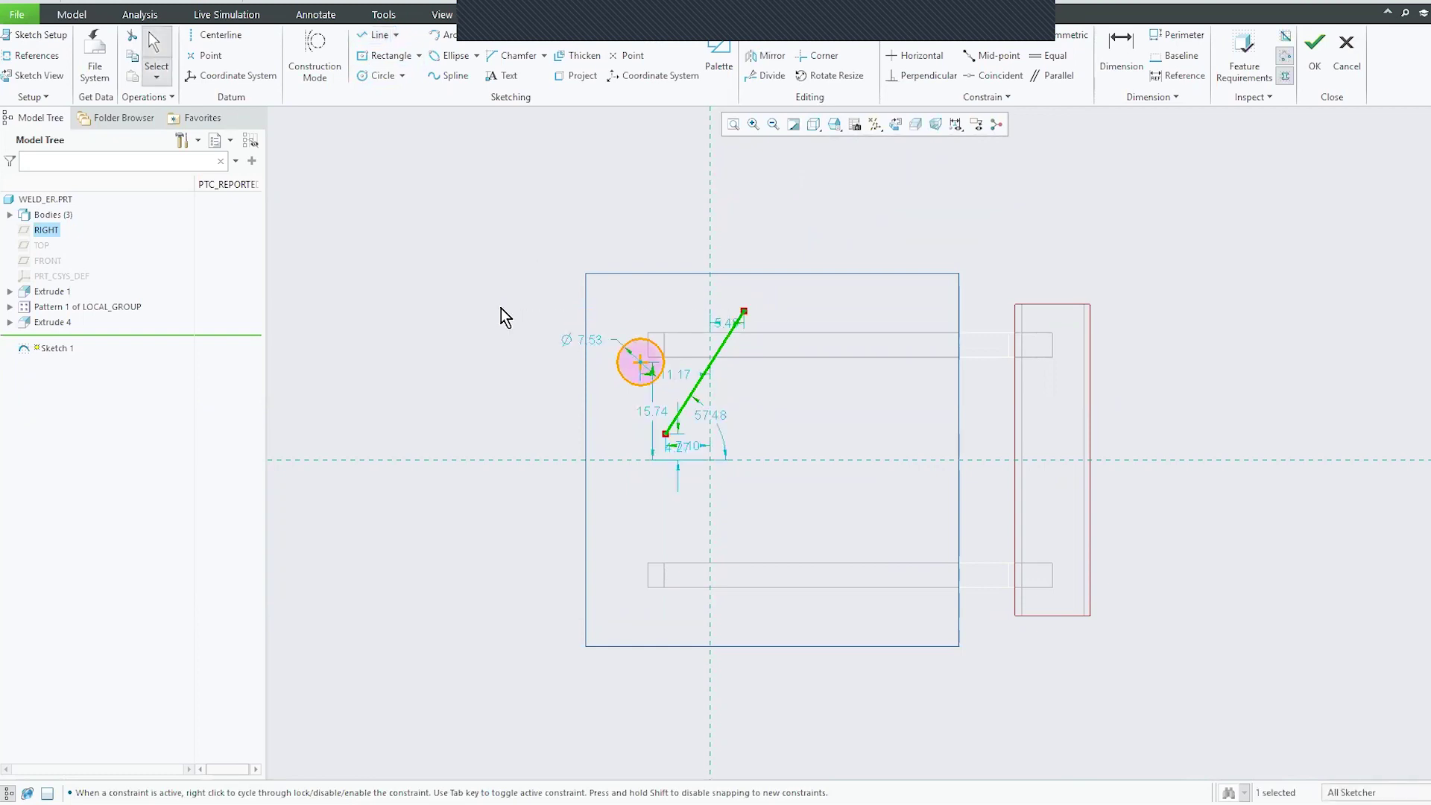
pyautogui.click(589, 246)
# - Mirror the circle about the diagonal sketch line
pyautogui.click(629, 338)
pyautogui.click(754, 62)
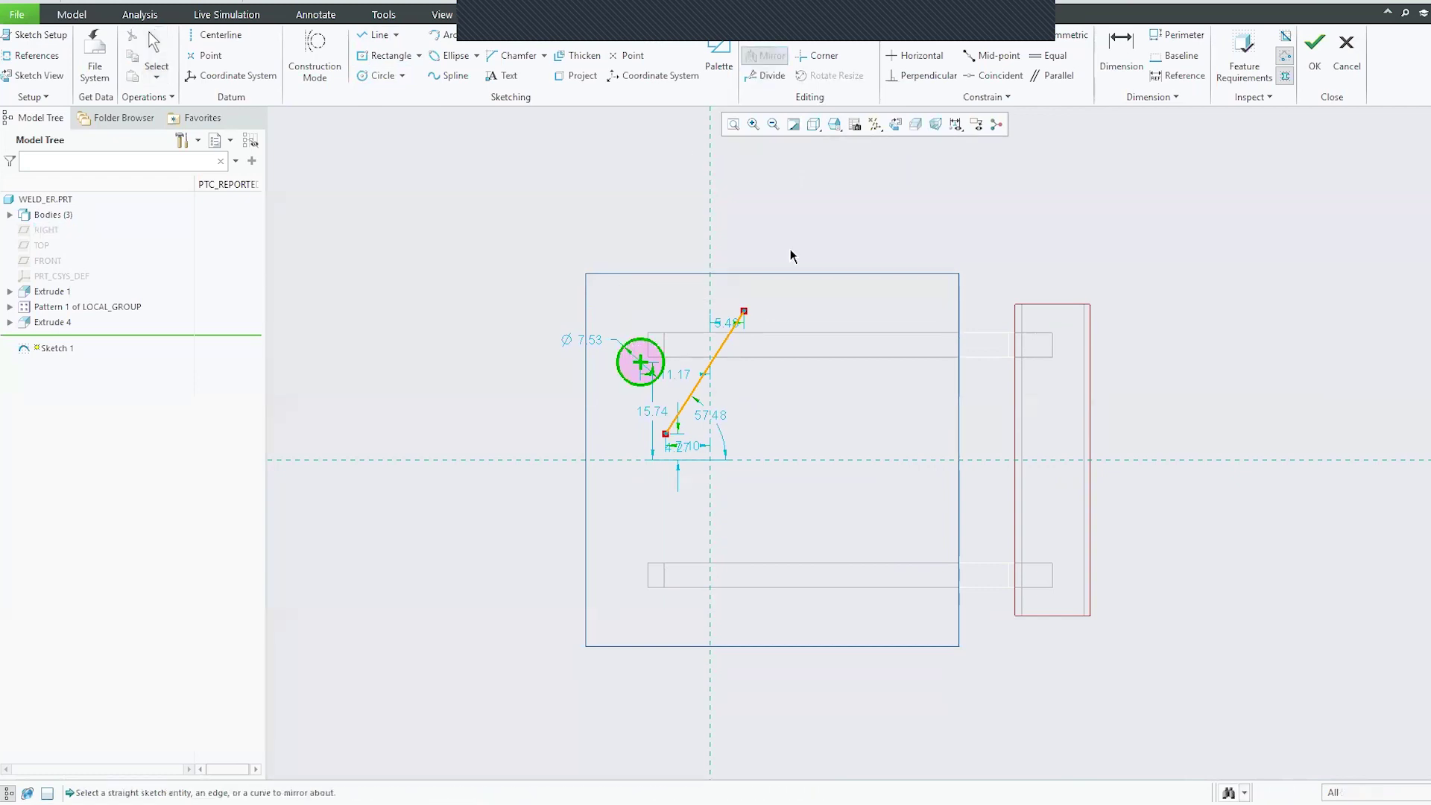
pyautogui.click(720, 341)
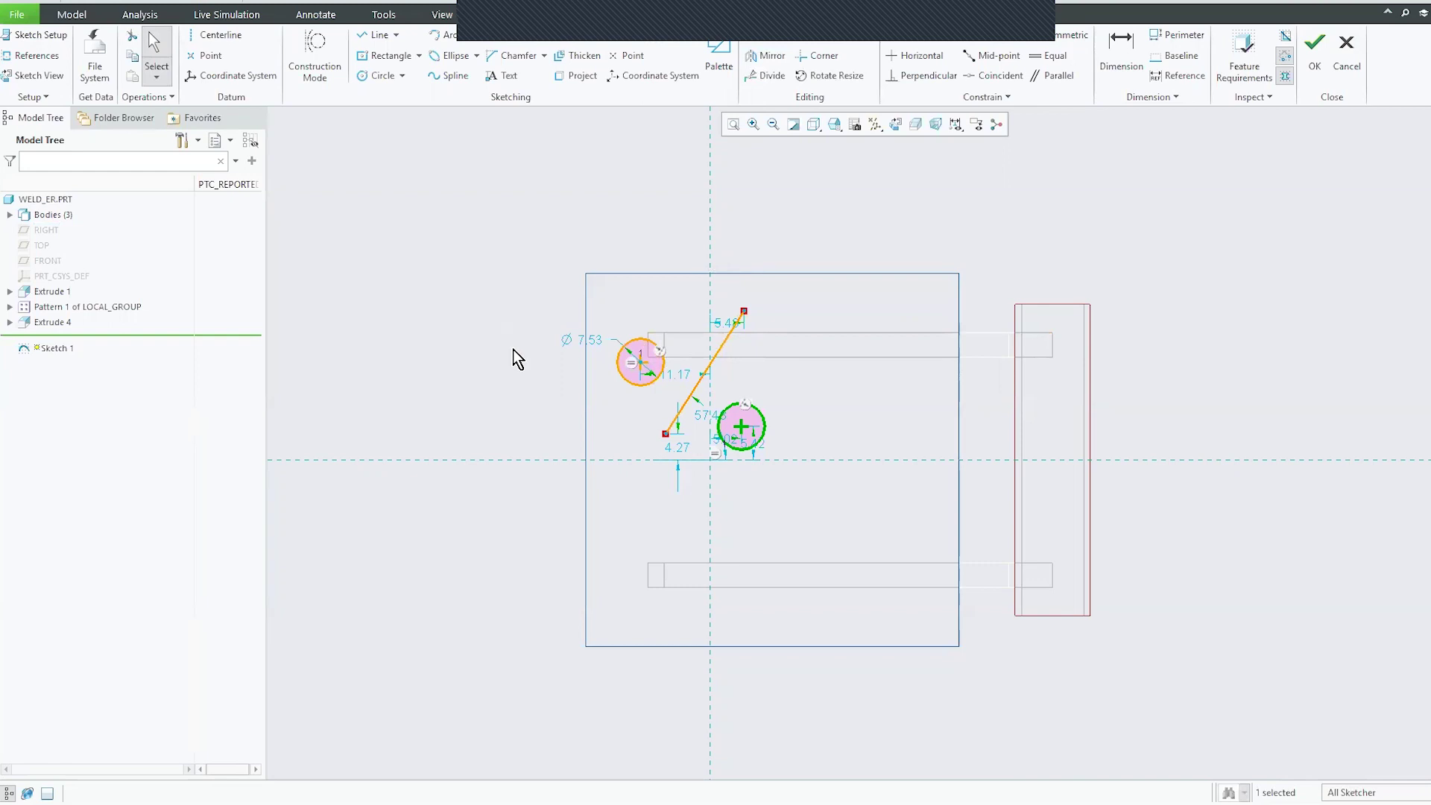
# - Resize the symmetric circles freehand to a diameter of about 7.99 and reposition the mirrored circle on the lower side of the line
pyautogui.moveTo(622, 380); pyautogui.dragTo(606, 393)
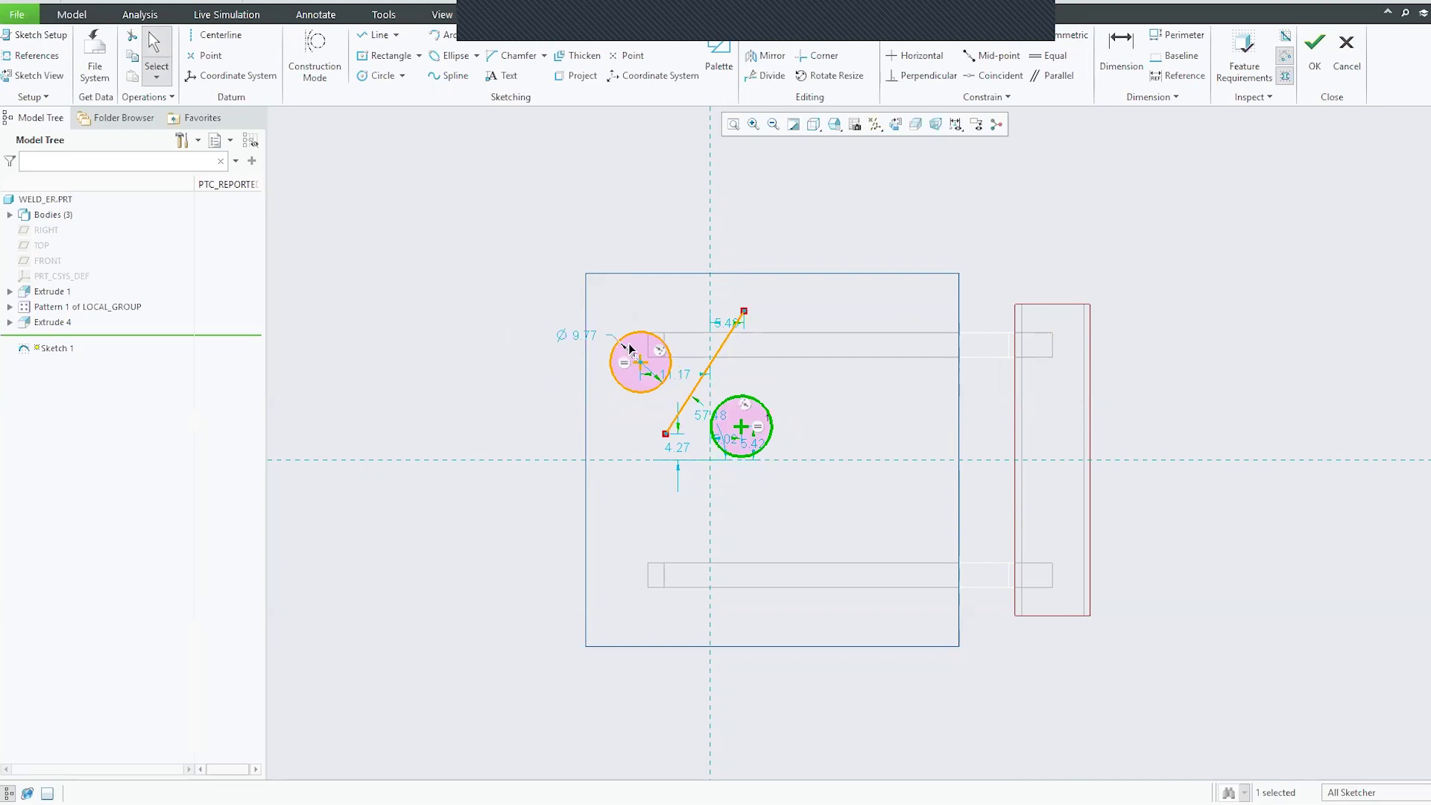
pyautogui.click(533, 399)
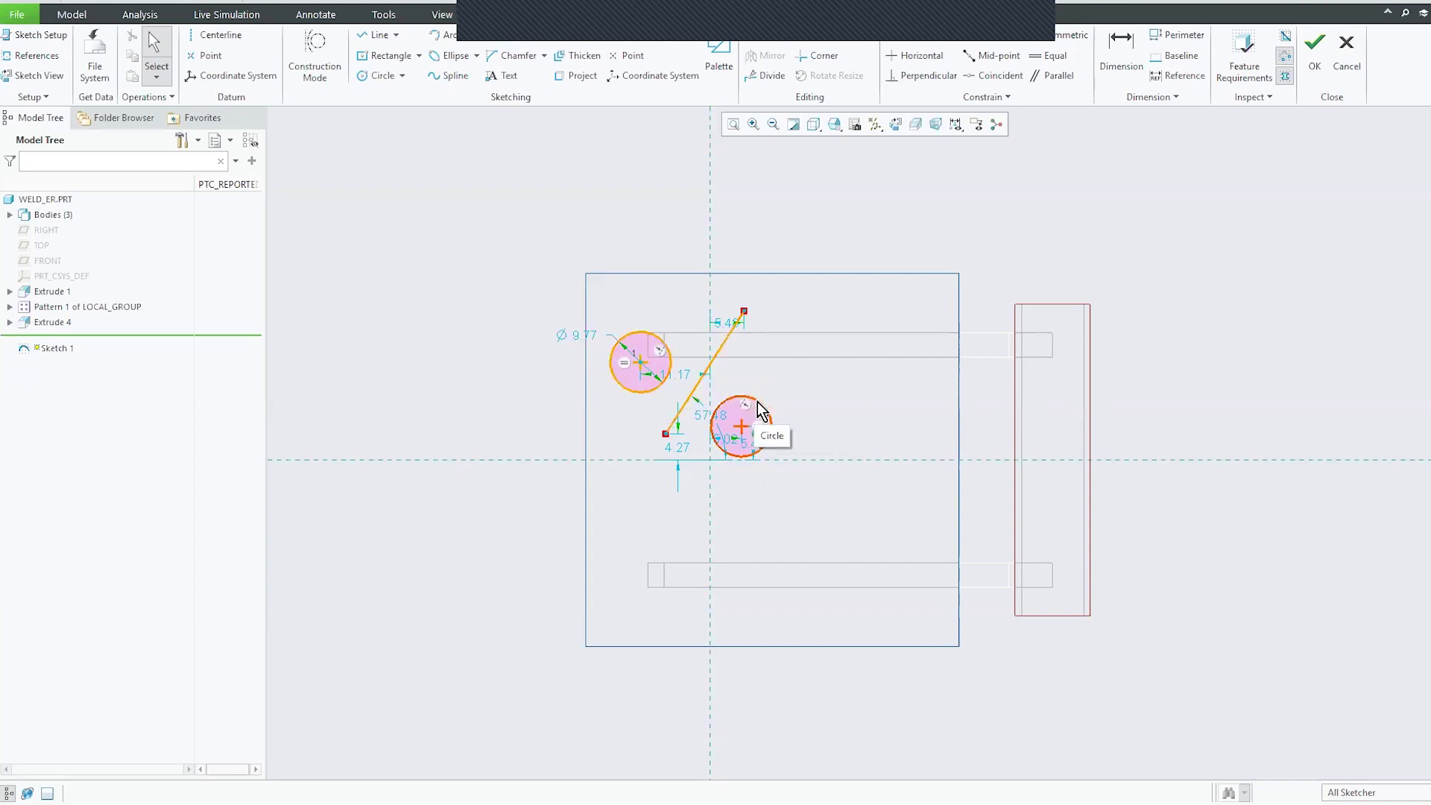
pyautogui.moveTo(757, 409)
pyautogui.mouseDown()
pyautogui.moveTo(767, 400)
pyautogui.moveTo(736, 409)
pyautogui.moveTo(784, 388)
pyautogui.moveTo(693, 396)
pyautogui.mouseUp()
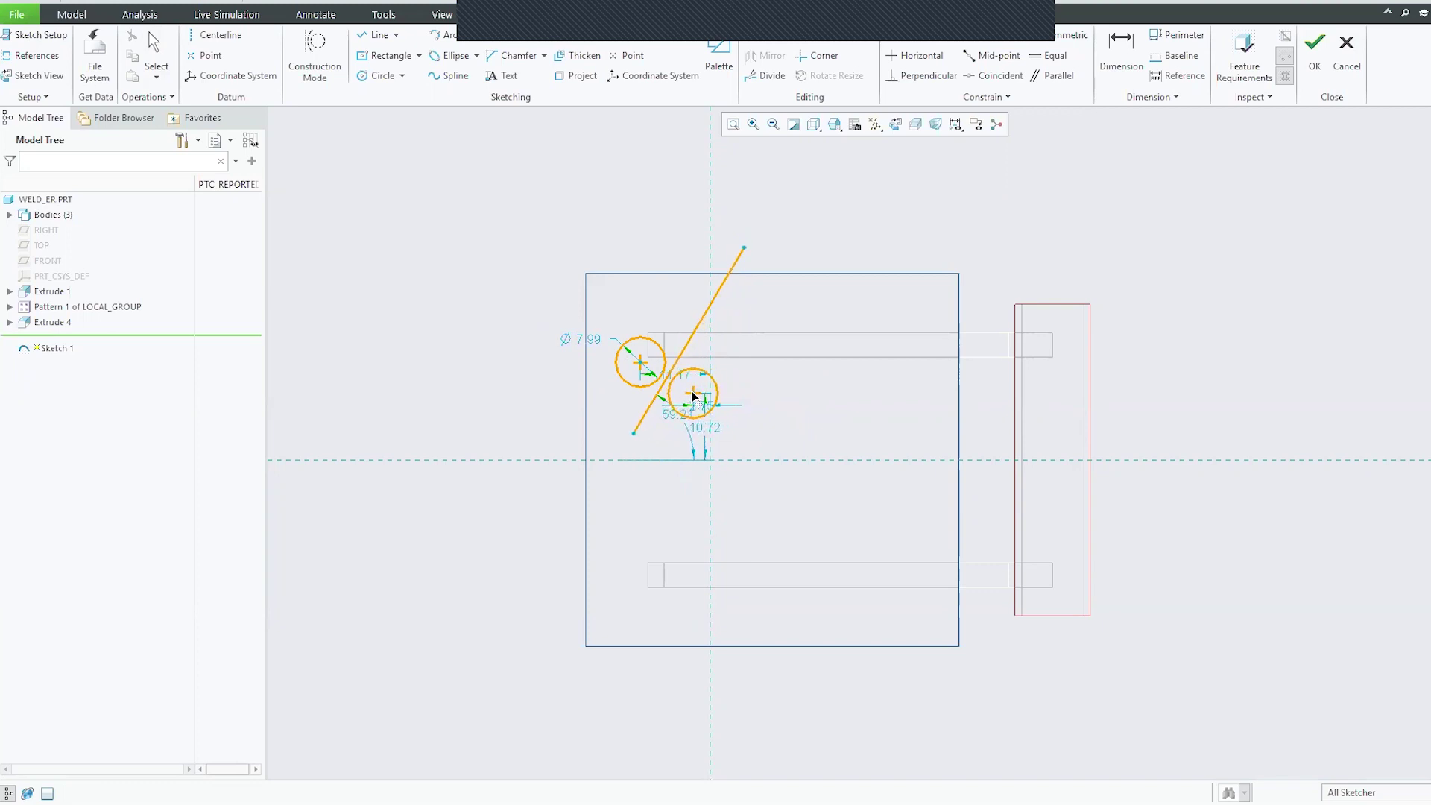
pyautogui.moveTo(691, 392); pyautogui.dragTo(738, 429)
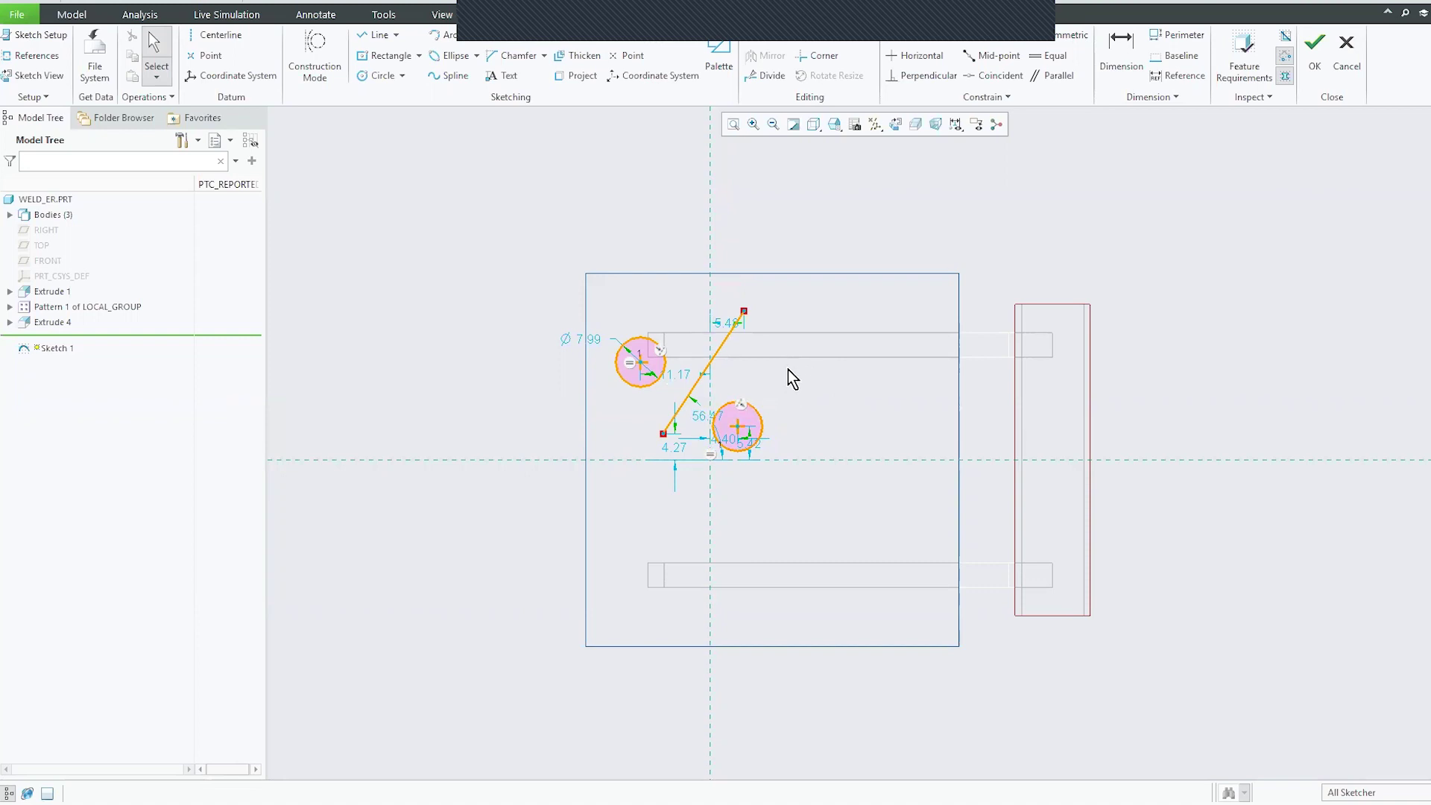
# - Reposition the mirrored circle below the diagonal line freehand, with its centre about 9.24 above the horizontal reference
pyautogui.click(721, 358)
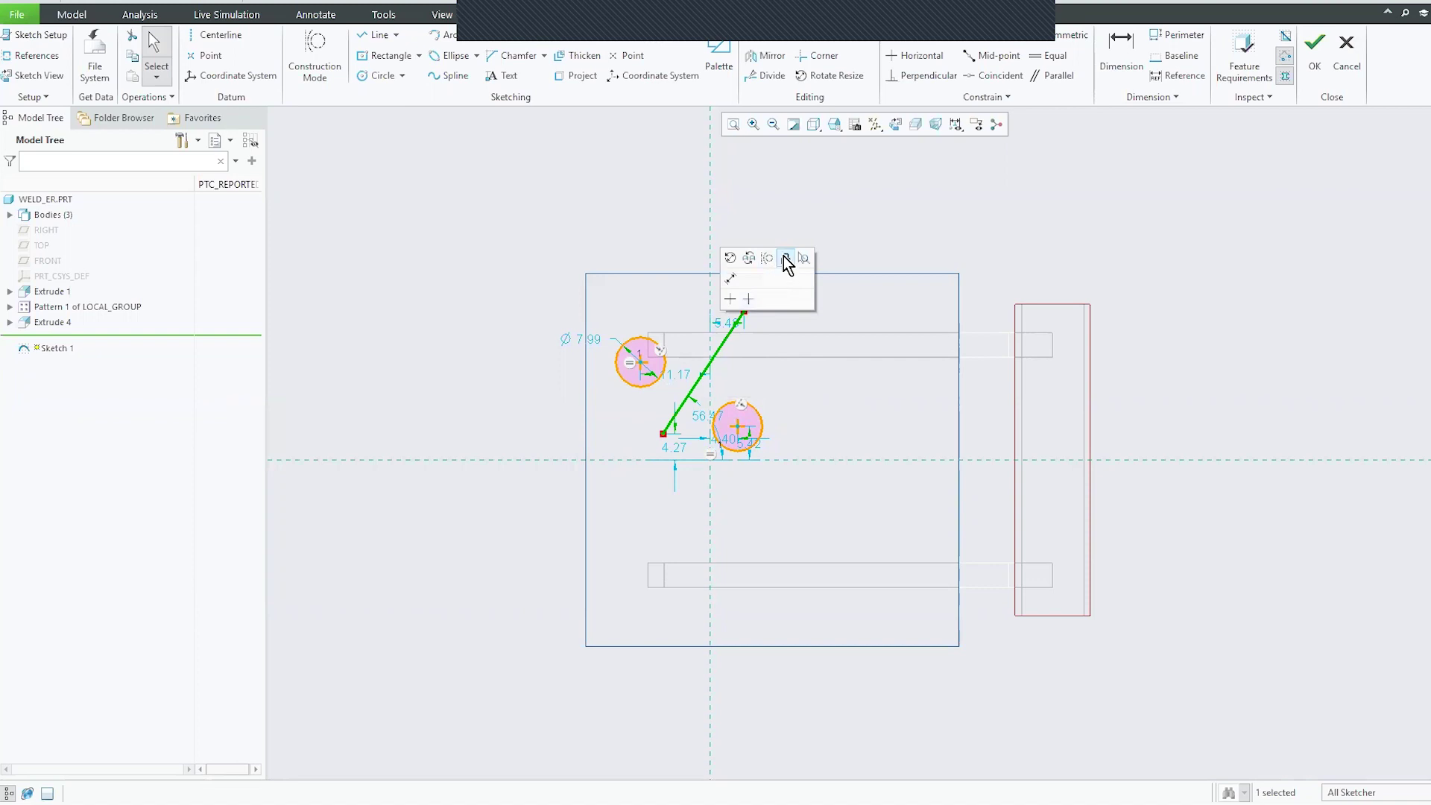
pyautogui.click(784, 256)
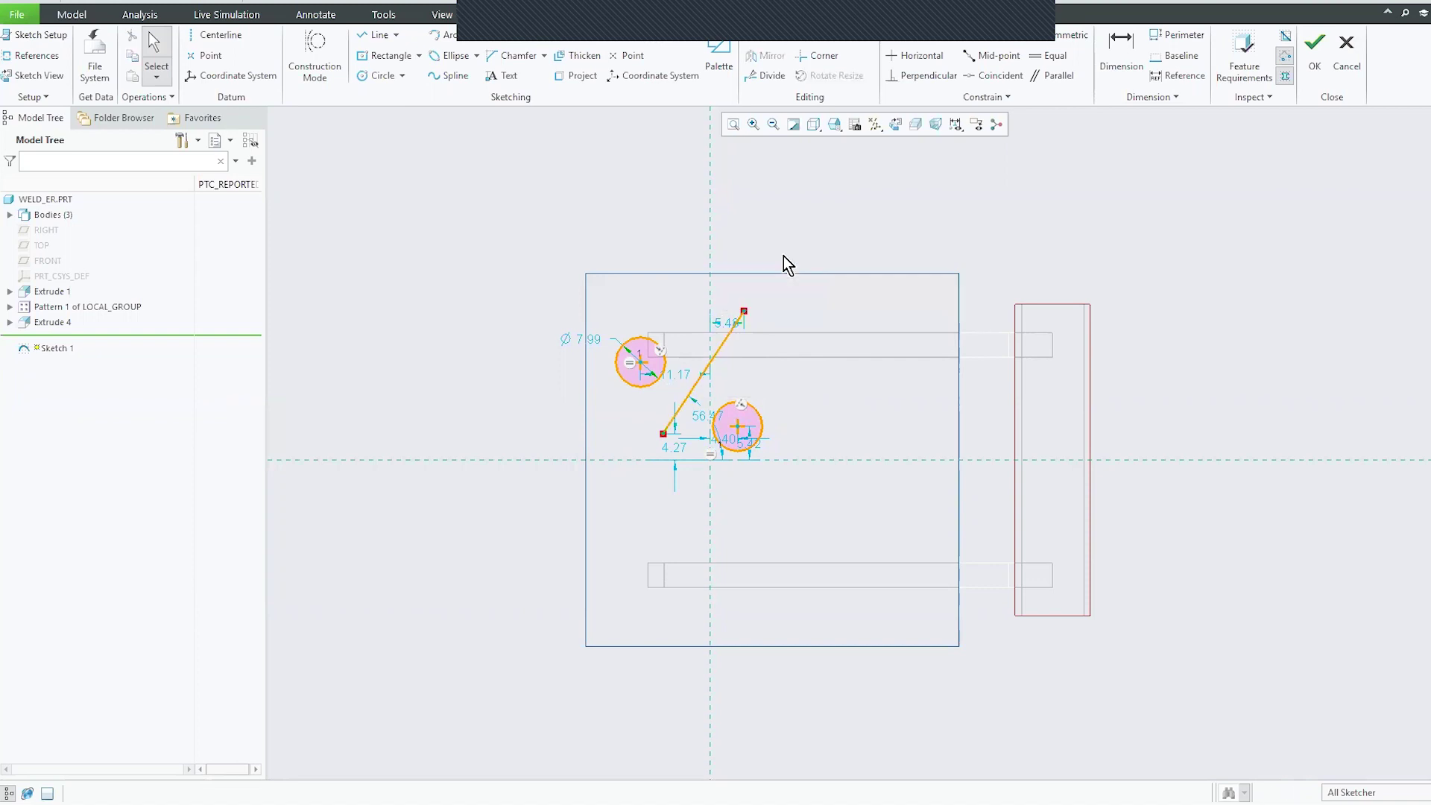
pyautogui.click(739, 431)
pyautogui.moveTo(739, 433); pyautogui.dragTo(753, 401)
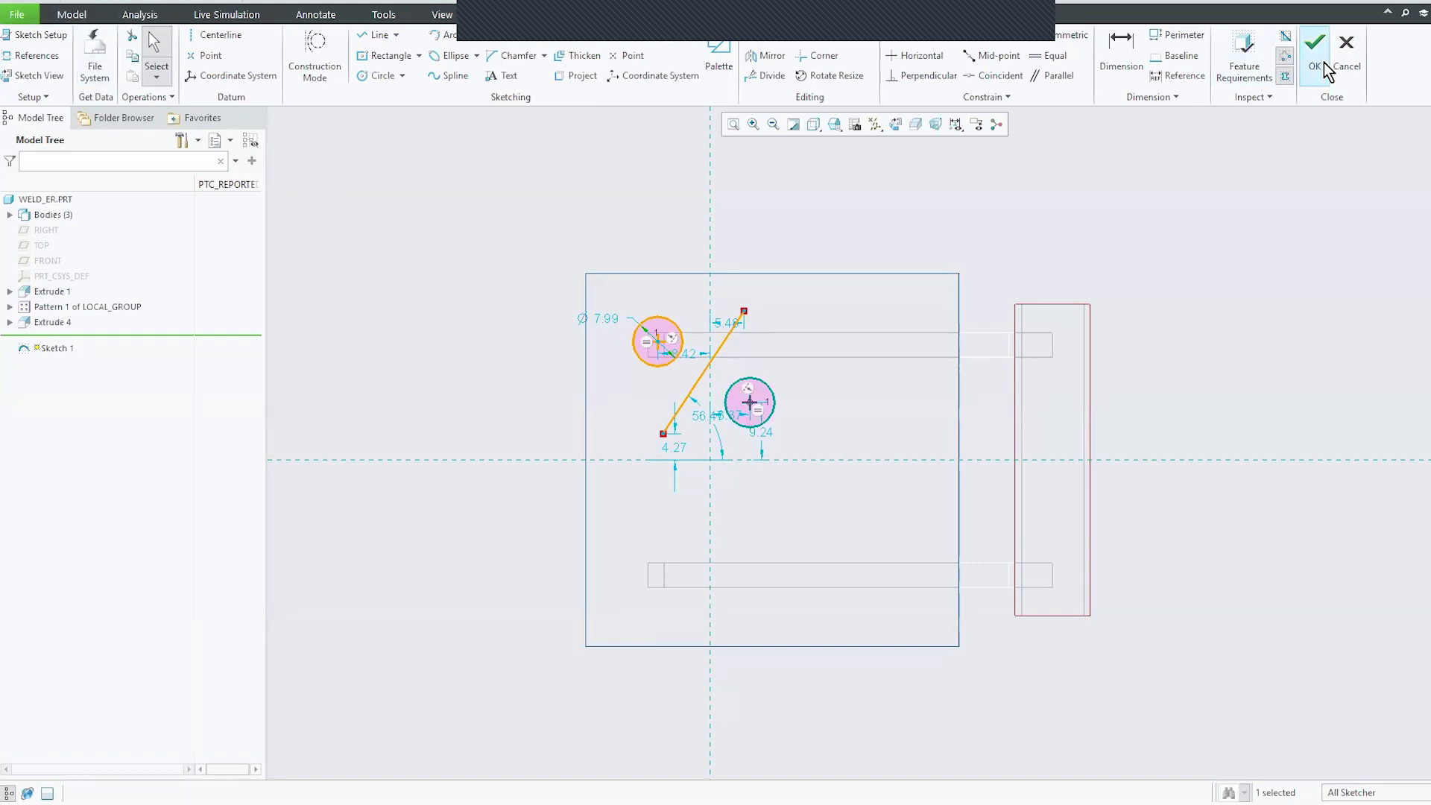
# - Quit the sketch without saving it and display the model shaded with edges in a tilted 3D orientation
pyautogui.click(1347, 45)
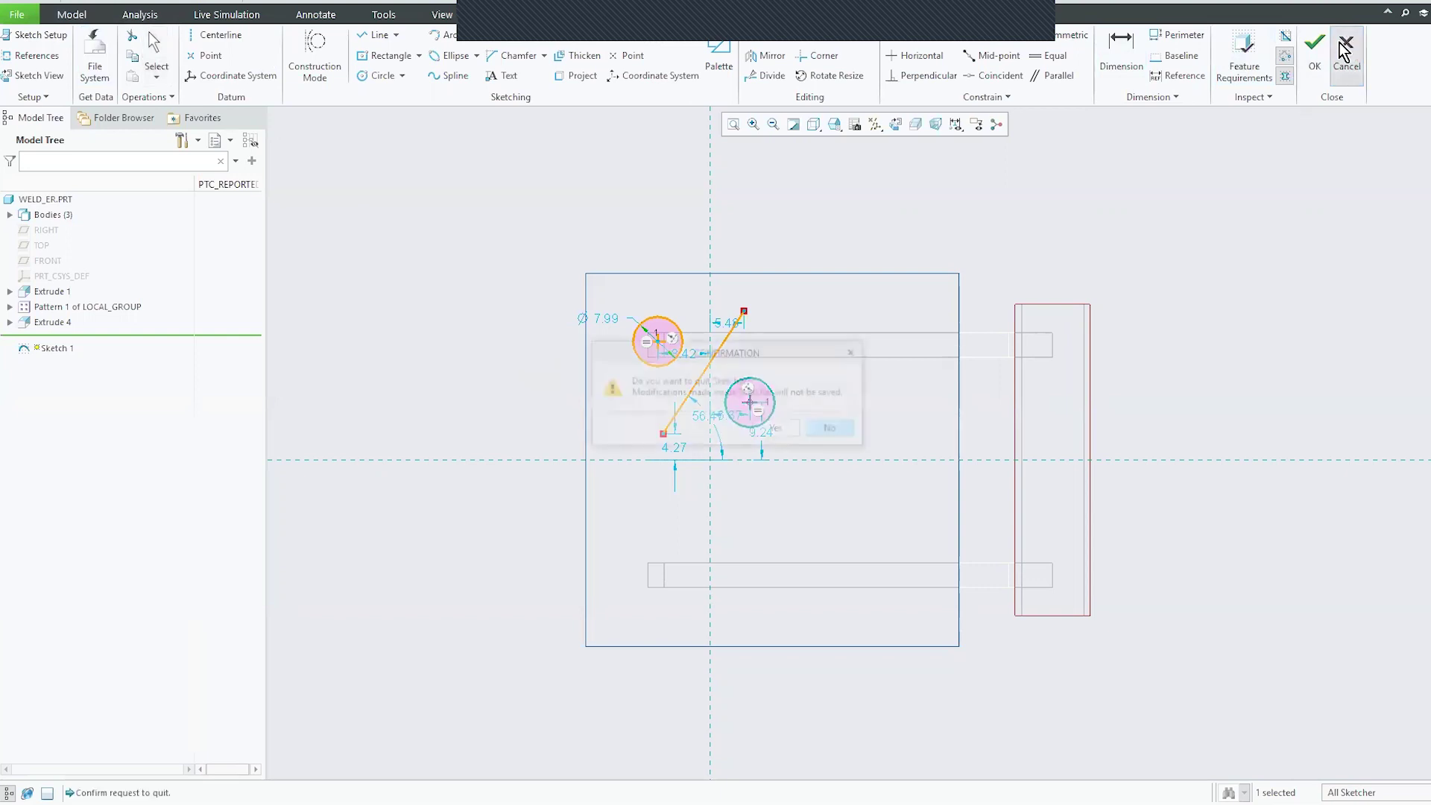
pyautogui.click(772, 430)
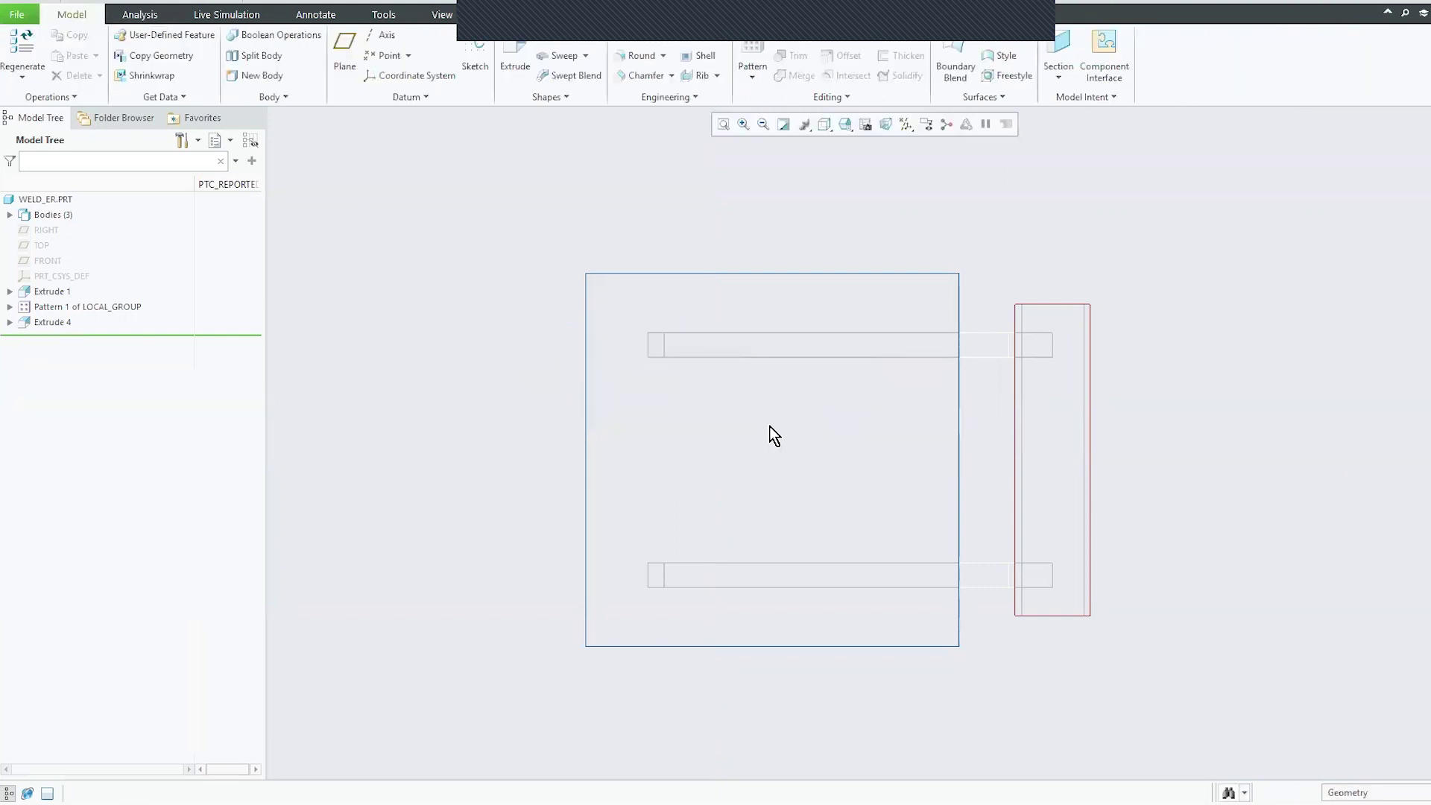
pyautogui.click(825, 125)
pyautogui.click(868, 160)
pyautogui.moveTo(735, 494); pyautogui.dragTo(702, 670, button='middle')
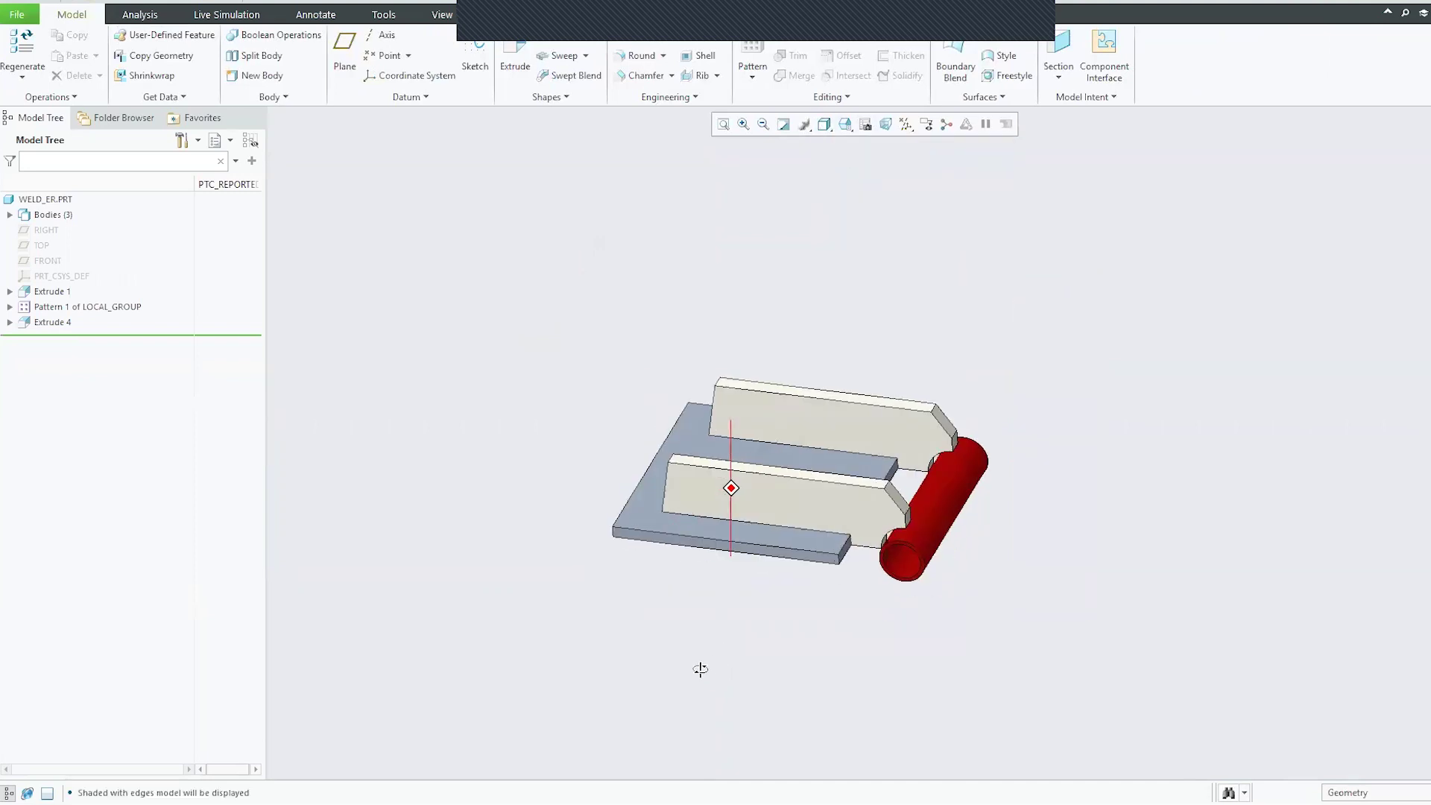
pyautogui.scroll(-3, 759, 558)
pyautogui.scroll(2, 728, 631)
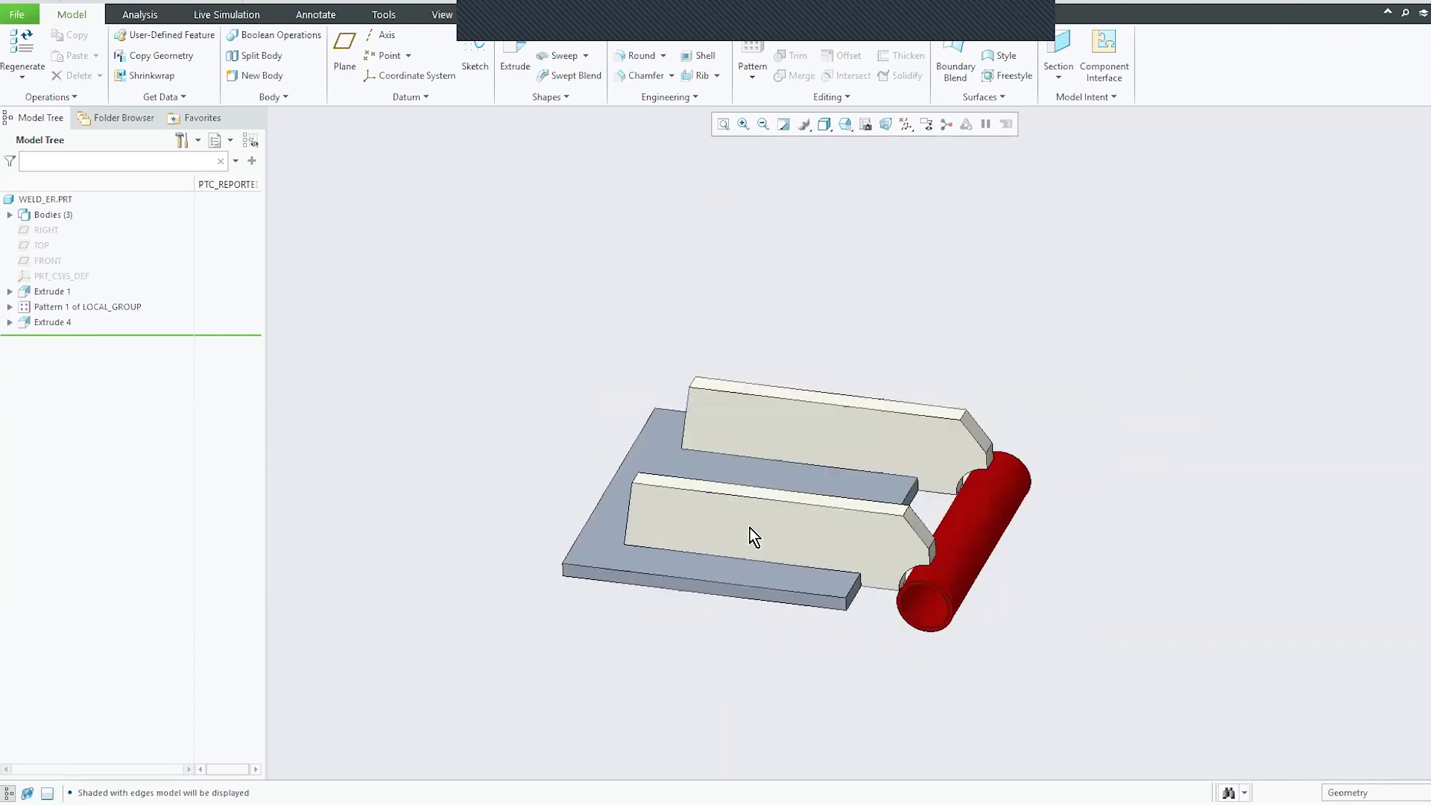
# - Show the editable dimensions of the rear rib and close them without changing a value
pyautogui.click(785, 425)
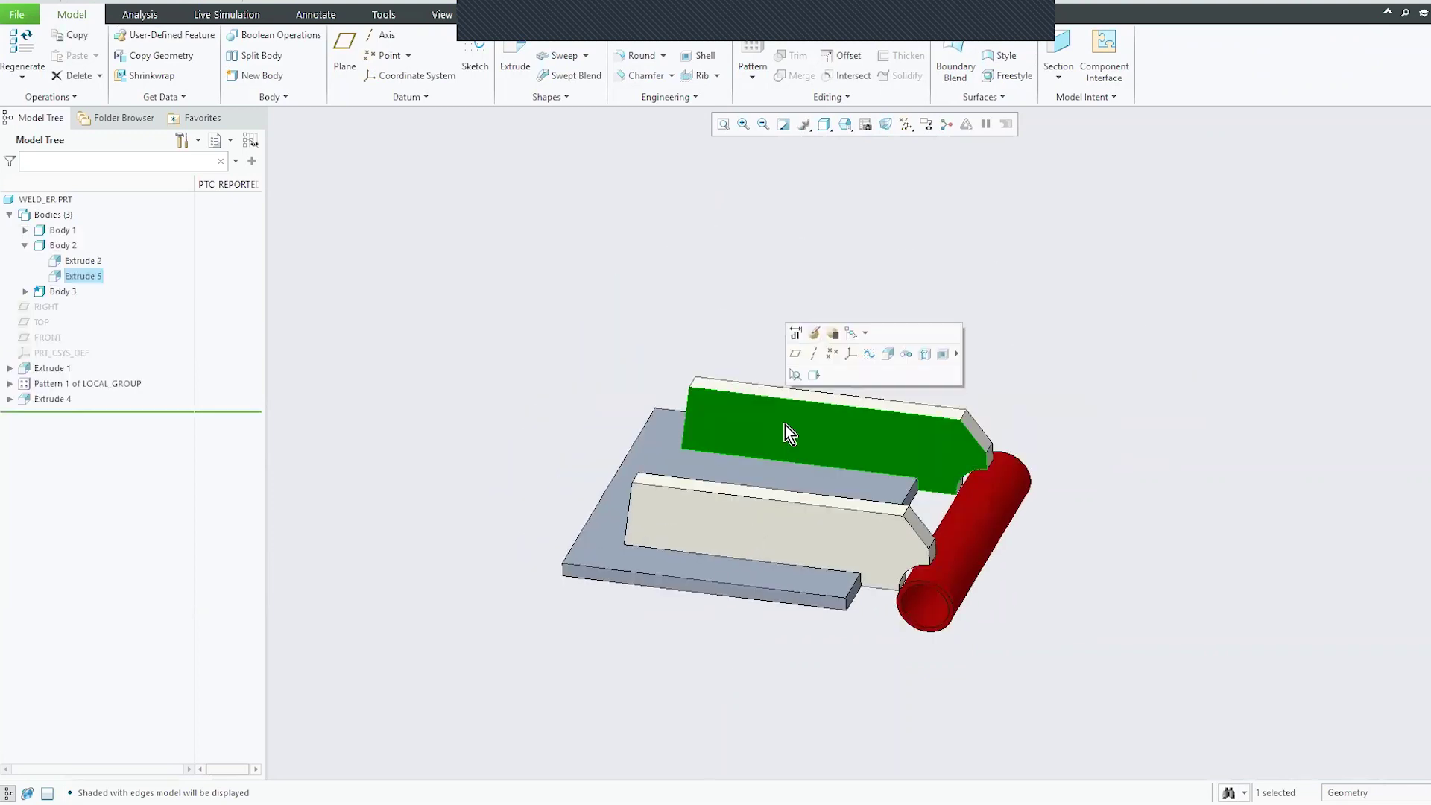
pyautogui.click(795, 334)
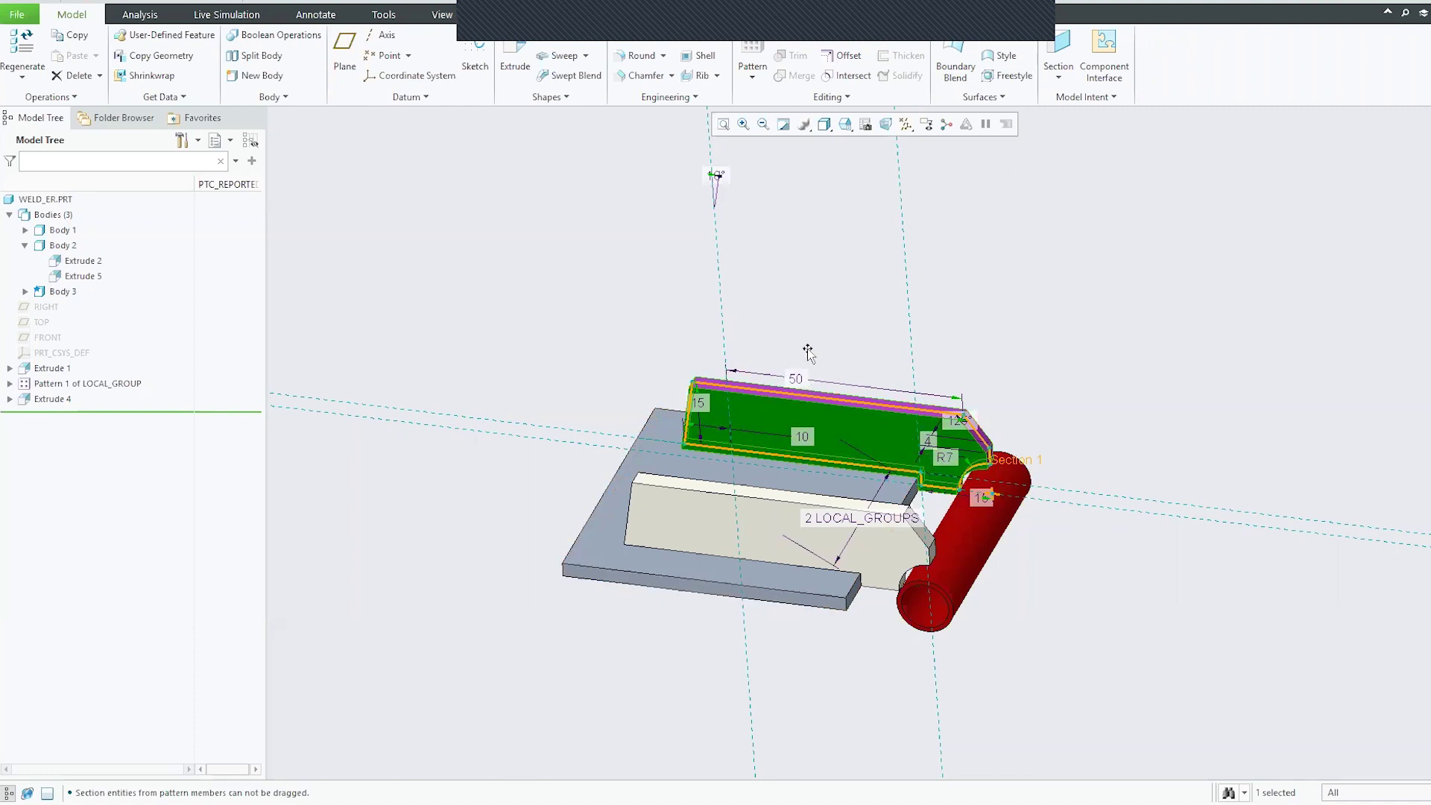
pyautogui.click(817, 306)
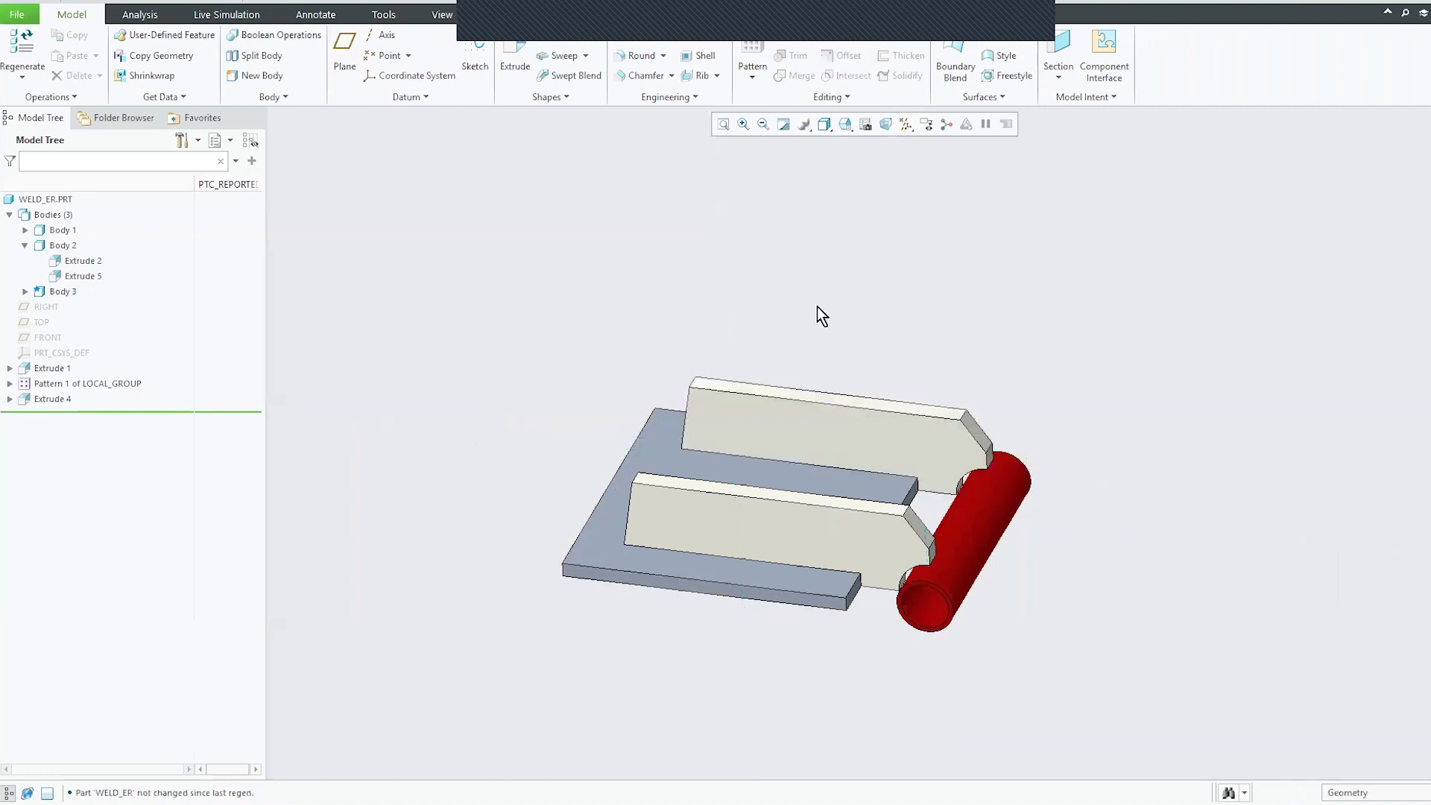
# - Enable the show_sketcher_constr_dyn_edit option, review the constraint display settings under Entity Display, and apply for the current session only
pyautogui.click(16, 15)
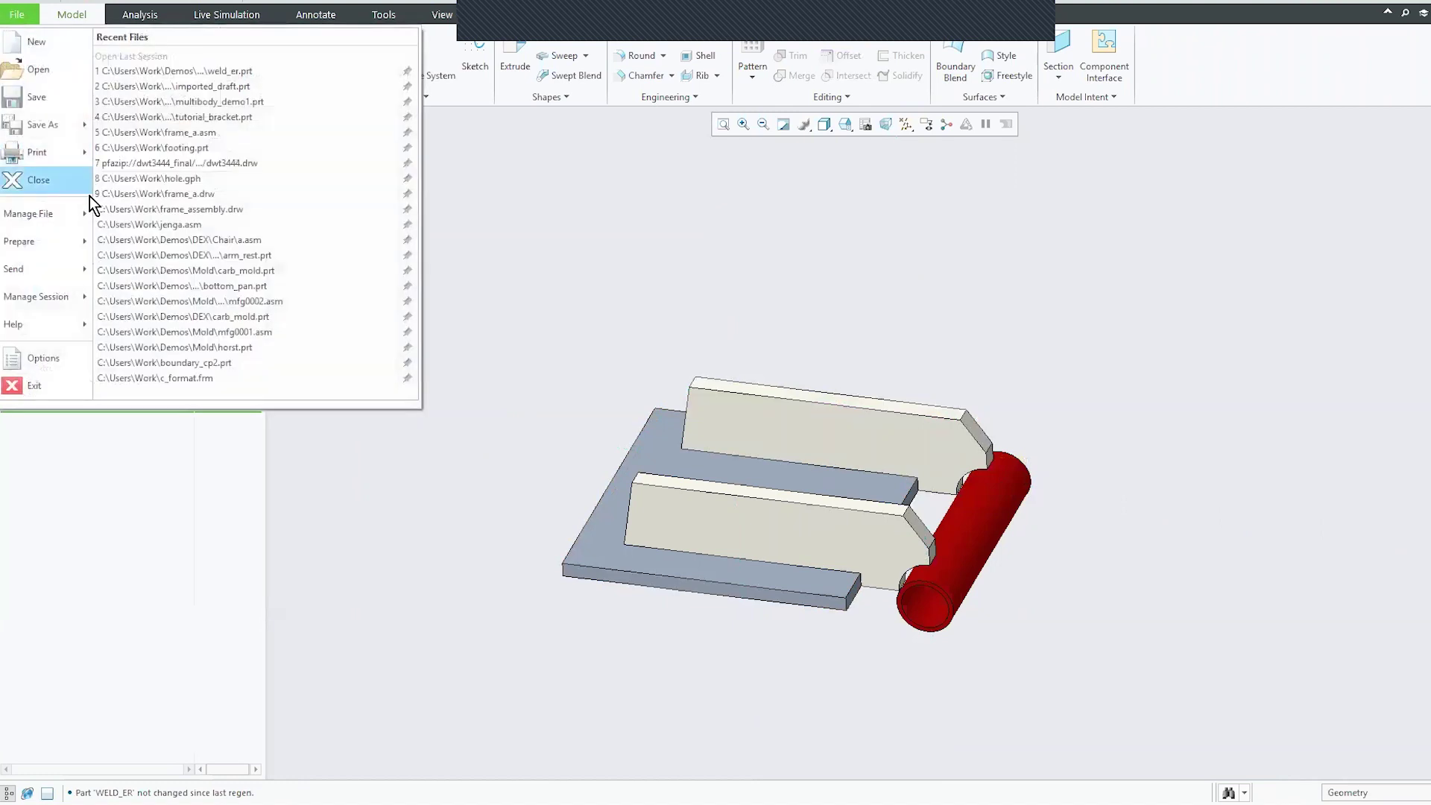
pyautogui.moveTo(65, 281)
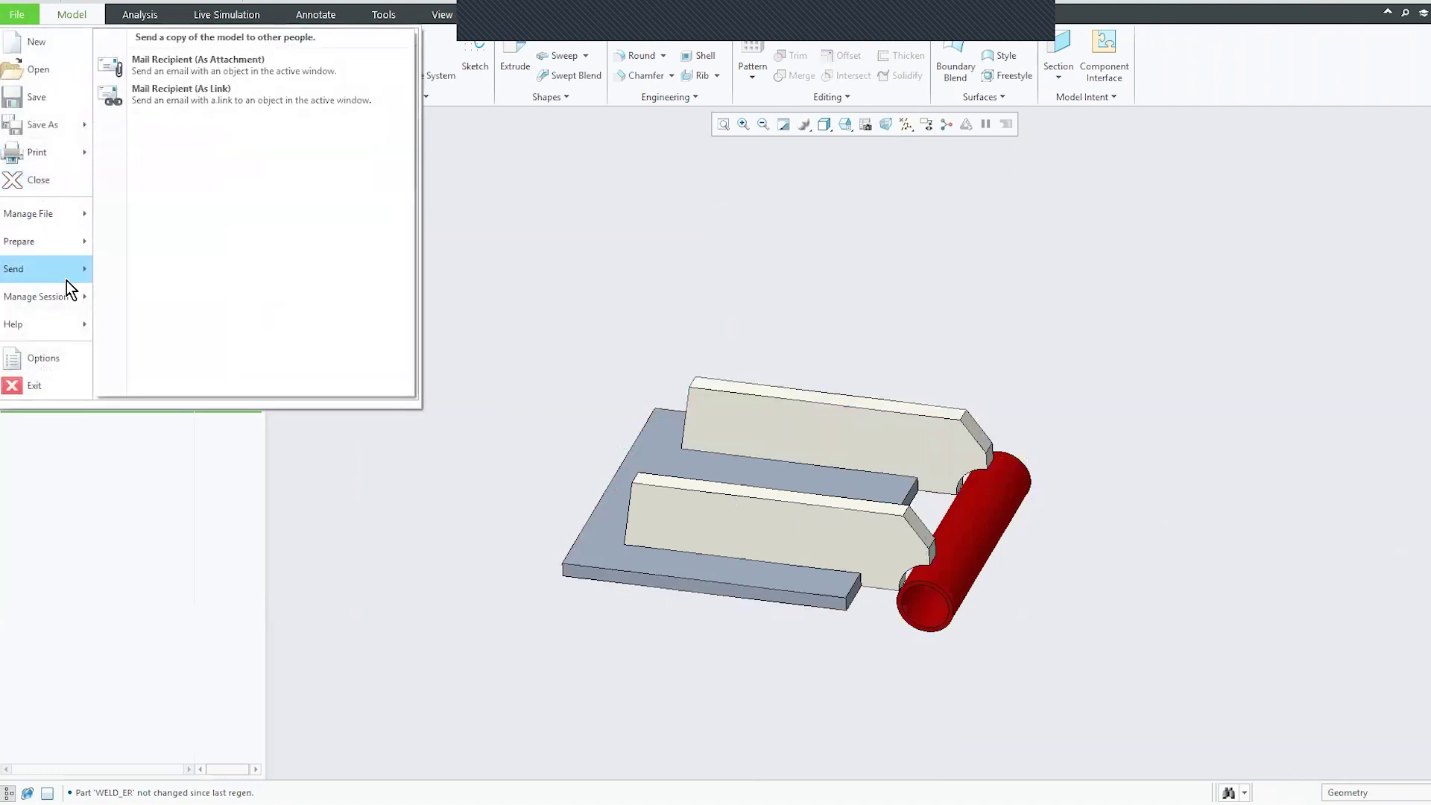
pyautogui.click(49, 358)
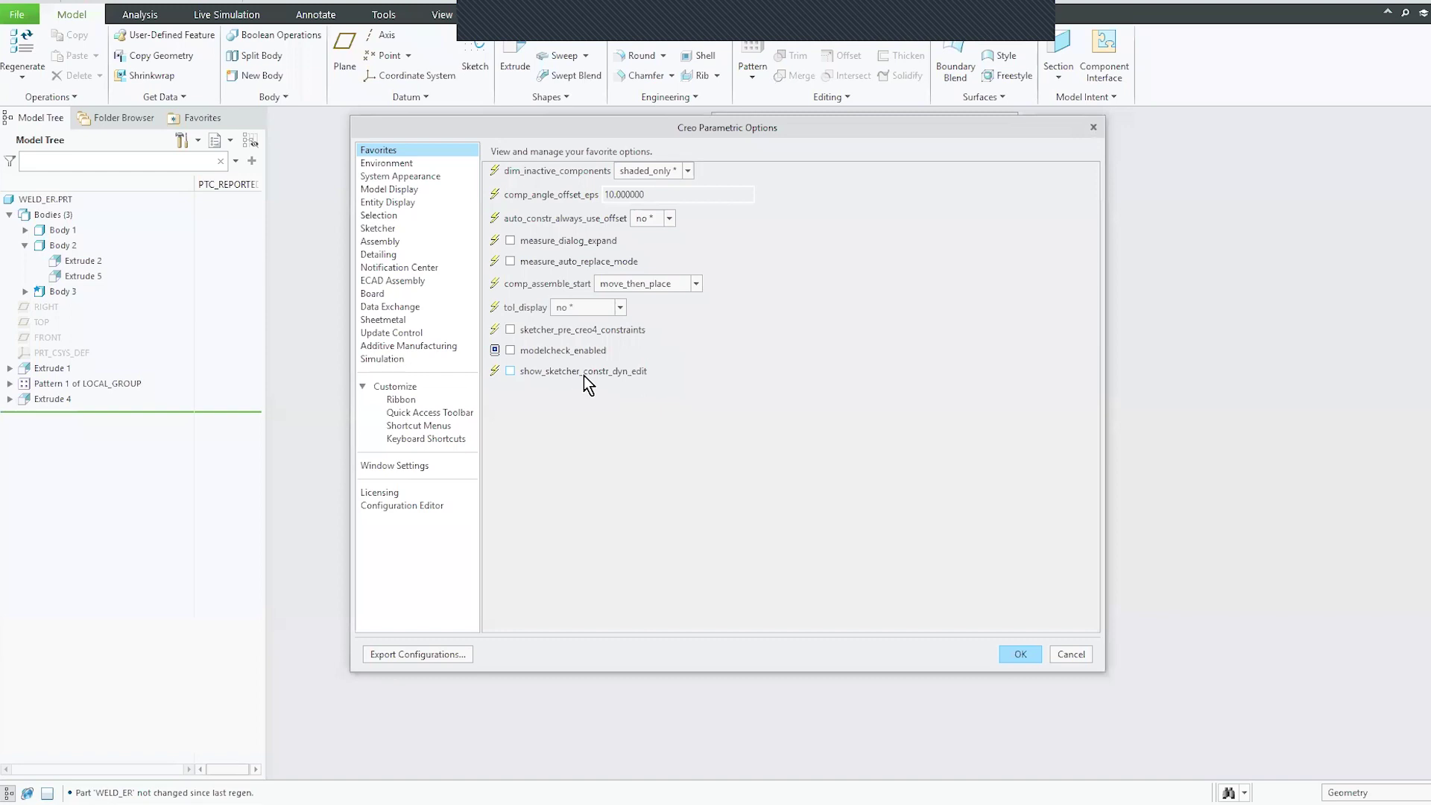
pyautogui.click(510, 372)
pyautogui.click(408, 204)
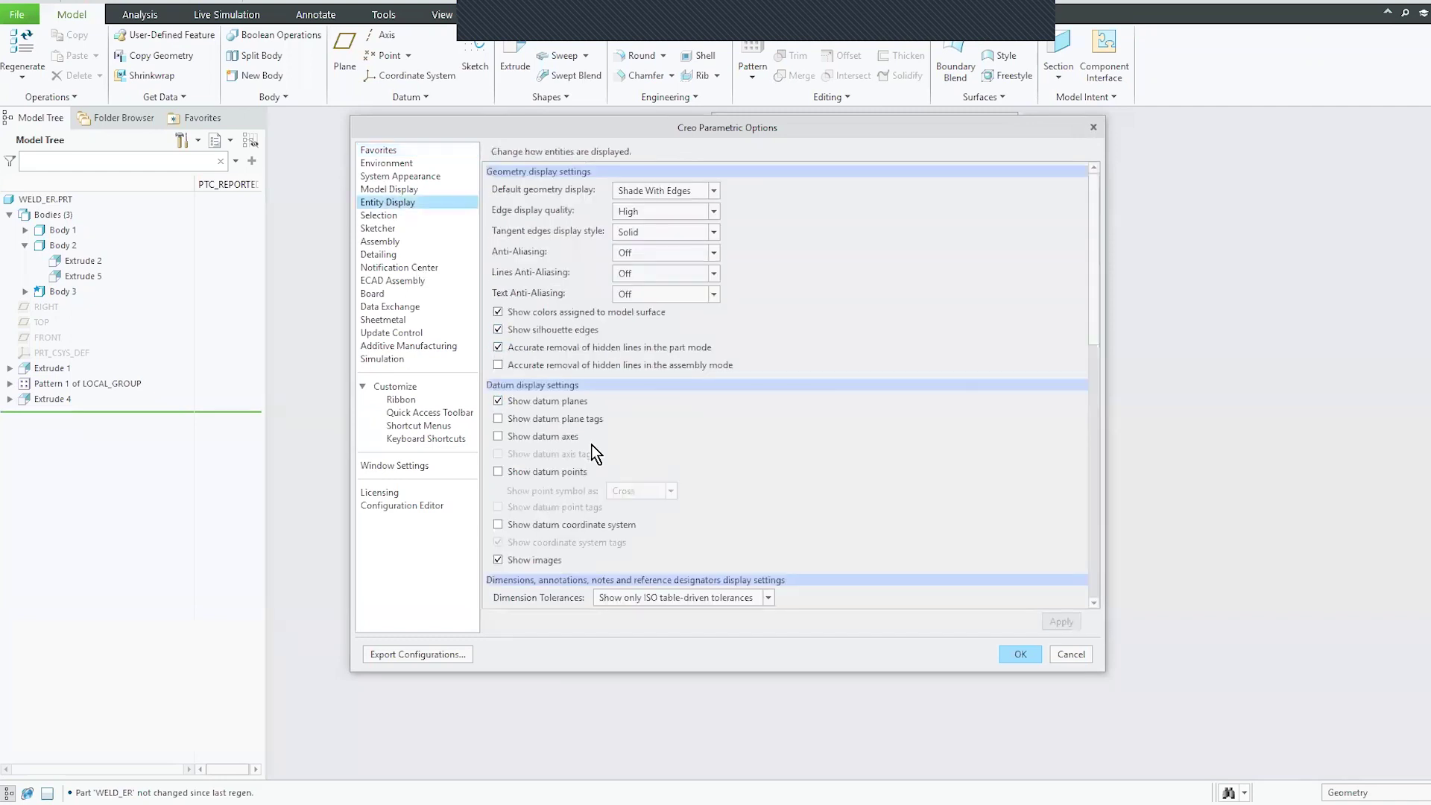
pyautogui.scroll(-10, 591, 447)
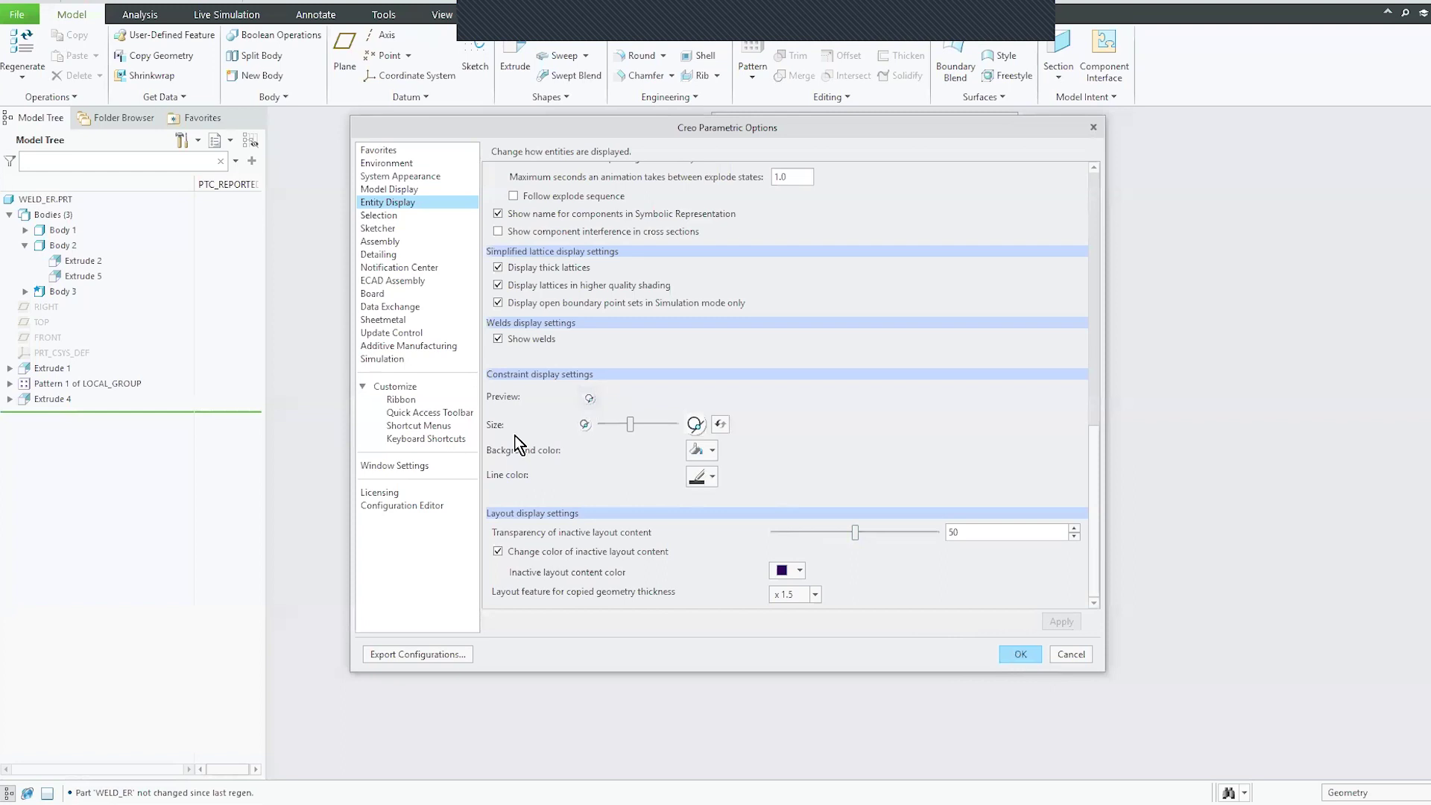
pyautogui.click(1029, 653)
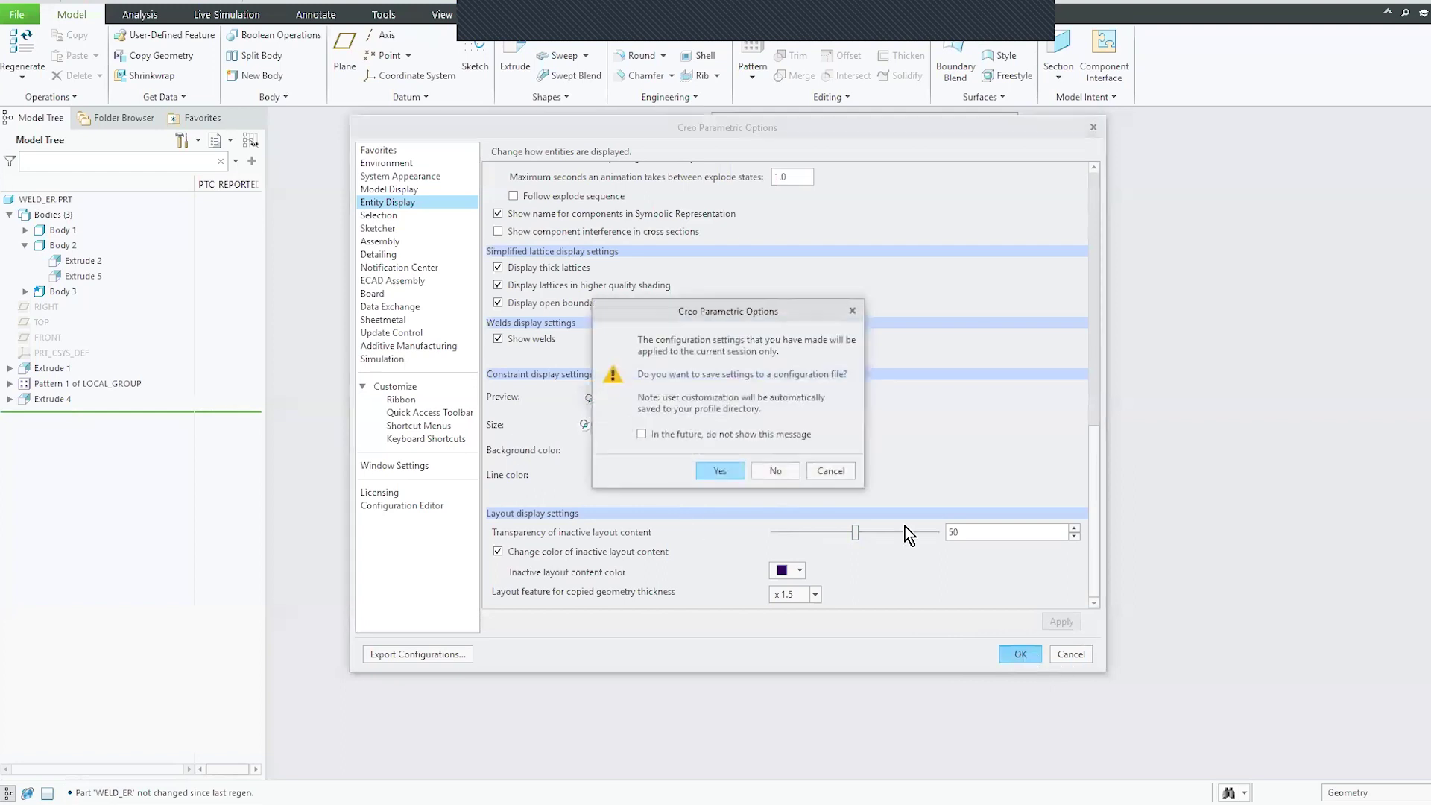
pyautogui.click(773, 471)
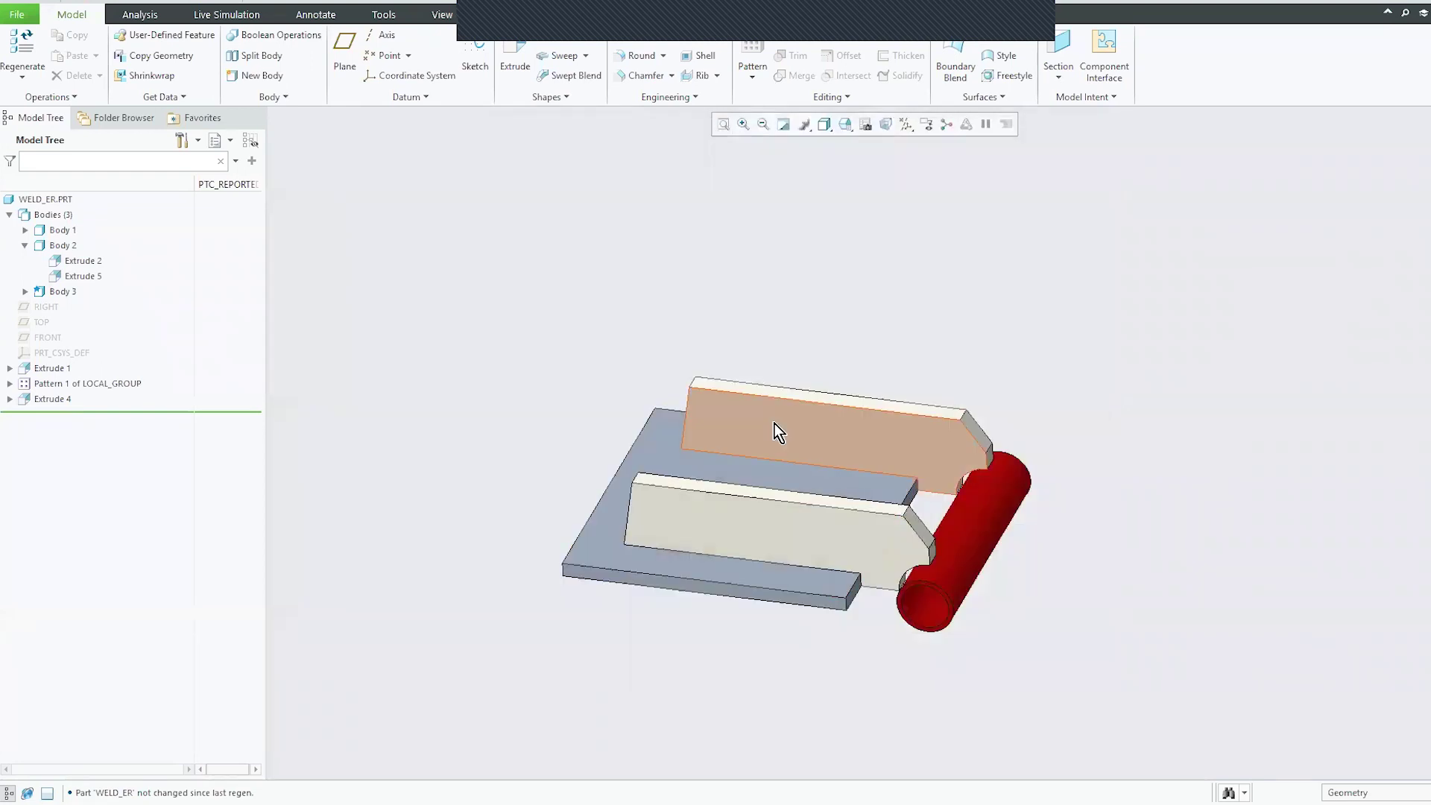
# - Check the rear rib's dimensions together with its sketch constraints, and switch to the PowerPoint slide show
pyautogui.click(776, 426)
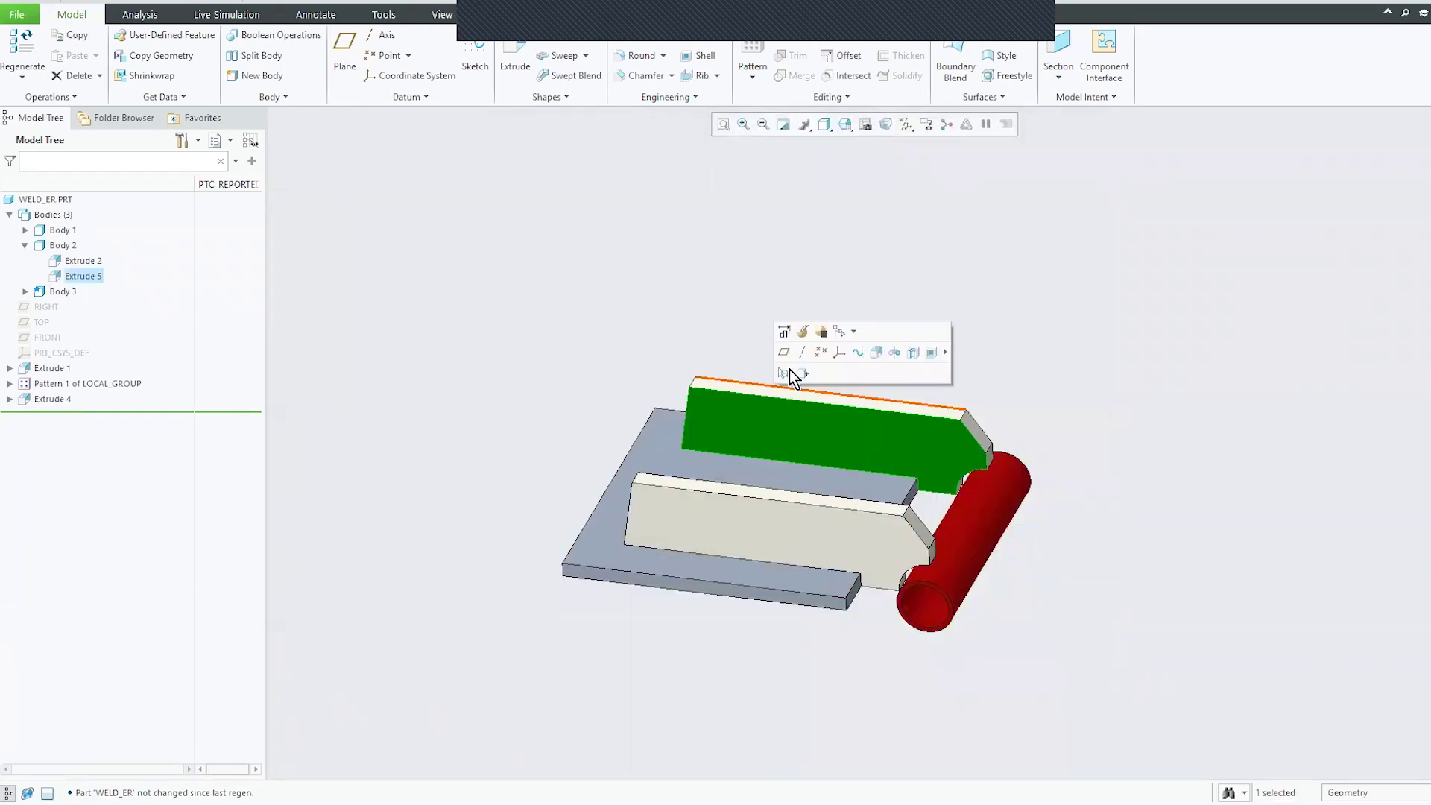
pyautogui.click(784, 333)
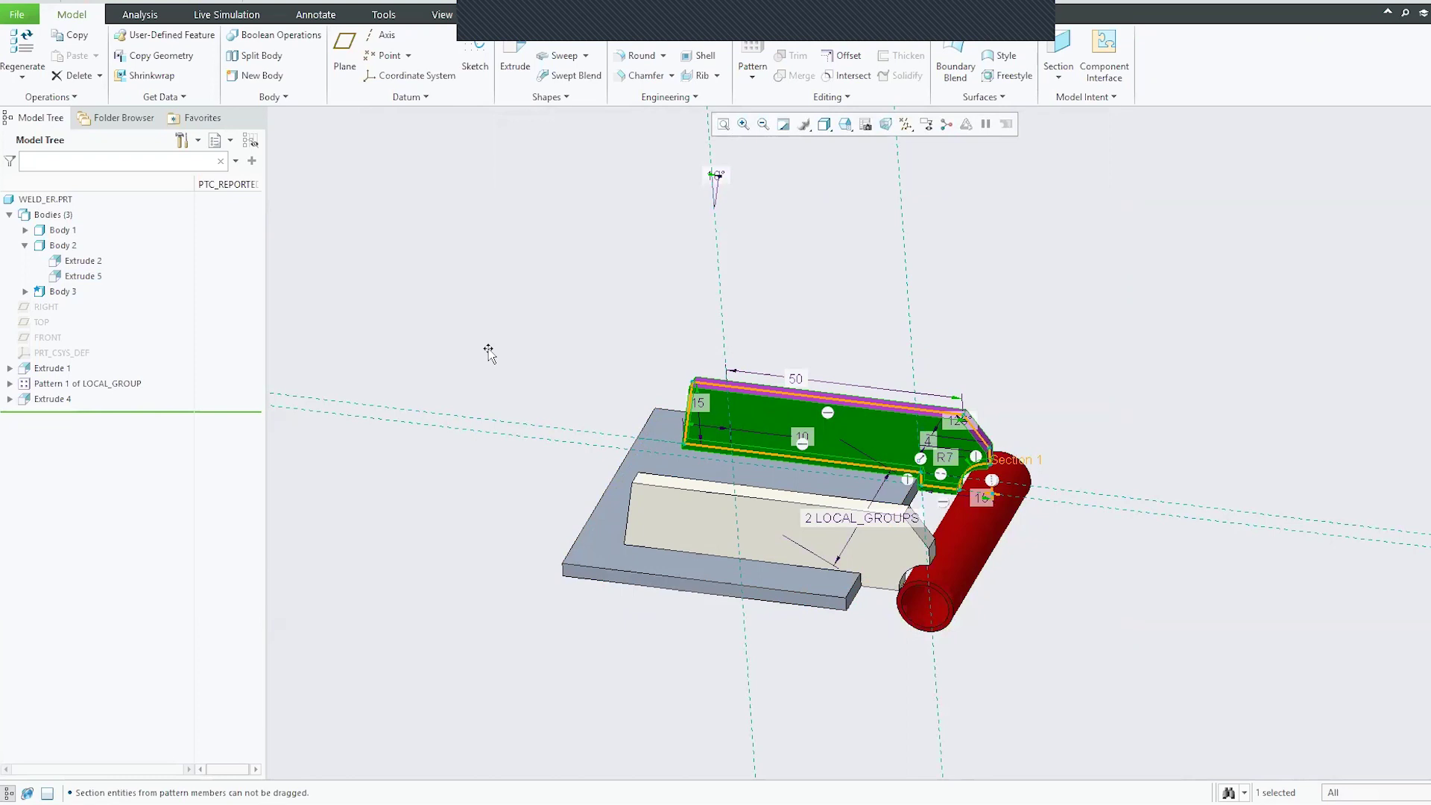
pyautogui.click(543, 368)
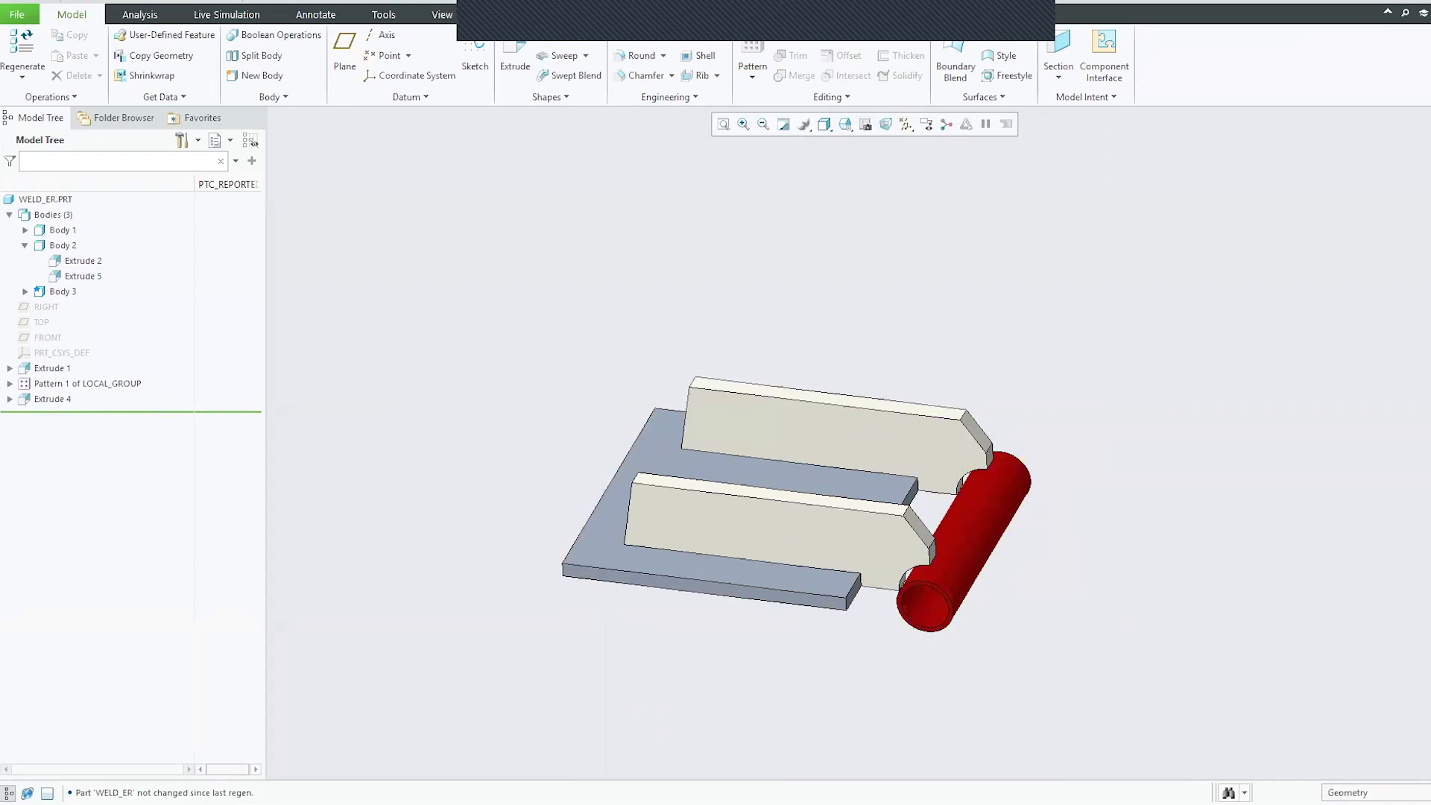
pyautogui.moveTo(651, 804)
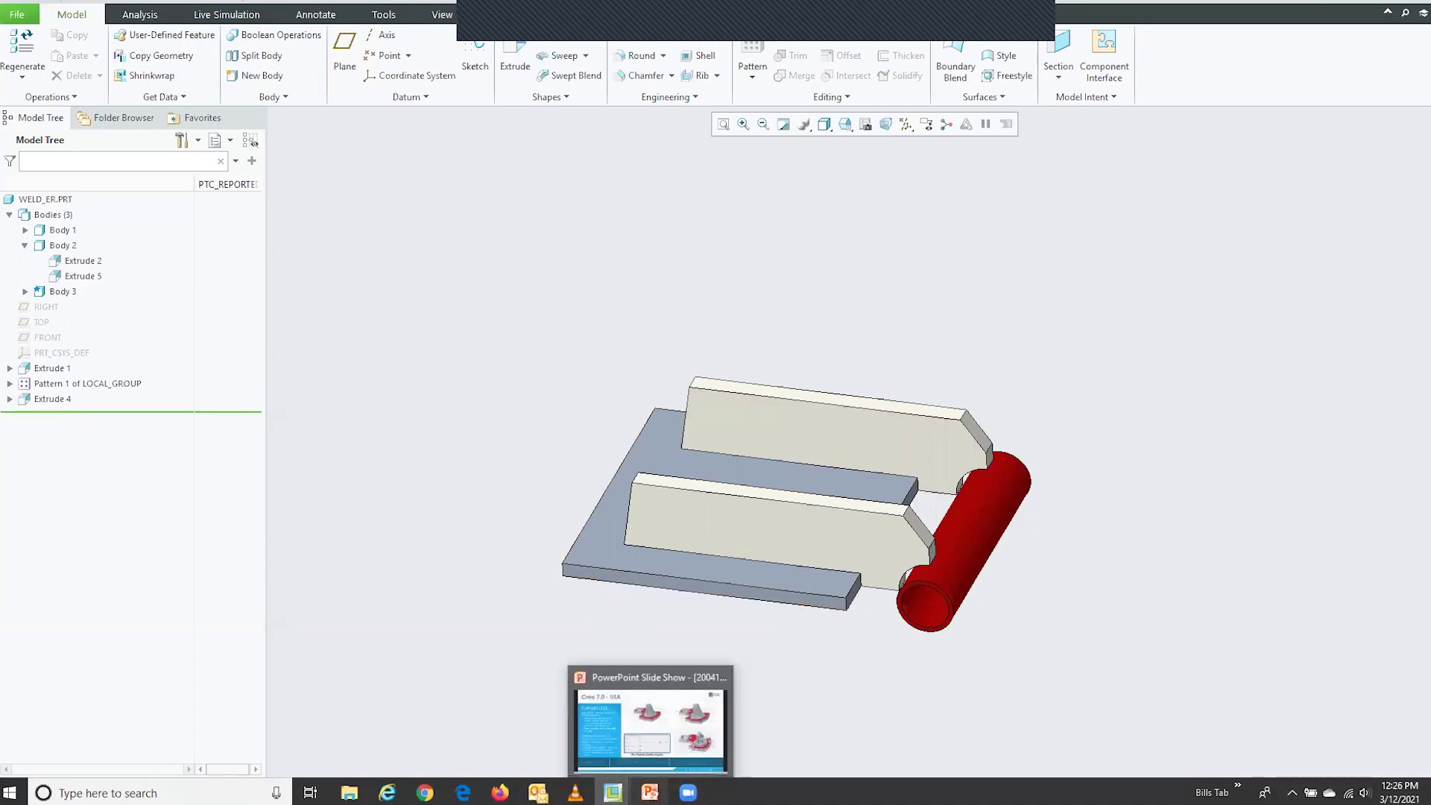
pyautogui.click(628, 721)
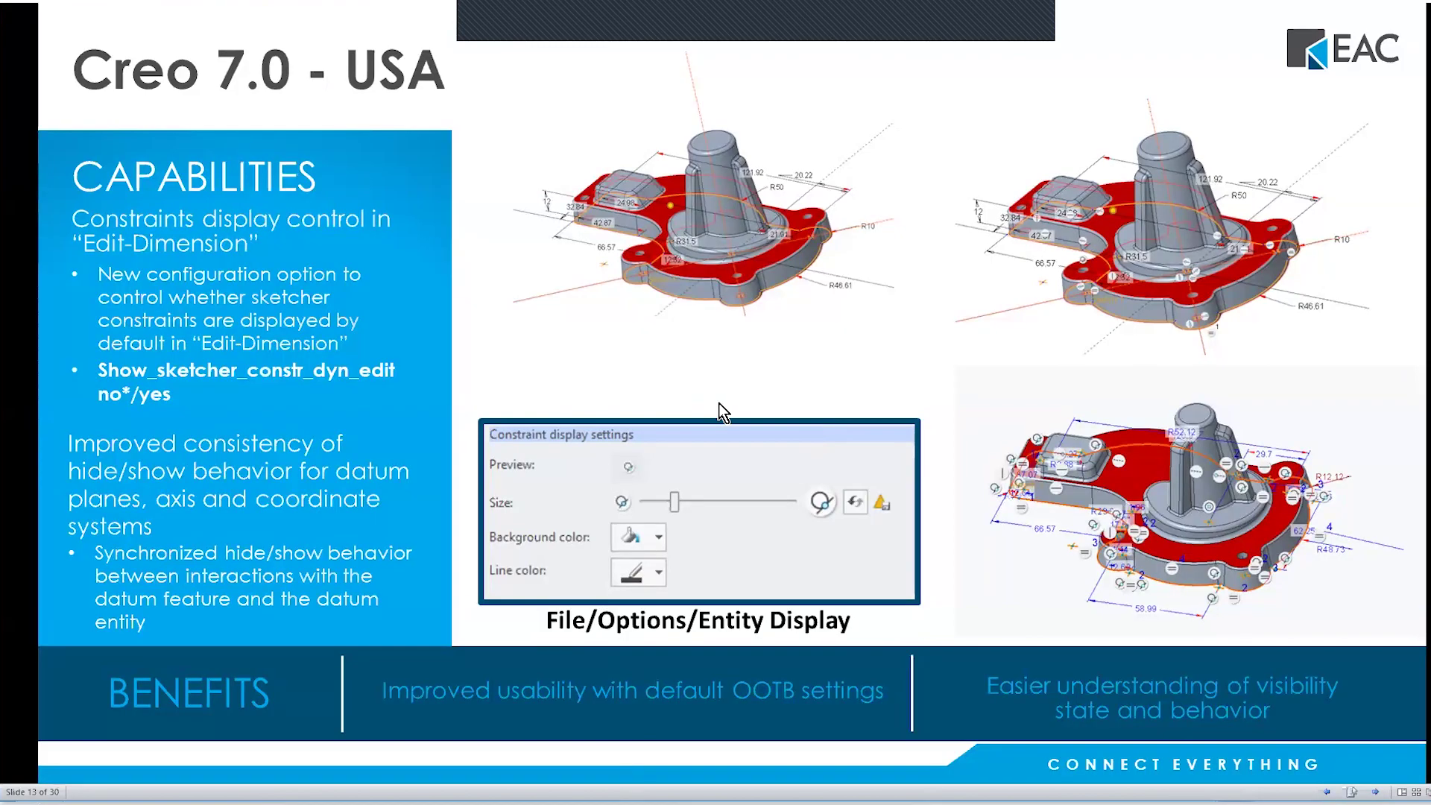
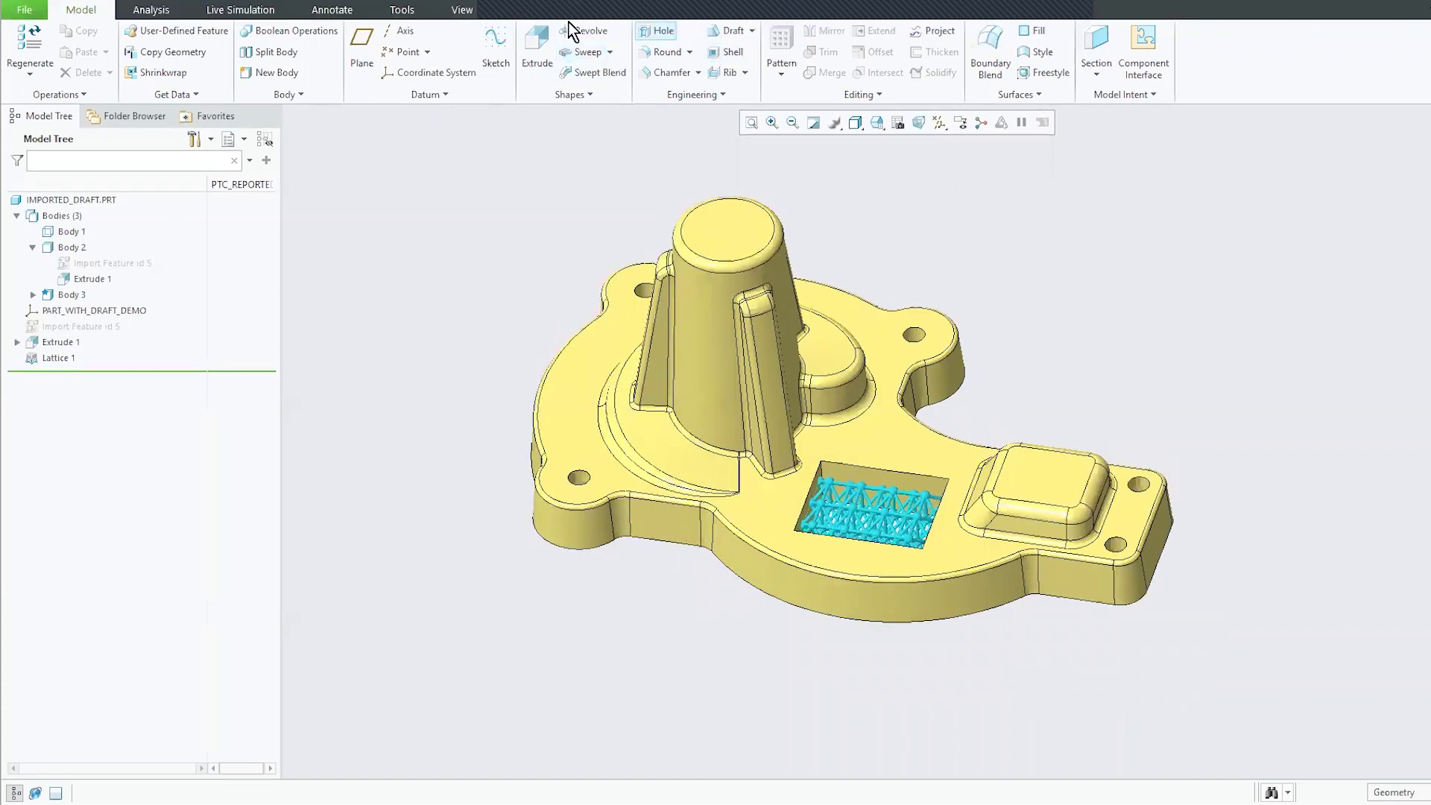
# - Set the Mixed representation's display transparency to 0% in IMPORTED_DRAFT.PRT
pyautogui.click(462, 10)
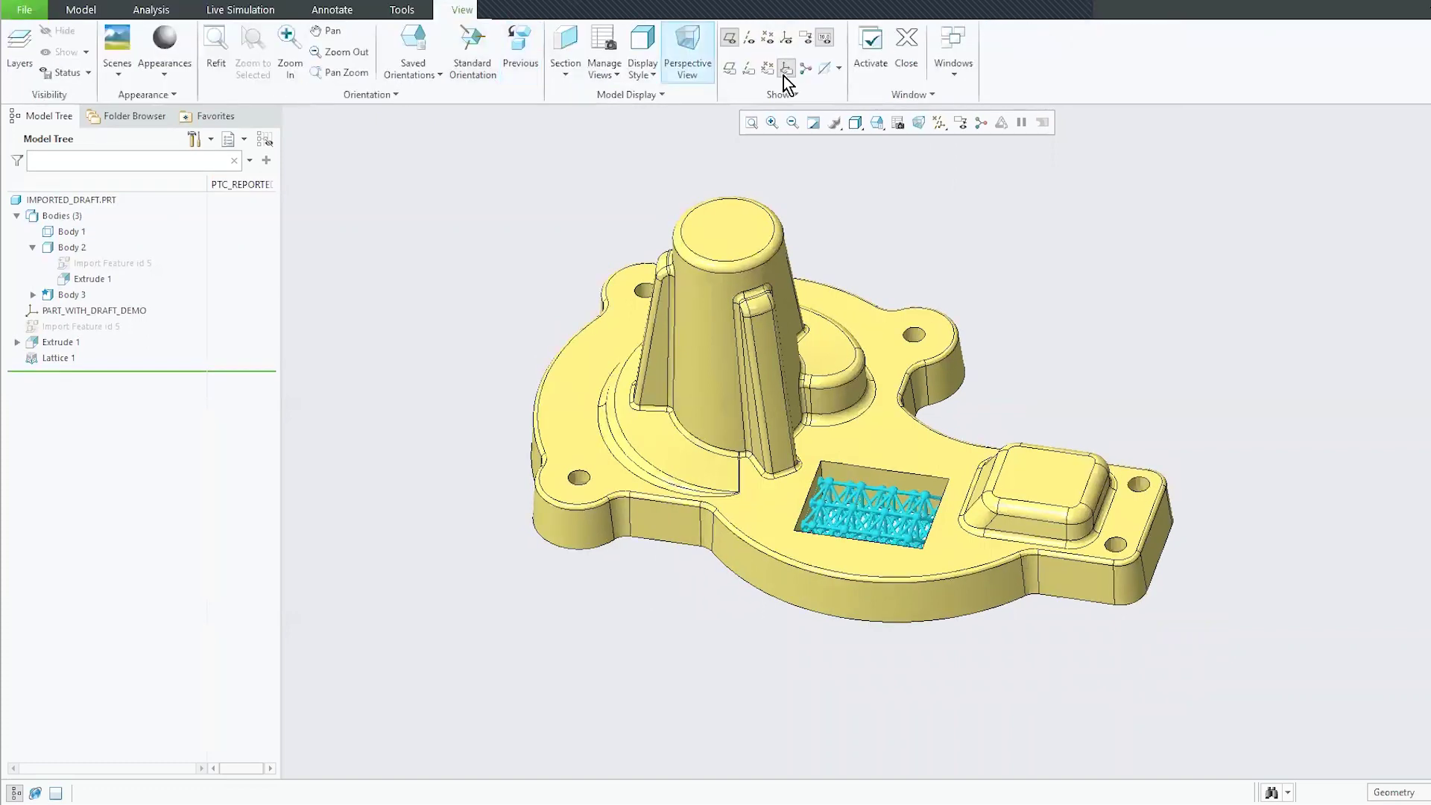
pyautogui.click(838, 69)
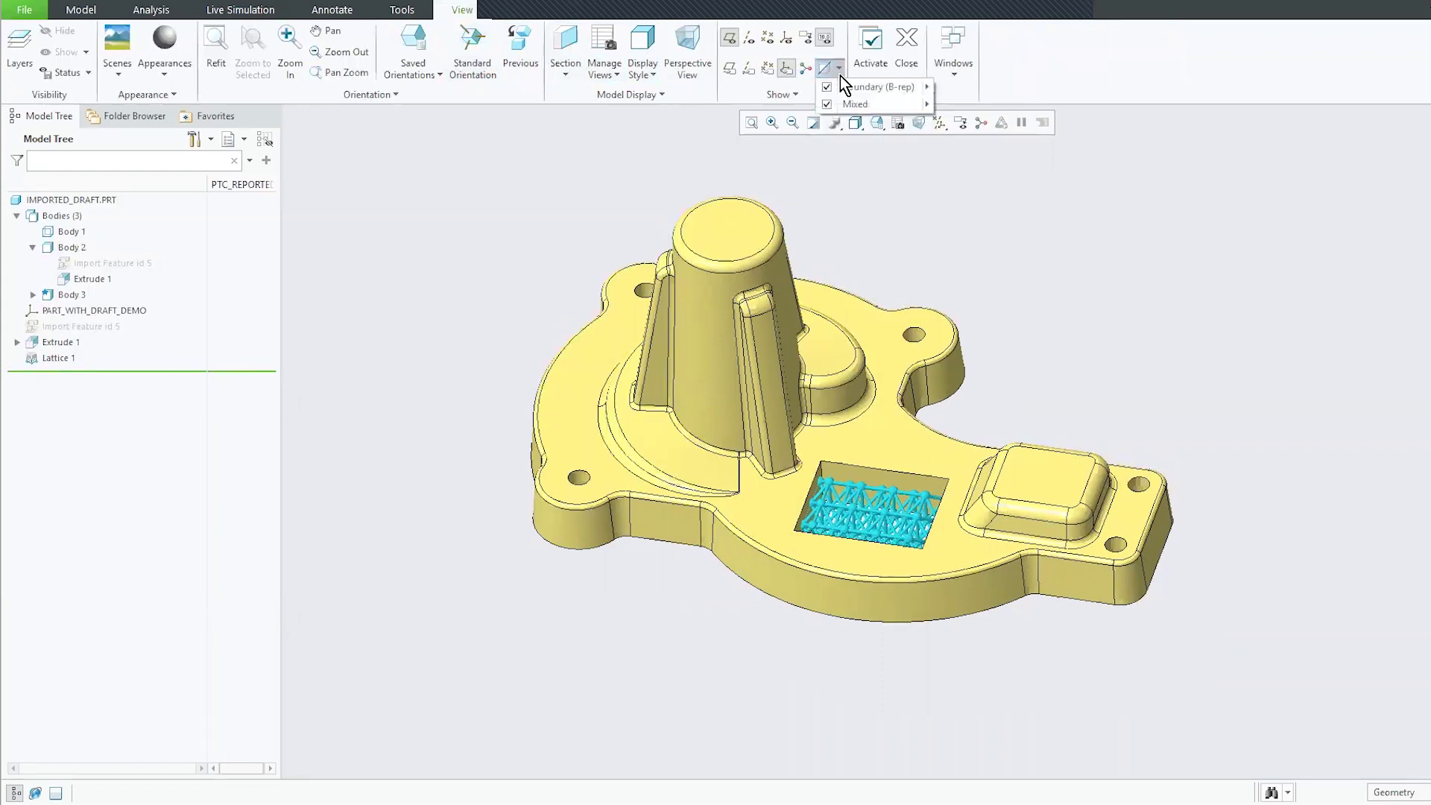
pyautogui.moveTo(853, 89)
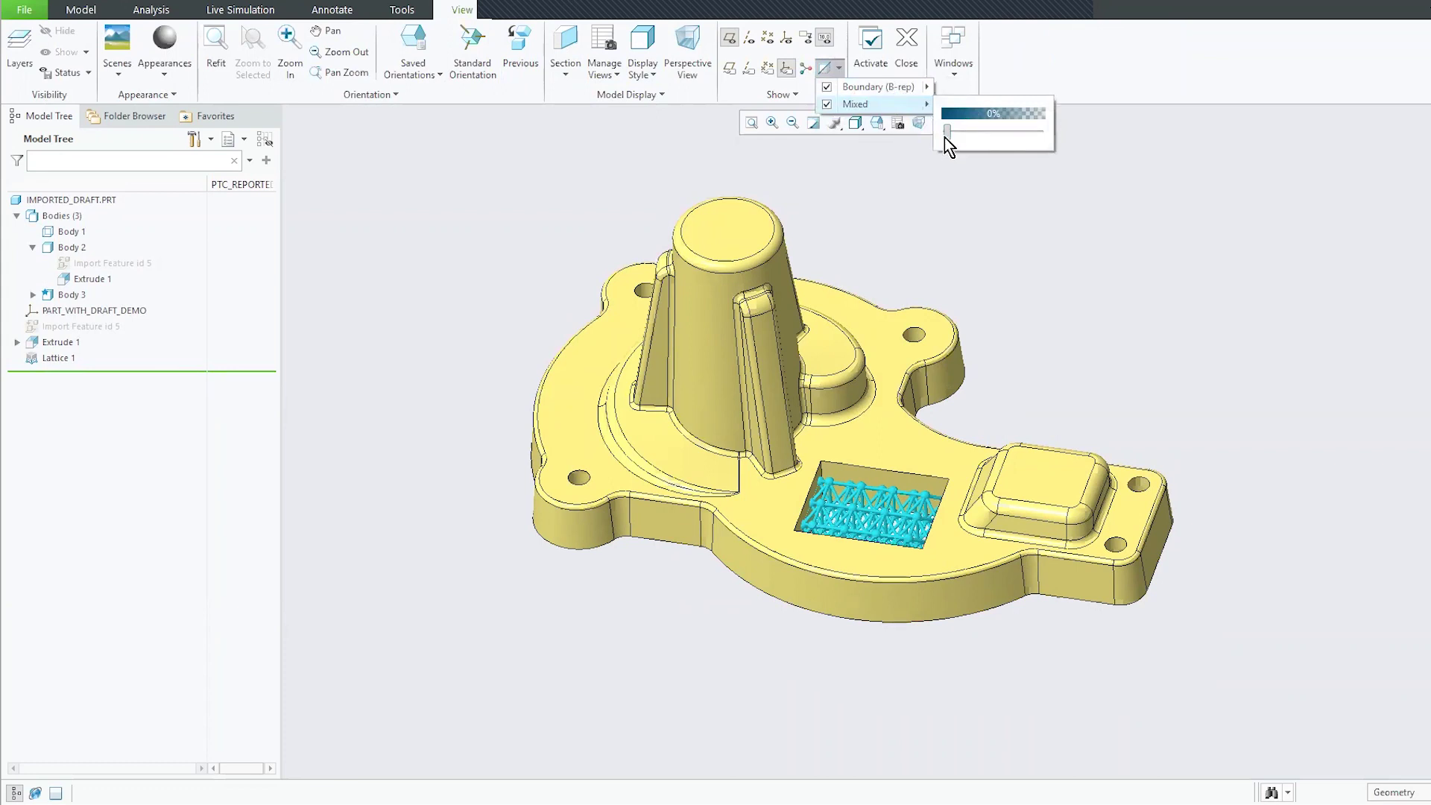
pyautogui.moveTo(992, 137); pyautogui.dragTo(942, 135)
pyautogui.click(904, 186)
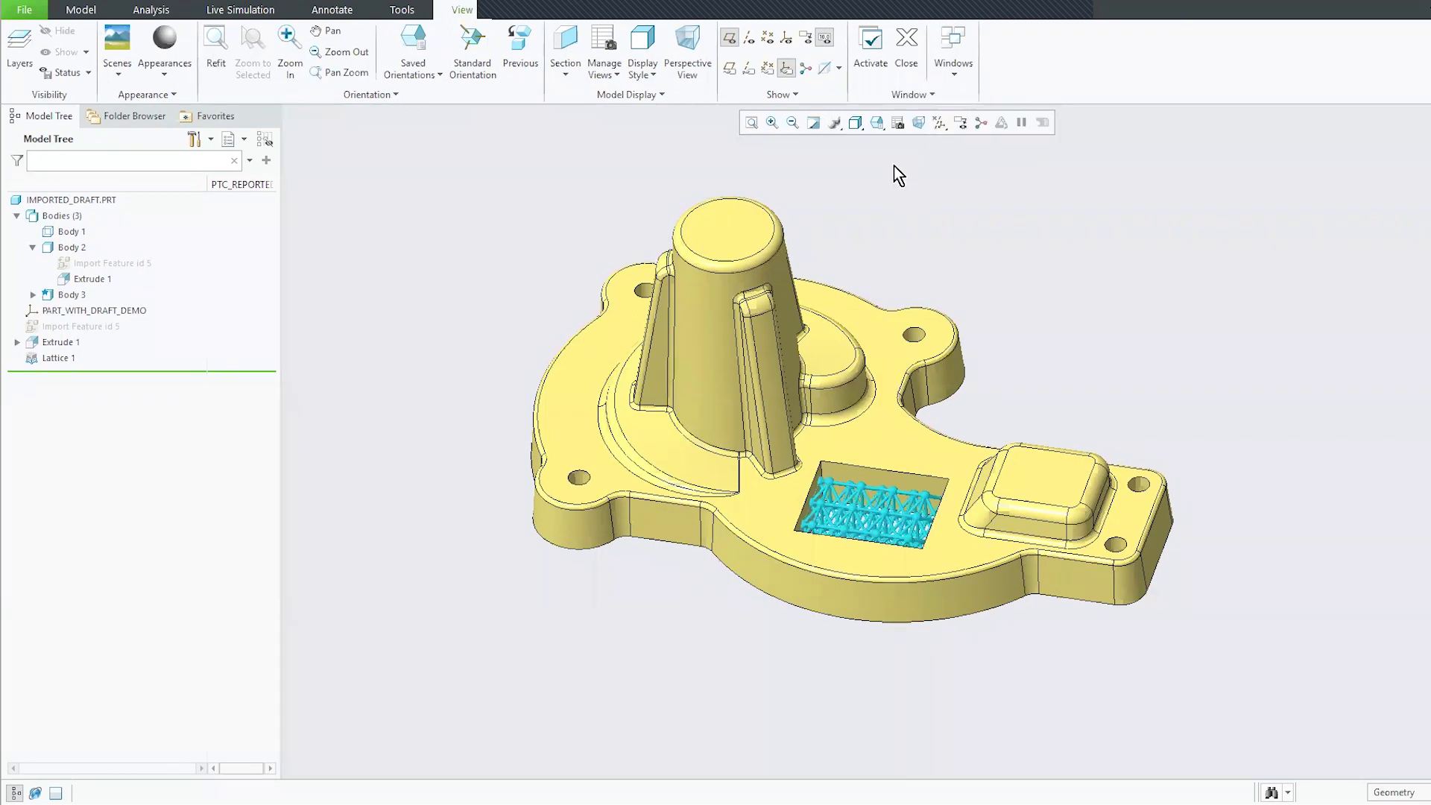
# - Lower the display transparency of the Boundary (B-rep) representation
pyautogui.click(837, 70)
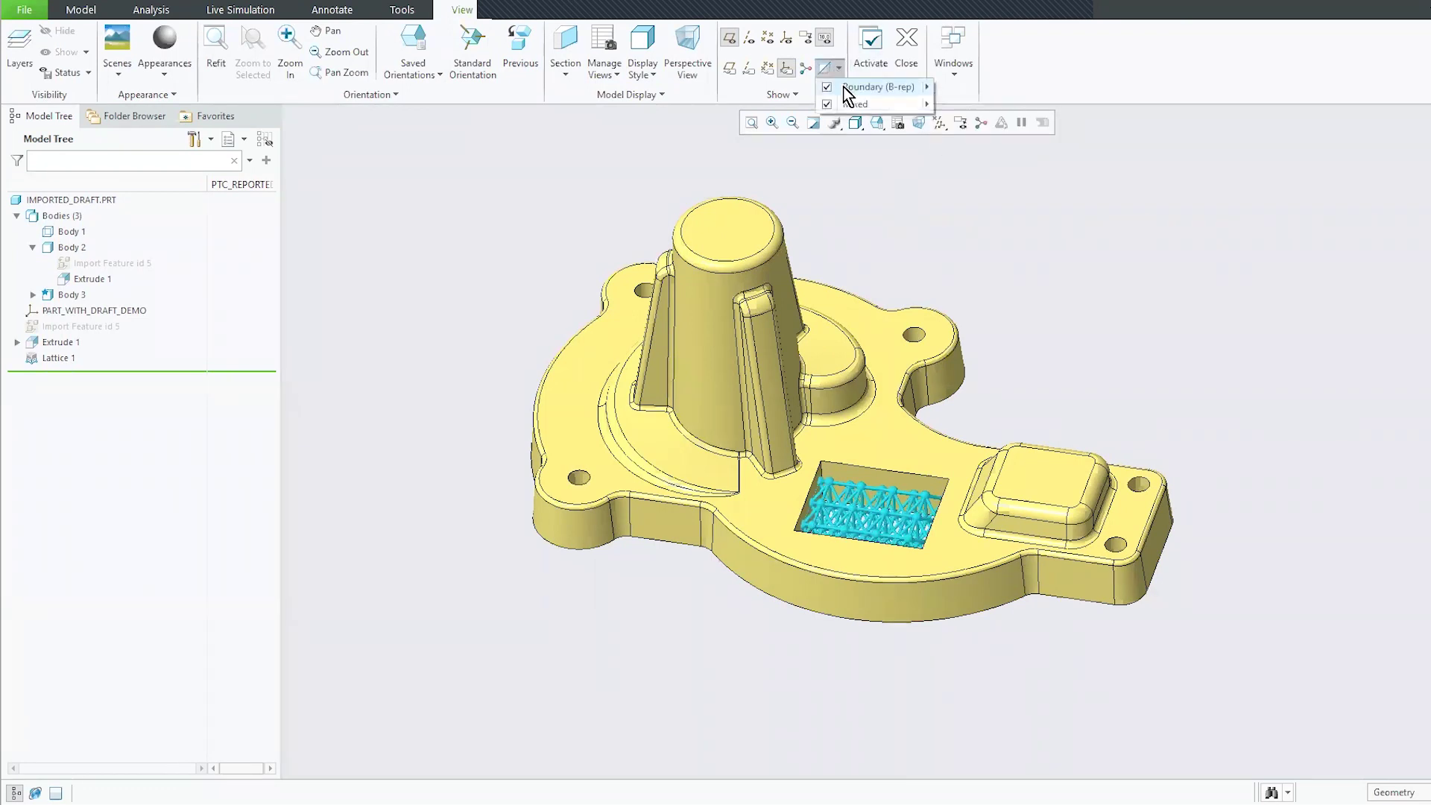
pyautogui.moveTo(852, 88)
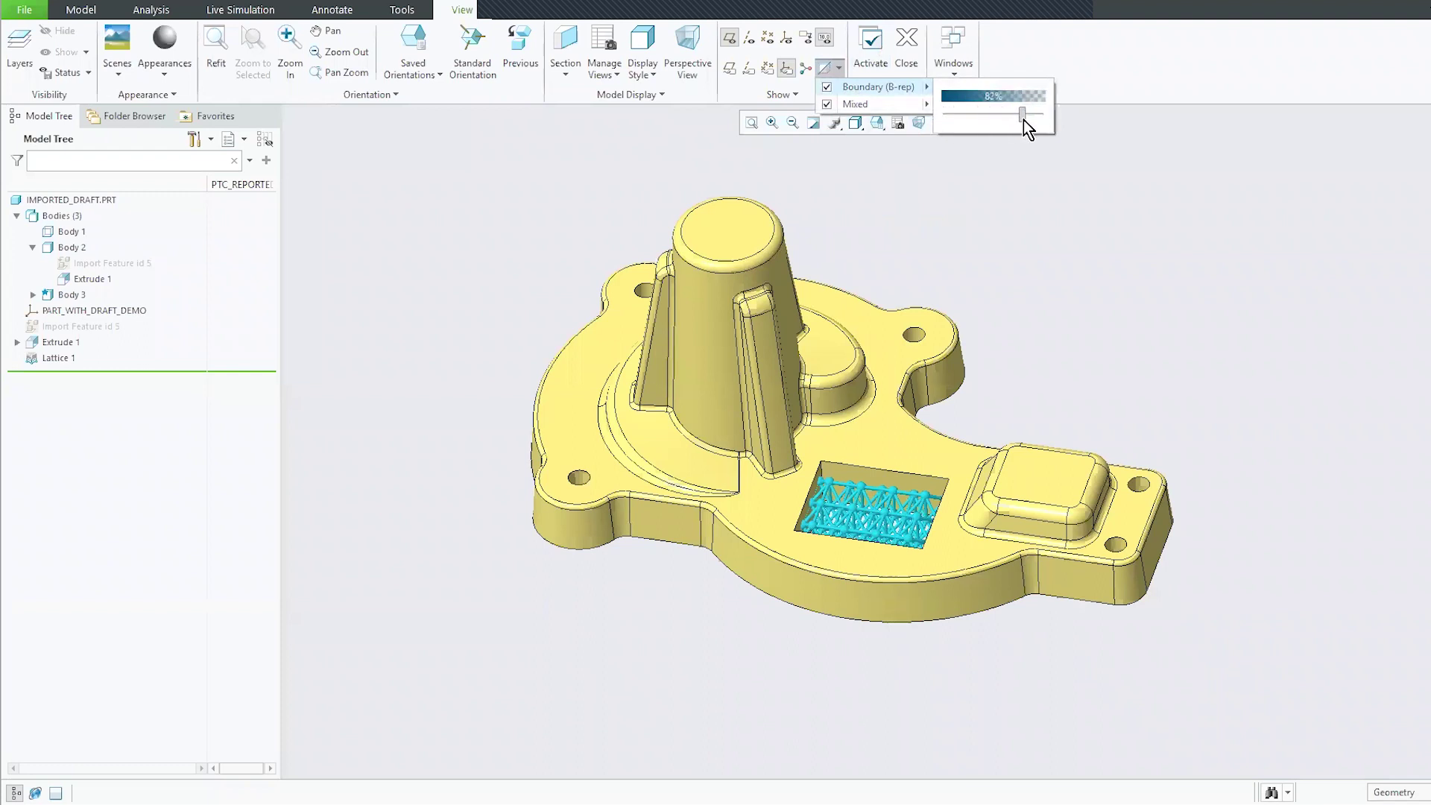
pyautogui.moveTo(1032, 122); pyautogui.dragTo(967, 130)
pyautogui.click(935, 176)
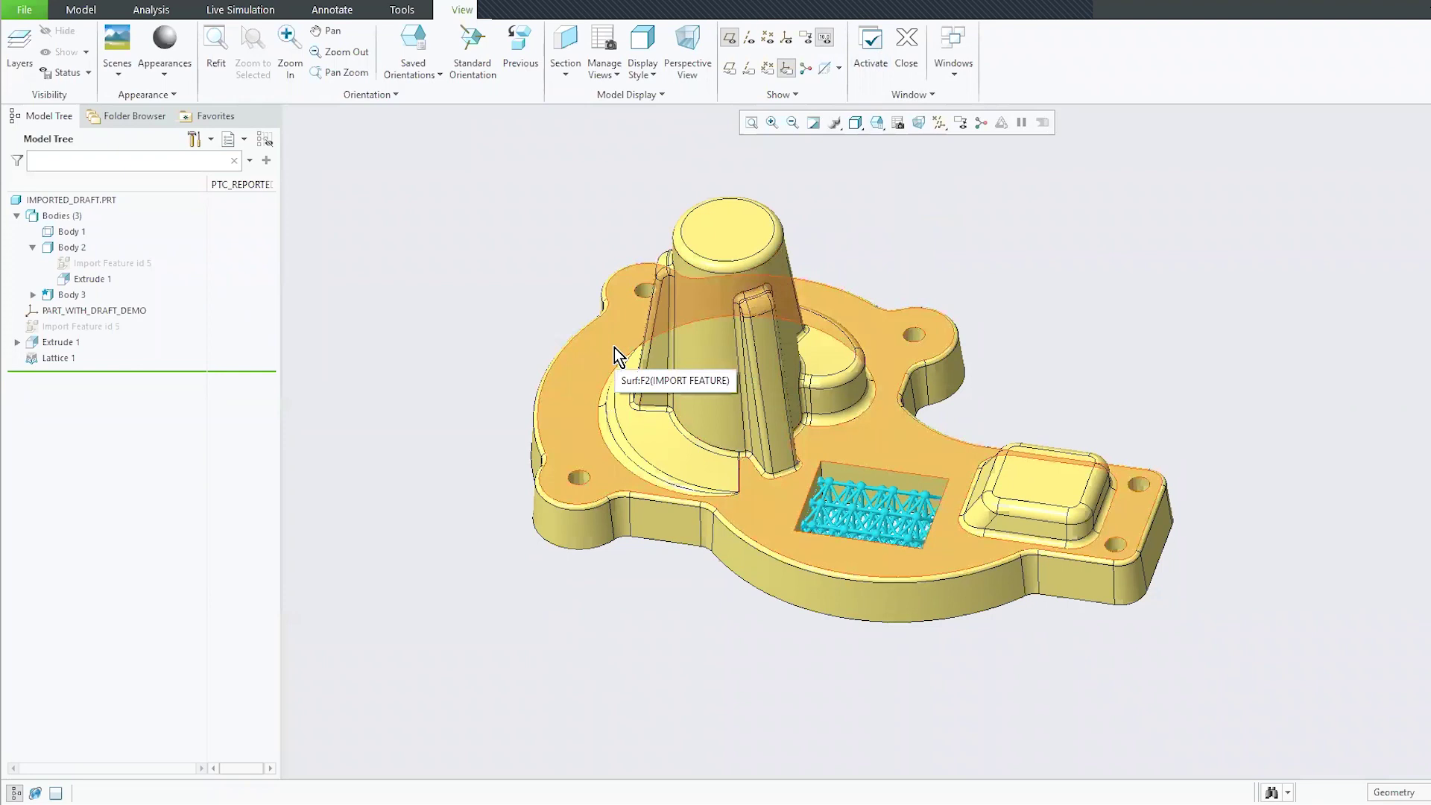
# - Clear the assigned appearance from Body 2
pyautogui.click(172, 82)
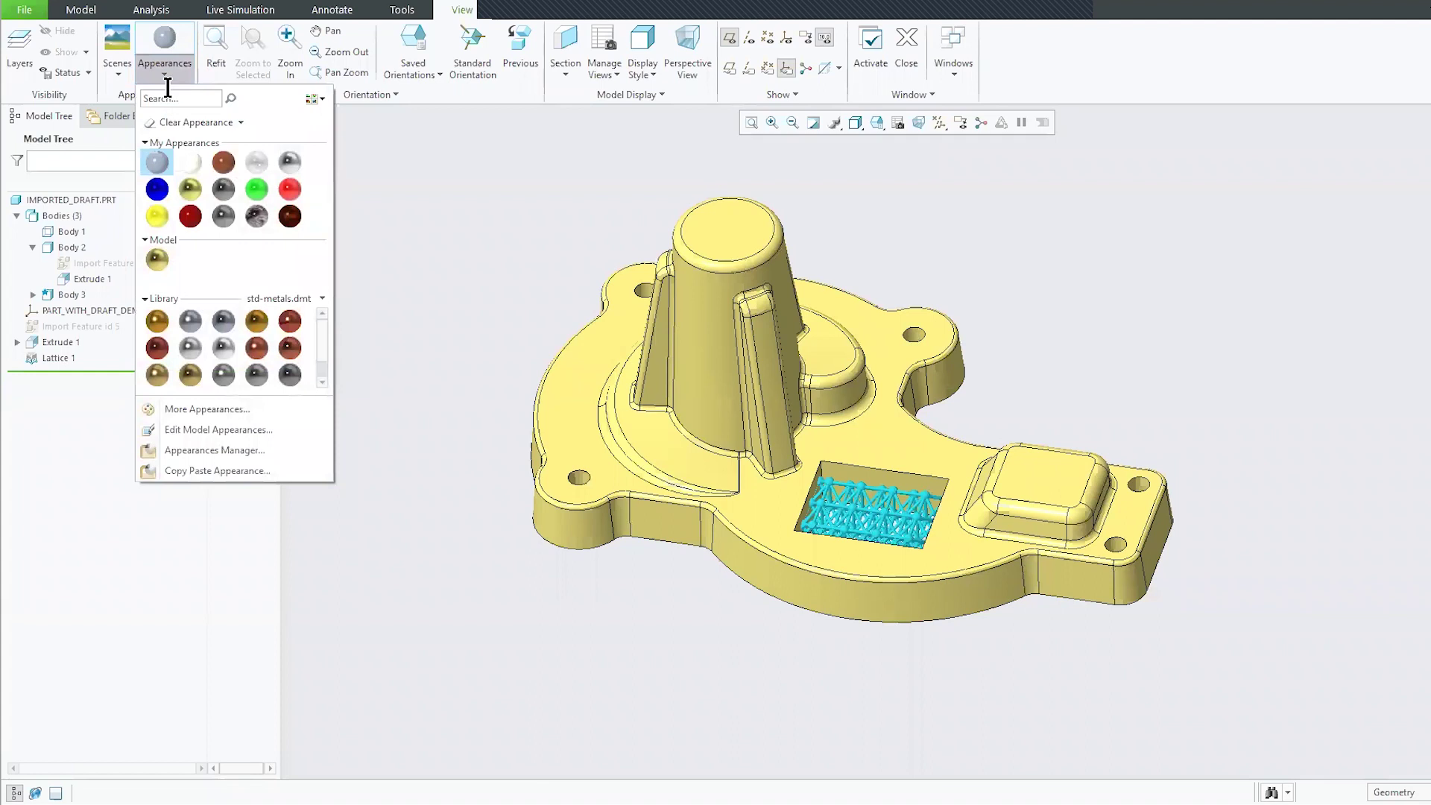
pyautogui.click(177, 123)
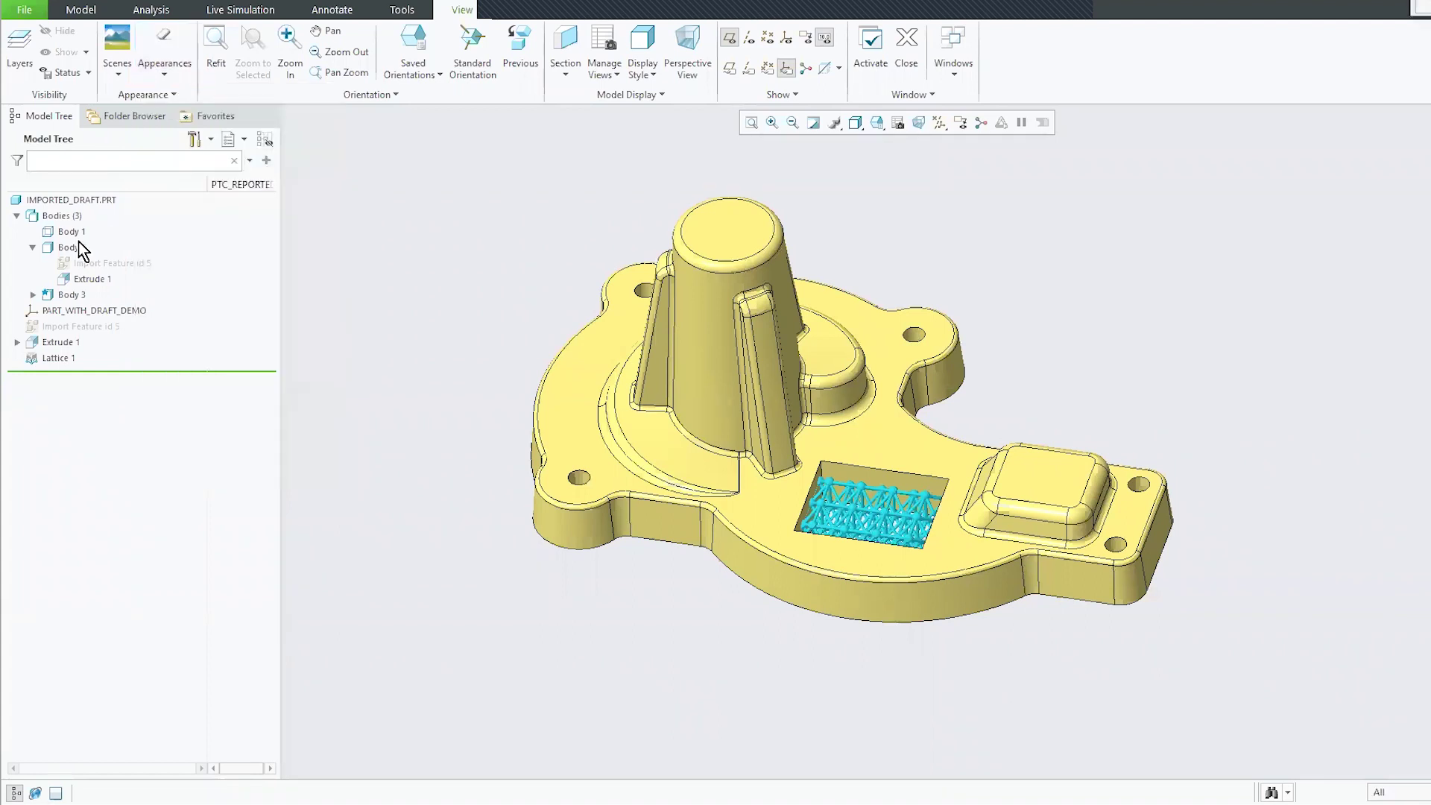
pyautogui.click(72, 246)
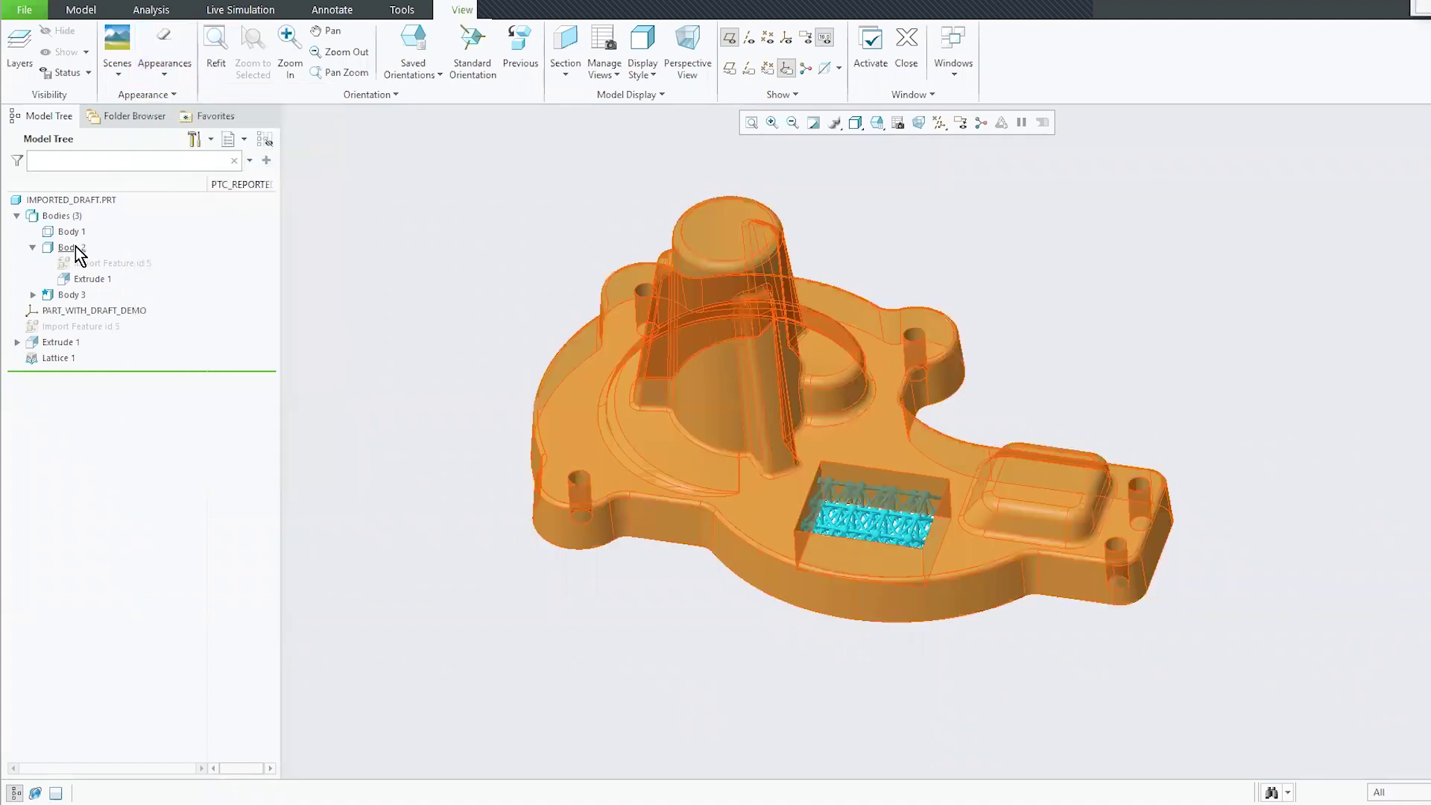
pyautogui.middleClick(403, 265)
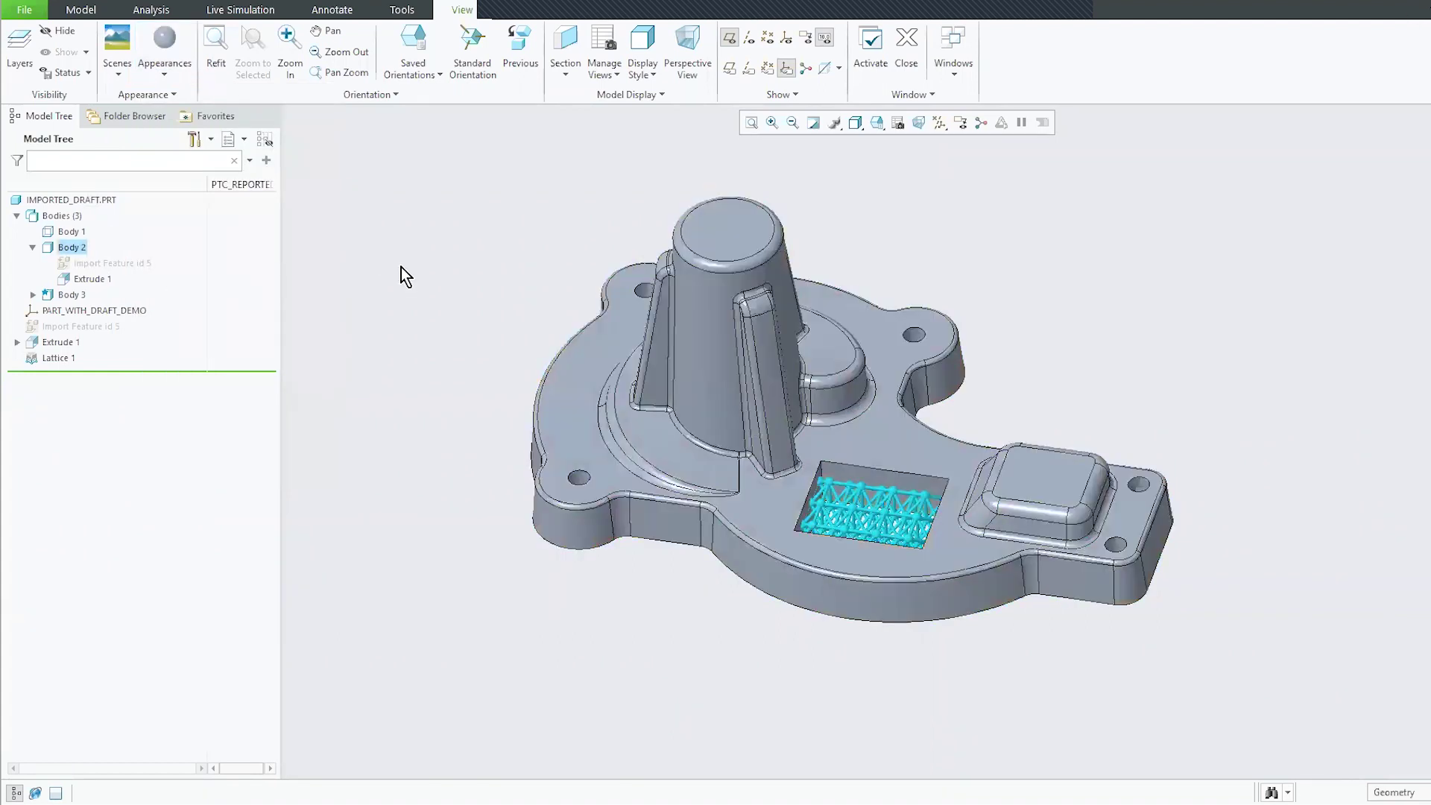
# - Check the display transparency settings of the Boundary (B-rep) and Mixed representations
pyautogui.click(839, 69)
pyautogui.moveTo(839, 92)
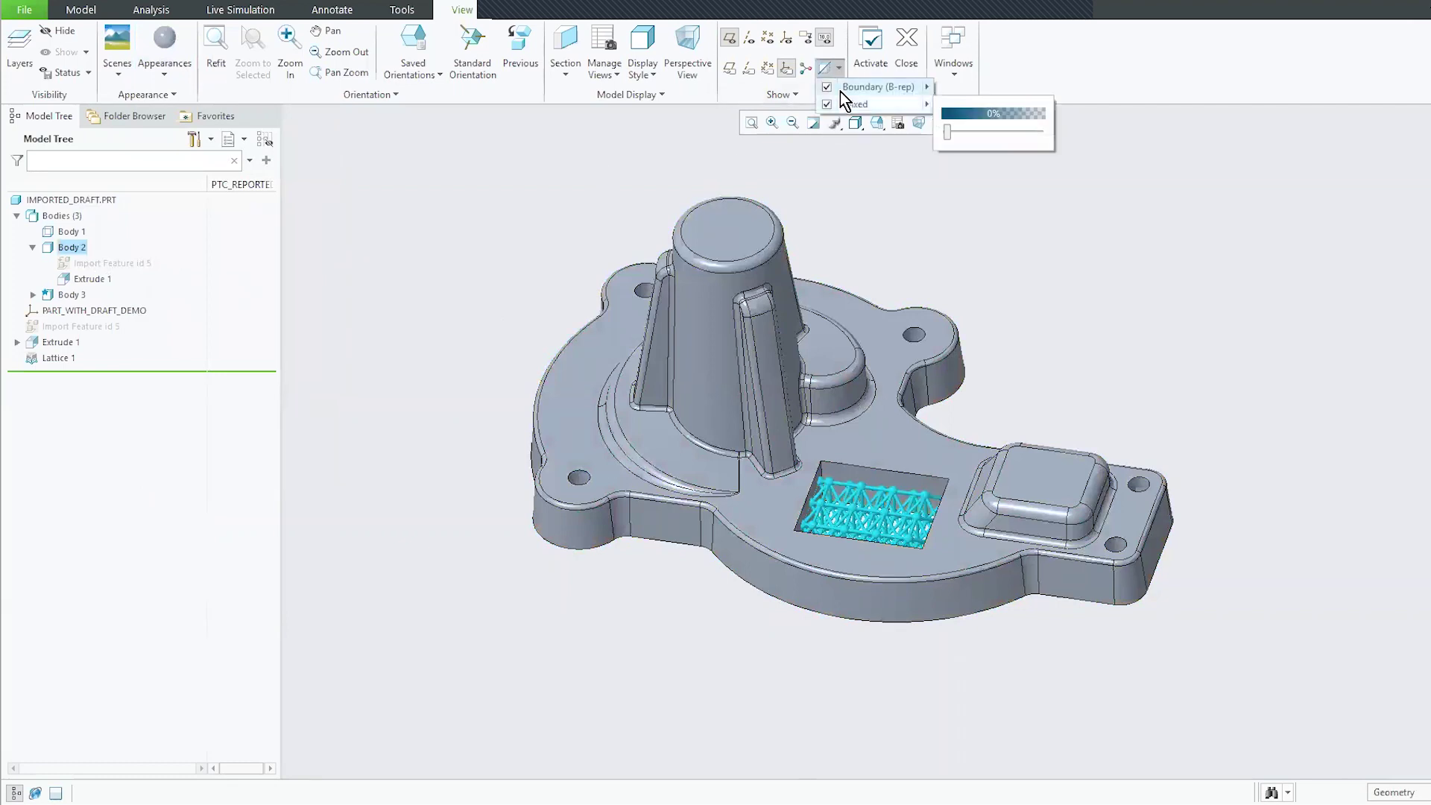
pyautogui.moveTo(950, 114)
pyautogui.mouseDown()
pyautogui.moveTo(1037, 123)
pyautogui.moveTo(936, 132)
pyautogui.mouseUp()
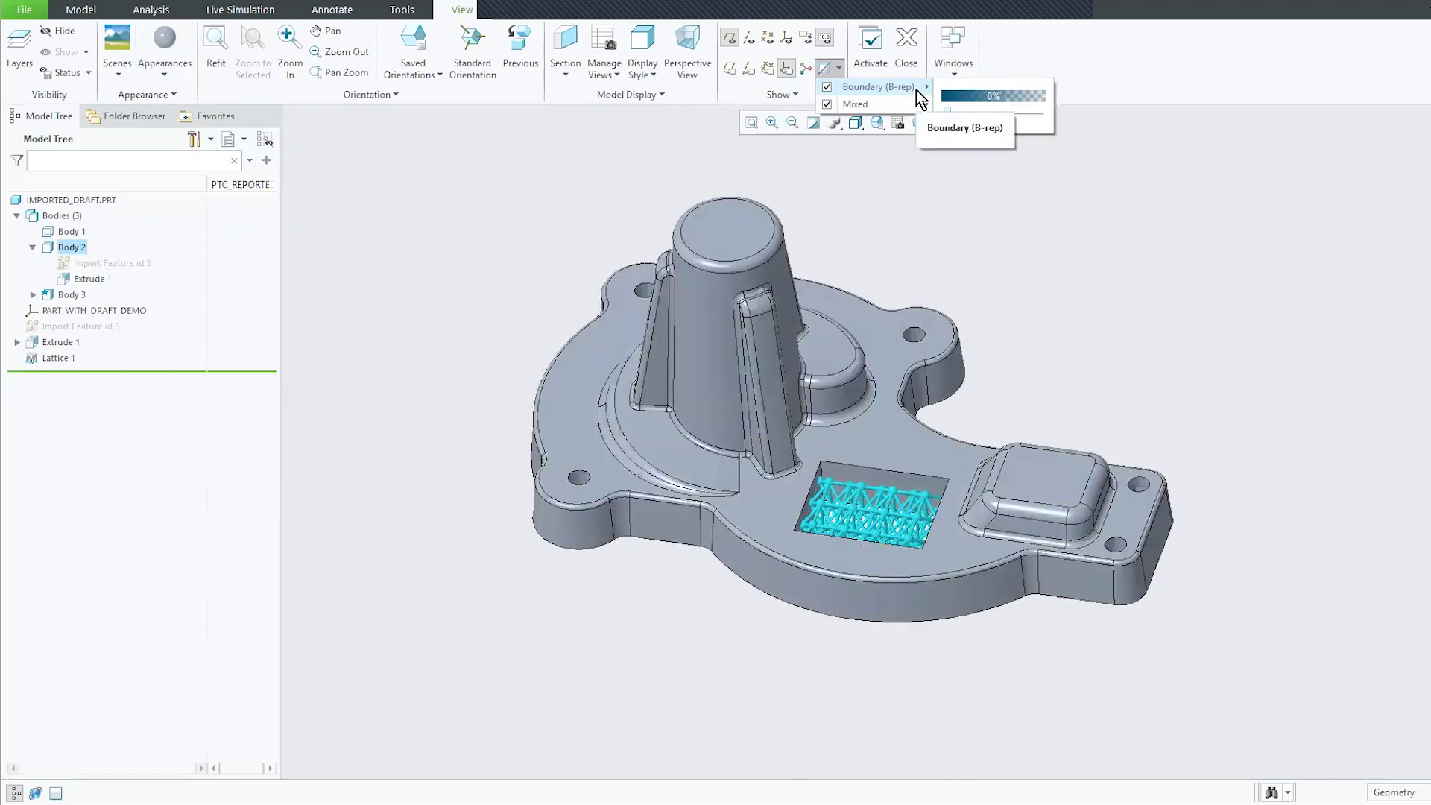
pyautogui.click(977, 202)
# - Assign the yellow appearance to Body 2
pyautogui.click(169, 68)
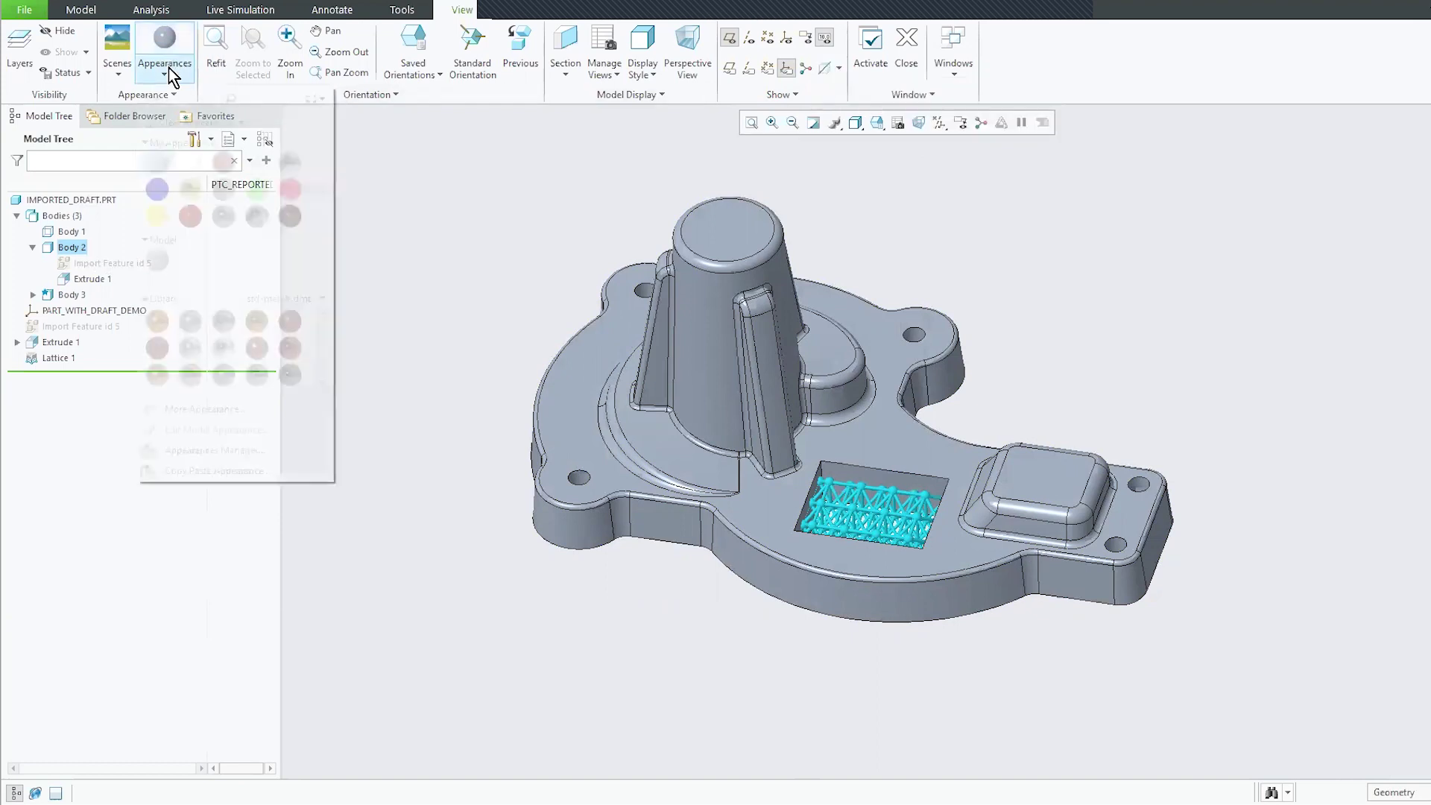
pyautogui.click(159, 216)
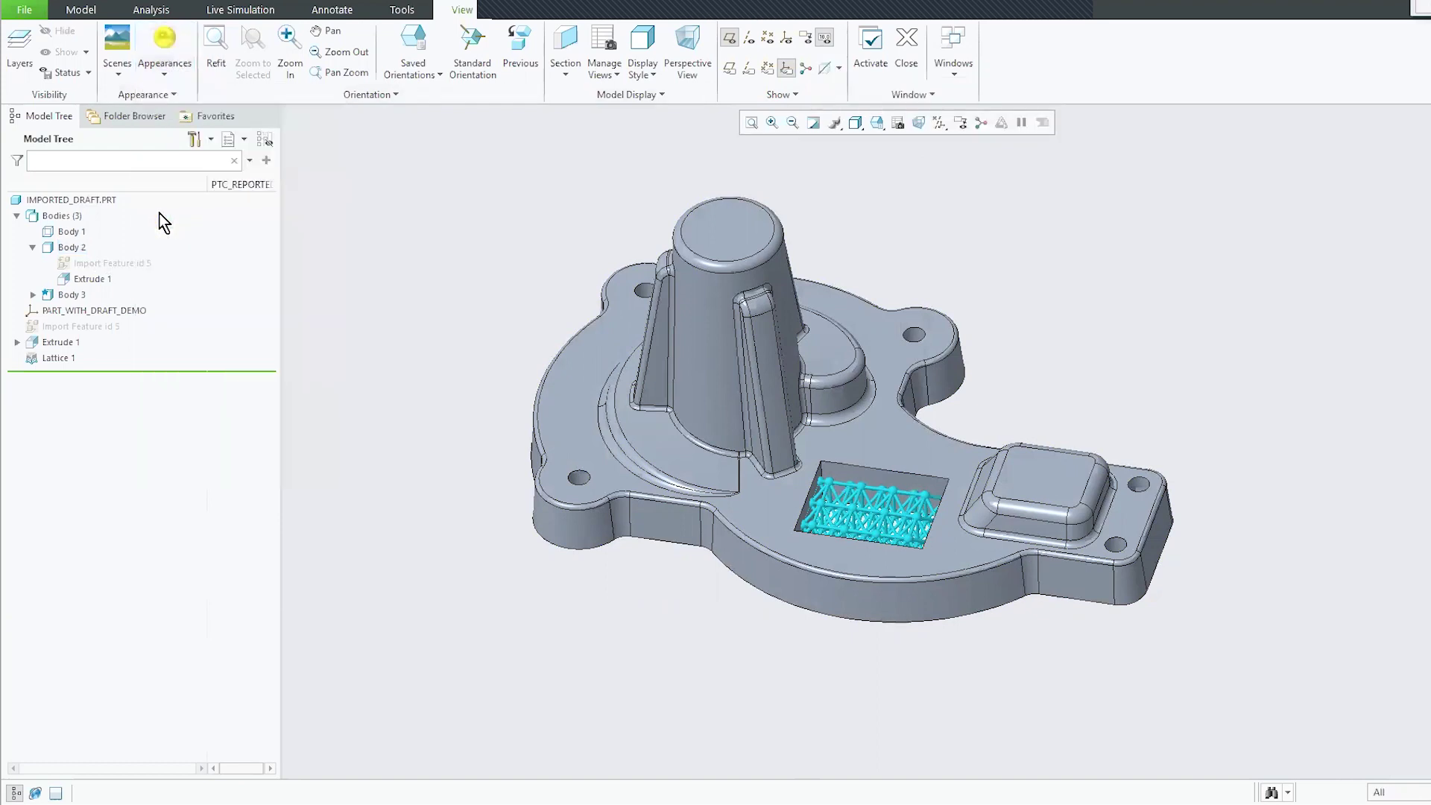
pyautogui.click(72, 247)
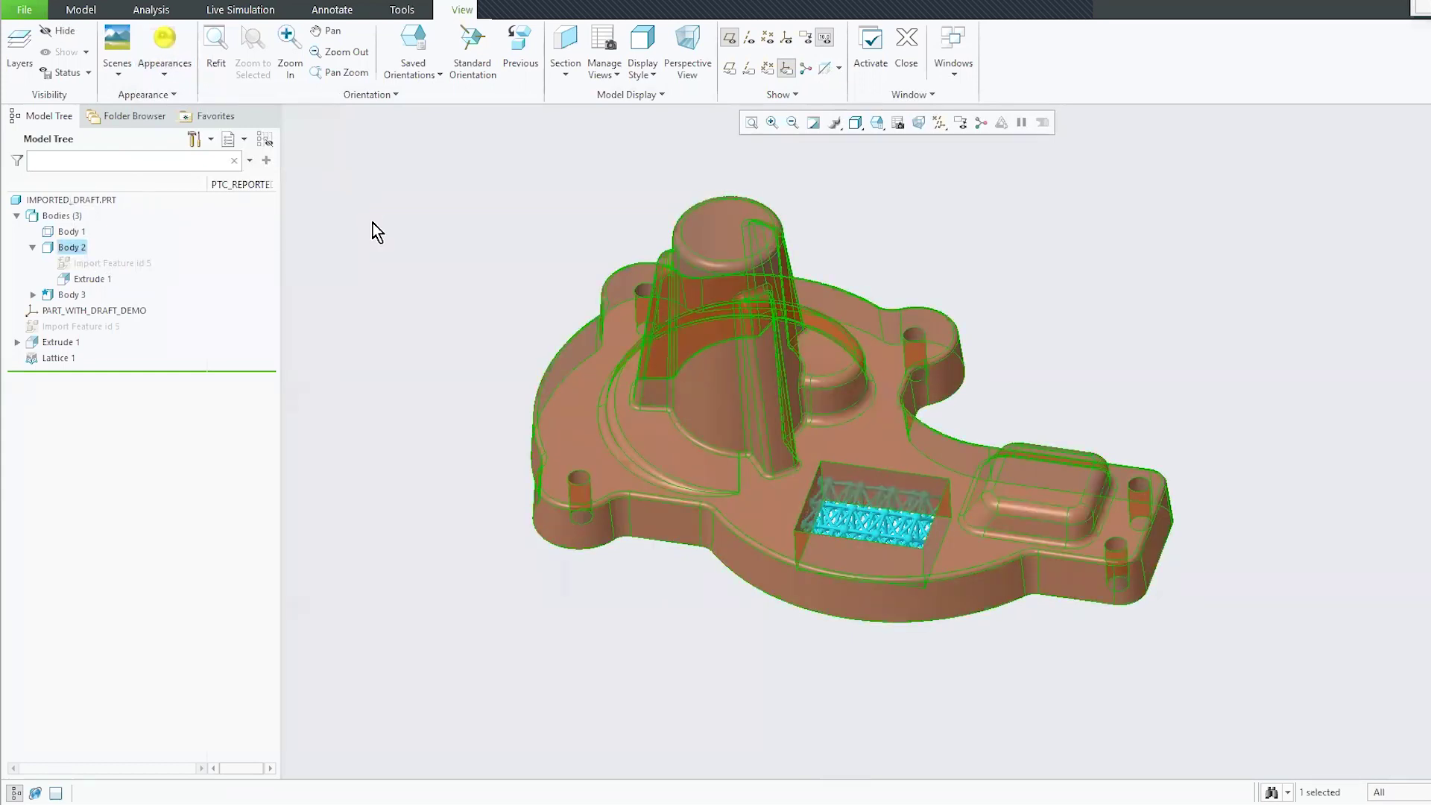
pyautogui.click(483, 421)
pyautogui.moveTo(489, 486); pyautogui.dragTo(460, 479, button='middle')
pyautogui.scroll(-3, 467, 469)
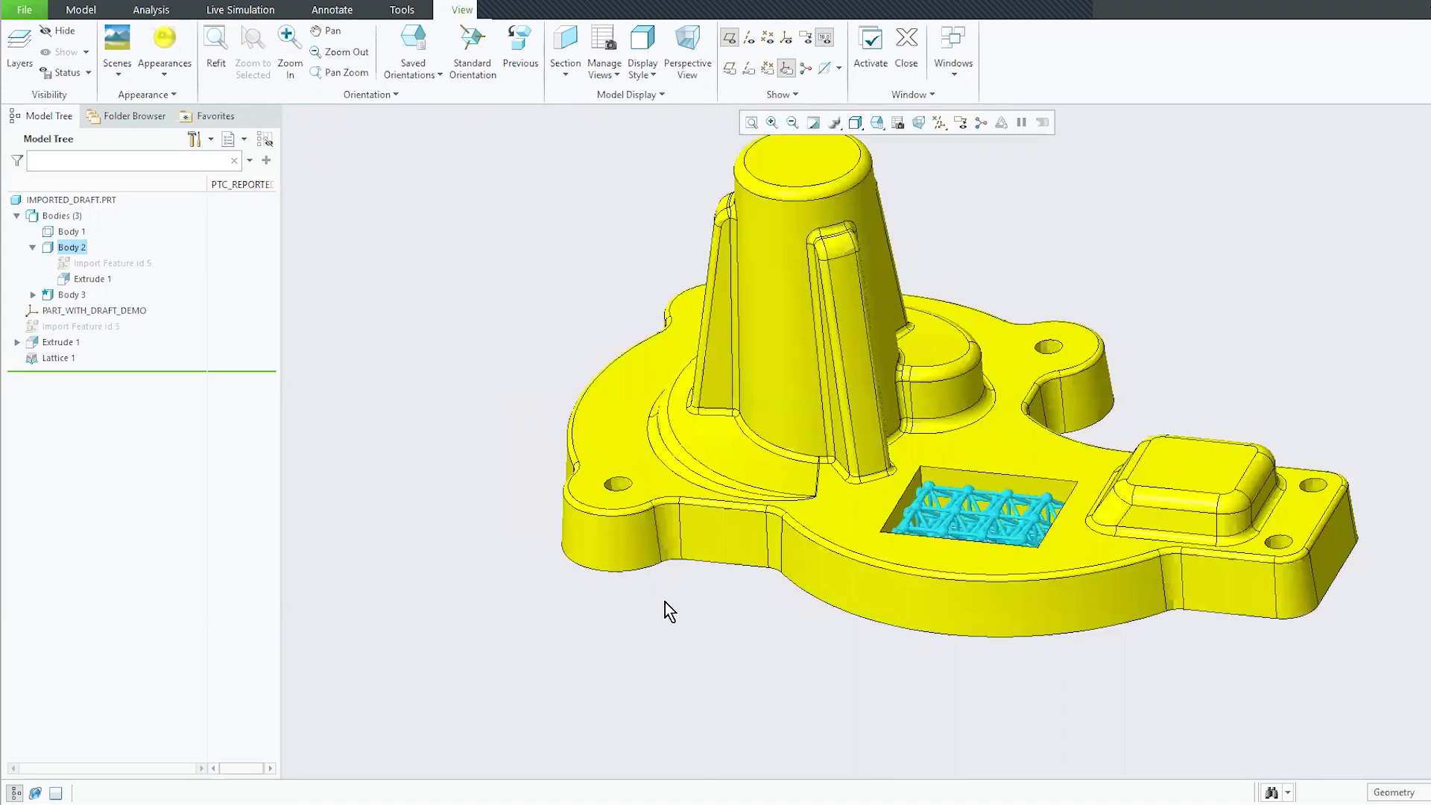
pyautogui.scroll(2, 601, 607)
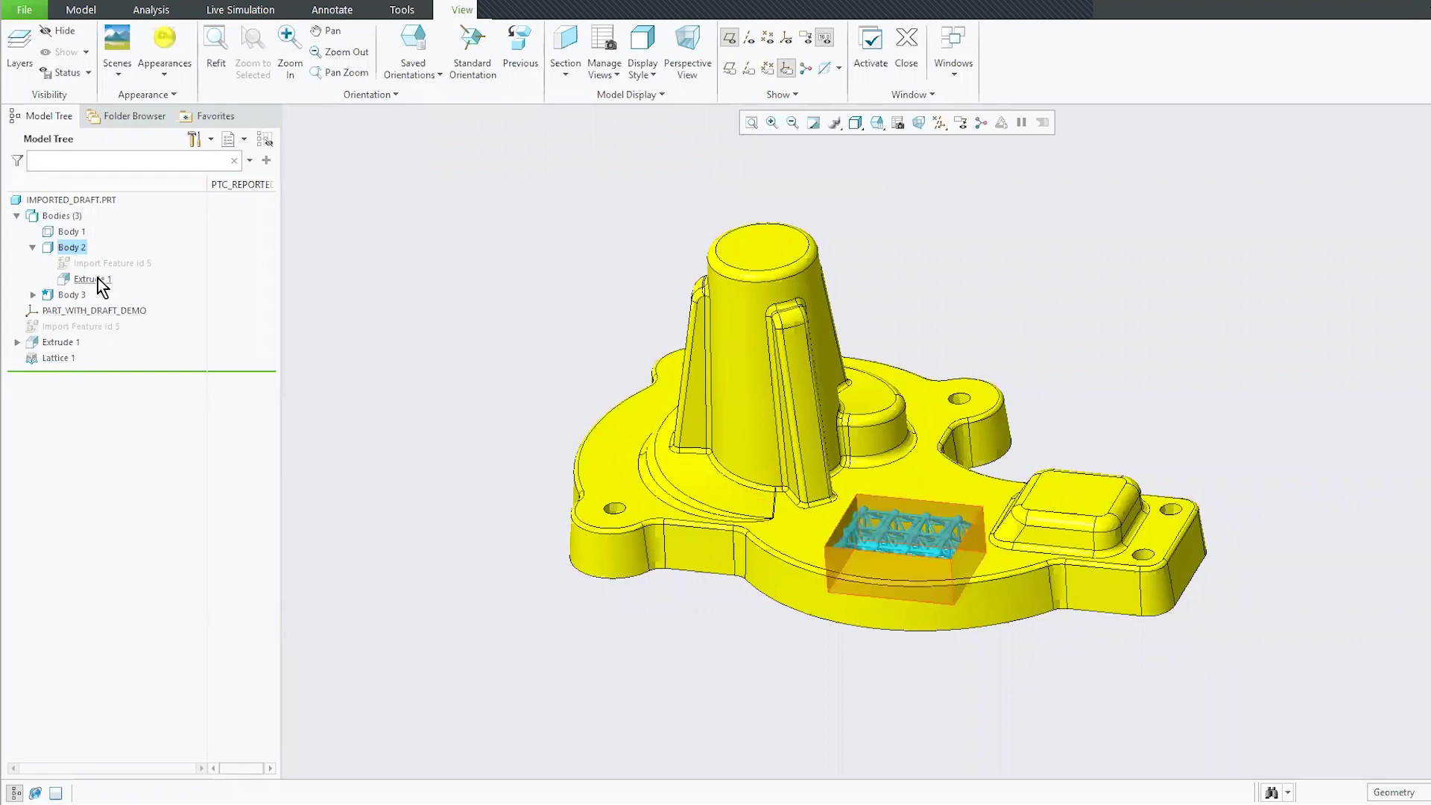
pyautogui.moveTo(641, 505); pyautogui.dragTo(485, 369, button='middle')
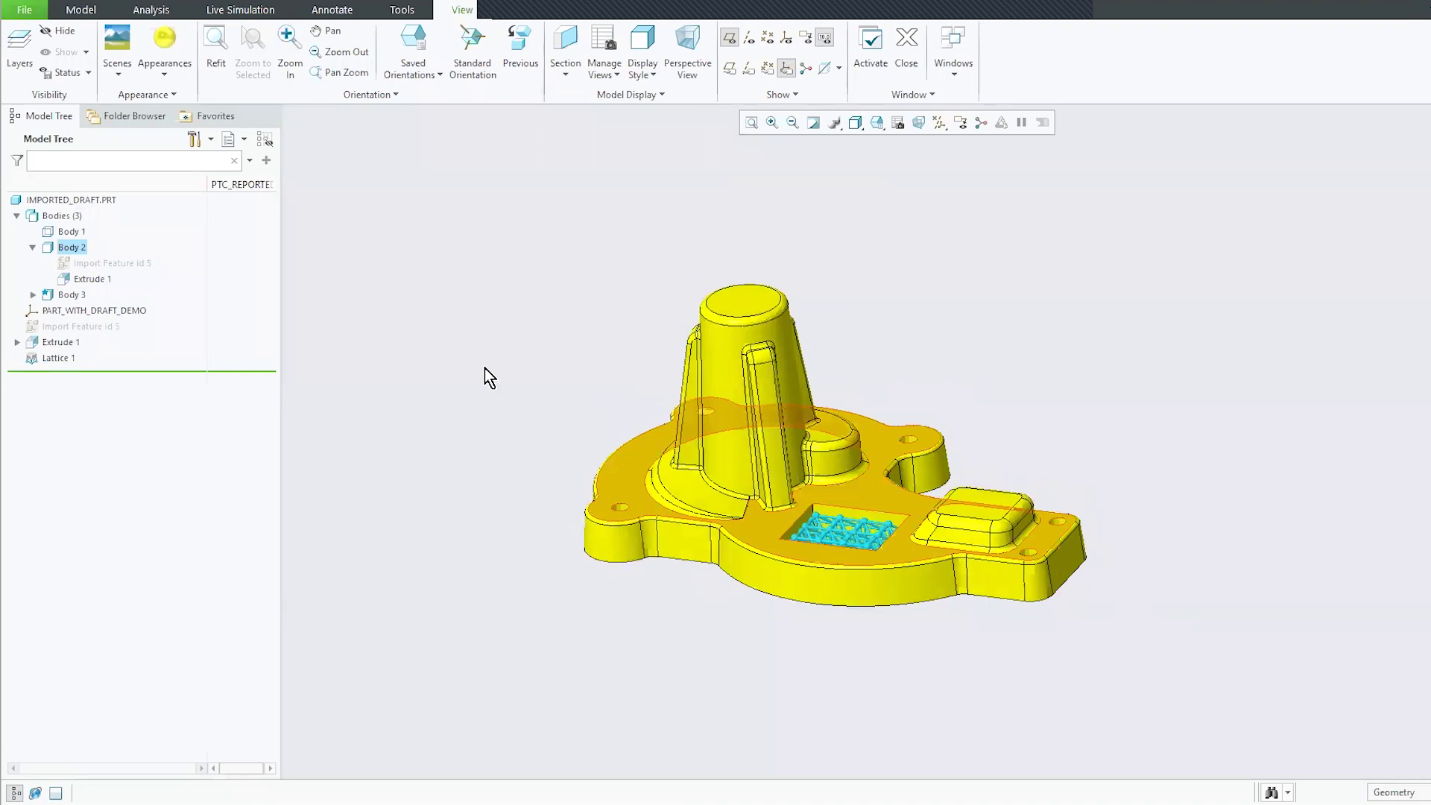
# - Start a draft on the base's outer side surface, using the base's bottom face as the draft hinge
pyautogui.click(90, 10)
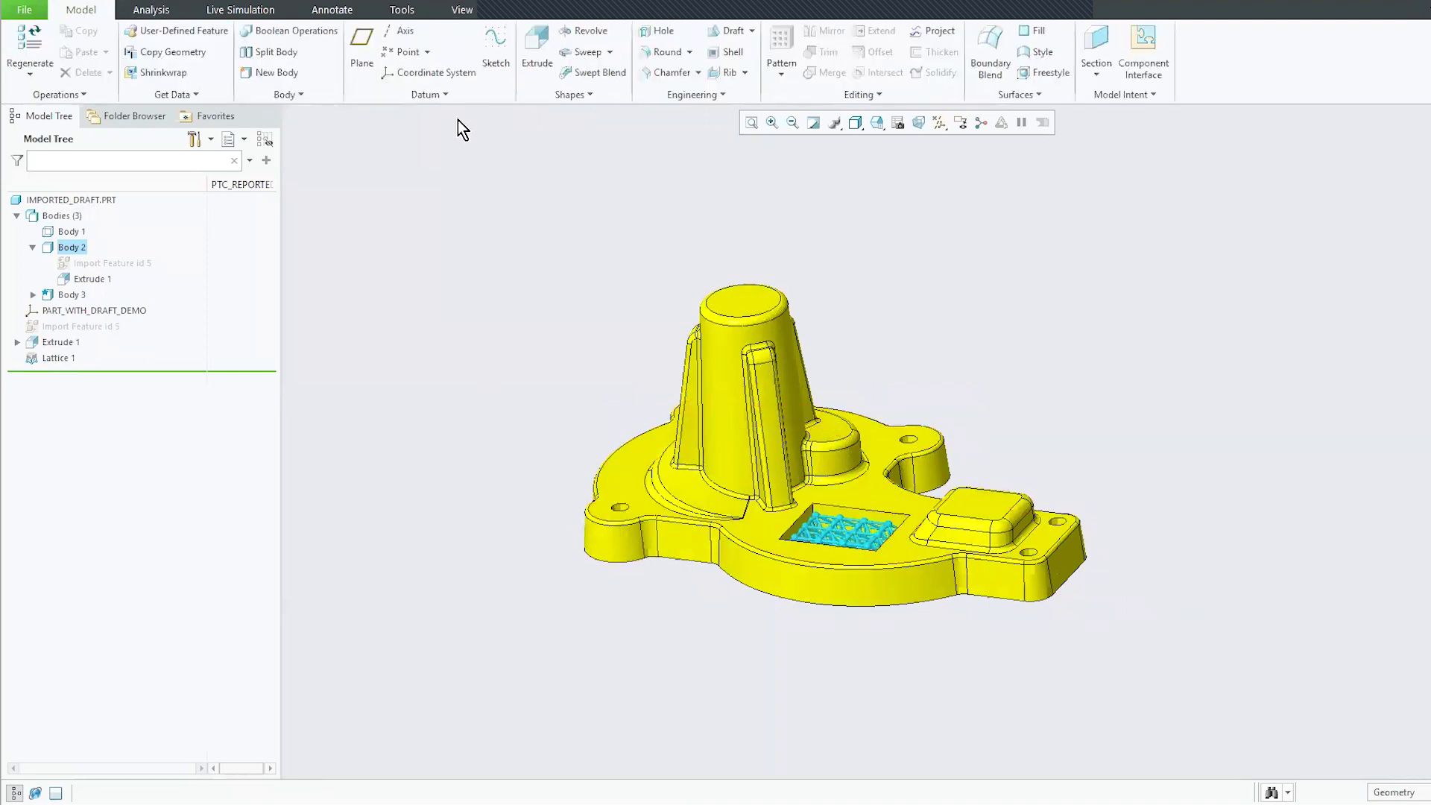
pyautogui.click(728, 33)
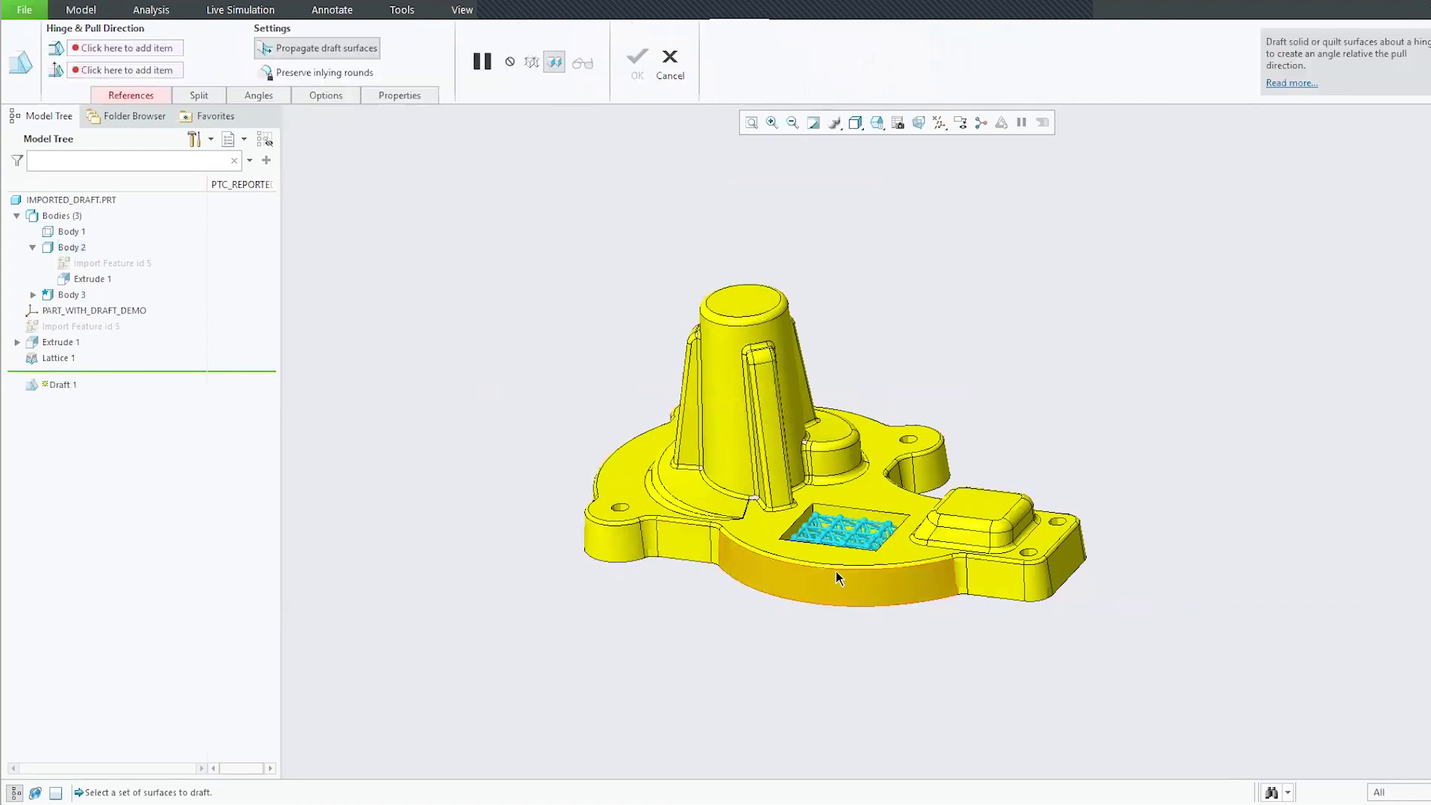
pyautogui.moveTo(695, 633)
pyautogui.mouseDown(button='middle')
pyautogui.moveTo(626, 623)
pyautogui.moveTo(687, 630)
pyautogui.mouseUp(button='middle')
pyautogui.click(686, 541)
pyautogui.rightClick(655, 623)
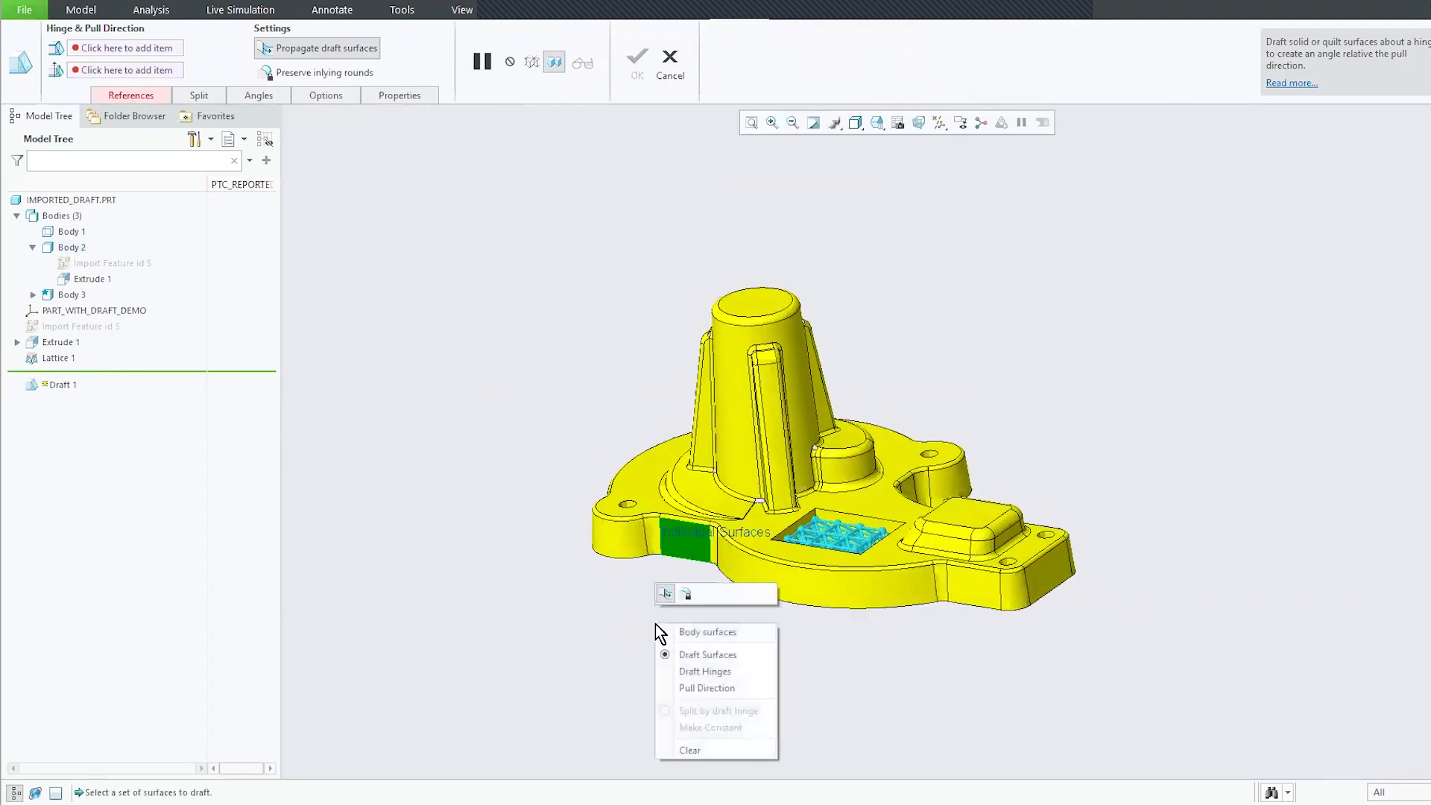
pyautogui.click(744, 674)
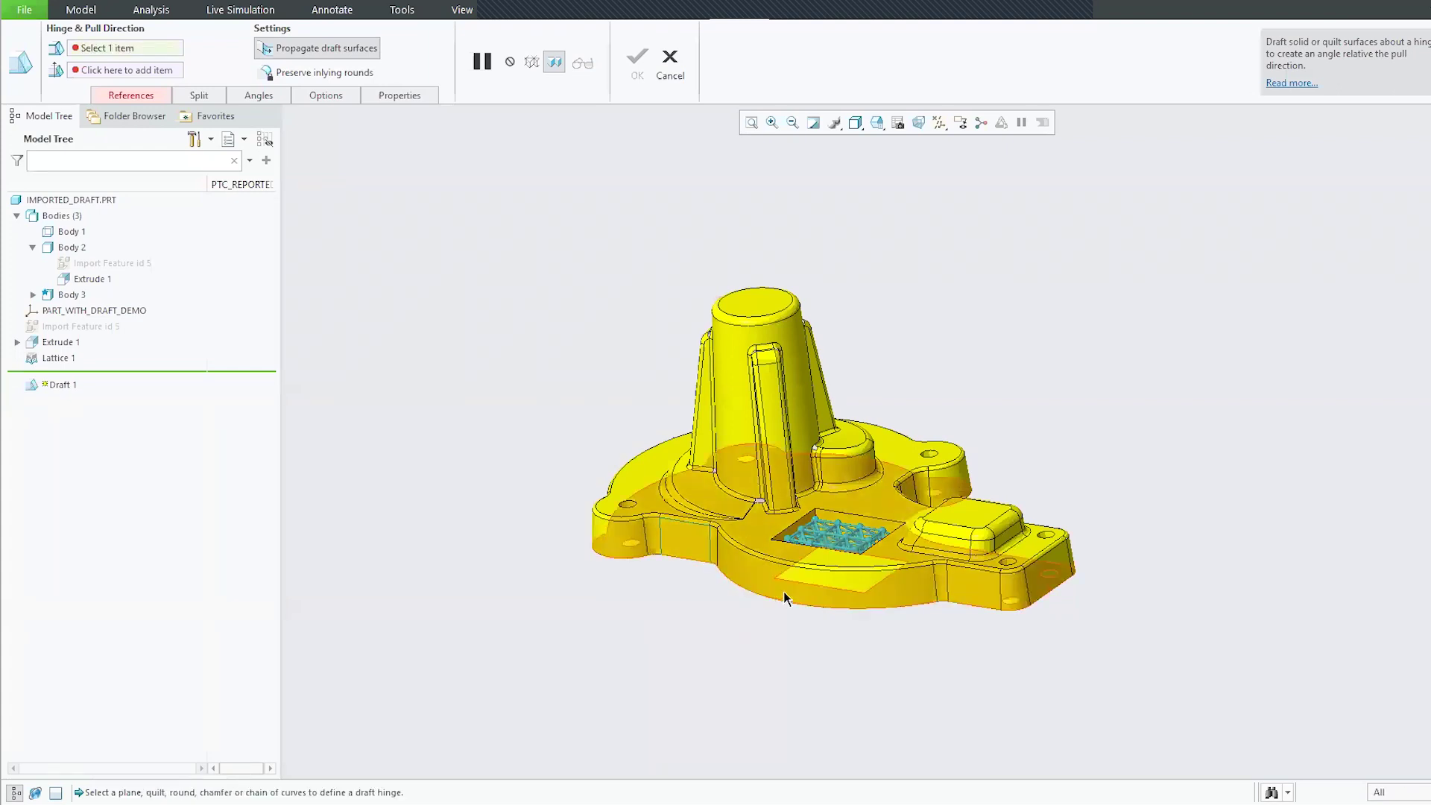
pyautogui.click(784, 592)
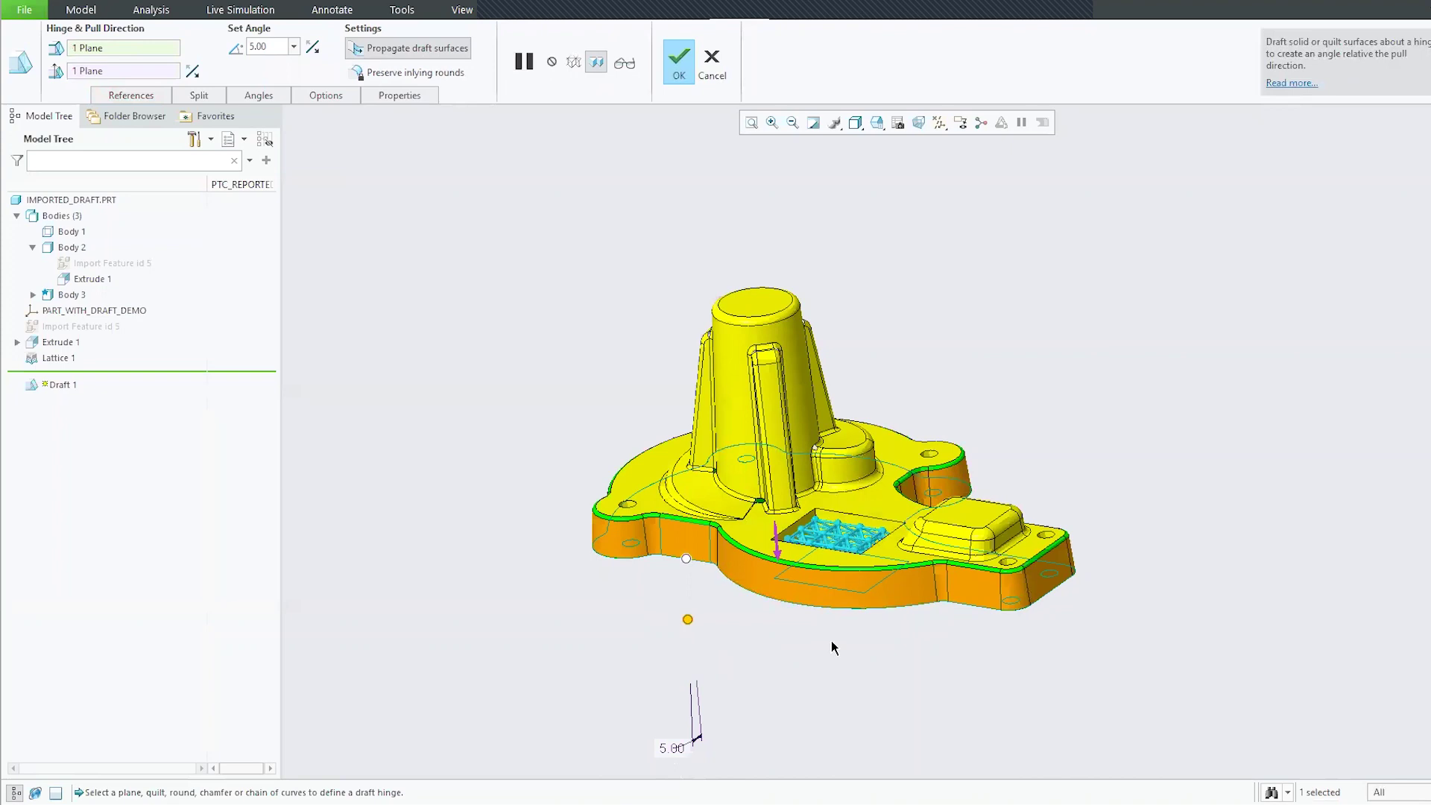
pyautogui.moveTo(873, 666)
pyautogui.mouseDown(button='middle')
pyautogui.moveTo(731, 715)
pyautogui.moveTo(860, 676)
pyautogui.mouseUp(button='middle')
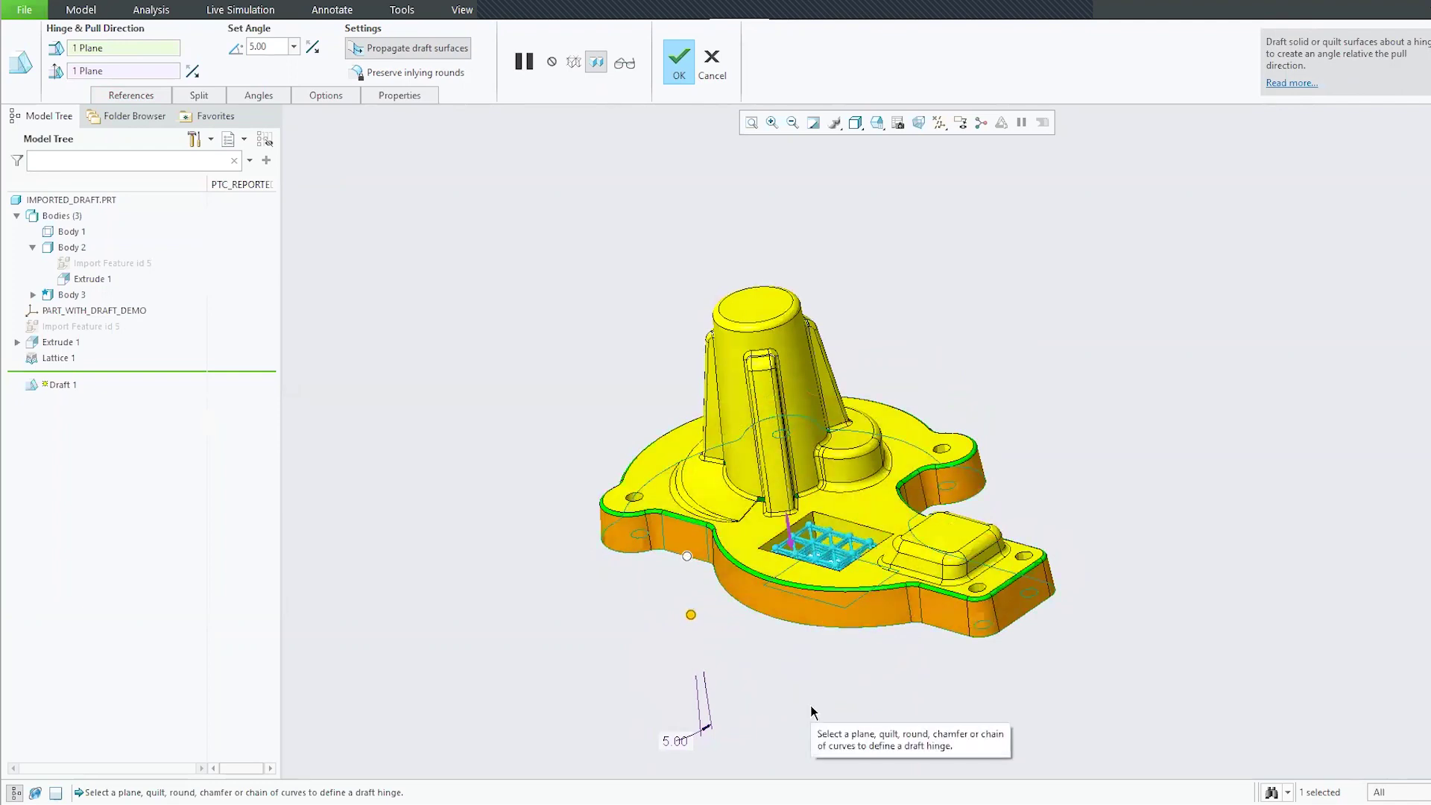
# - Set the base side draft angle to 8 degrees and complete the draft feature
pyautogui.doubleClick(673, 738)
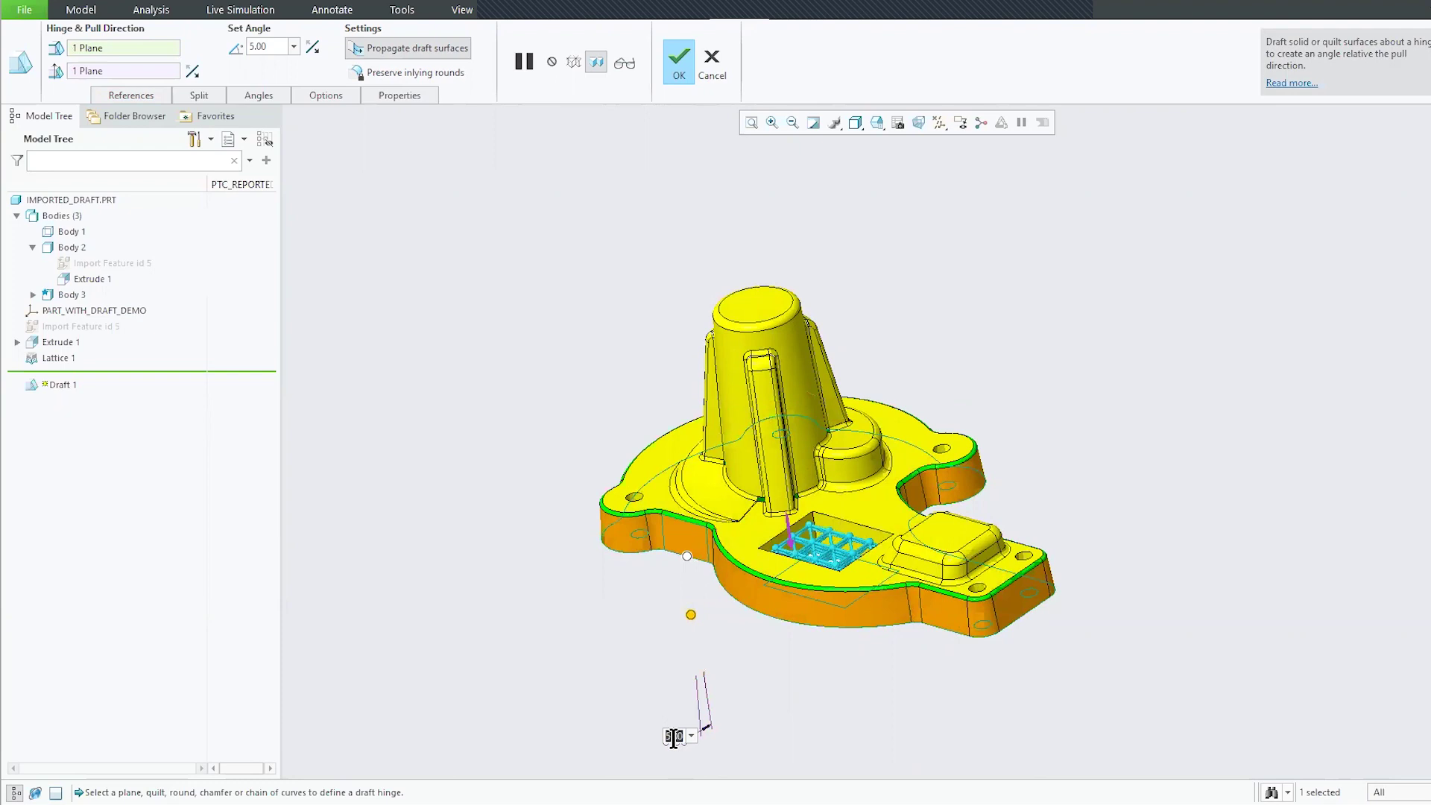
pyautogui.write('8')
pyautogui.press('Return')
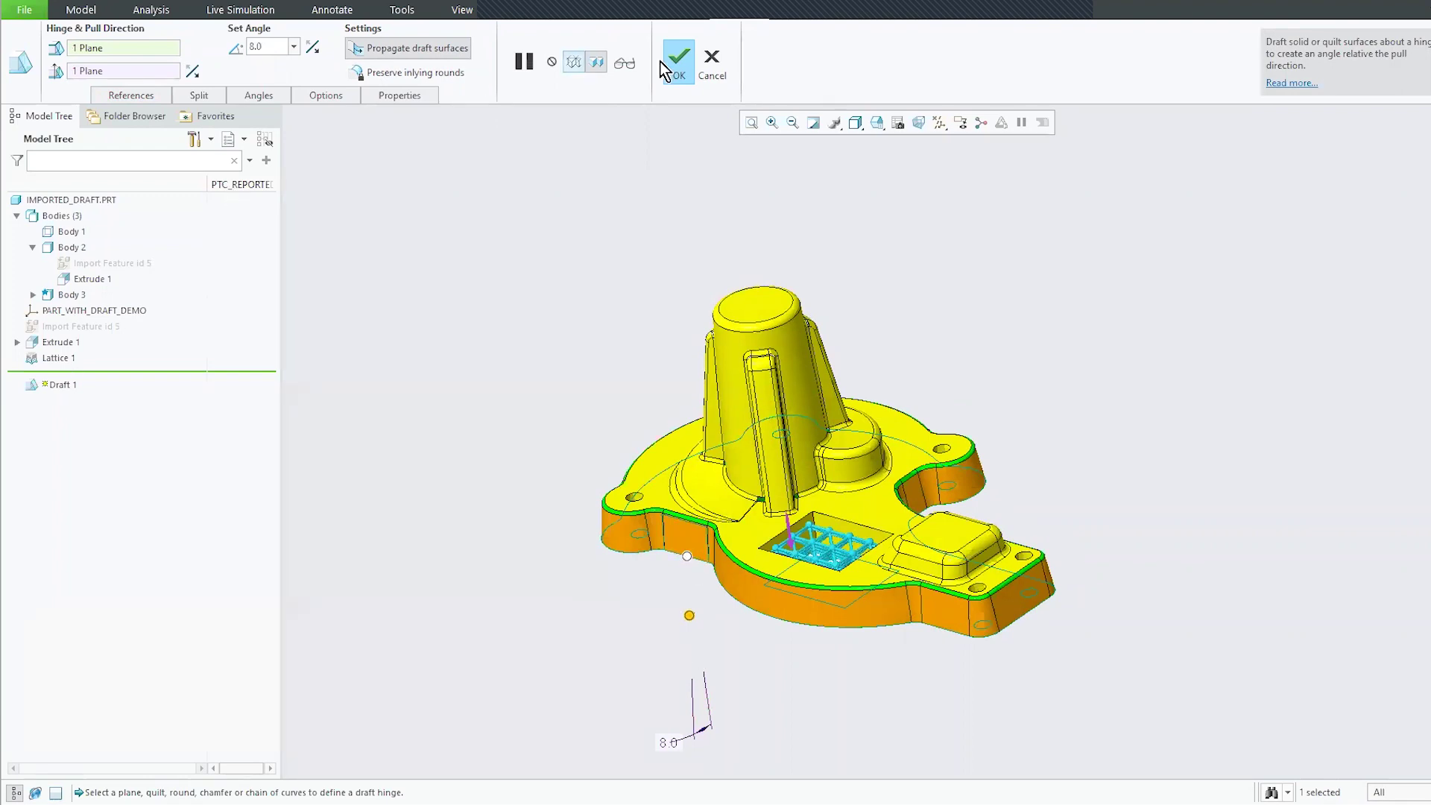
pyautogui.click(687, 60)
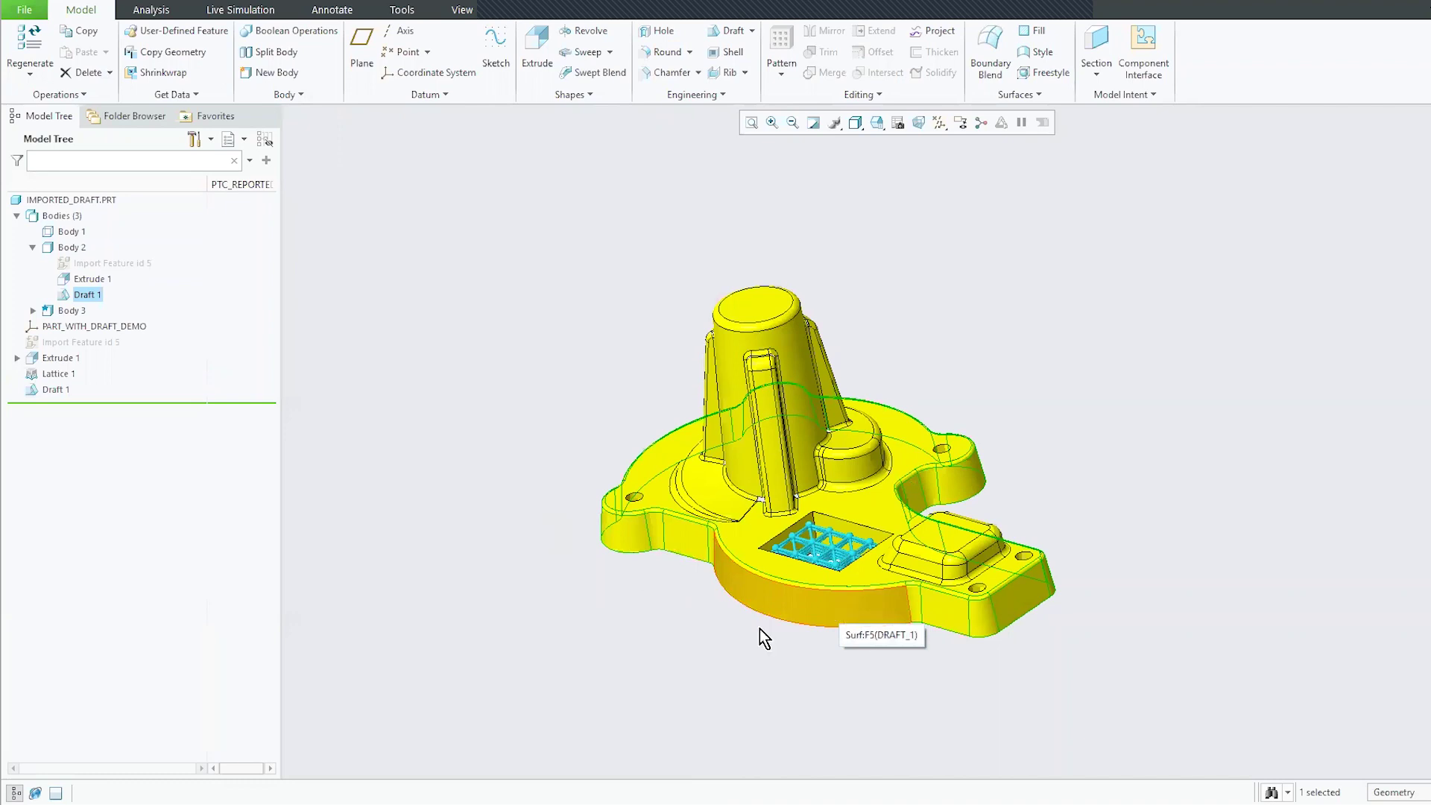
pyautogui.scroll(2, 805, 677)
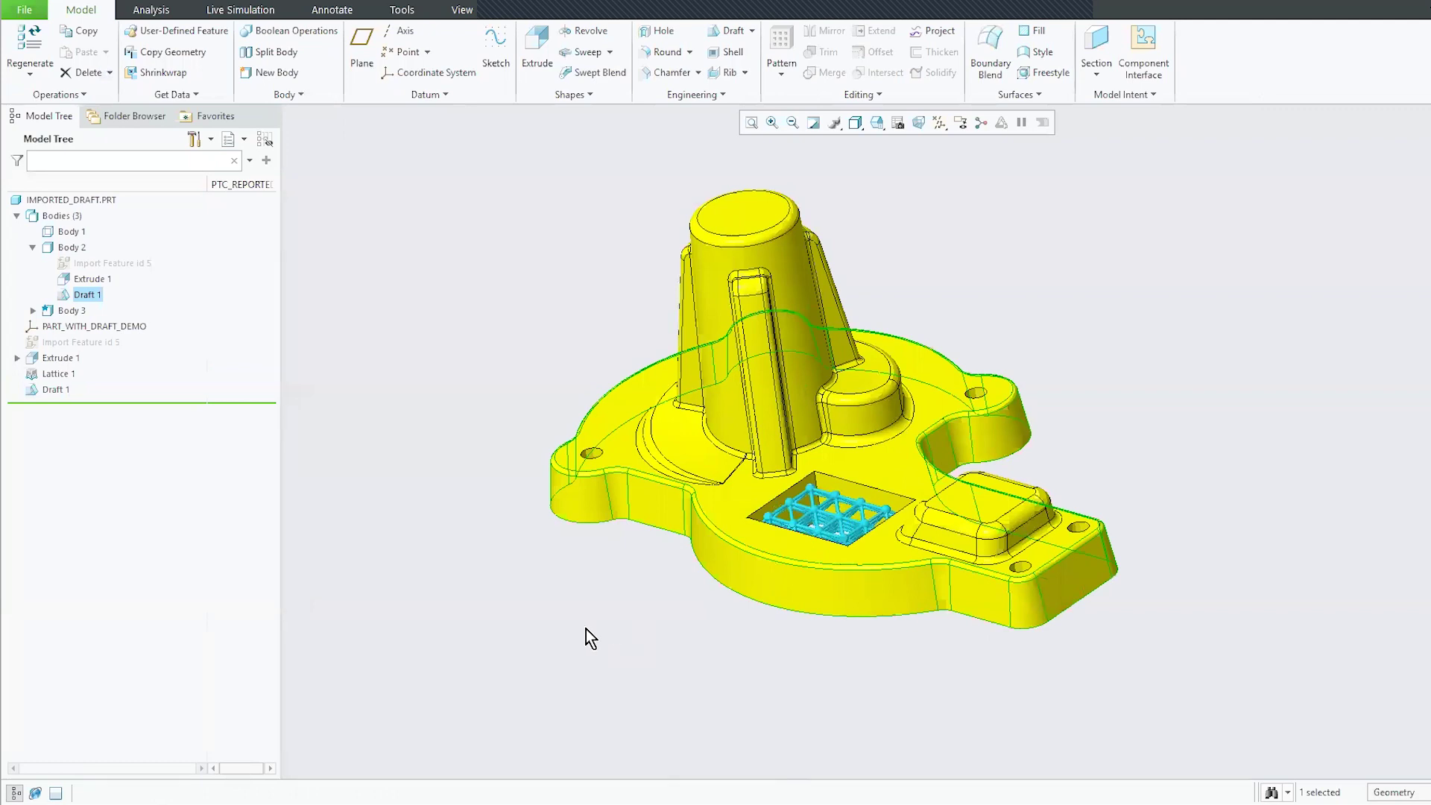
# - Try to draft the tall conical boss's side surface, using the base's upper face as the draft hinge
pyautogui.moveTo(578, 284); pyautogui.dragTo(682, 274, button='middle')
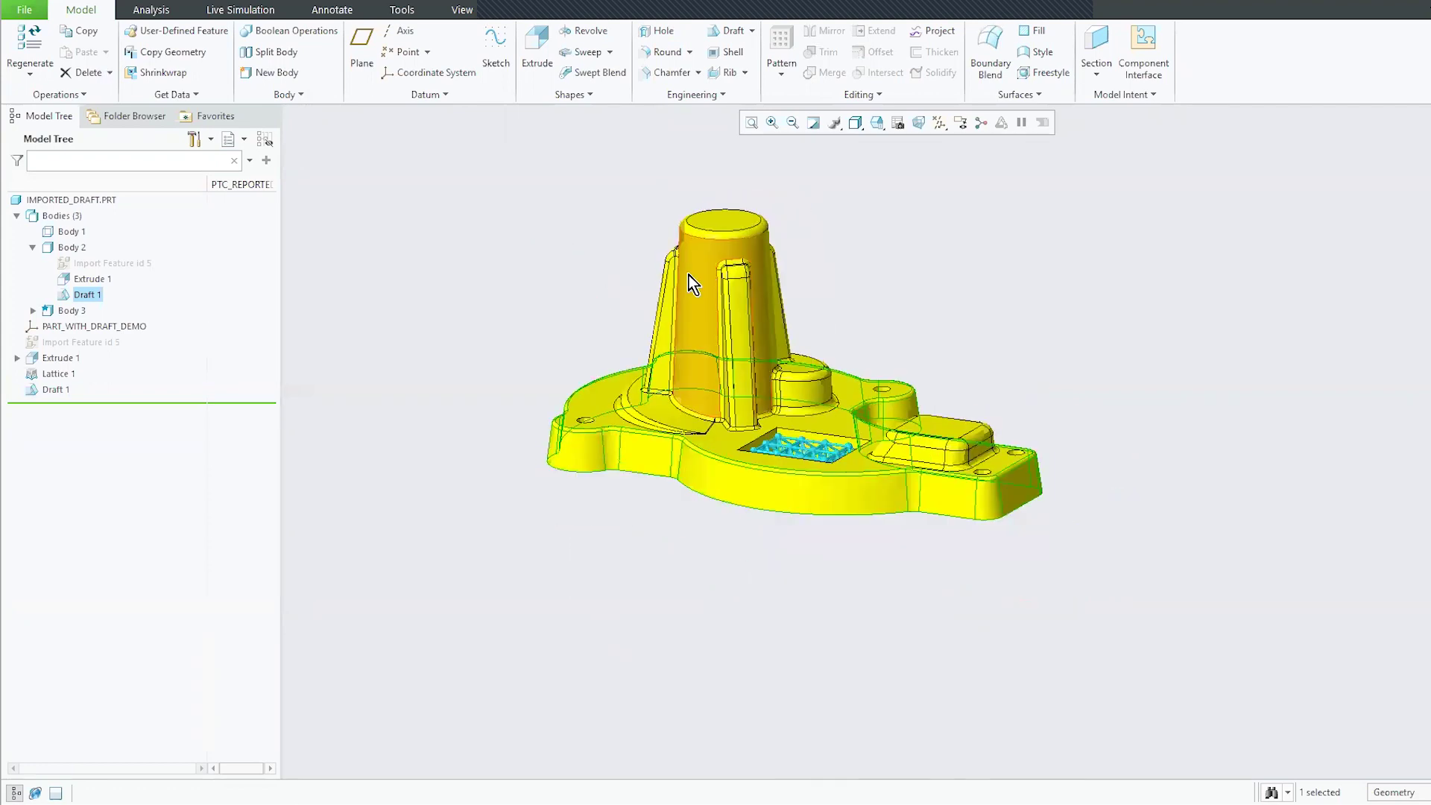
pyautogui.click(731, 32)
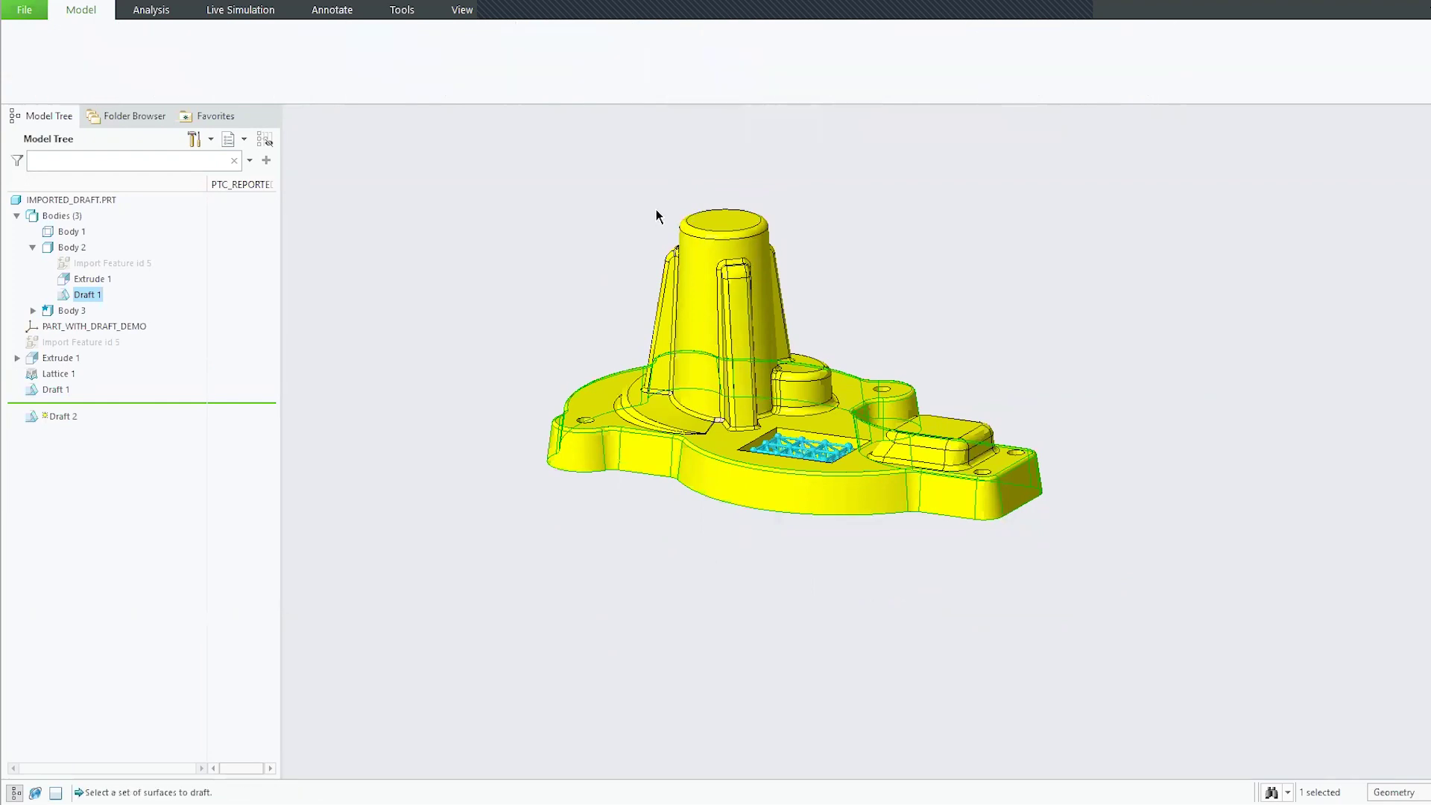
pyautogui.click(709, 295)
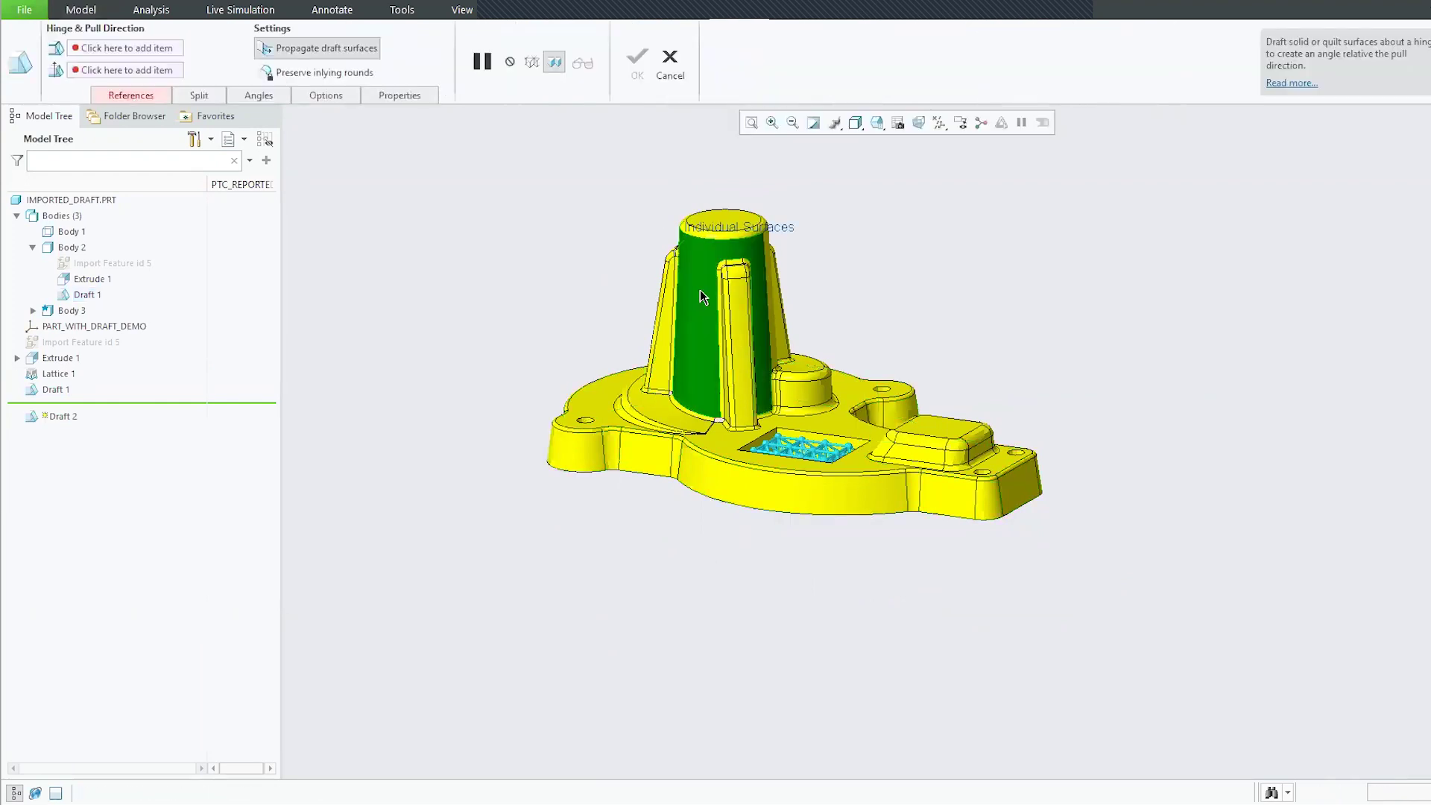
pyautogui.rightClick(540, 292)
pyautogui.click(624, 340)
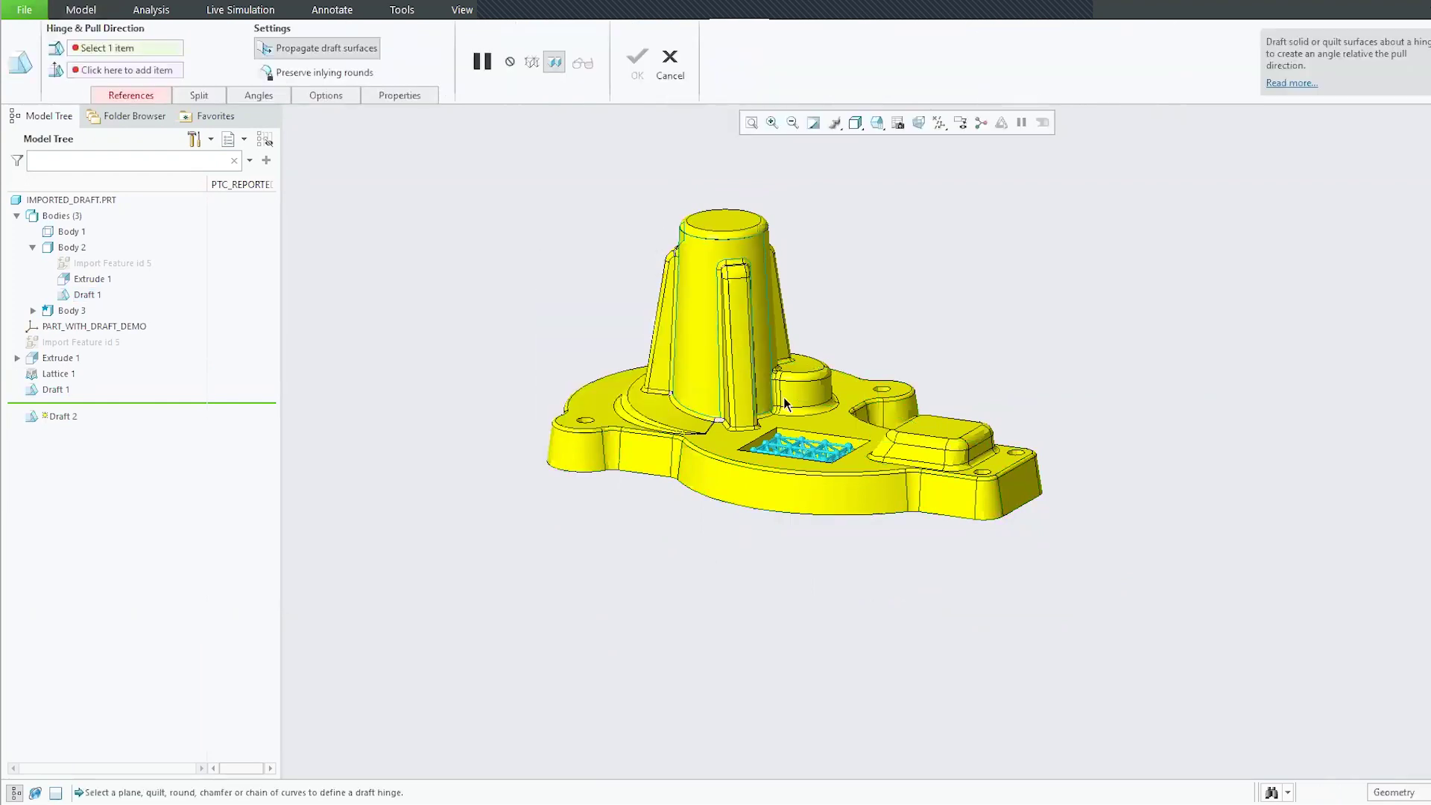
pyautogui.click(833, 420)
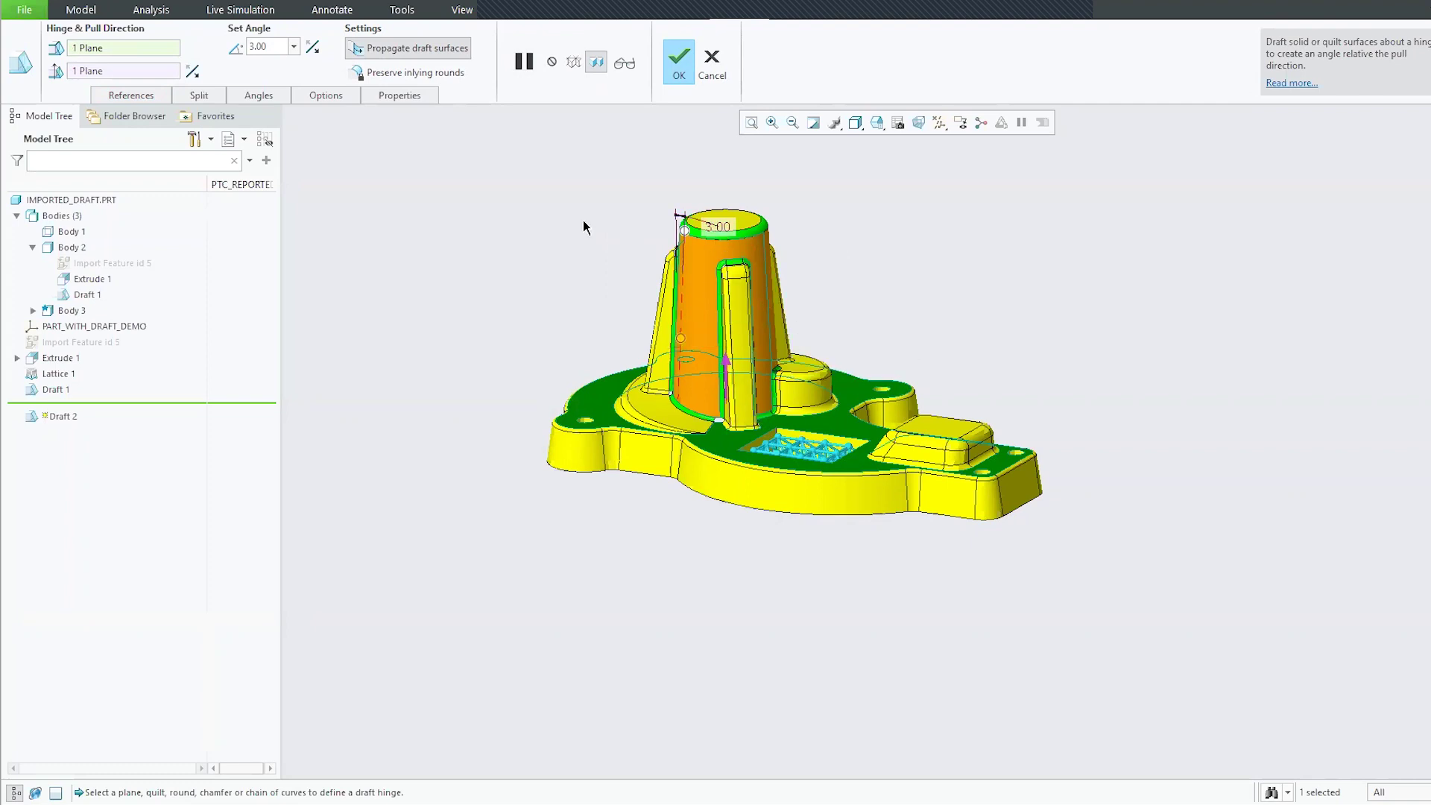
pyautogui.click(714, 57)
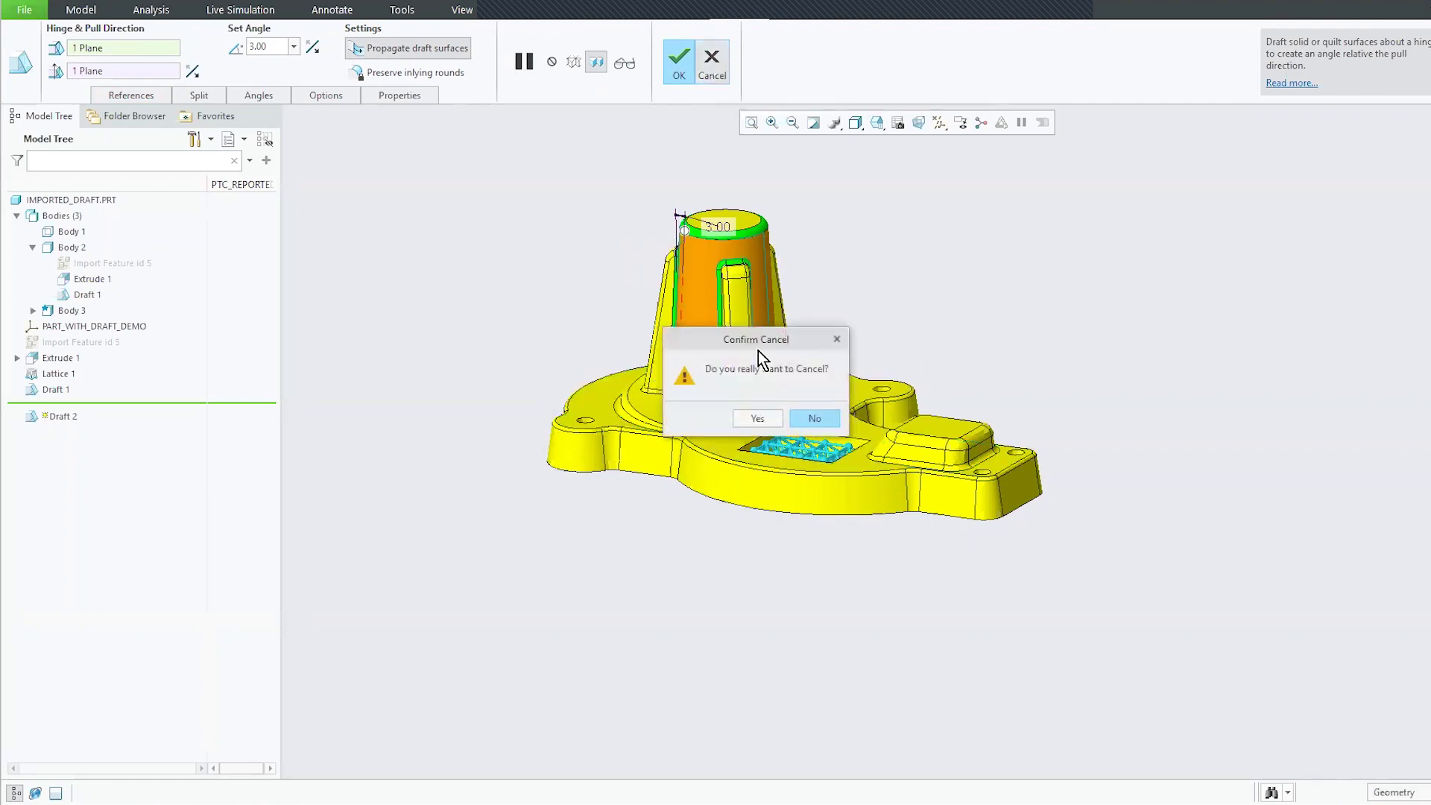
pyautogui.click(756, 419)
# - Select the two opposite long side faces of the small rectangular boss
pyautogui.moveTo(759, 598)
pyautogui.mouseDown(button='middle')
pyautogui.moveTo(802, 597)
pyautogui.moveTo(767, 616)
pyautogui.moveTo(892, 467)
pyautogui.mouseUp(button='middle')
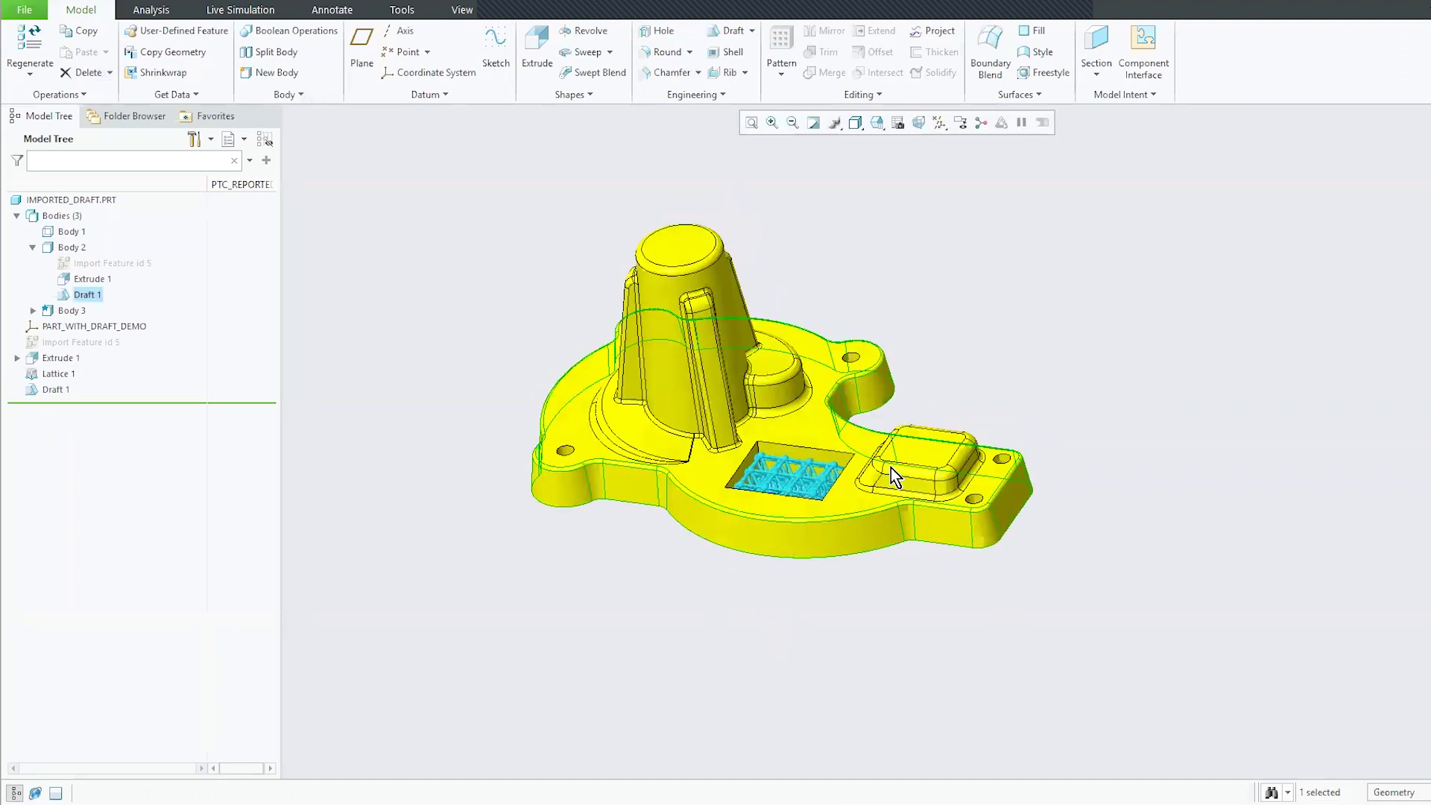
pyautogui.click(932, 404)
pyautogui.scroll(5, 901, 555)
pyautogui.moveTo(893, 463)
pyautogui.mouseDown(button='middle')
pyautogui.moveTo(839, 395)
pyautogui.moveTo(931, 458)
pyautogui.mouseUp(button='middle')
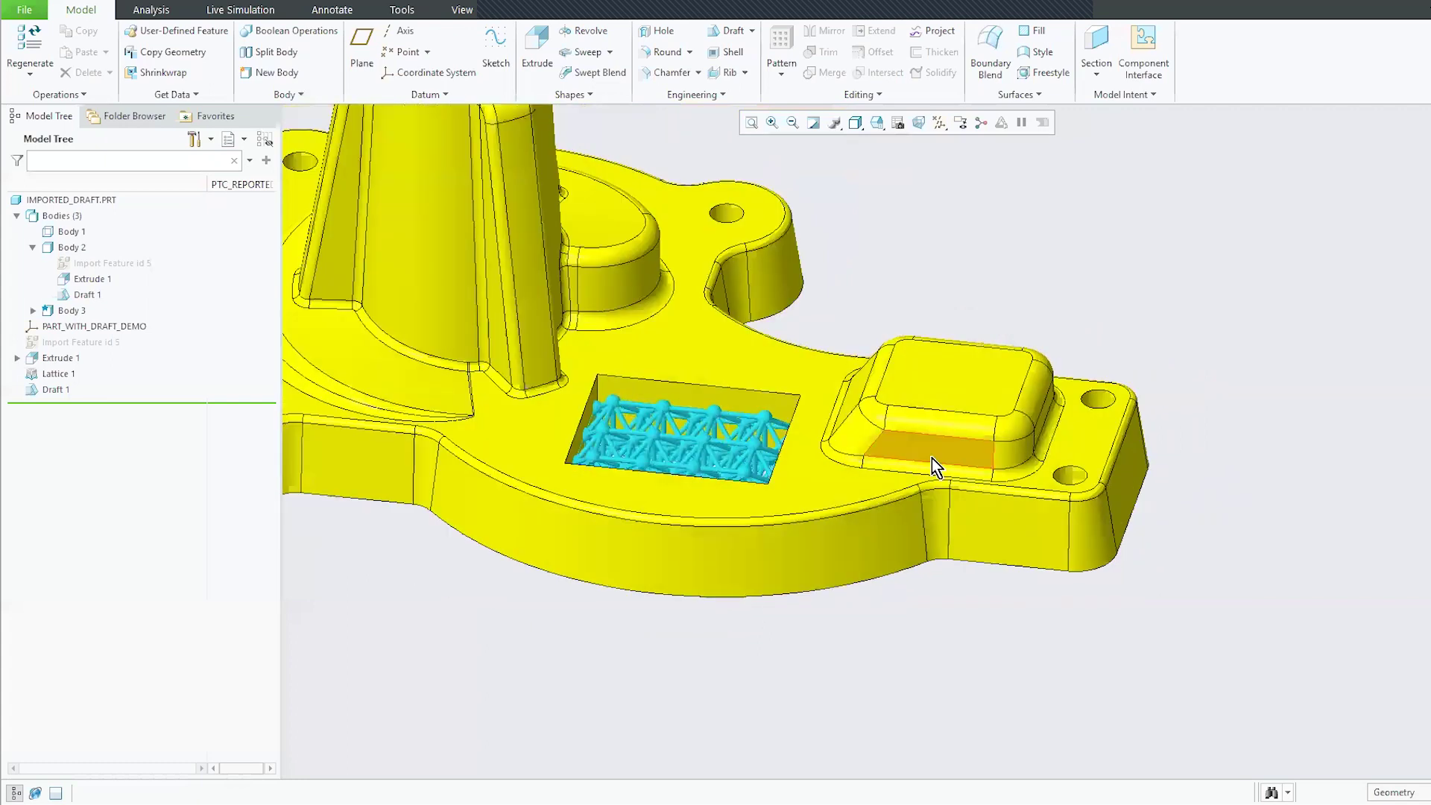
pyautogui.moveTo(860, 466)
pyautogui.mouseDown(button='middle')
pyautogui.moveTo(830, 485)
pyautogui.moveTo(1000, 459)
pyautogui.moveTo(1039, 428)
pyautogui.mouseUp(button='middle')
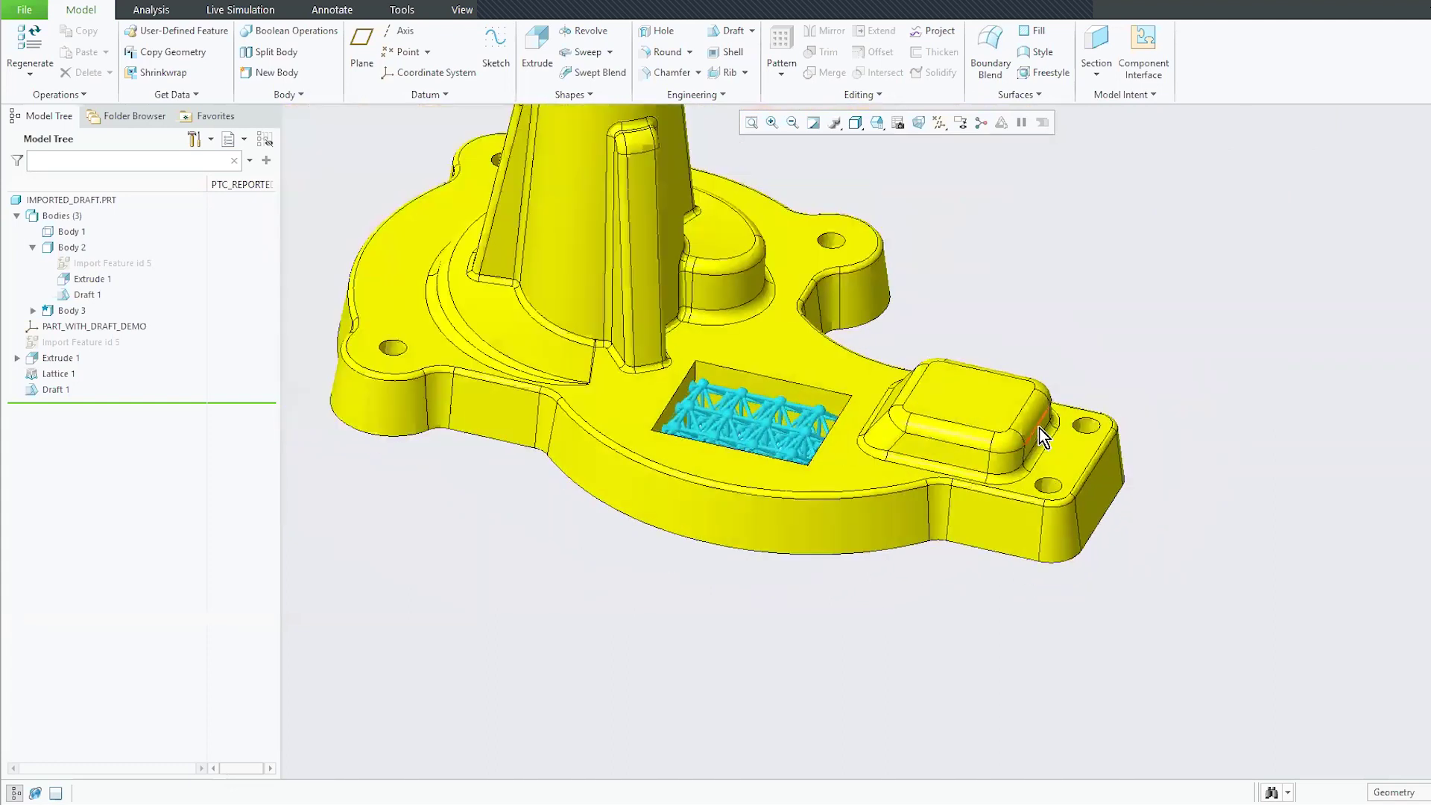
pyautogui.moveTo(973, 562)
pyautogui.mouseDown(button='middle')
pyautogui.moveTo(999, 531)
pyautogui.moveTo(999, 544)
pyautogui.moveTo(954, 529)
pyautogui.moveTo(913, 463)
pyautogui.mouseUp(button='middle')
pyautogui.scroll(2, 892, 462)
pyautogui.scroll(-3, 892, 467)
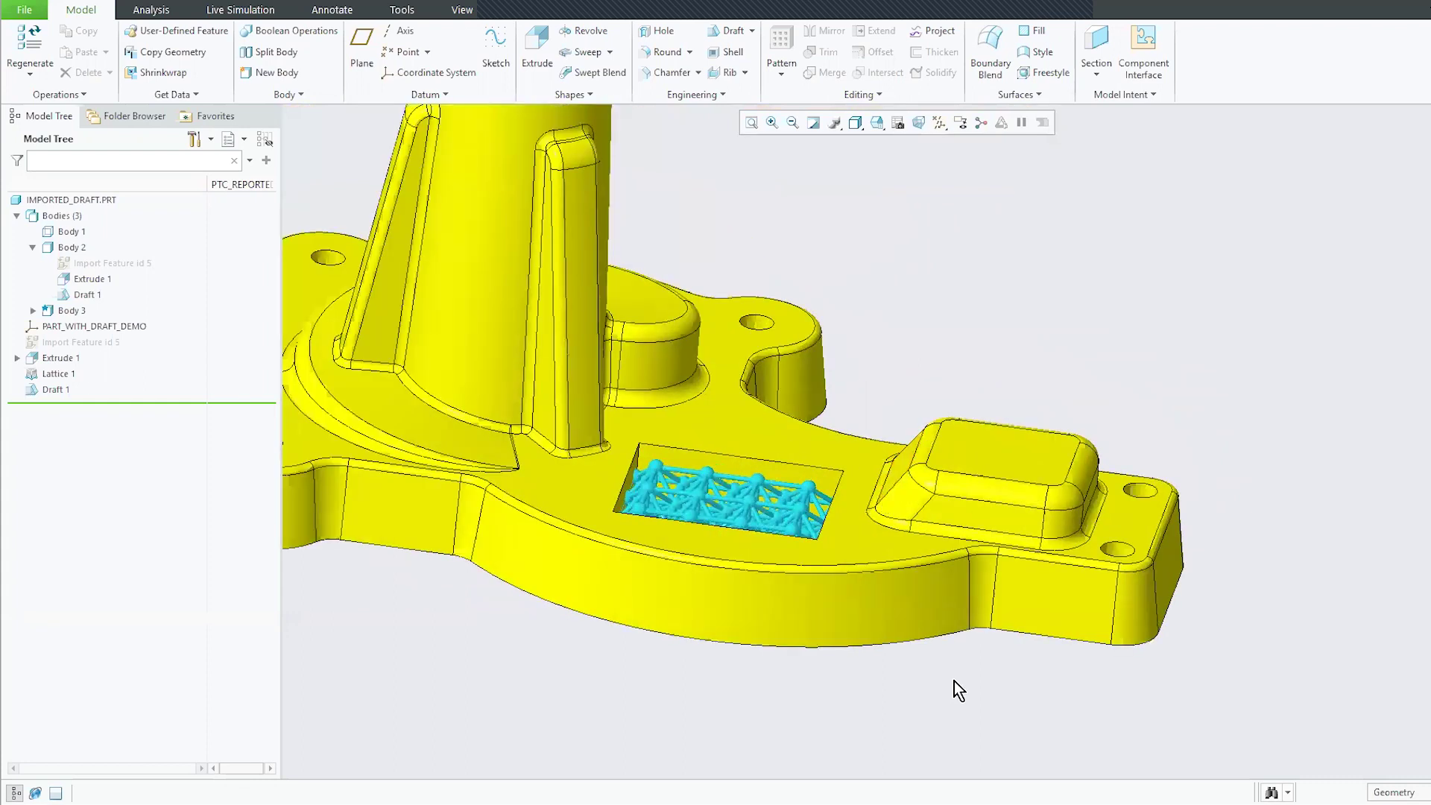
pyautogui.scroll(-1, 938, 673)
pyautogui.click(994, 468)
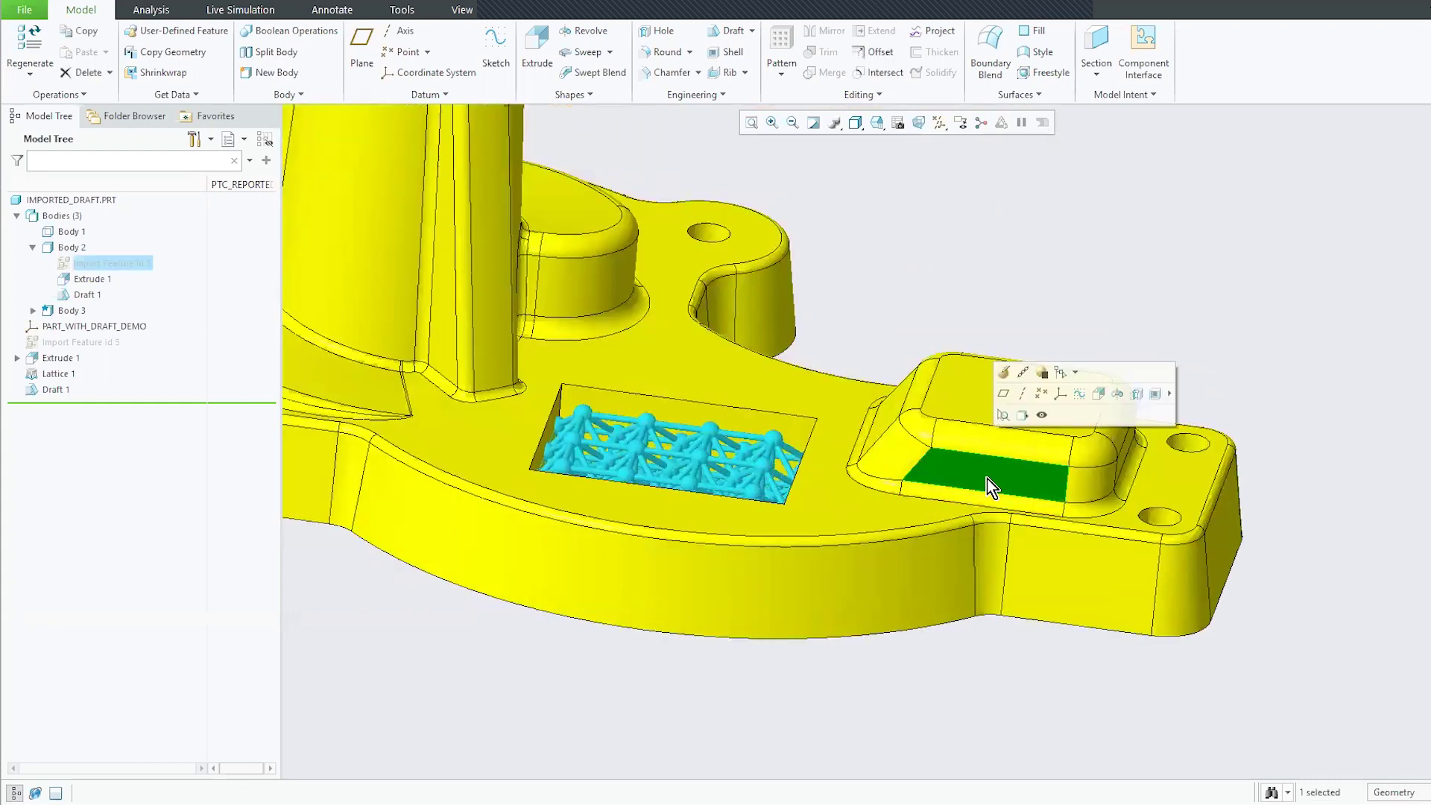
pyautogui.moveTo(862, 605); pyautogui.dragTo(1064, 432, button='middle')
pyautogui.keyDown('ctrl'); pyautogui.click(1085, 395); pyautogui.keyUp('ctrl')
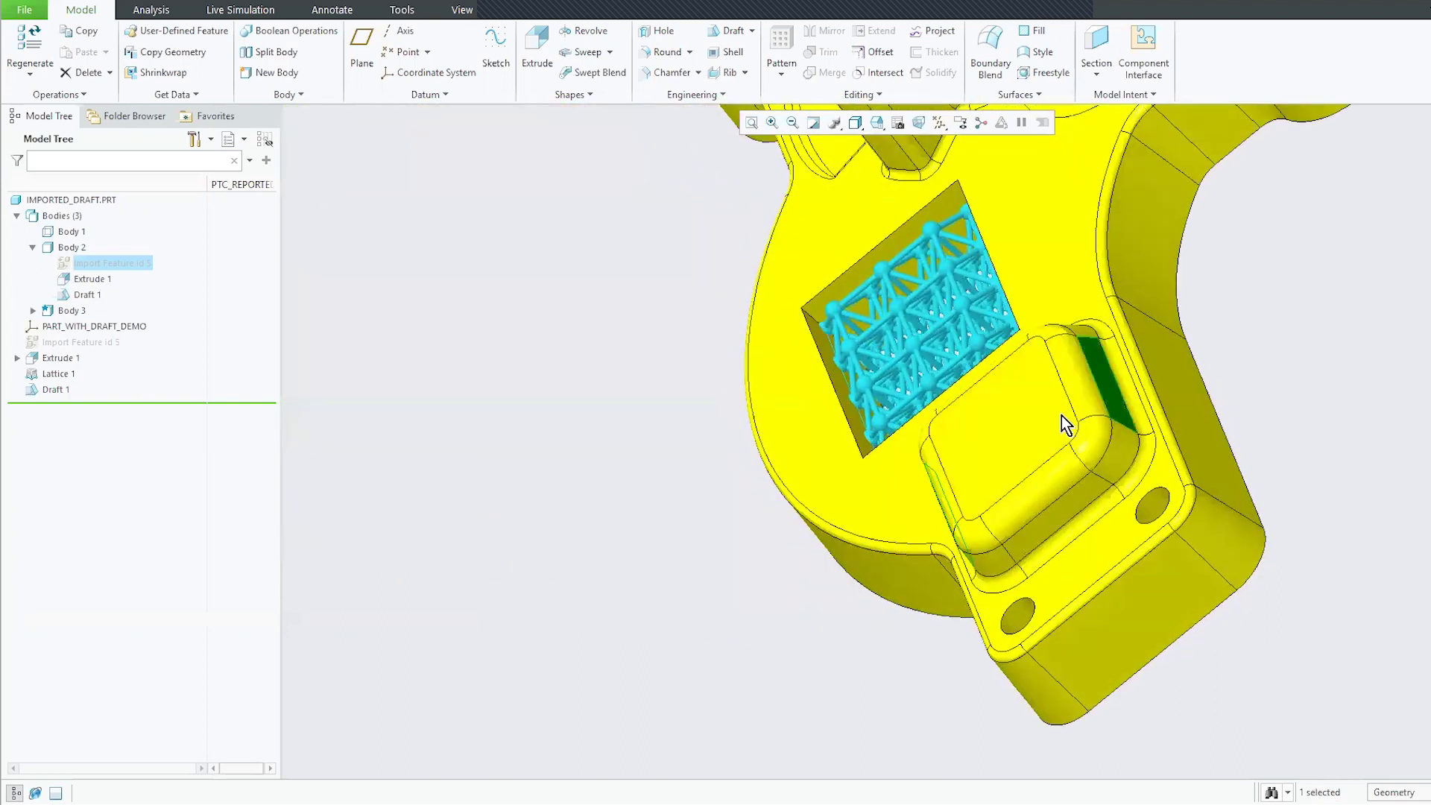
pyautogui.moveTo(884, 697); pyautogui.dragTo(968, 639, button='middle')
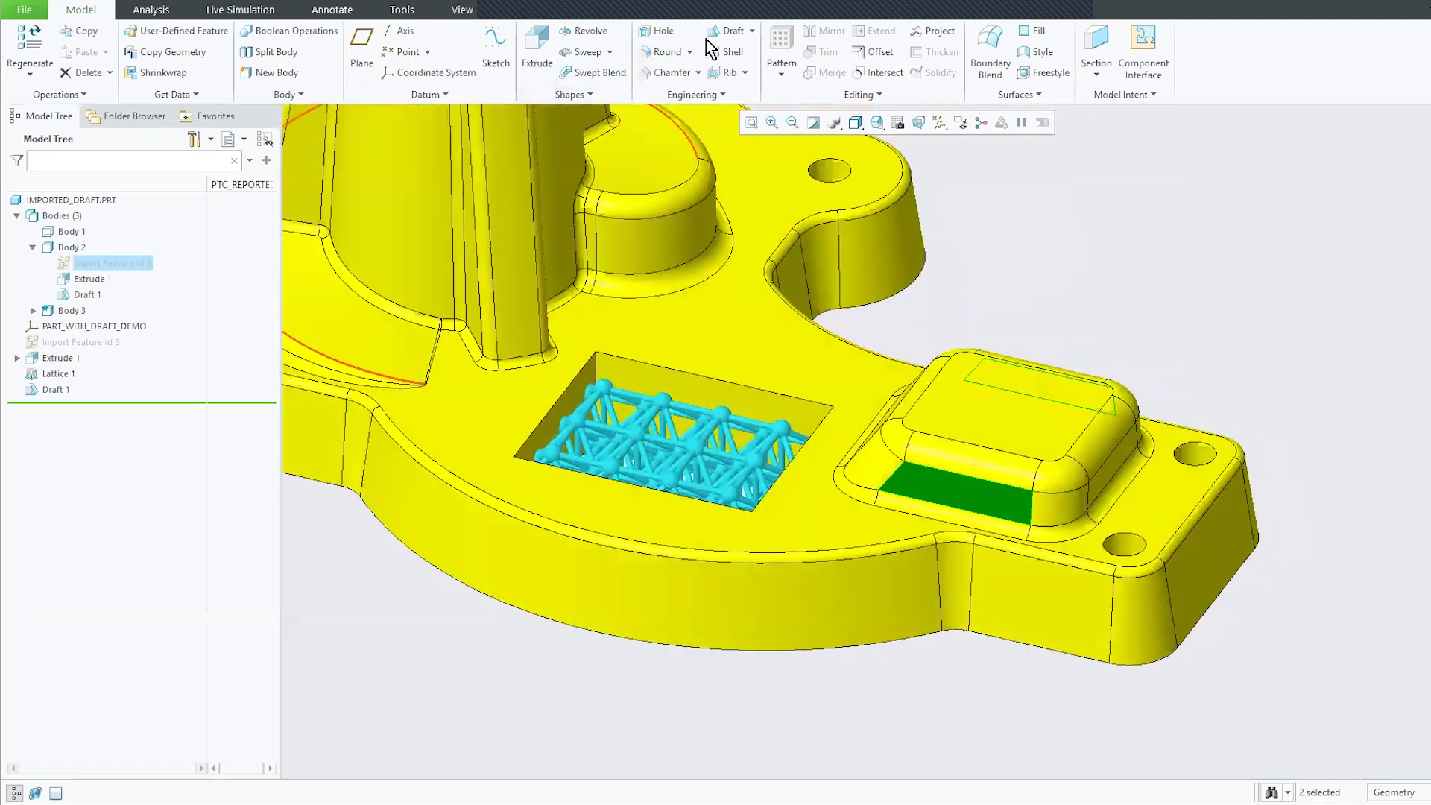
# - Start a draft on the two selected boss faces, picking the boss's long side face as the draft hinge
pyautogui.click(732, 33)
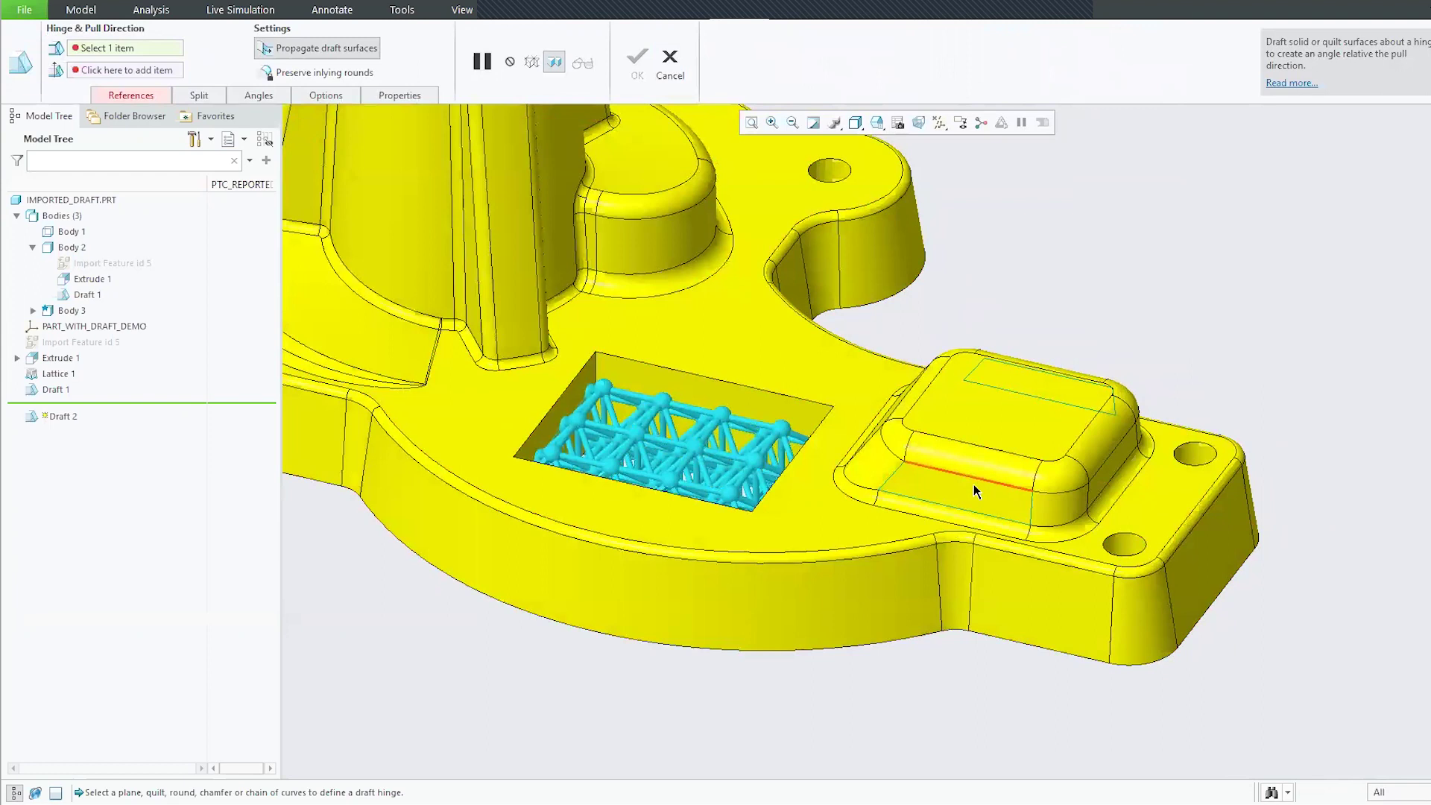
pyautogui.click(975, 491)
pyautogui.click(965, 409)
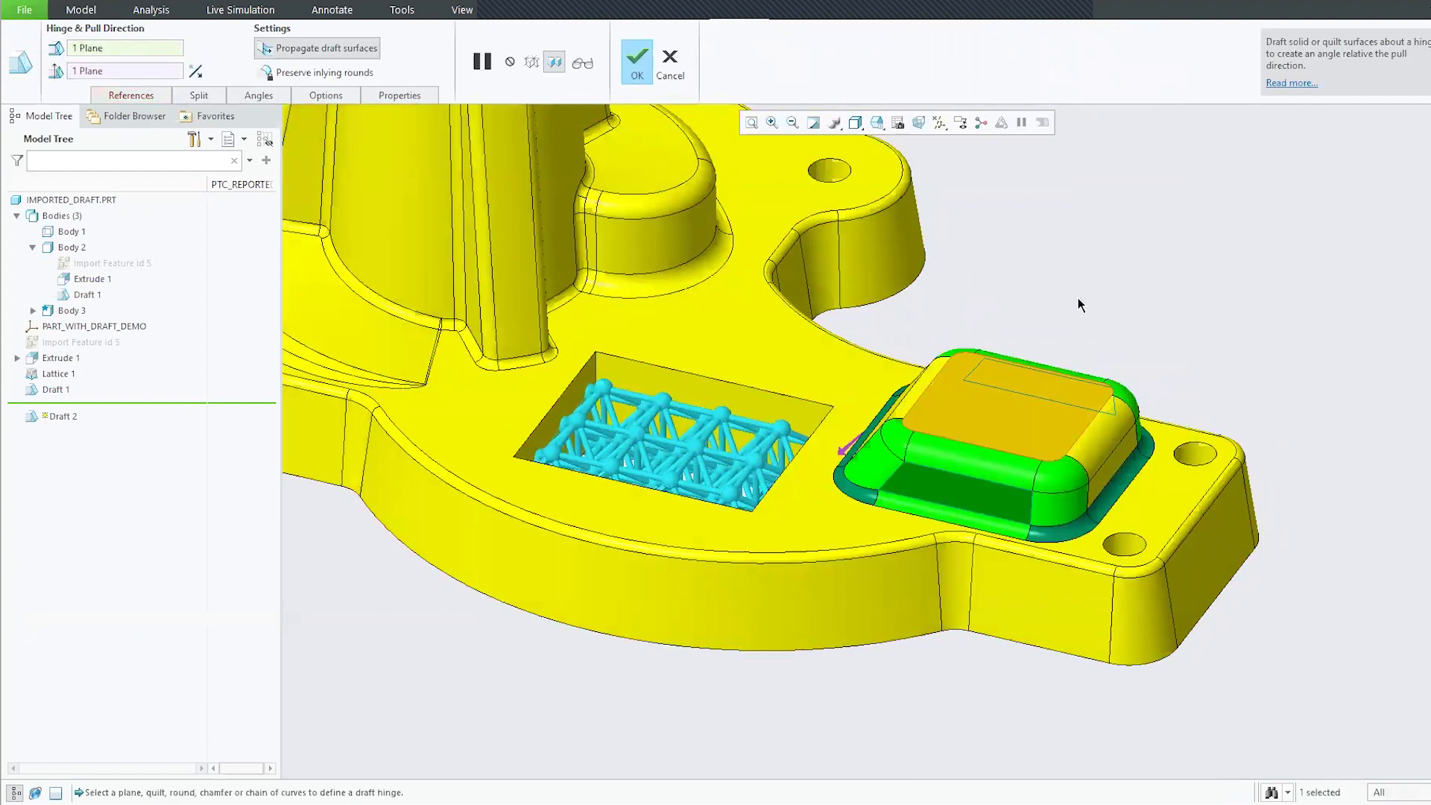
pyautogui.moveTo(1010, 335); pyautogui.dragTo(1152, 305, button='middle')
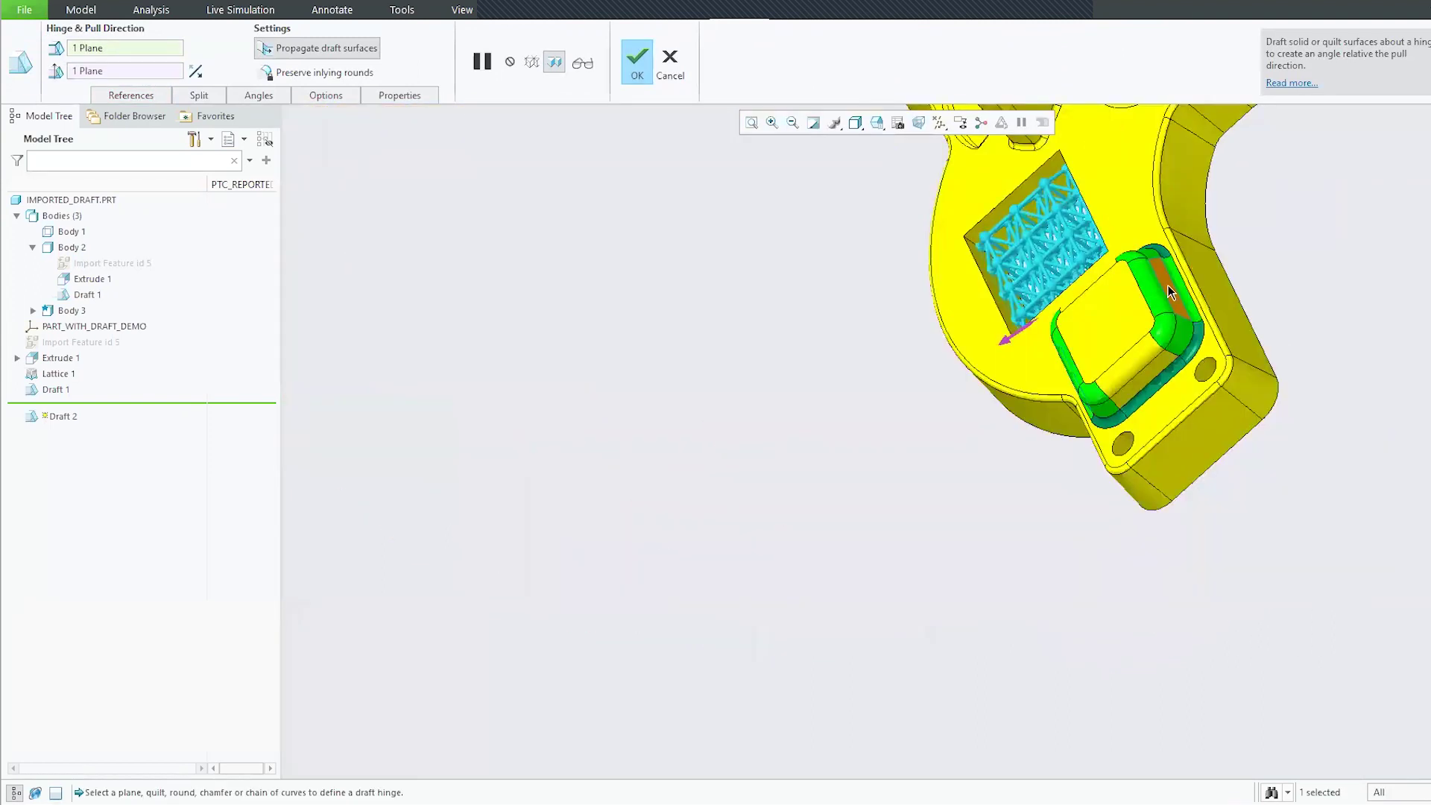
# - Replace the draft hinge reference with the base's upper face
pyautogui.click(114, 97)
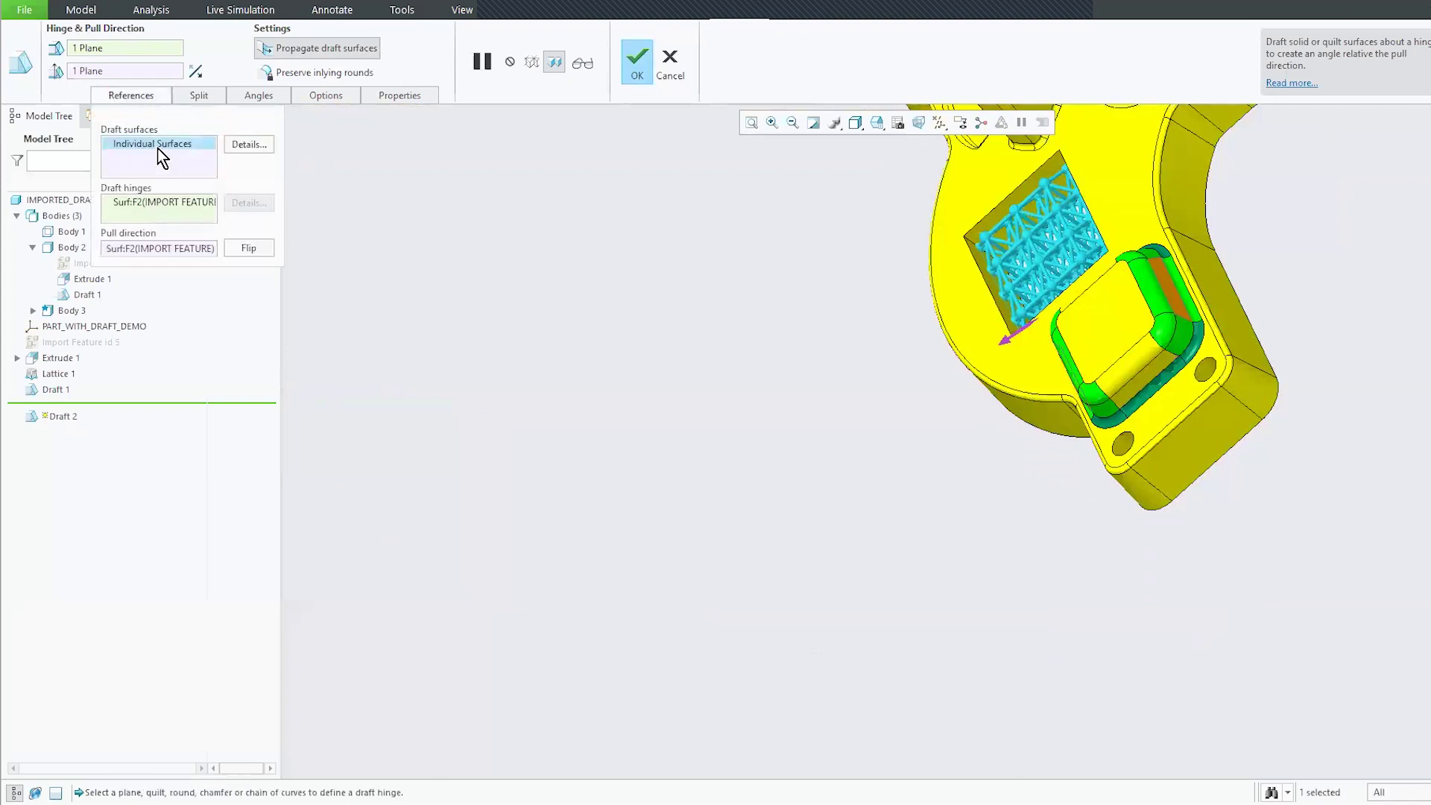
pyautogui.rightClick(152, 201)
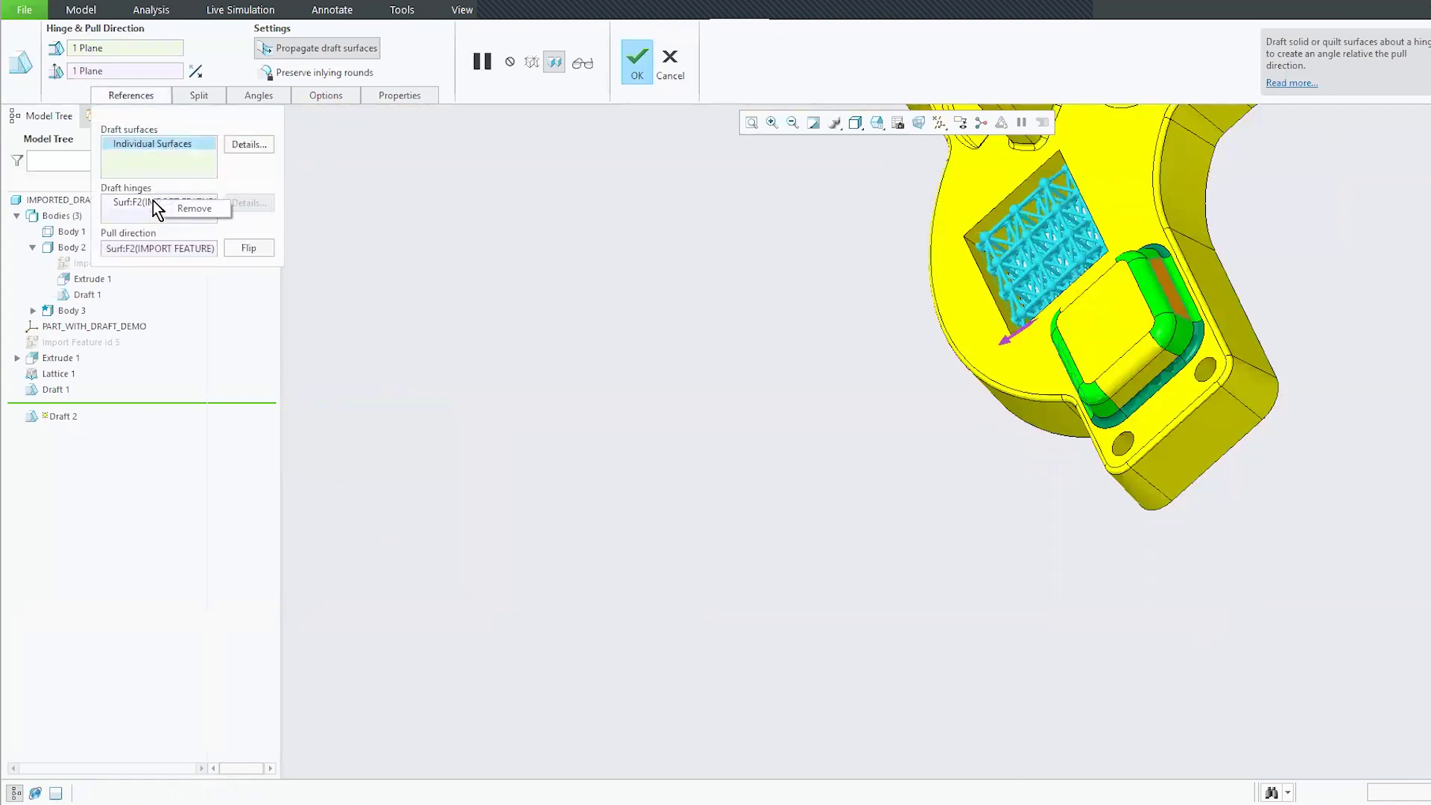
pyautogui.click(194, 205)
pyautogui.click(122, 166)
pyautogui.click(1171, 293)
pyautogui.moveTo(897, 517); pyautogui.dragTo(872, 578, button='middle')
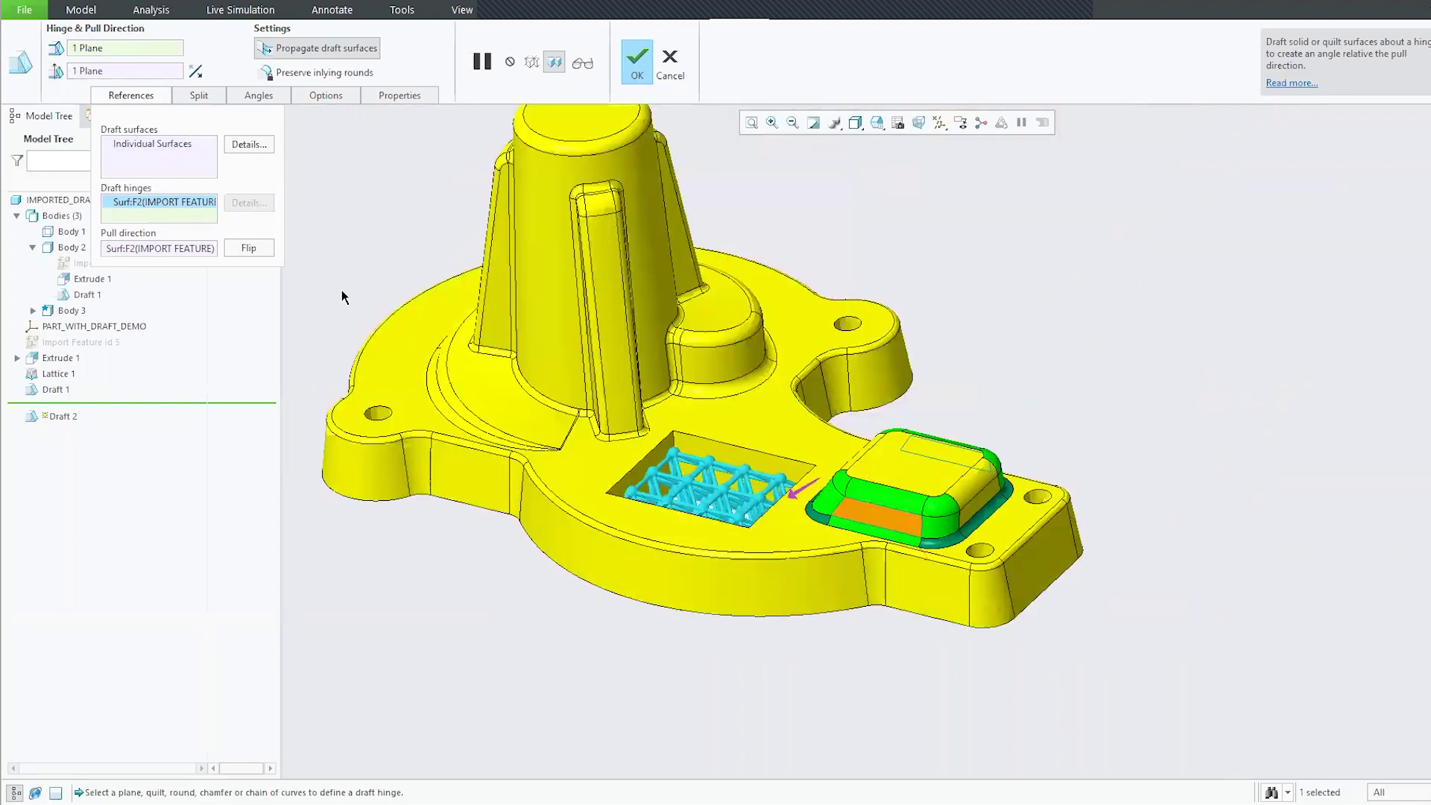
pyautogui.rightClick(175, 203)
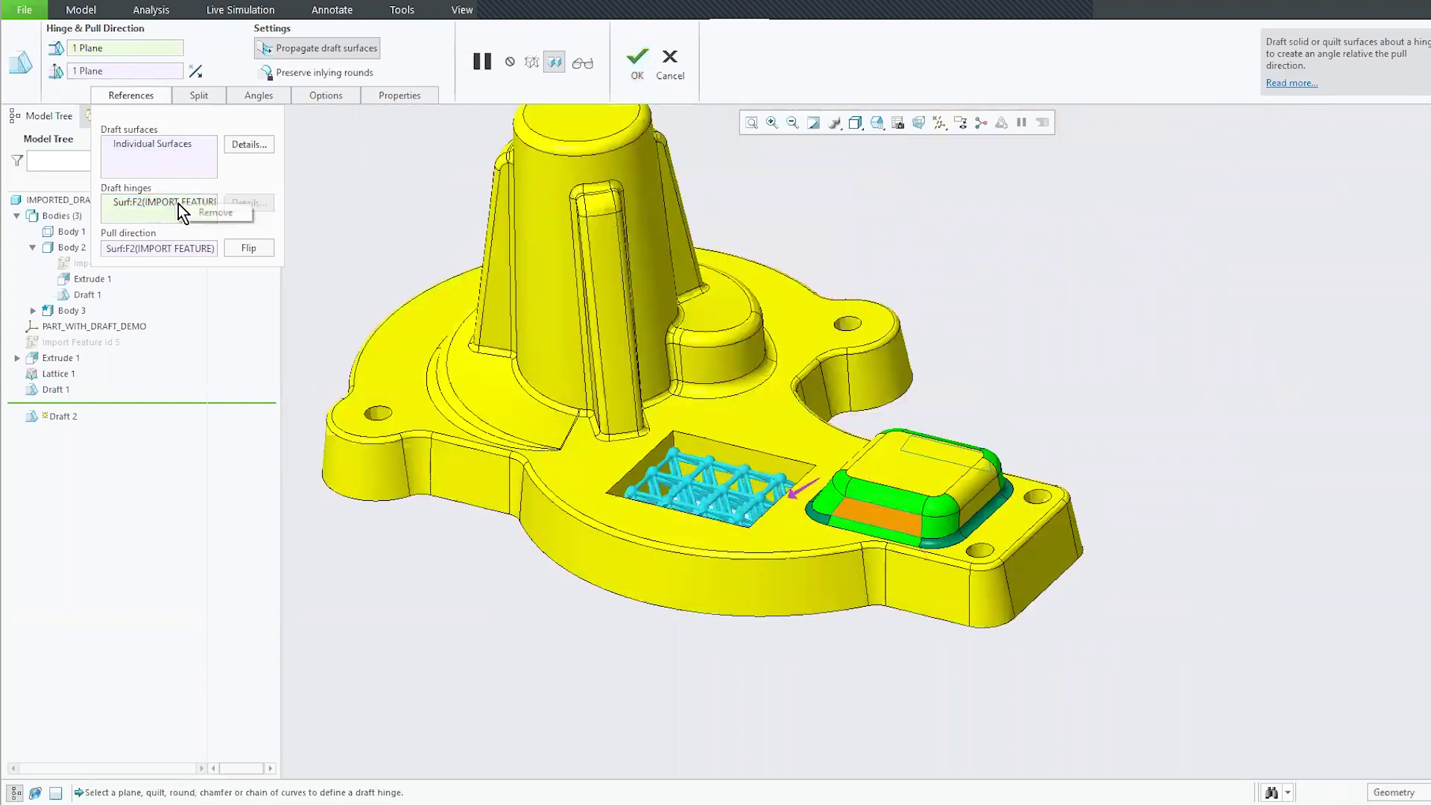
pyautogui.click(216, 213)
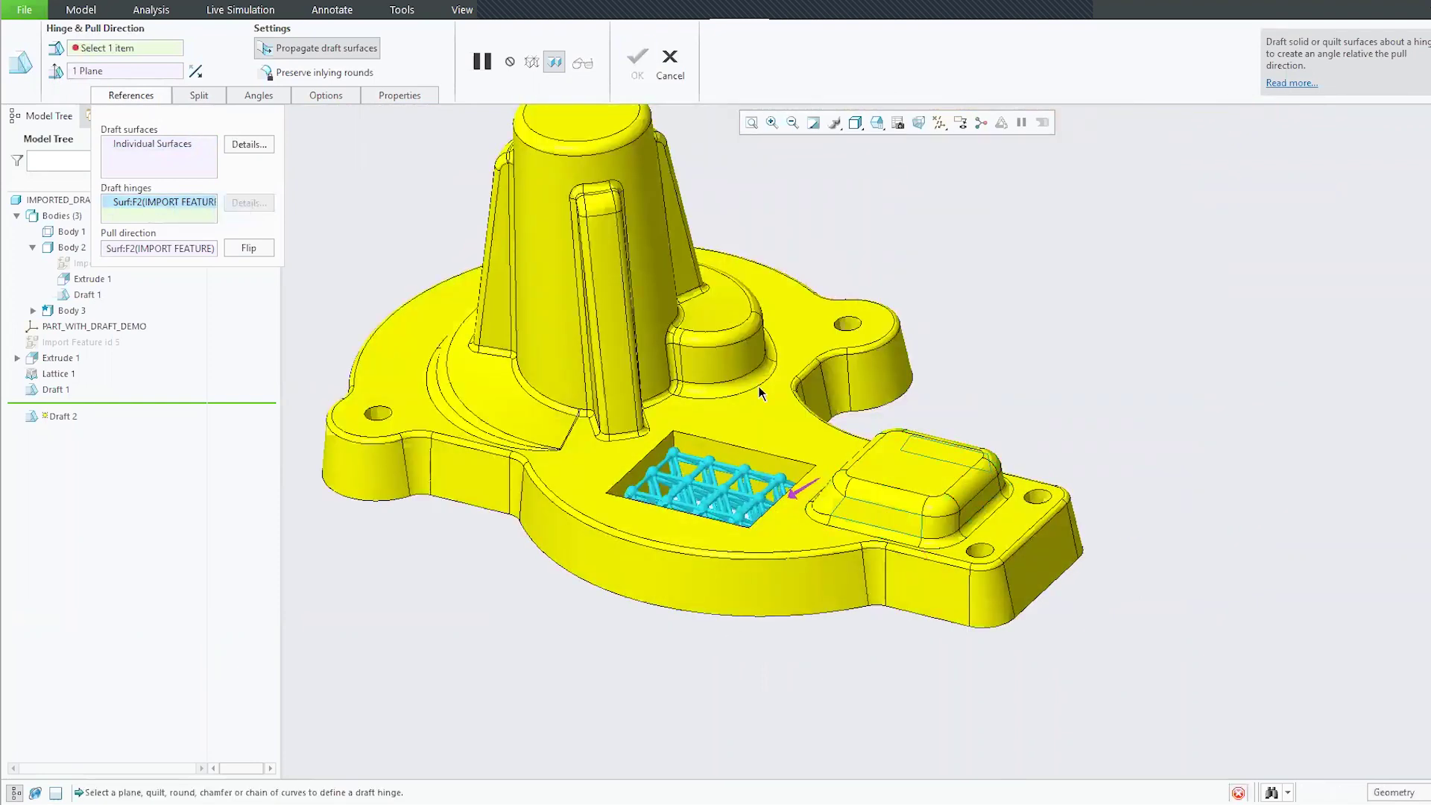
pyautogui.click(769, 431)
pyautogui.moveTo(853, 661); pyautogui.dragTo(745, 671, button='middle')
# - Clear the draft surfaces and reselect the long side face of the small rectangular boss as the draft surface
pyautogui.click(153, 142)
pyautogui.rightClick(154, 142)
pyautogui.click(180, 154)
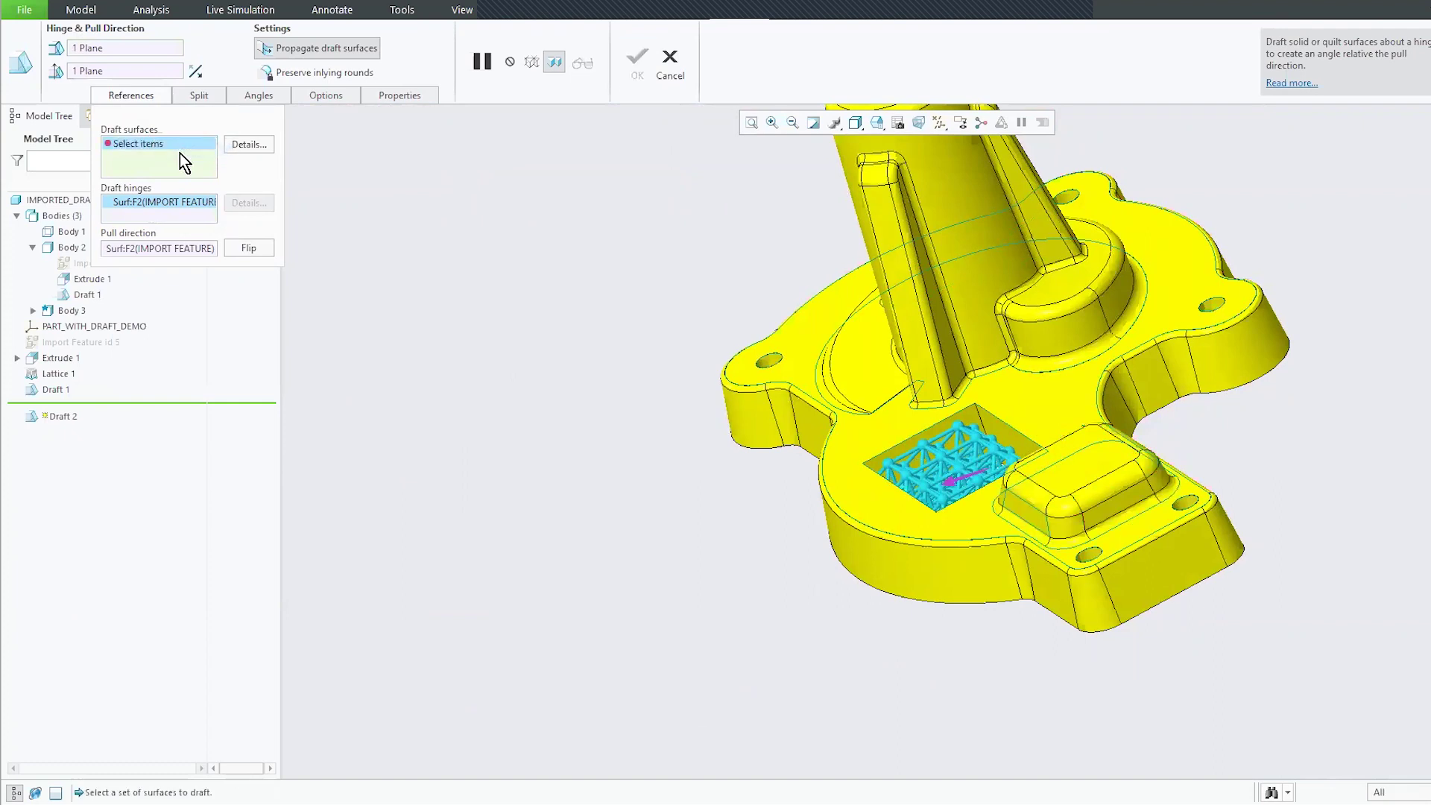
pyautogui.click(1027, 516)
pyautogui.moveTo(872, 647); pyautogui.dragTo(969, 600, button='middle')
pyautogui.keyDown('shift'); pyautogui.moveTo(1160, 445); pyautogui.dragTo(1057, 503, button='middle'); pyautogui.keyUp('shift')
pyautogui.scroll(-3, 1057, 503)
pyautogui.click(1084, 500)
pyautogui.moveTo(661, 604); pyautogui.dragTo(858, 455, button='middle')
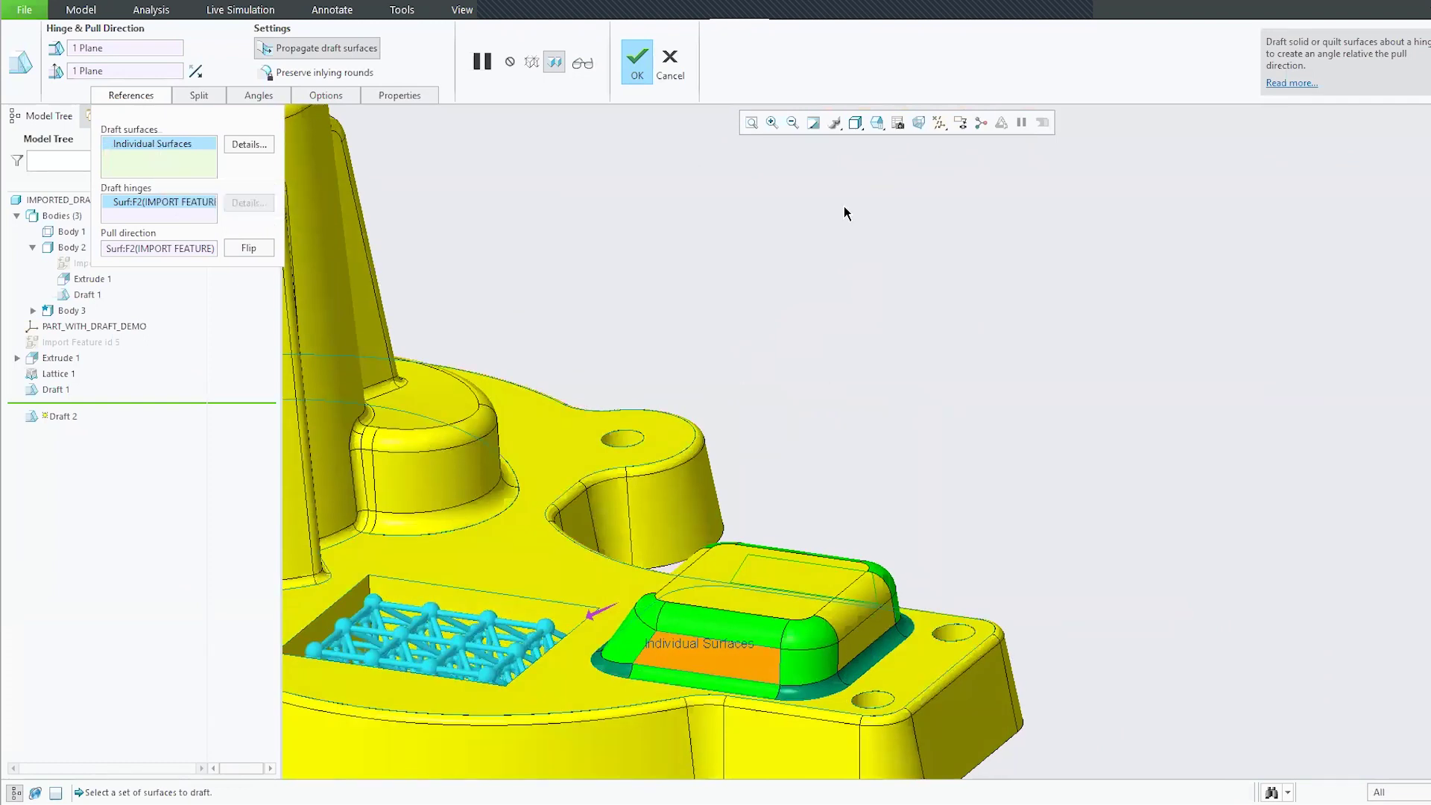
# - Remove the draft hinge and pull direction references from the draft
pyautogui.rightClick(149, 199)
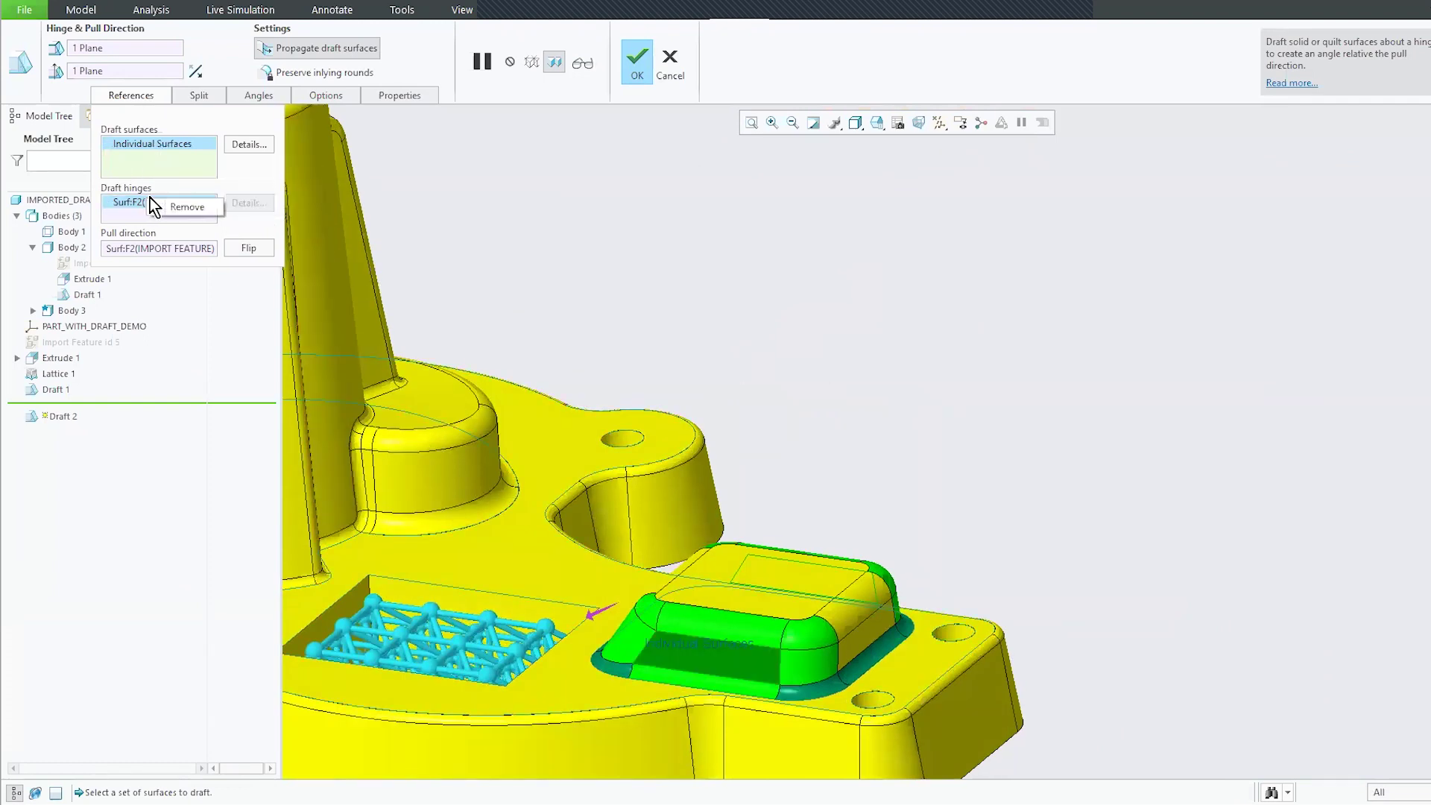
pyautogui.click(179, 209)
pyautogui.rightClick(168, 246)
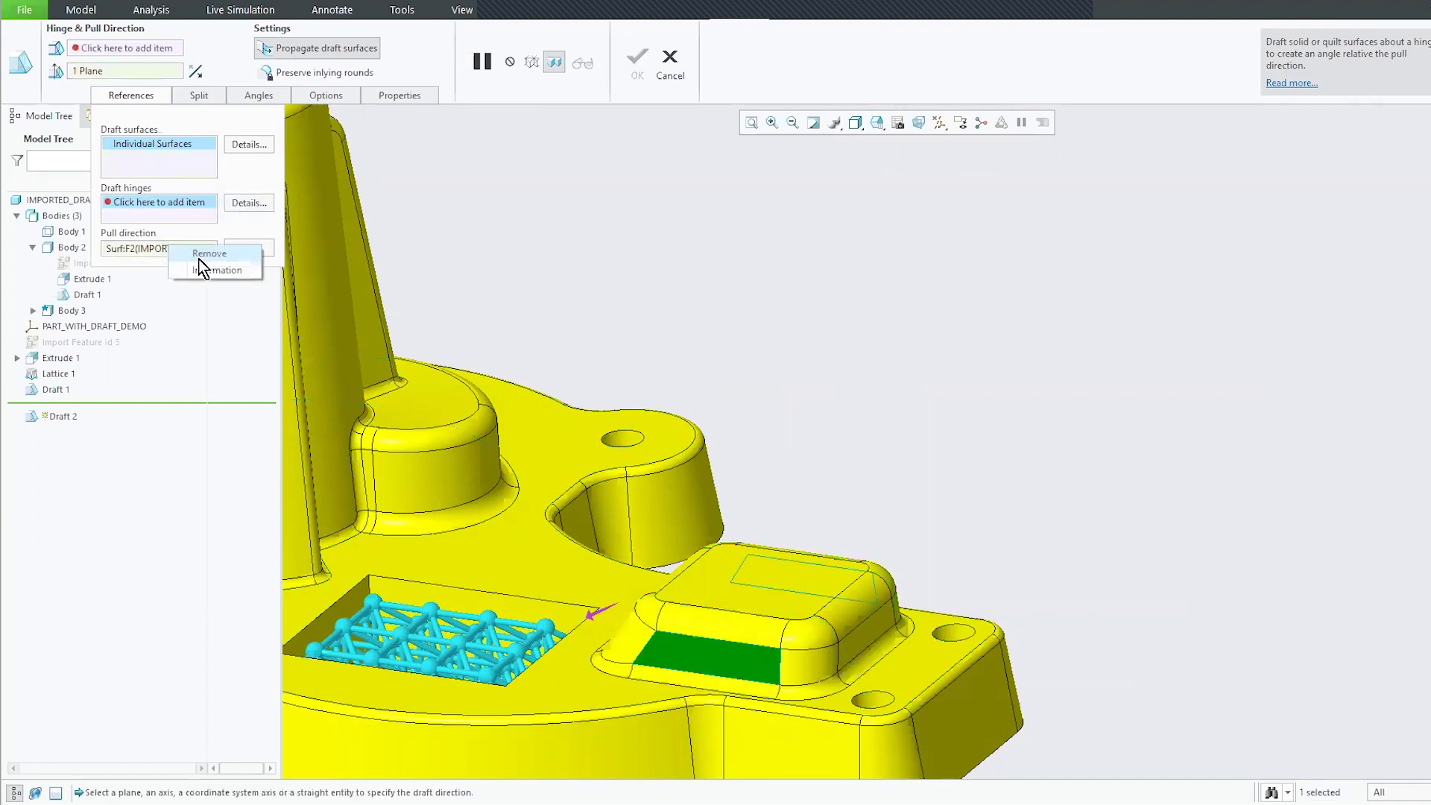
pyautogui.click(224, 251)
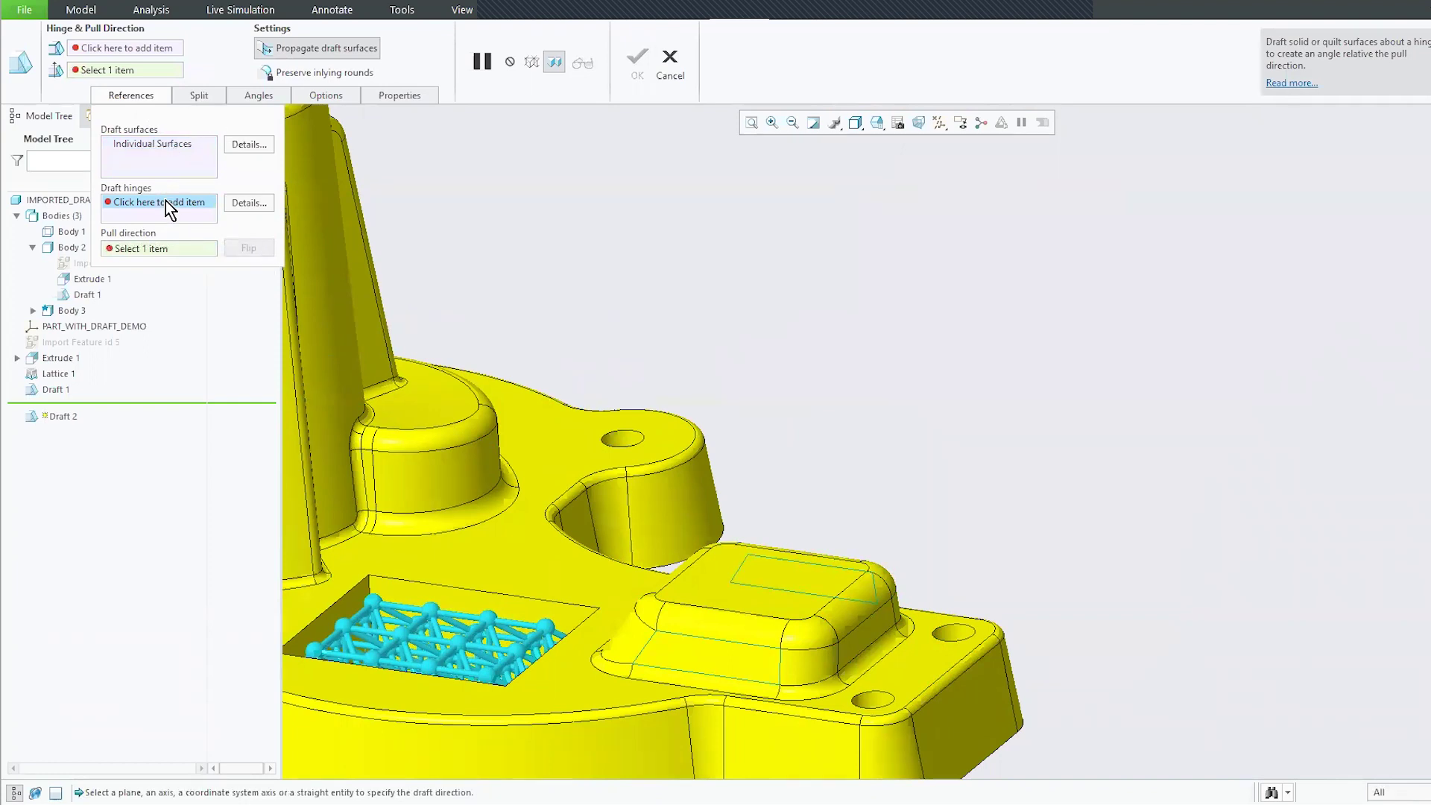
# - Set the base's upper face as the draft hinge for the small boss draft
pyautogui.click(164, 149)
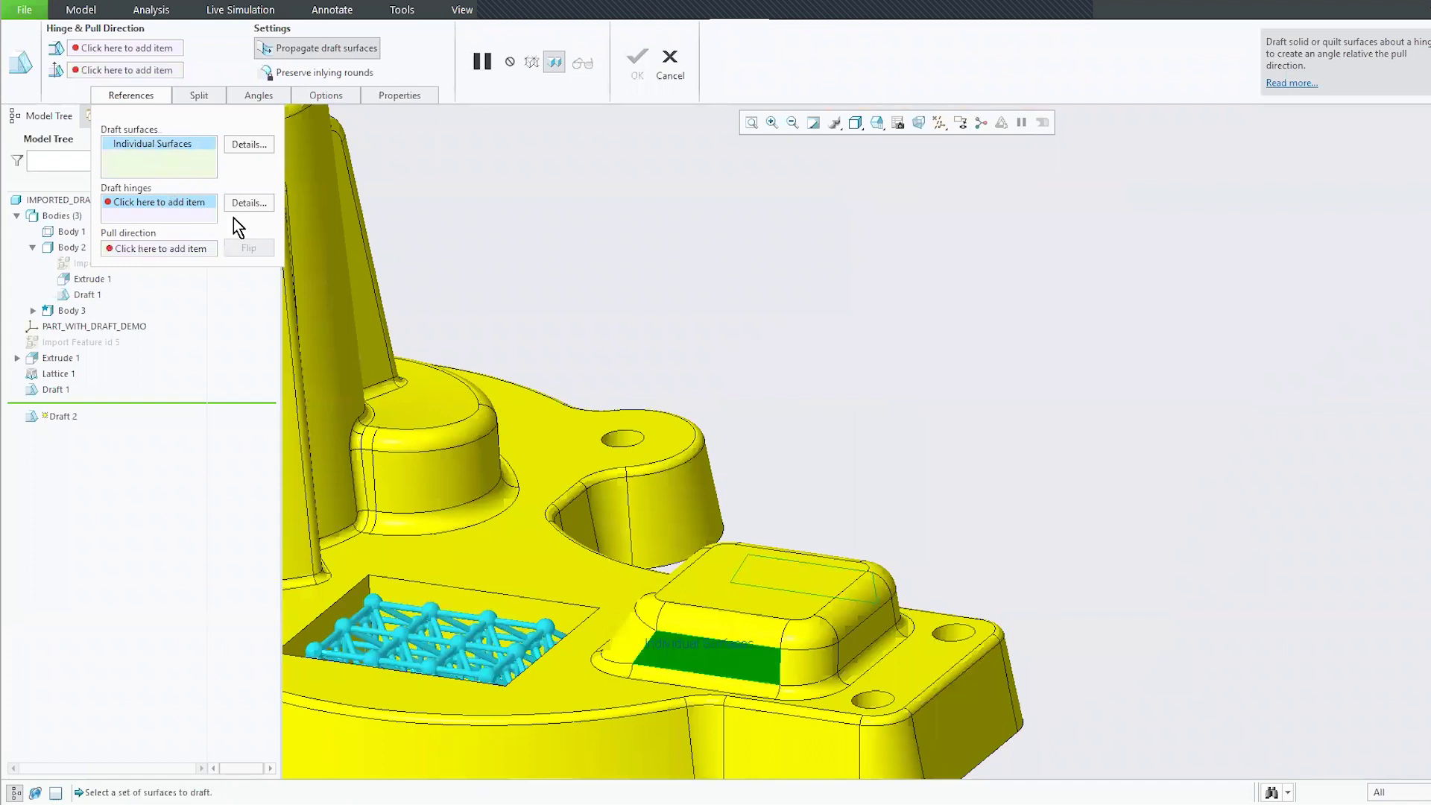
pyautogui.moveTo(853, 441); pyautogui.dragTo(841, 468, button='middle')
pyautogui.hotkey('ctrl', 'd')
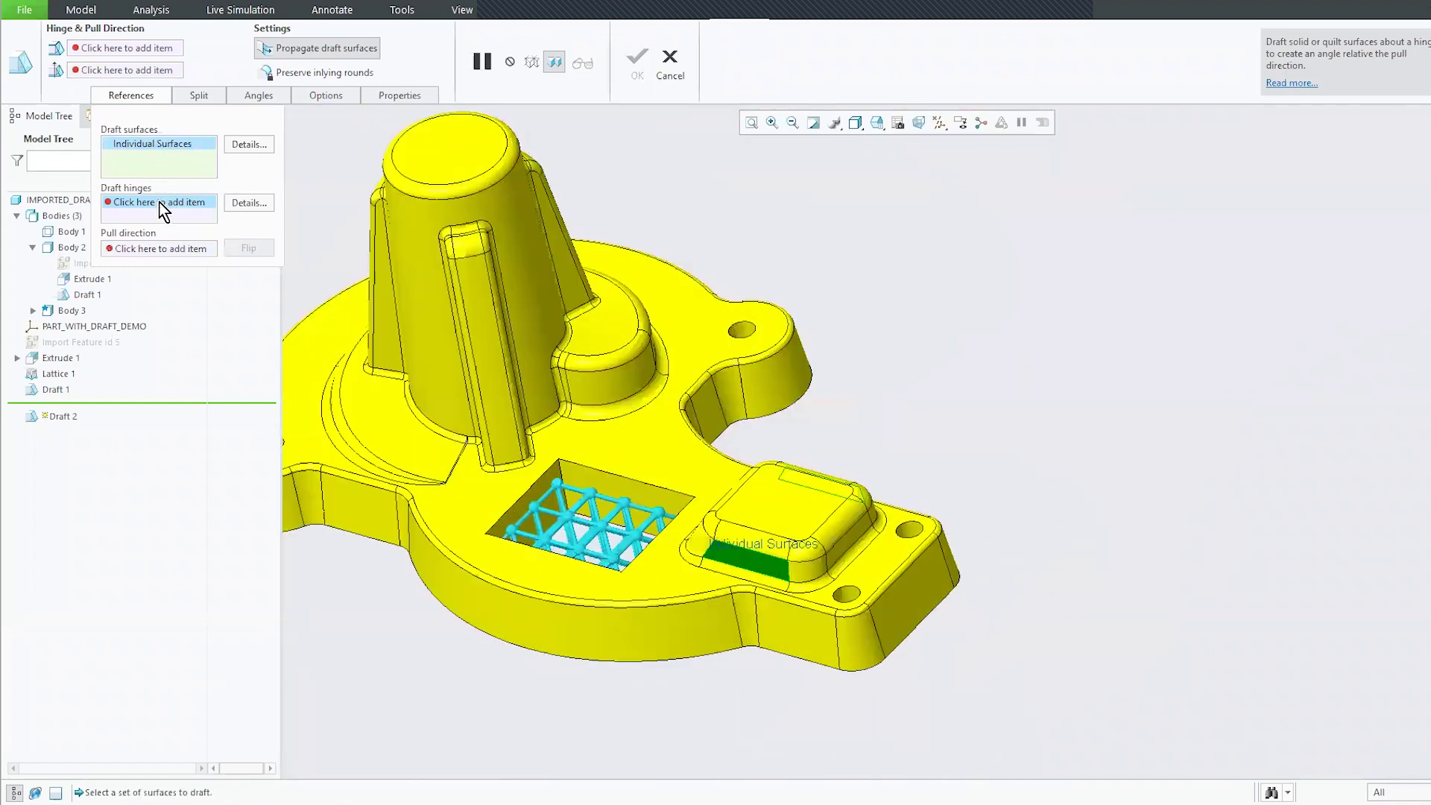
pyautogui.click(159, 210)
pyautogui.click(164, 212)
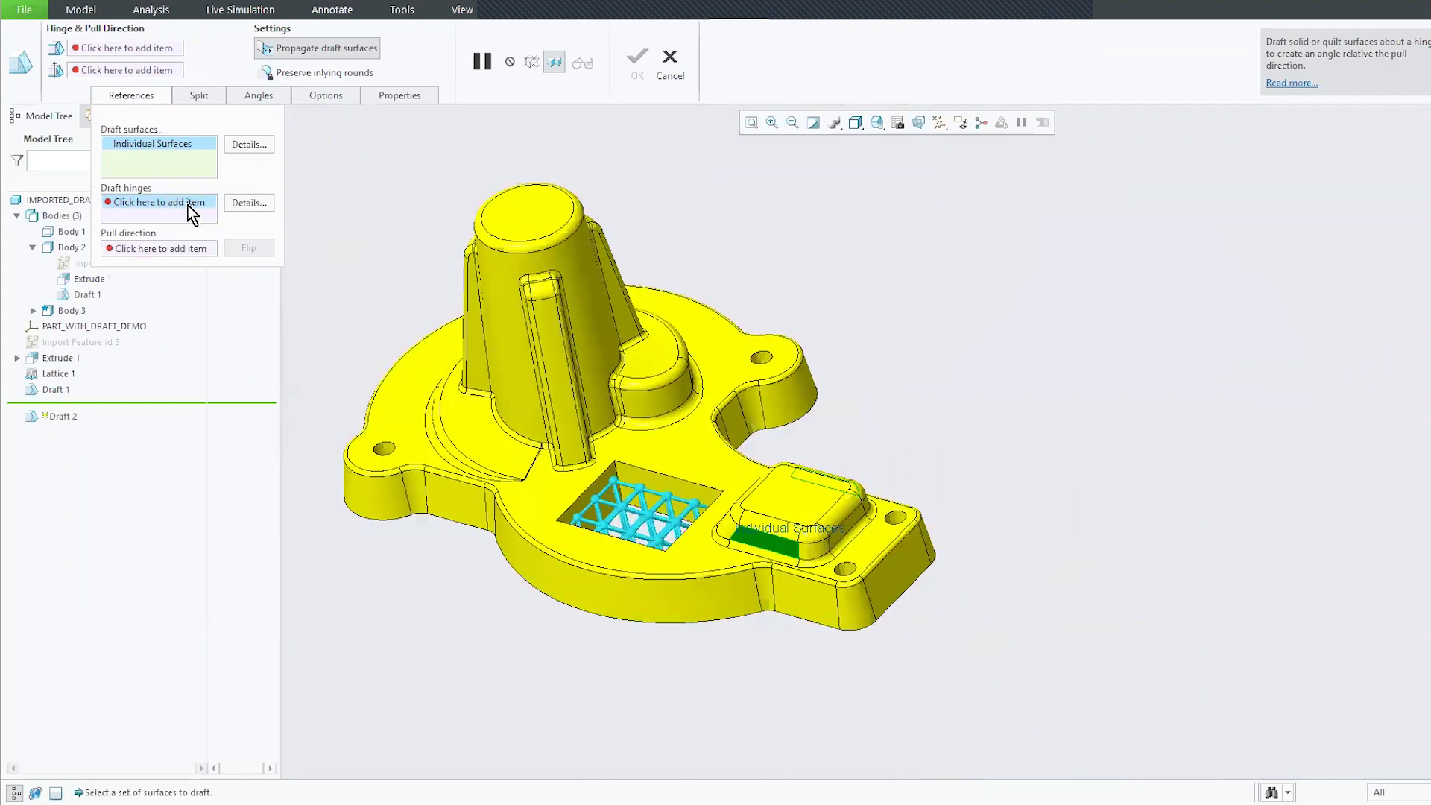
pyautogui.click(690, 448)
pyautogui.moveTo(829, 406); pyautogui.dragTo(846, 389, button='middle')
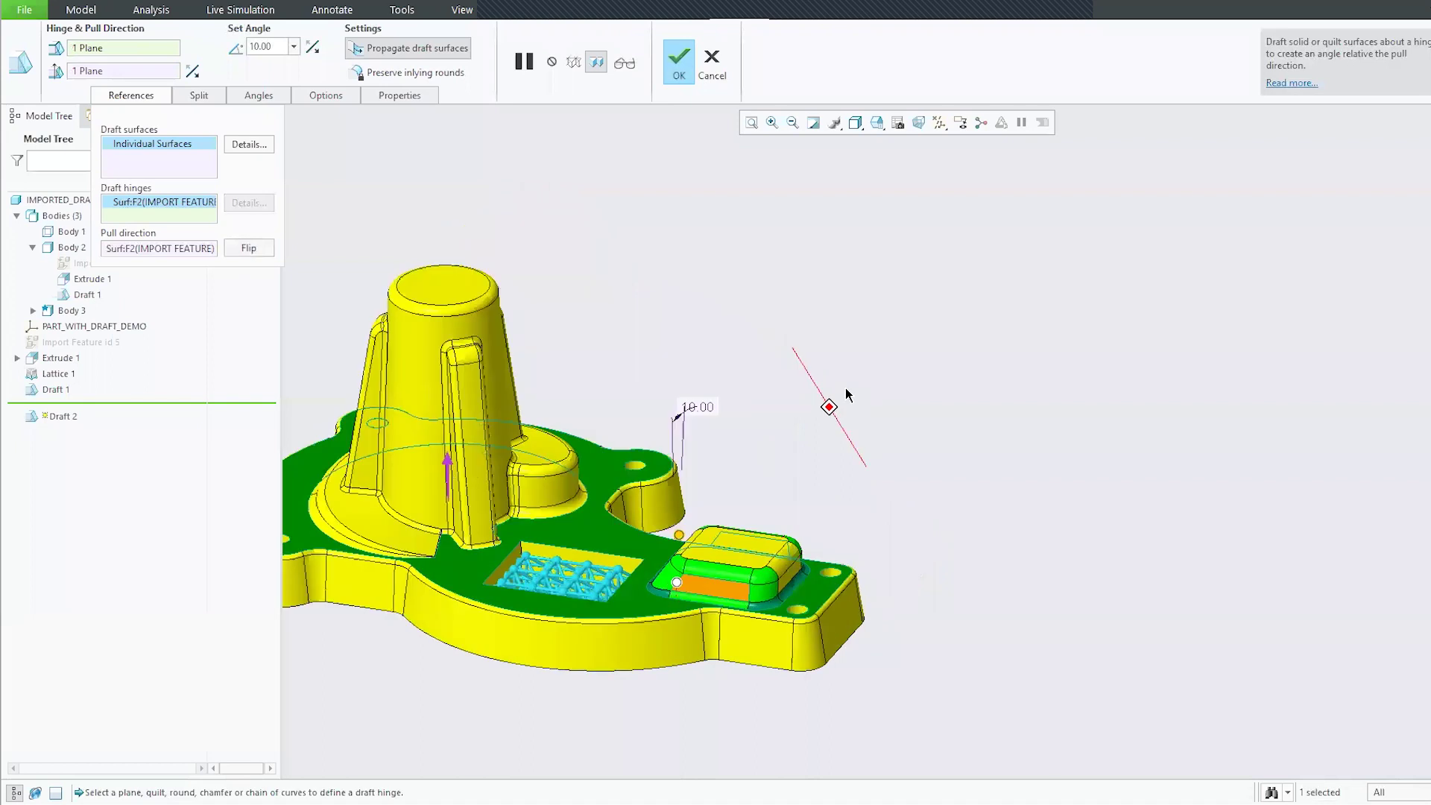
# - Try adding the small boss's end face nearest the lattice pocket to the draft surfaces
pyautogui.scroll(1, 845, 388)
pyautogui.scroll(-2, 606, 641)
pyautogui.scroll(-2, 608, 637)
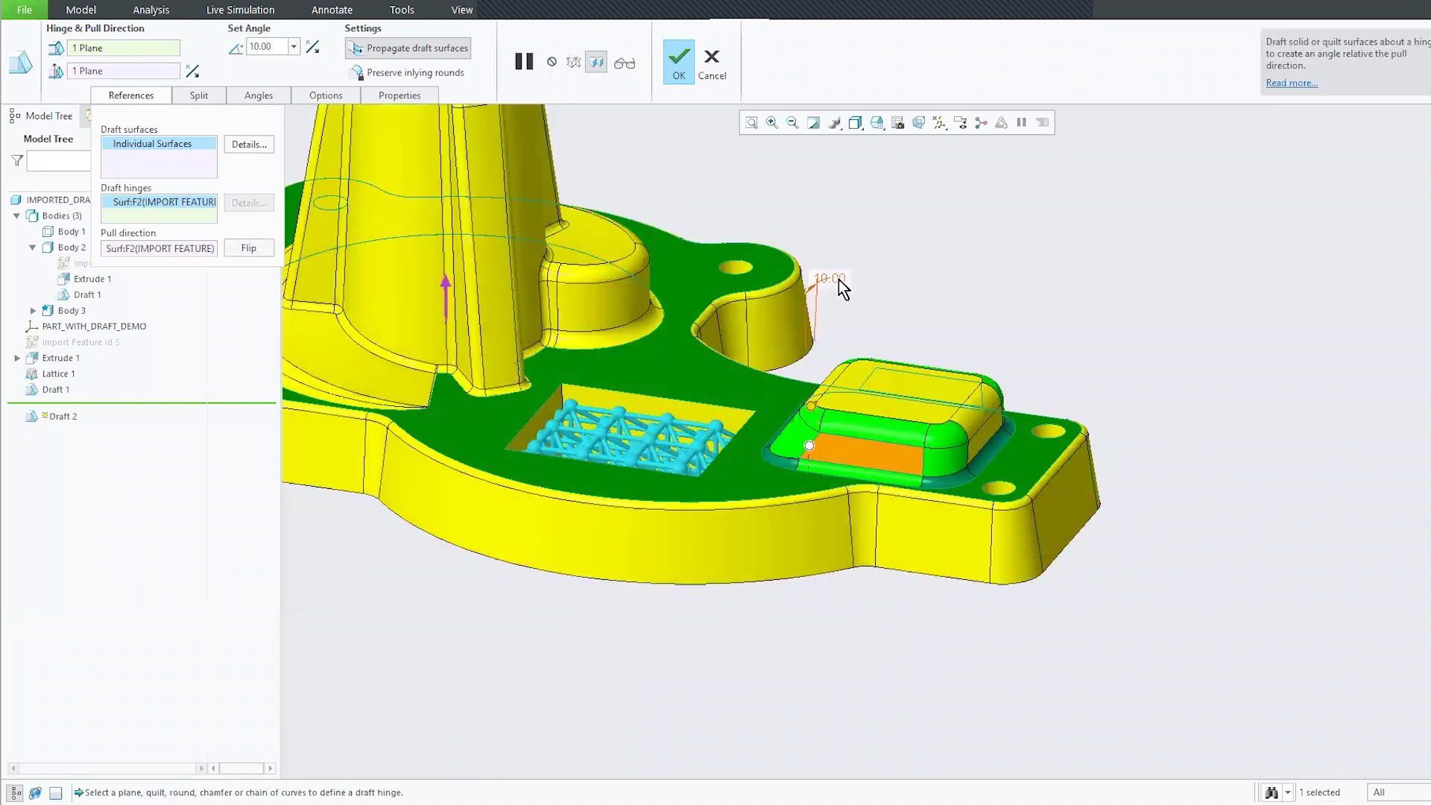
pyautogui.moveTo(897, 294)
pyautogui.mouseDown(button='middle')
pyautogui.moveTo(899, 280)
pyautogui.moveTo(895, 304)
pyautogui.moveTo(1004, 306)
pyautogui.mouseUp(button='middle')
pyautogui.scroll(-2, 957, 313)
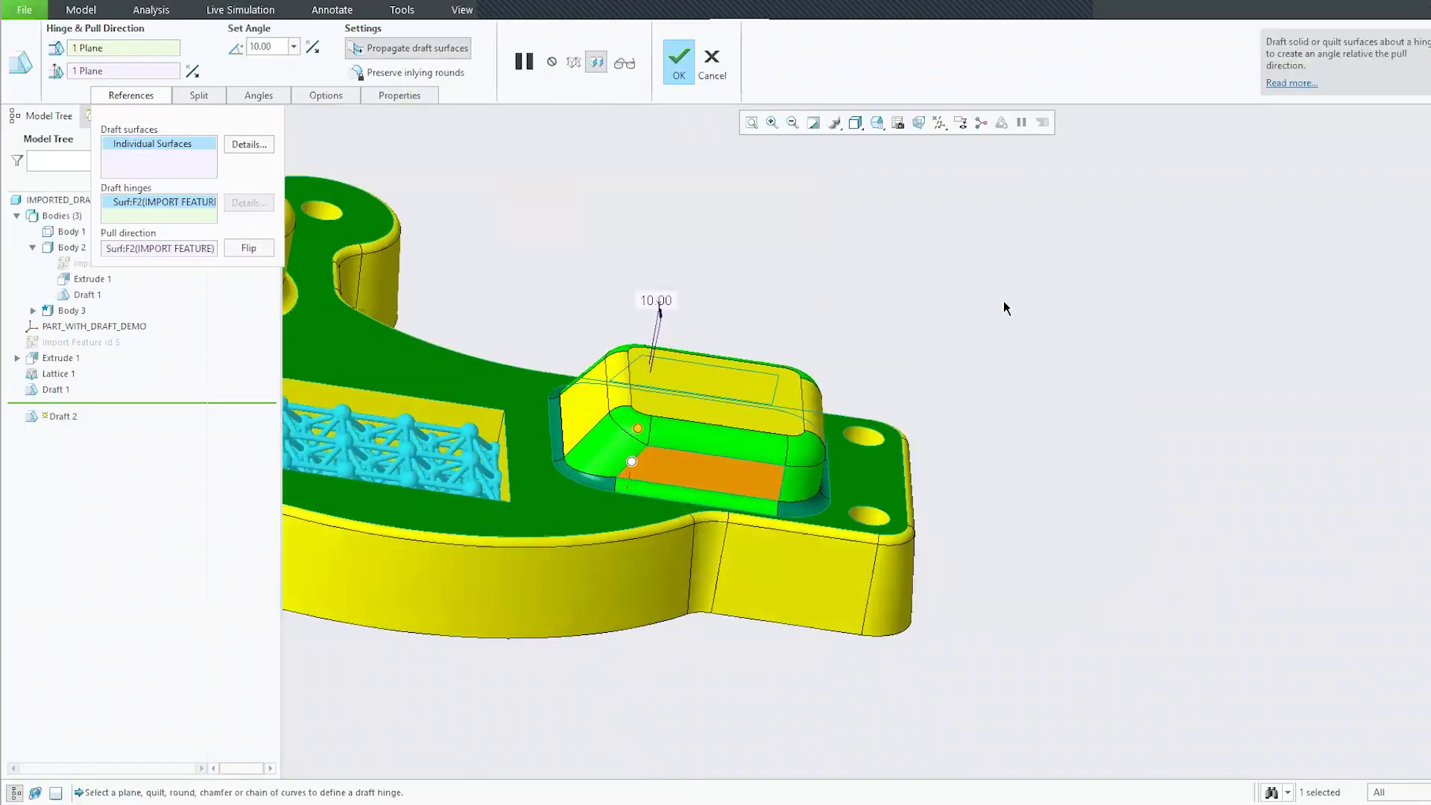
pyautogui.scroll(1, 906, 271)
pyautogui.rightClick(896, 258)
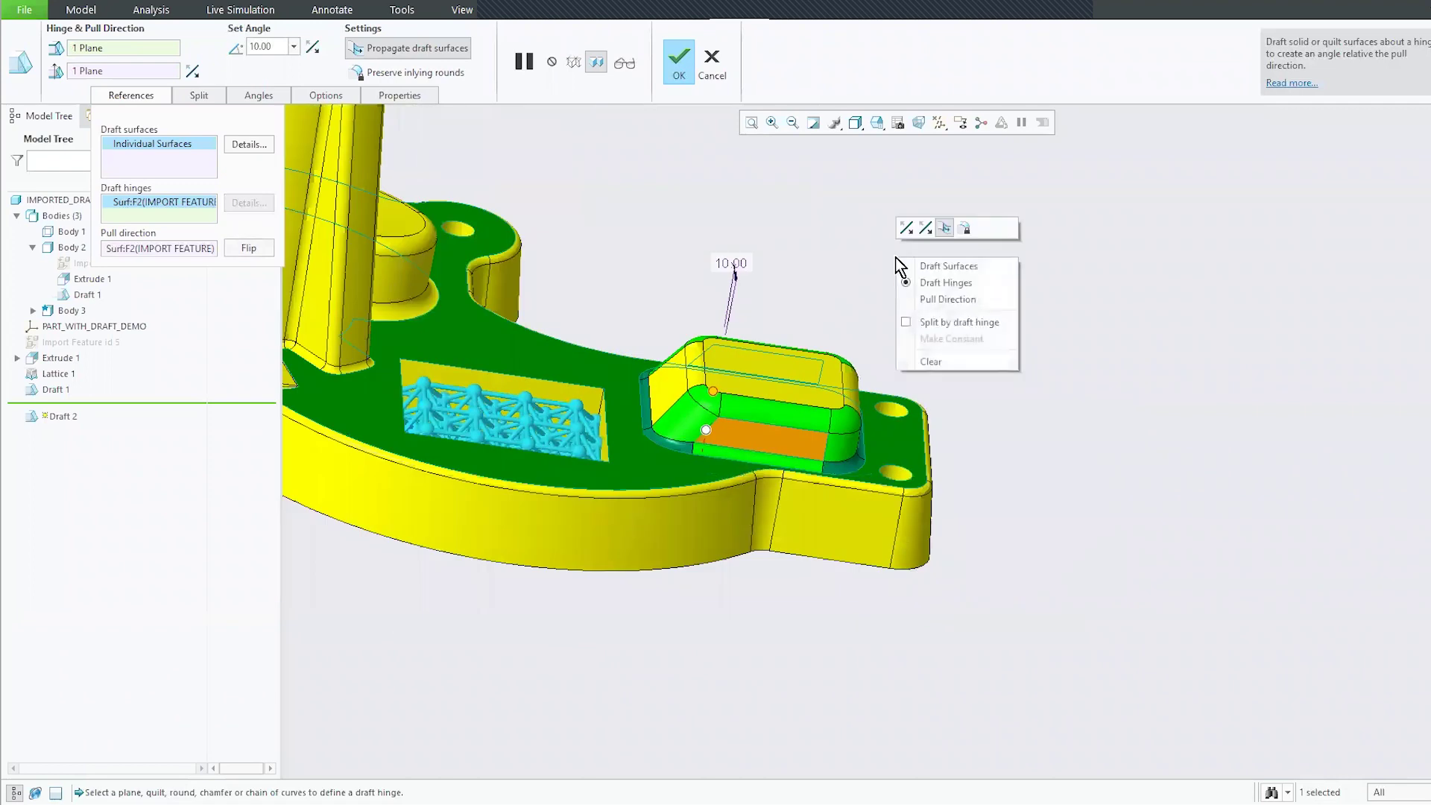
pyautogui.click(948, 266)
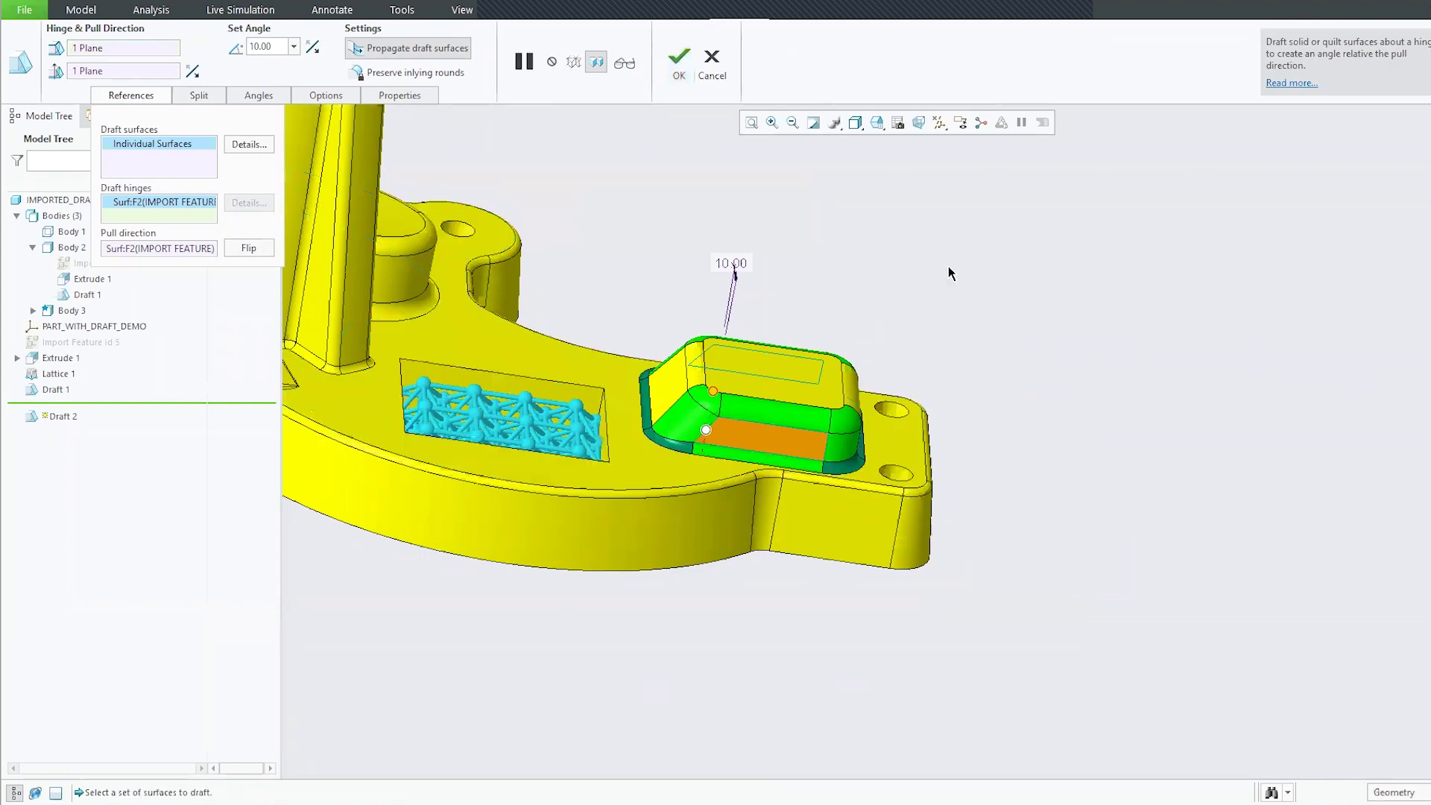
pyautogui.keyDown('ctrl'); pyautogui.click(668, 385); pyautogui.keyUp('ctrl')
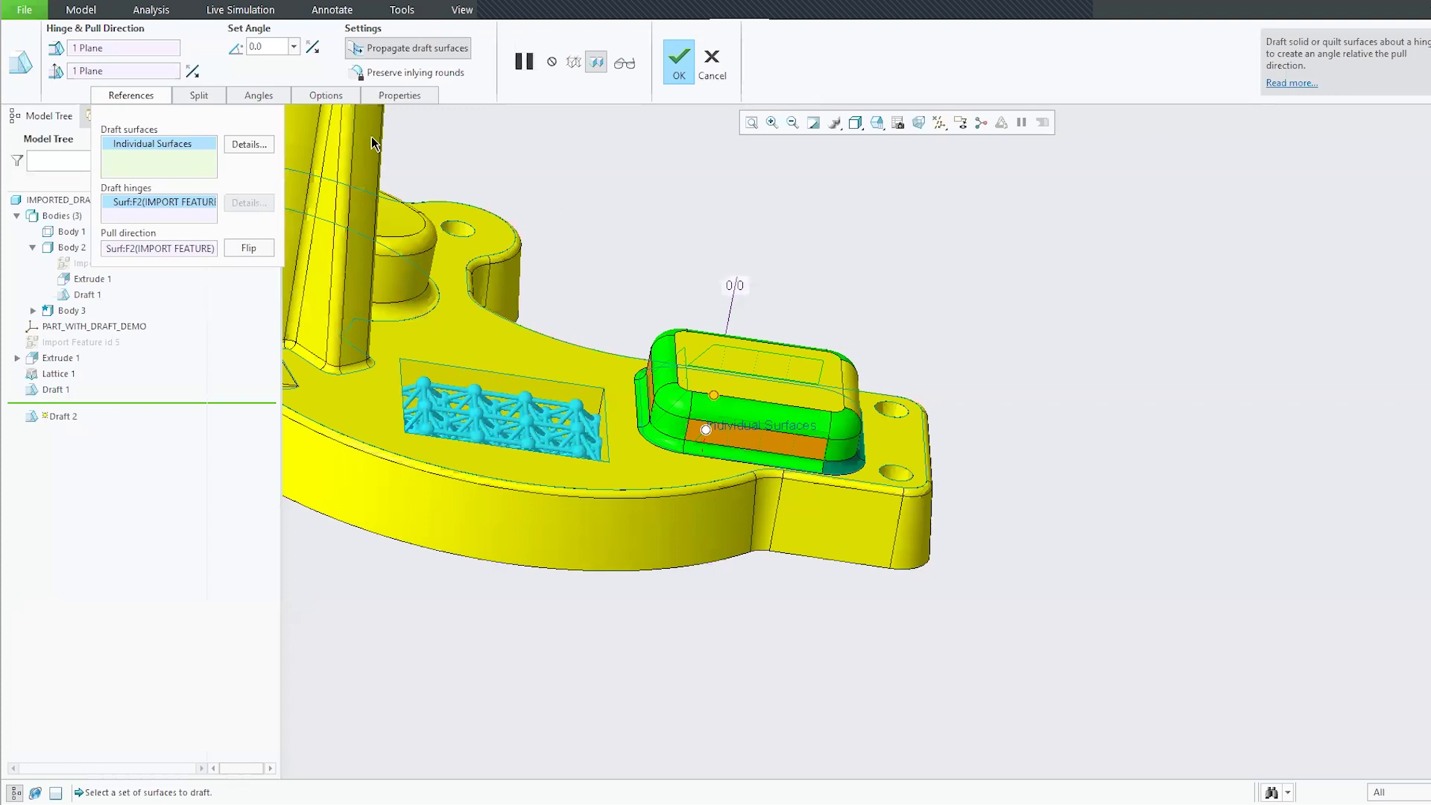
# - Remove the added end face from the draft's included surfaces
pyautogui.click(249, 145)
pyautogui.click(1357, 138)
pyautogui.rightClick(1357, 140)
pyautogui.click(1397, 149)
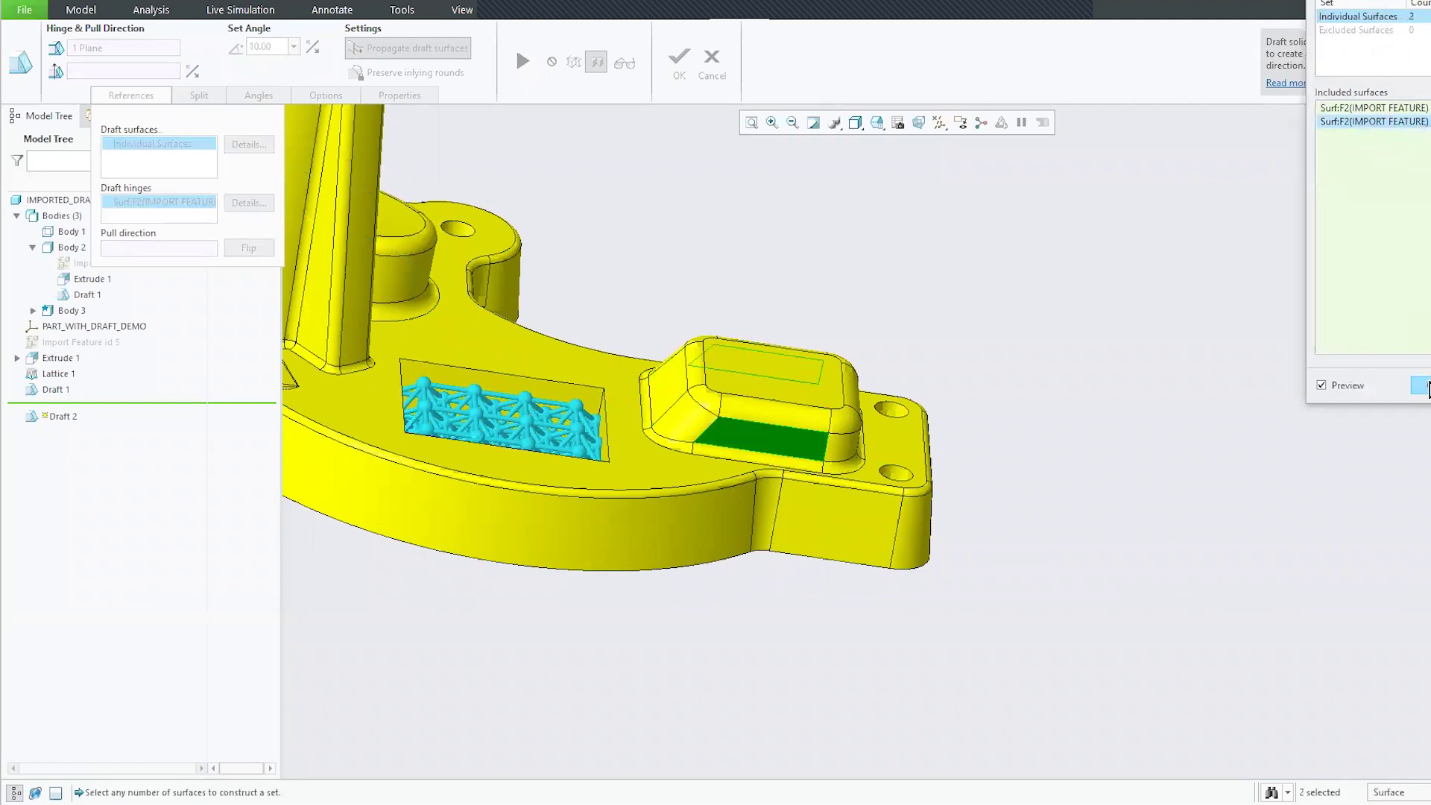
pyautogui.click(1424, 385)
# - Set the small boss draft angle to 10 degrees
pyautogui.moveTo(879, 266); pyautogui.dragTo(799, 274, button='middle')
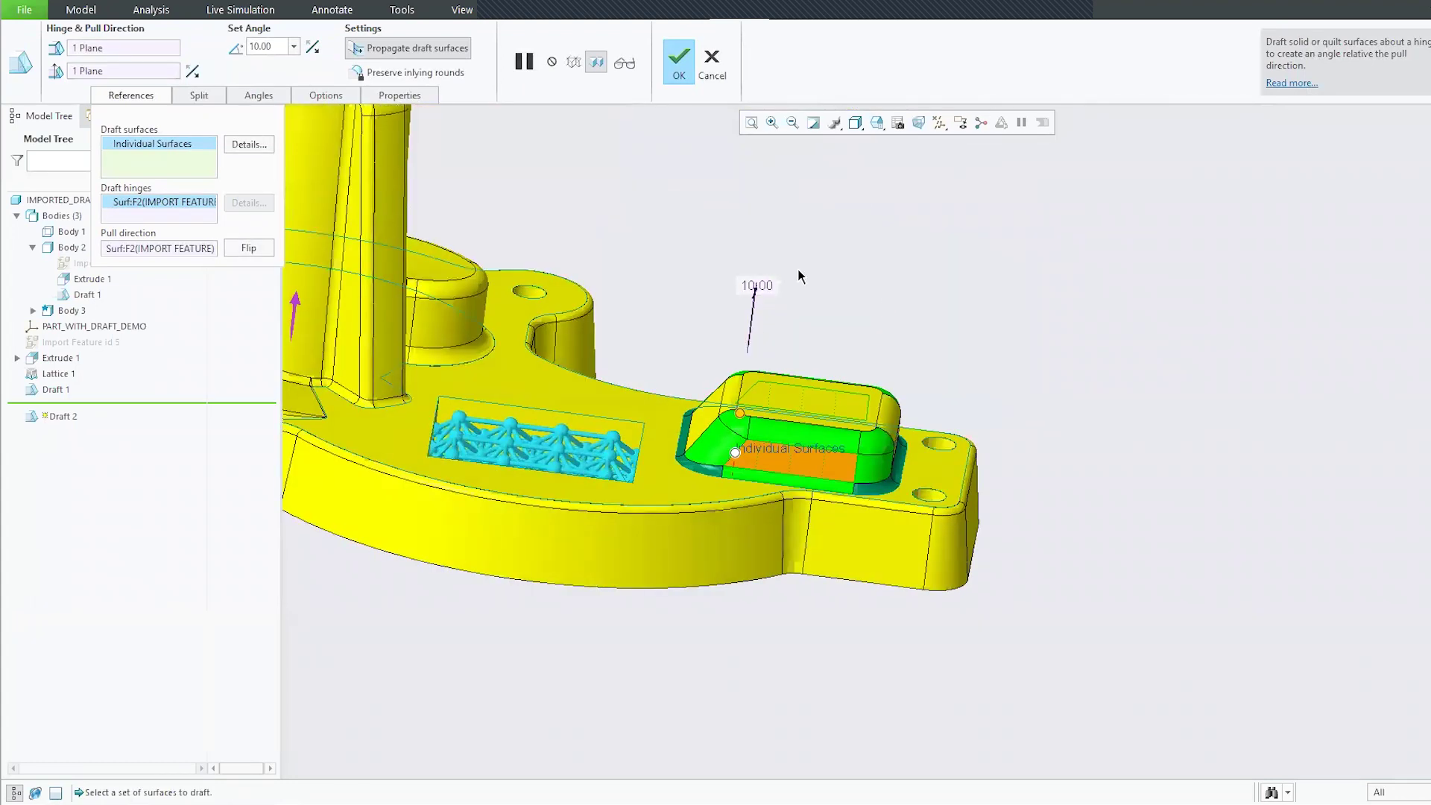
pyautogui.doubleClick(763, 284)
pyautogui.write('10')
pyautogui.press('Return')
# - Add both end faces of the small rectangular boss to the draft surfaces
pyautogui.rightClick(861, 249)
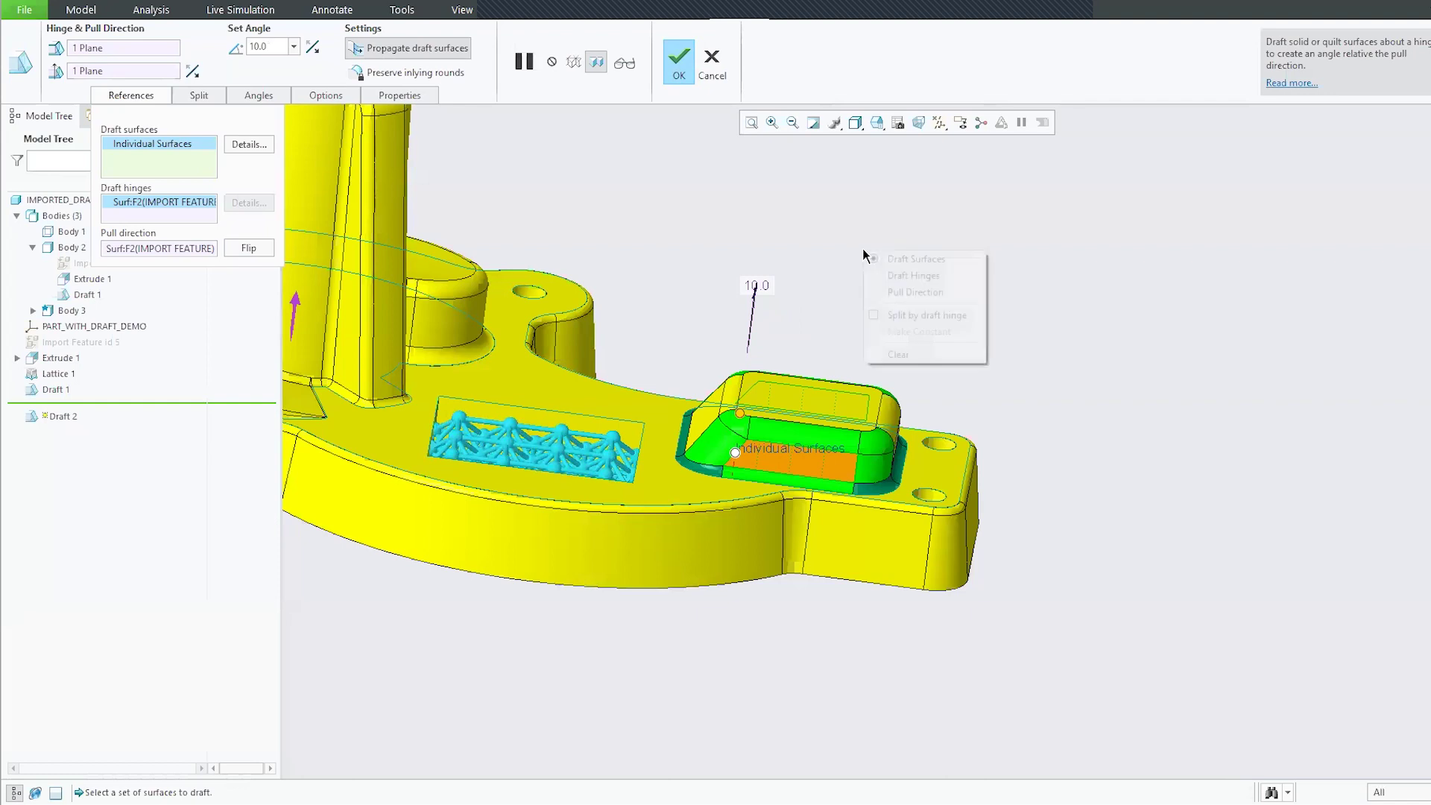
pyautogui.click(912, 260)
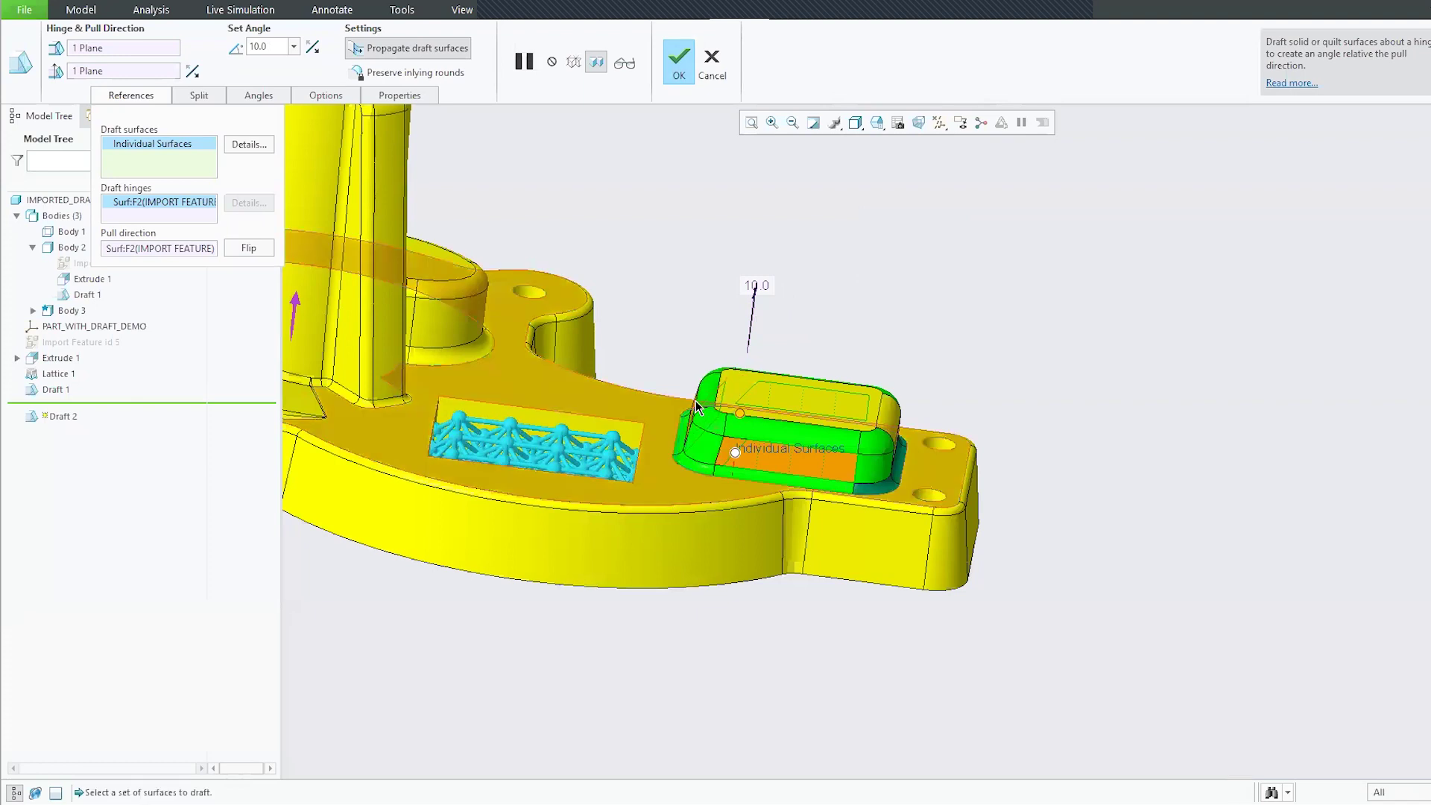
pyautogui.moveTo(690, 333)
pyautogui.mouseDown(button='middle')
pyautogui.moveTo(709, 306)
pyautogui.moveTo(693, 330)
pyautogui.mouseUp(button='middle')
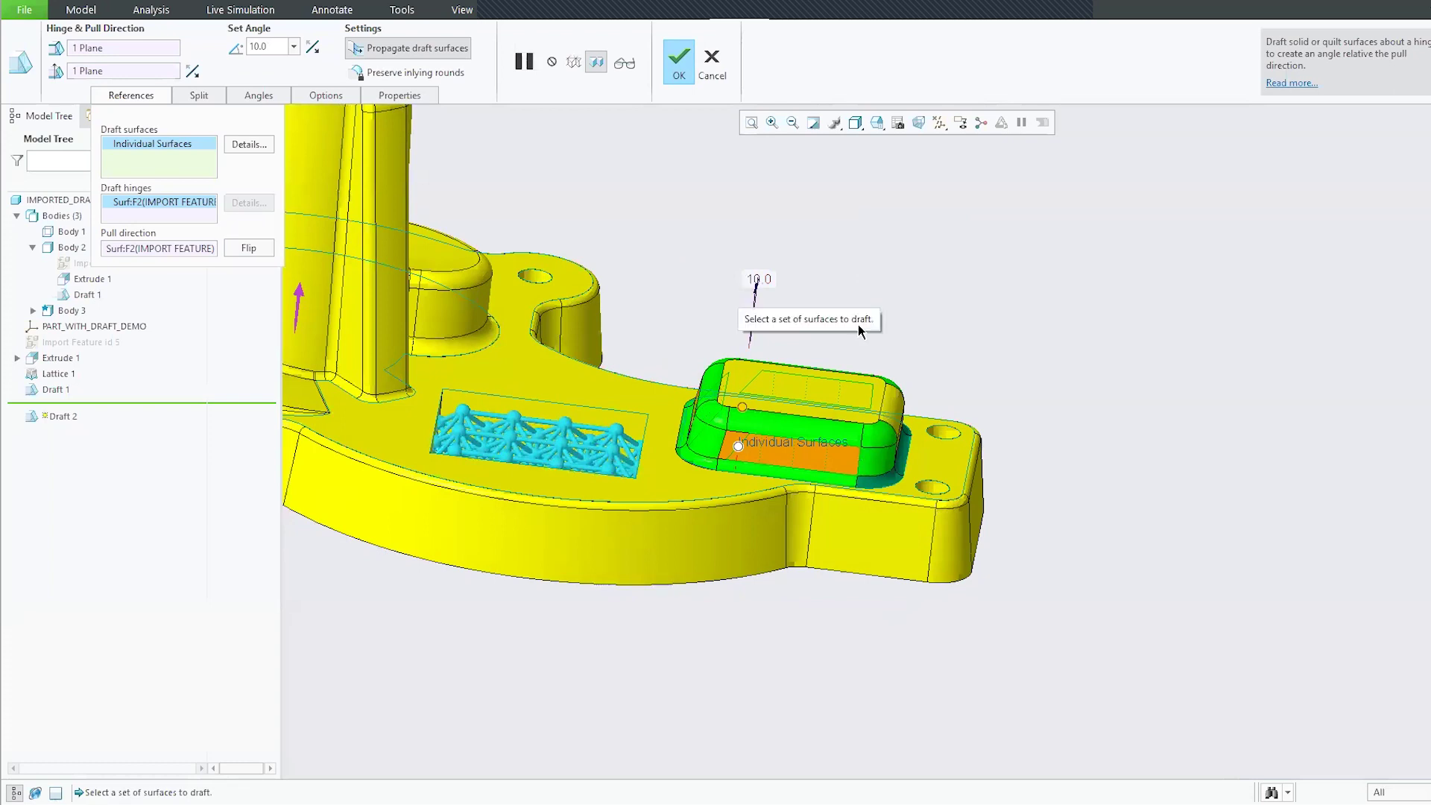
pyautogui.moveTo(936, 336); pyautogui.dragTo(999, 464, button='middle')
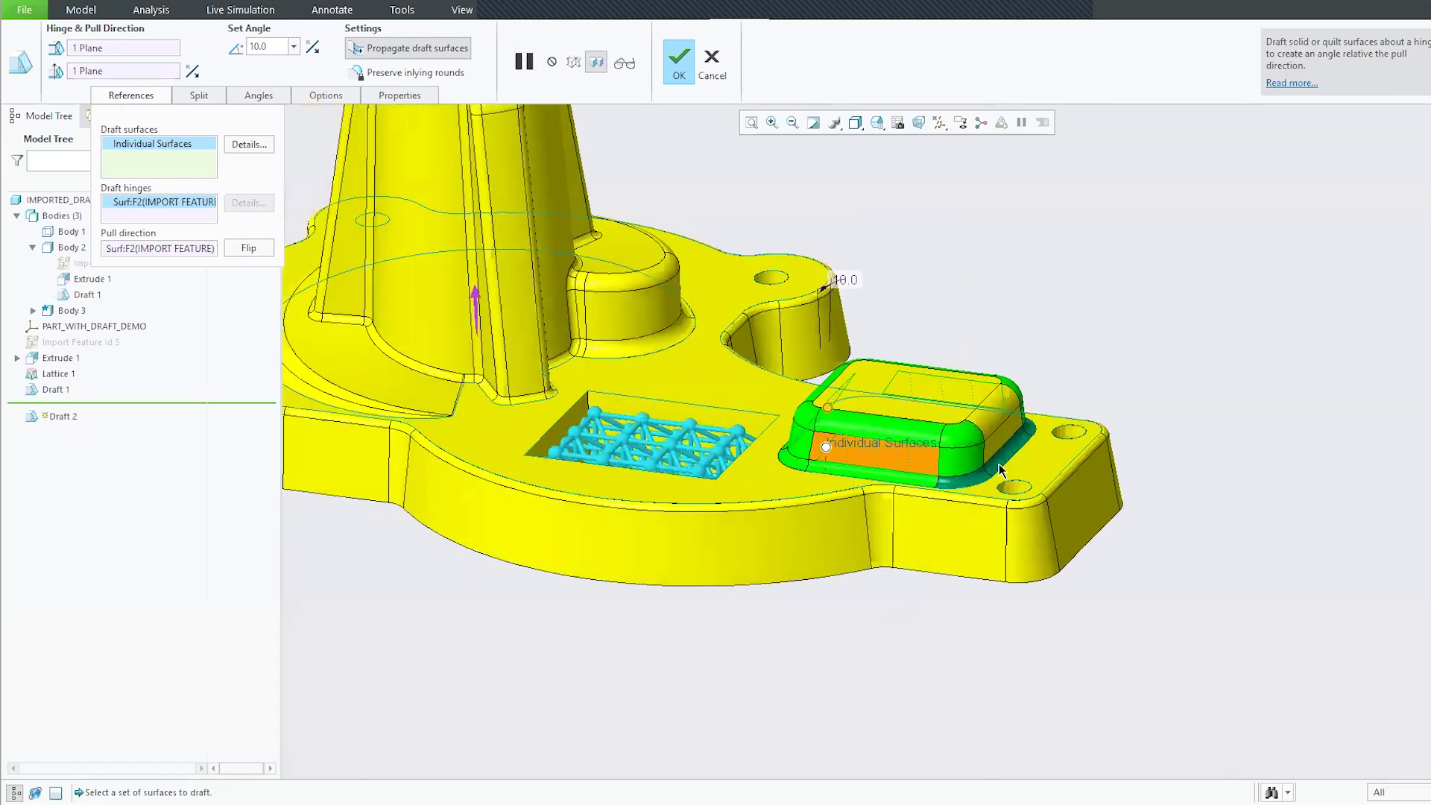
pyautogui.scroll(5, 997, 386)
pyautogui.keyDown('ctrl'); pyautogui.click(992, 381); pyautogui.keyUp('ctrl')
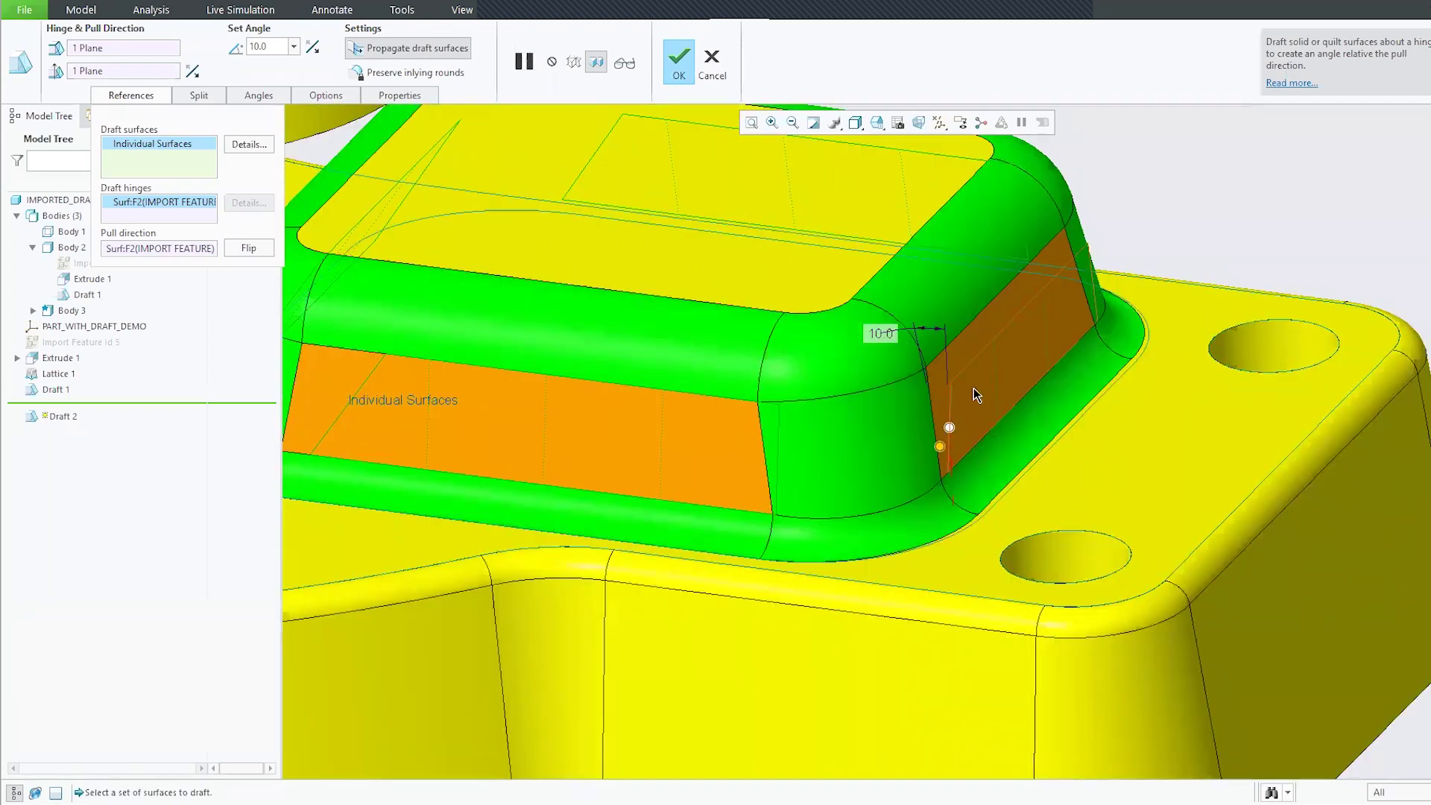
pyautogui.scroll(-8, 873, 420)
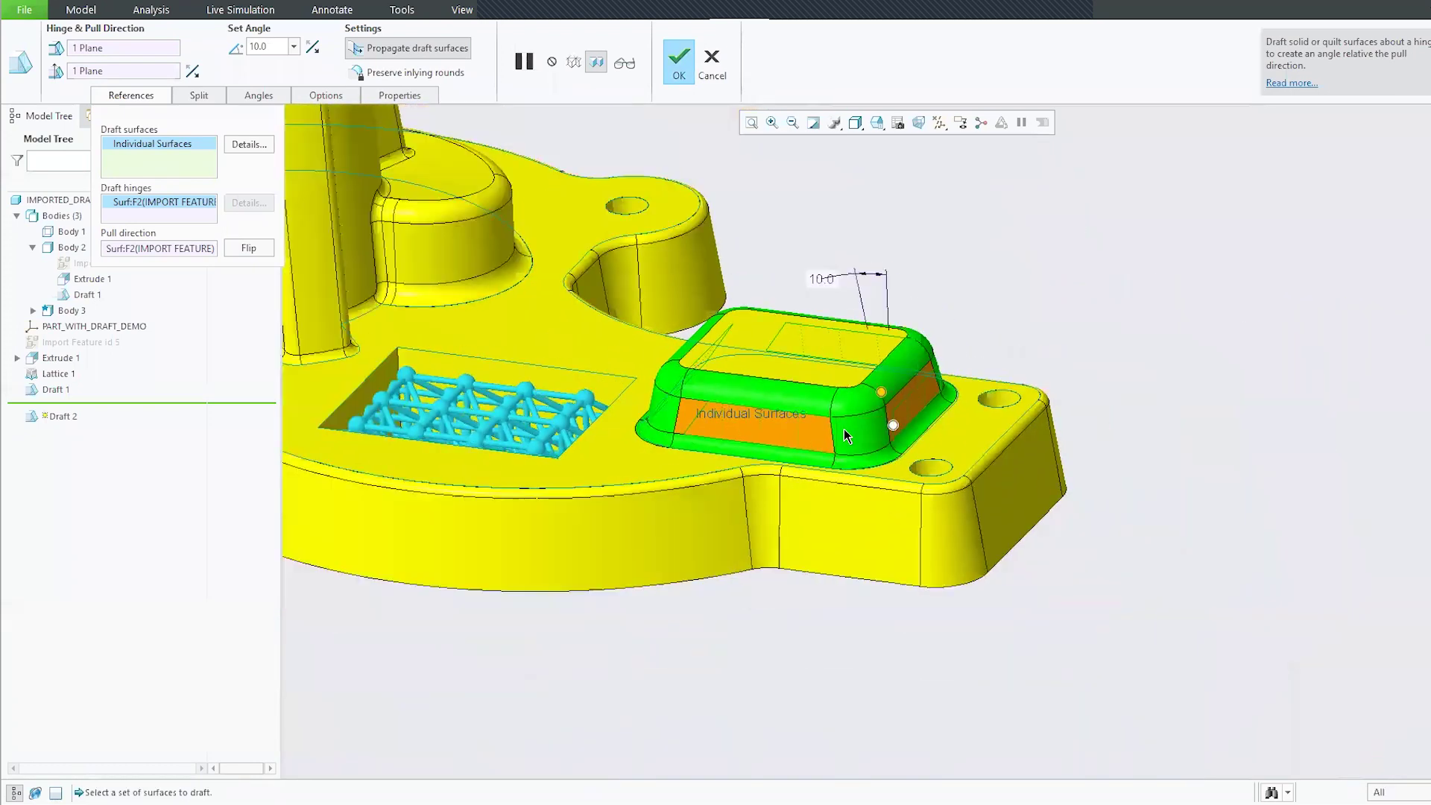
pyautogui.moveTo(864, 420); pyautogui.dragTo(826, 384, button='middle')
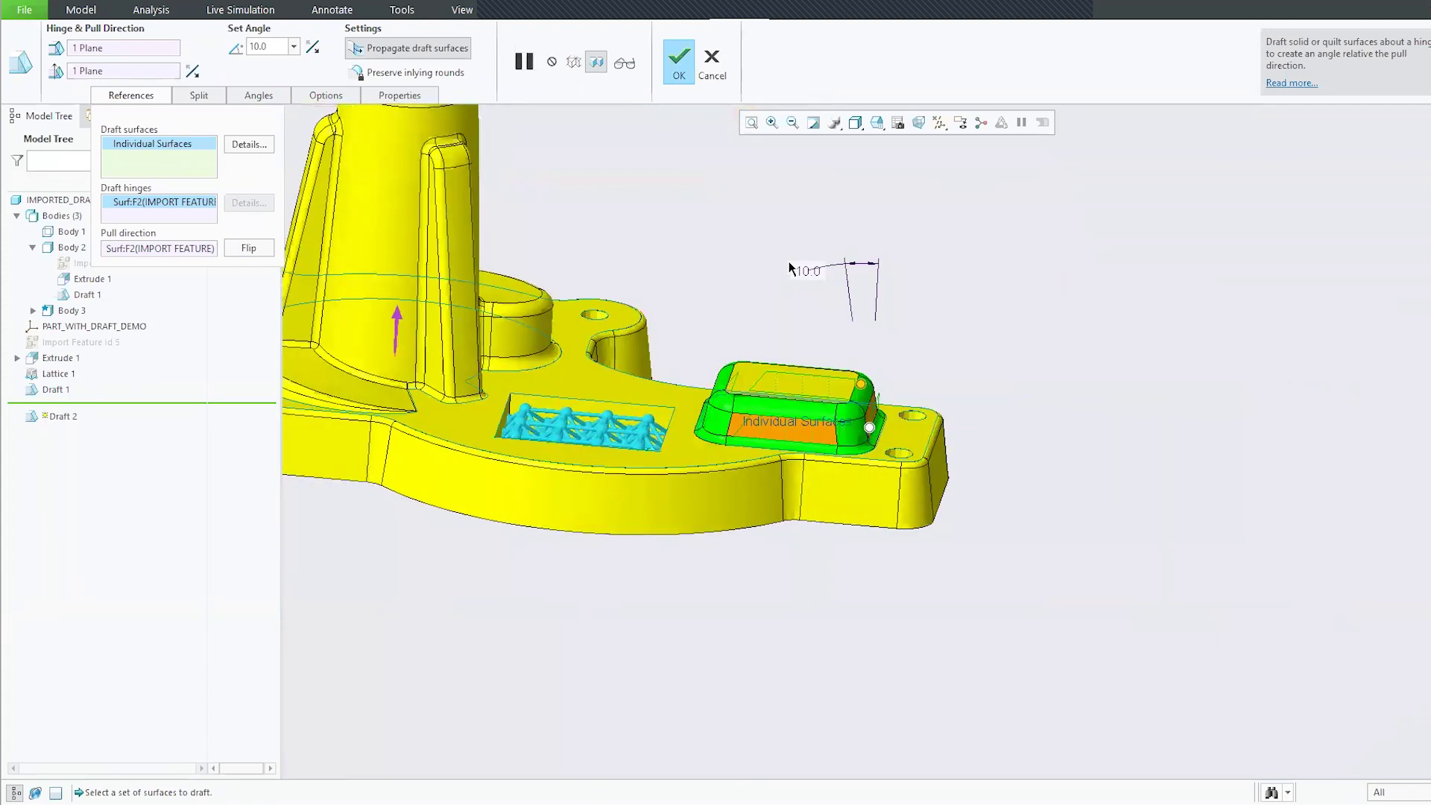
# - Complete the draft feature on the small rectangular boss
pyautogui.keyDown('ctrl'); pyautogui.click(771, 391); pyautogui.keyUp('ctrl')
pyautogui.scroll(-2, 899, 312)
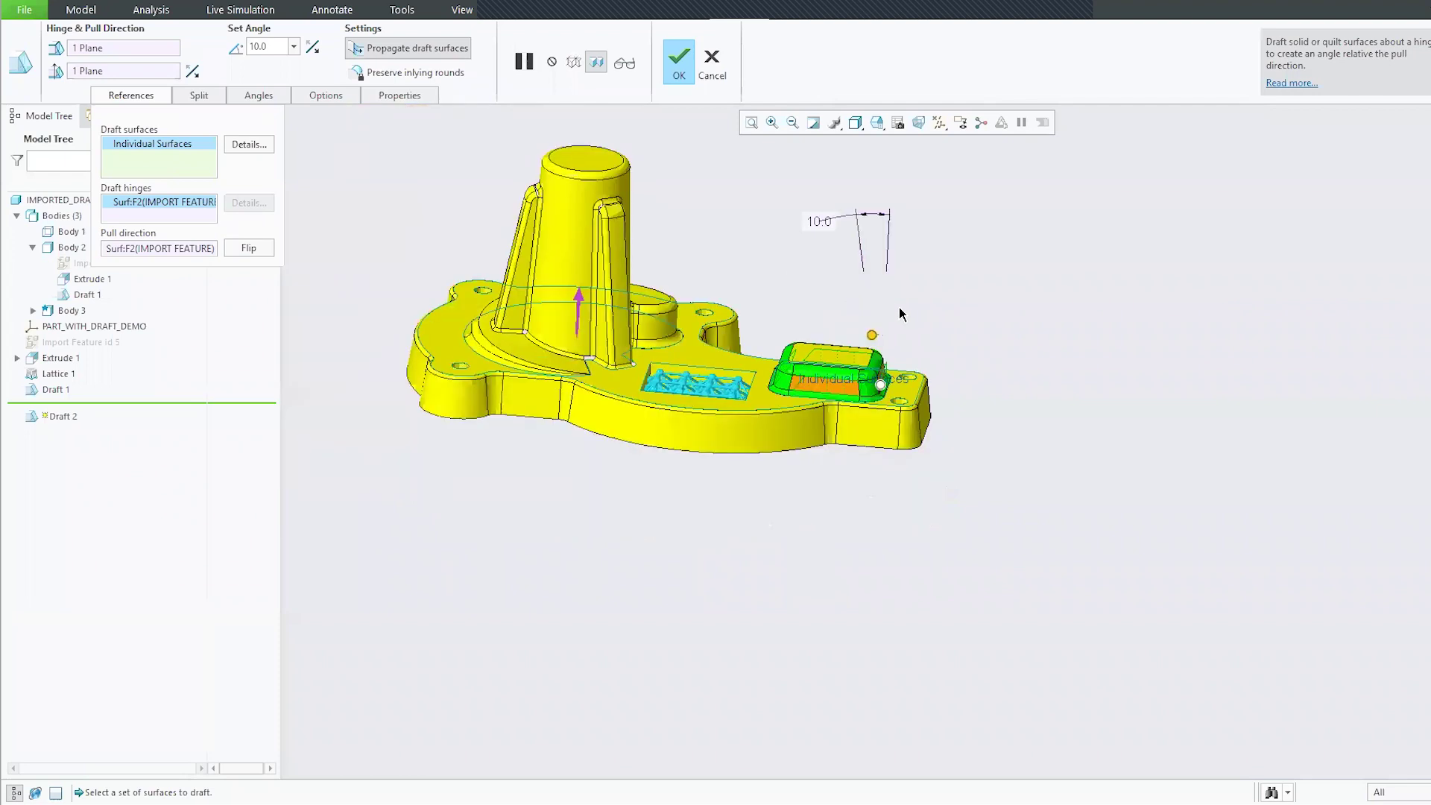
pyautogui.scroll(2, 833, 289)
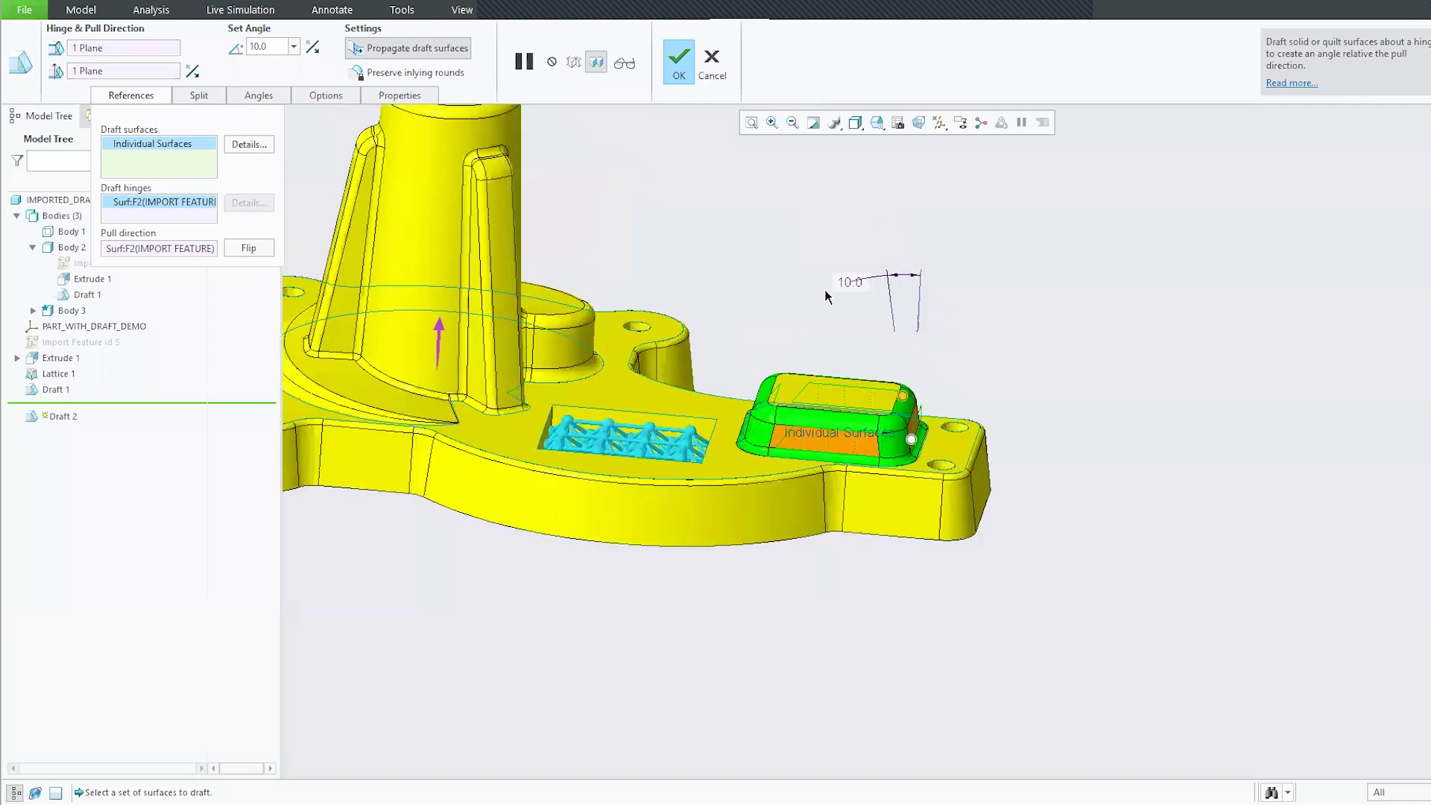
pyautogui.click(685, 55)
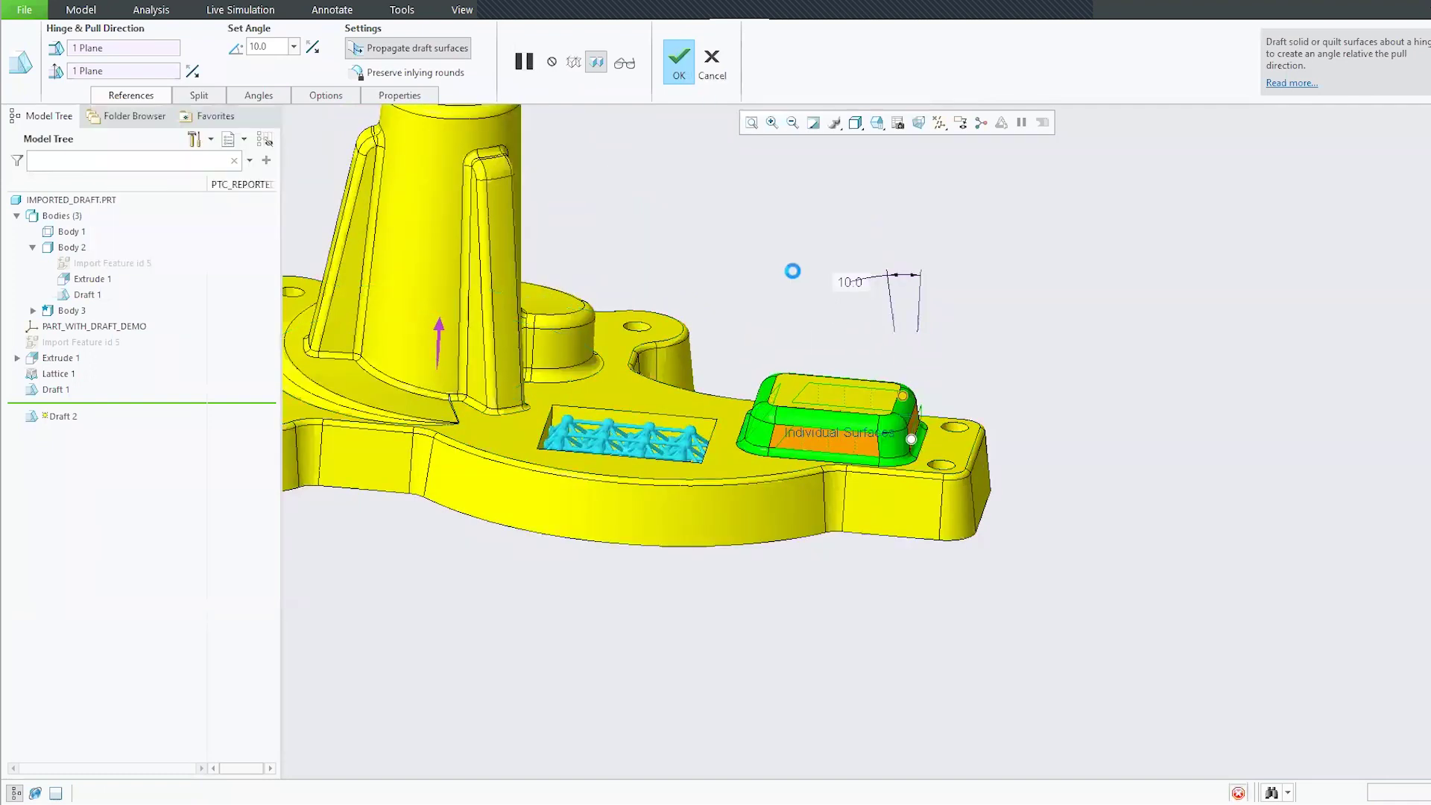
pyautogui.scroll(-2, 875, 332)
pyautogui.moveTo(736, 243); pyautogui.dragTo(745, 298, button='middle')
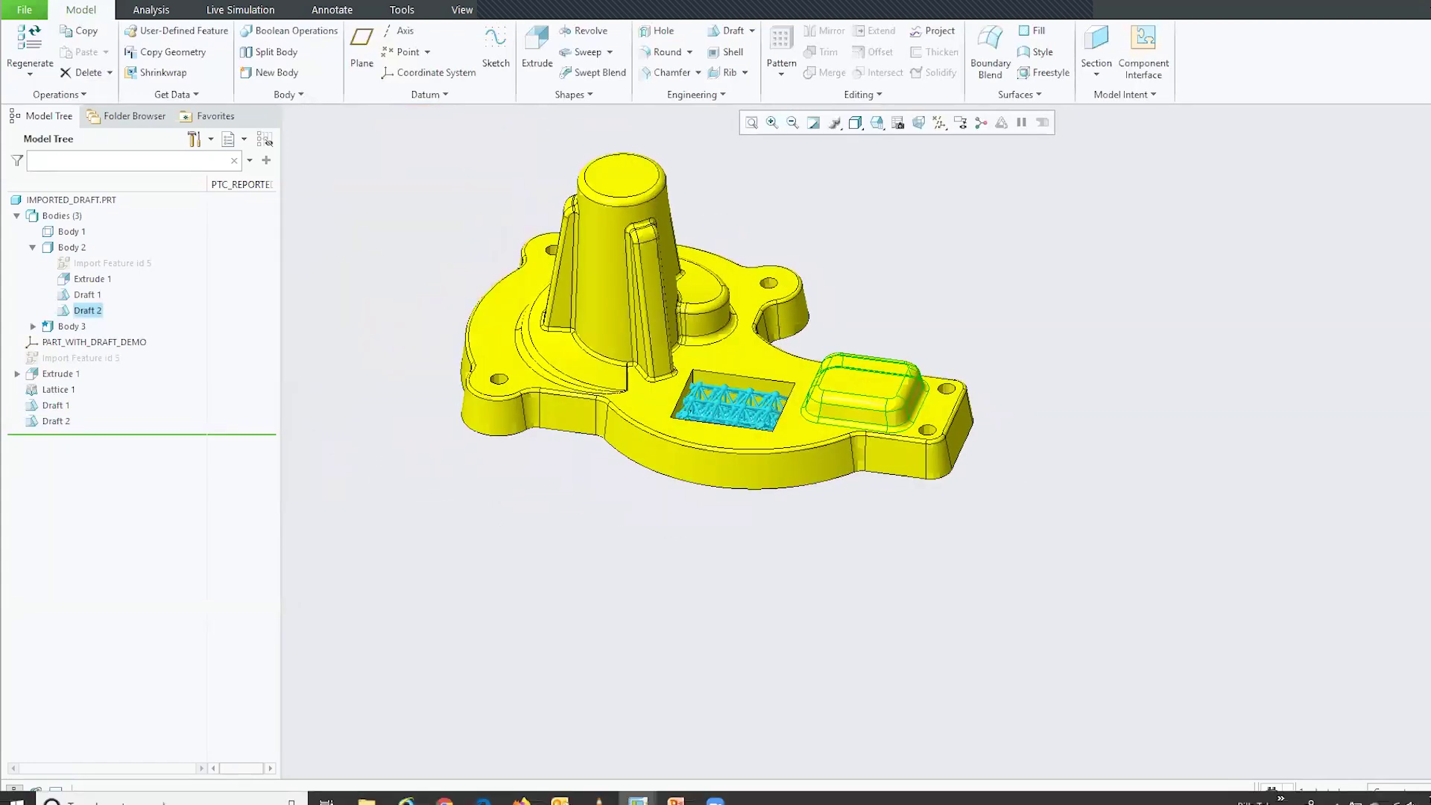
# - Switch to the PowerPoint slide show with the Creo 7.0 Core Modeling slide
pyautogui.moveTo(676, 792)
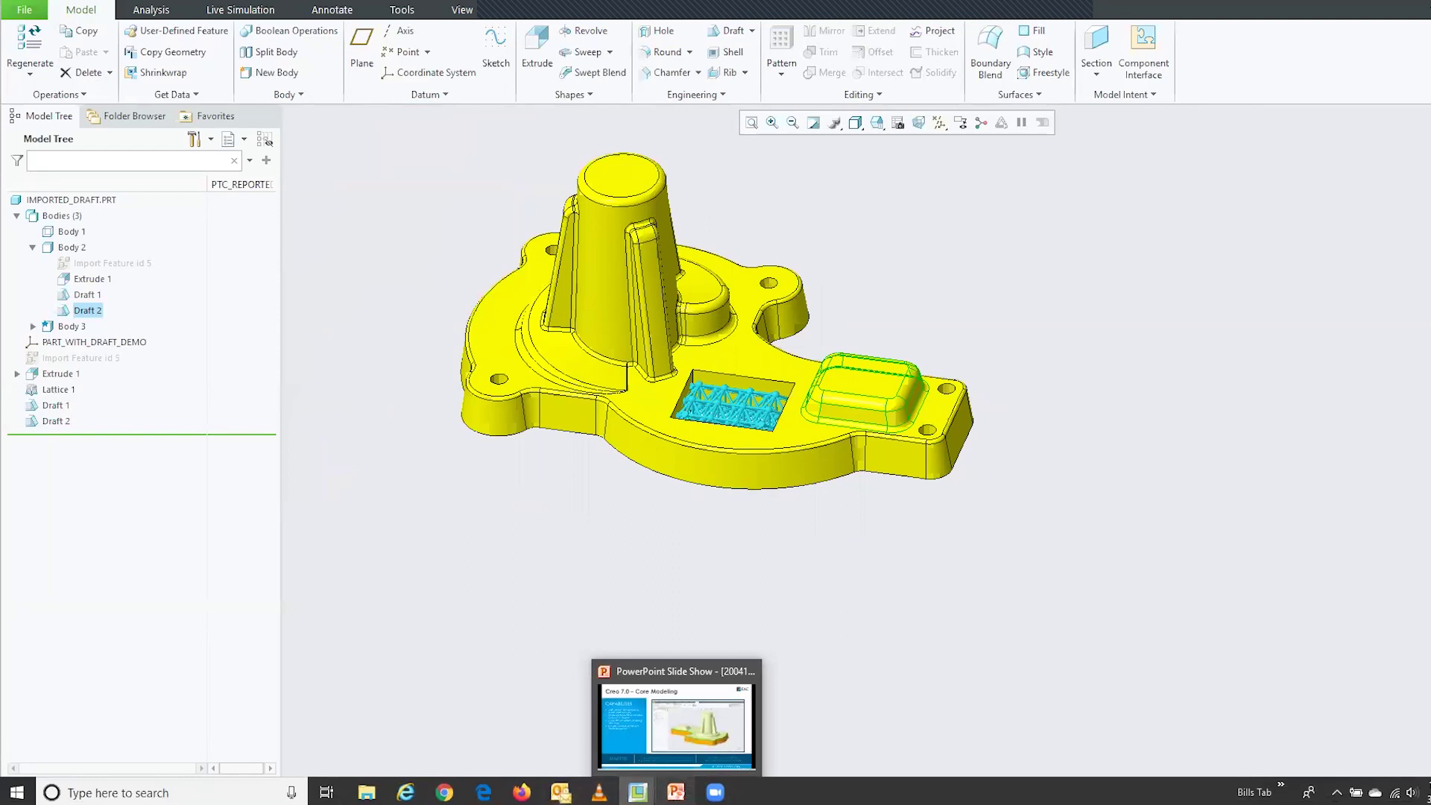
pyautogui.click(654, 753)
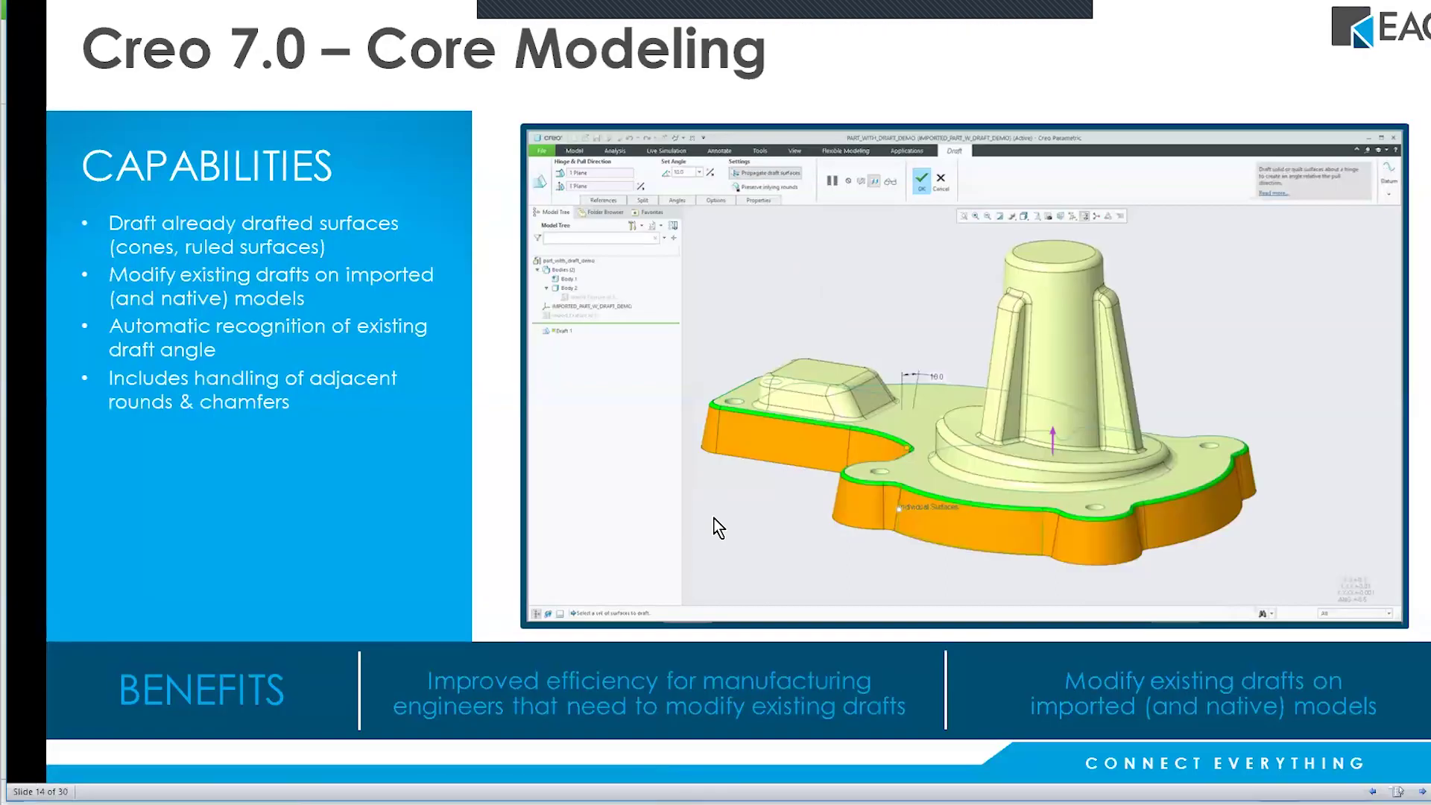
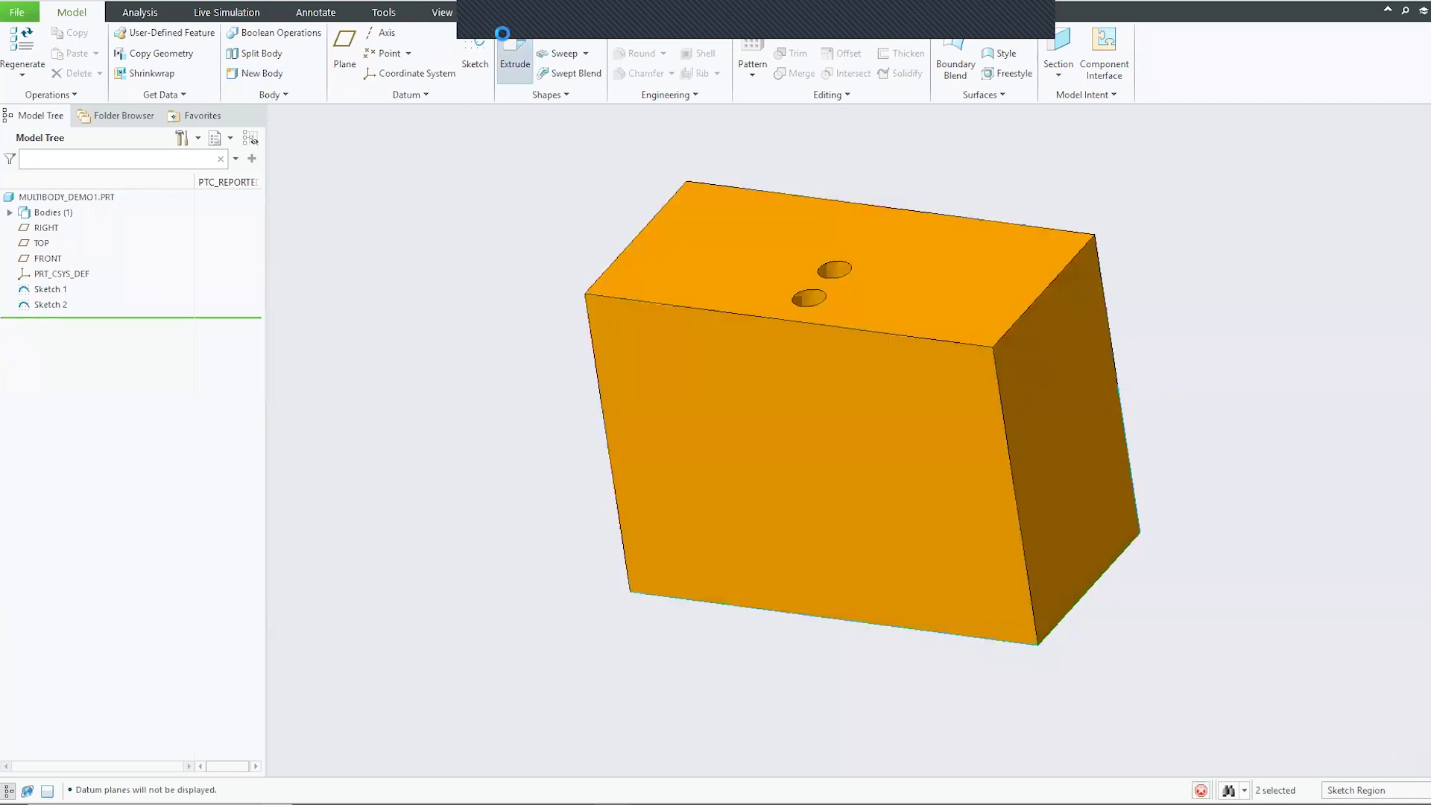
# - Extrude the selected base plate regions downward to a depth of 3.60, and expand the Bodies list in the model tree
pyautogui.moveTo(828, 279); pyautogui.dragTo(875, 611)
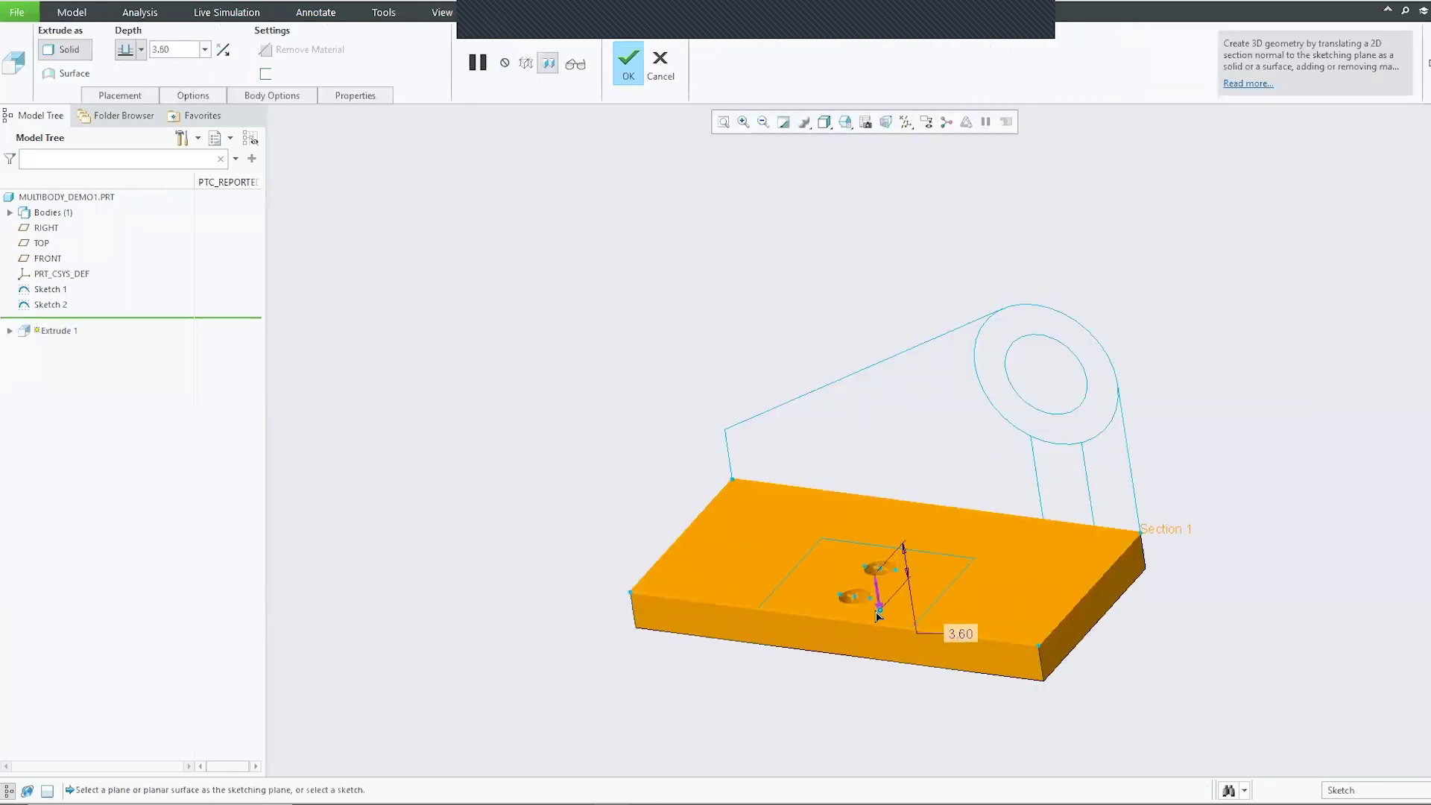
pyautogui.click(636, 49)
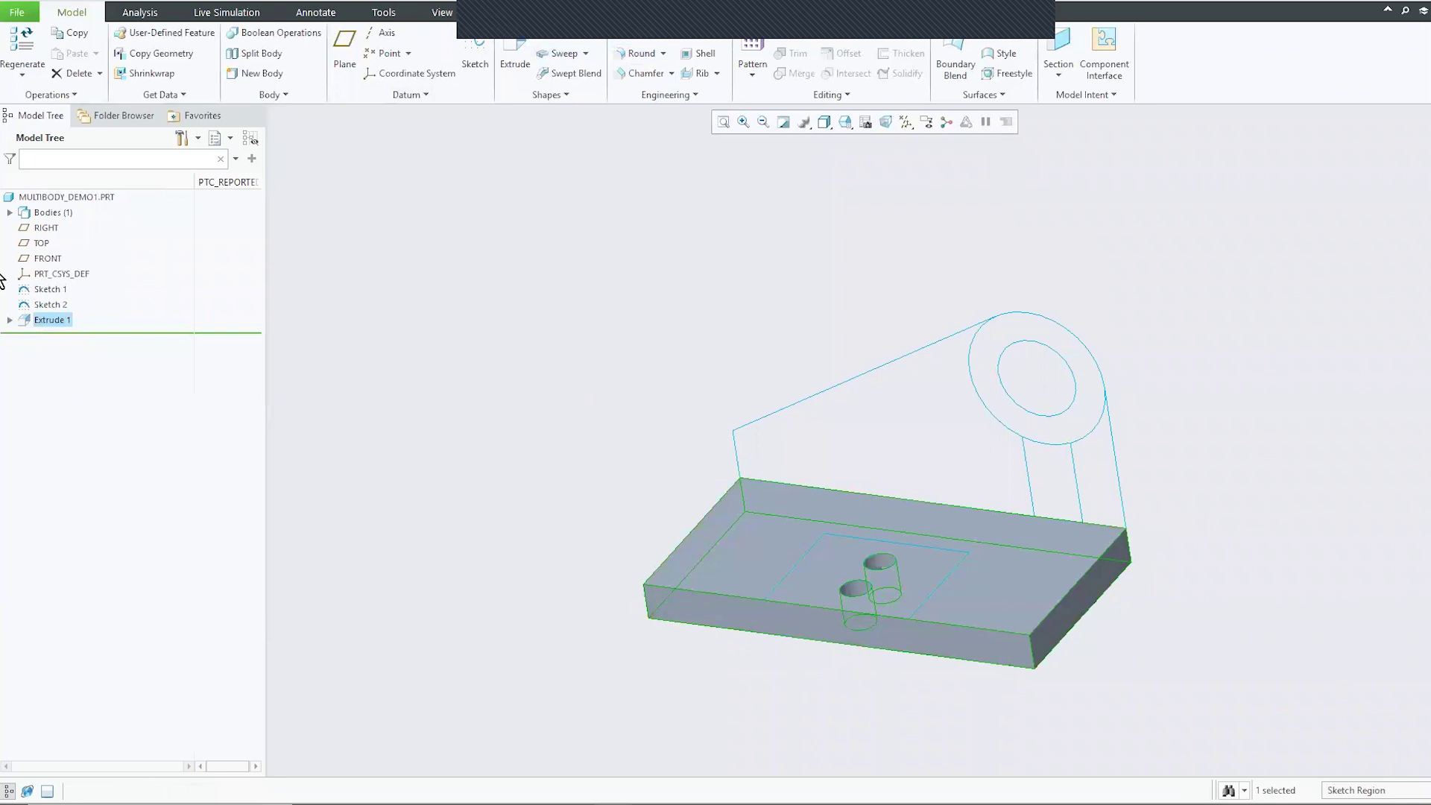
pyautogui.click(9, 213)
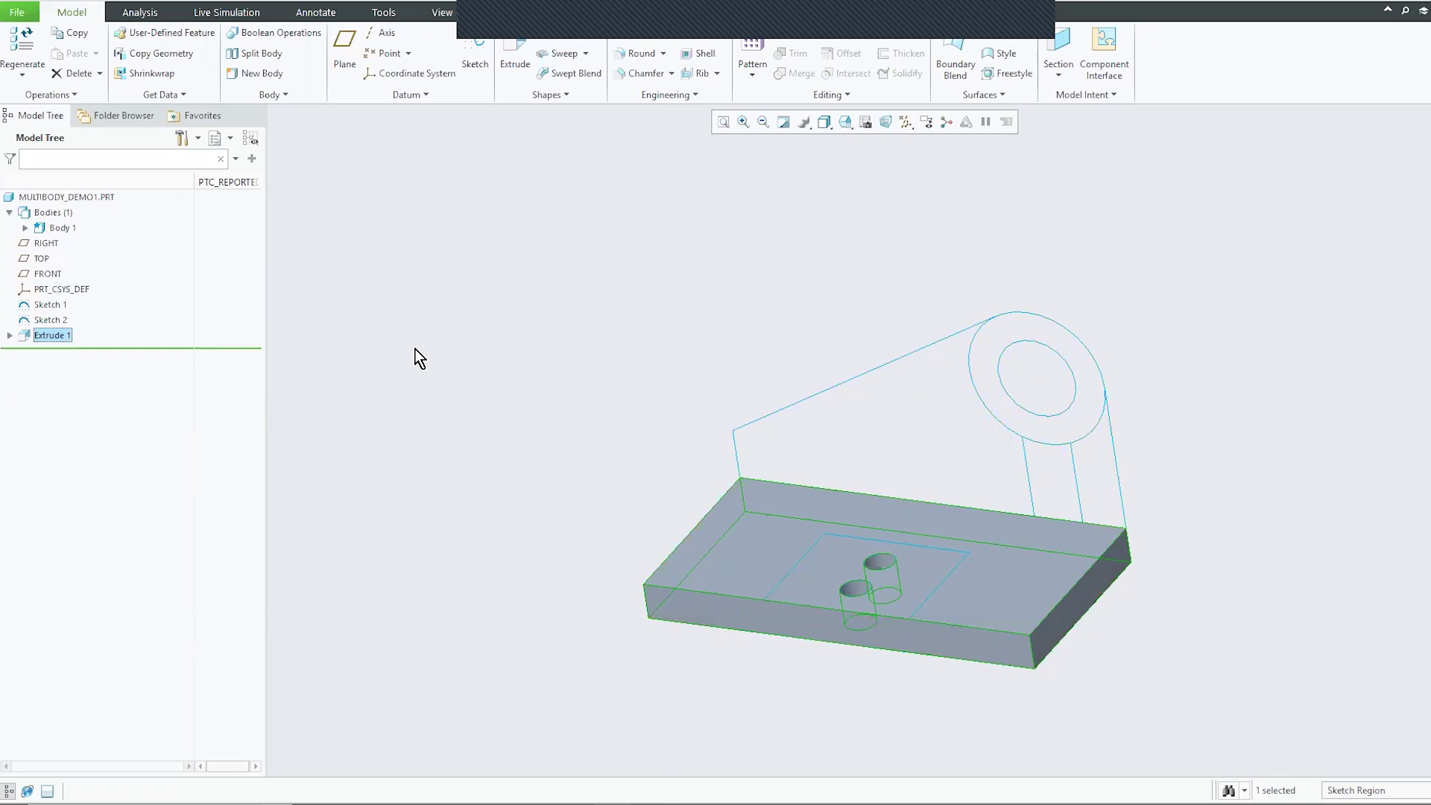
pyautogui.click(10, 212)
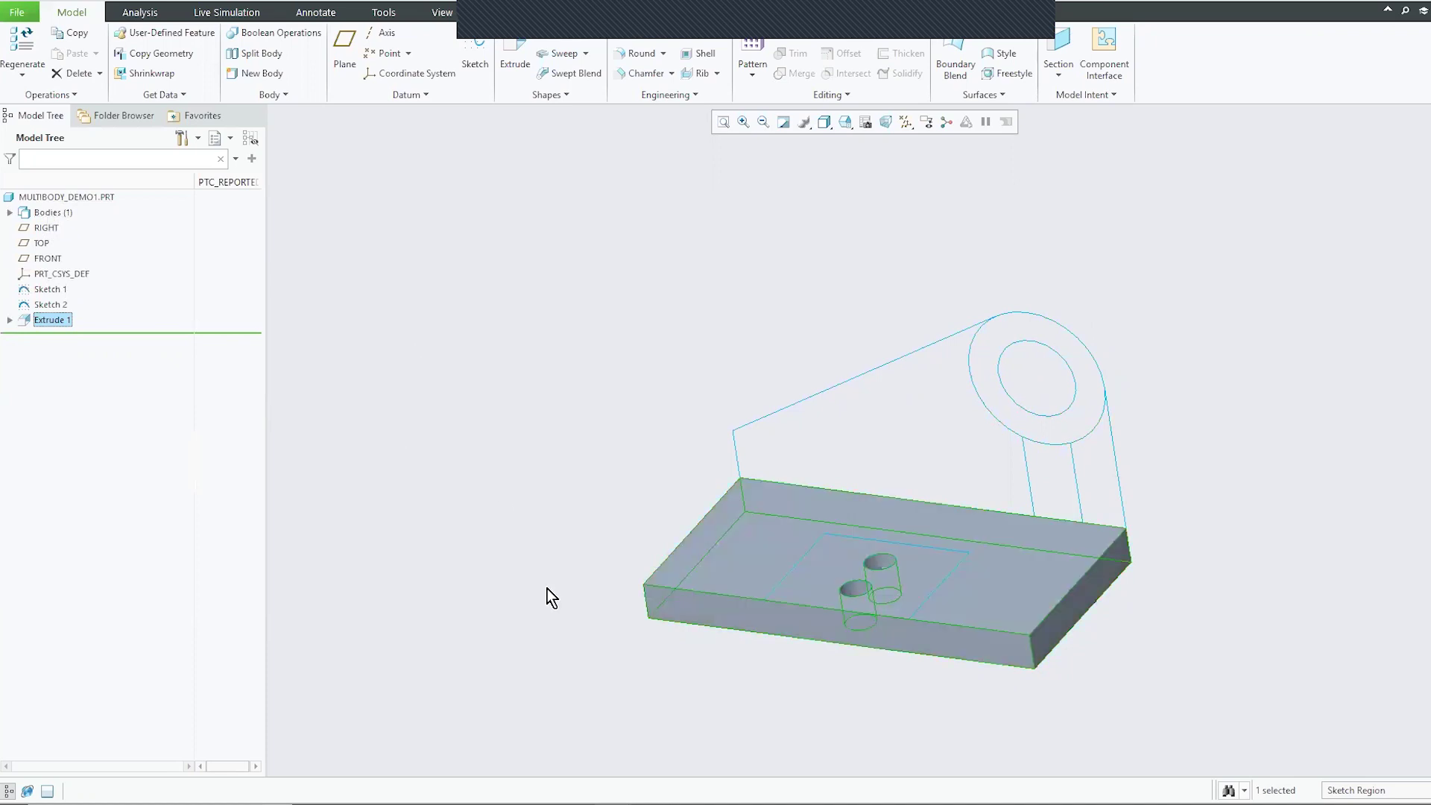
pyautogui.click(10, 212)
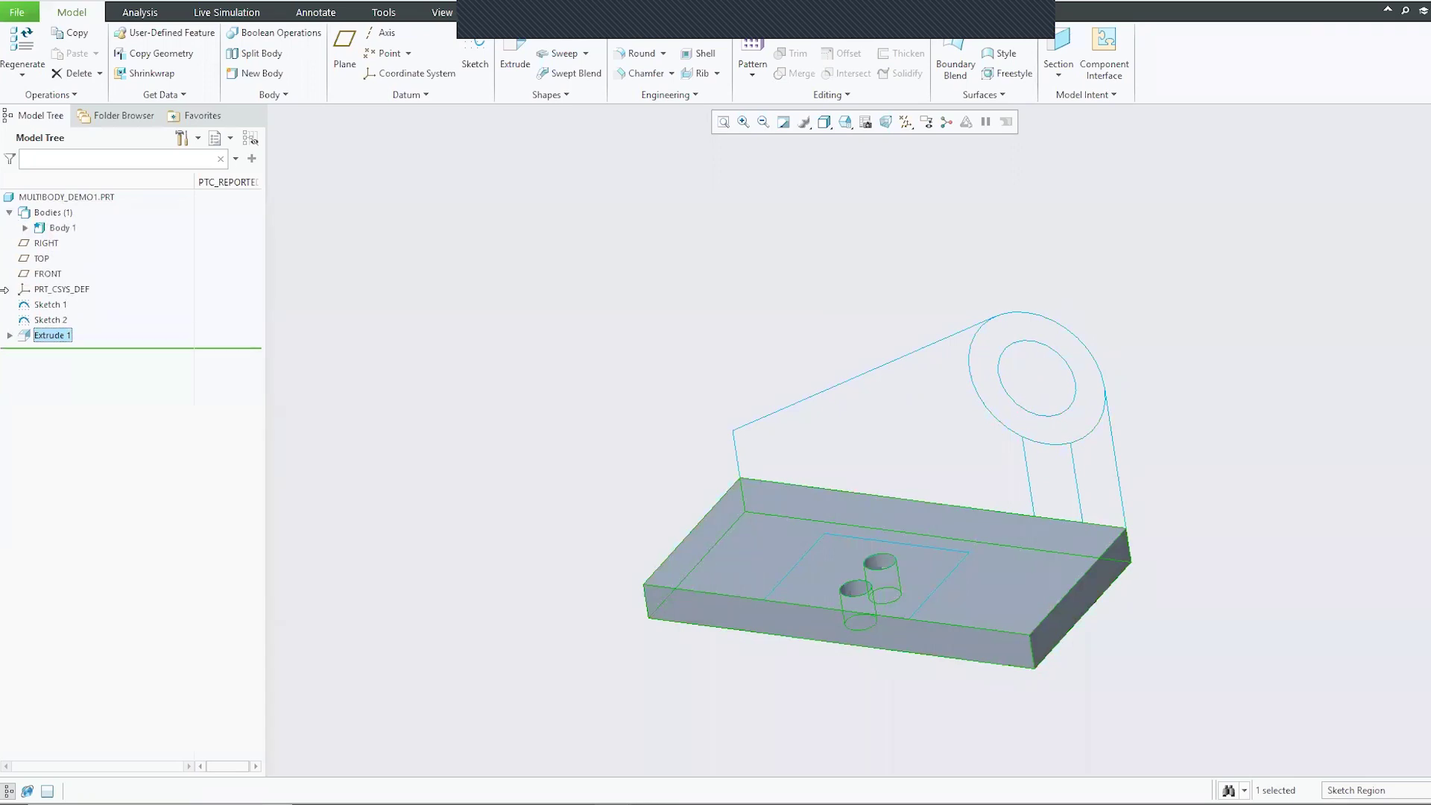
# - Cut the rectangular sketch region around the two holes into the base plate to a depth of 1.30
pyautogui.click(827, 588)
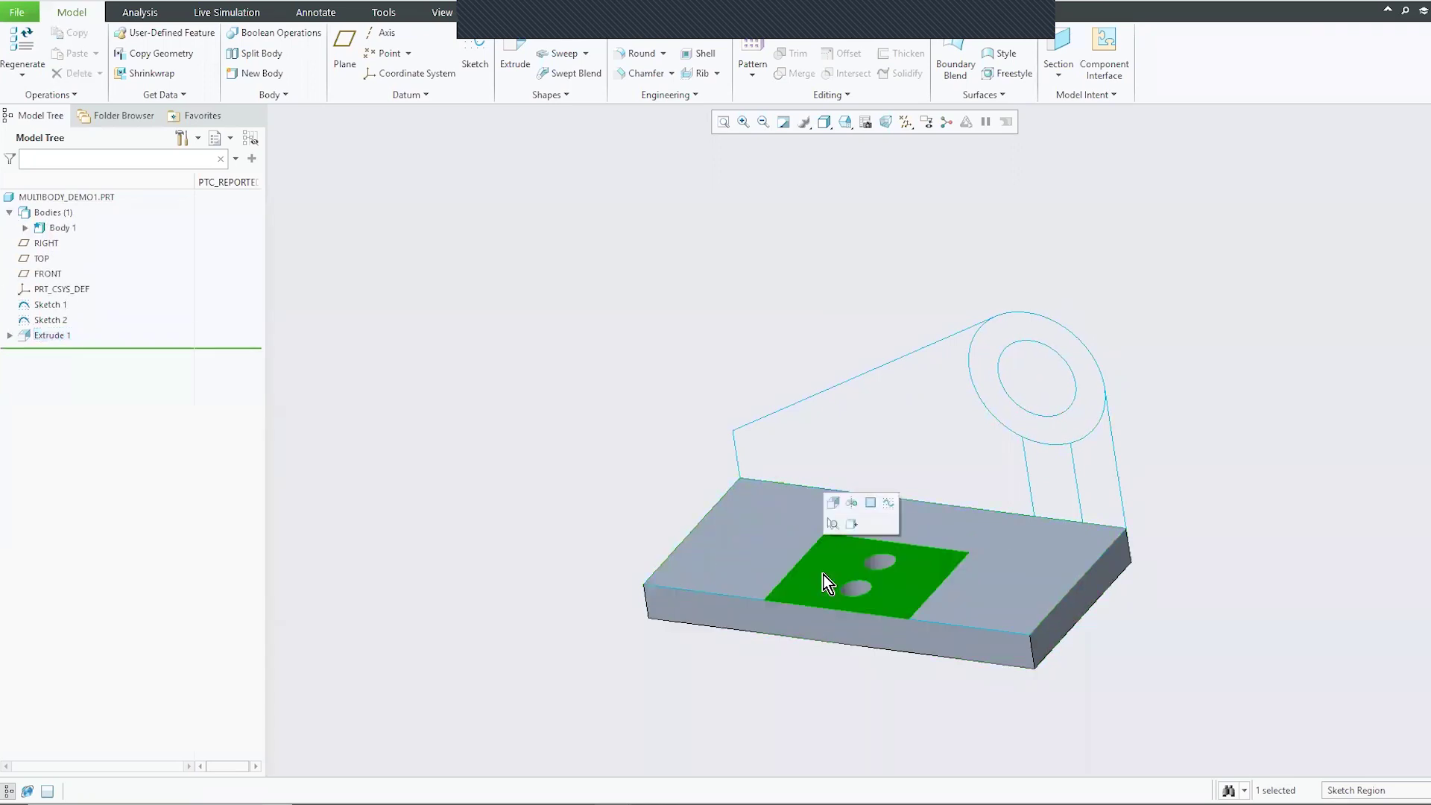
pyautogui.click(512, 44)
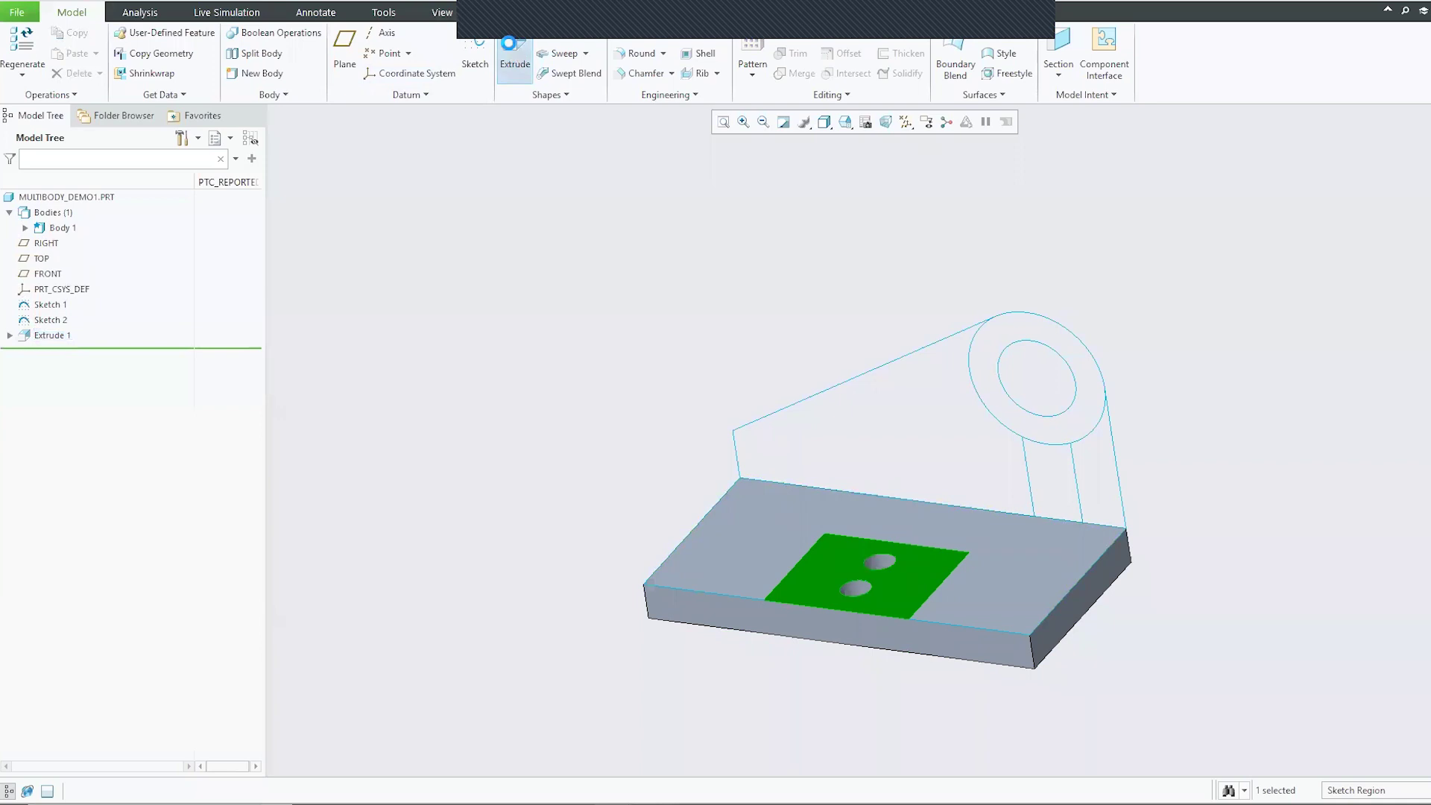
pyautogui.moveTo(848, 445); pyautogui.dragTo(869, 598)
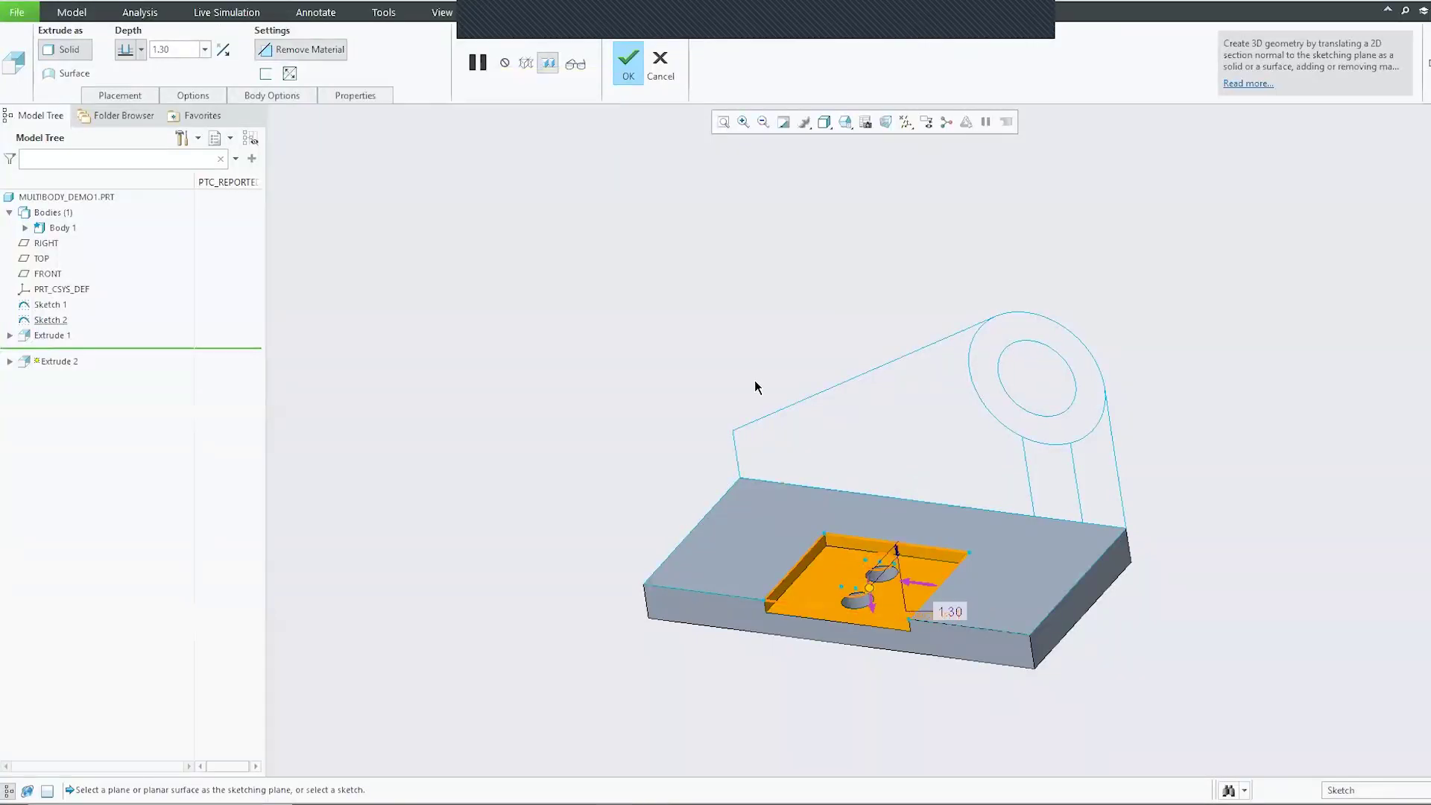
pyautogui.click(632, 65)
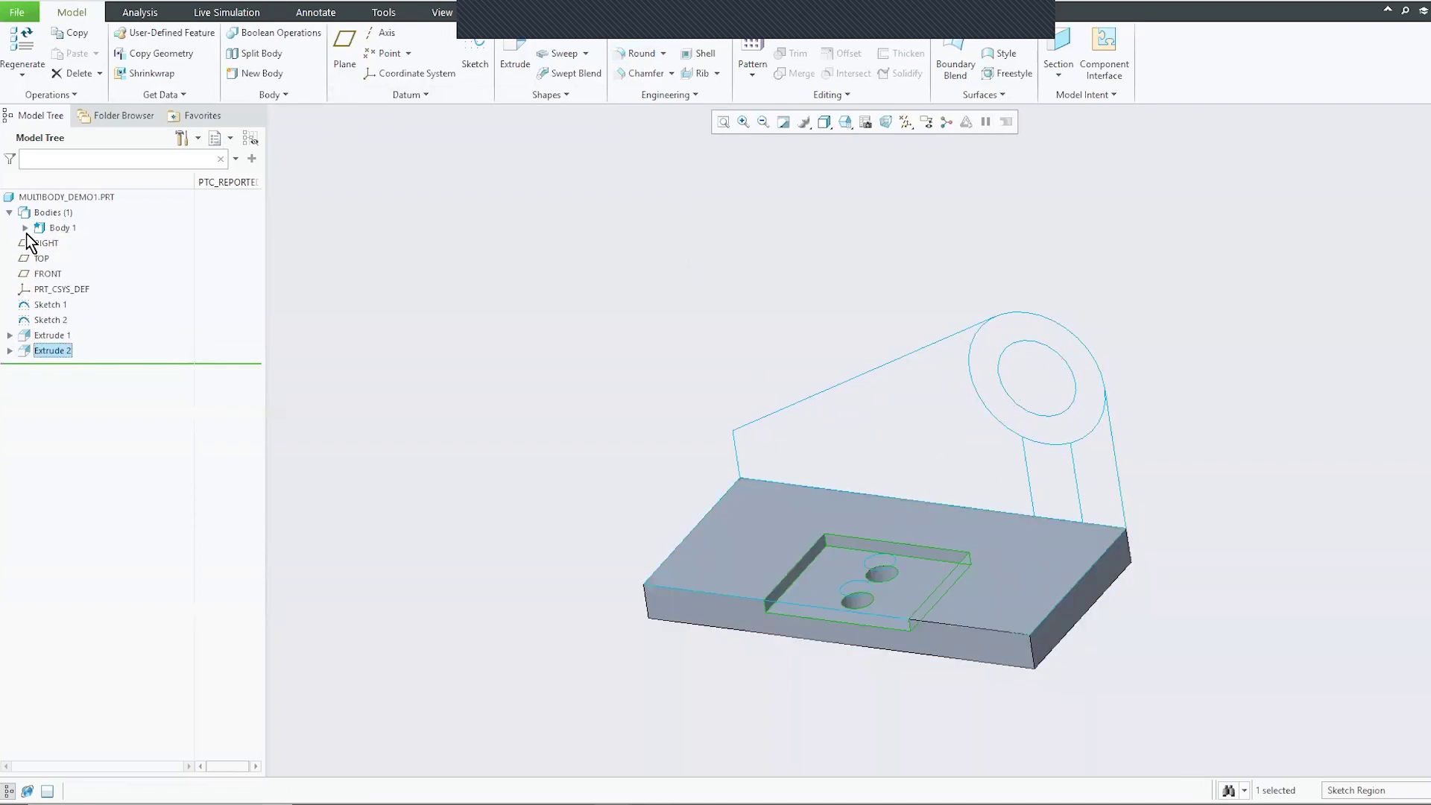
pyautogui.click(424, 288)
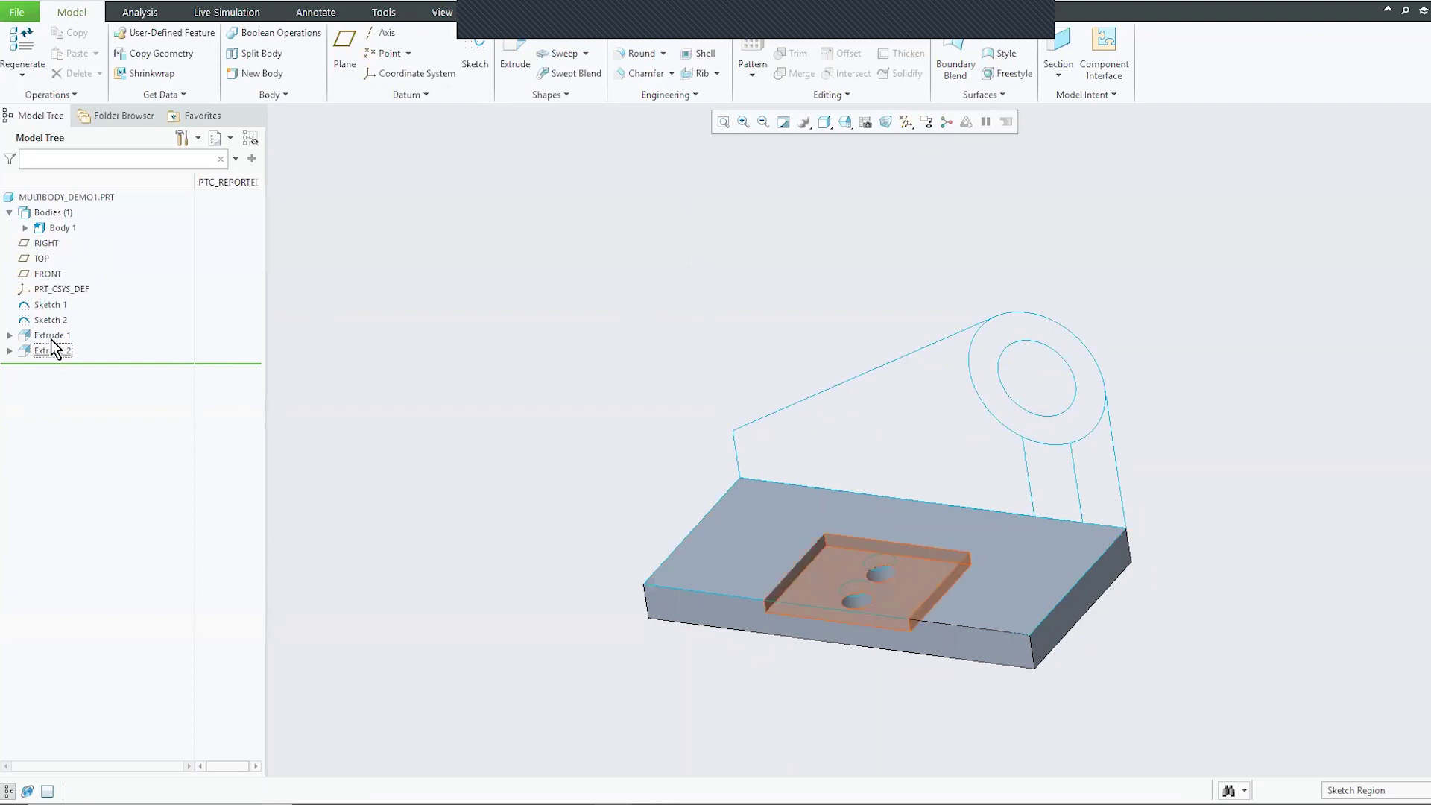
# - Extrude the upright bracket's sketch regions, leaving the round hole open, to a depth of 3.60 over the plate
pyautogui.moveTo(585, 426)
pyautogui.mouseDown(button='middle')
pyautogui.moveTo(599, 430)
pyautogui.moveTo(556, 441)
pyautogui.mouseUp(button='middle')
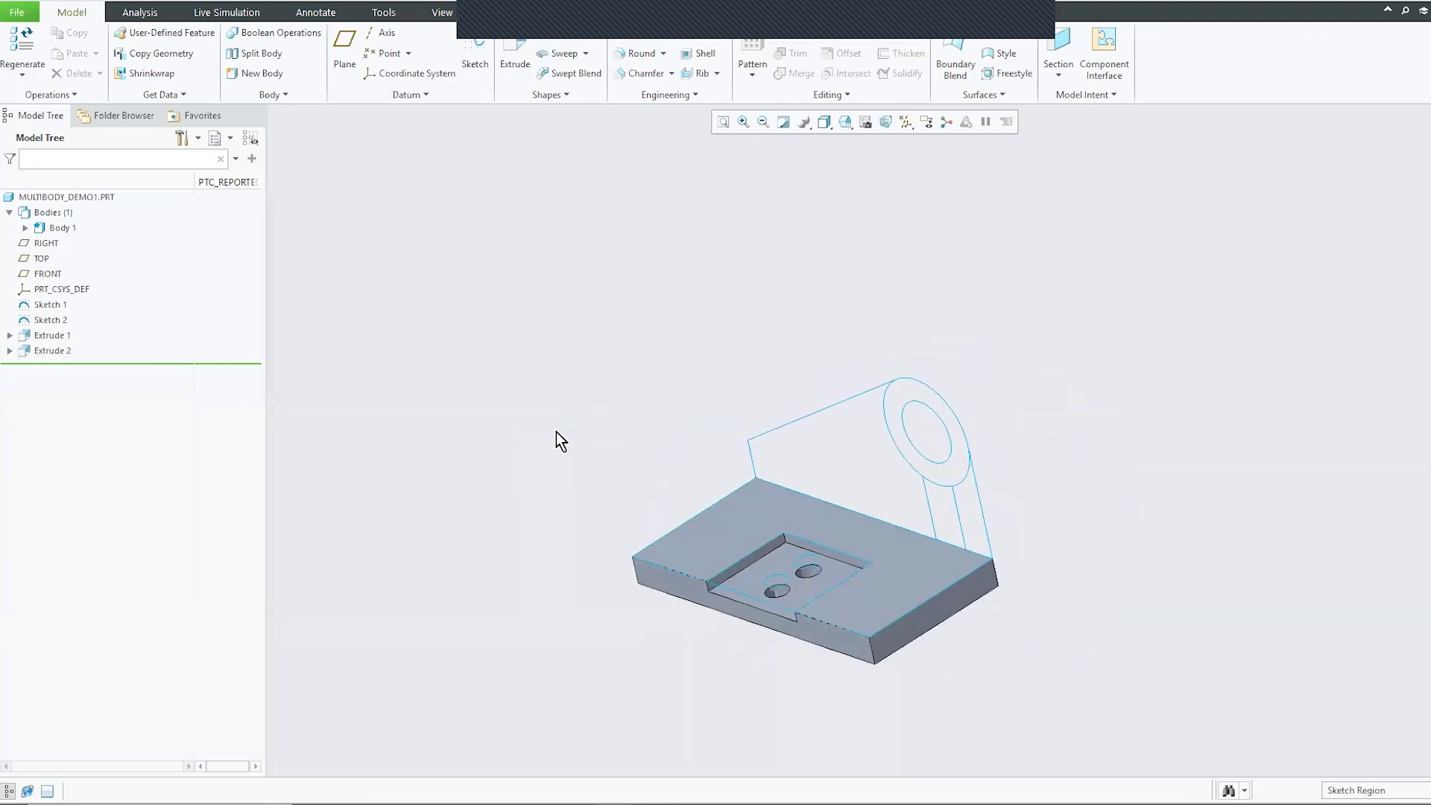
pyautogui.click(858, 451)
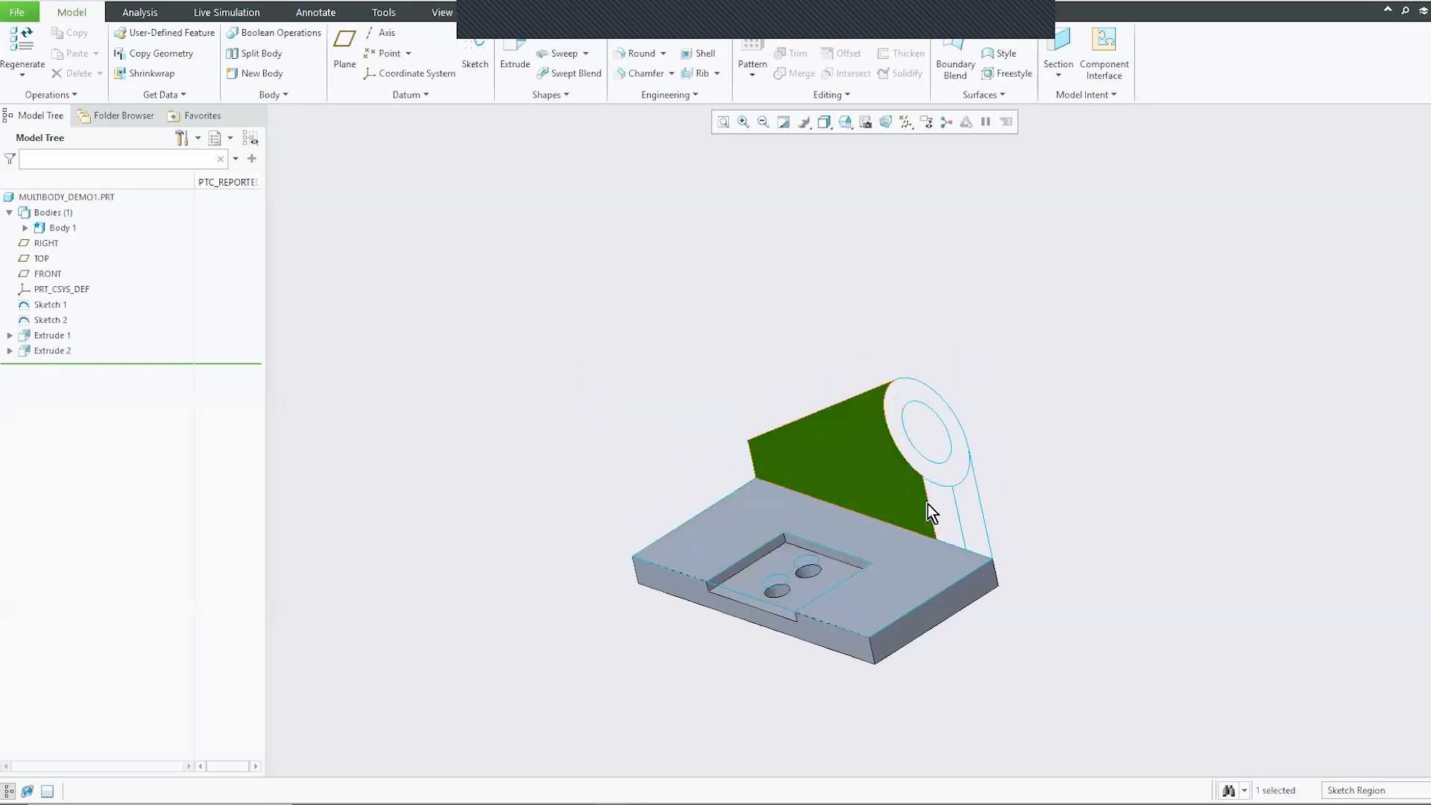
pyautogui.keyDown('ctrl'); pyautogui.click(964, 514); pyautogui.keyUp('ctrl')
pyautogui.keyDown('ctrl'); pyautogui.click(937, 472); pyautogui.keyUp('ctrl')
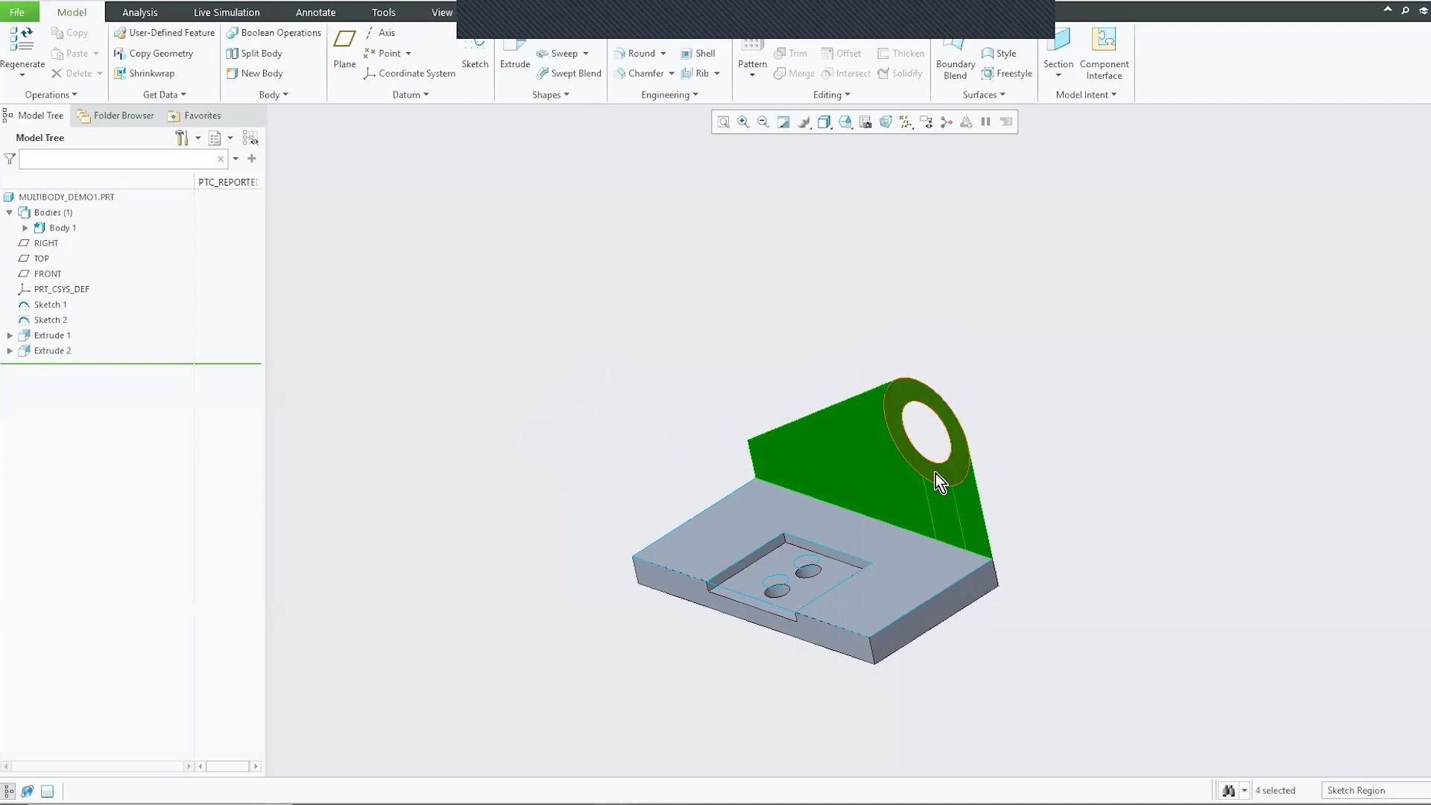
pyautogui.click(514, 39)
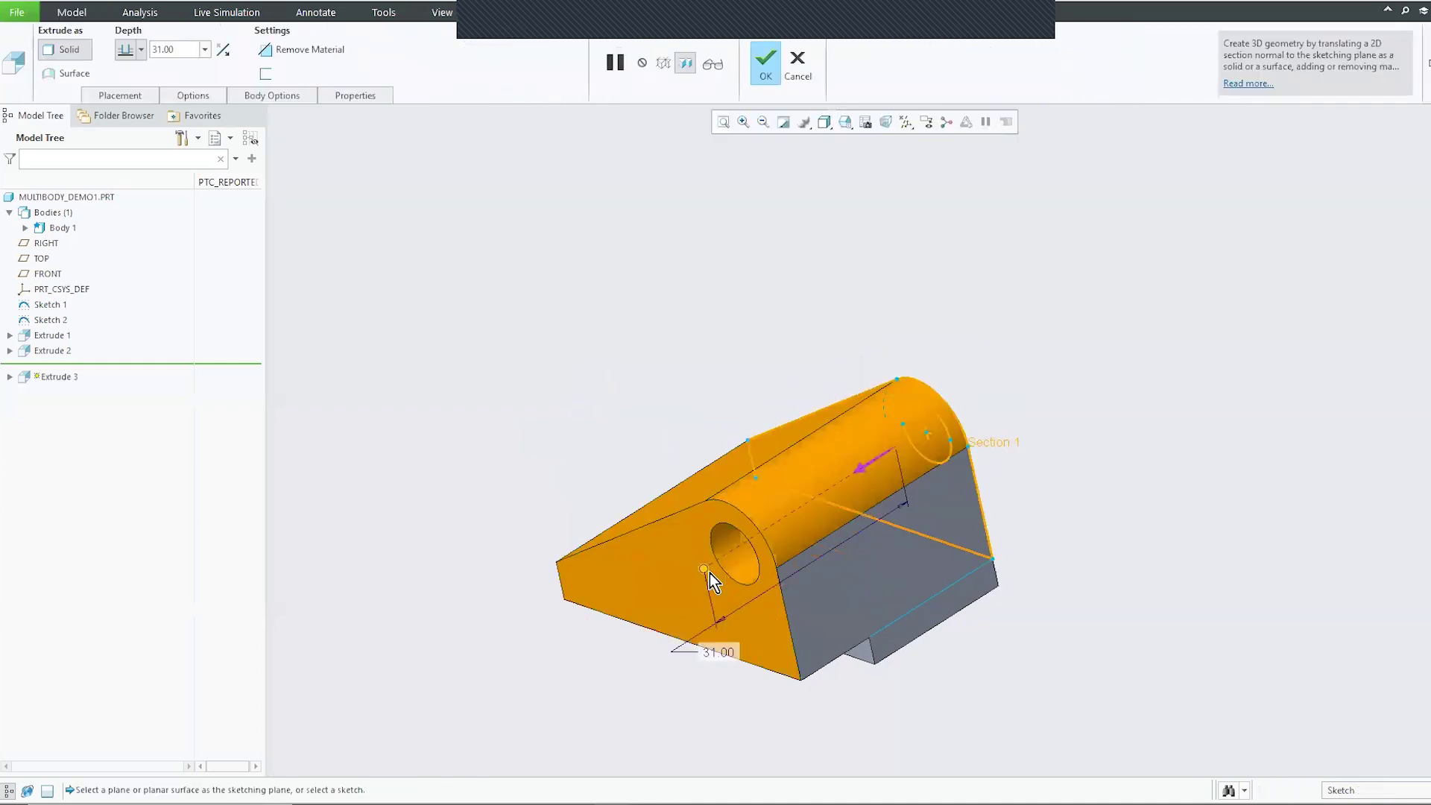
pyautogui.moveTo(710, 576); pyautogui.dragTo(886, 489)
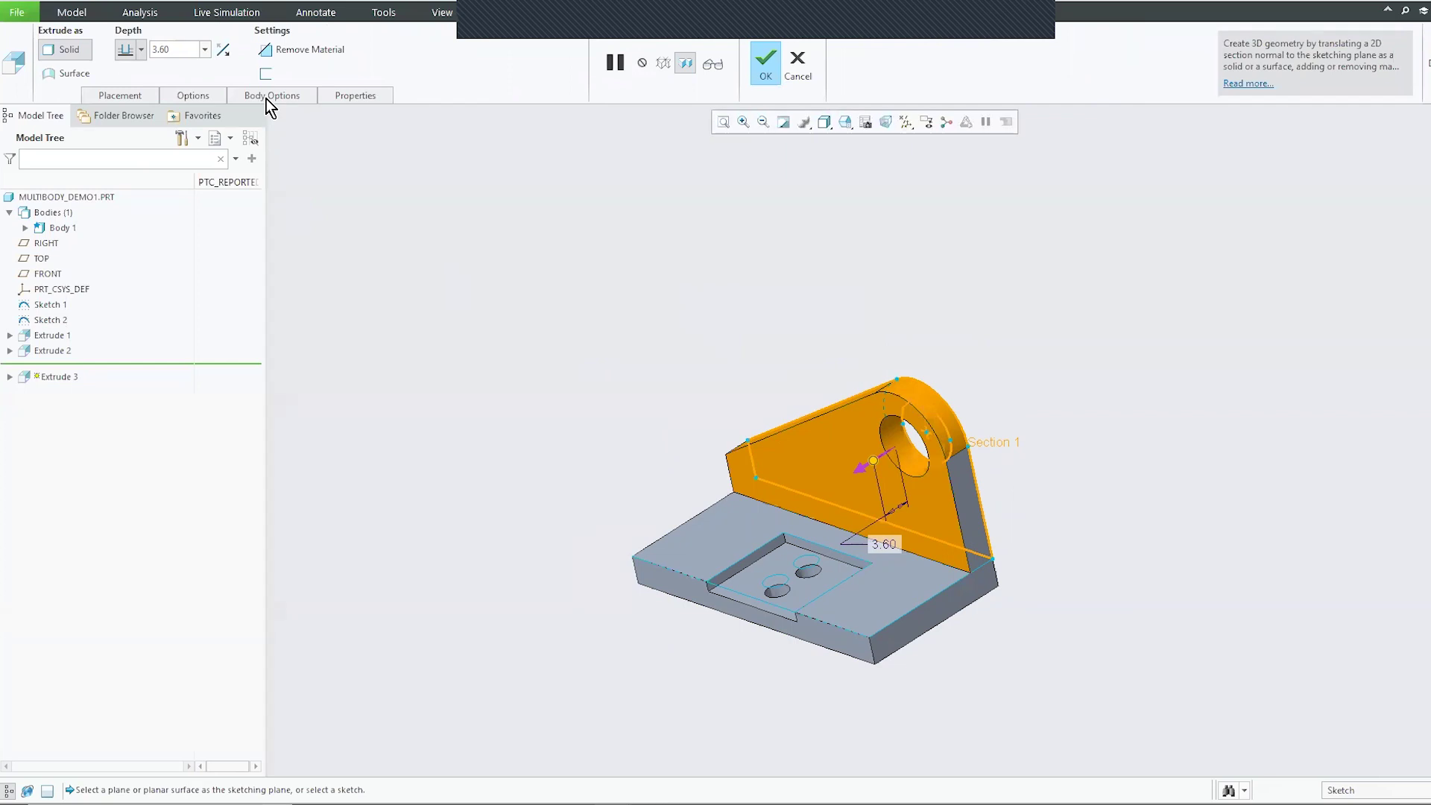
# - Create the upright bracket extrusion as a new body and complete the feature
pyautogui.click(291, 102)
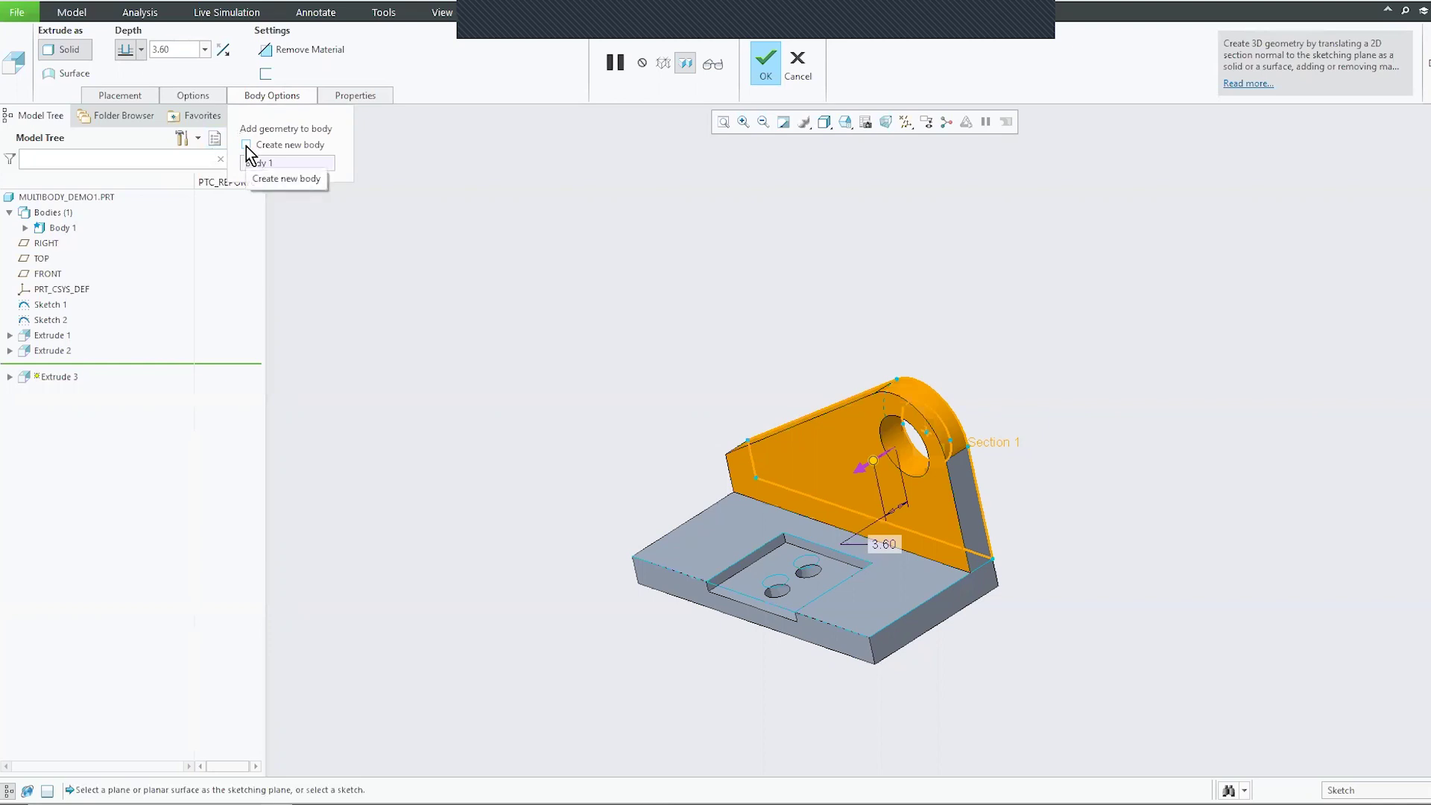
pyautogui.click(246, 145)
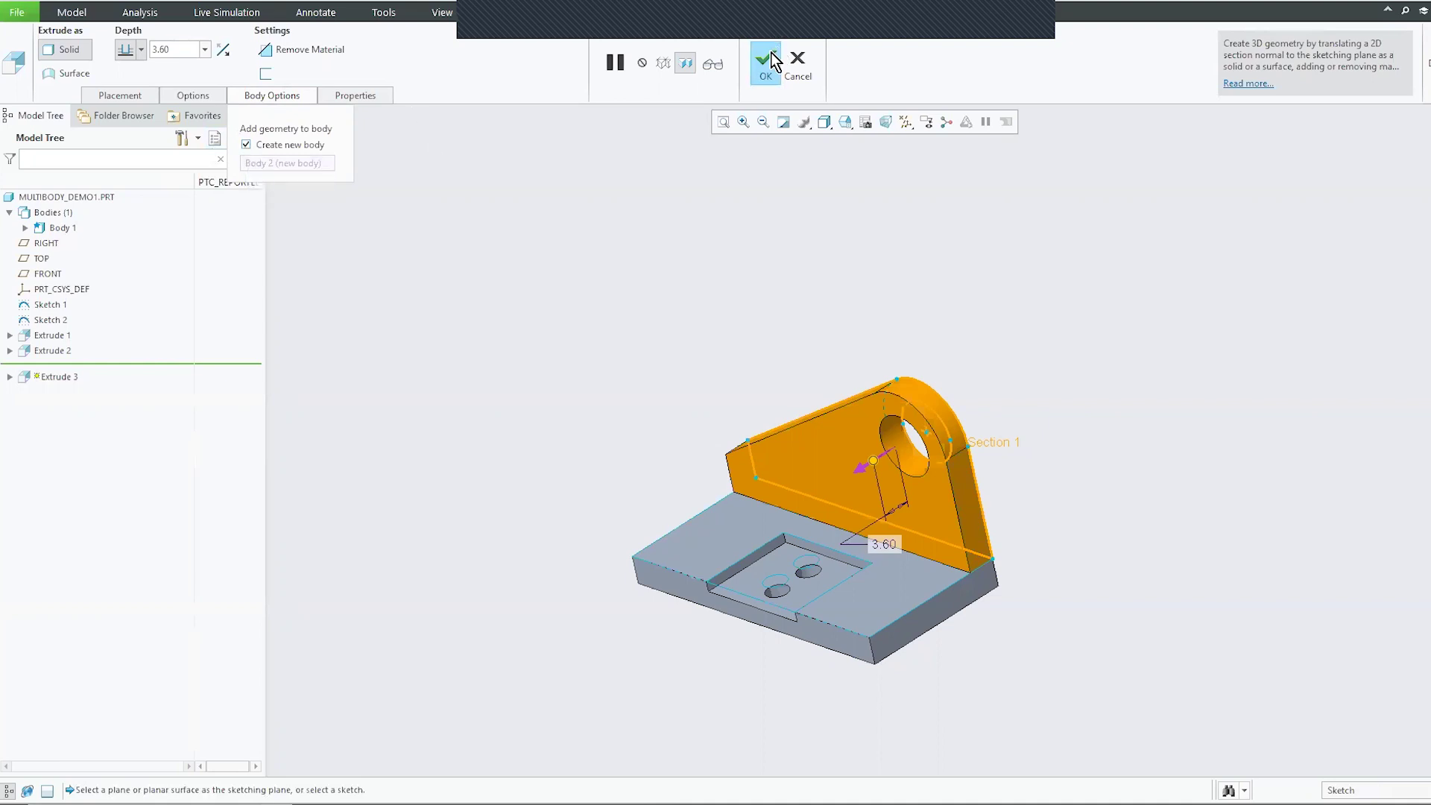
pyautogui.click(768, 64)
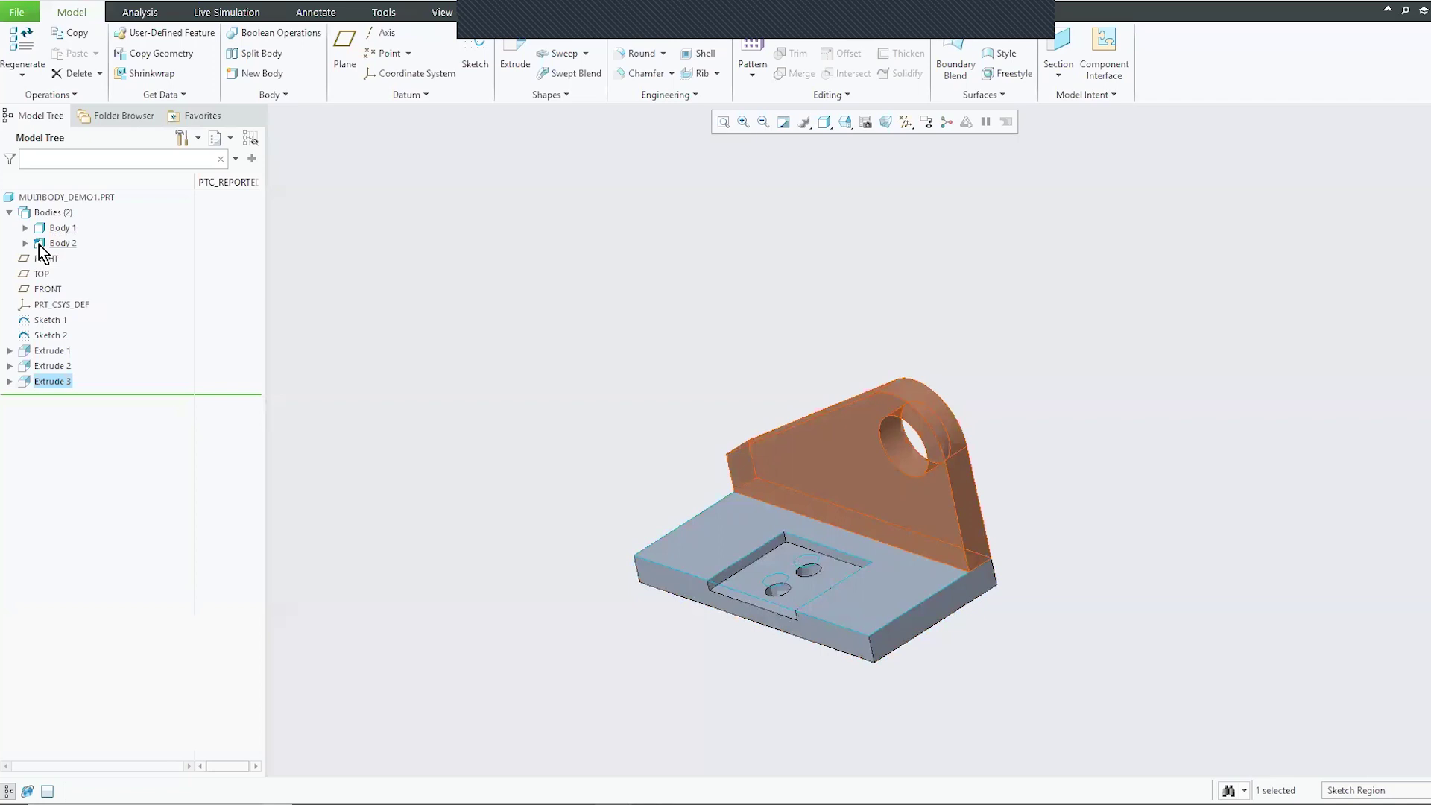
# - Set Body 1 as the default body, and return the default to Body 2
pyautogui.click(44, 226)
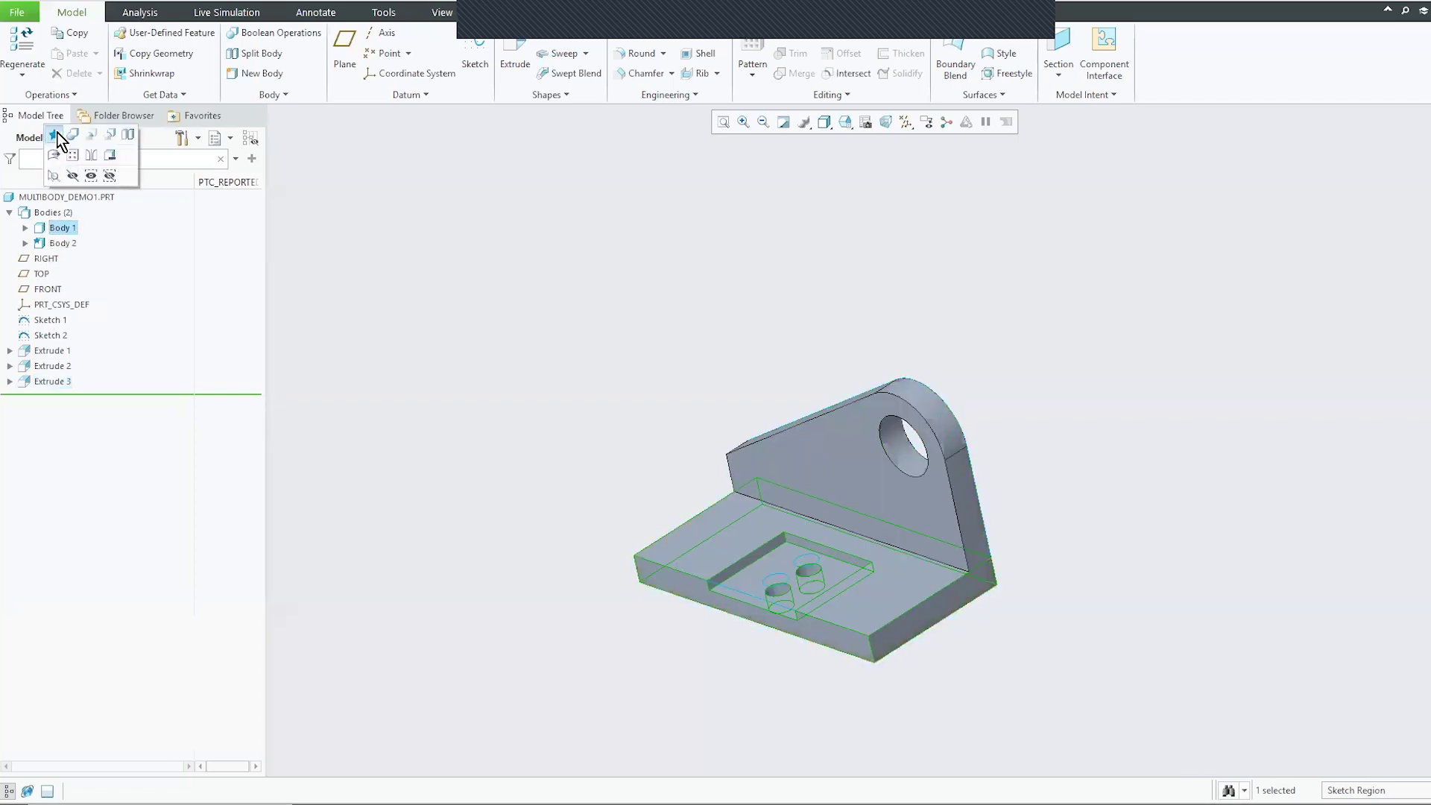
pyautogui.click(56, 133)
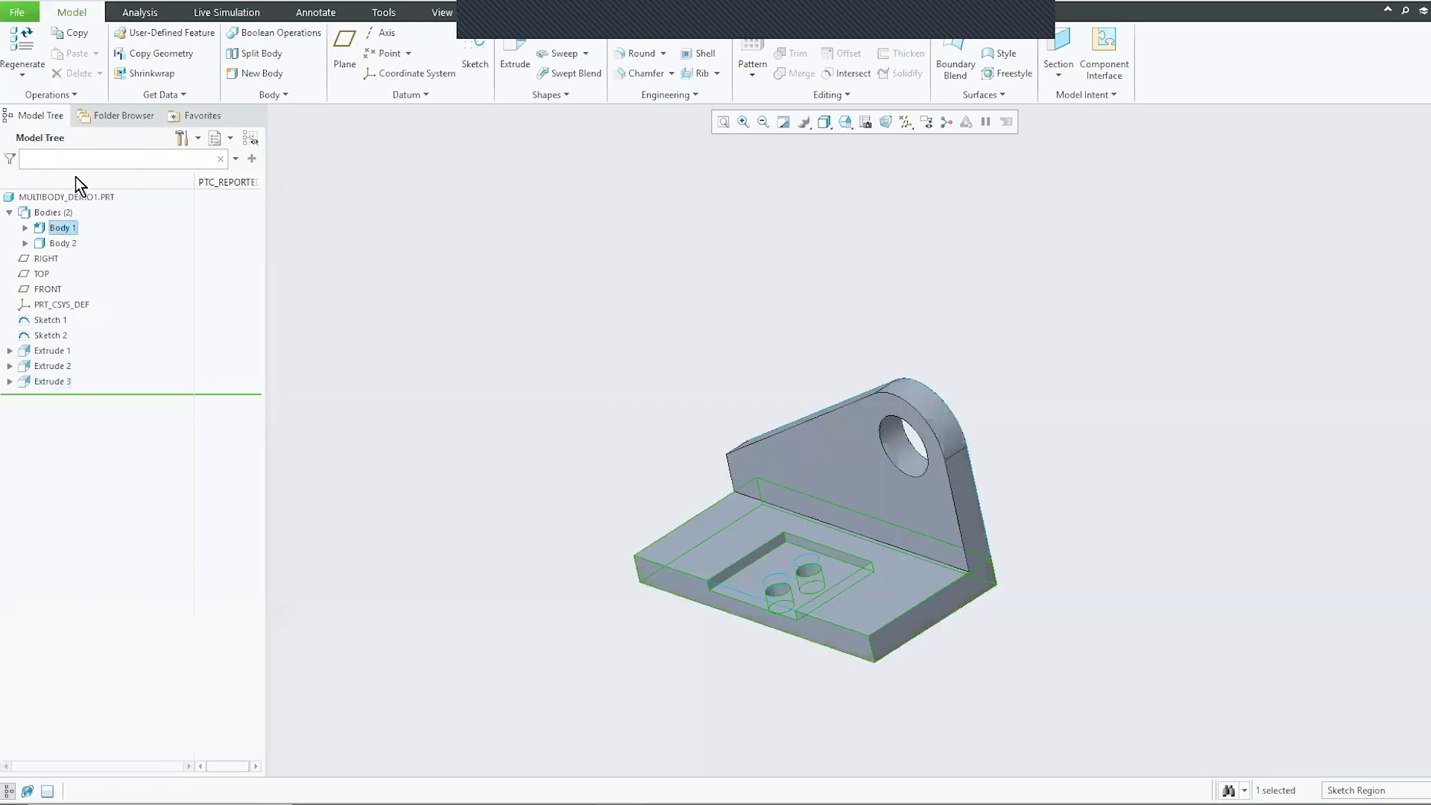
pyautogui.click(40, 243)
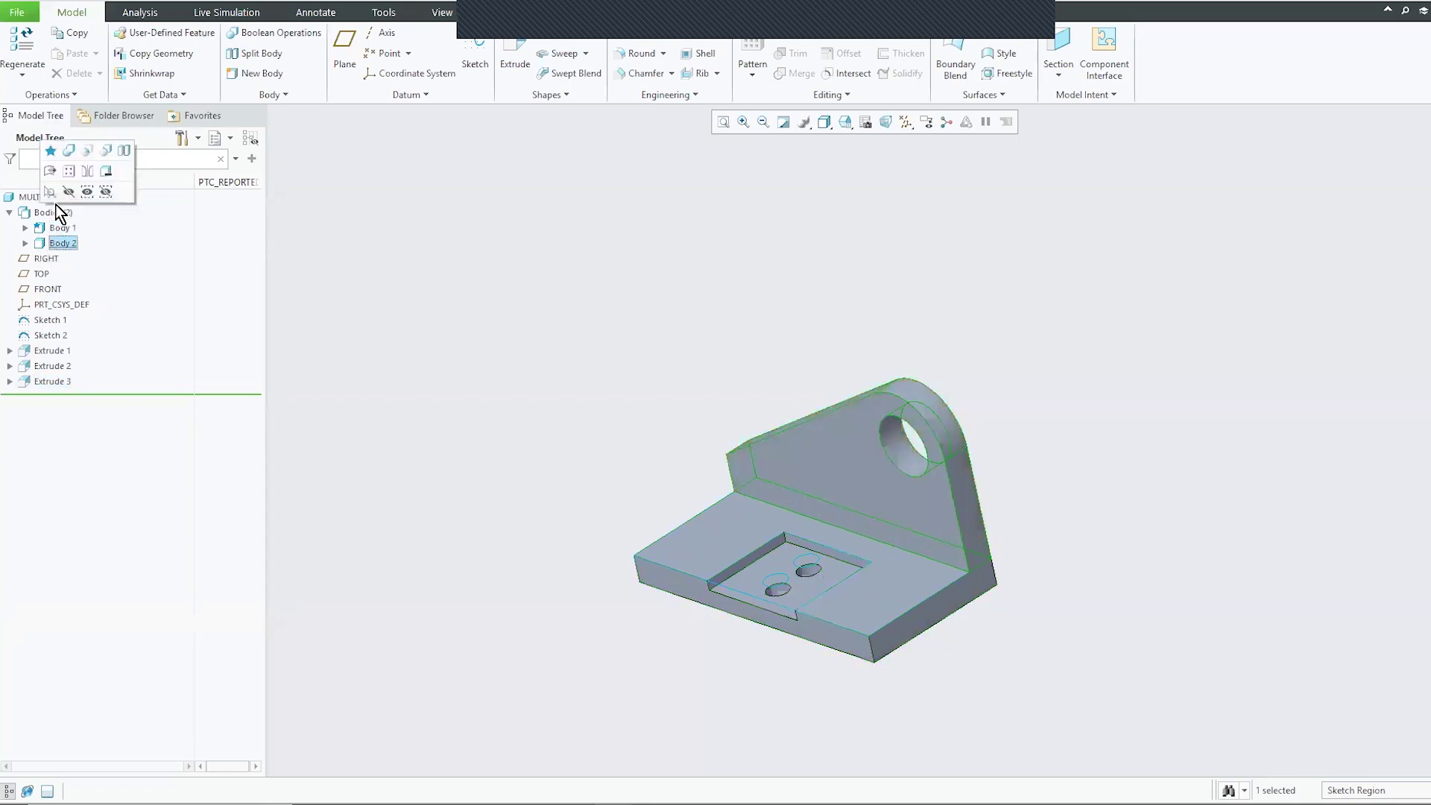
pyautogui.click(51, 152)
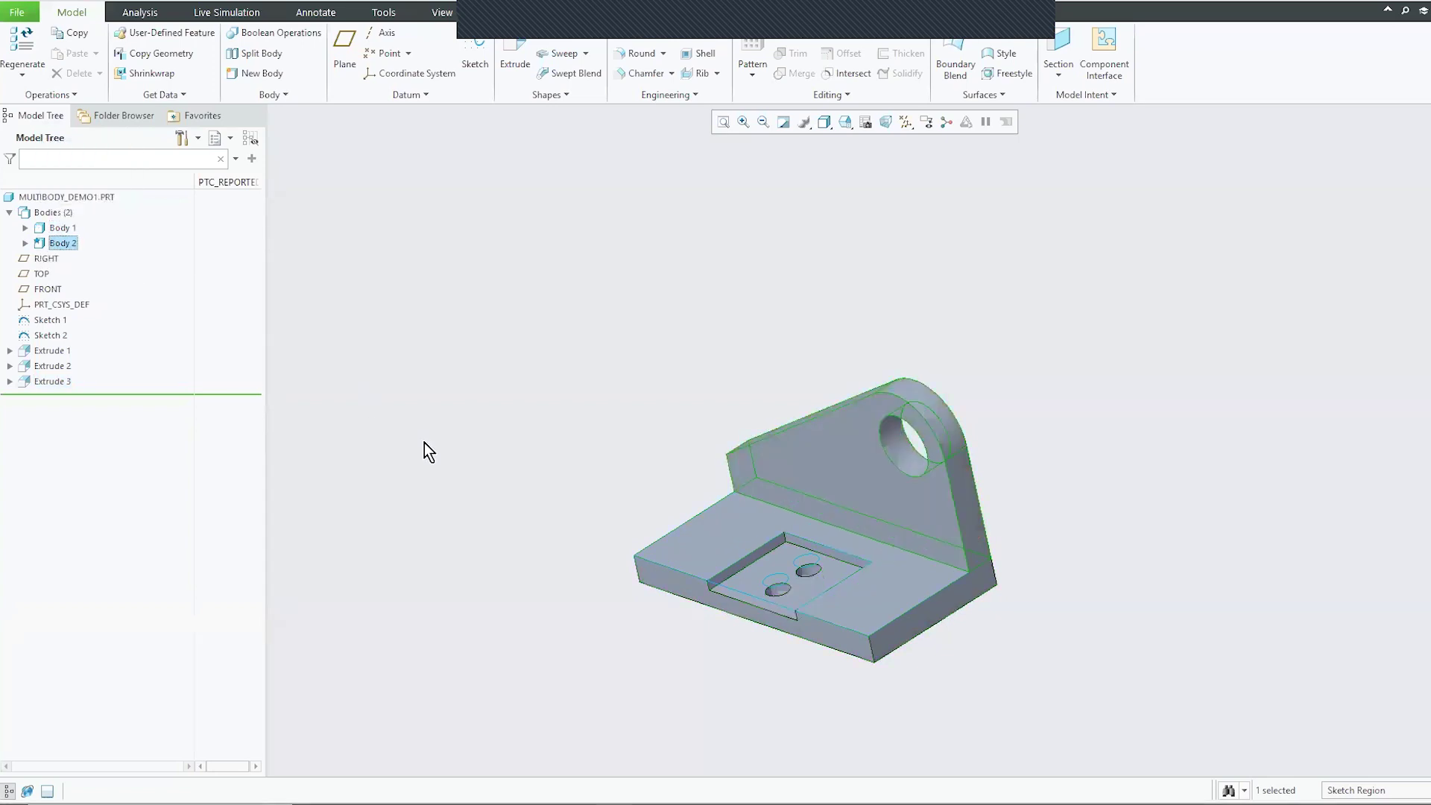
# - Extrude the ring and the narrow rib region below it to a depth of 7.60 over the base plate, adding material
pyautogui.moveTo(540, 457); pyautogui.dragTo(682, 534, button='middle')
pyautogui.scroll(5, 682, 534)
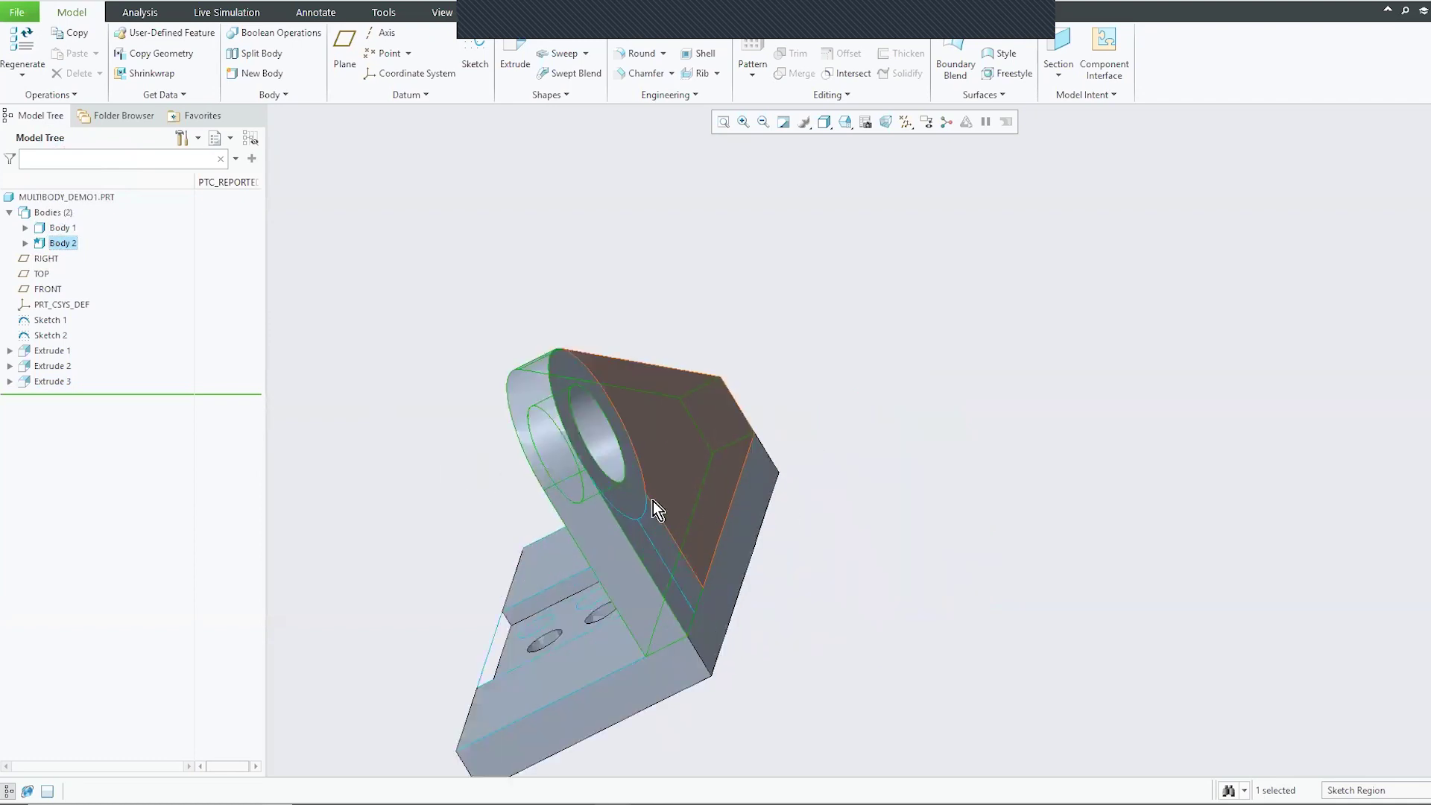
pyautogui.click(629, 498)
pyautogui.keyDown('ctrl'); pyautogui.click(662, 539); pyautogui.keyUp('ctrl')
pyautogui.moveTo(500, 633); pyautogui.dragTo(584, 534, button='middle')
pyautogui.click(513, 46)
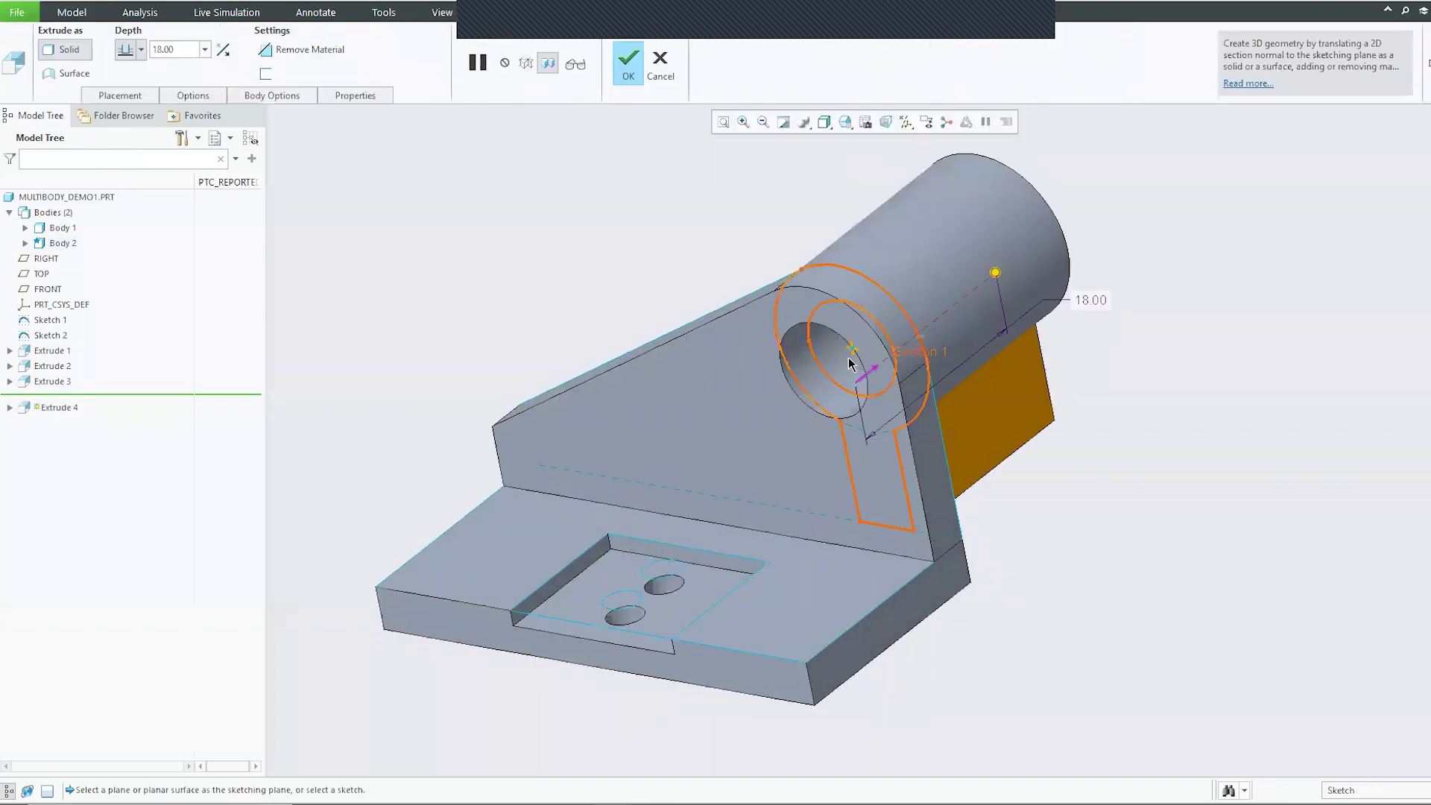
pyautogui.click(876, 374)
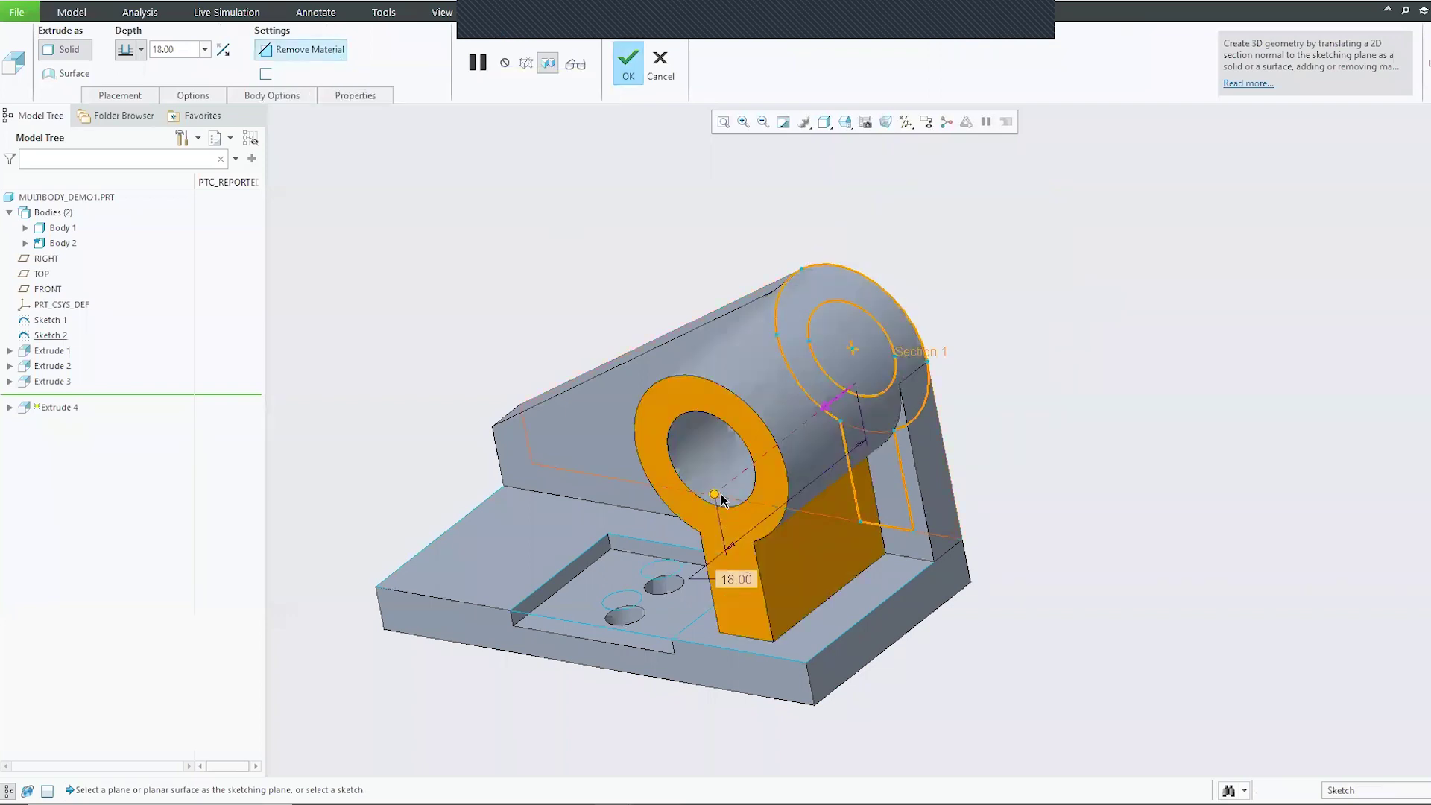
pyautogui.moveTo(714, 498); pyautogui.dragTo(796, 436)
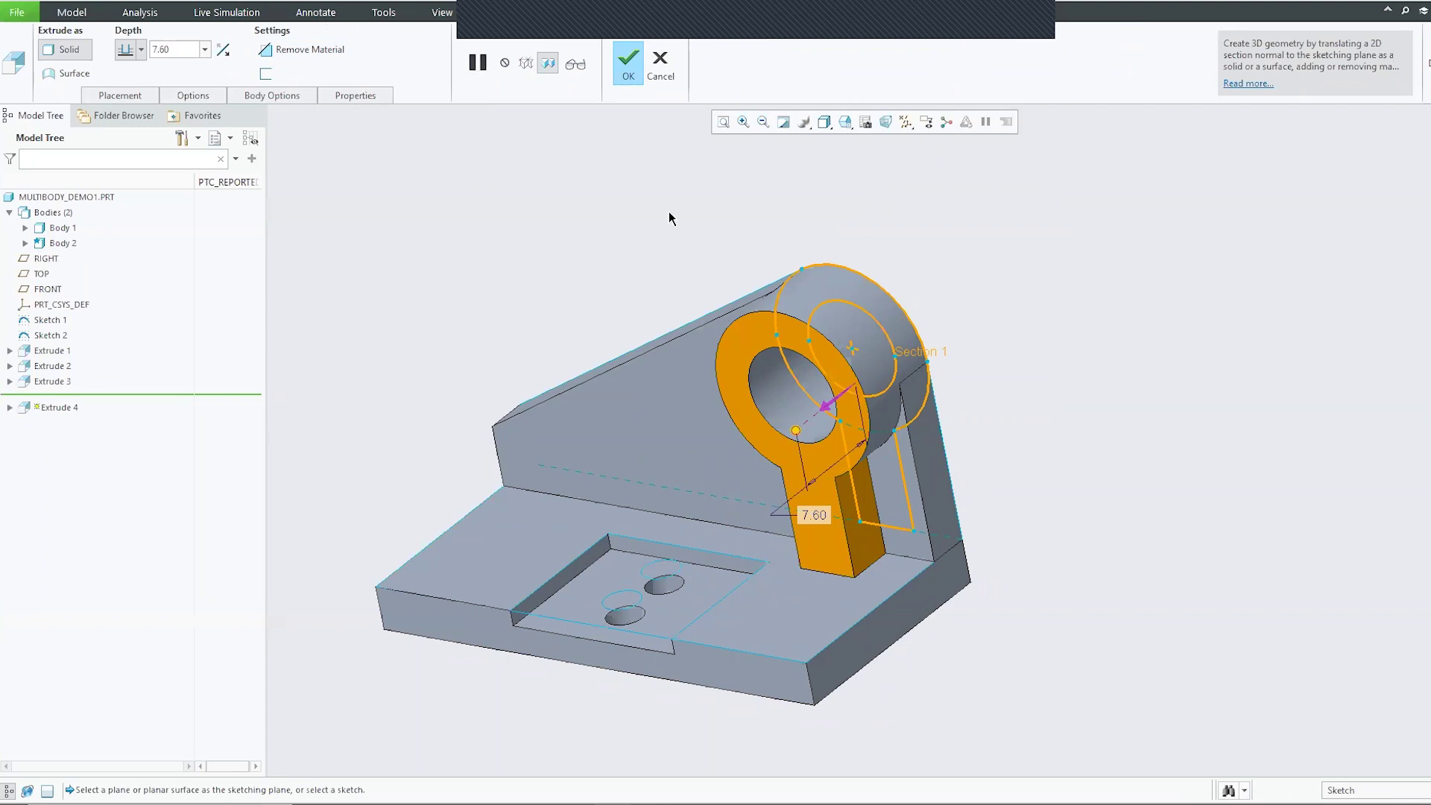
pyautogui.click(634, 67)
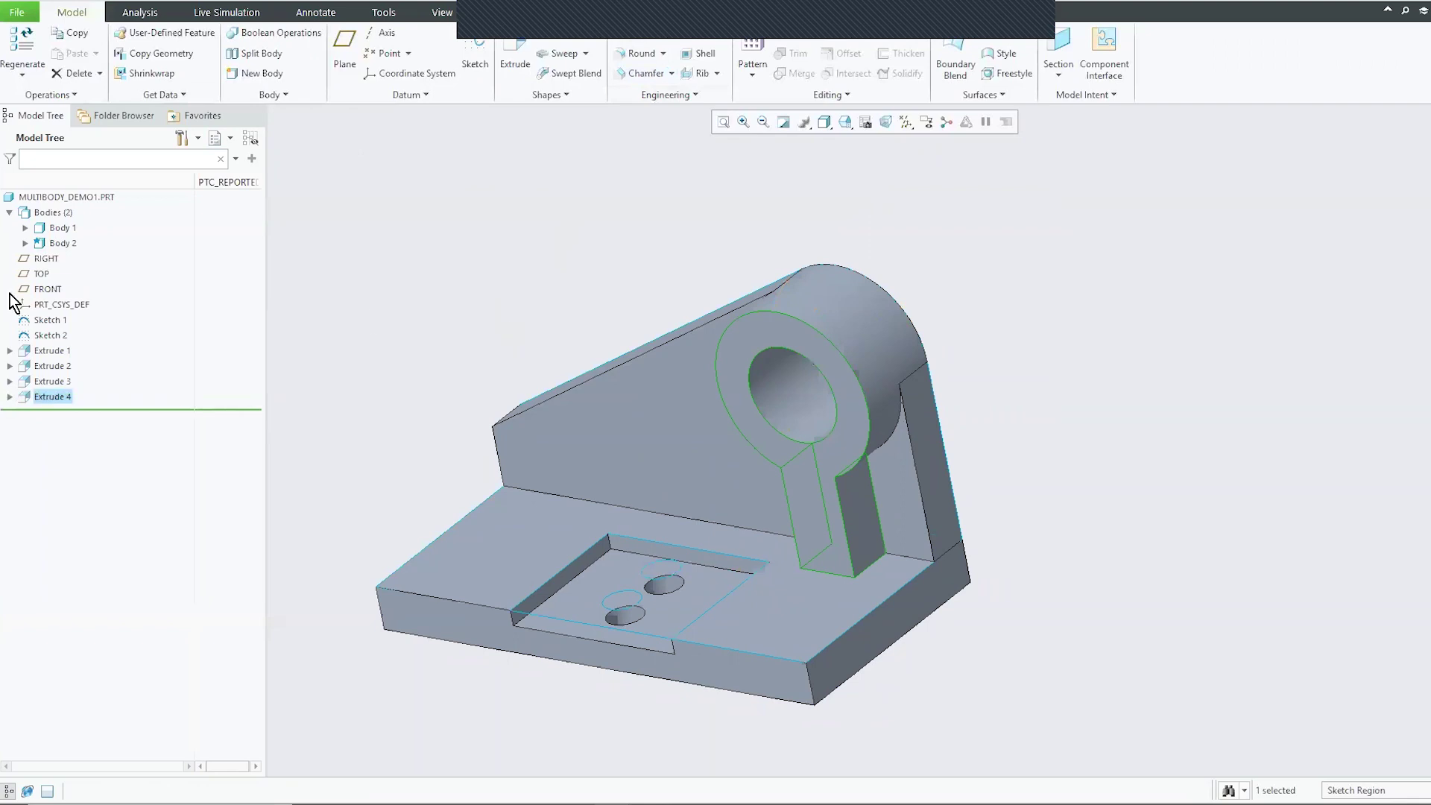
# - Expand Body 2 and Body 1 in the model tree to review which extrusions contribute to each
pyautogui.click(25, 243)
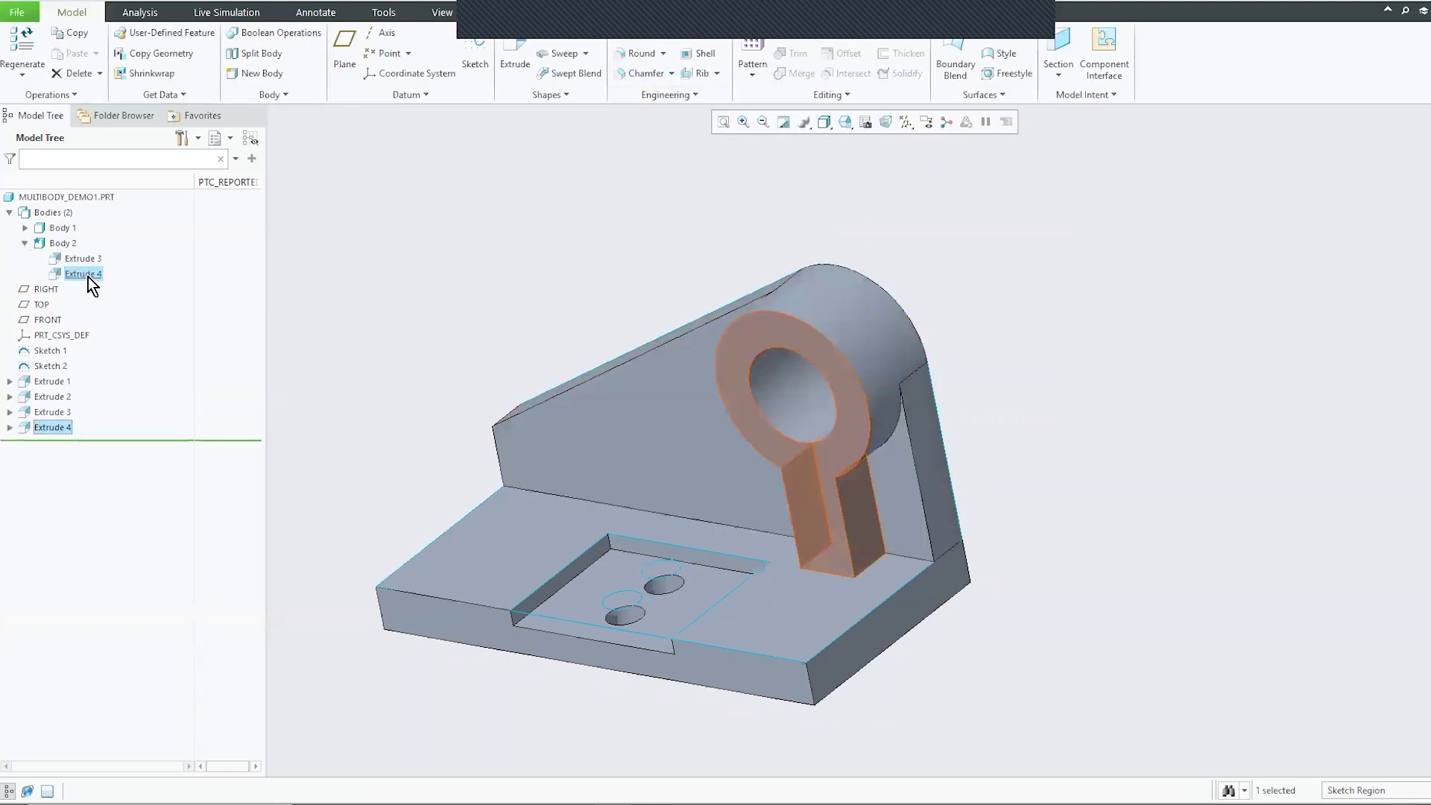
pyautogui.click(26, 229)
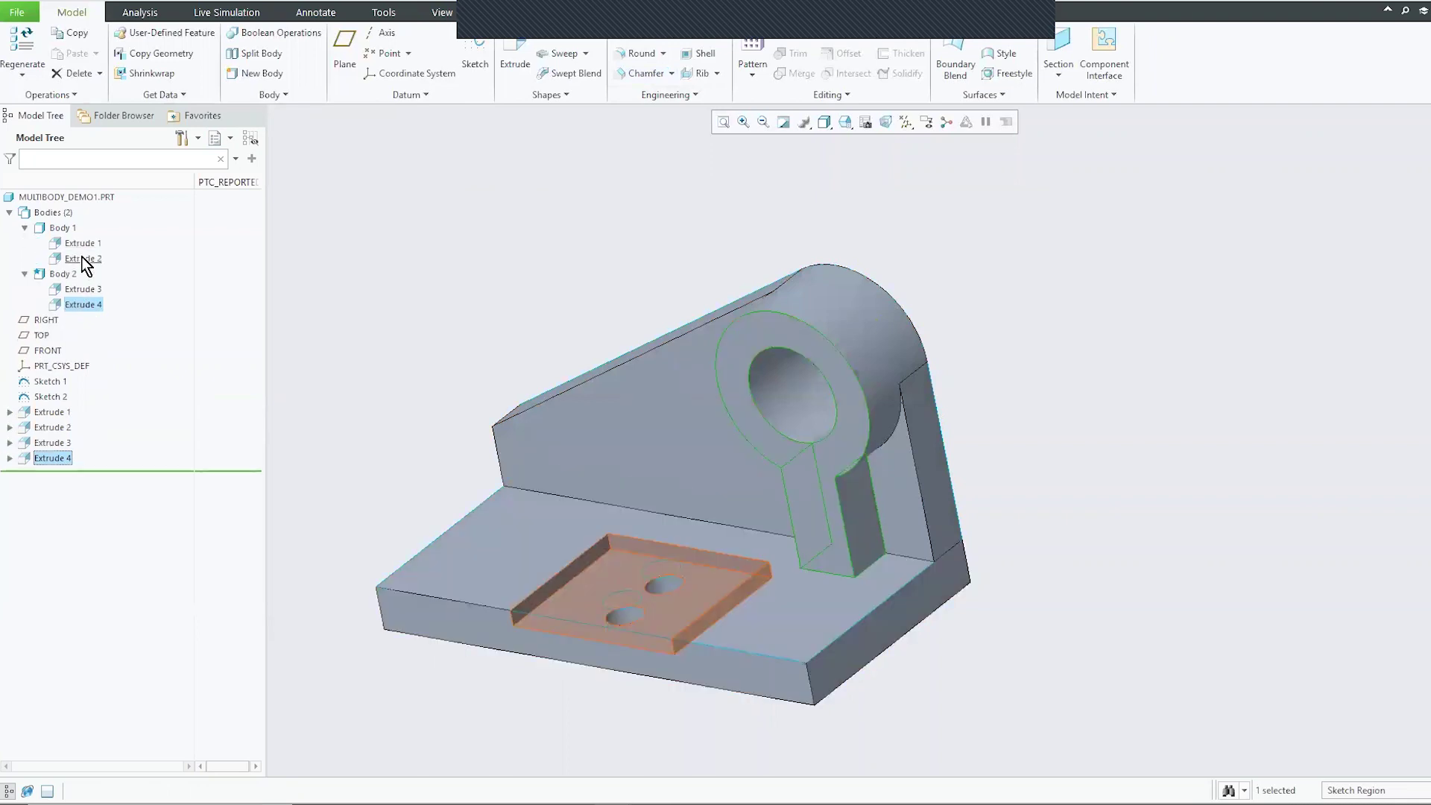
pyautogui.click(345, 232)
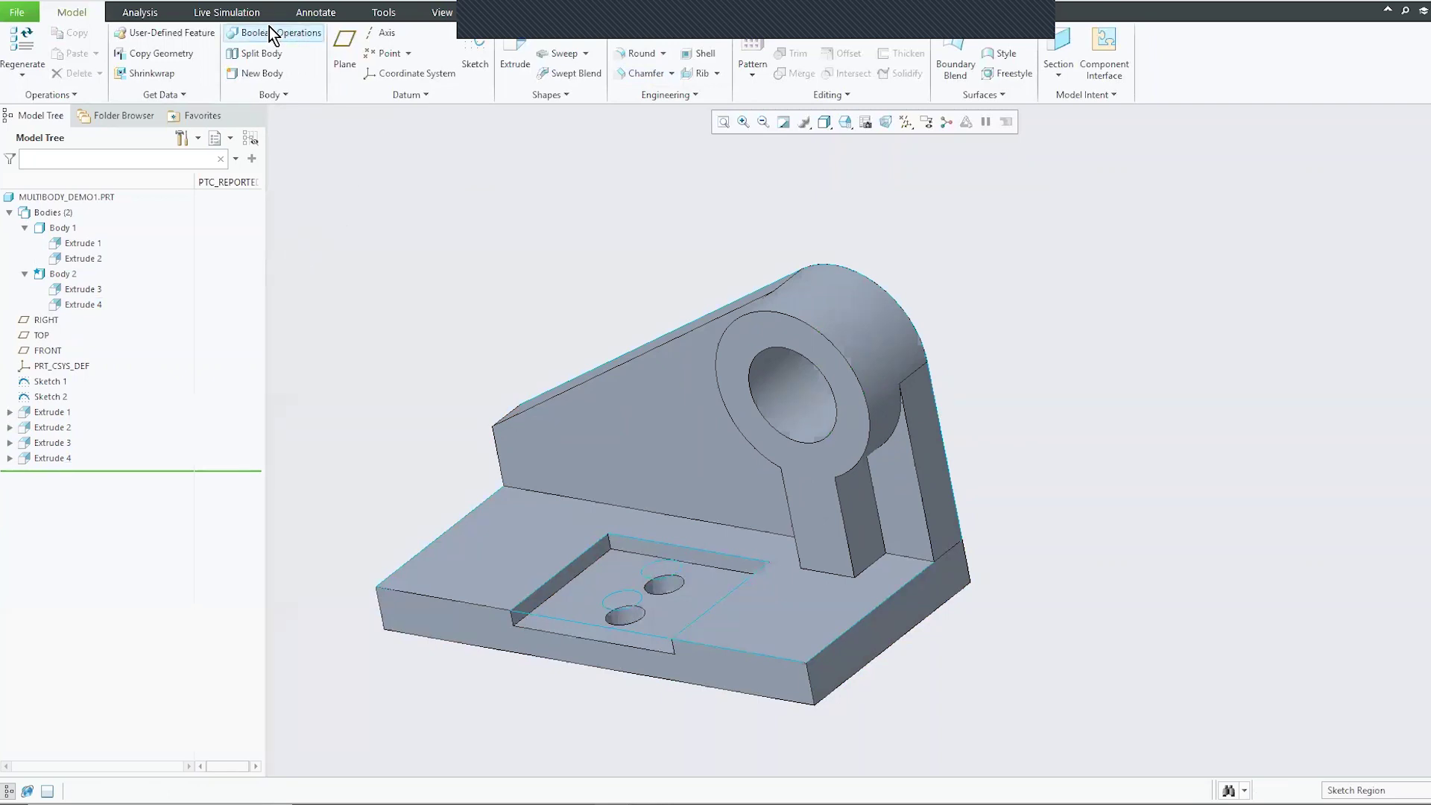
# - Apply the yellow appearance to Body 2
pyautogui.click(443, 14)
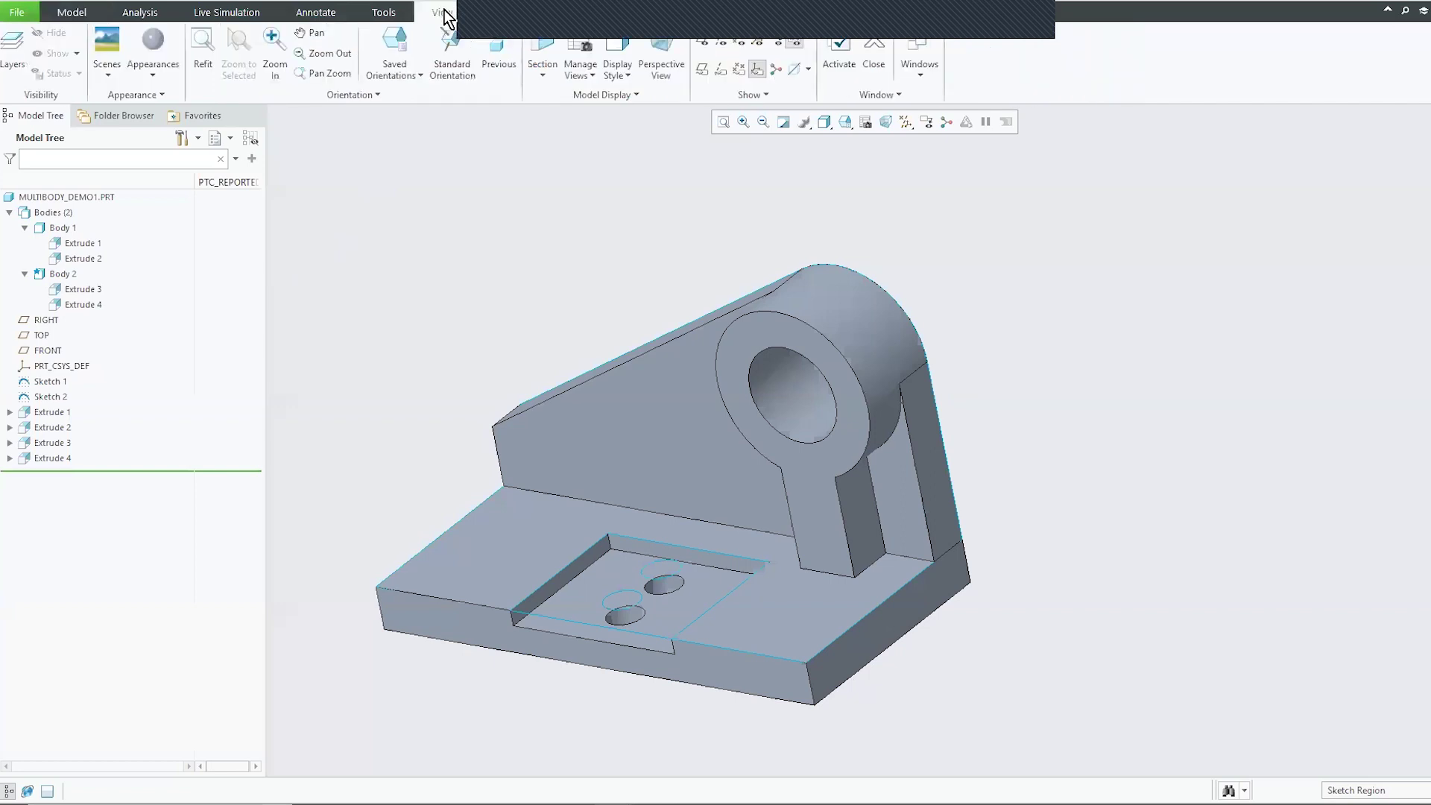
pyautogui.click(153, 67)
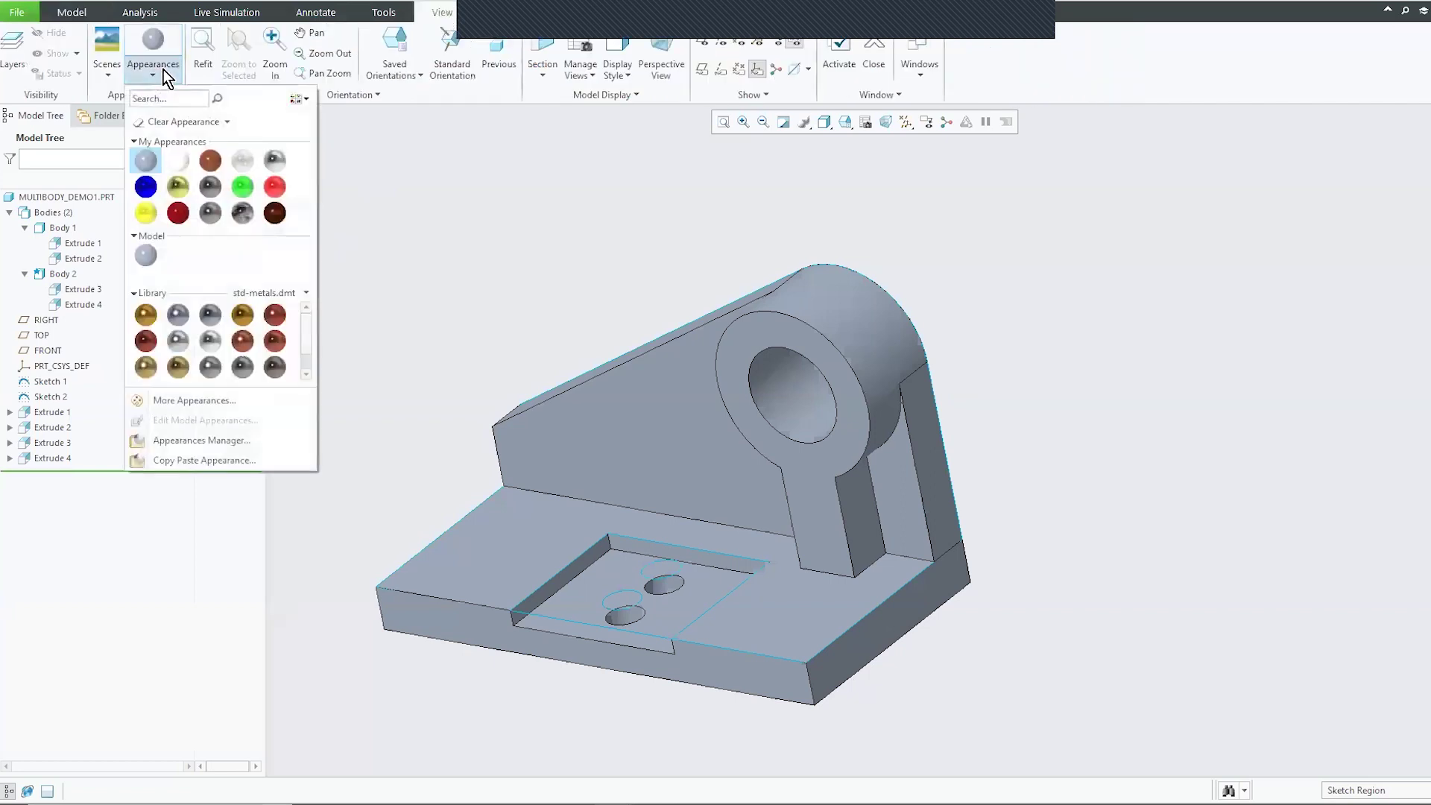
pyautogui.click(146, 214)
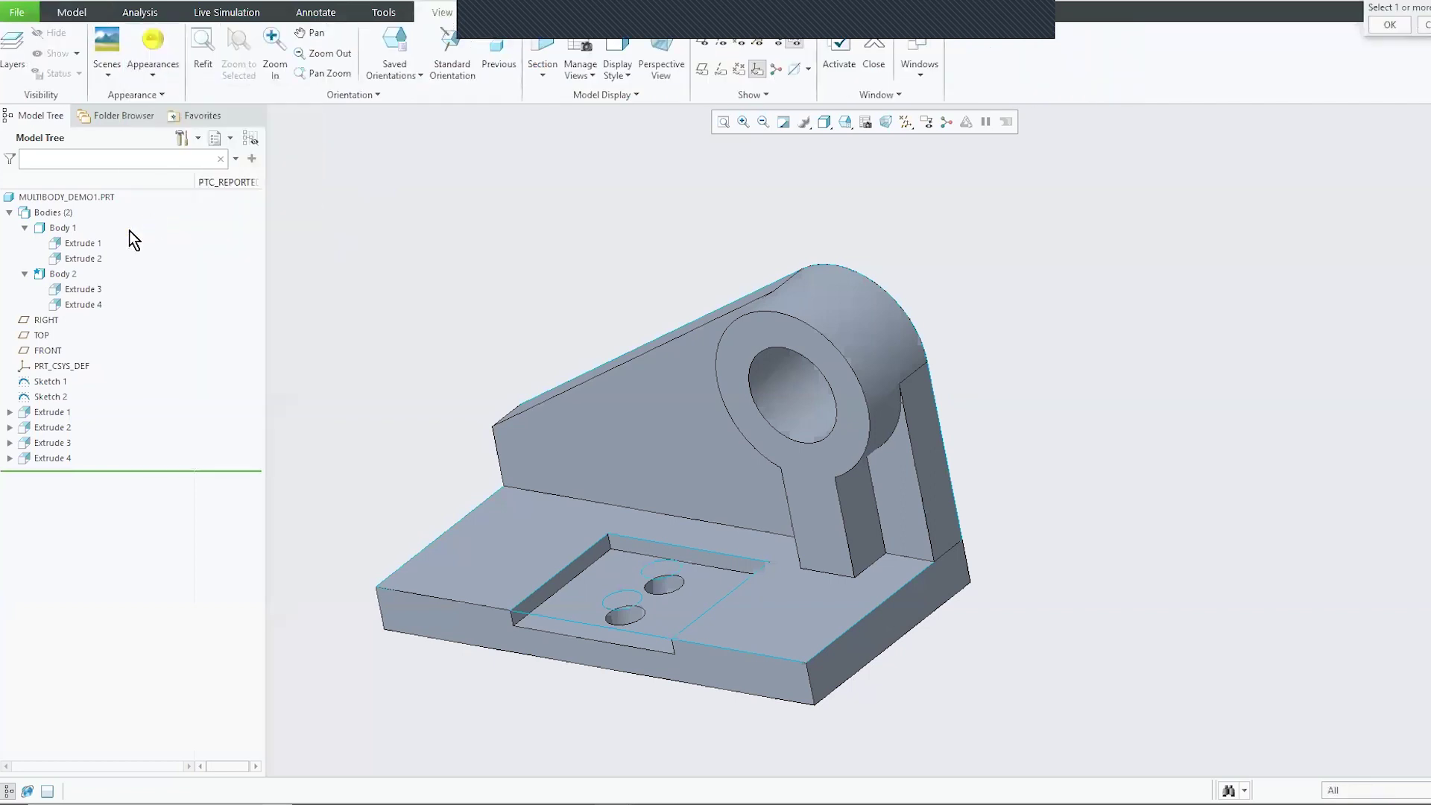
pyautogui.click(61, 275)
pyautogui.middleClick(349, 270)
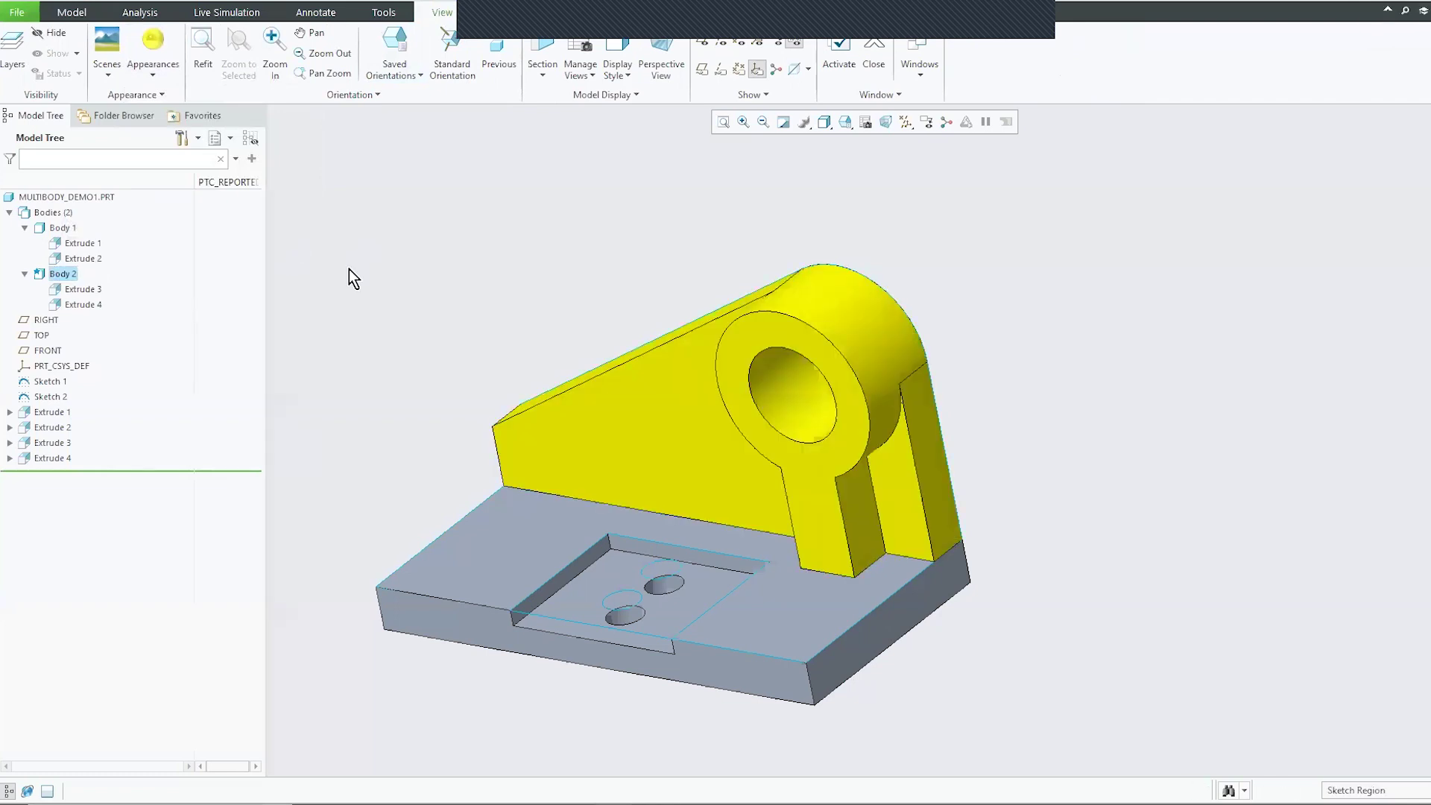
# - Apply the bright green appearance to Body 1
pyautogui.click(156, 74)
pyautogui.click(243, 186)
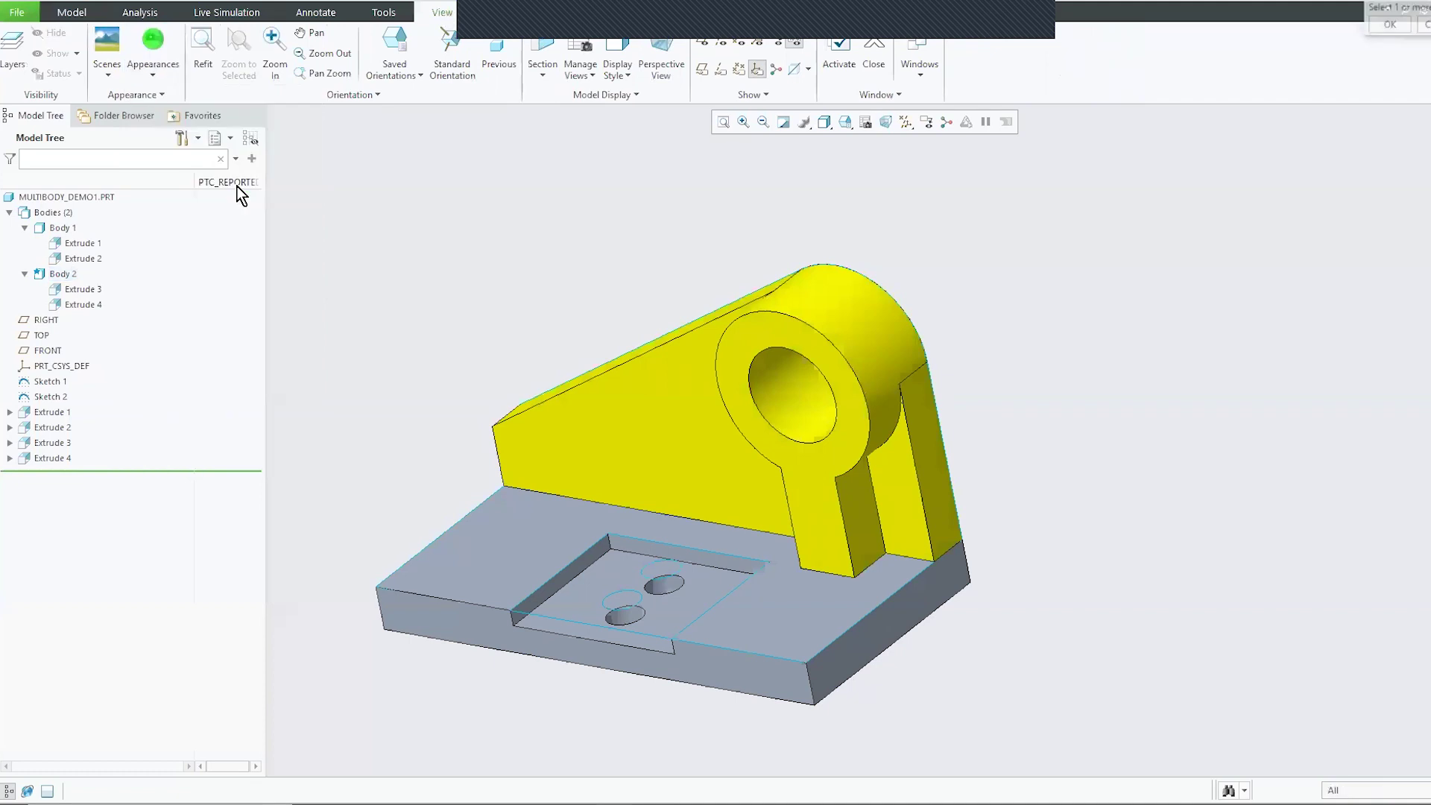
pyautogui.click(61, 227)
pyautogui.middleClick(325, 222)
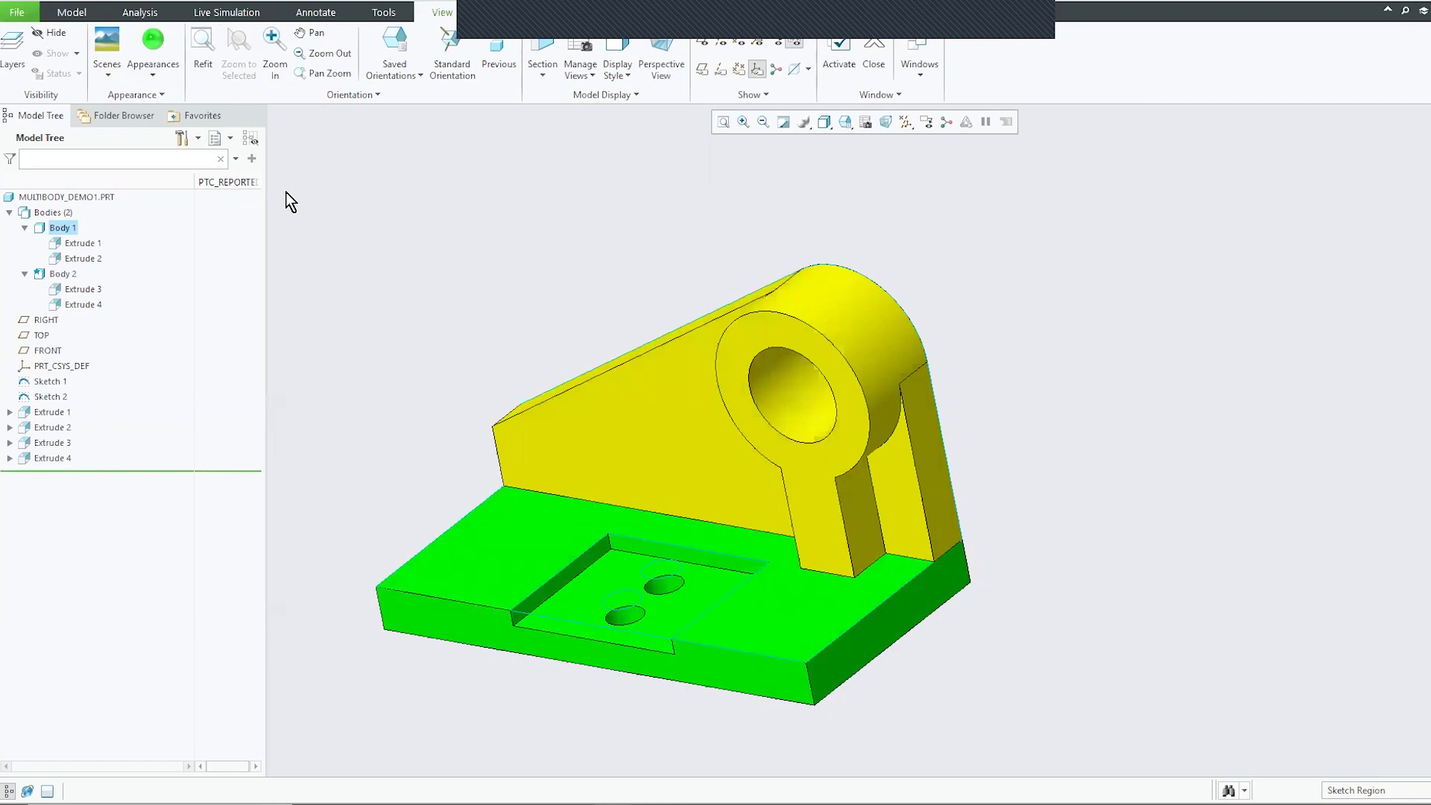
# - Assign al2014 from Legacy-Materials as the part's material, and add brass and steel to the model's materials
pyautogui.click(77, 198)
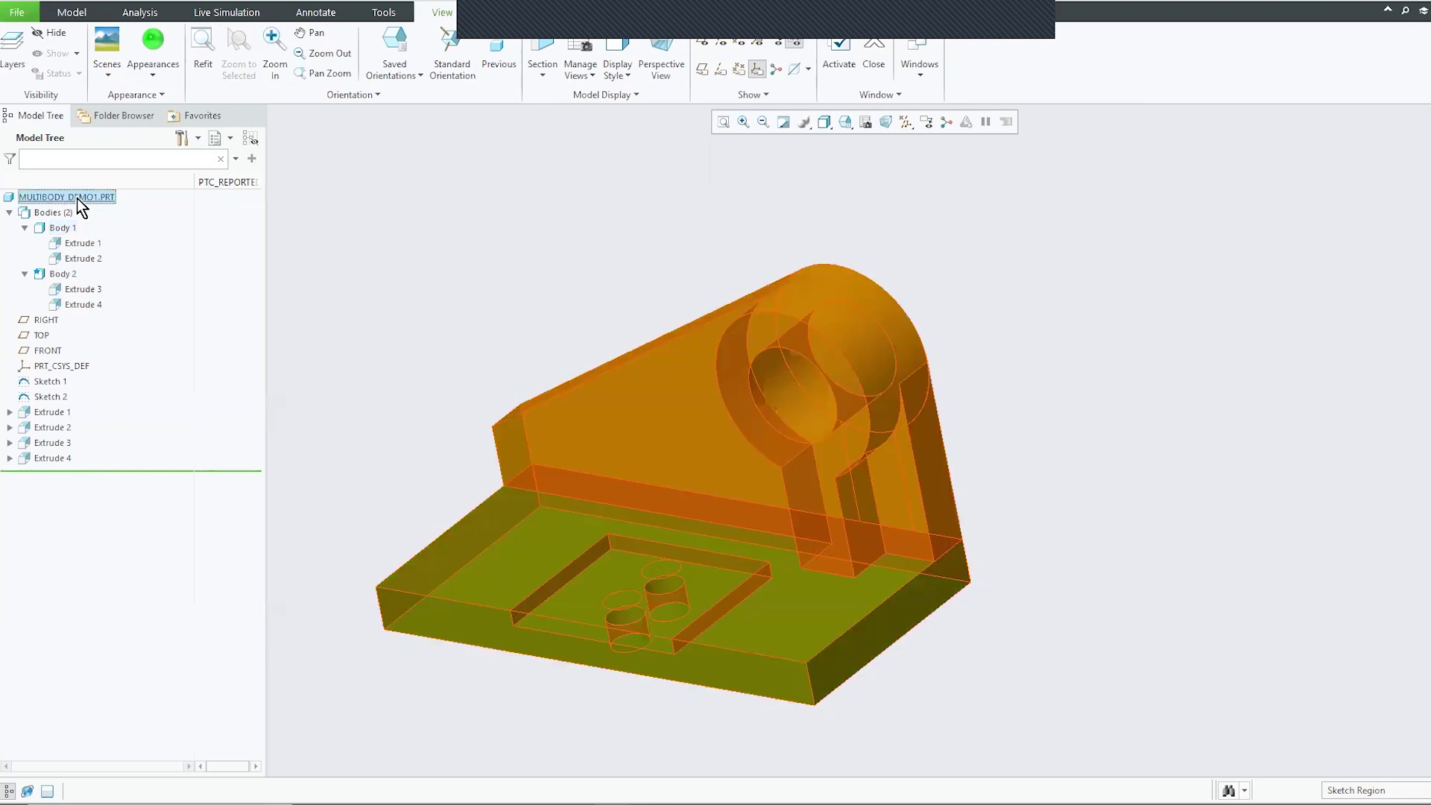
pyautogui.rightClick(78, 198)
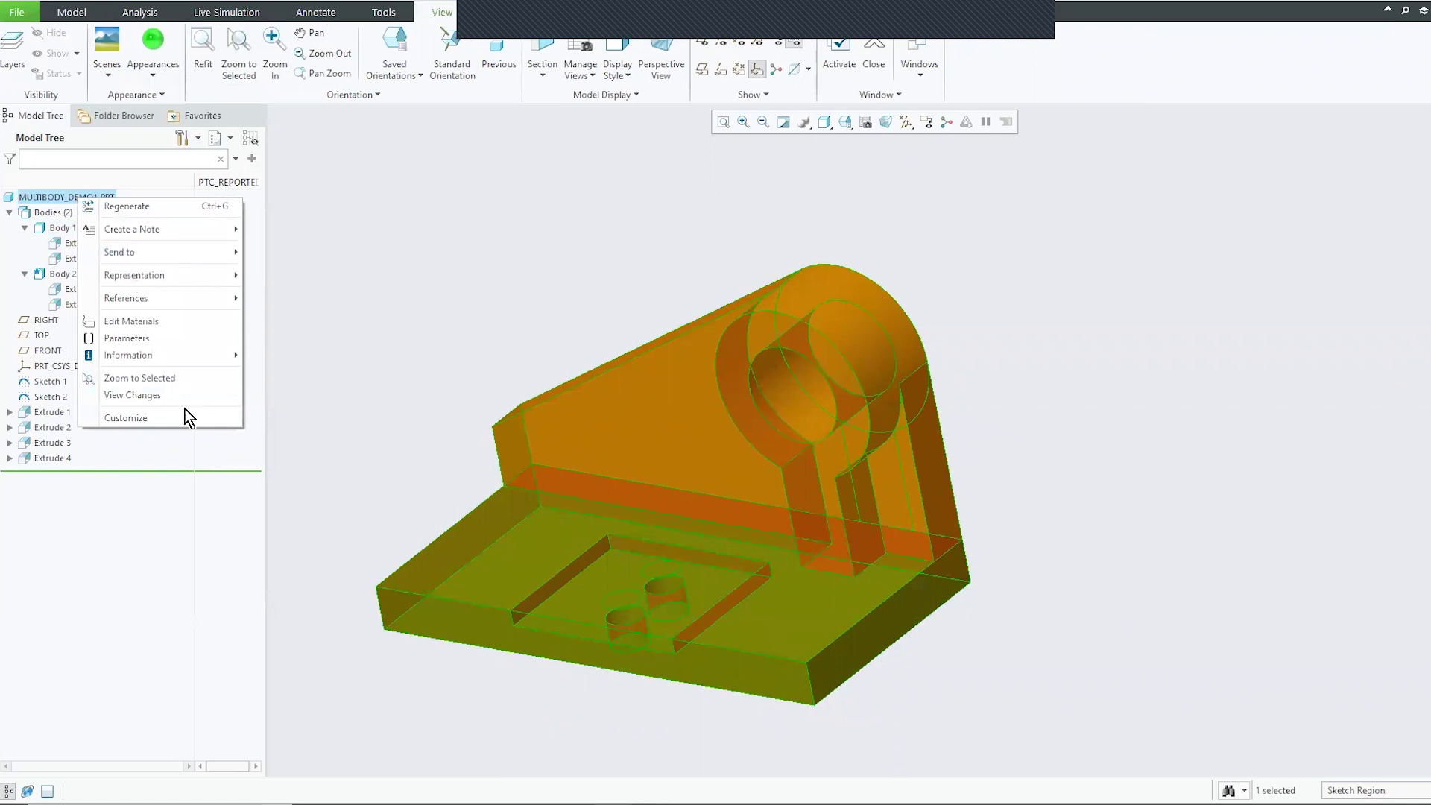
pyautogui.click(172, 324)
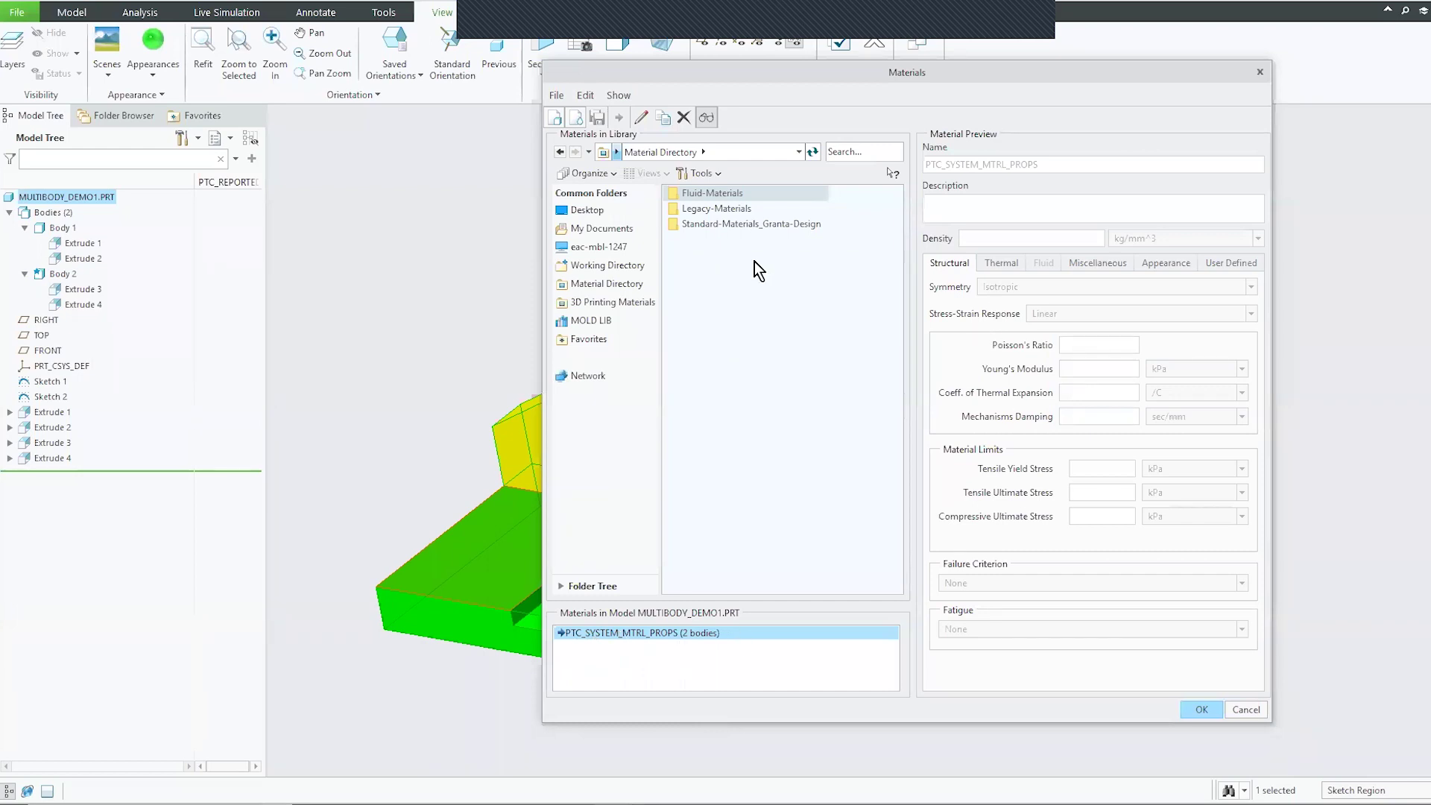
pyautogui.doubleClick(717, 208)
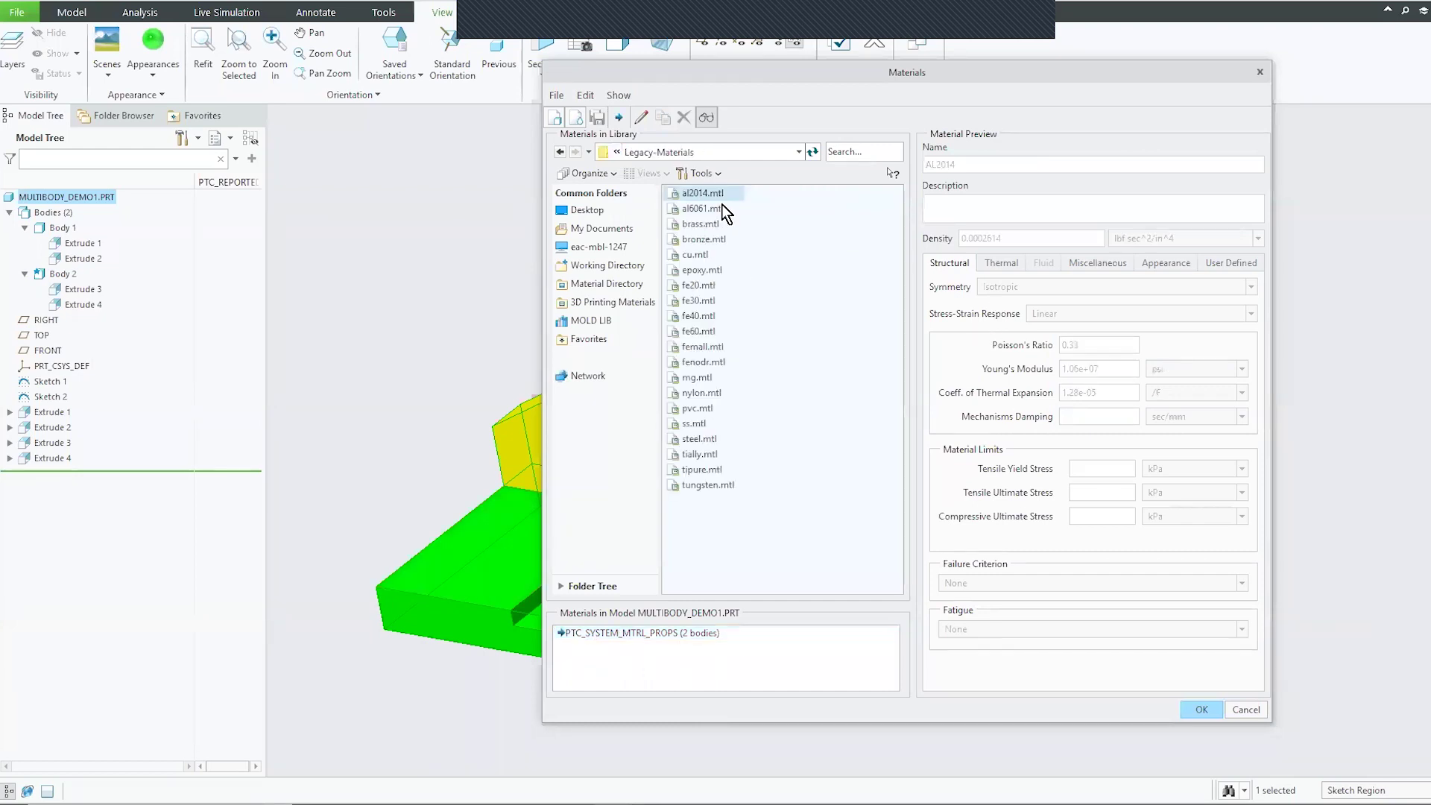
pyautogui.doubleClick(703, 195)
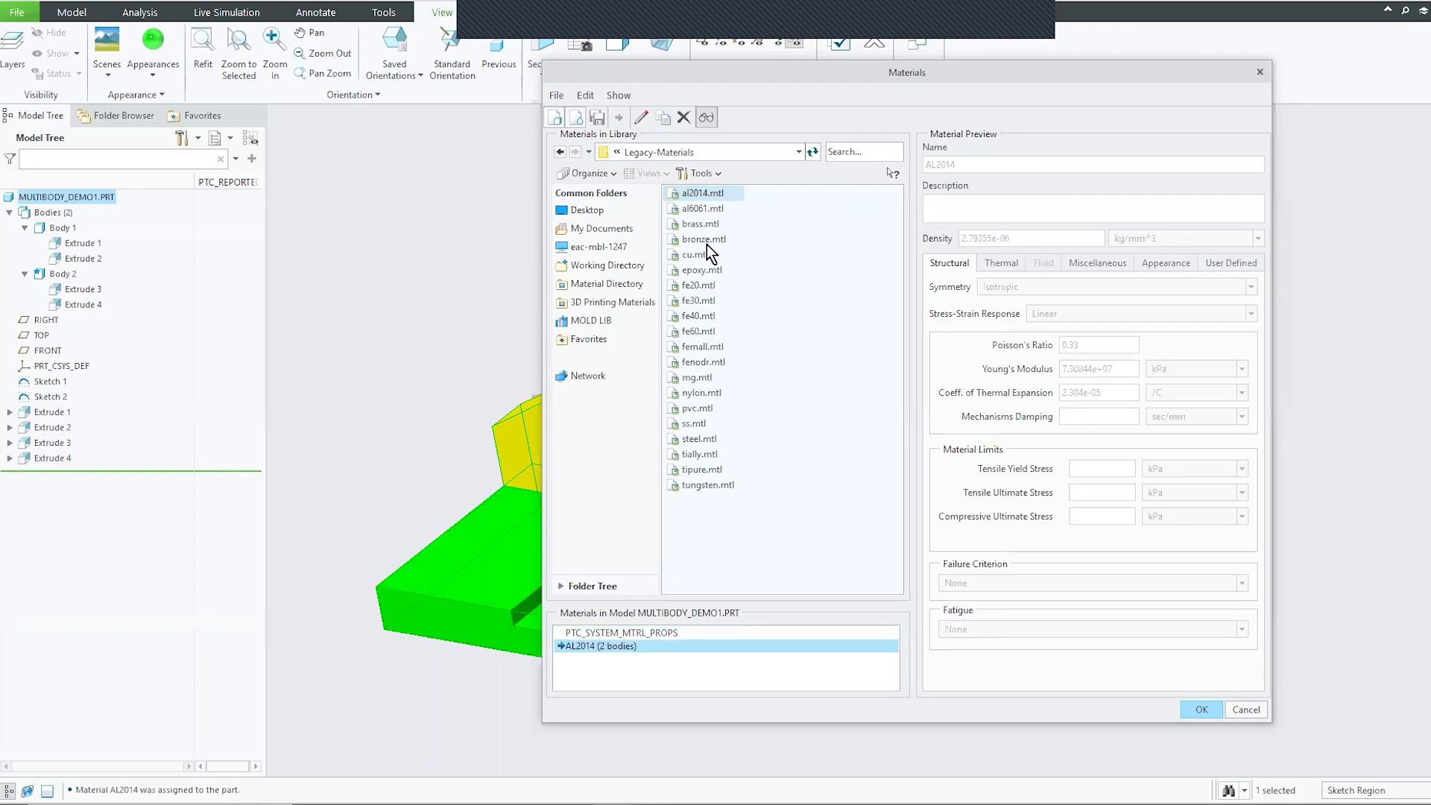
pyautogui.doubleClick(697, 225)
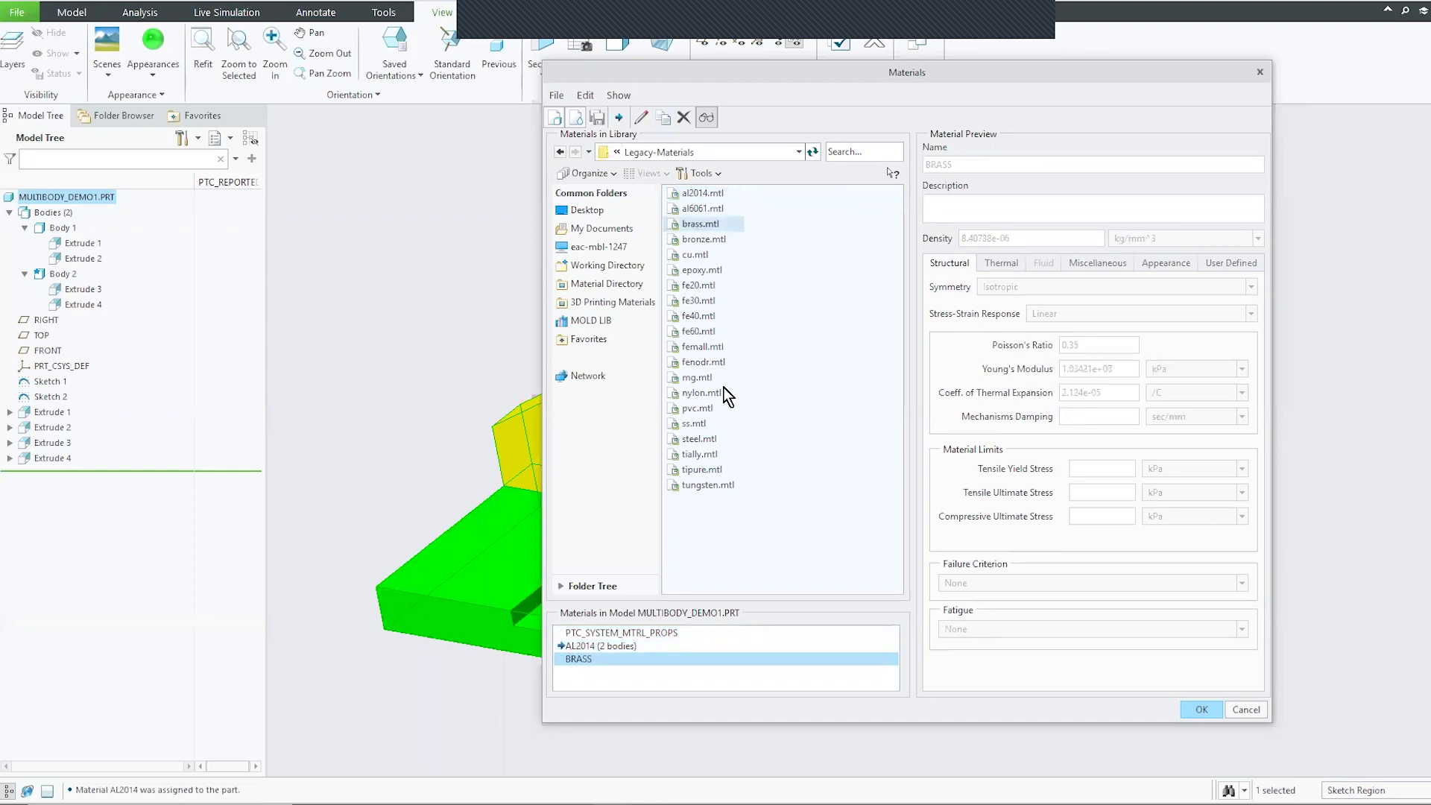
pyautogui.doubleClick(703, 440)
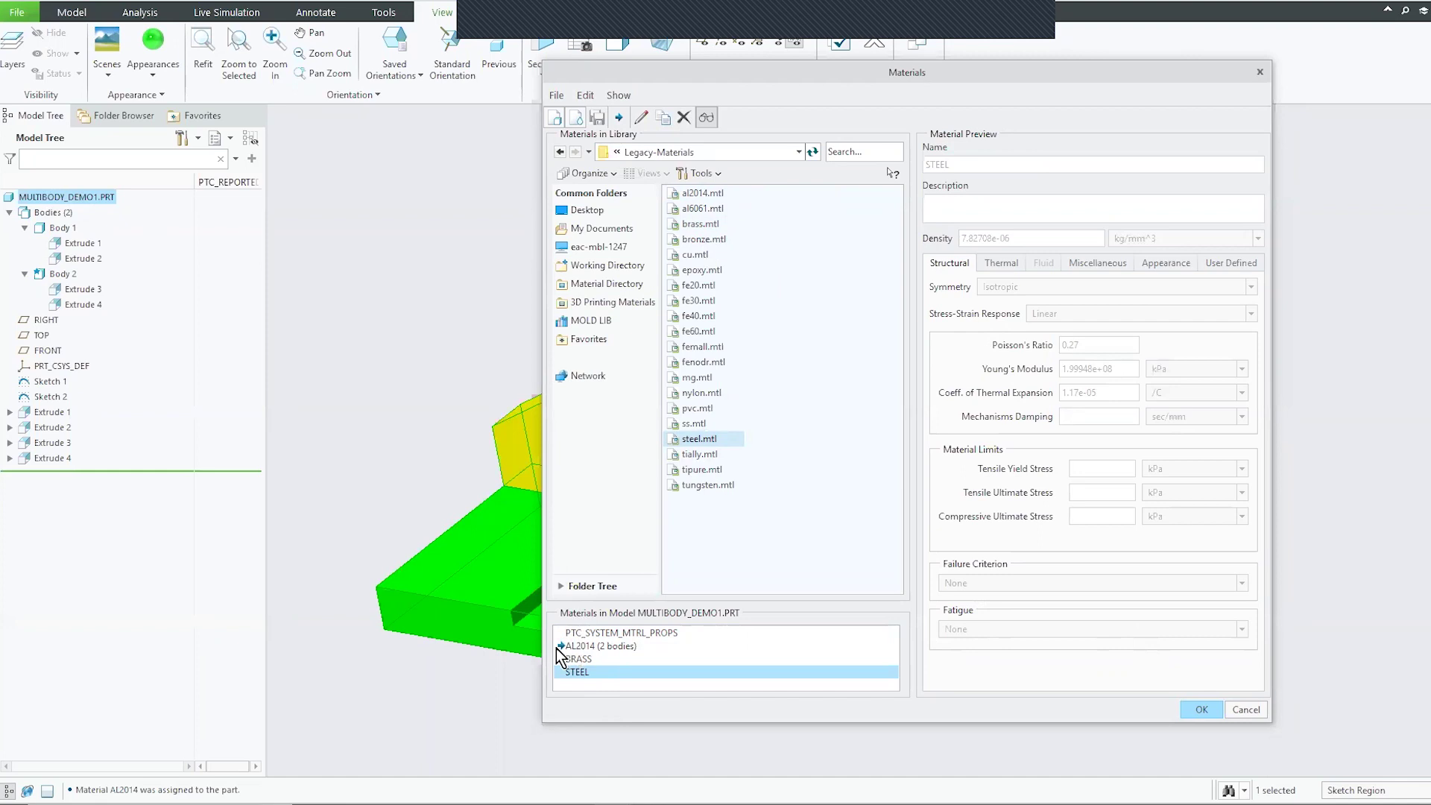
pyautogui.click(1202, 710)
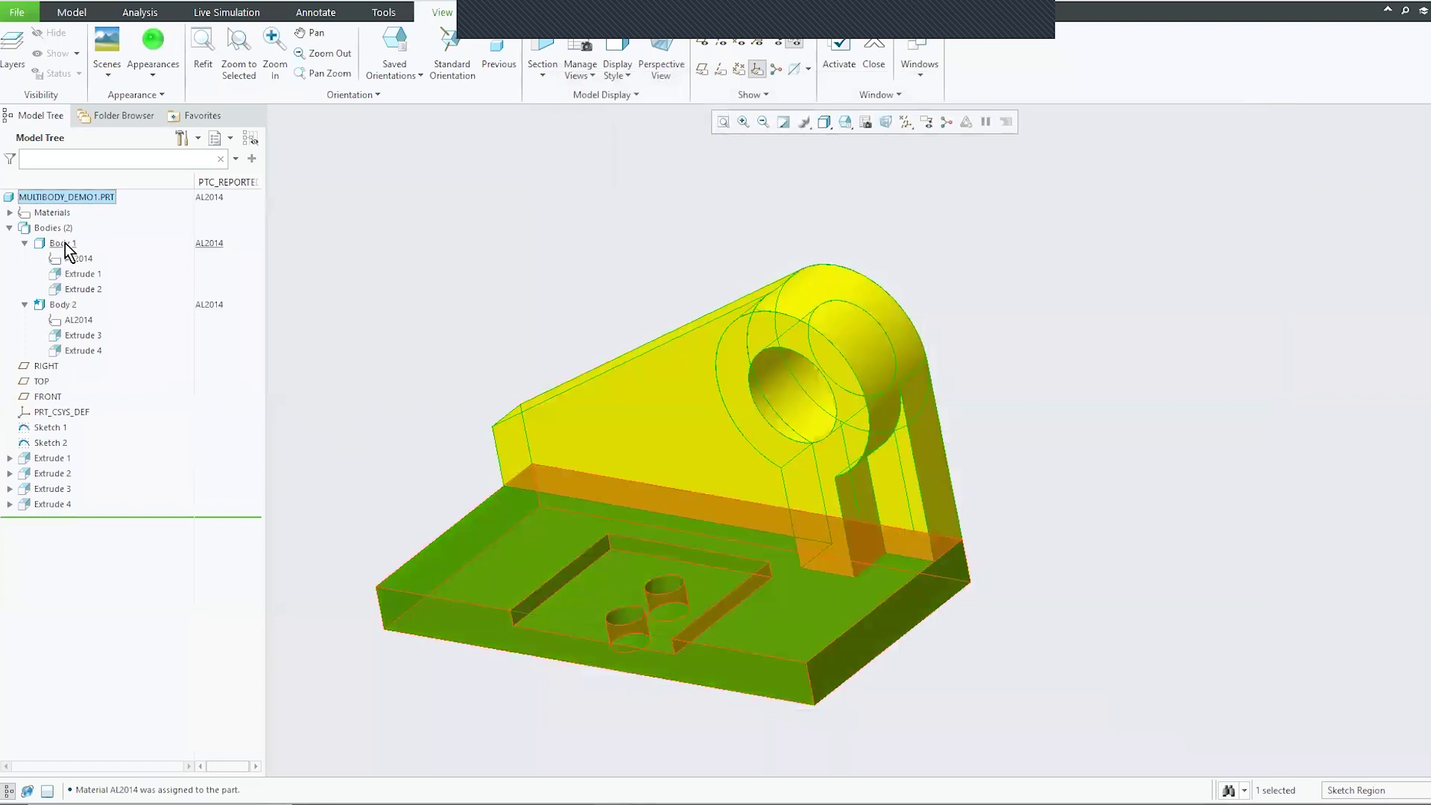
# - Assign the STEEL material to Body 1
pyautogui.click(65, 243)
pyautogui.rightClick(67, 251)
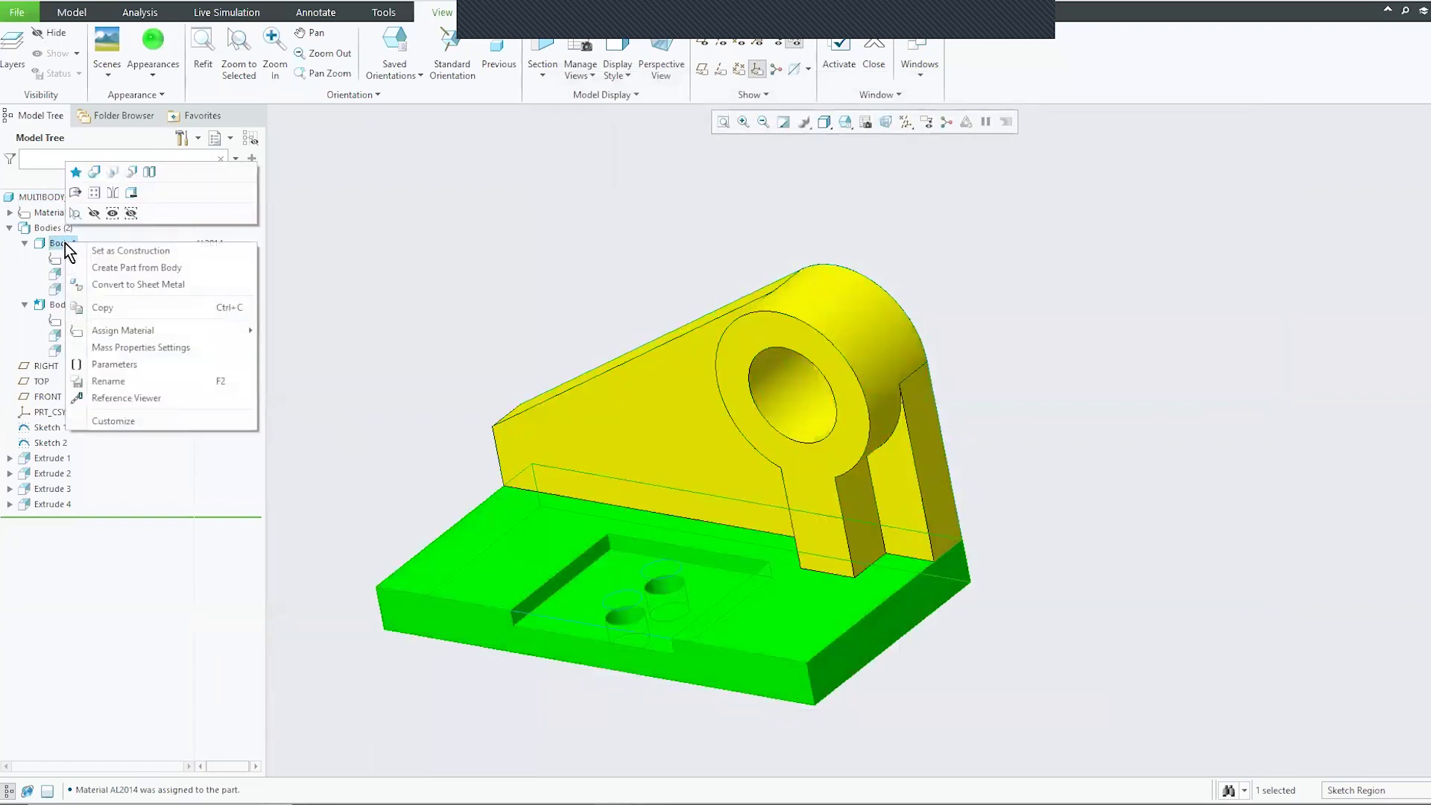
pyautogui.moveTo(138, 333)
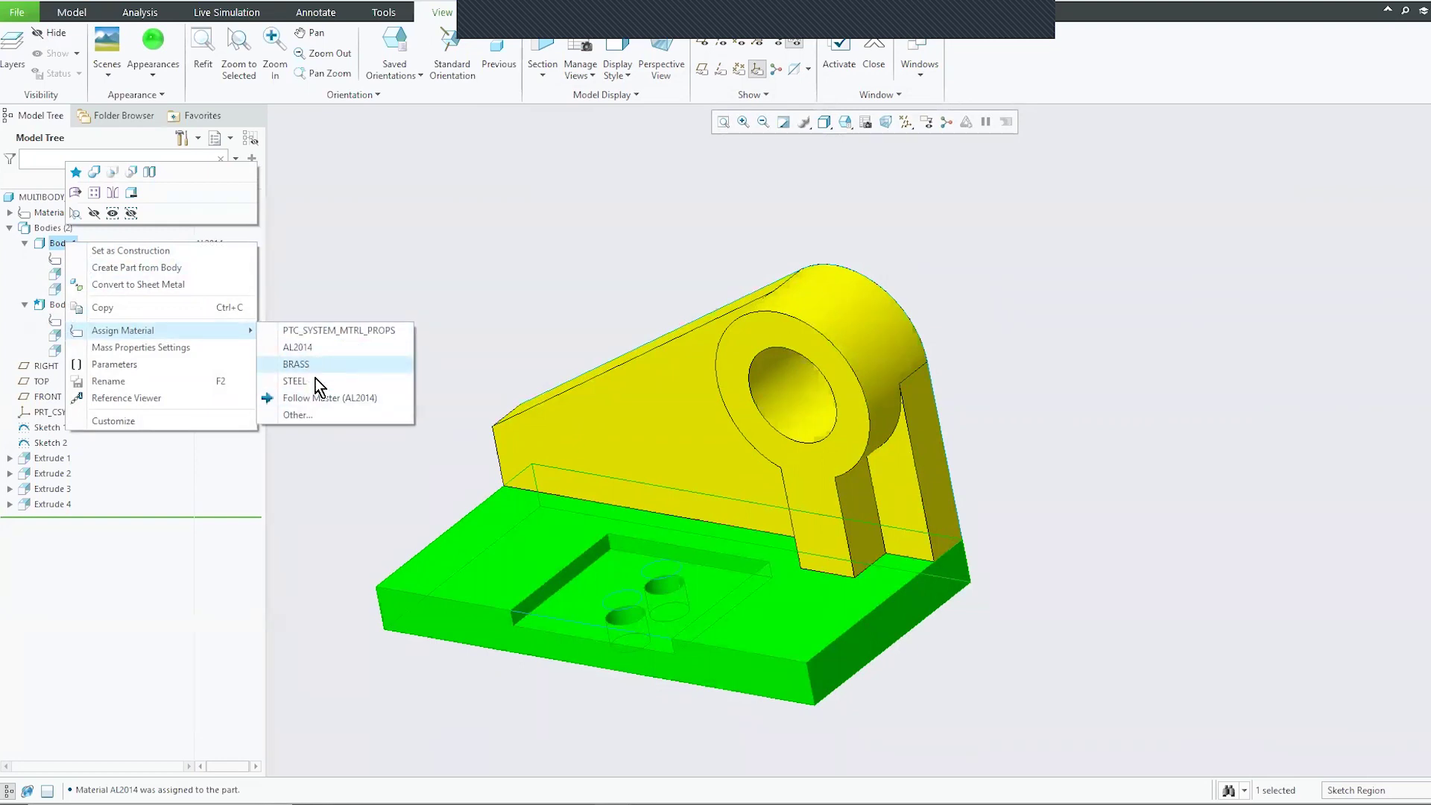
pyautogui.click(295, 381)
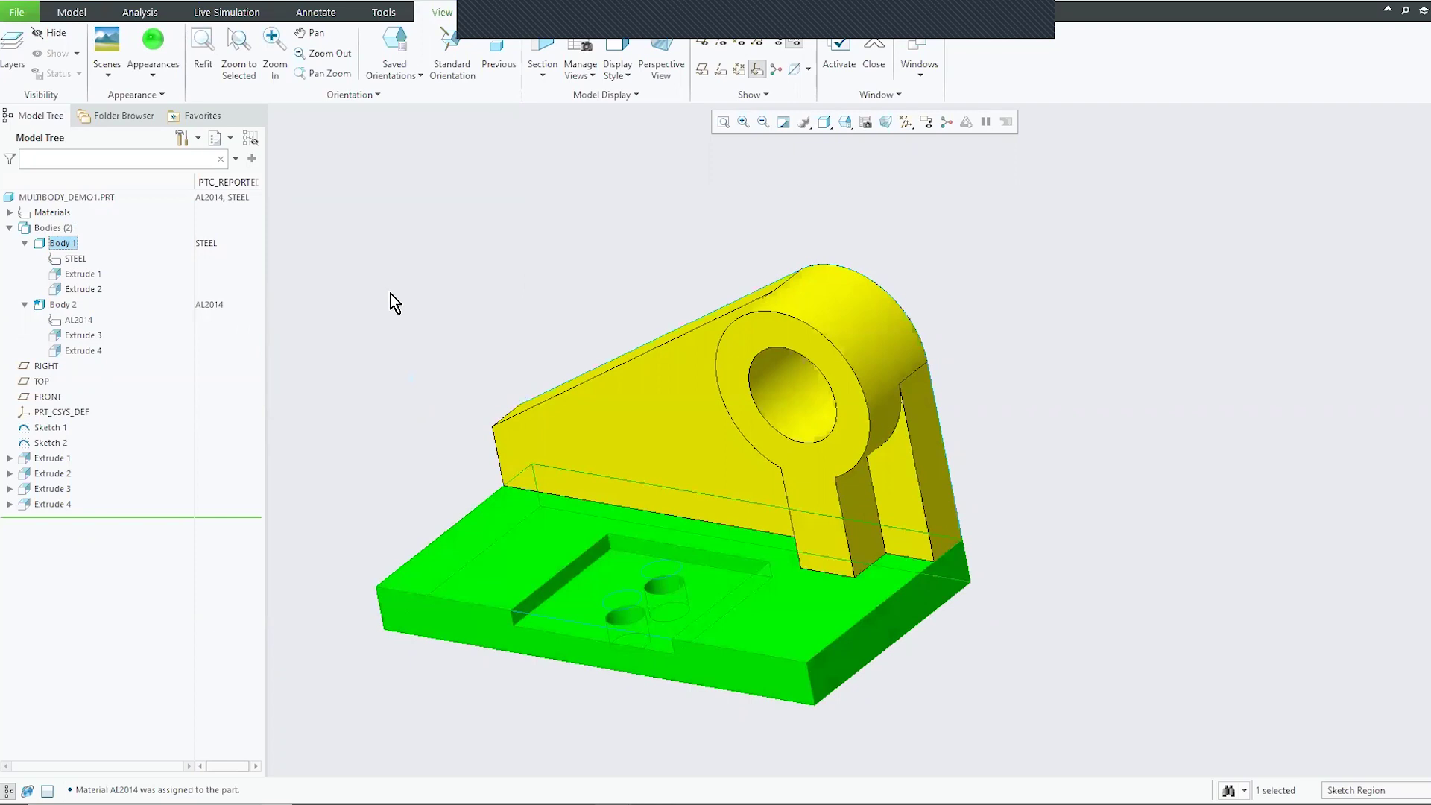
pyautogui.click(427, 301)
# - Round the outer back edges of the upright bracket and the base plate's adjoining vertical edges with a 1.00 radius in one feature
pyautogui.moveTo(742, 613); pyautogui.dragTo(569, 616, button='middle')
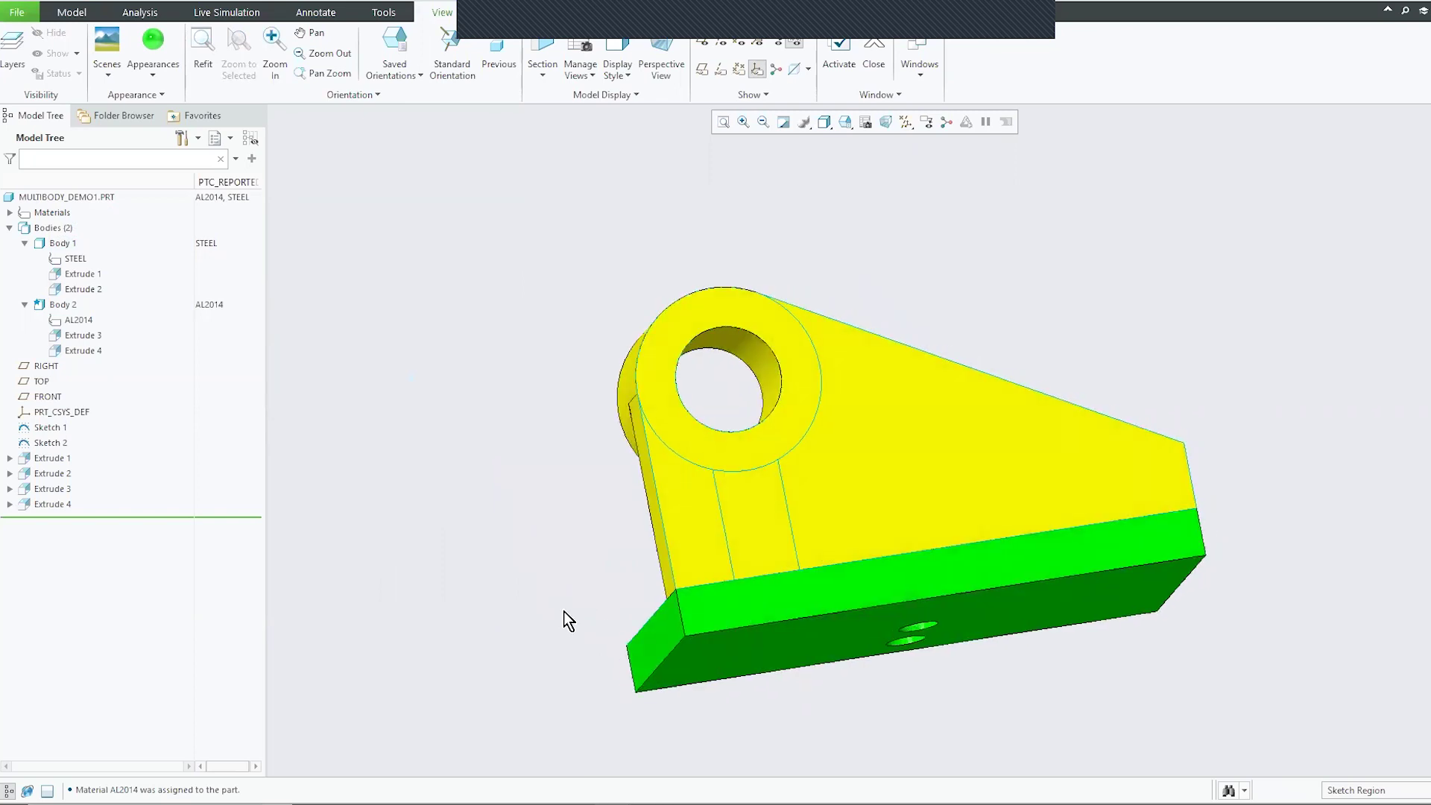
pyautogui.click(71, 13)
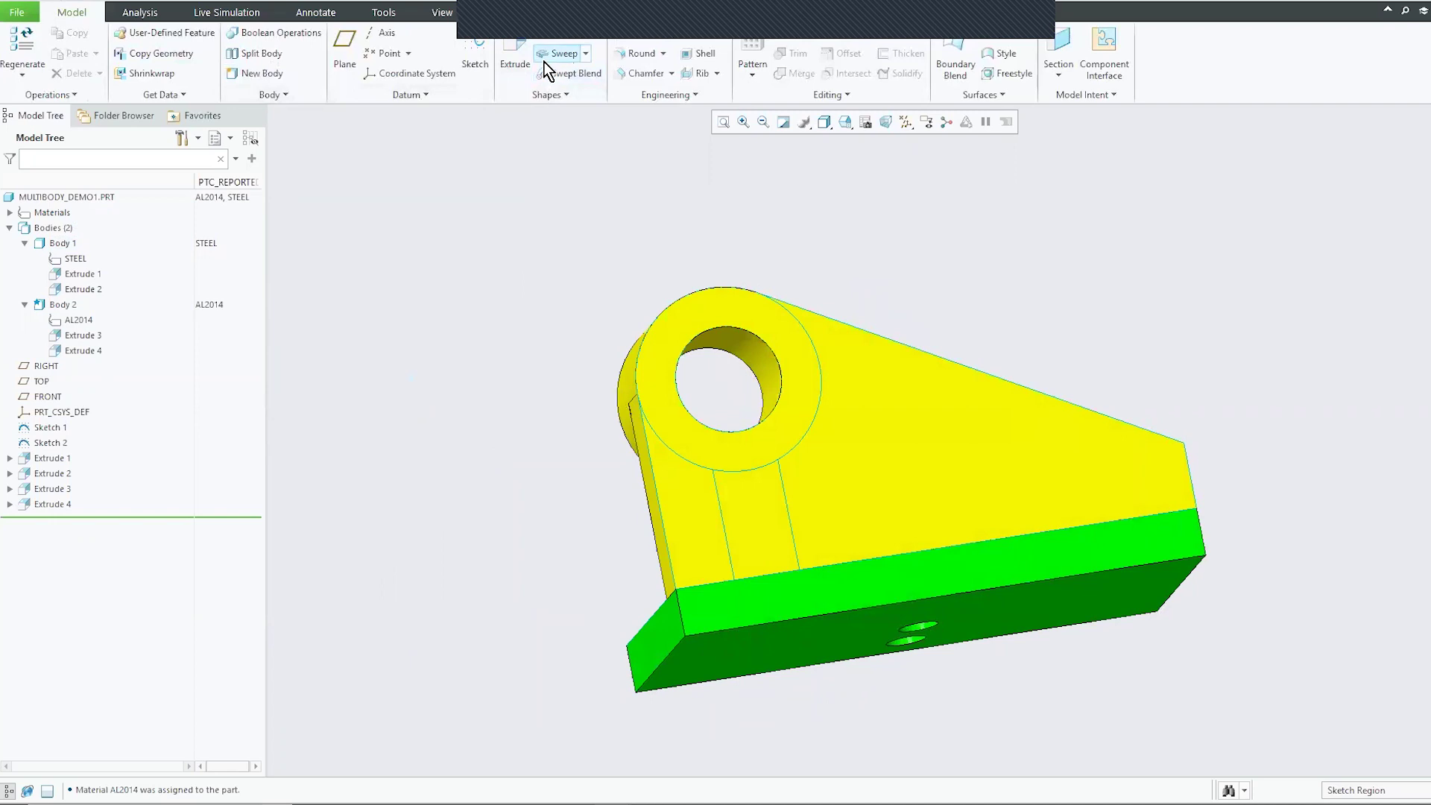
pyautogui.click(650, 52)
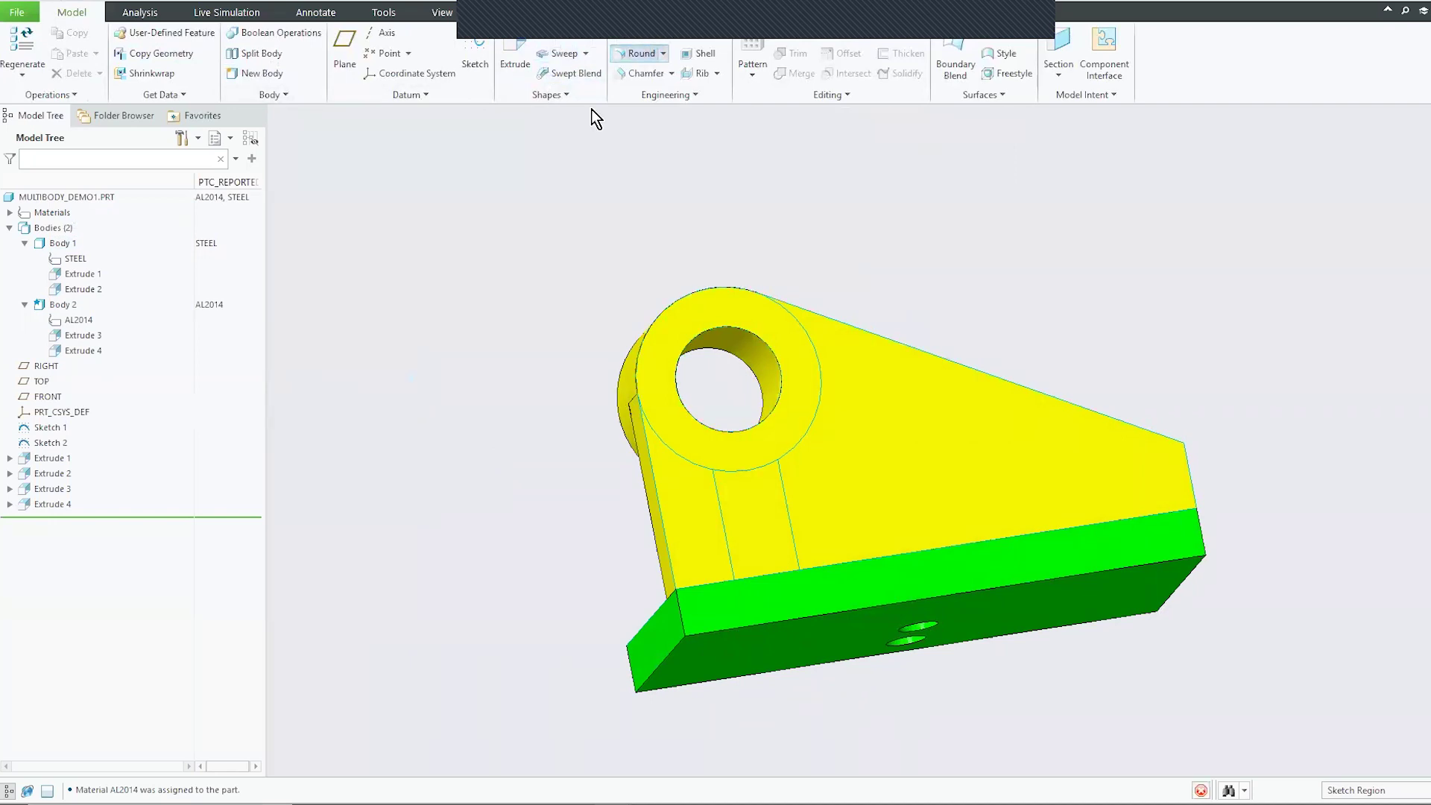
pyautogui.doubleClick(186, 47)
pyautogui.write('1')
pyautogui.press('Return')
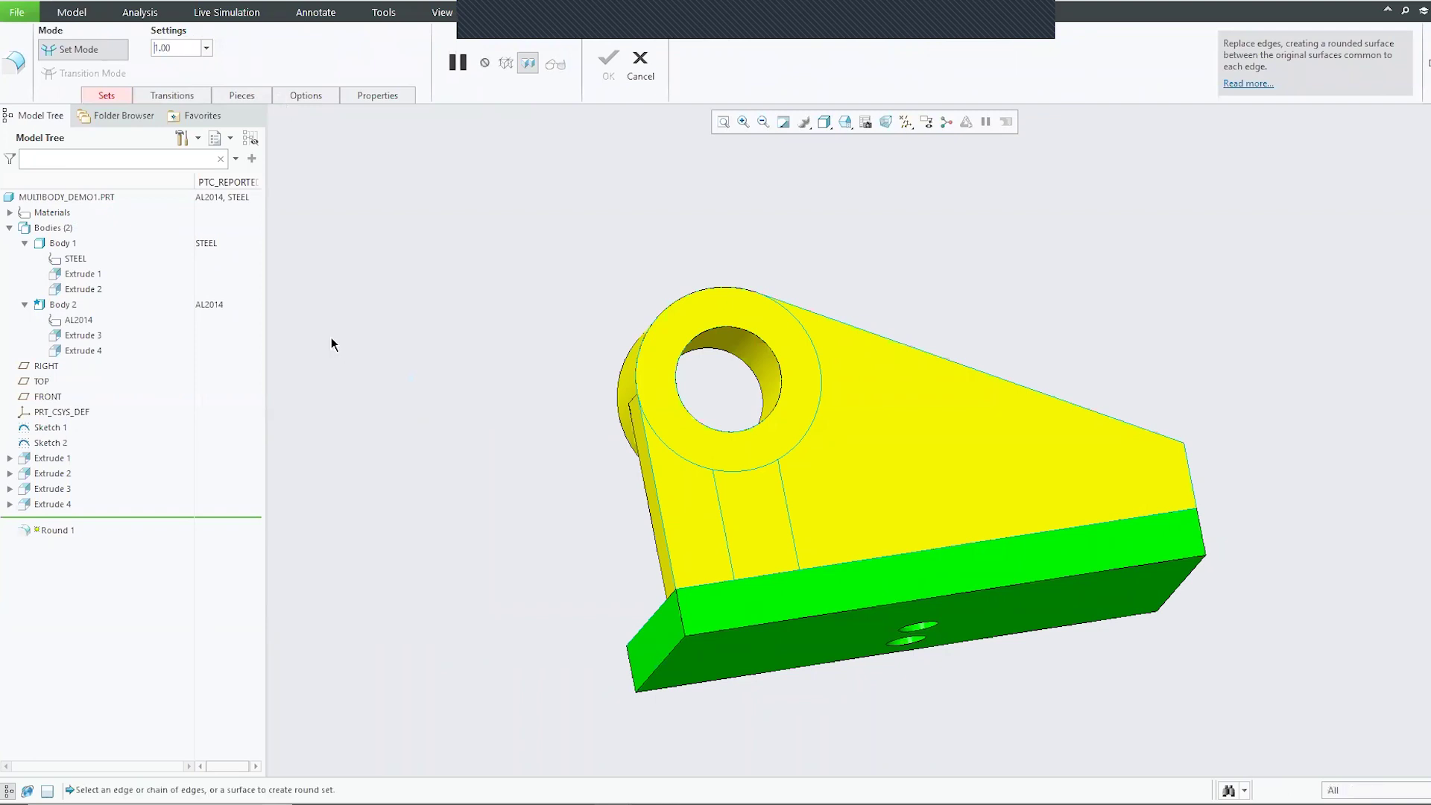
pyautogui.click(681, 615)
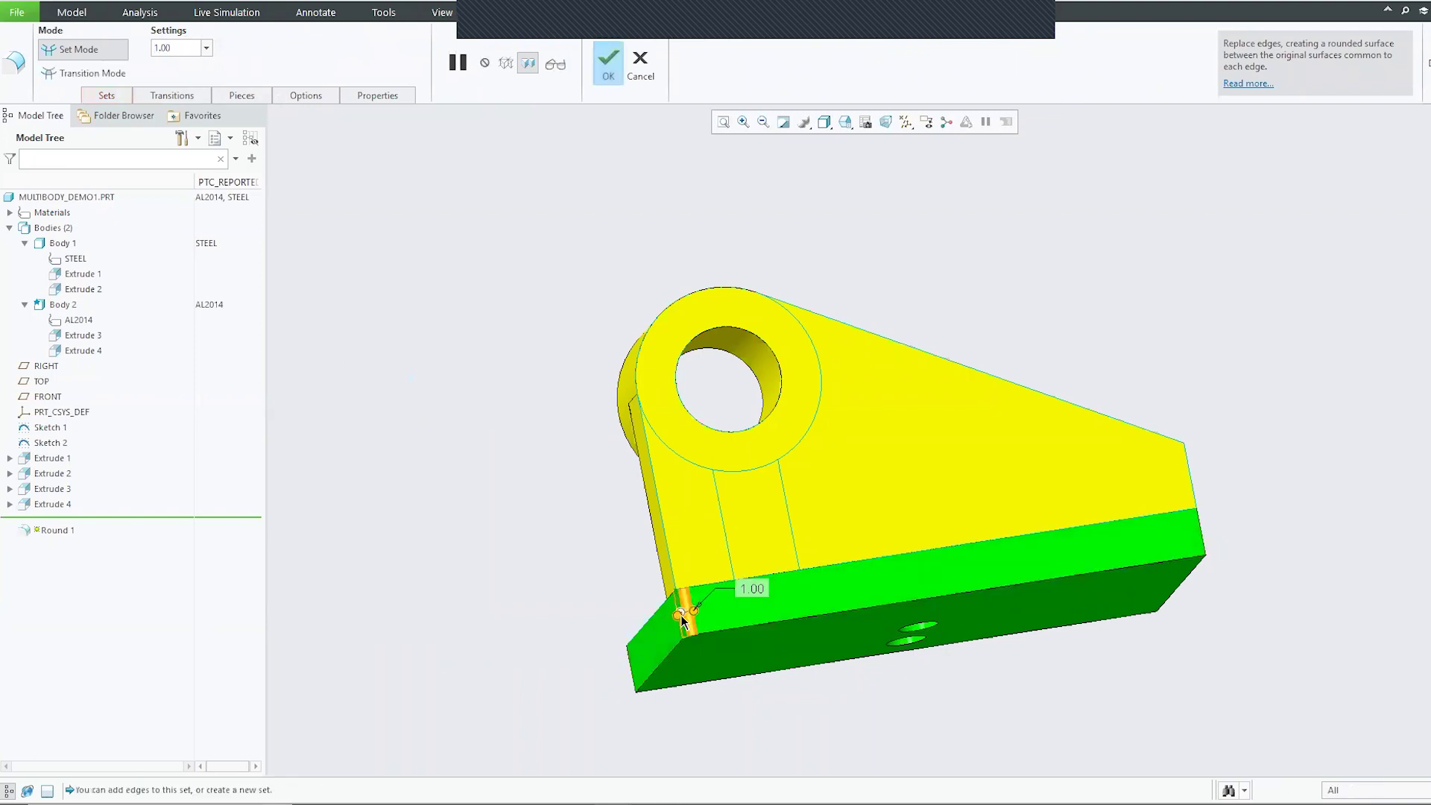
pyautogui.keyDown('ctrl'); pyautogui.click(668, 561); pyautogui.keyUp('ctrl')
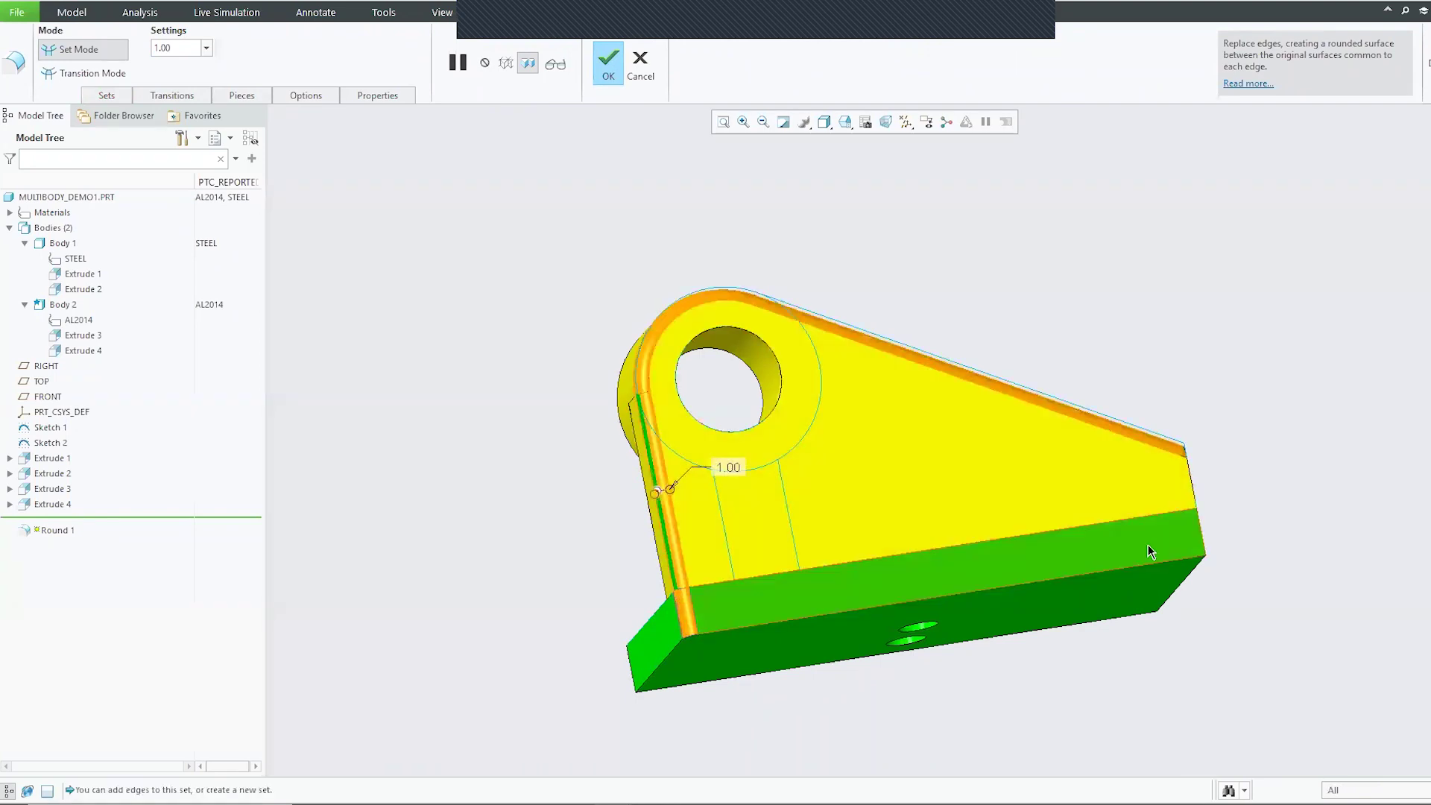
pyautogui.keyDown('ctrl'); pyautogui.click(1192, 485); pyautogui.keyUp('ctrl')
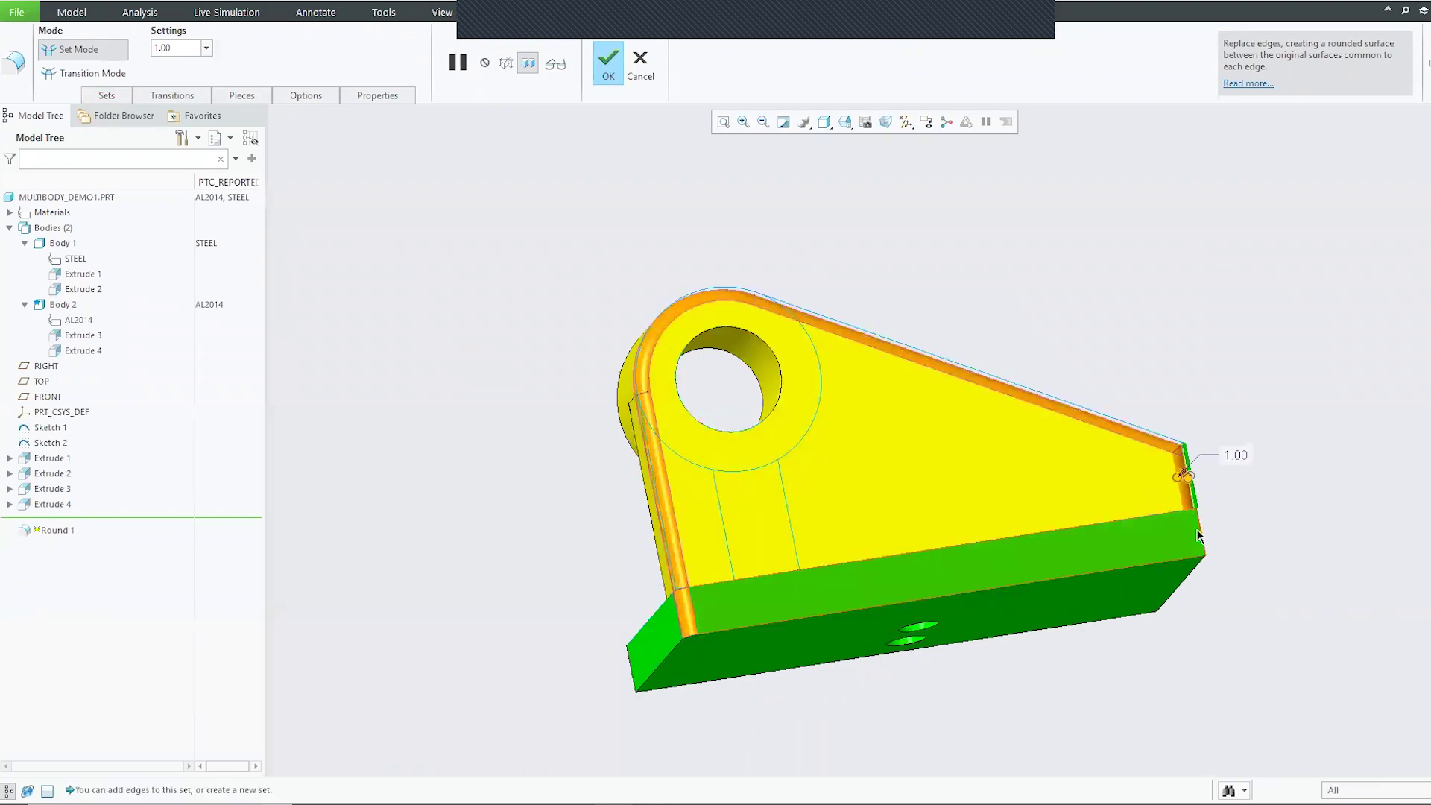
pyautogui.keyDown('ctrl'); pyautogui.click(1196, 529); pyautogui.keyUp('ctrl')
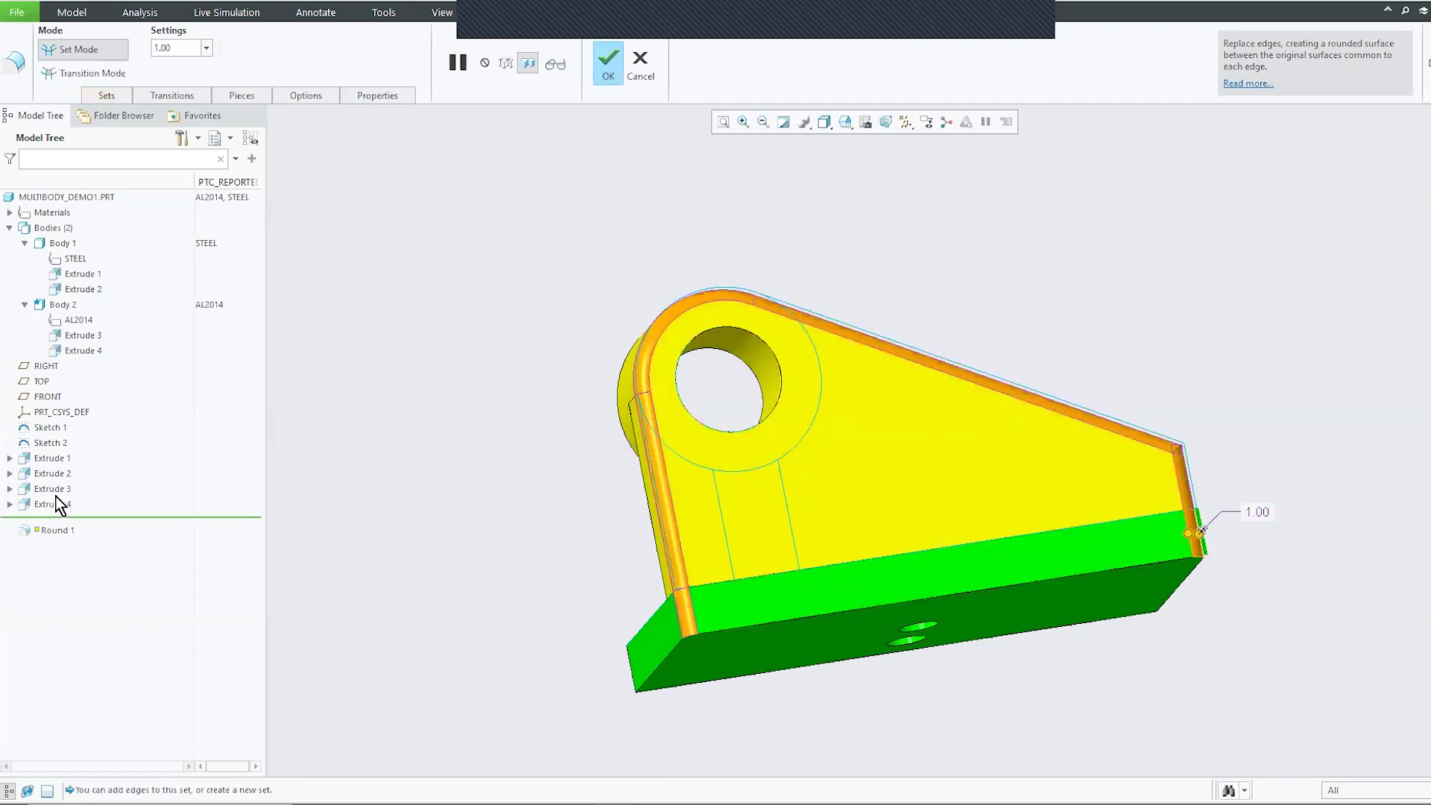
pyautogui.click(609, 63)
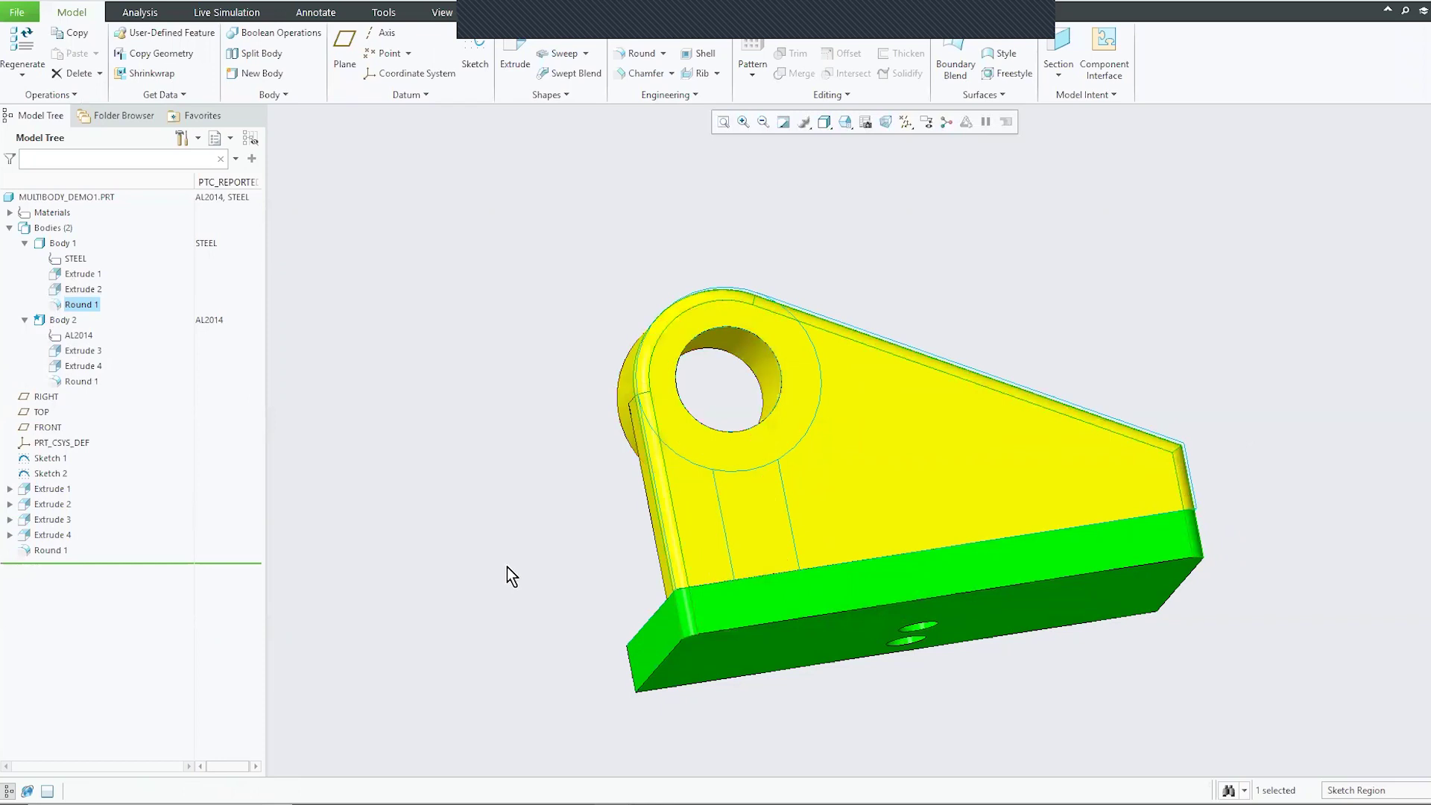
# - Examine the rounded two-body part from the front side of the bracket
pyautogui.moveTo(504, 559)
pyautogui.mouseDown(button='middle')
pyautogui.moveTo(534, 572)
pyautogui.moveTo(616, 553)
pyautogui.moveTo(655, 569)
pyautogui.mouseUp(button='middle')
pyautogui.scroll(-3, 776, 594)
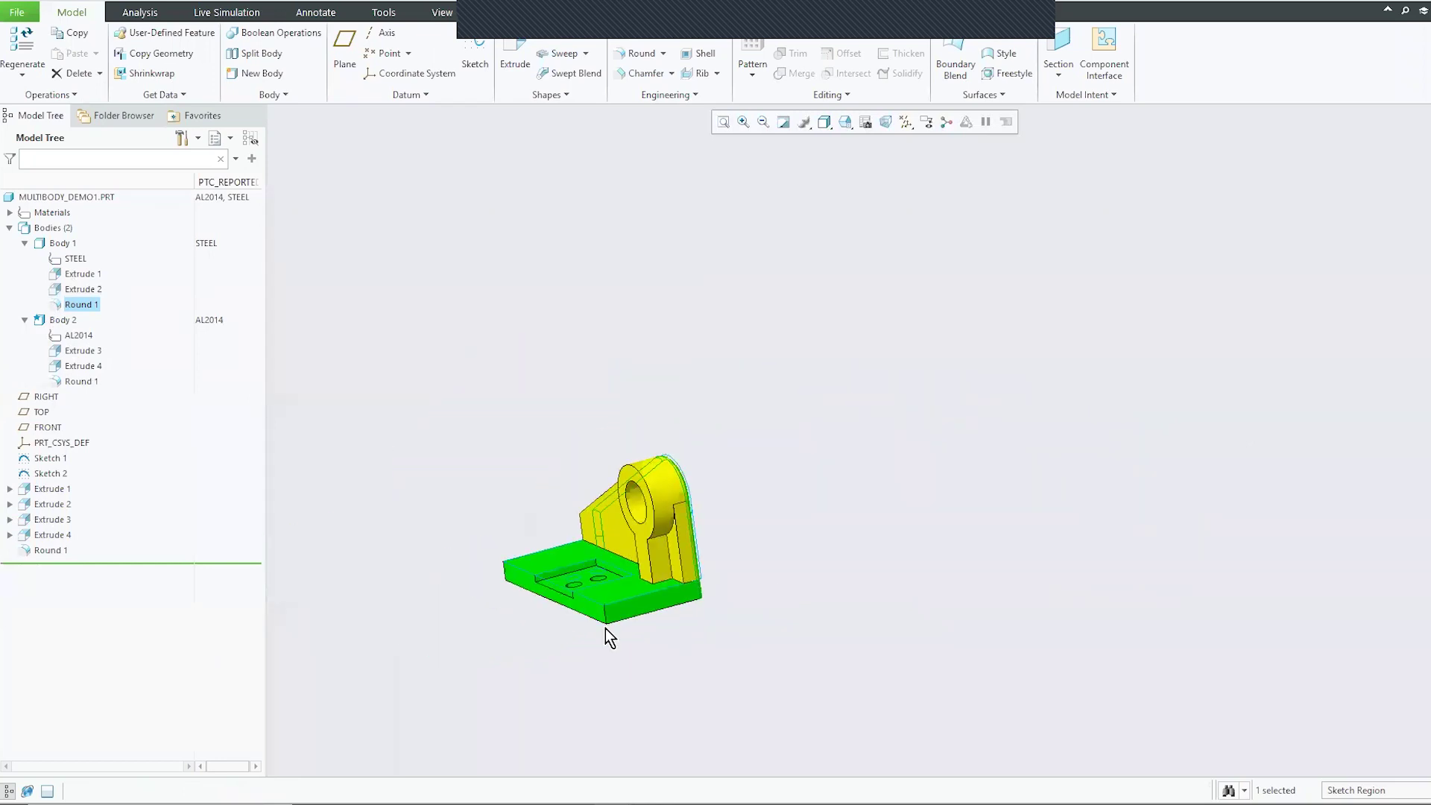
pyautogui.scroll(3, 602, 631)
pyautogui.click(431, 338)
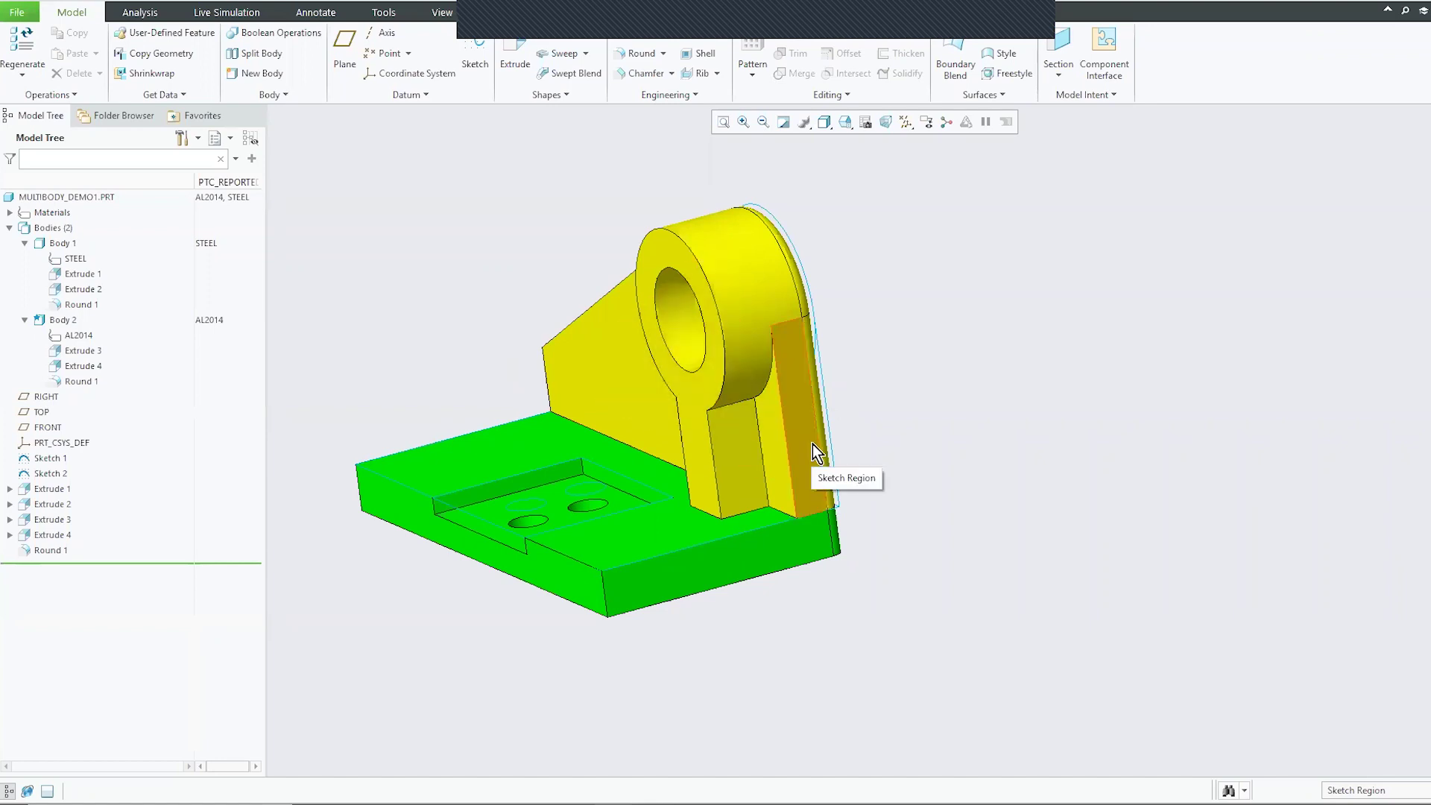
pyautogui.scroll(3, 920, 588)
pyautogui.moveTo(848, 618); pyautogui.dragTo(744, 629, button='middle')
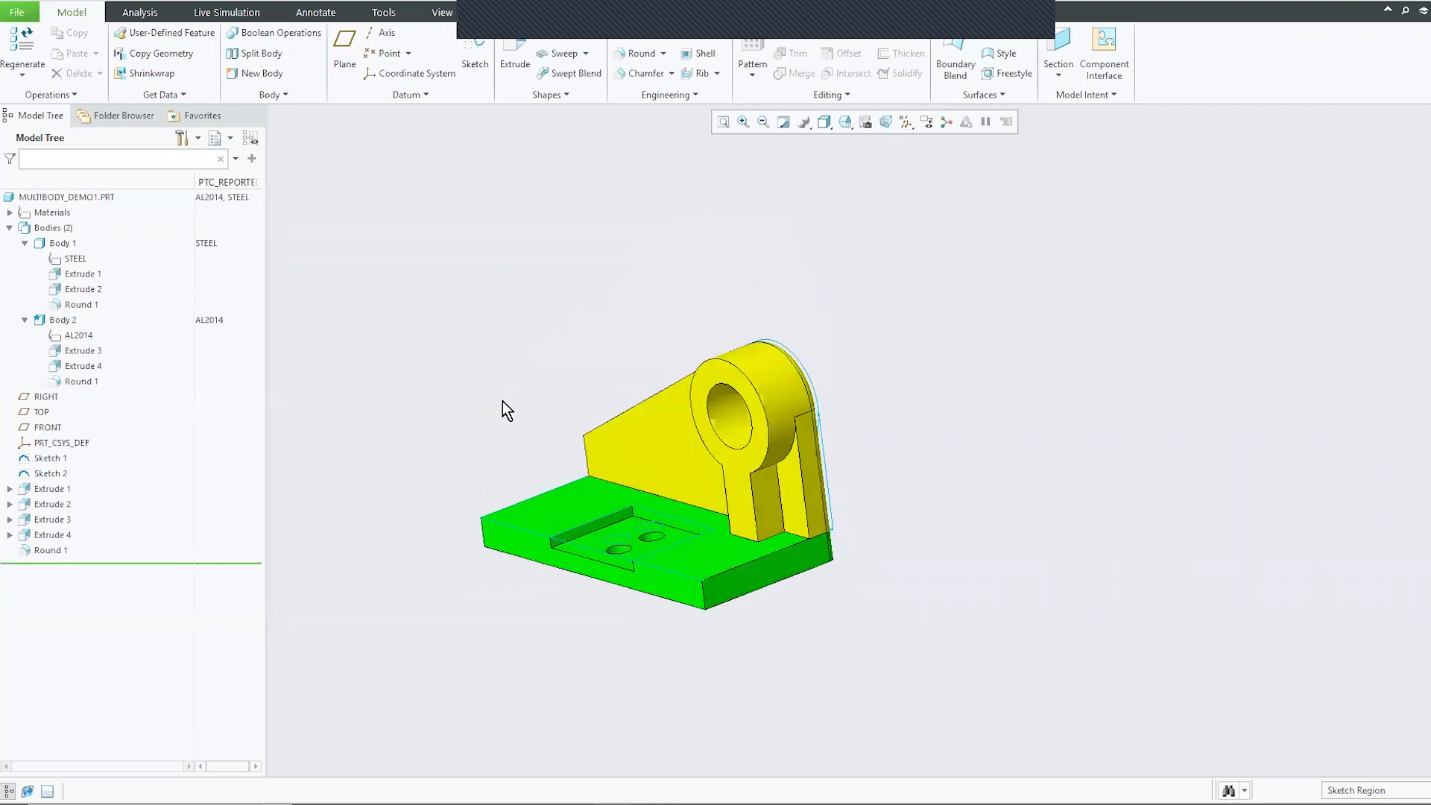
pyautogui.scroll(-2, 594, 636)
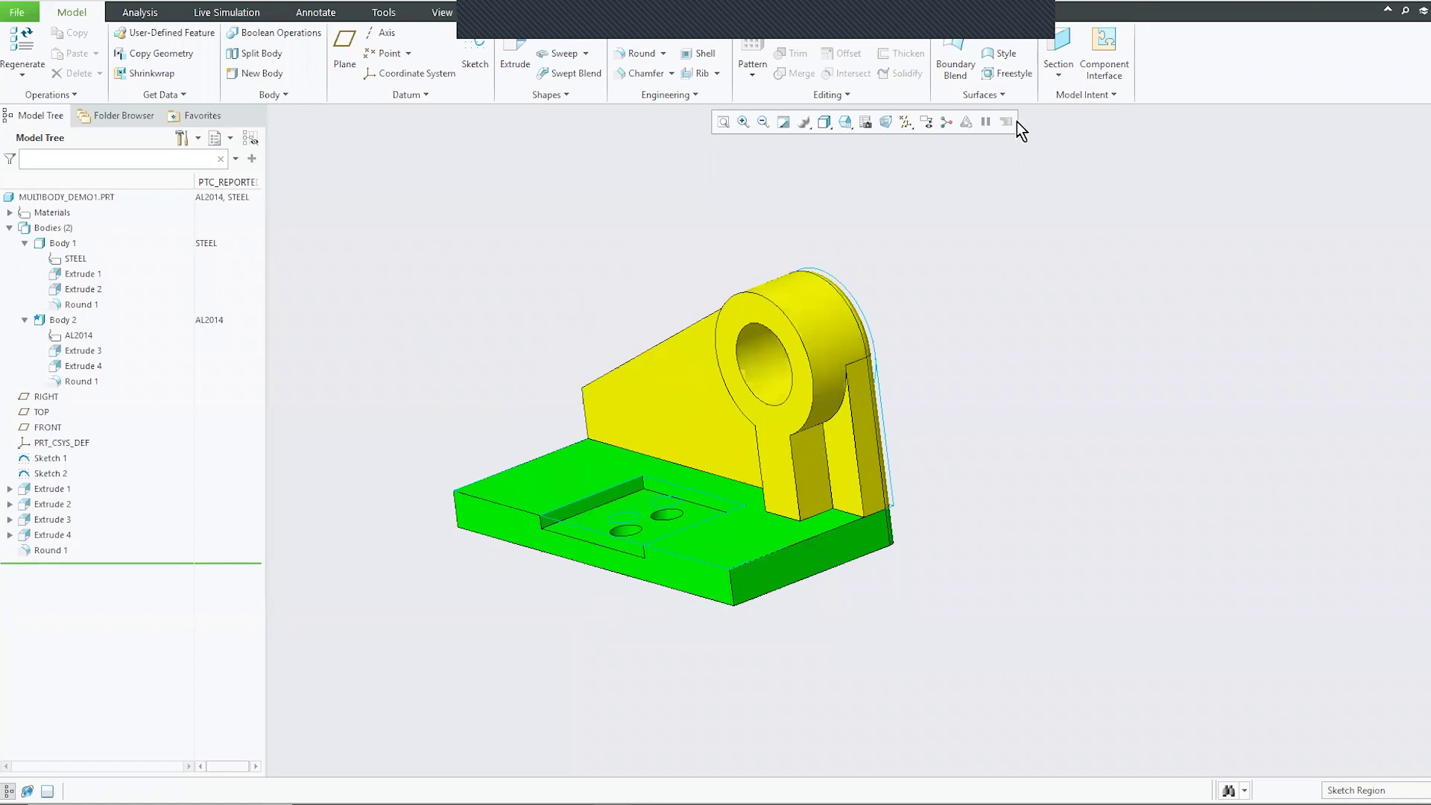
# - Section the part at a new datum plane through the bracket's cylindrical hole and parallel to the bracket wall's narrow end face
pyautogui.click(1058, 46)
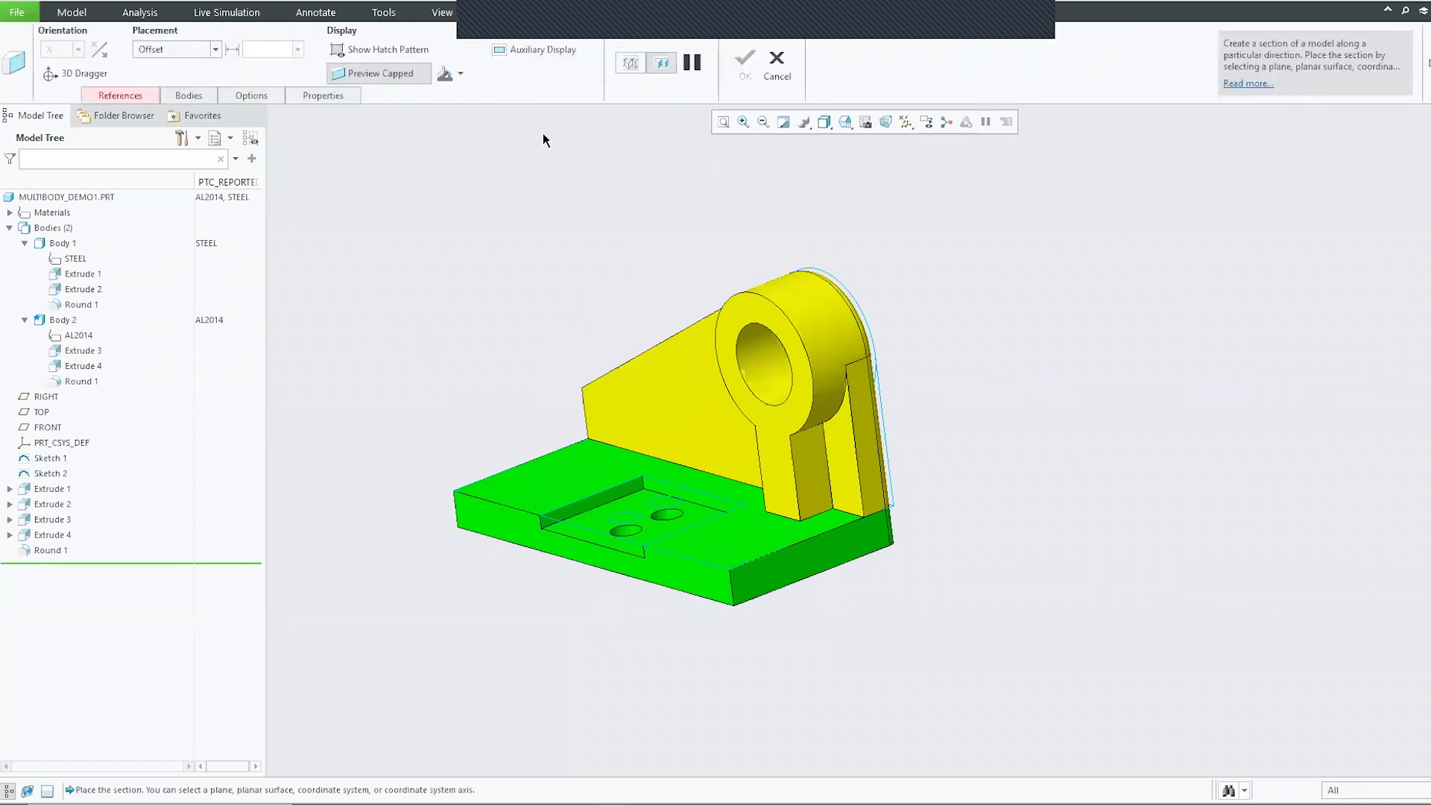
pyautogui.click(122, 94)
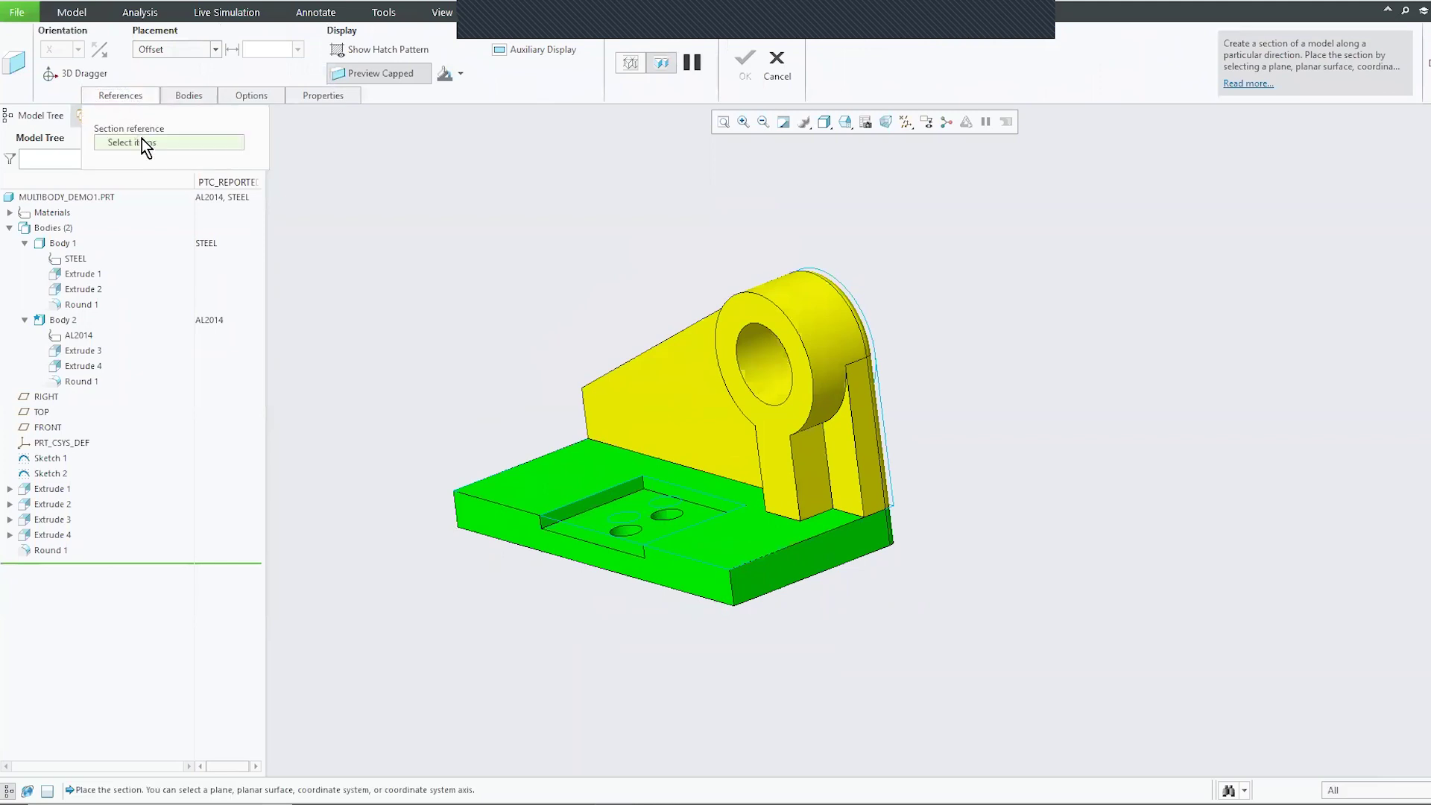
pyautogui.click(1428, 65)
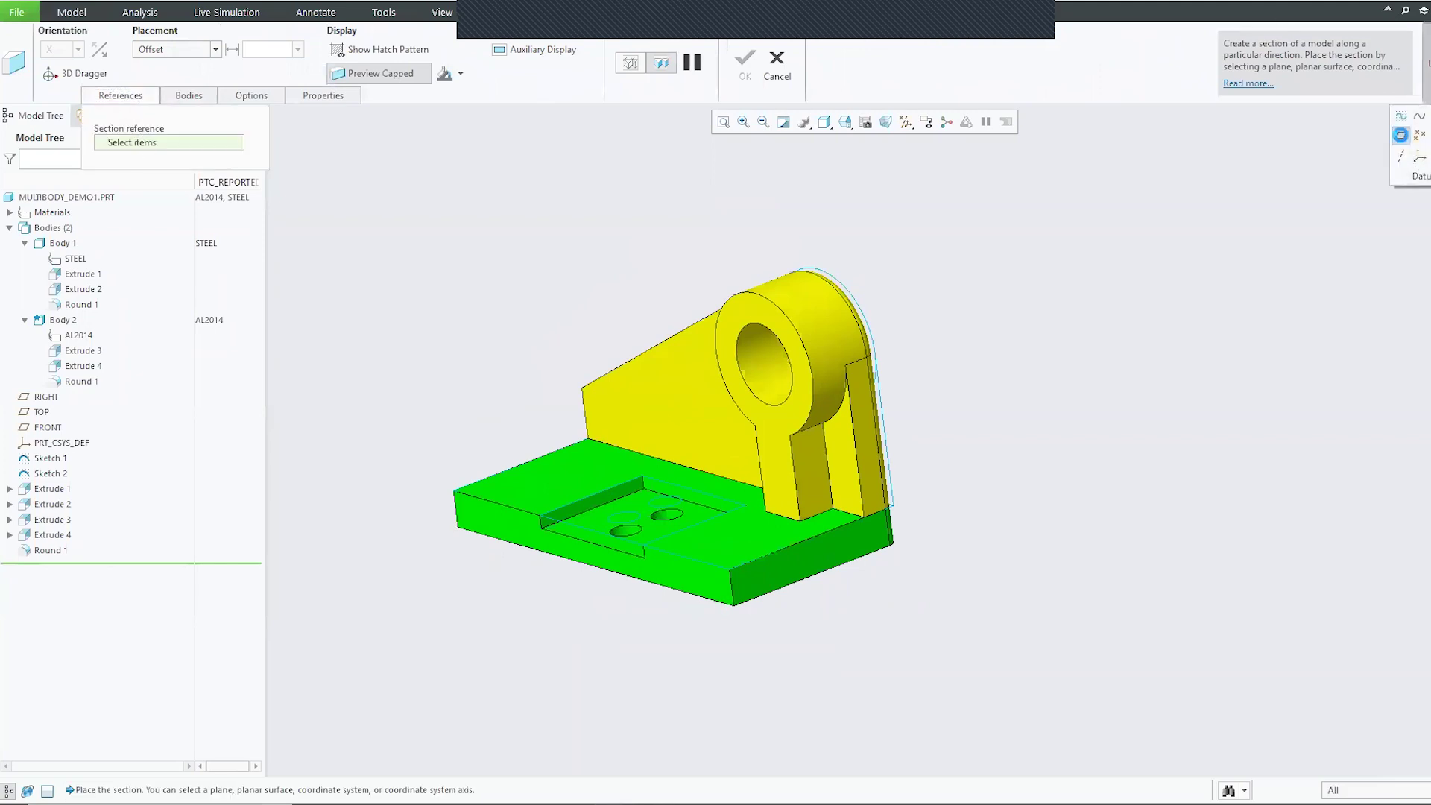
pyautogui.click(1401, 135)
pyautogui.click(772, 368)
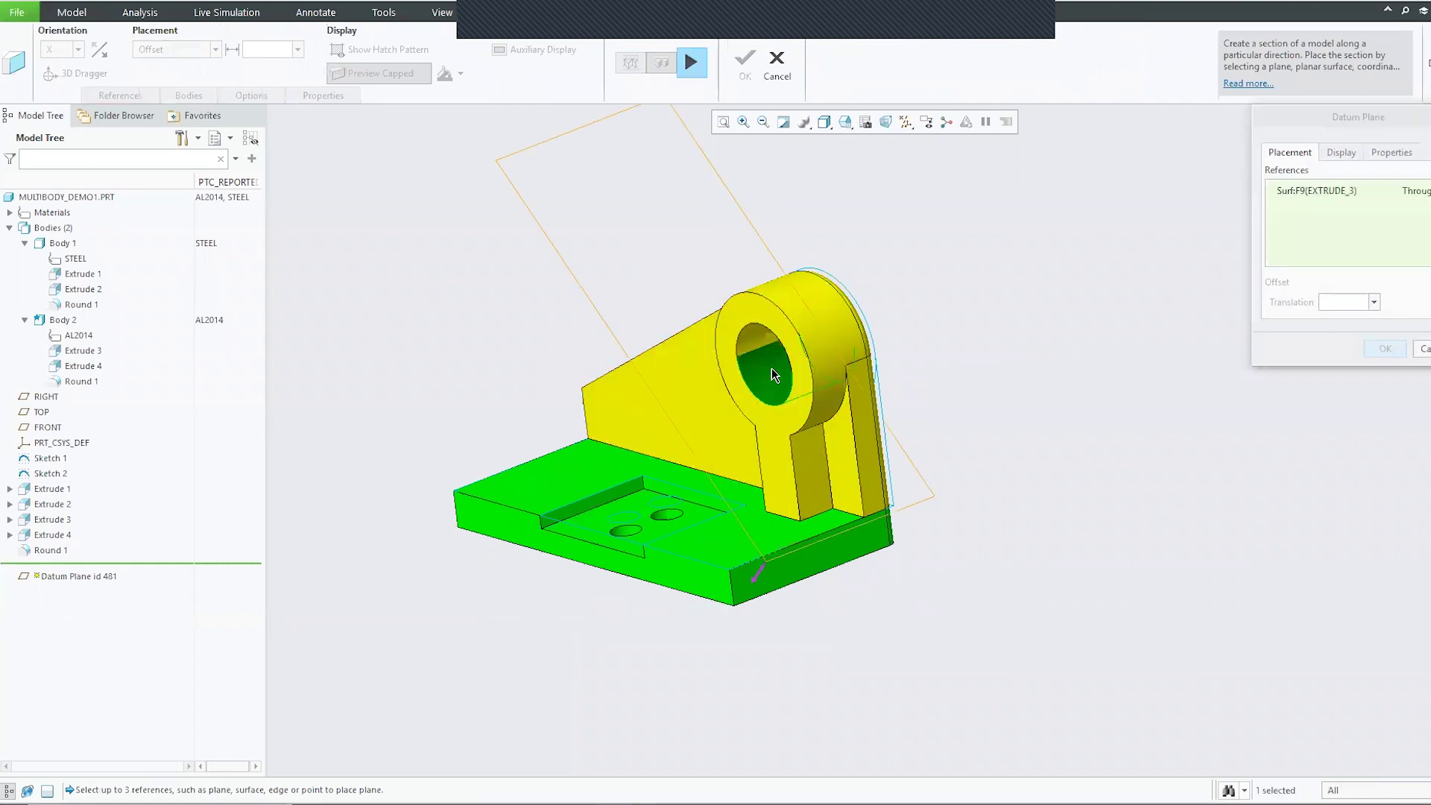
pyautogui.keyDown('ctrl'); pyautogui.click(866, 458); pyautogui.keyUp('ctrl')
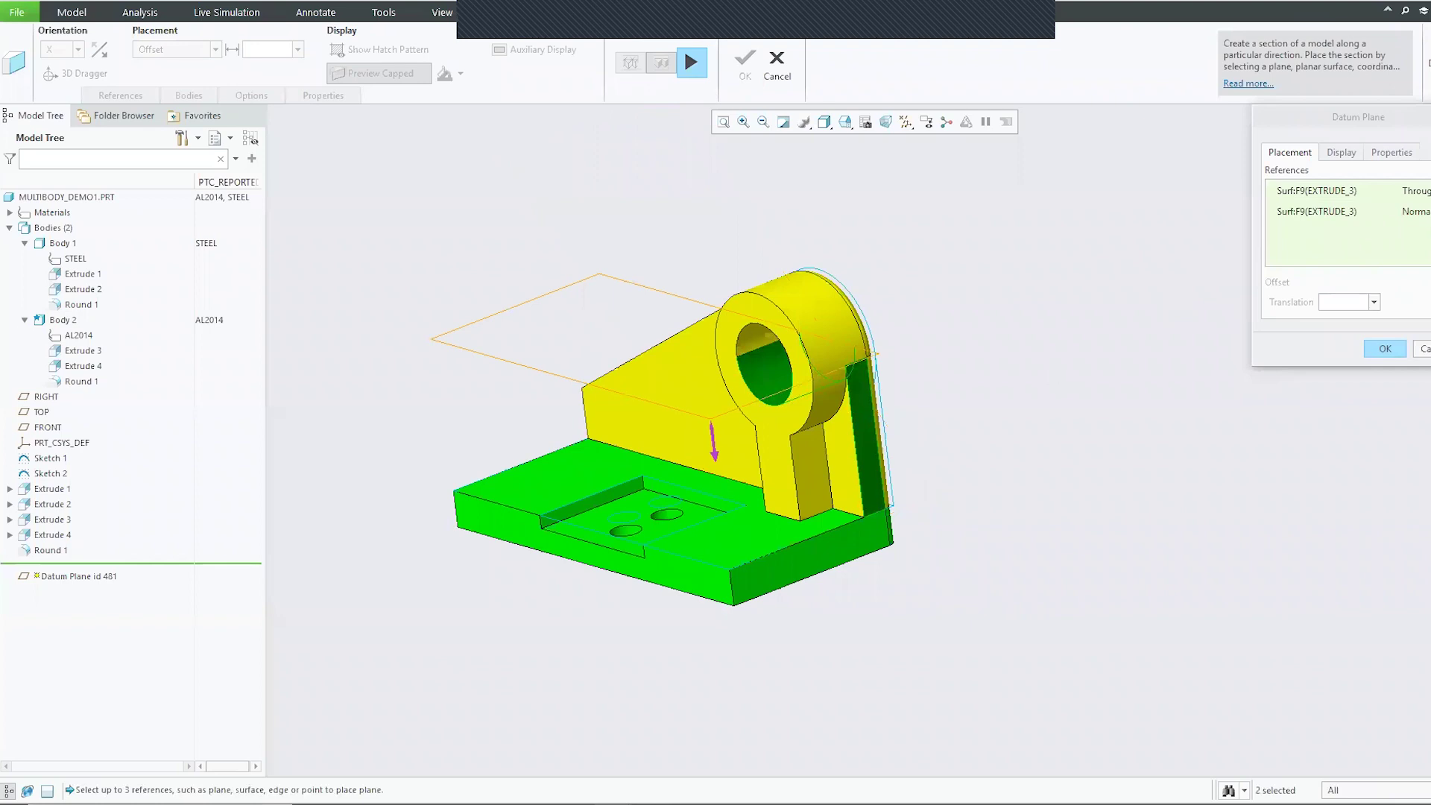
pyautogui.click(1416, 211)
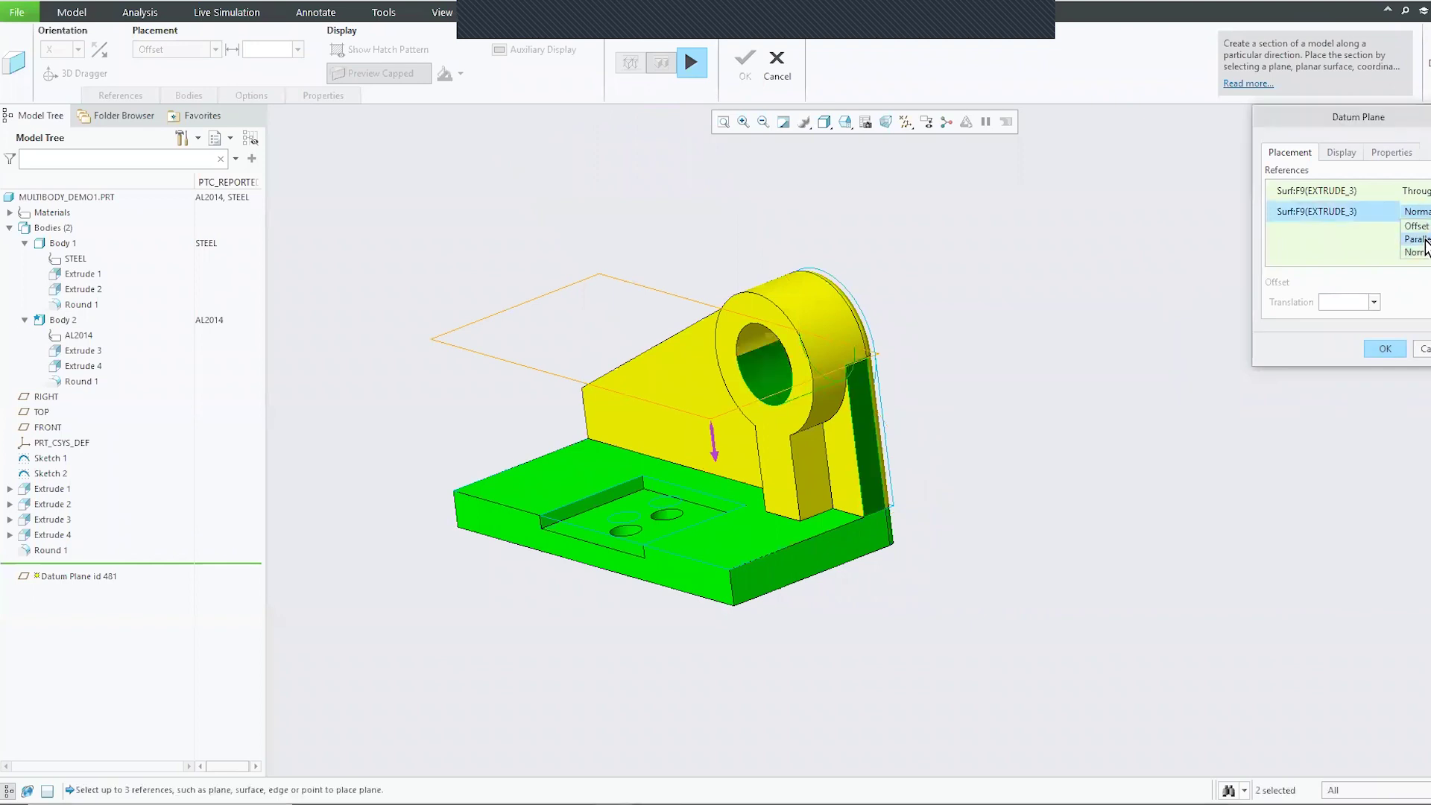
pyautogui.click(1416, 238)
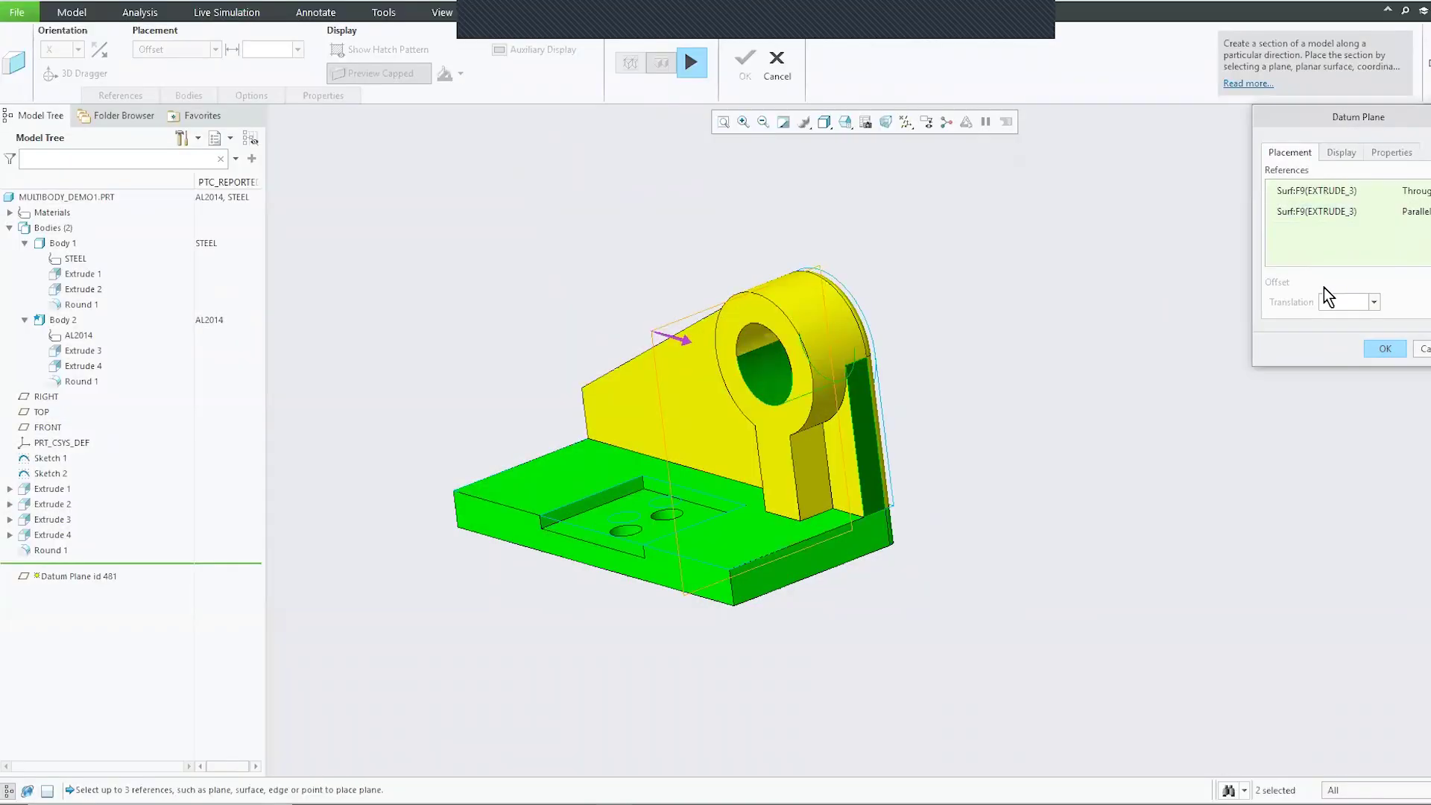
pyautogui.click(1384, 350)
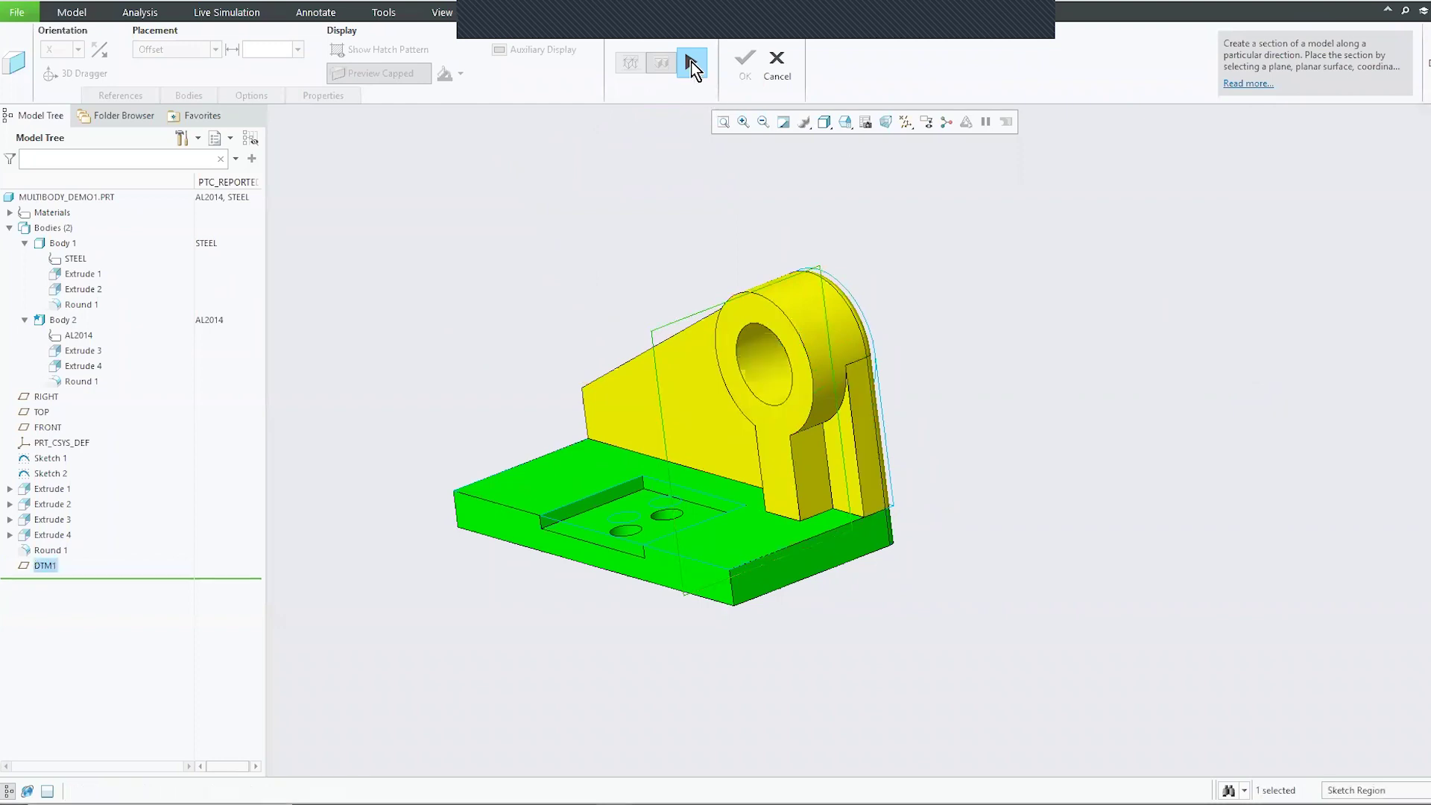
pyautogui.click(691, 61)
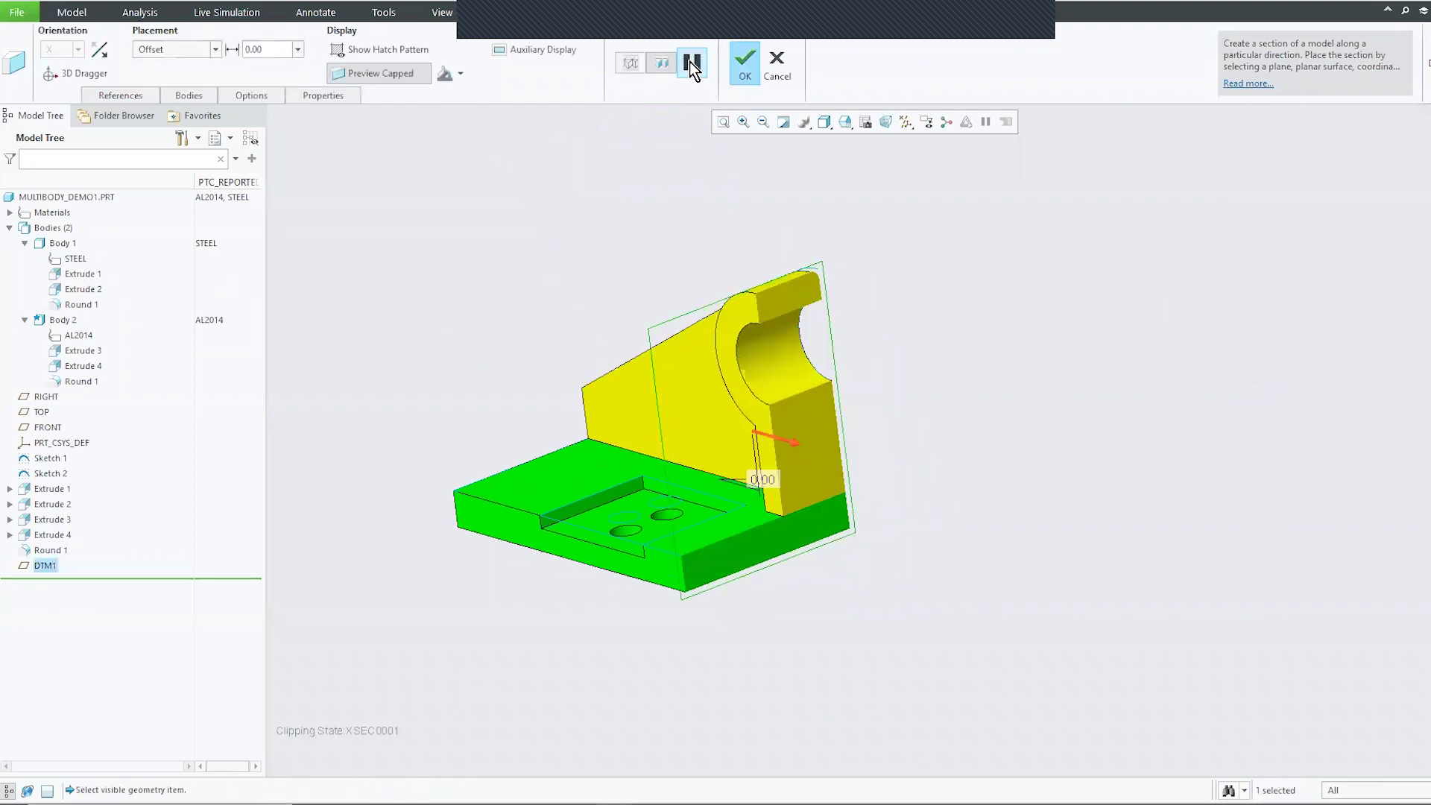
# - Name the cross section A and complete it
pyautogui.click(301, 99)
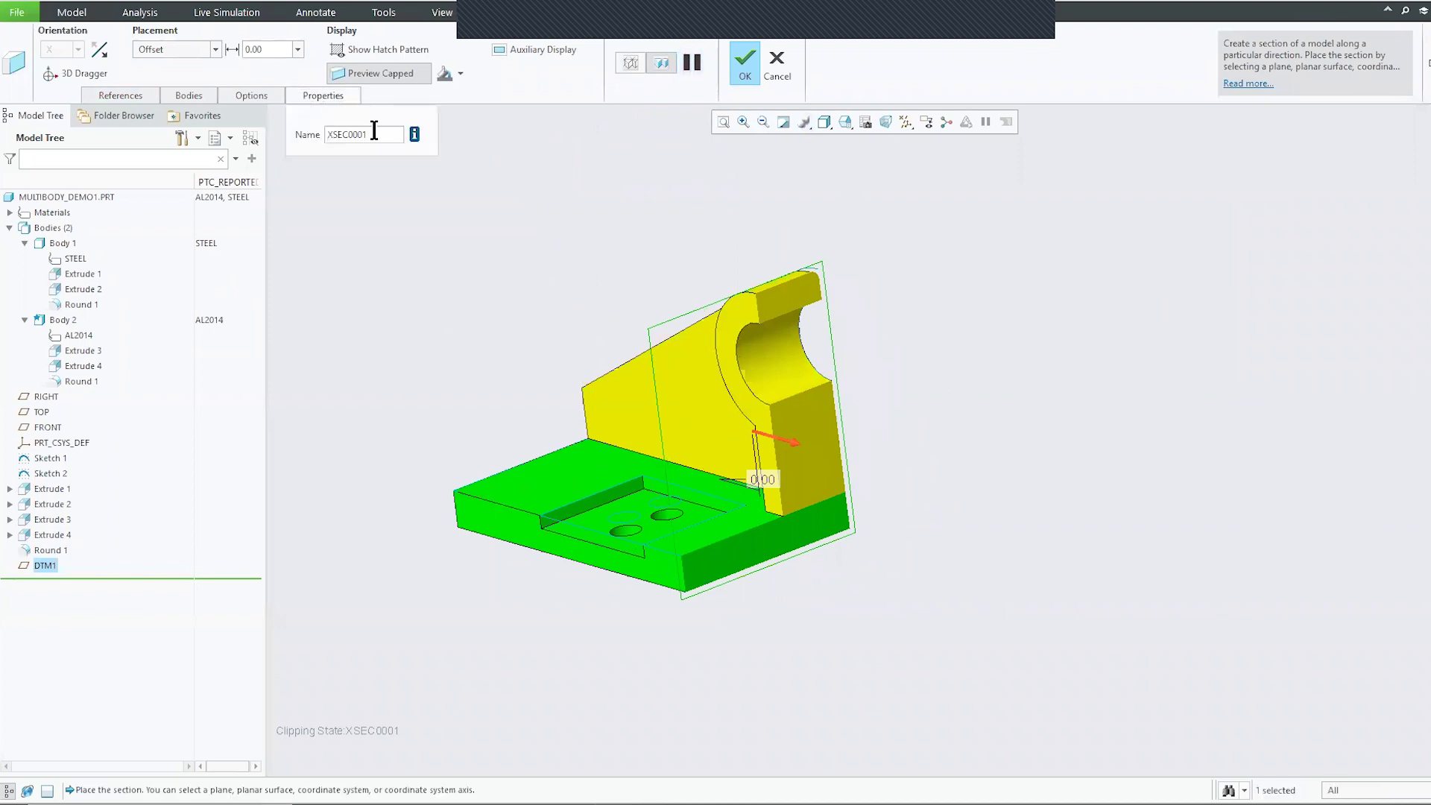
pyautogui.moveTo(373, 133); pyautogui.dragTo(300, 127)
pyautogui.write('A')
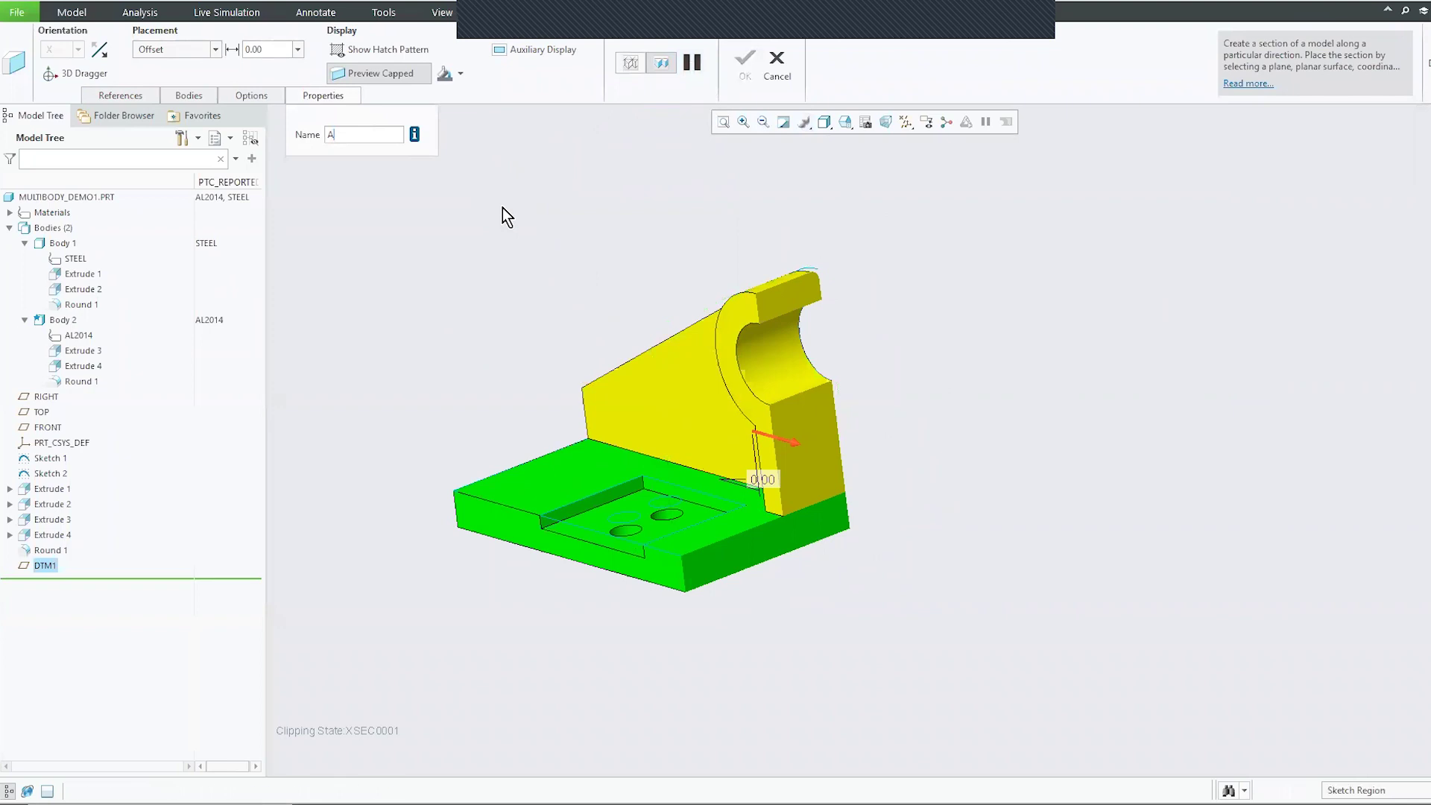
pyautogui.click(746, 58)
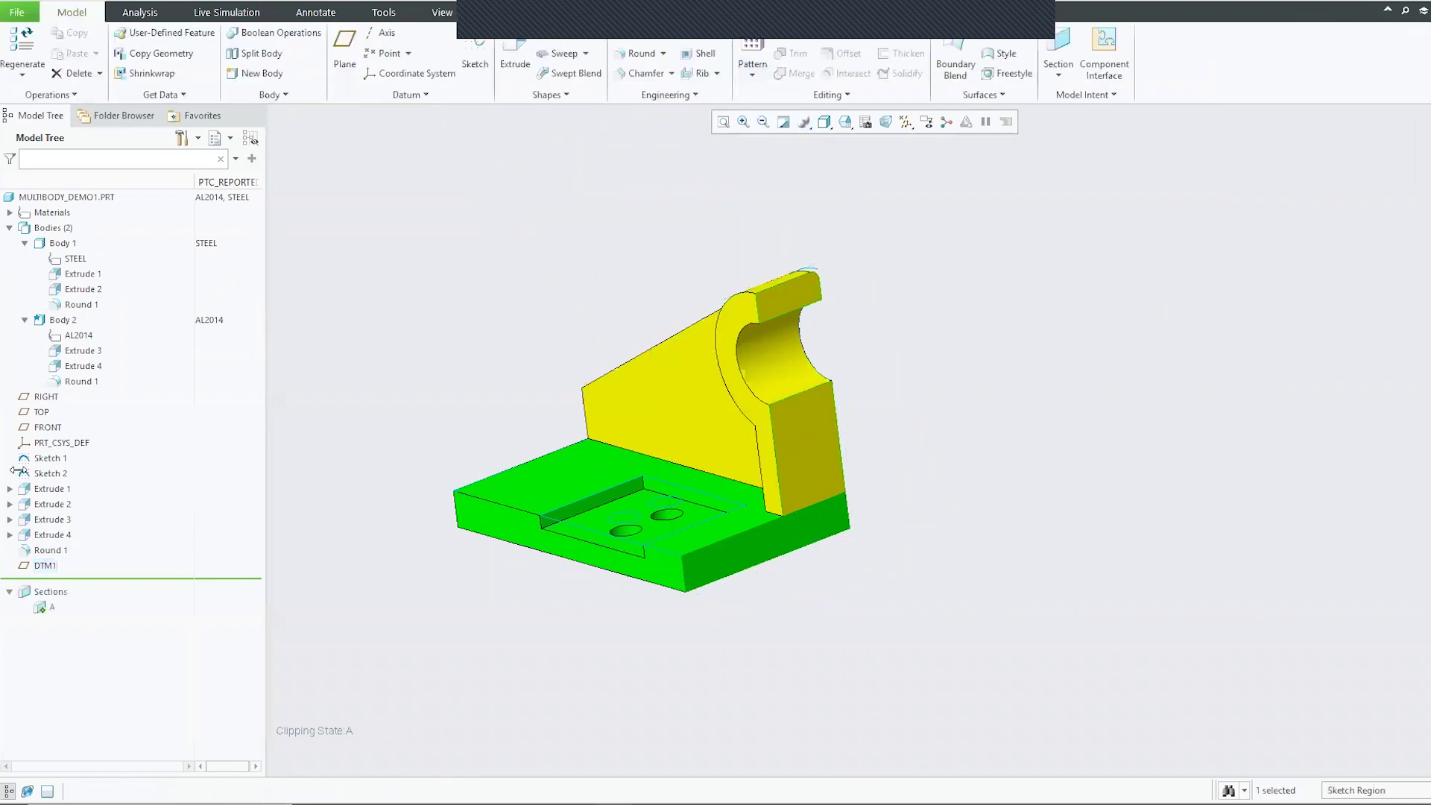
# - Deactivate section A to show the complete two-body part
pyautogui.rightClick(40, 613)
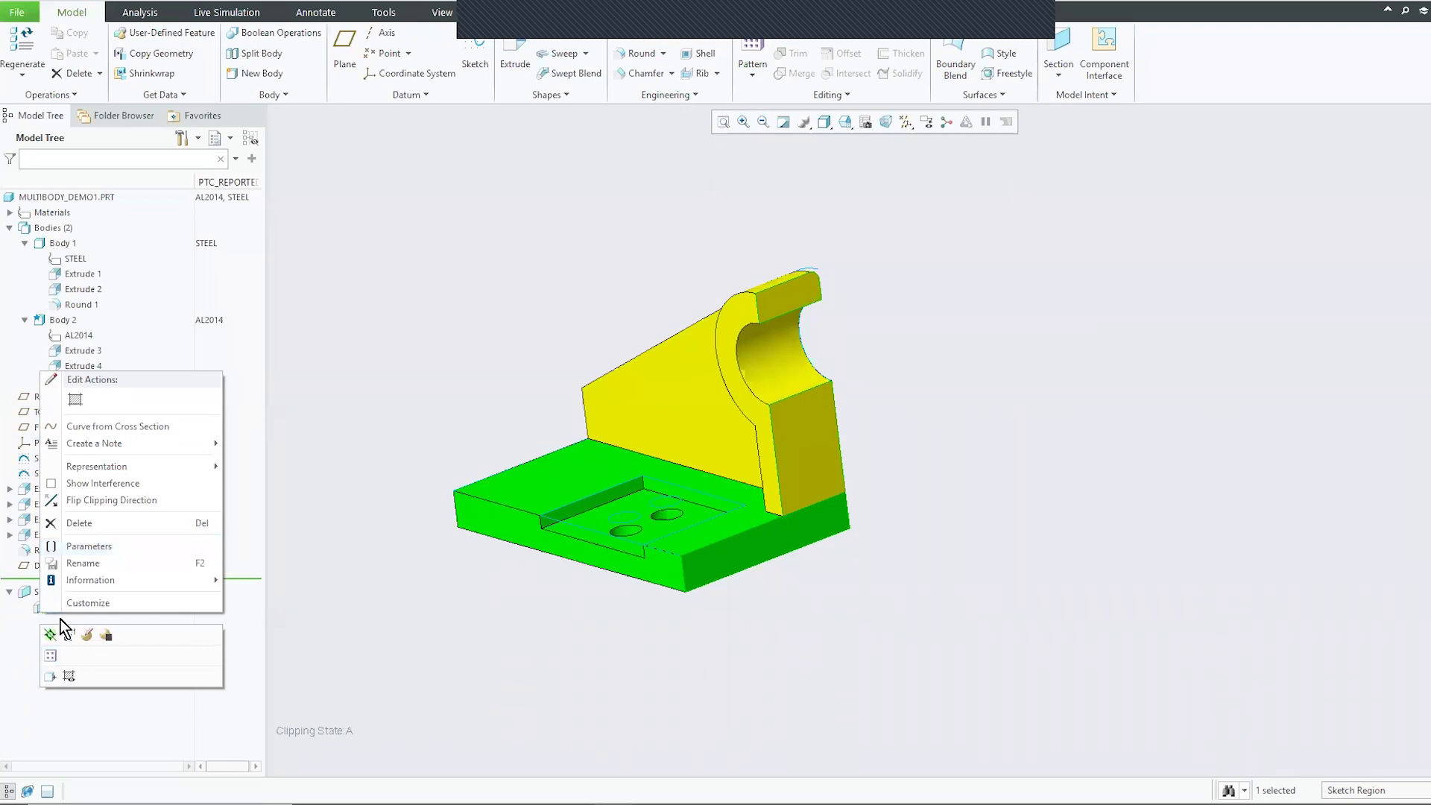
pyautogui.click(50, 635)
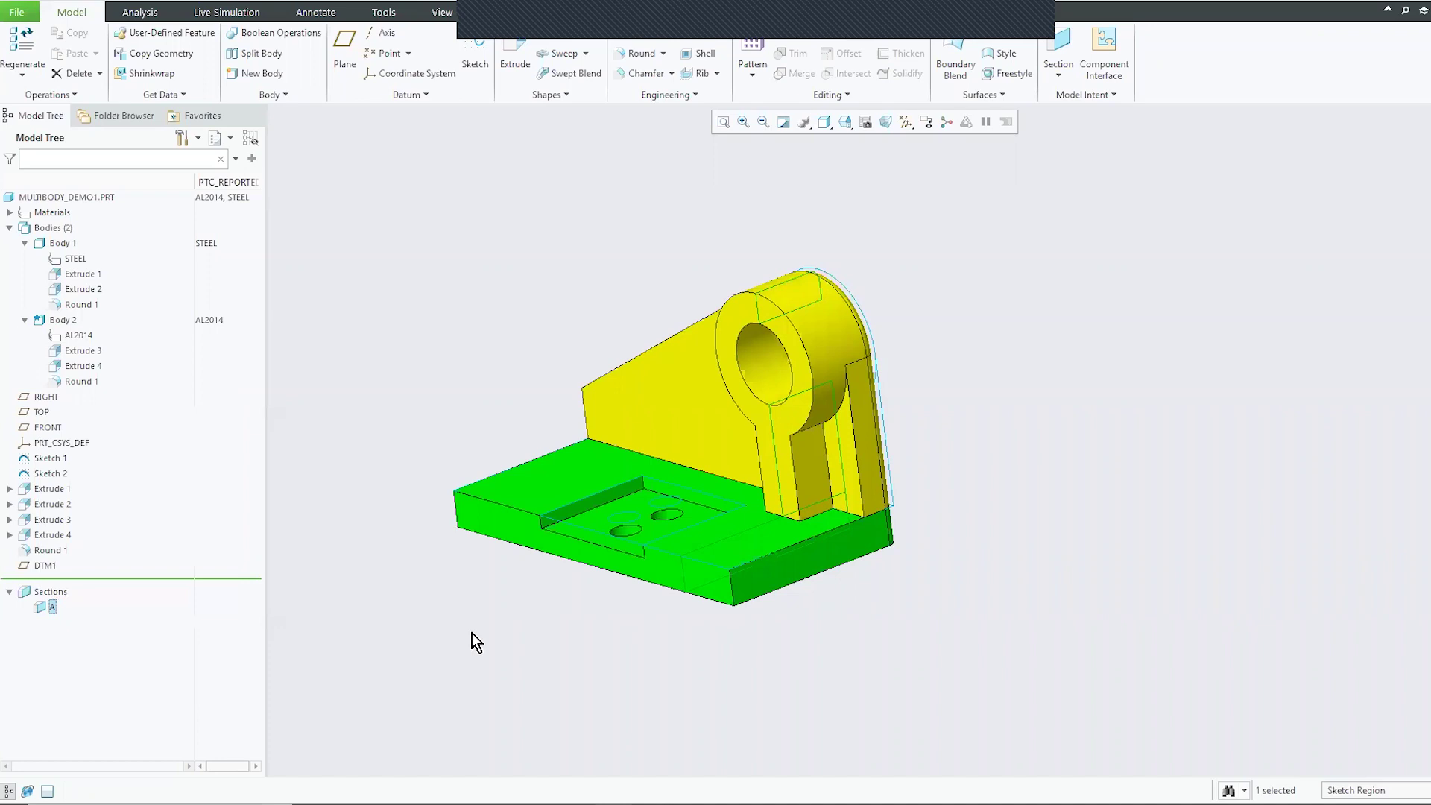
pyautogui.moveTo(601, 628); pyautogui.dragTo(591, 629, button='middle')
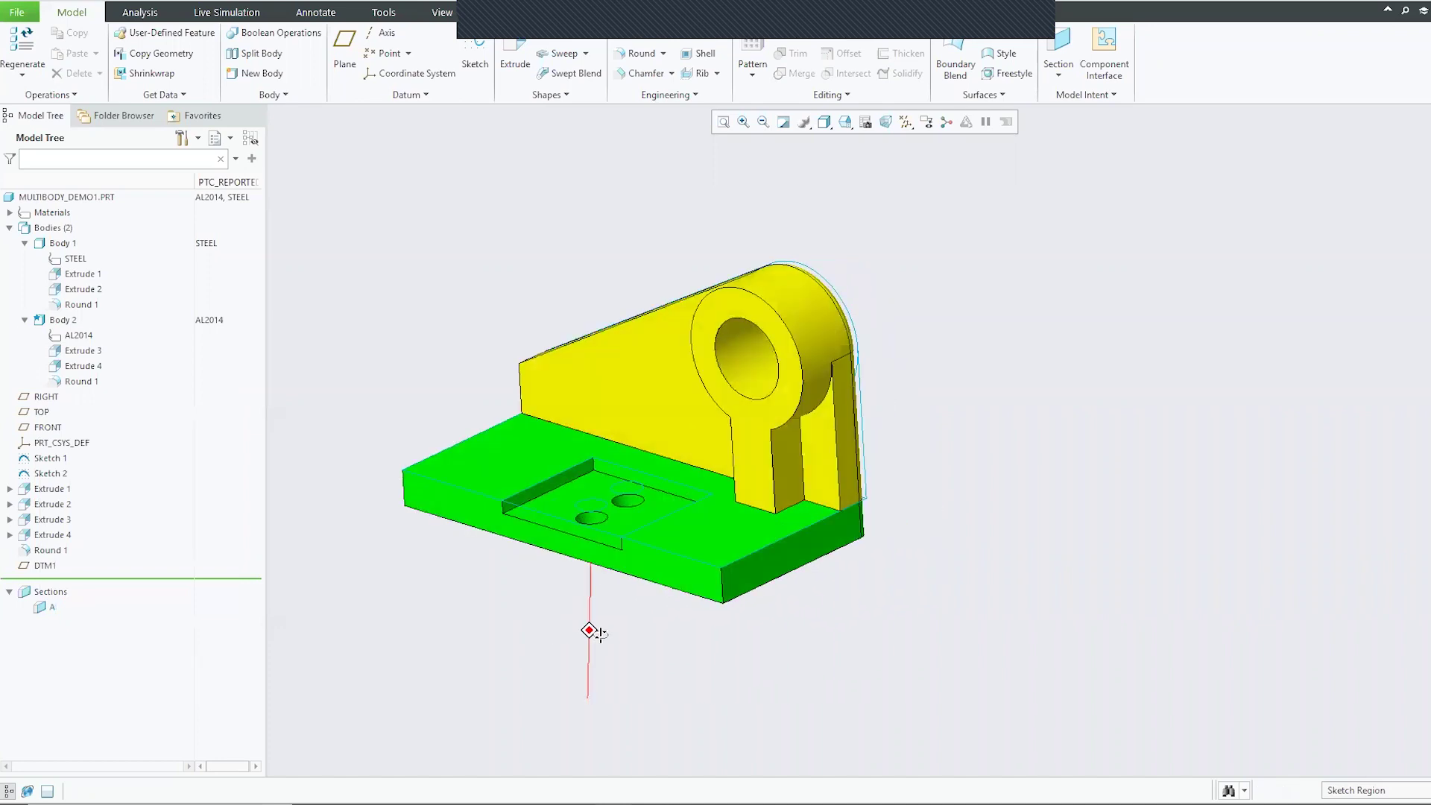
pyautogui.scroll(2, 762, 726)
pyautogui.scroll(-2, 617, 695)
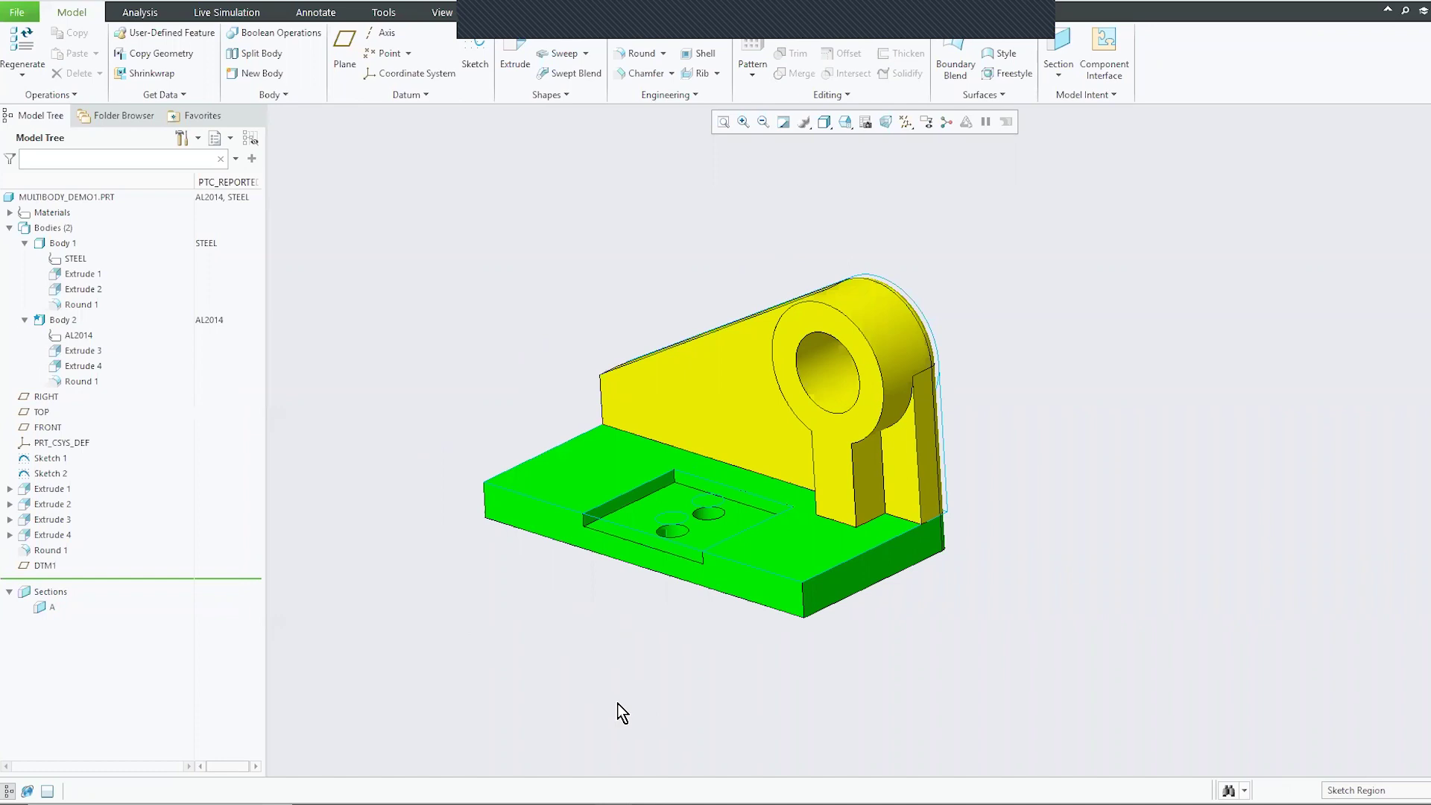
pyautogui.scroll(2, 568, 647)
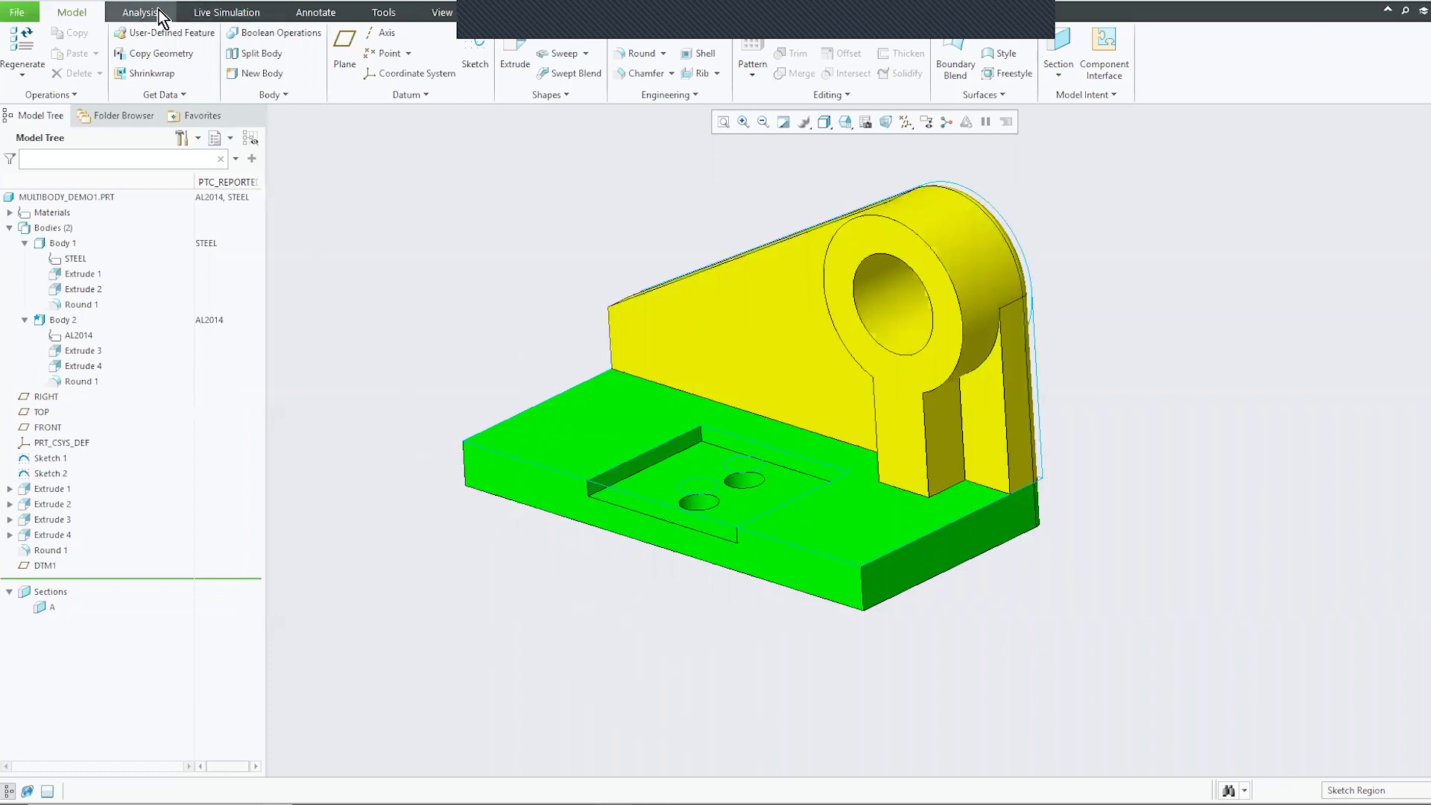
# - Create a new drawing of multibody_demo1.prt with the file name drw0001 and the c_drawing template
pyautogui.hotkey('ctrl', 'n')
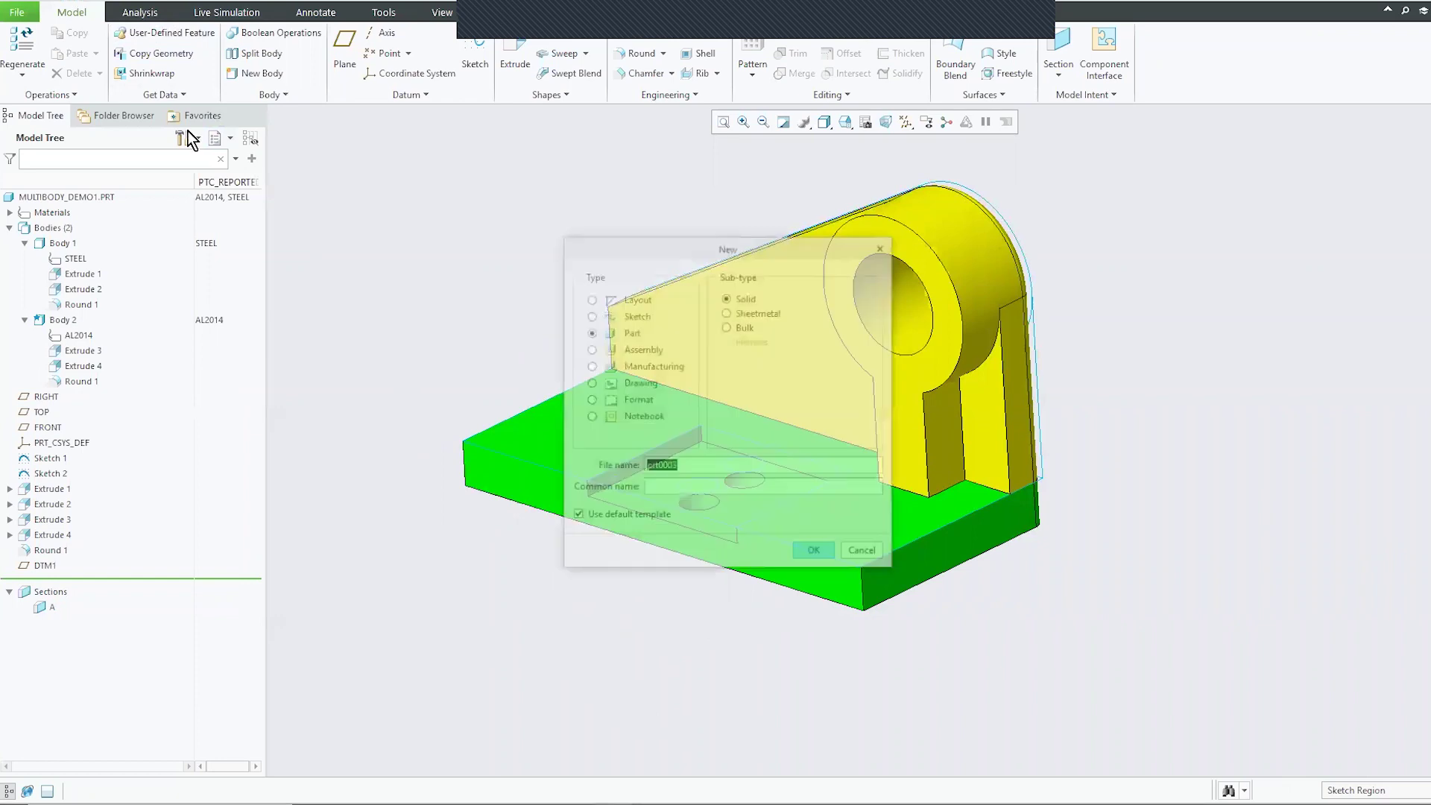
pyautogui.click(610, 378)
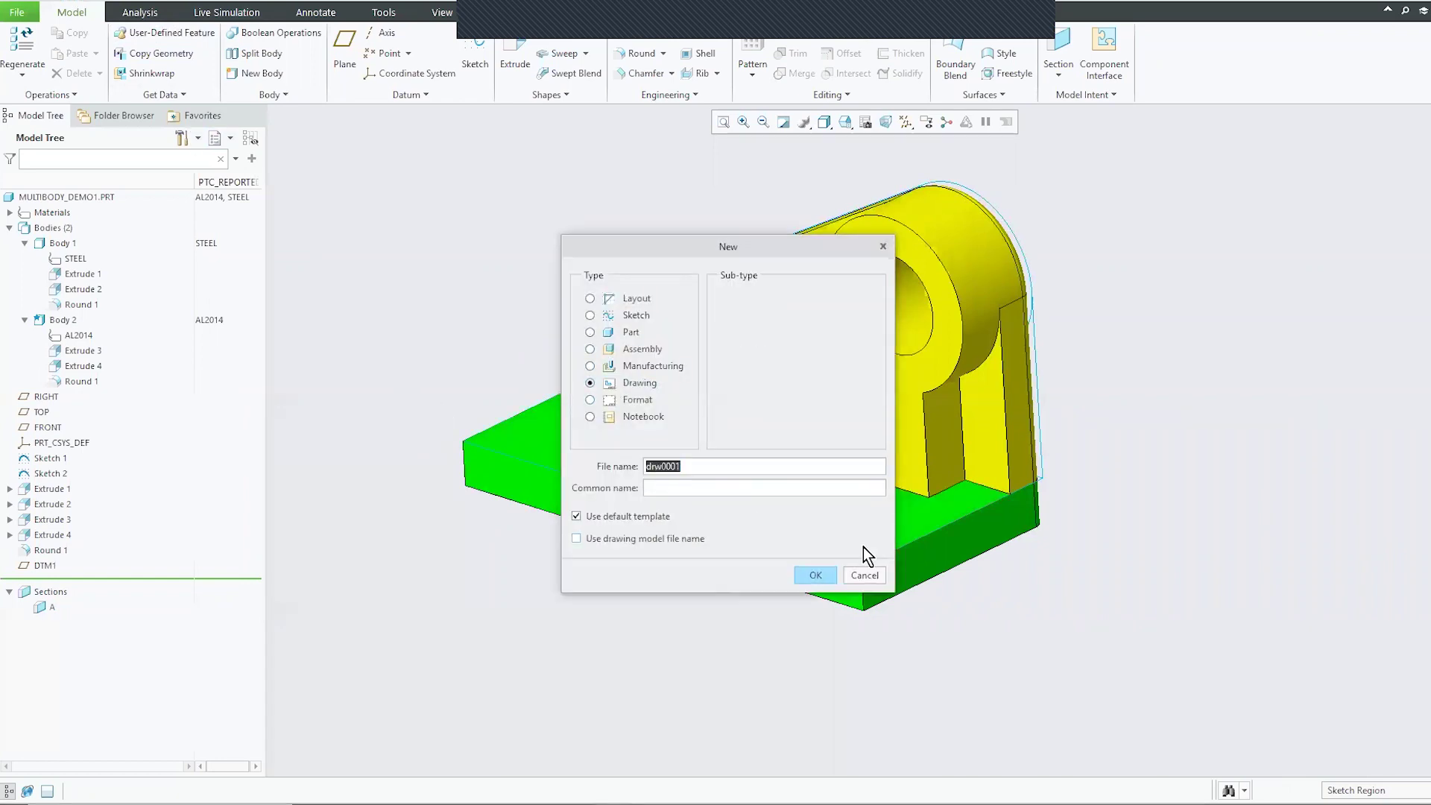
pyautogui.click(812, 579)
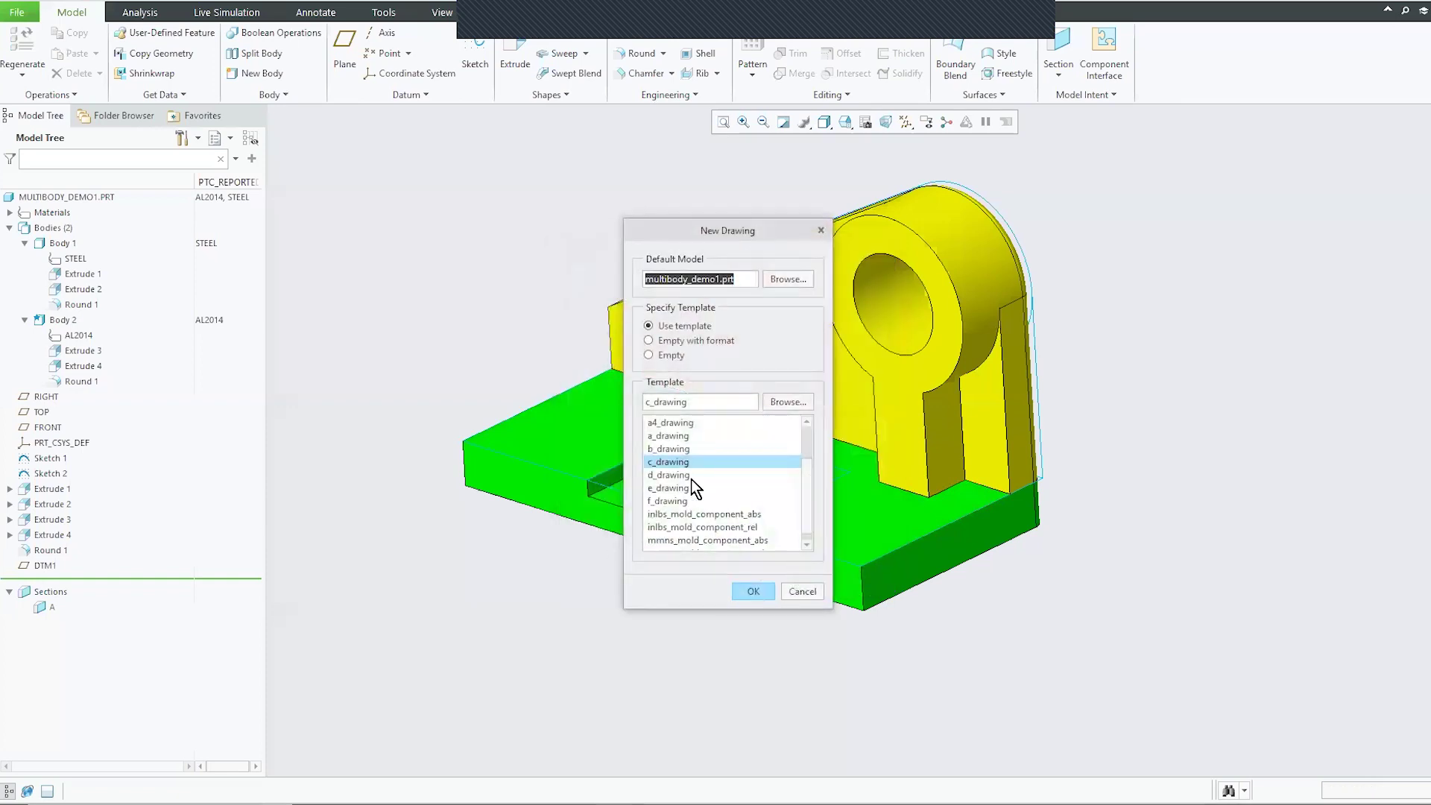
pyautogui.click(754, 590)
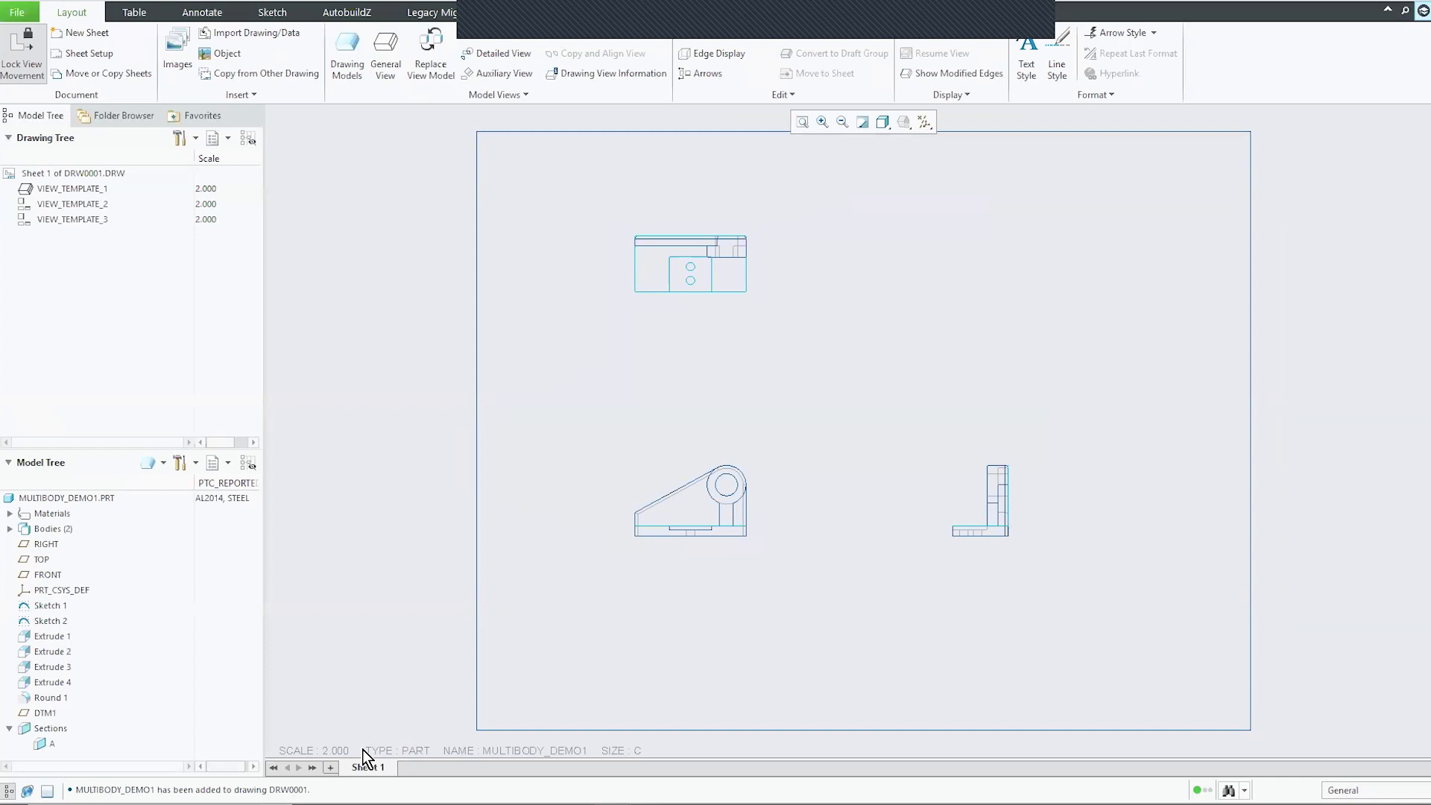
# - Set the drawing sheet's scale to 4
pyautogui.doubleClick(344, 751)
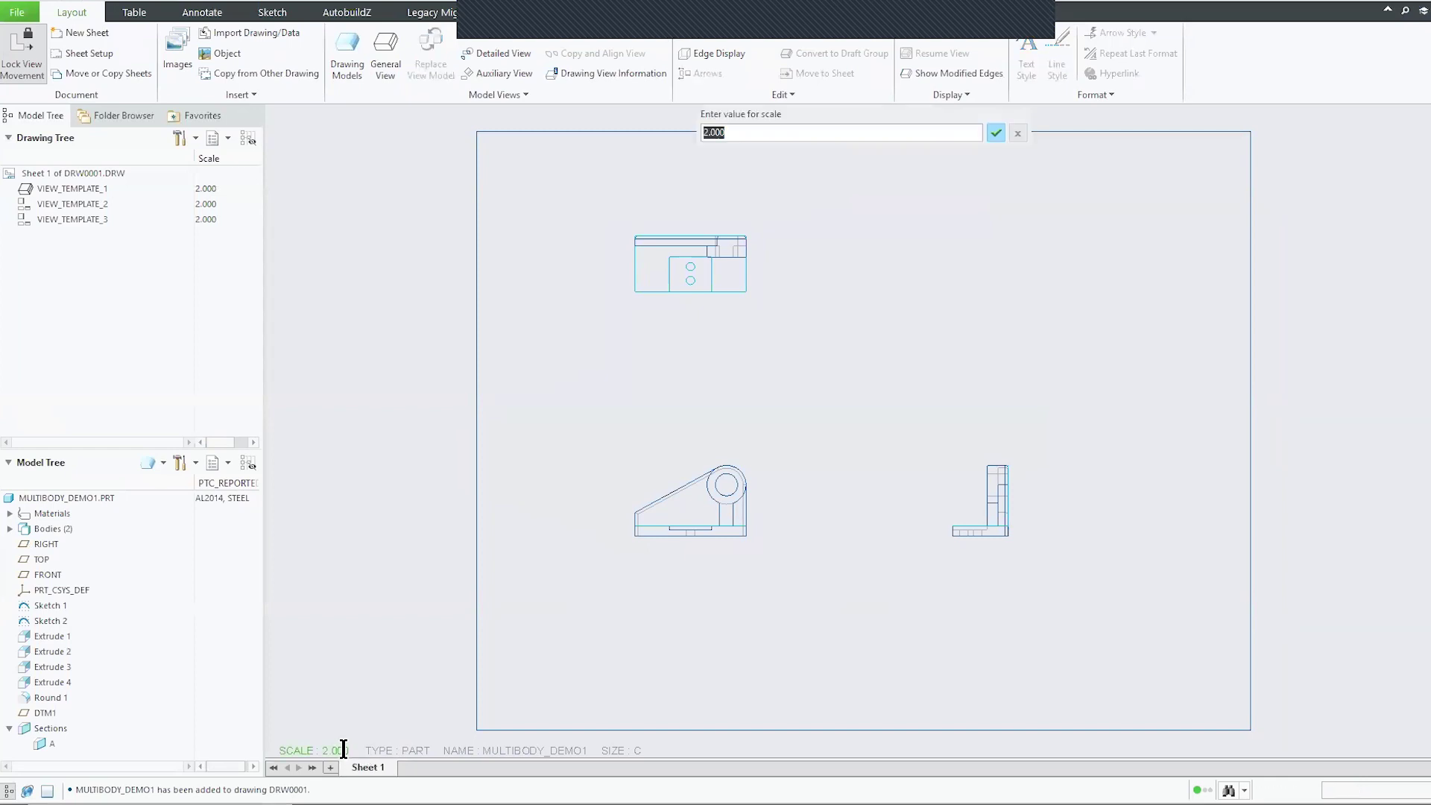
pyautogui.write('4')
pyautogui.press('Return')
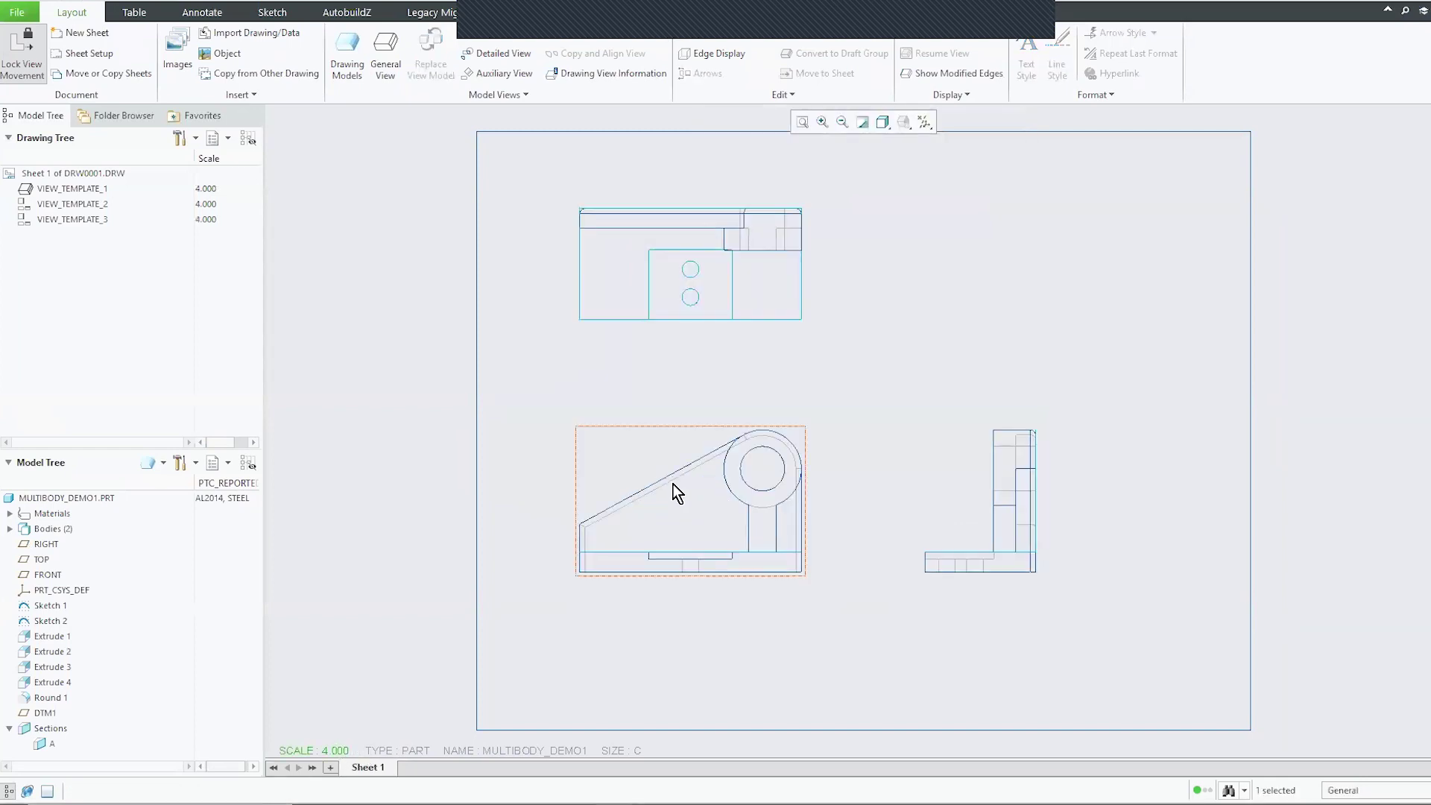
# - Make the side projection view a full 2D cross-section using section A, with its section arrows displayed on the front view
pyautogui.click(952, 489)
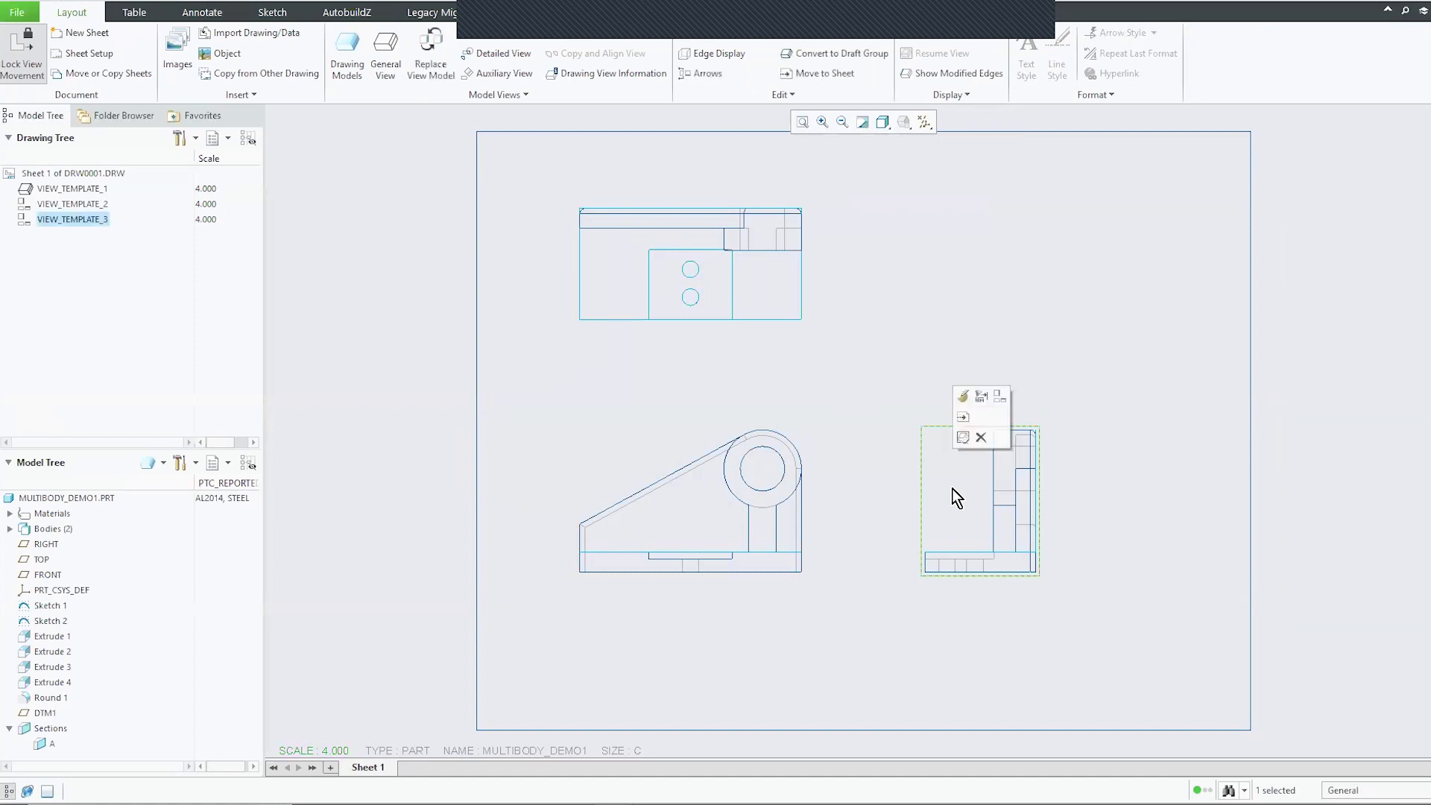
pyautogui.doubleClick(951, 489)
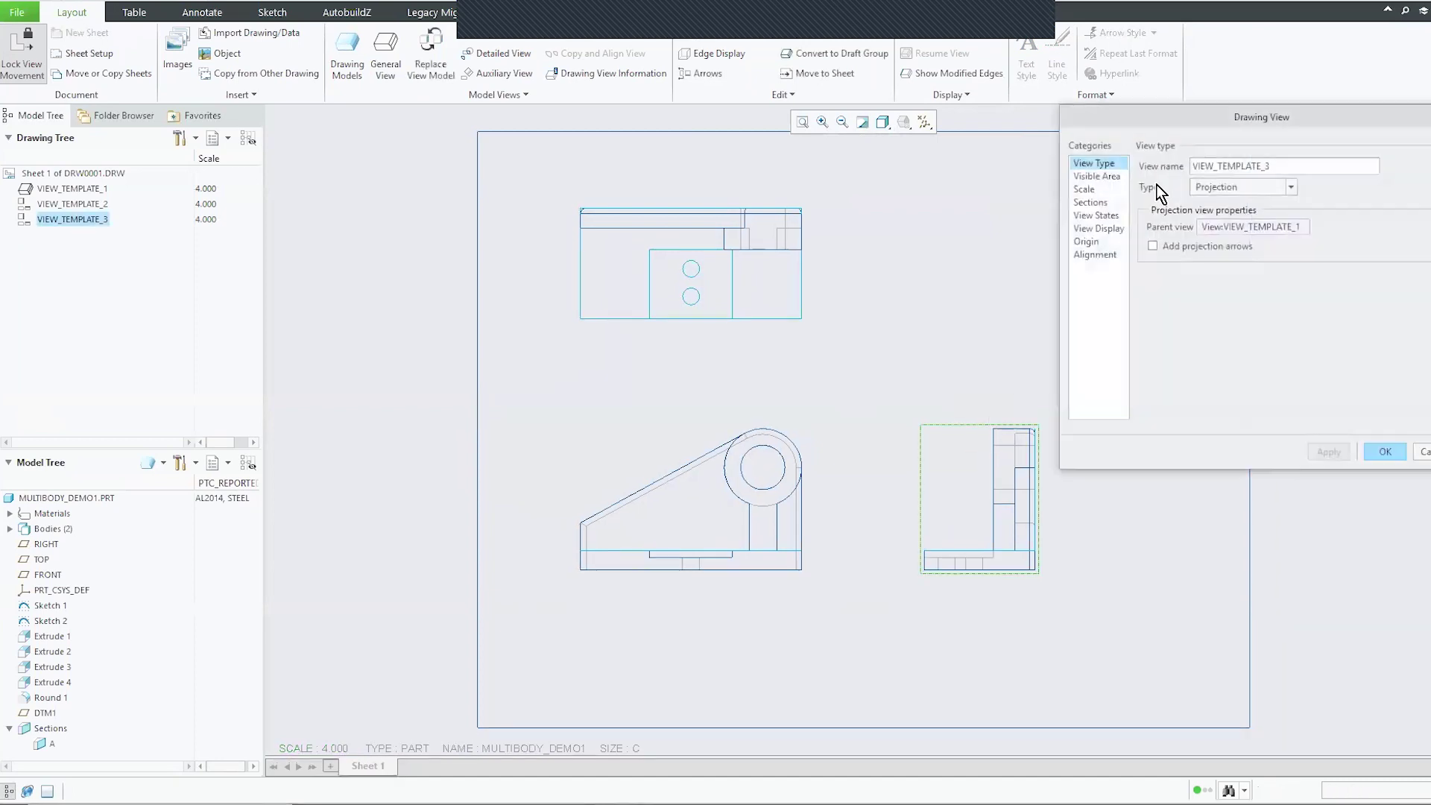
pyautogui.click(1089, 203)
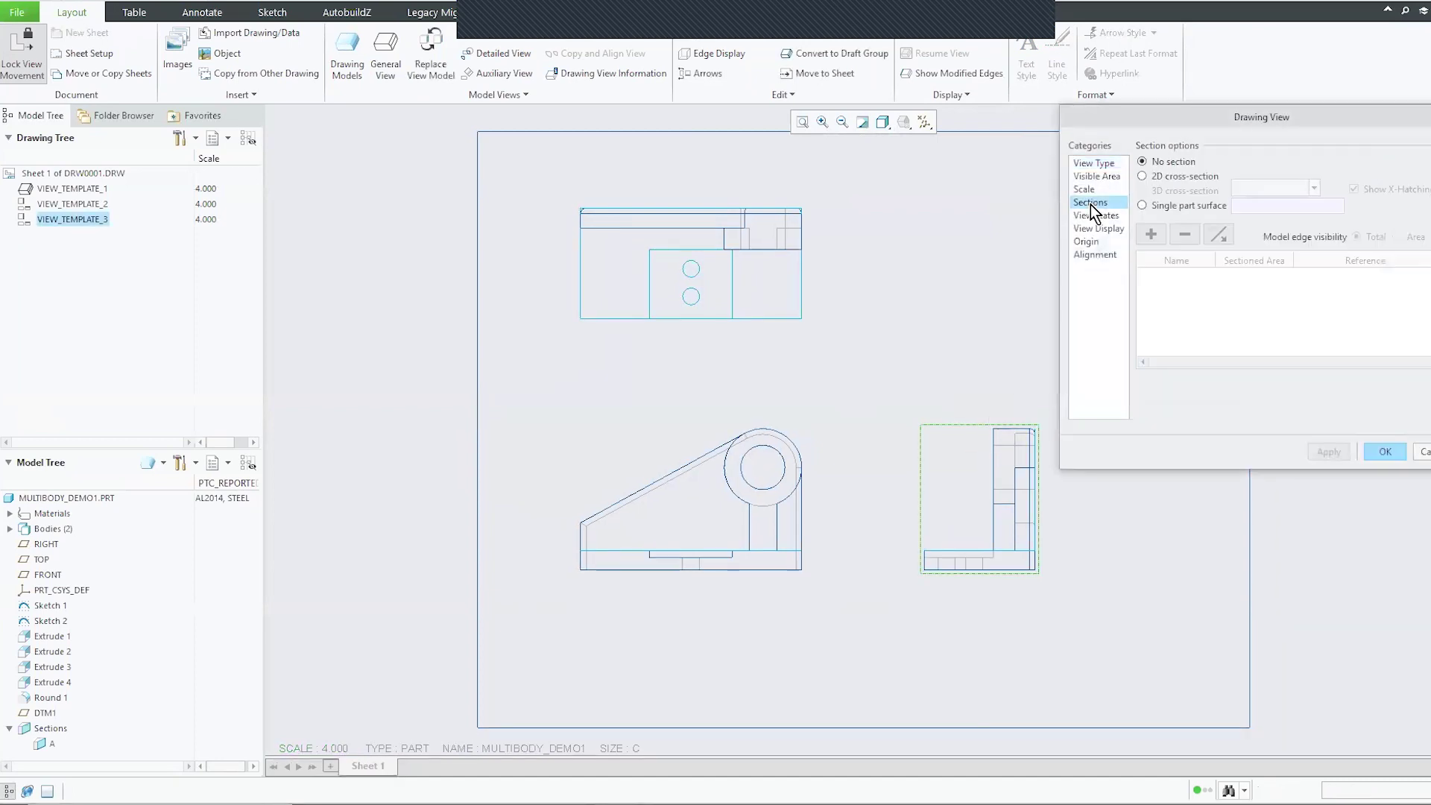
pyautogui.click(1142, 176)
pyautogui.click(1151, 234)
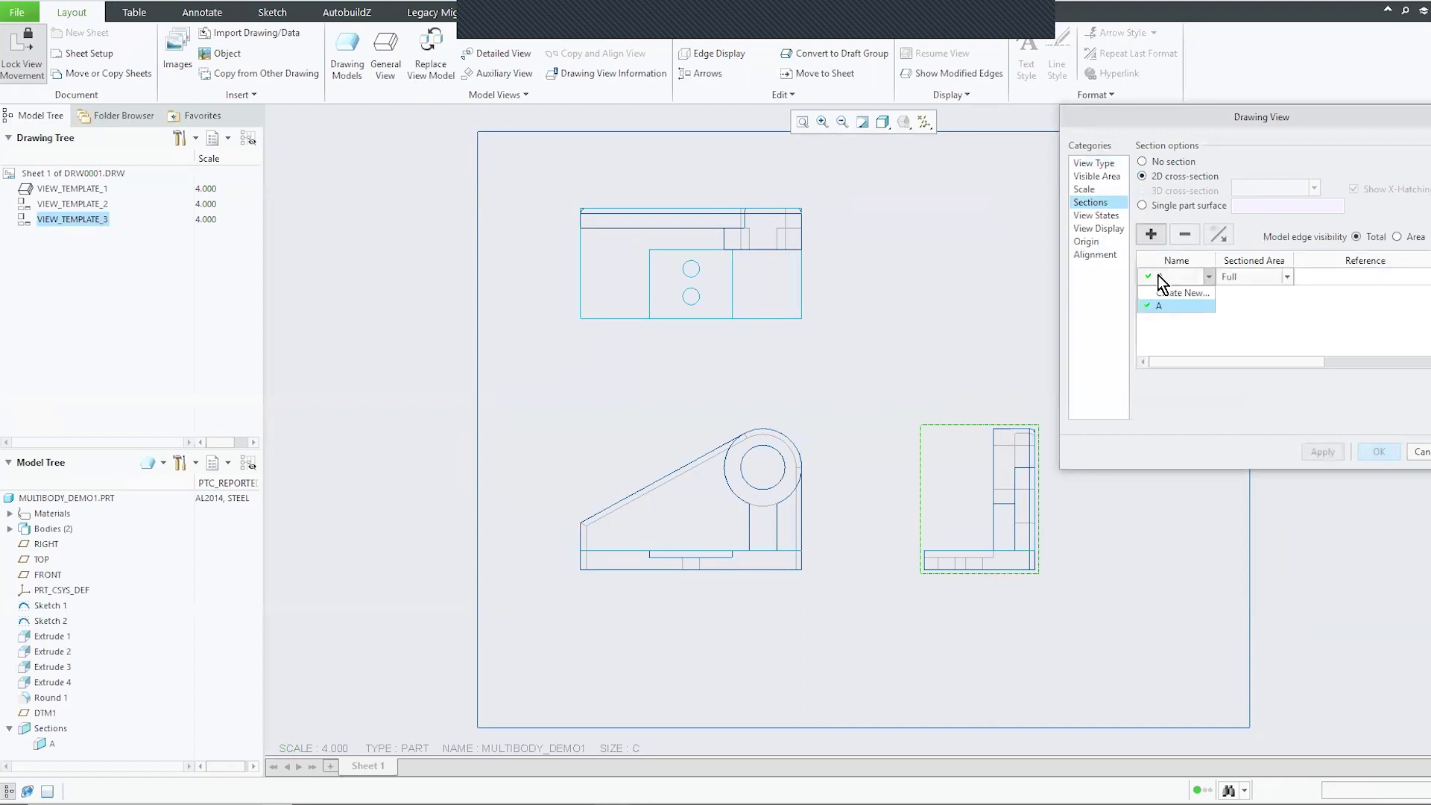
pyautogui.click(1156, 309)
pyautogui.moveTo(1188, 360); pyautogui.dragTo(1308, 361)
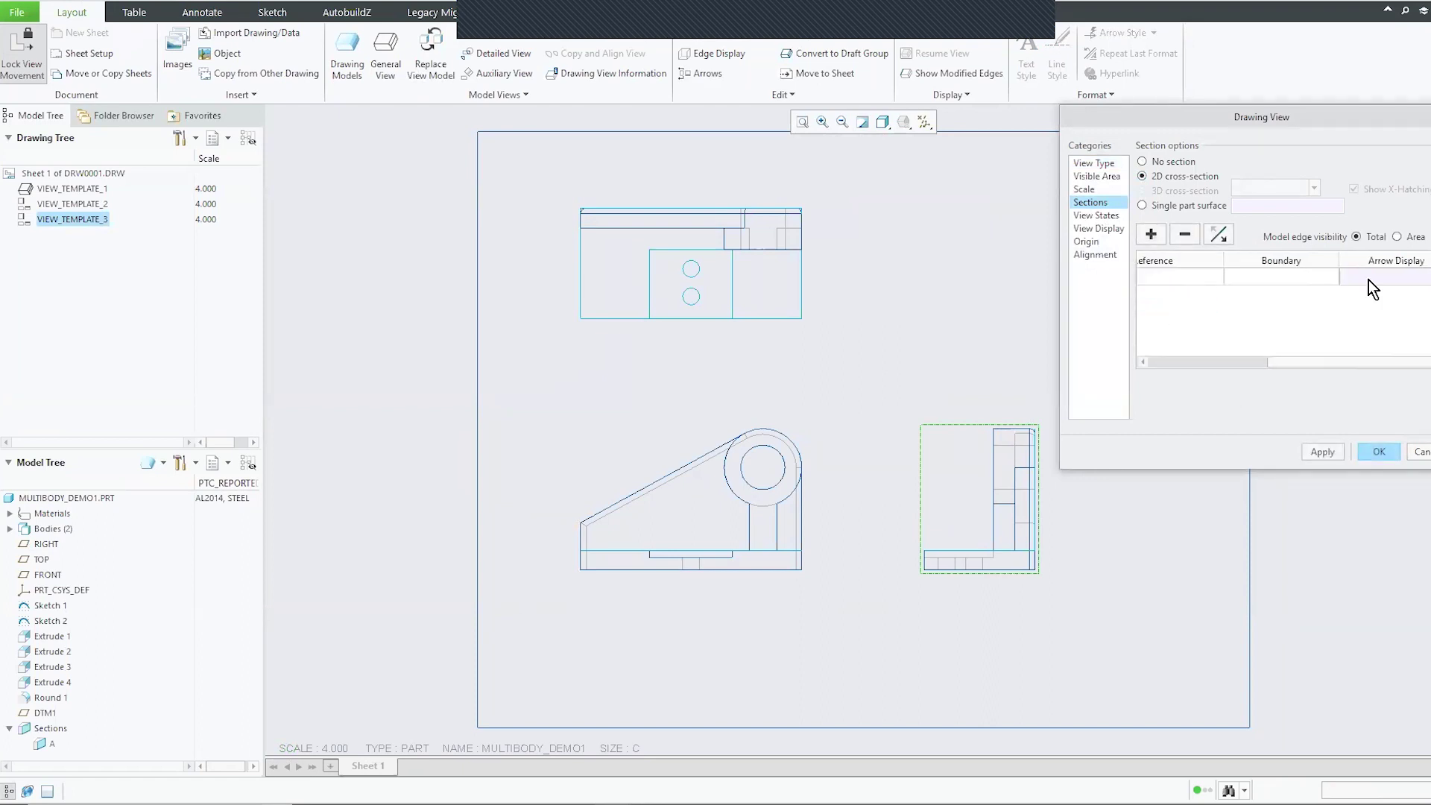
pyautogui.click(1369, 277)
pyautogui.click(772, 480)
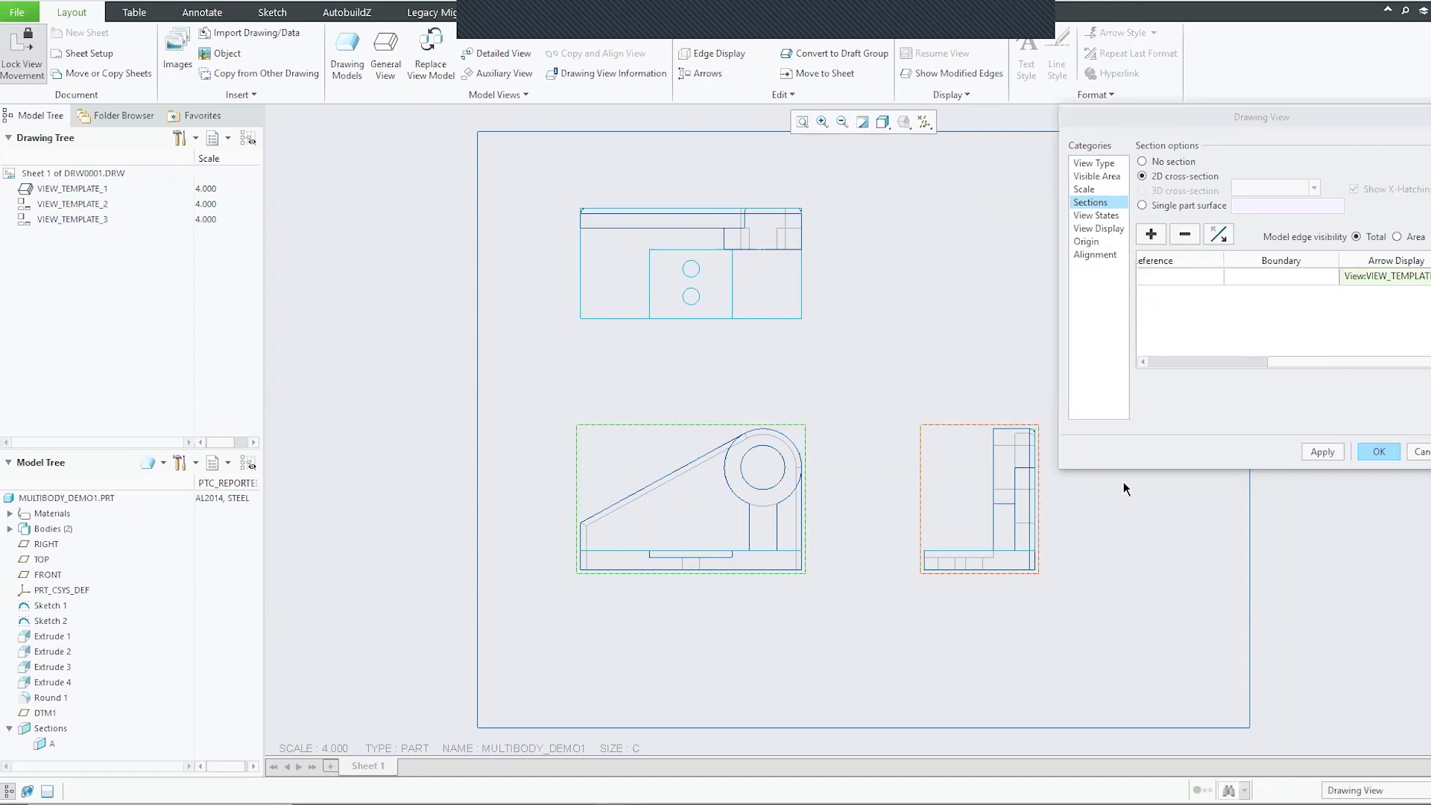
pyautogui.click(1376, 452)
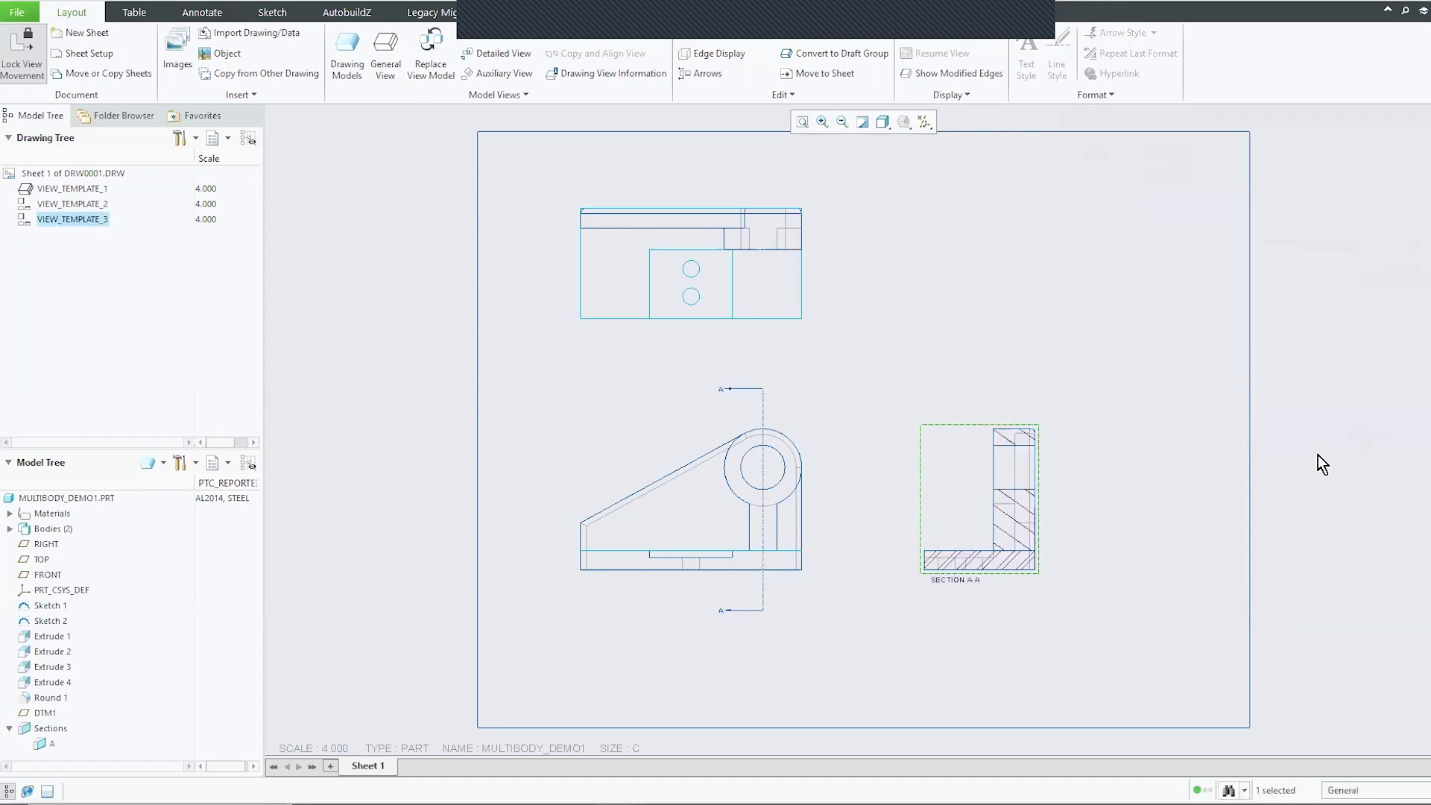
# - Edit the hatching of section A-A by body and set the base body's hatch angle to 30 degrees
pyautogui.click(1033, 558)
pyautogui.scroll(-2, 1034, 562)
pyautogui.scroll(3, 768, 592)
pyautogui.scroll(-4, 898, 612)
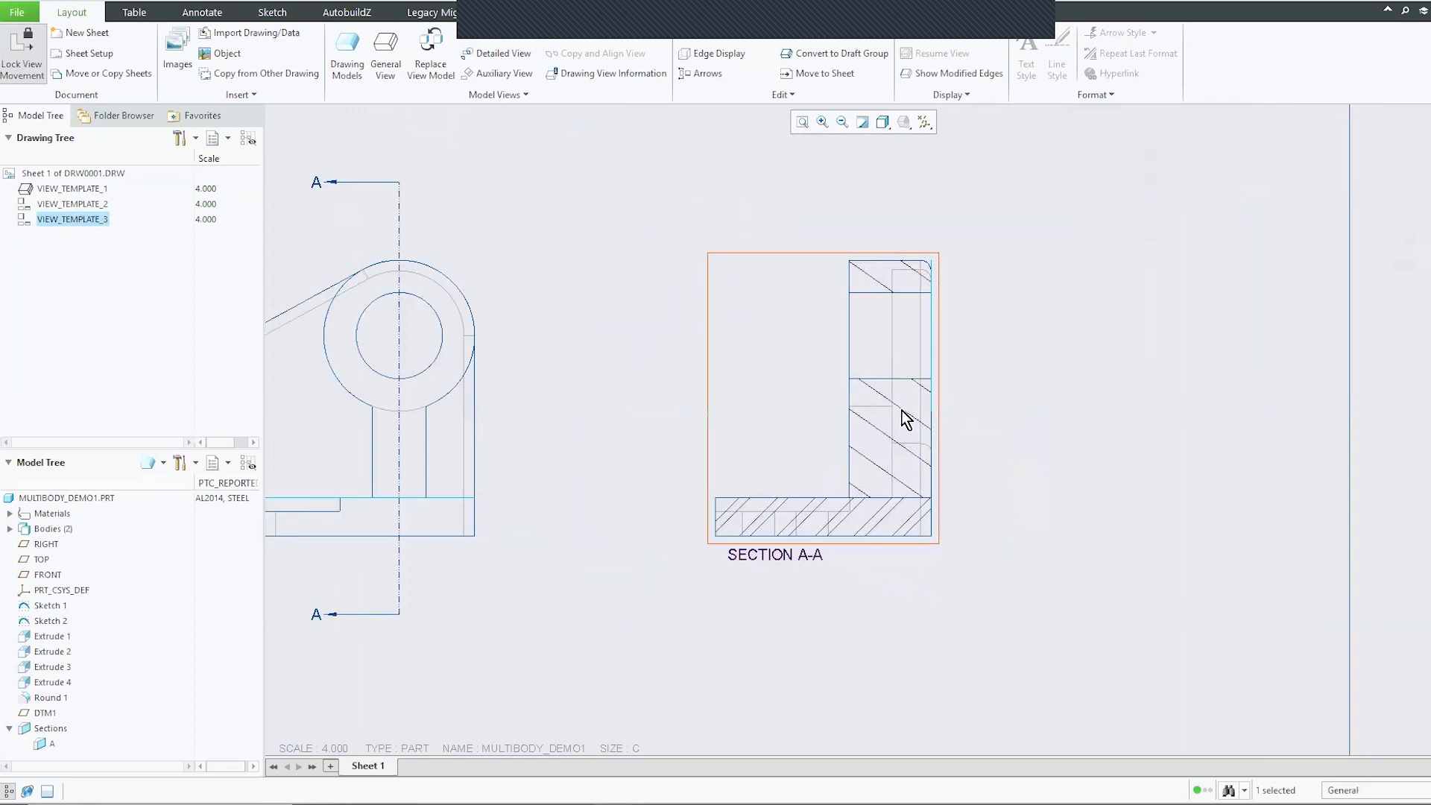
pyautogui.click(1103, 359)
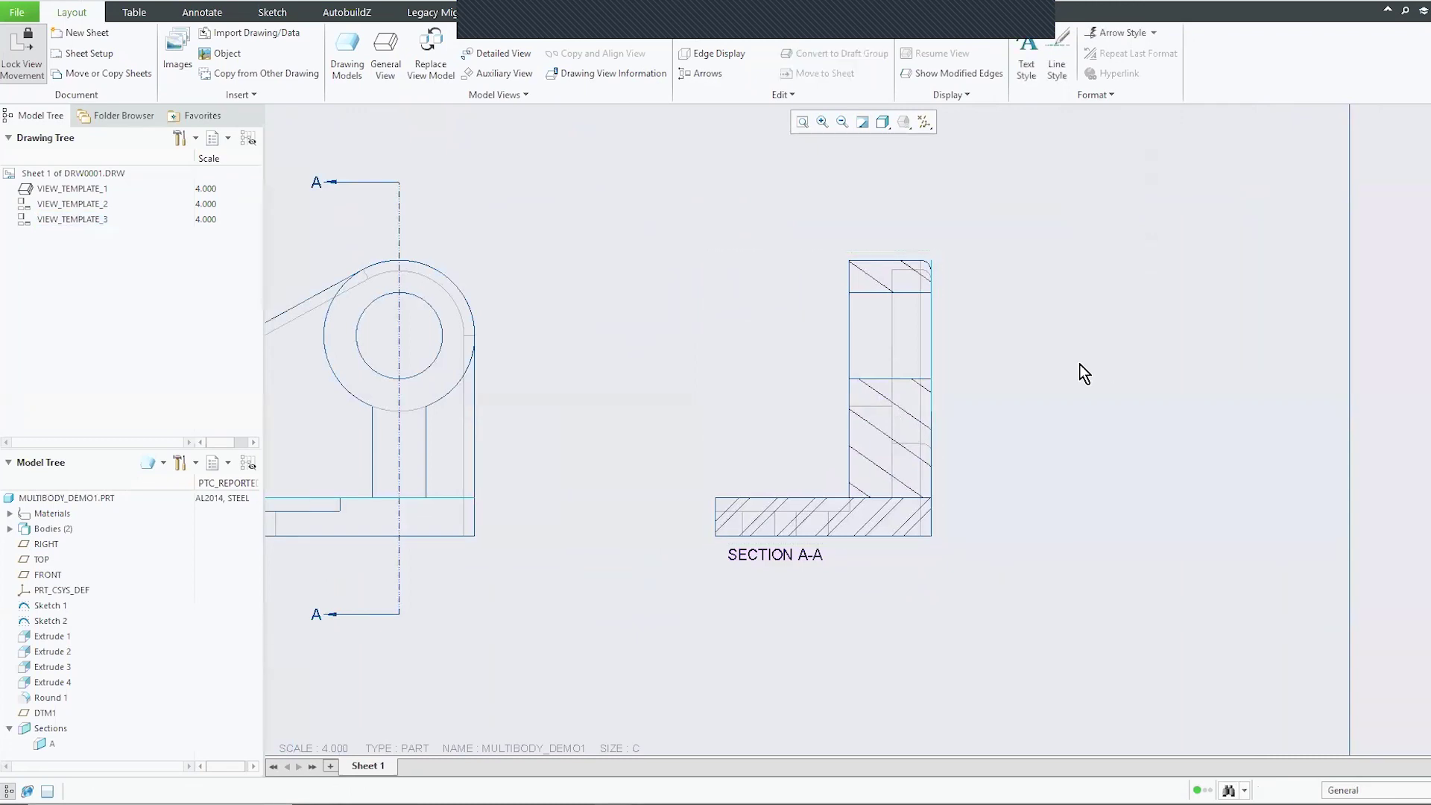
pyautogui.doubleClick(910, 410)
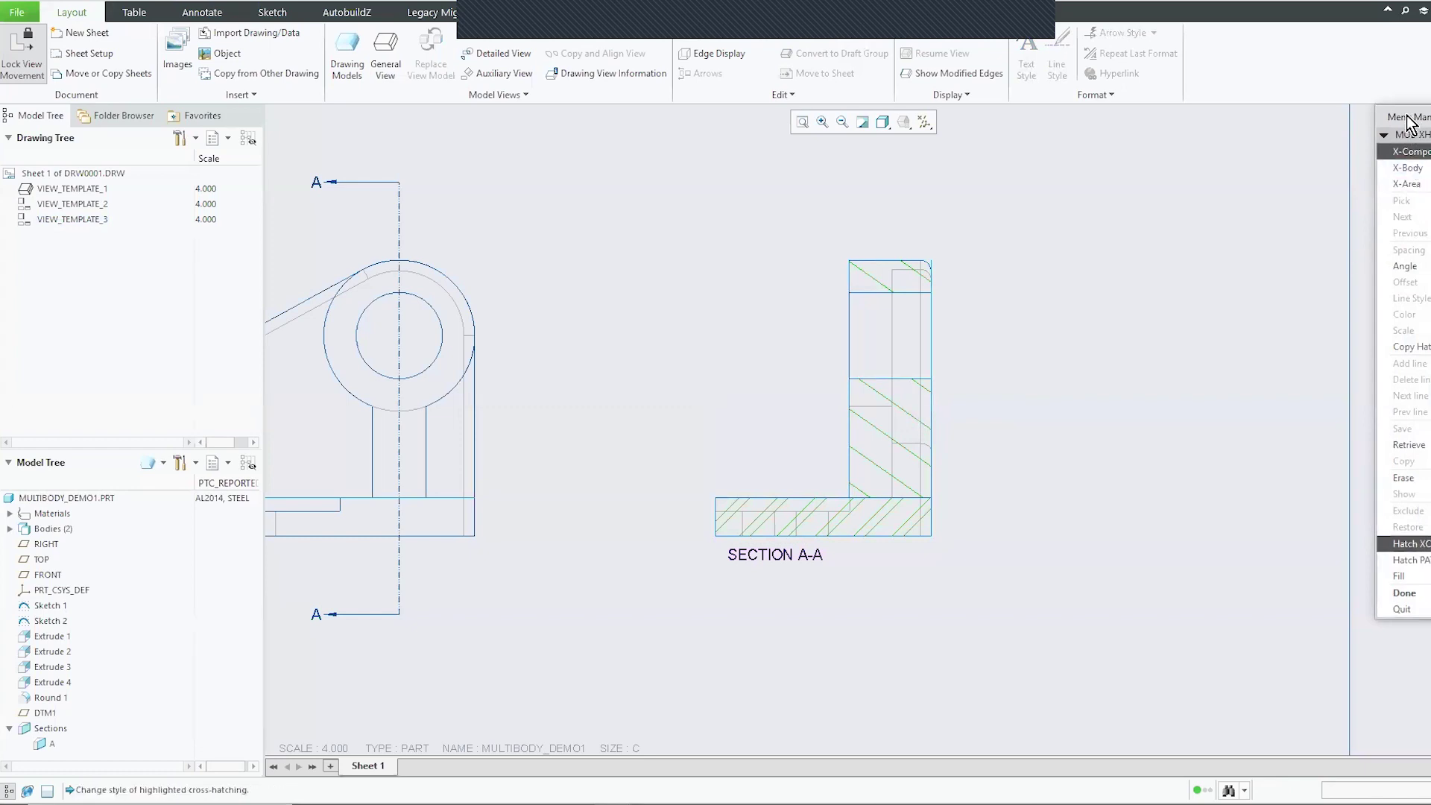
pyautogui.moveTo(1411, 123); pyautogui.dragTo(1169, 159)
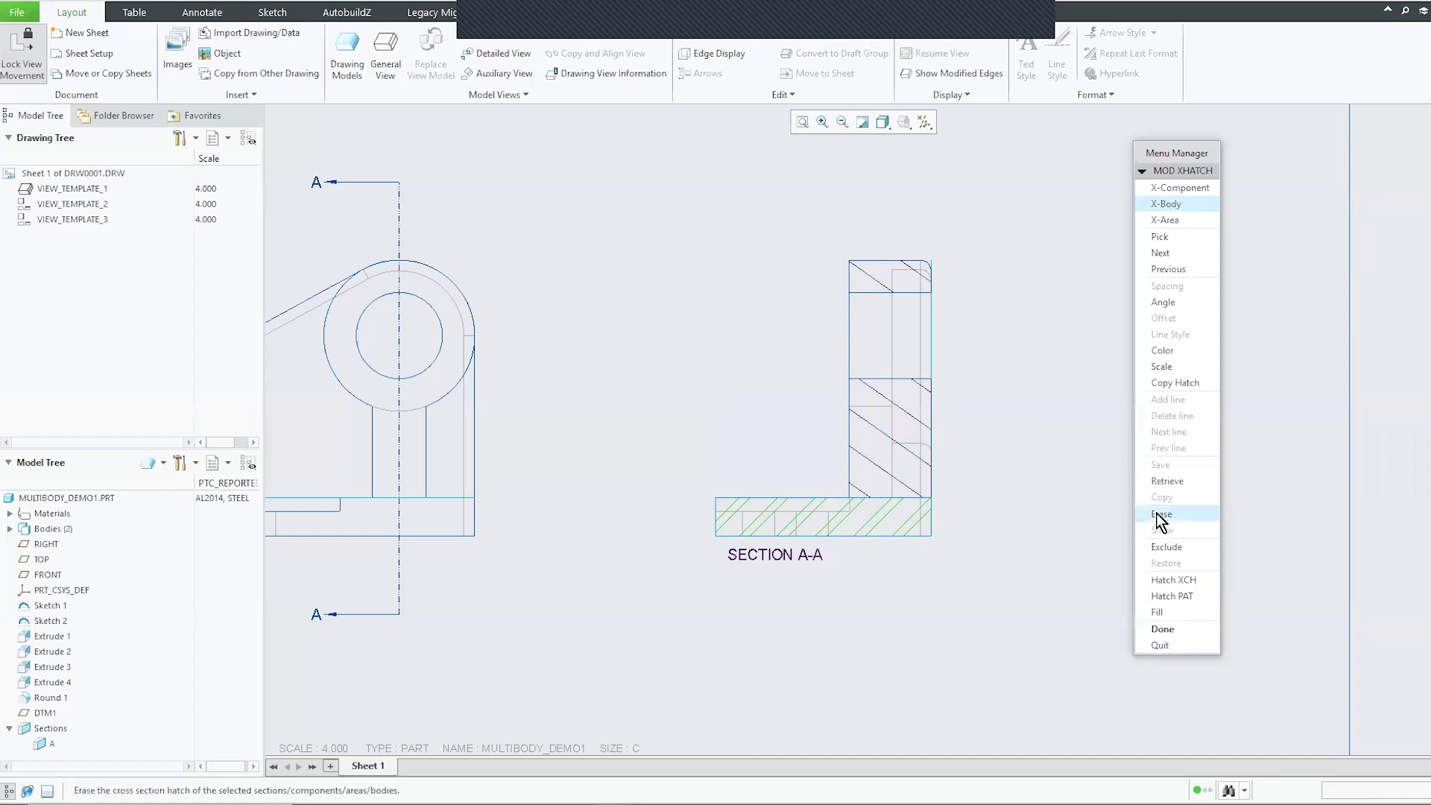
pyautogui.click(1187, 301)
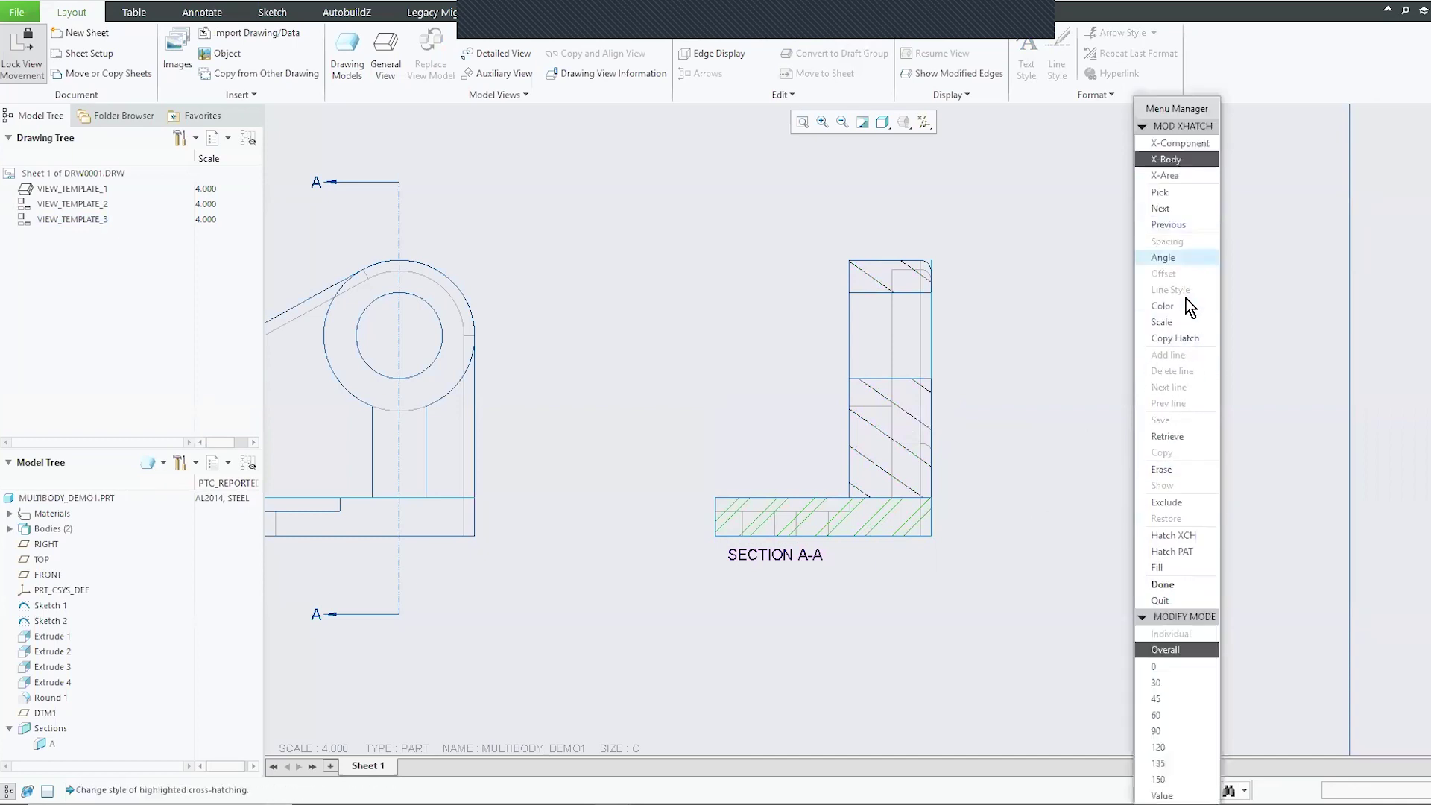
pyautogui.click(1171, 682)
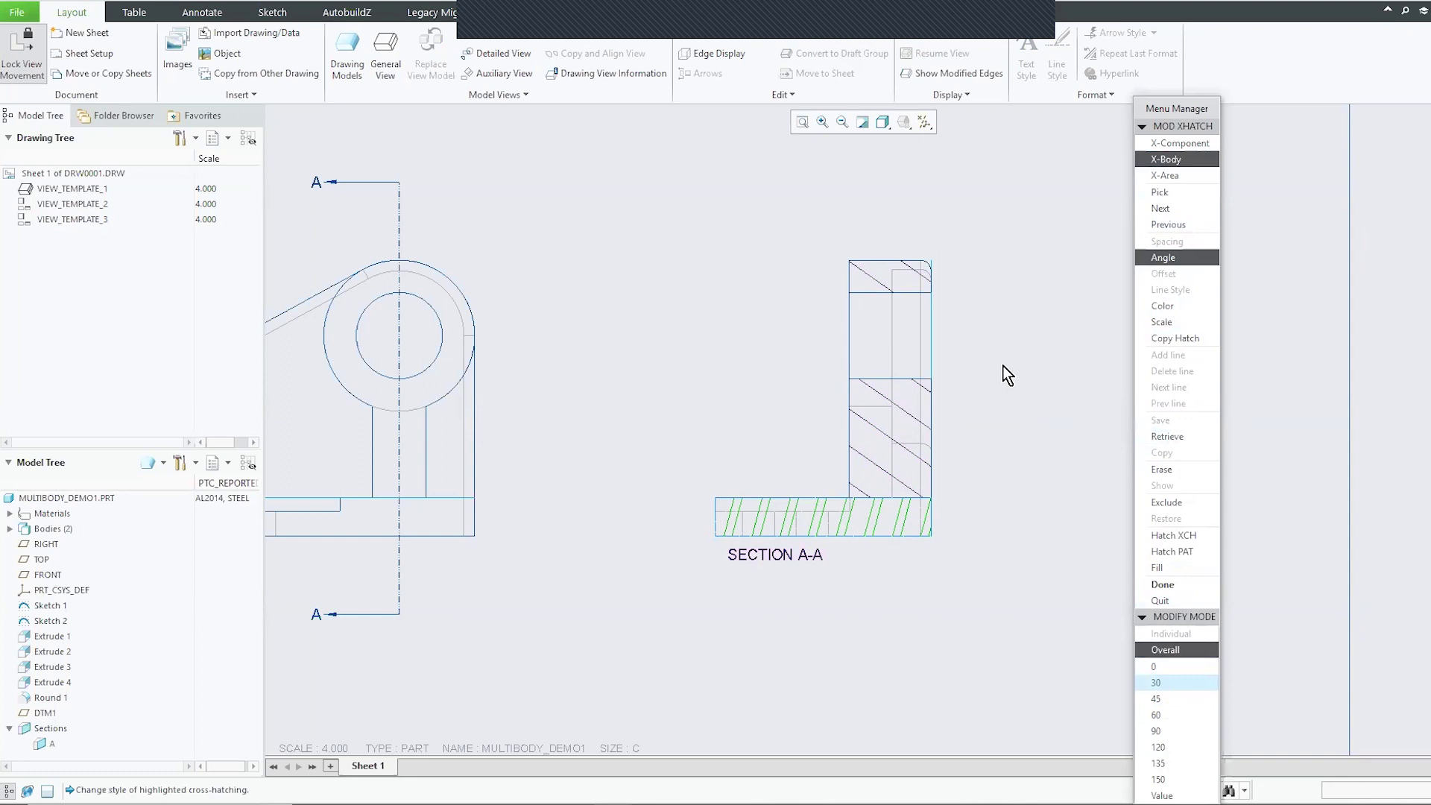
# - Apply the retrieved ISO ceramic (DIN ISO 128-50 SN53) hatch pattern to the upright body in section A-A
pyautogui.click(1179, 205)
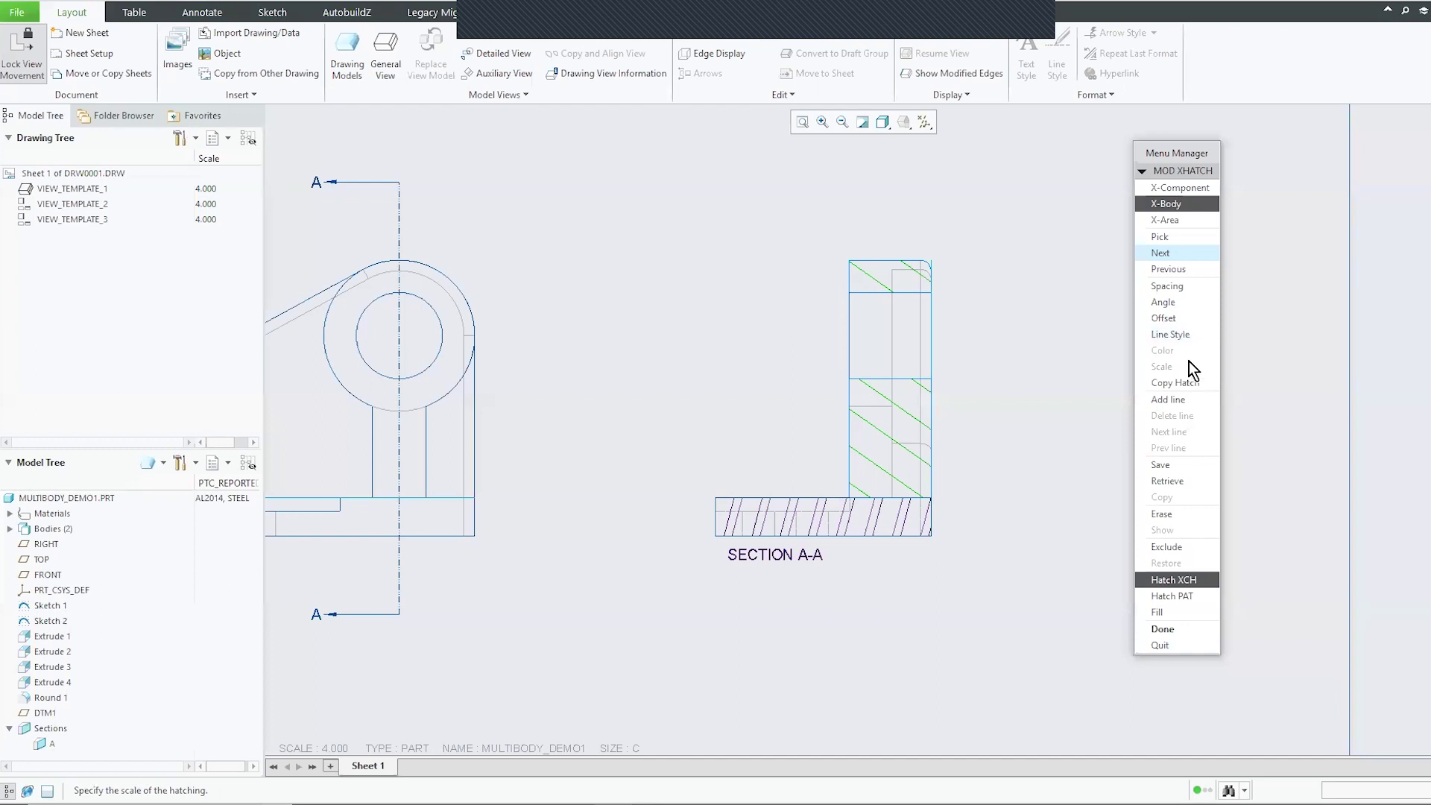
pyautogui.click(1174, 483)
pyautogui.doubleClick(620, 329)
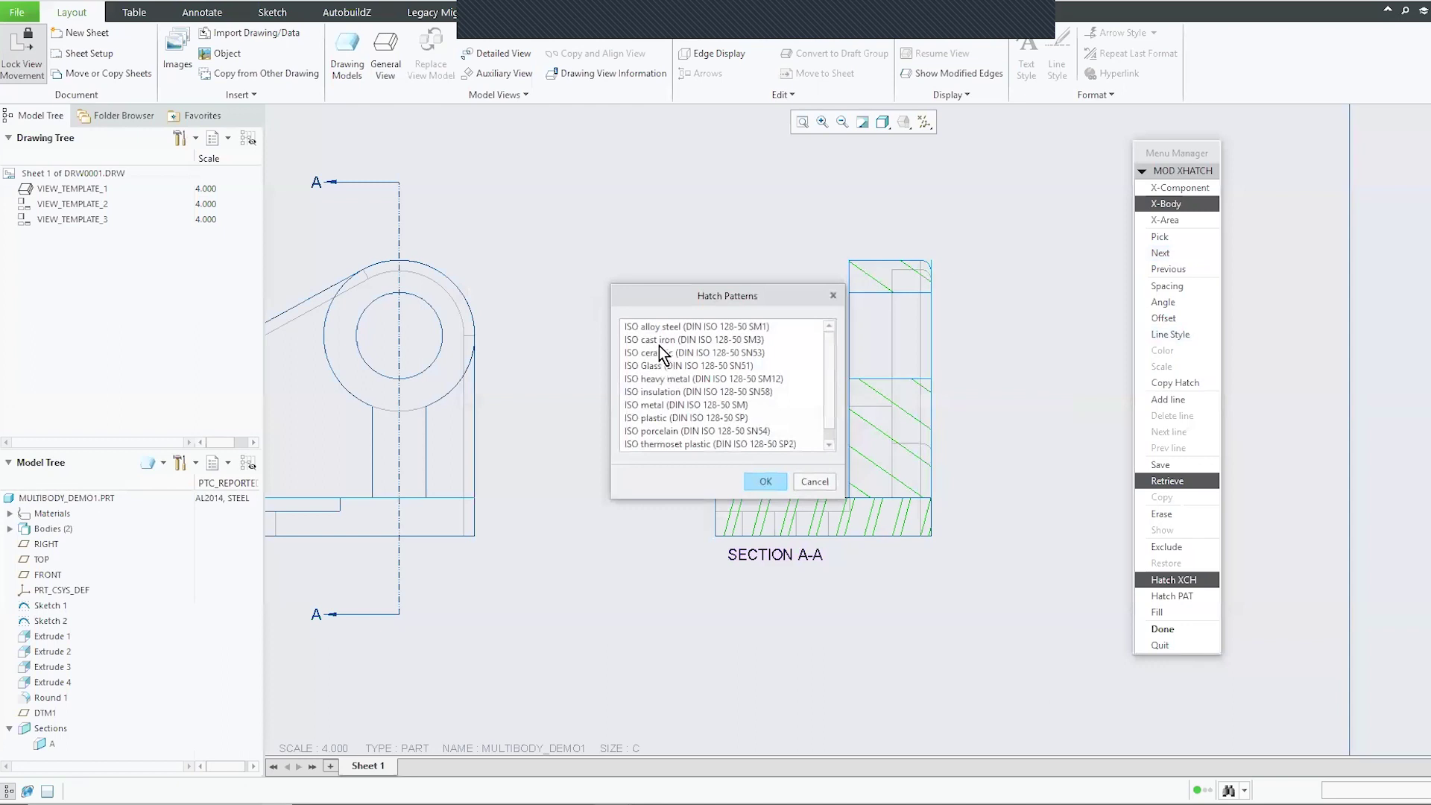
pyautogui.doubleClick(663, 354)
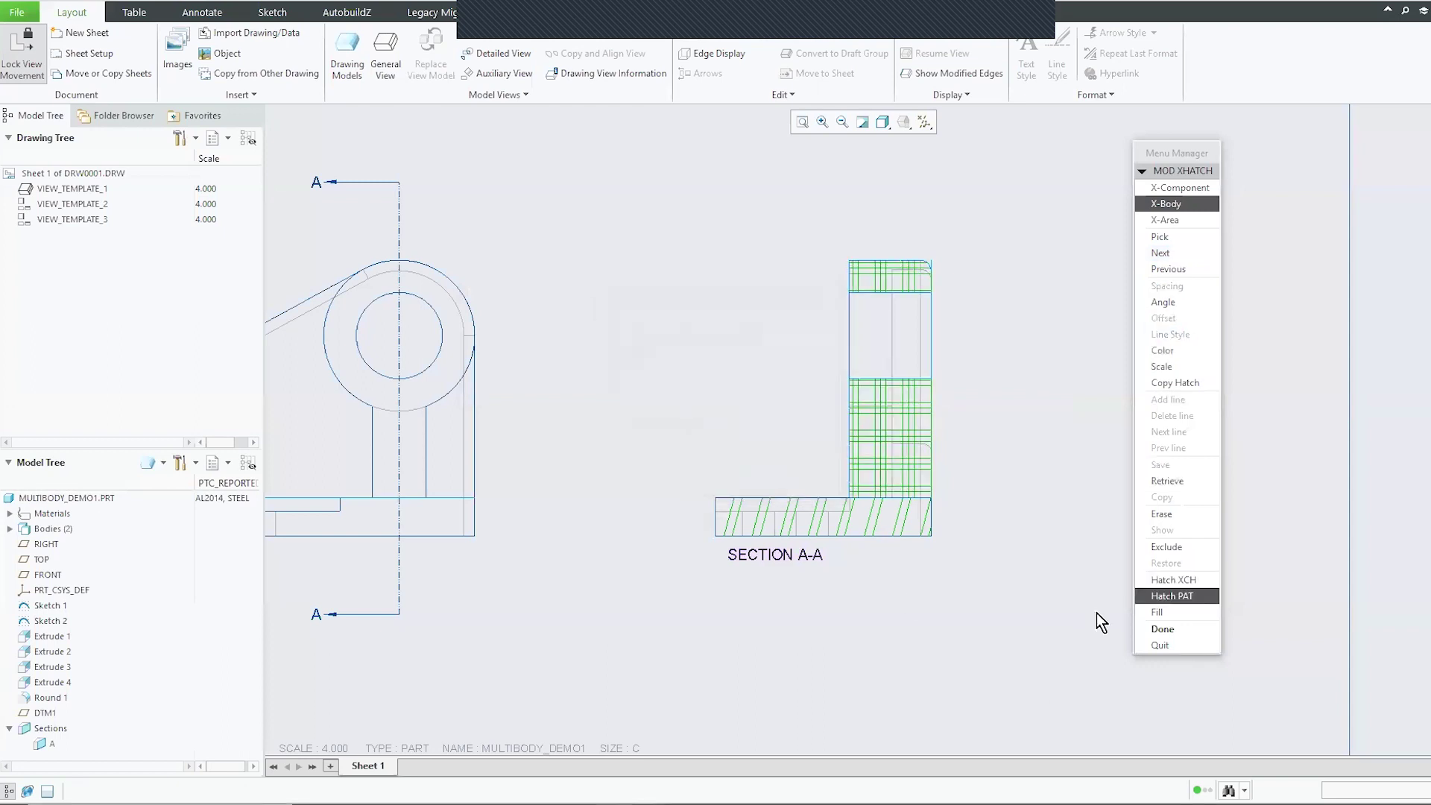
pyautogui.click(1172, 629)
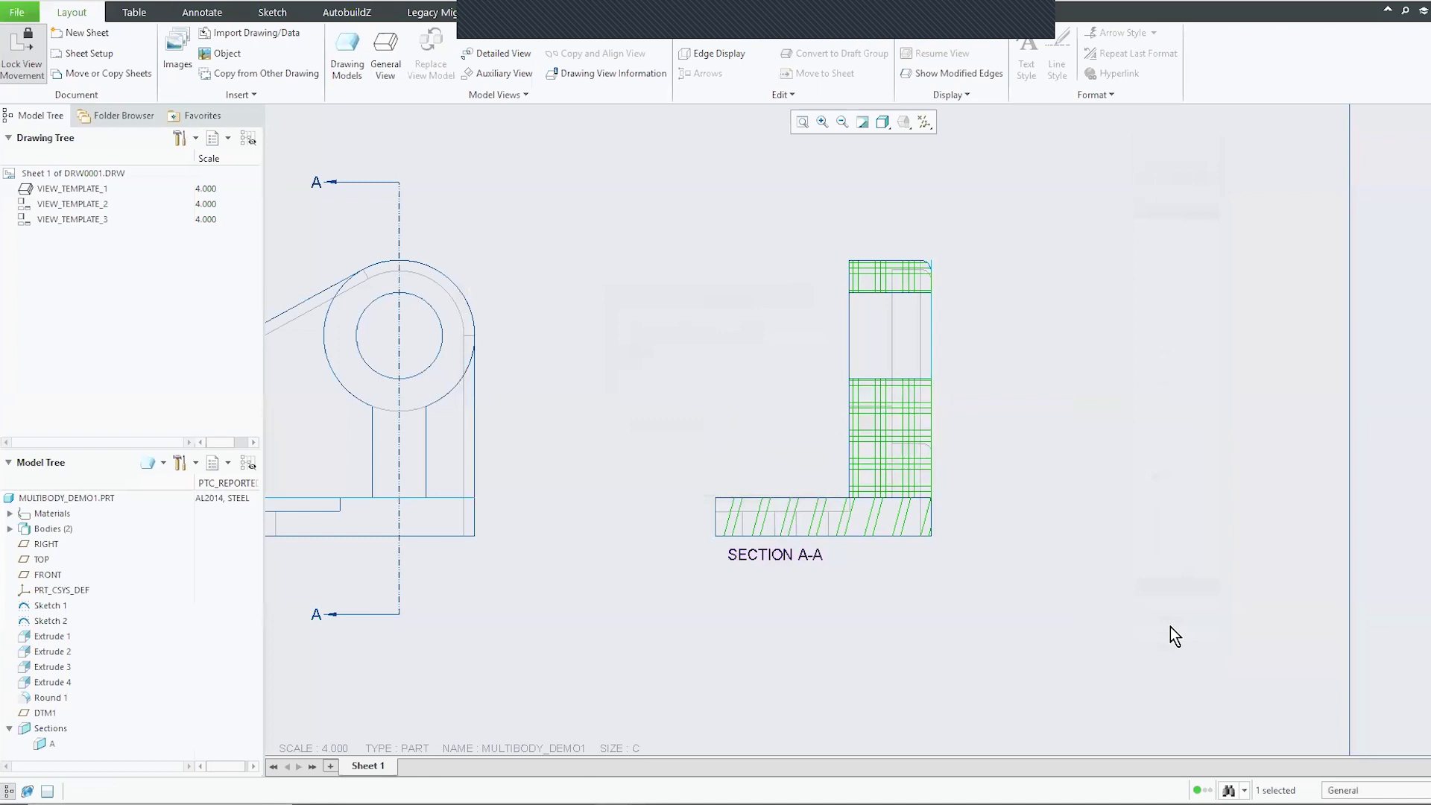
pyautogui.click(1027, 566)
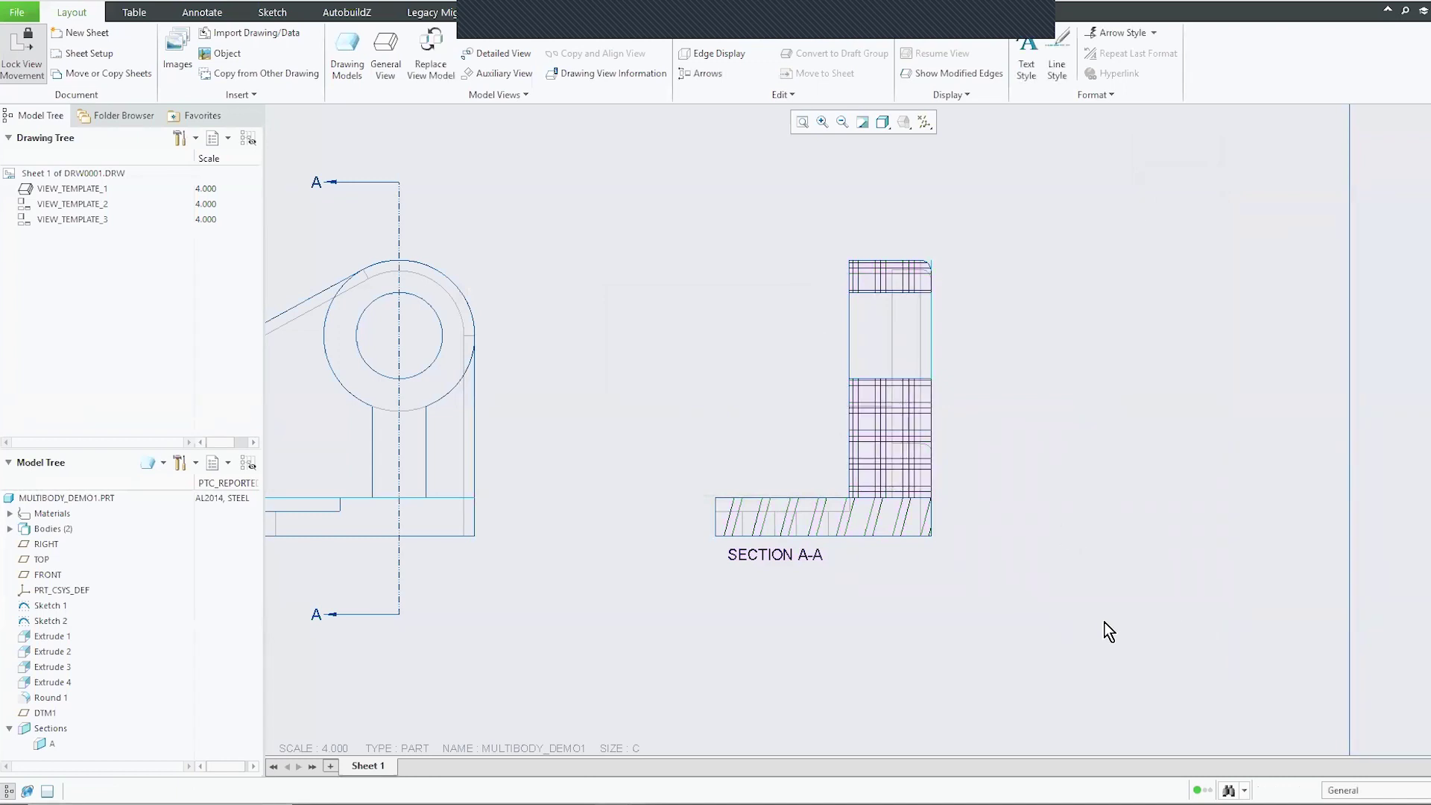
# - Show all of the model's dimensions on the front view
pyautogui.scroll(2, 1104, 631)
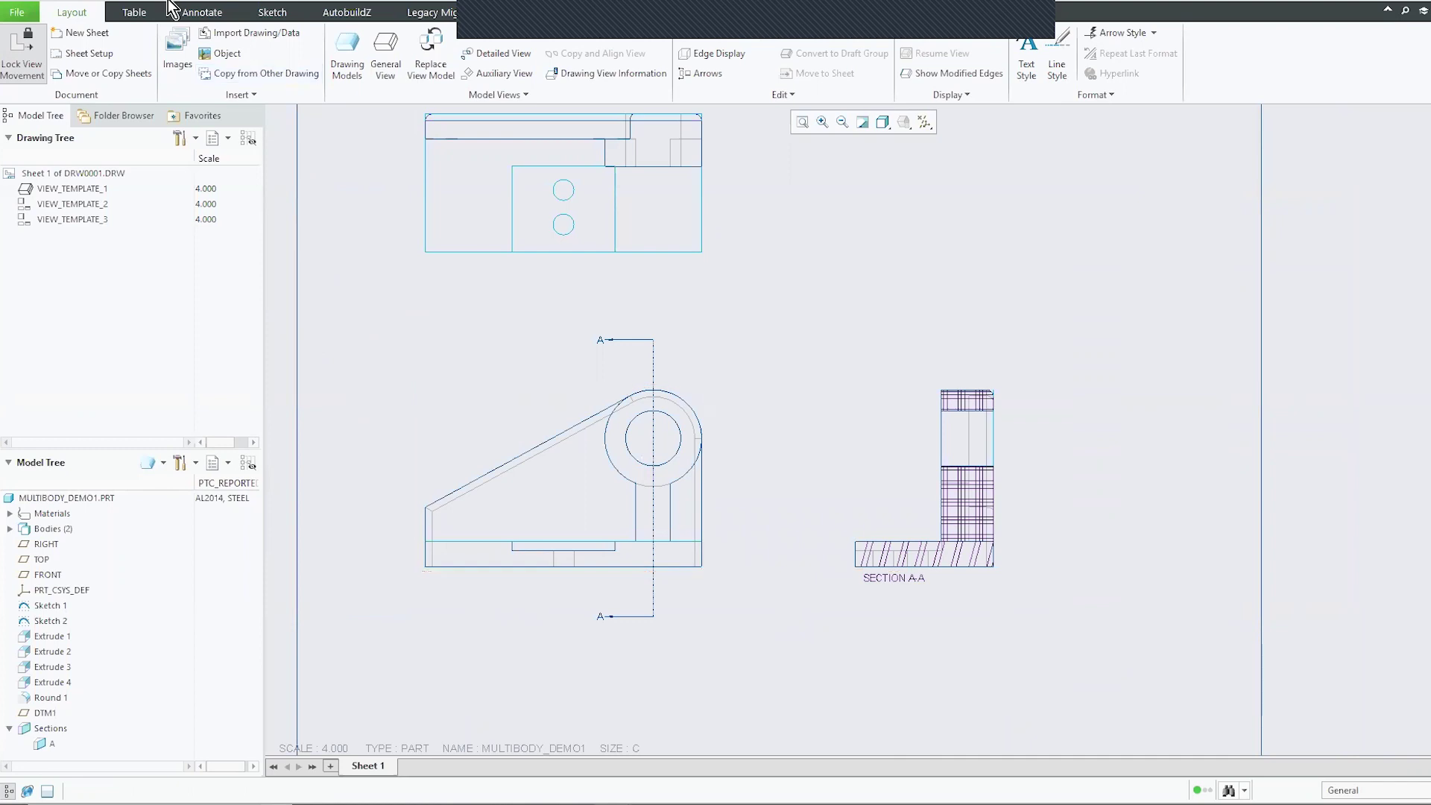
pyautogui.click(220, 13)
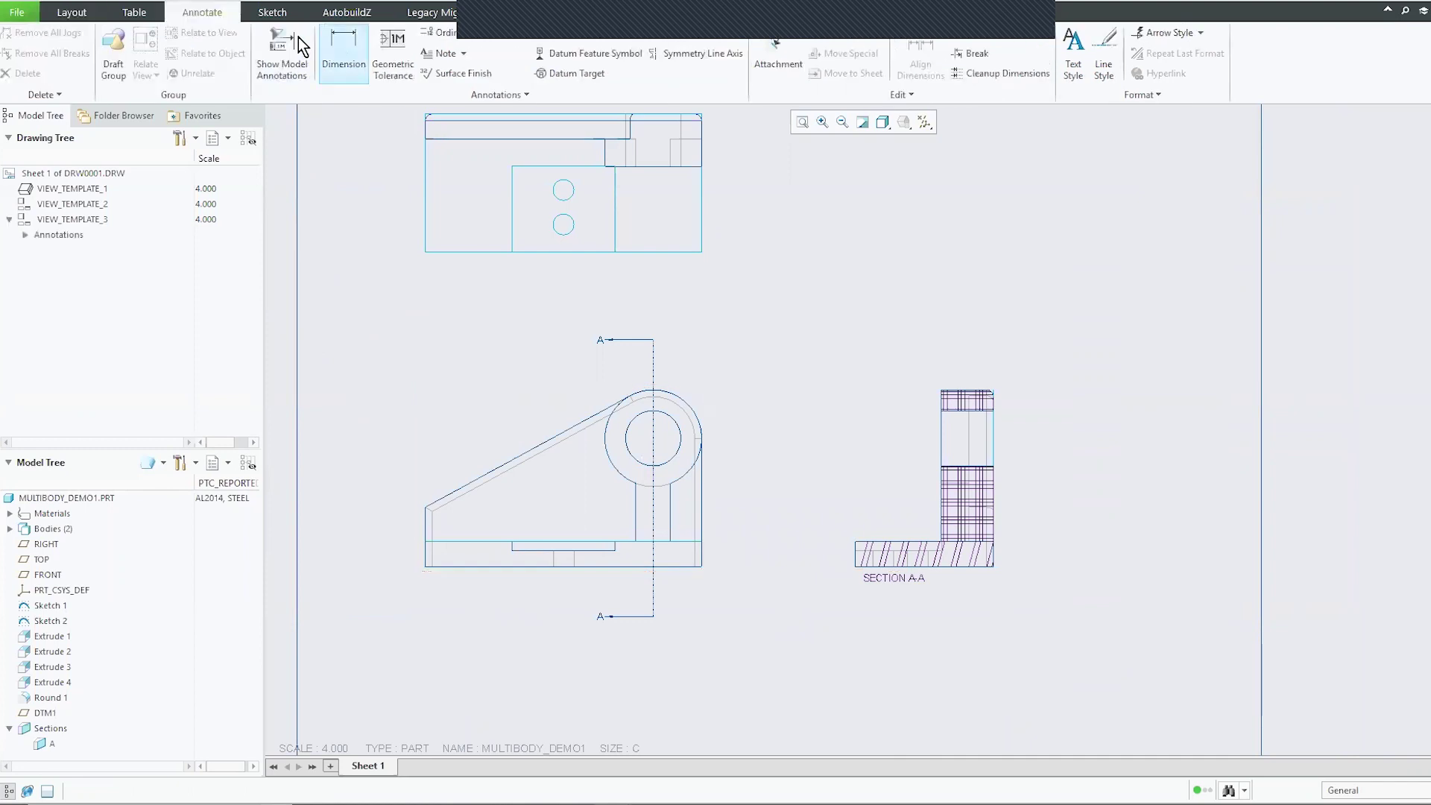
pyautogui.click(282, 53)
pyautogui.click(491, 431)
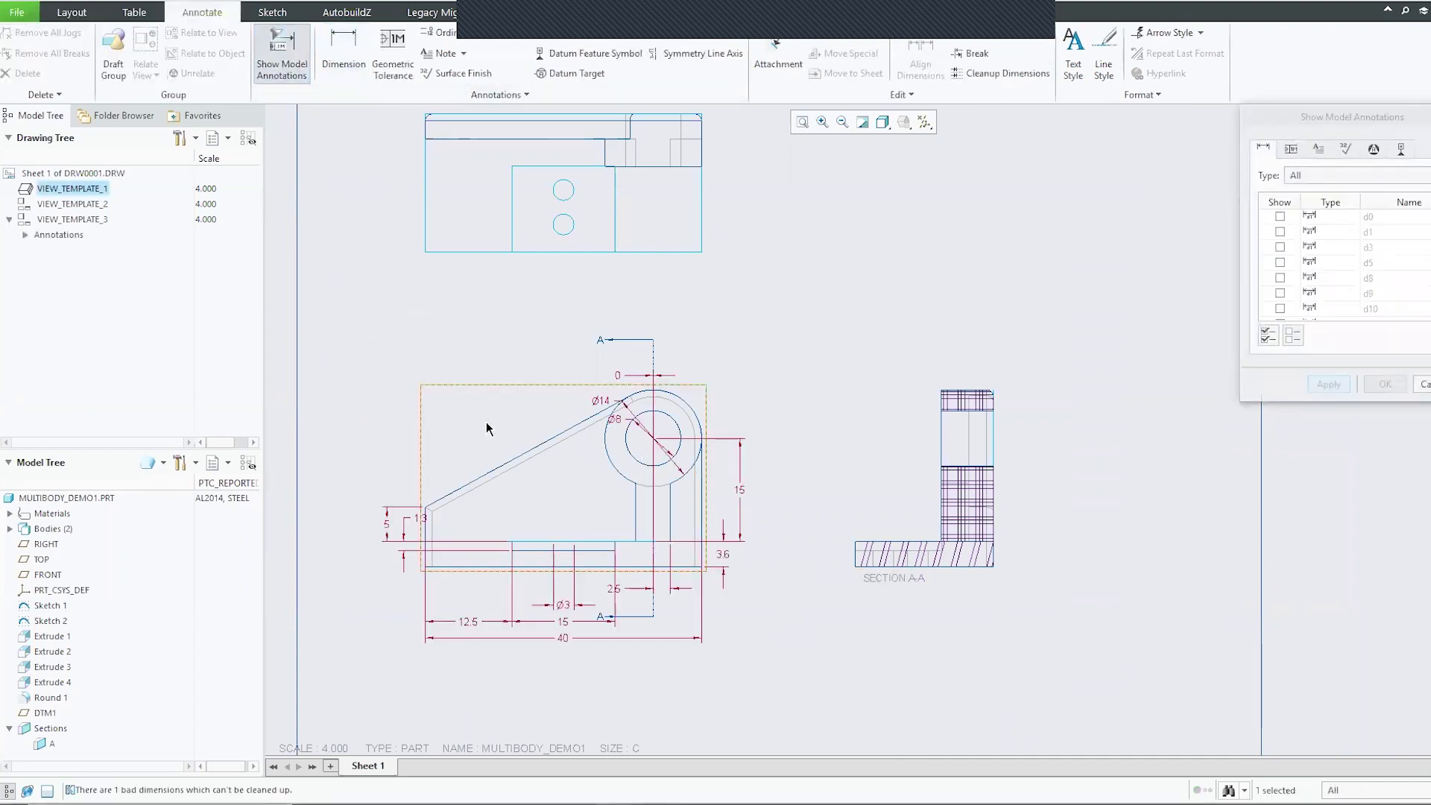
pyautogui.click(1266, 334)
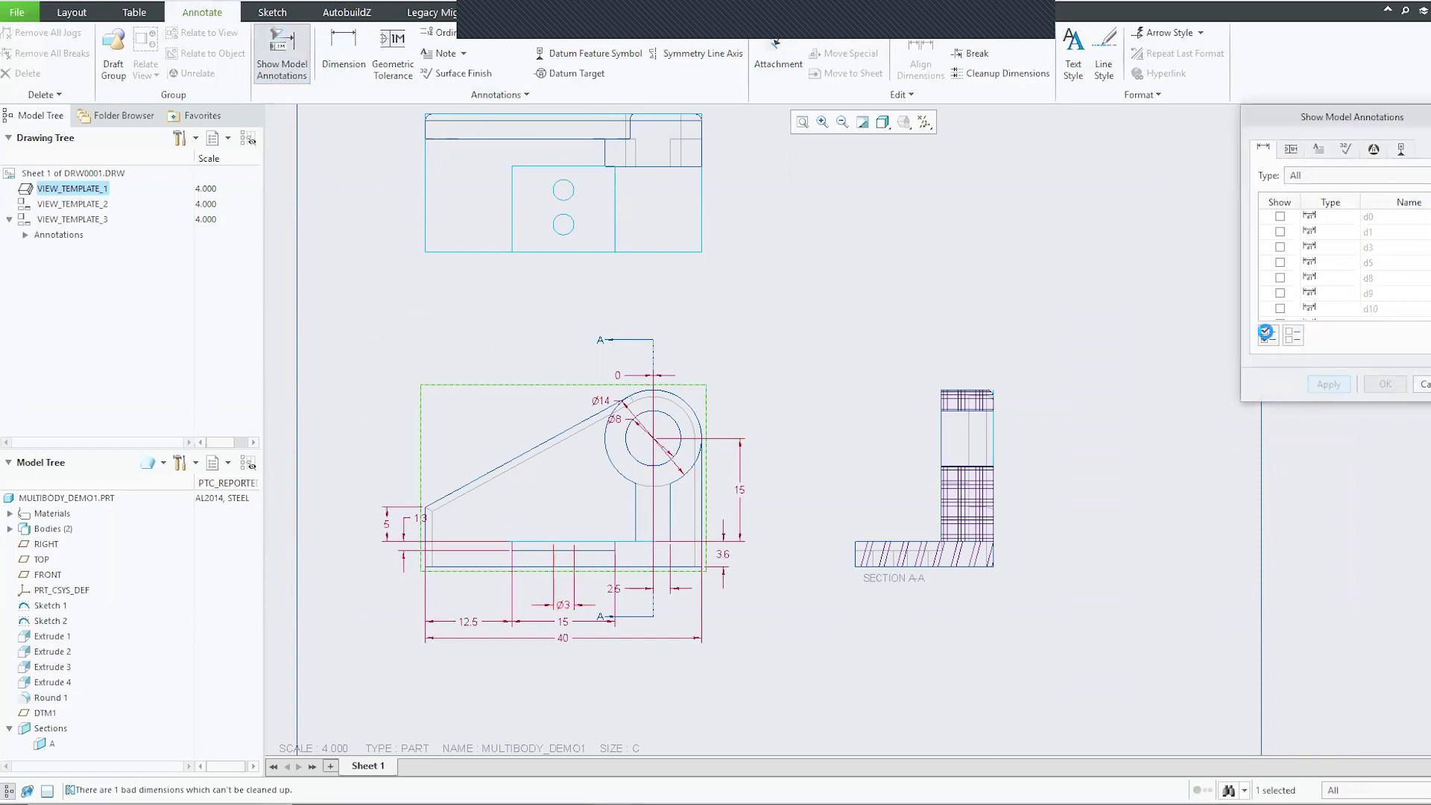
pyautogui.click(1385, 384)
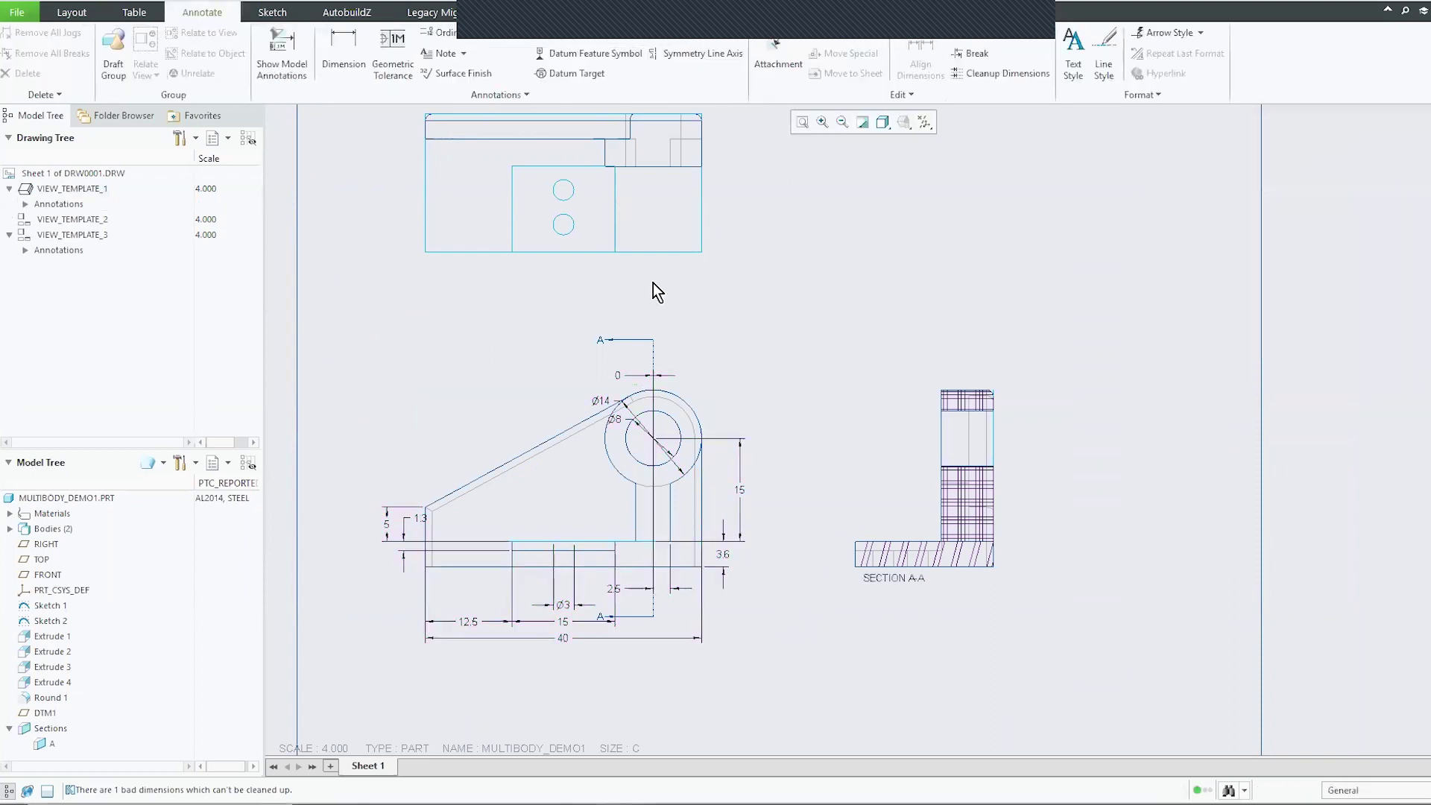
# - Show all dimensions of Sketch 1 on the top view
pyautogui.scroll(-2, 653, 283)
pyautogui.scroll(4, 557, 234)
pyautogui.click(291, 48)
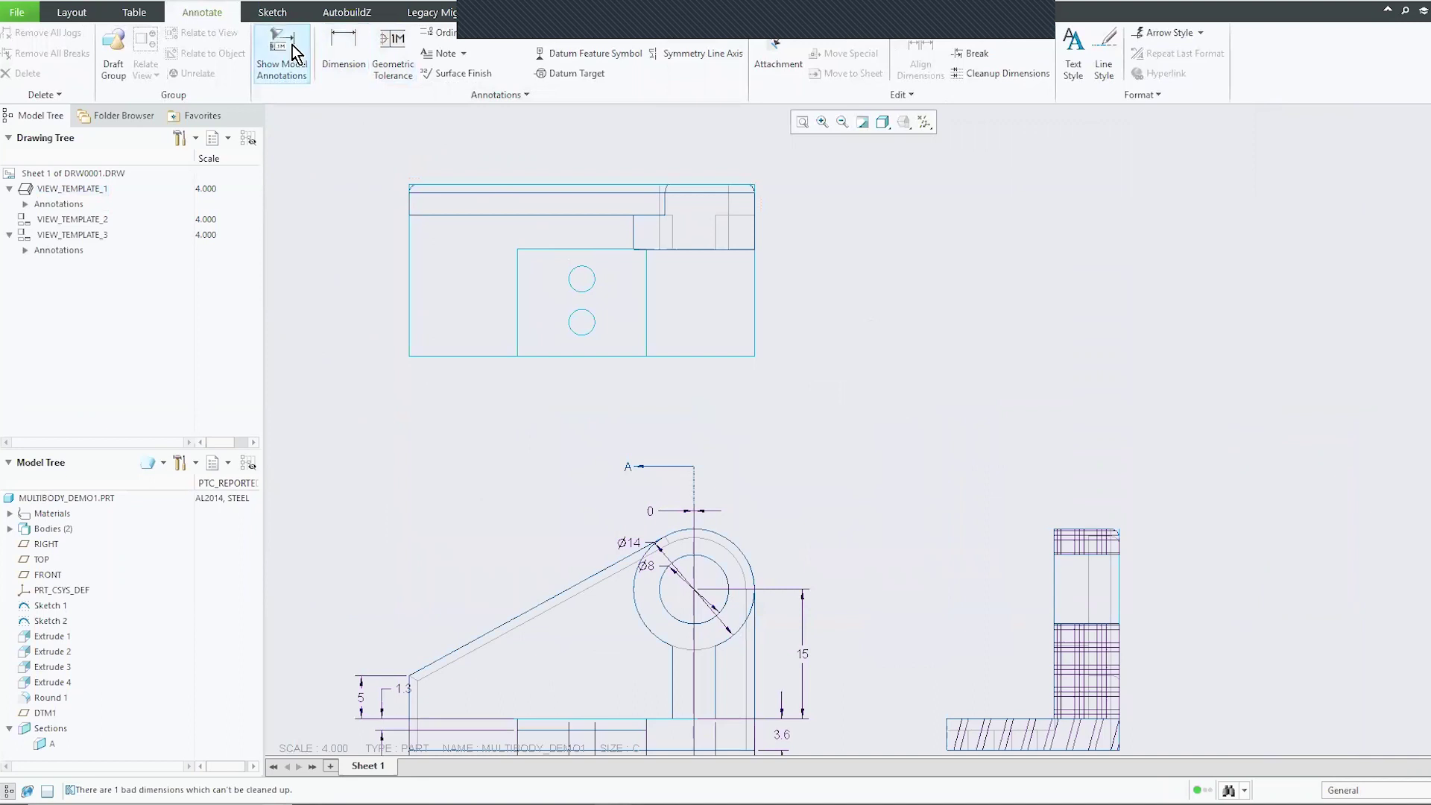
pyautogui.click(49, 606)
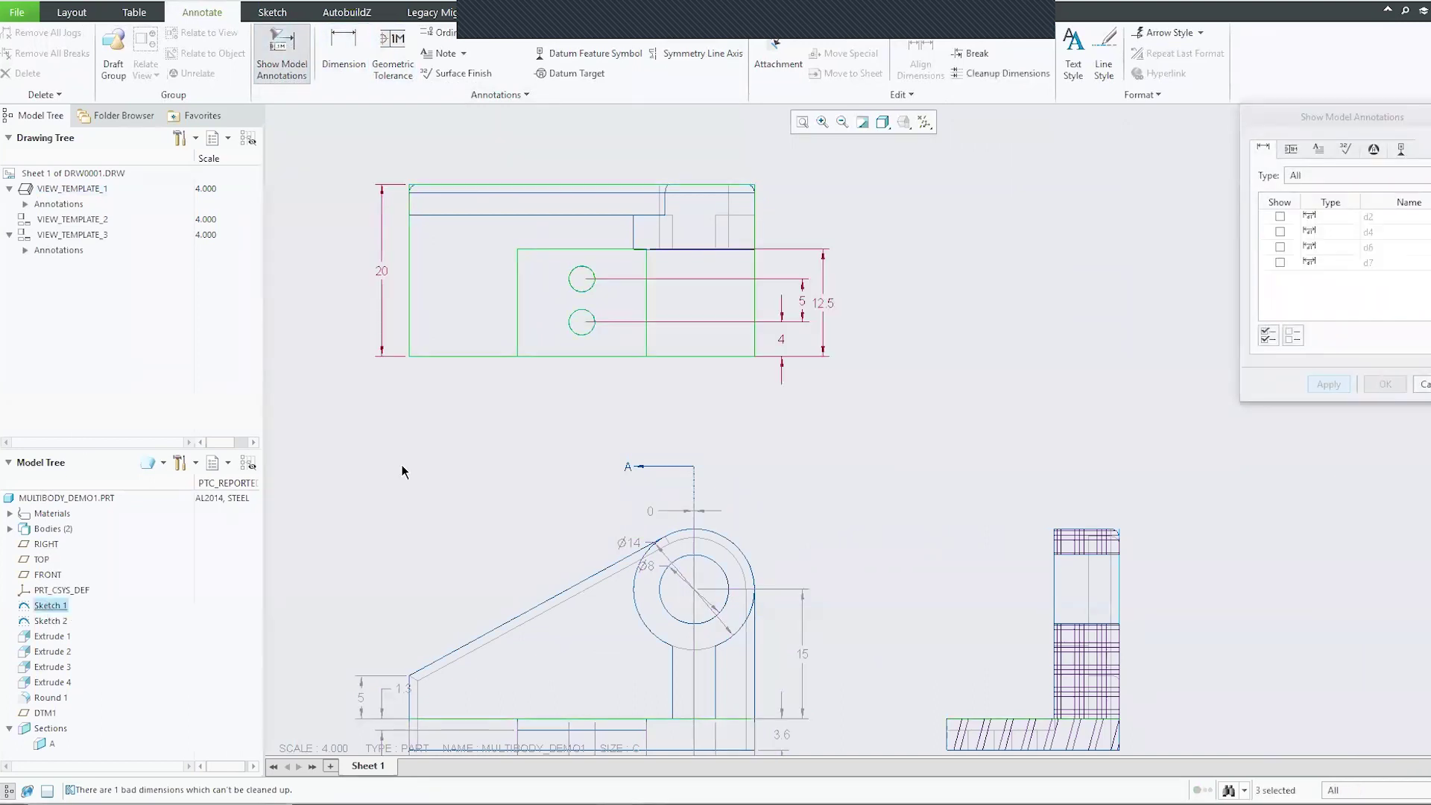
pyautogui.click(601, 298)
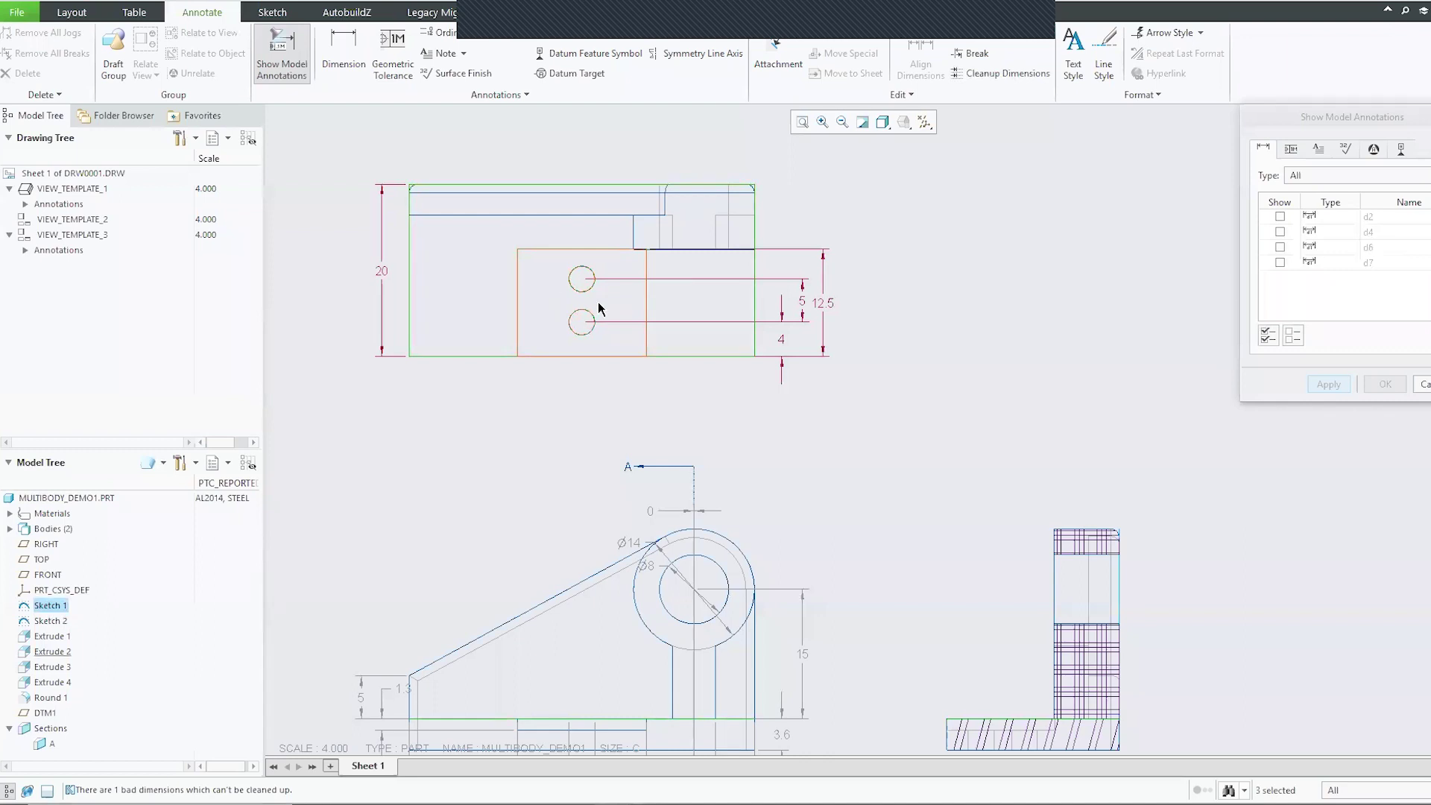
pyautogui.click(1268, 337)
pyautogui.click(1389, 387)
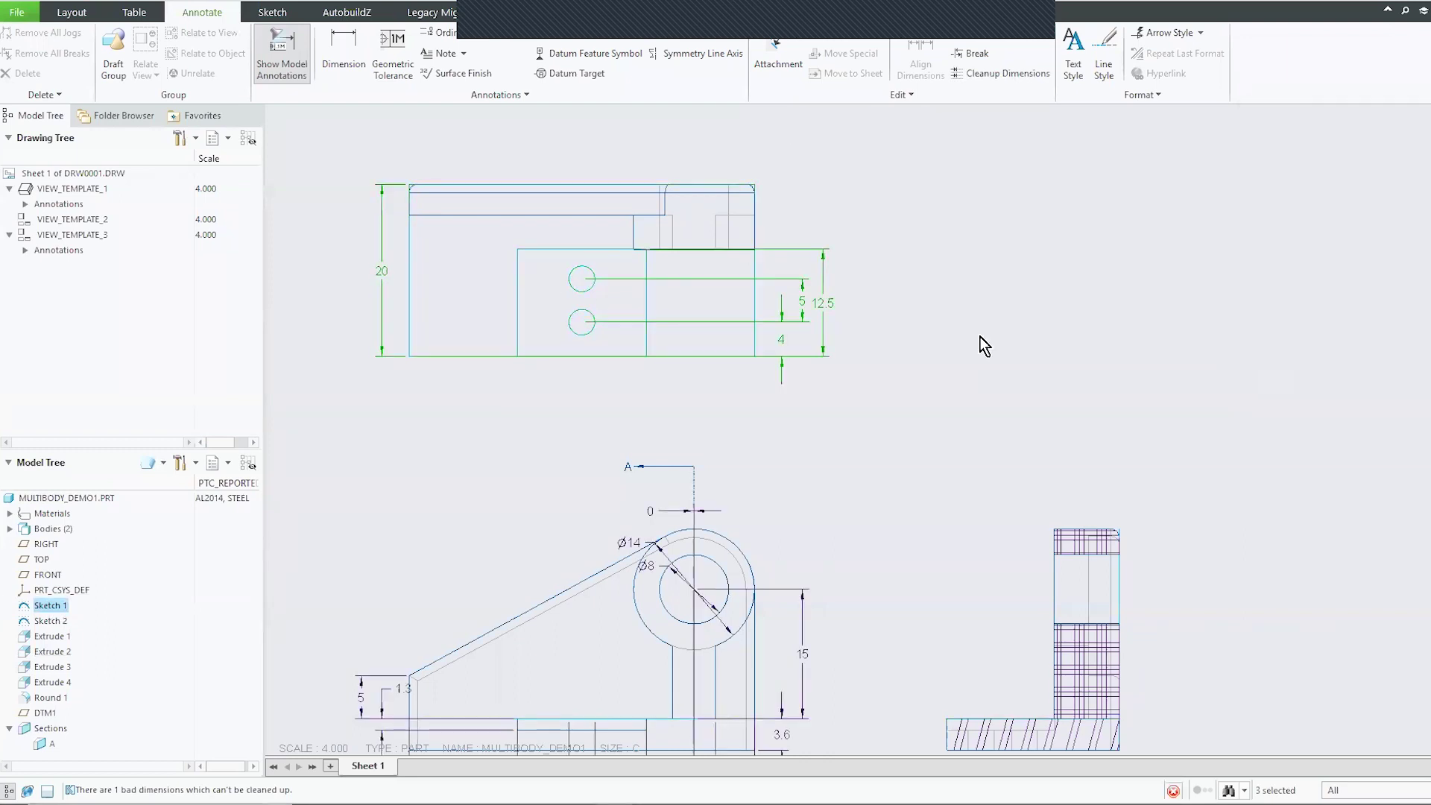
# - Insert the body description down quick table in the sheet's free area below section A-A
pyautogui.hotkey('ctrl', 'd')
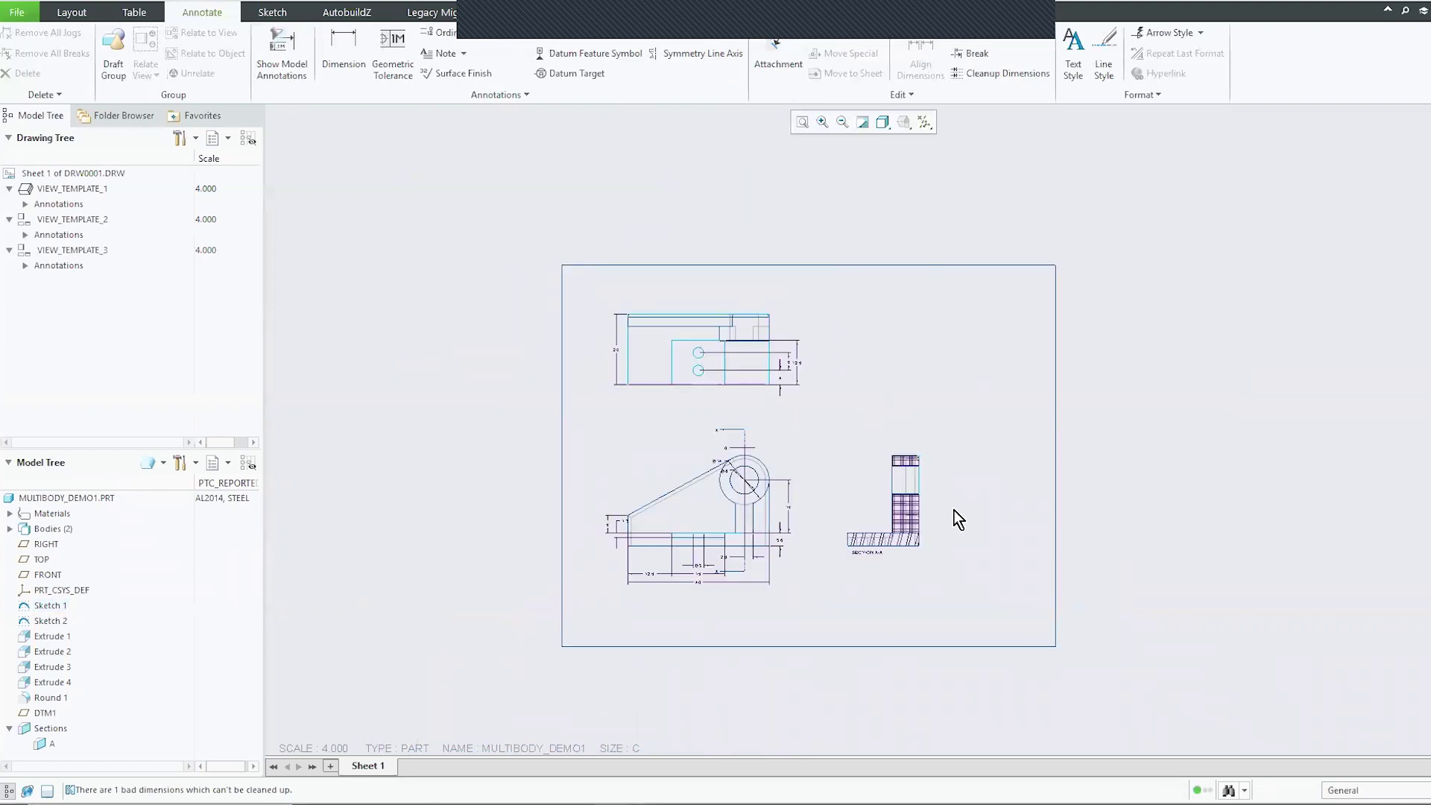
pyautogui.scroll(2, 945, 513)
pyautogui.scroll(-2, 874, 369)
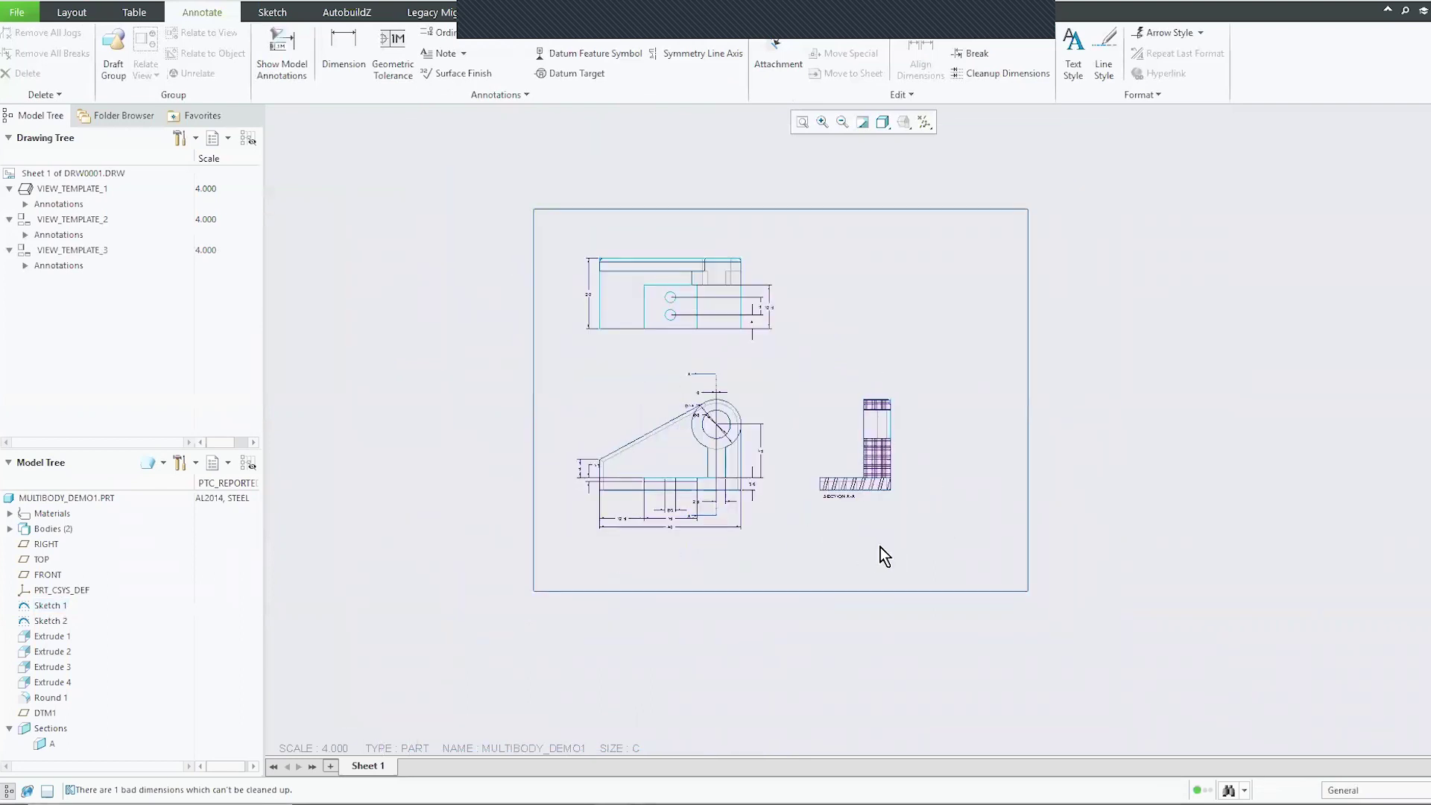
pyautogui.scroll(1, 869, 538)
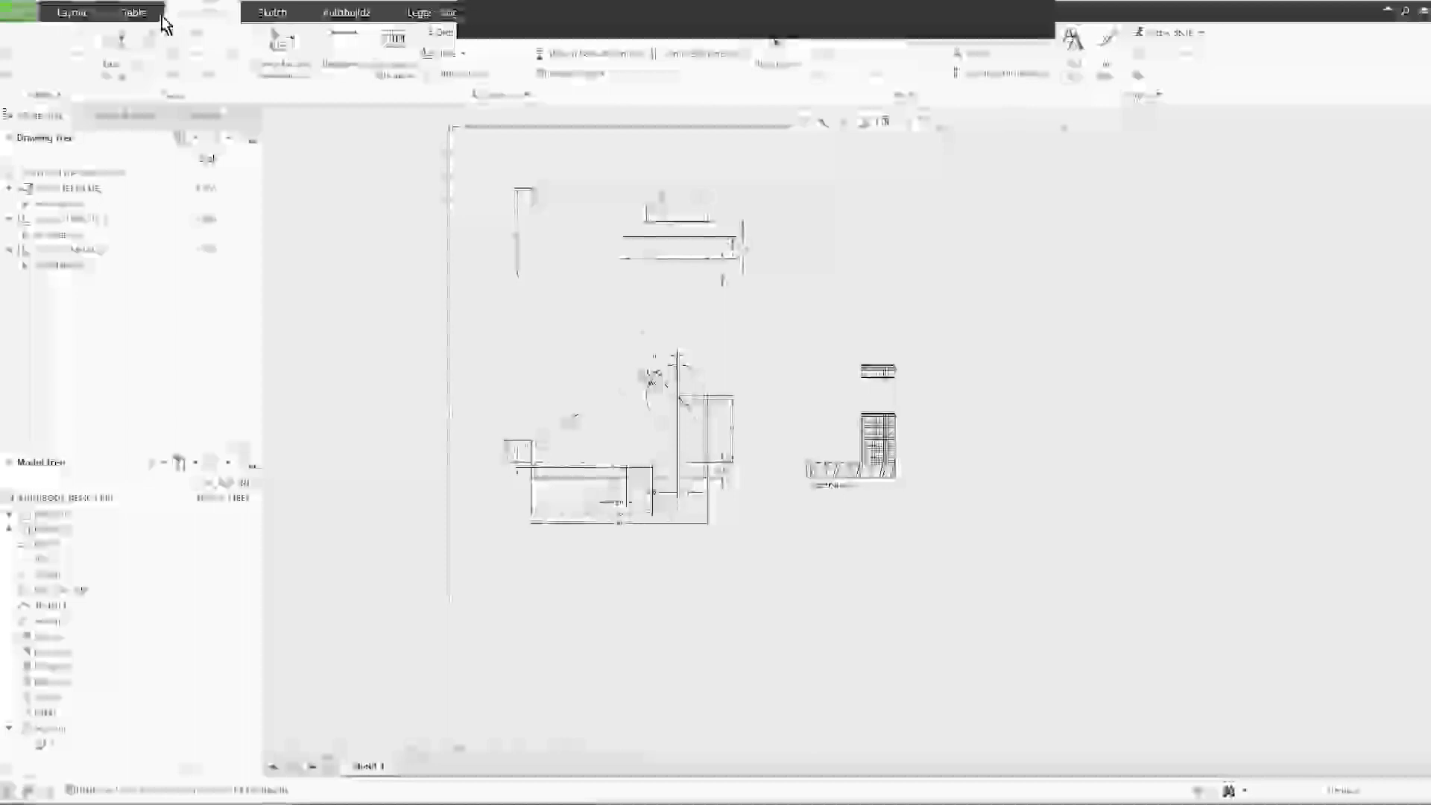
pyautogui.click(138, 12)
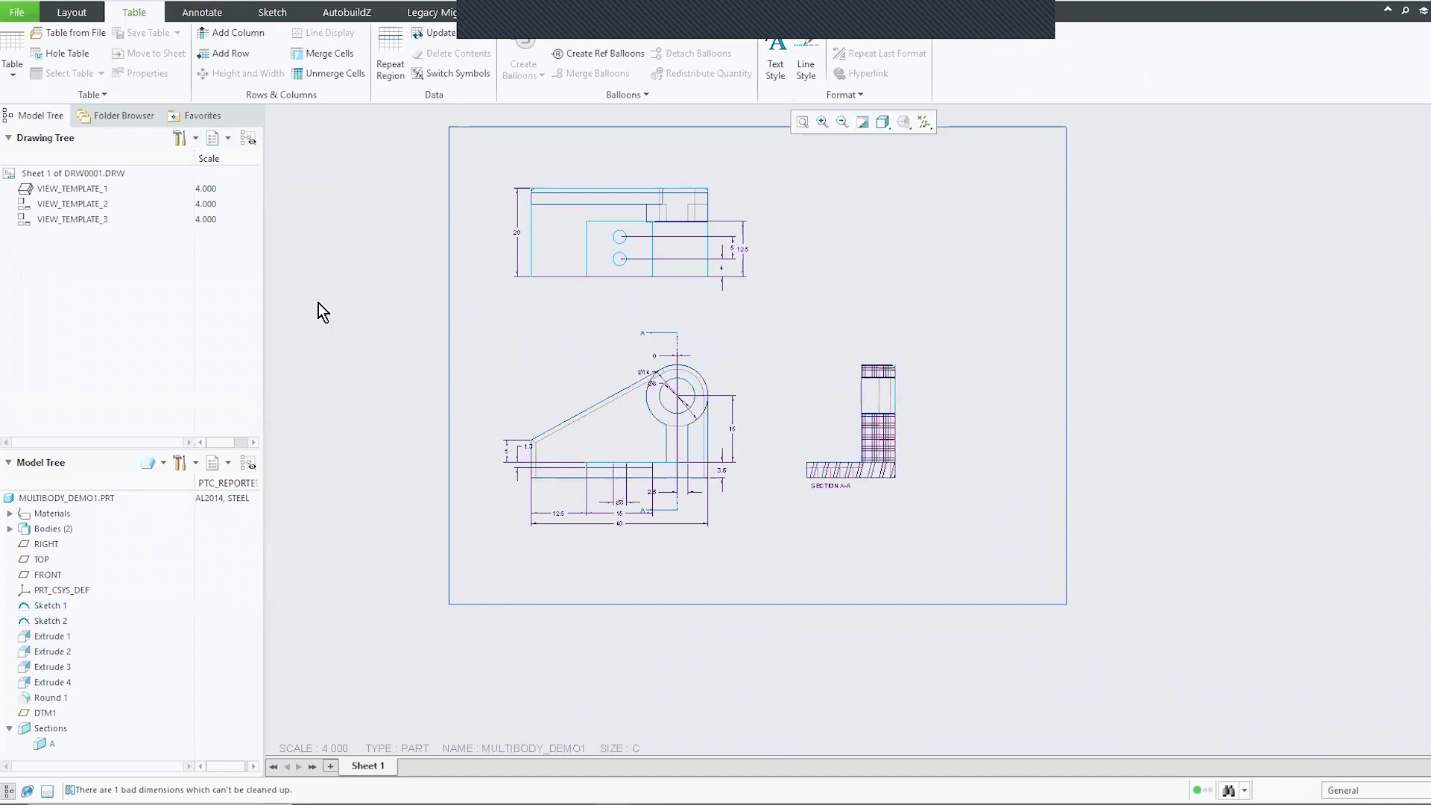
pyautogui.click(20, 77)
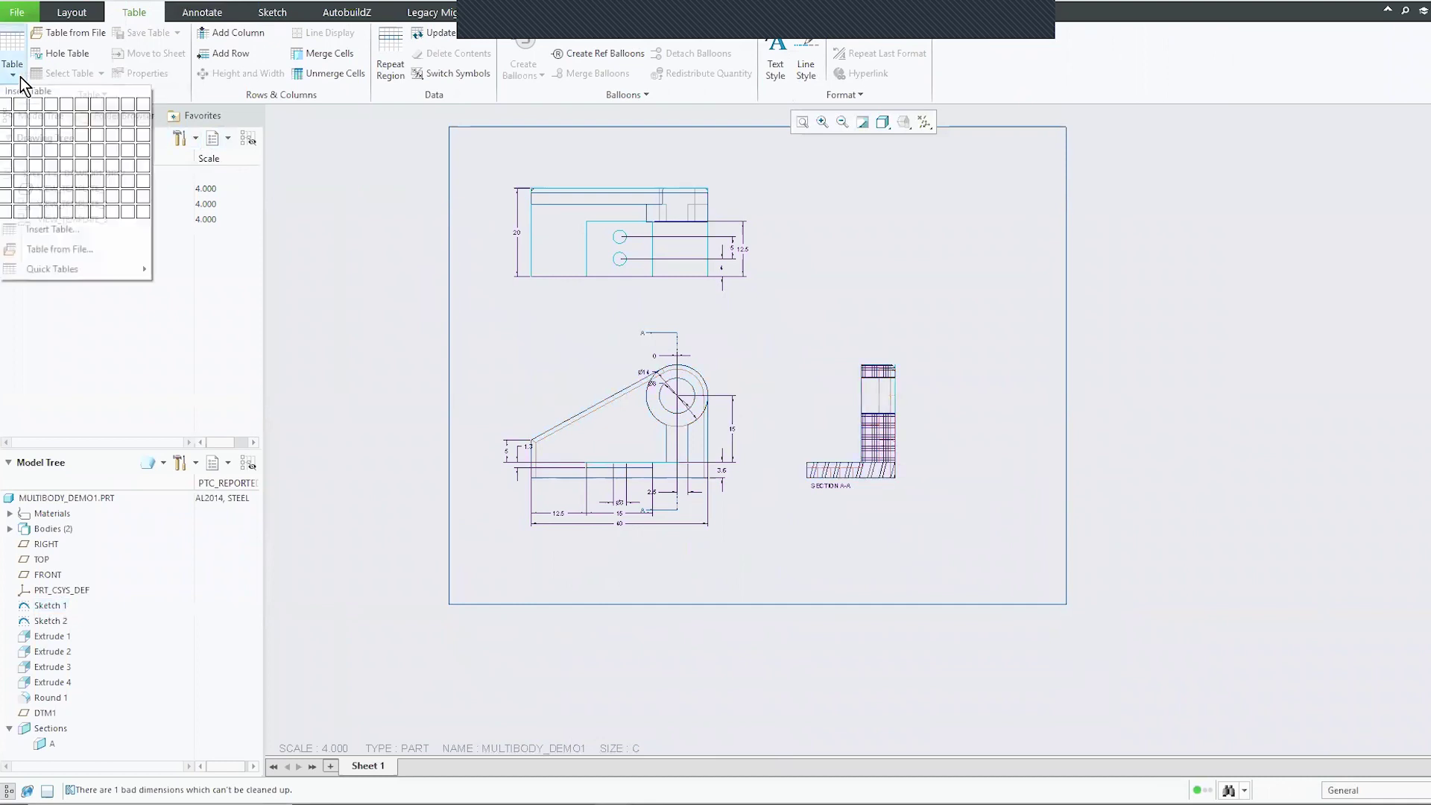
pyautogui.moveTo(61, 266)
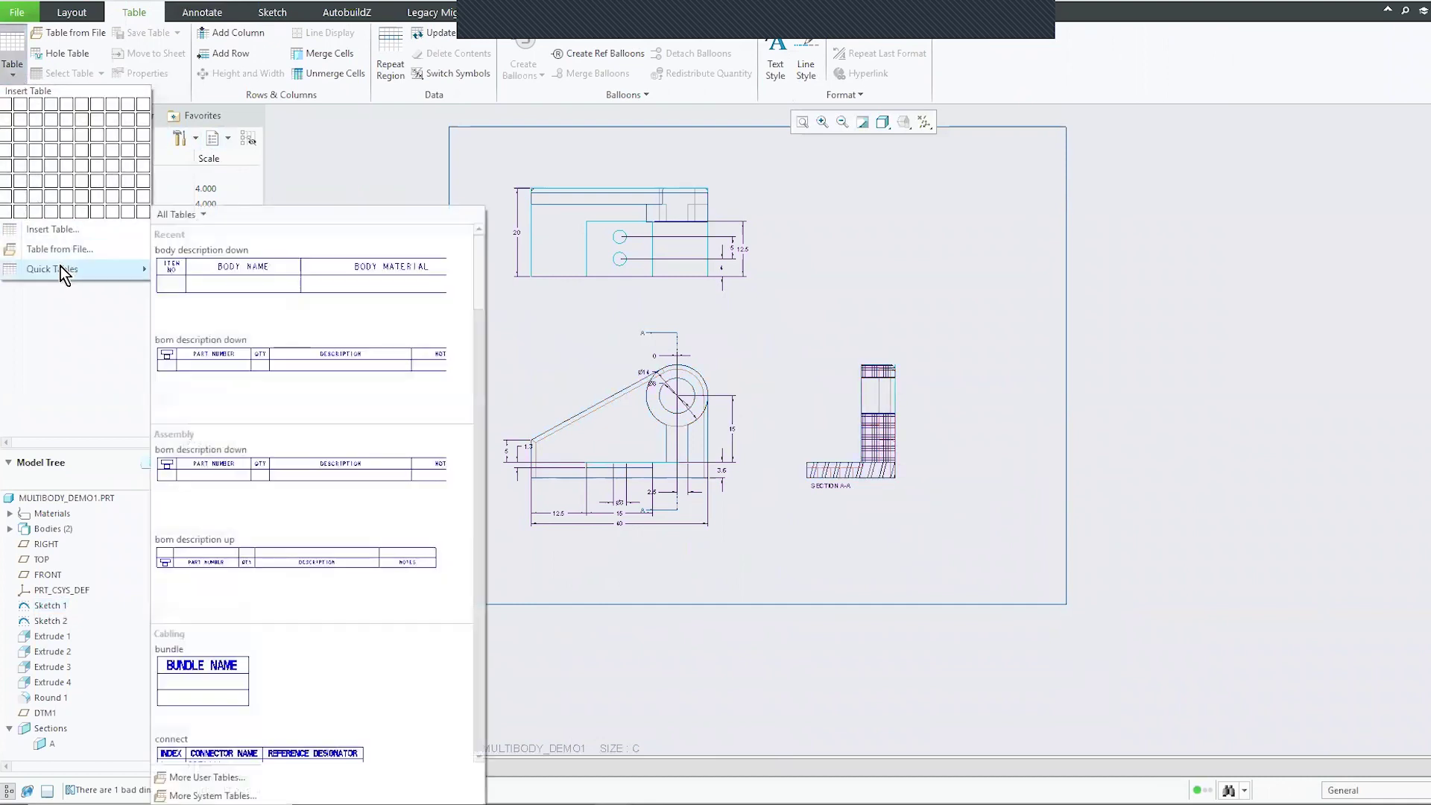
pyautogui.click(201, 262)
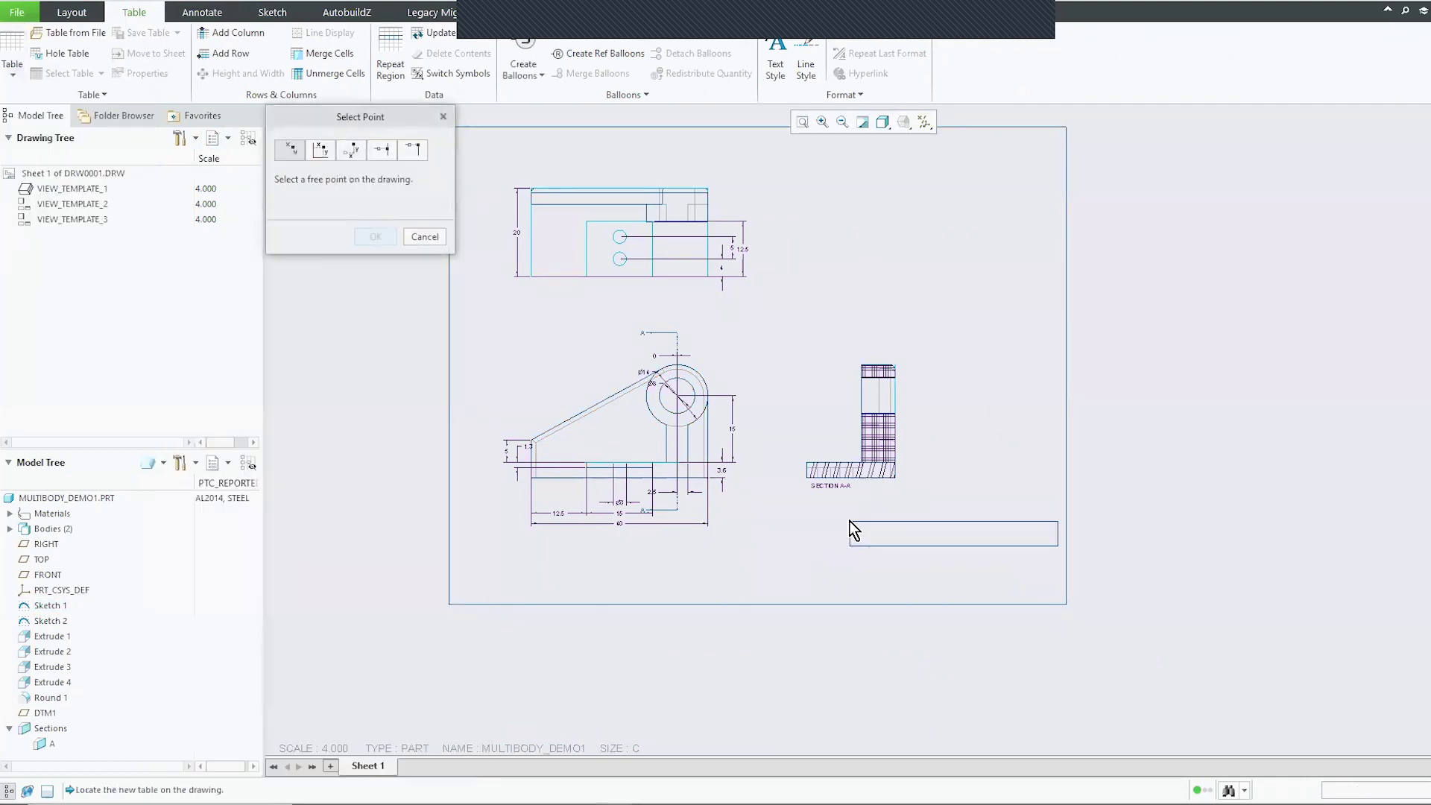
pyautogui.click(845, 545)
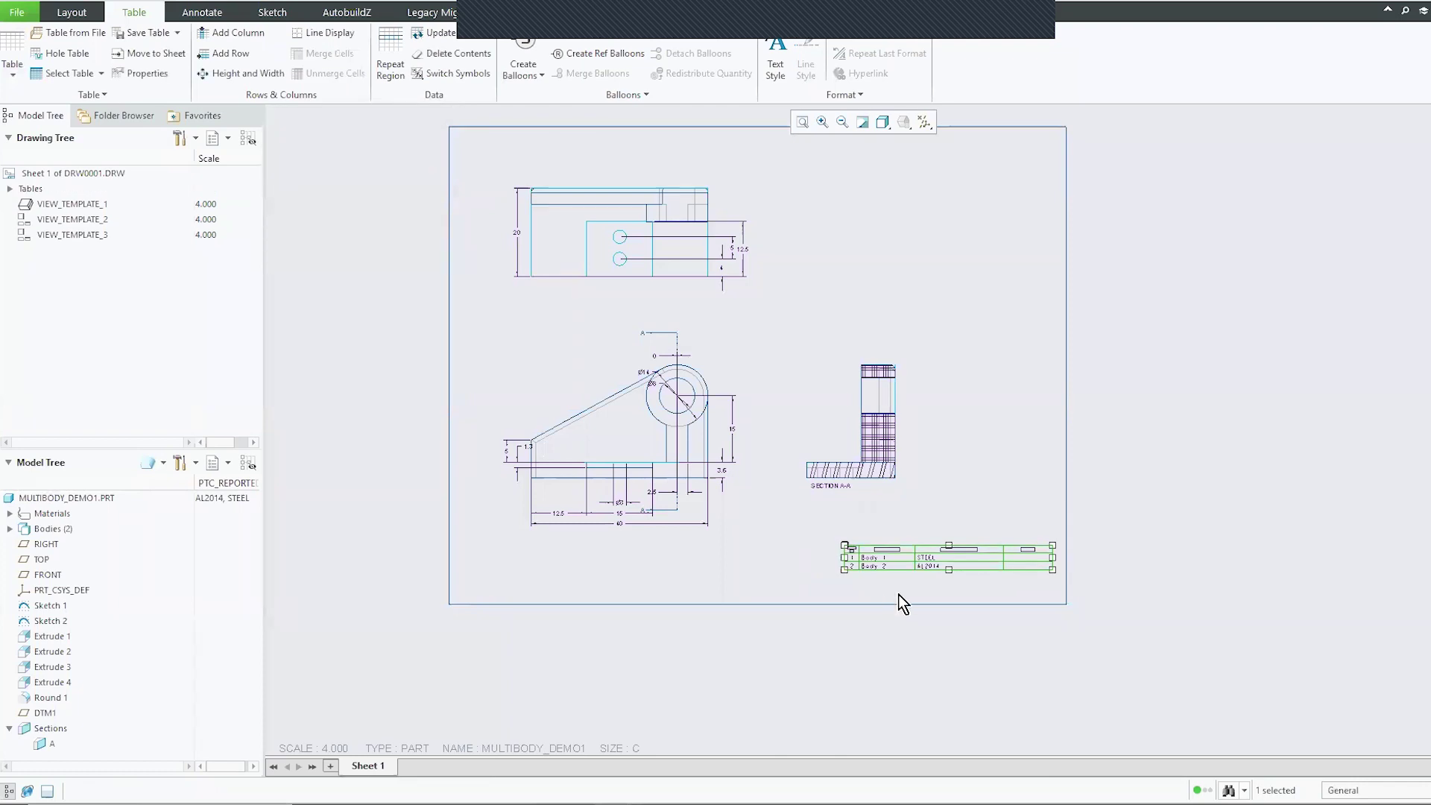
# - Examine the body names and materials in the inserted table alongside the drawing views
pyautogui.scroll(5, 898, 593)
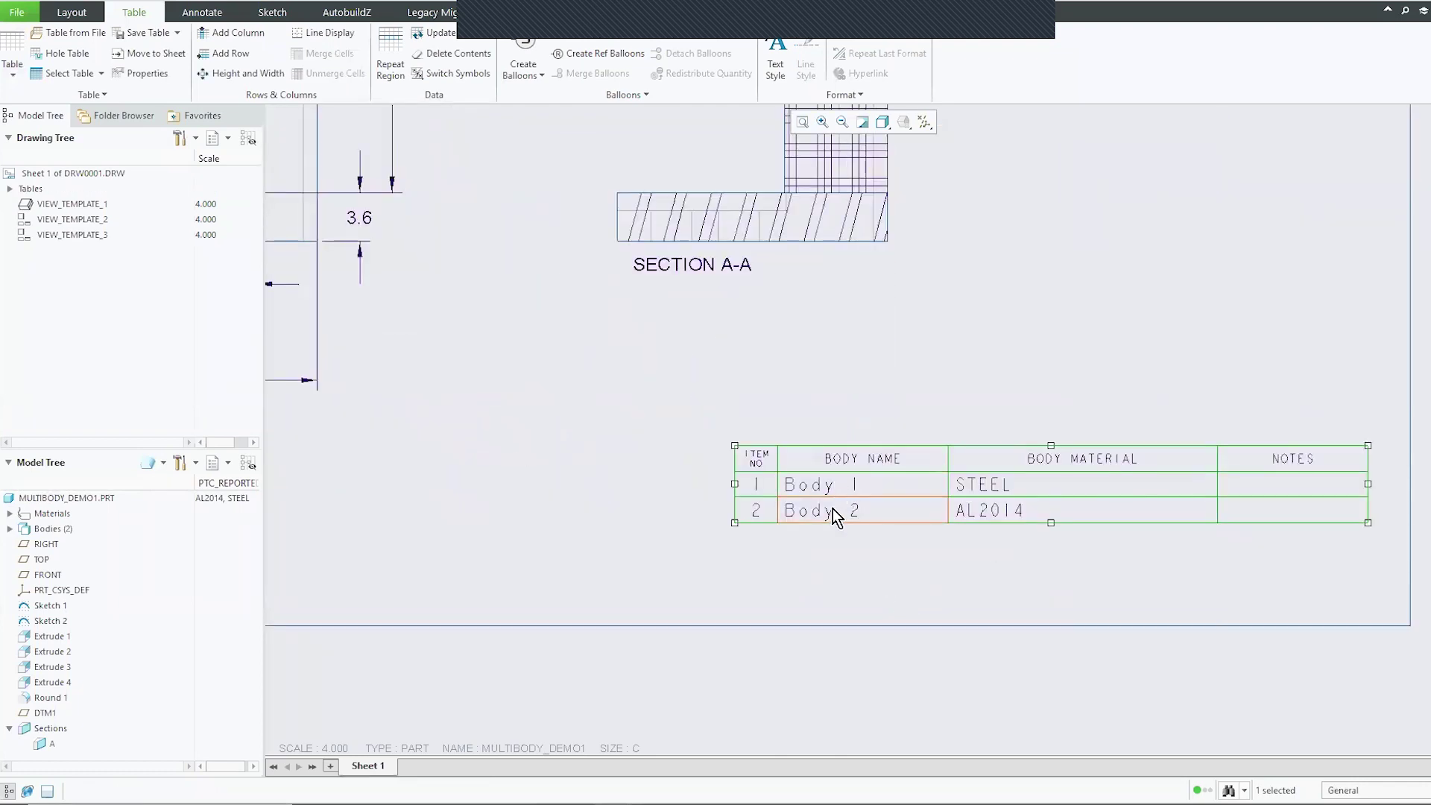
pyautogui.click(949, 572)
pyautogui.scroll(-2, 908, 610)
pyautogui.scroll(-2, 908, 609)
pyautogui.scroll(-1, 755, 484)
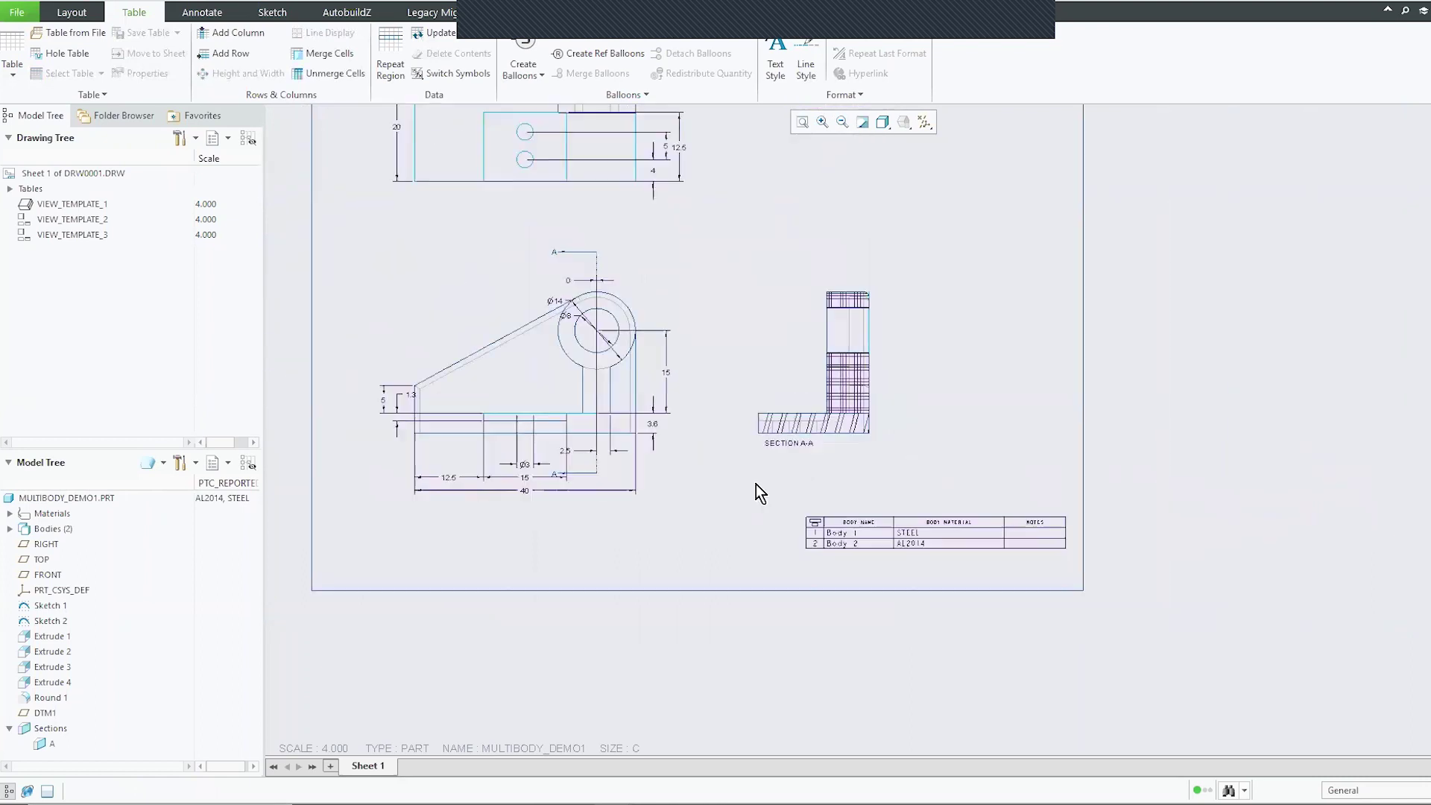
pyautogui.scroll(-1, 780, 521)
pyautogui.scroll(2, 821, 528)
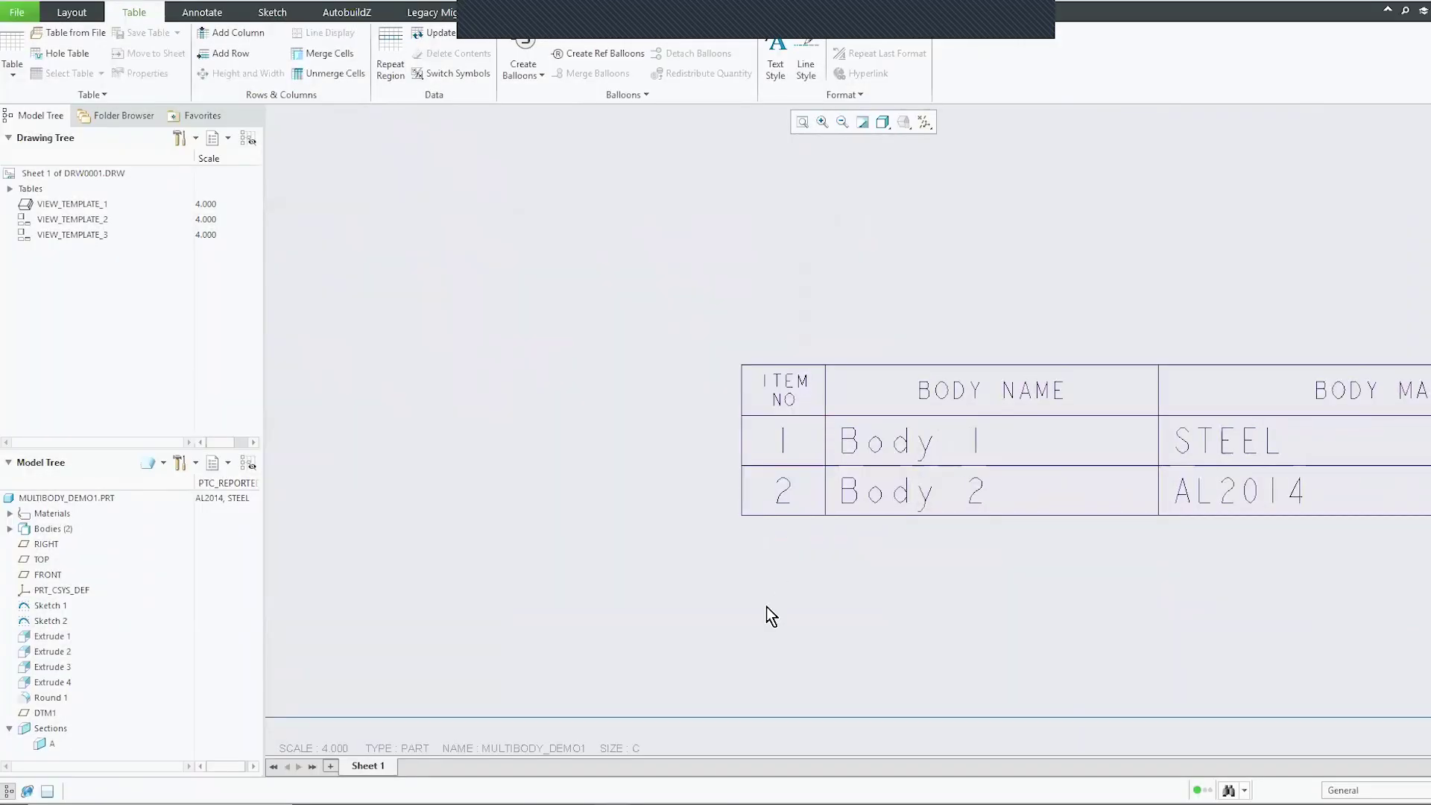
pyautogui.scroll(-5, 766, 610)
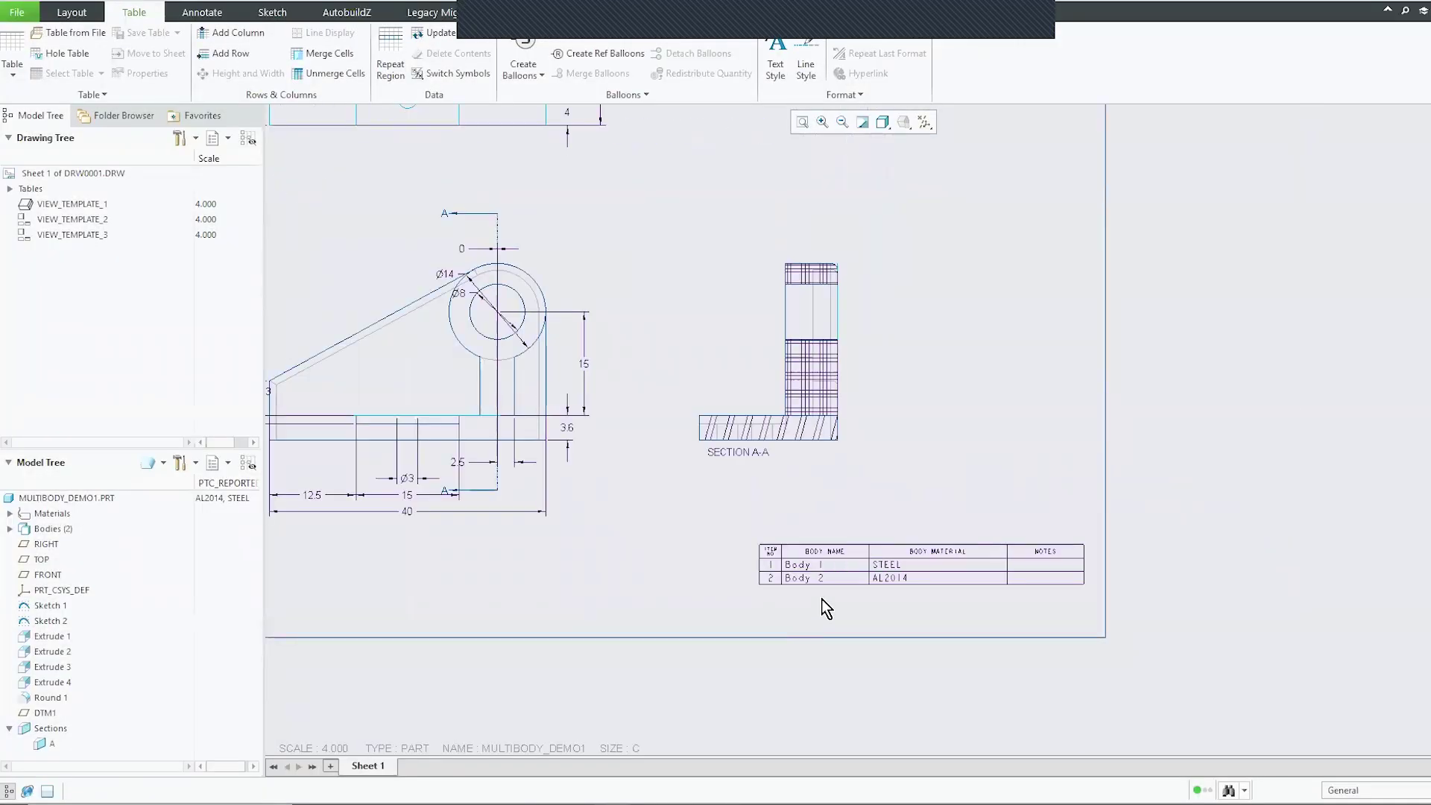
pyautogui.scroll(-3, 811, 600)
pyautogui.scroll(2, 718, 573)
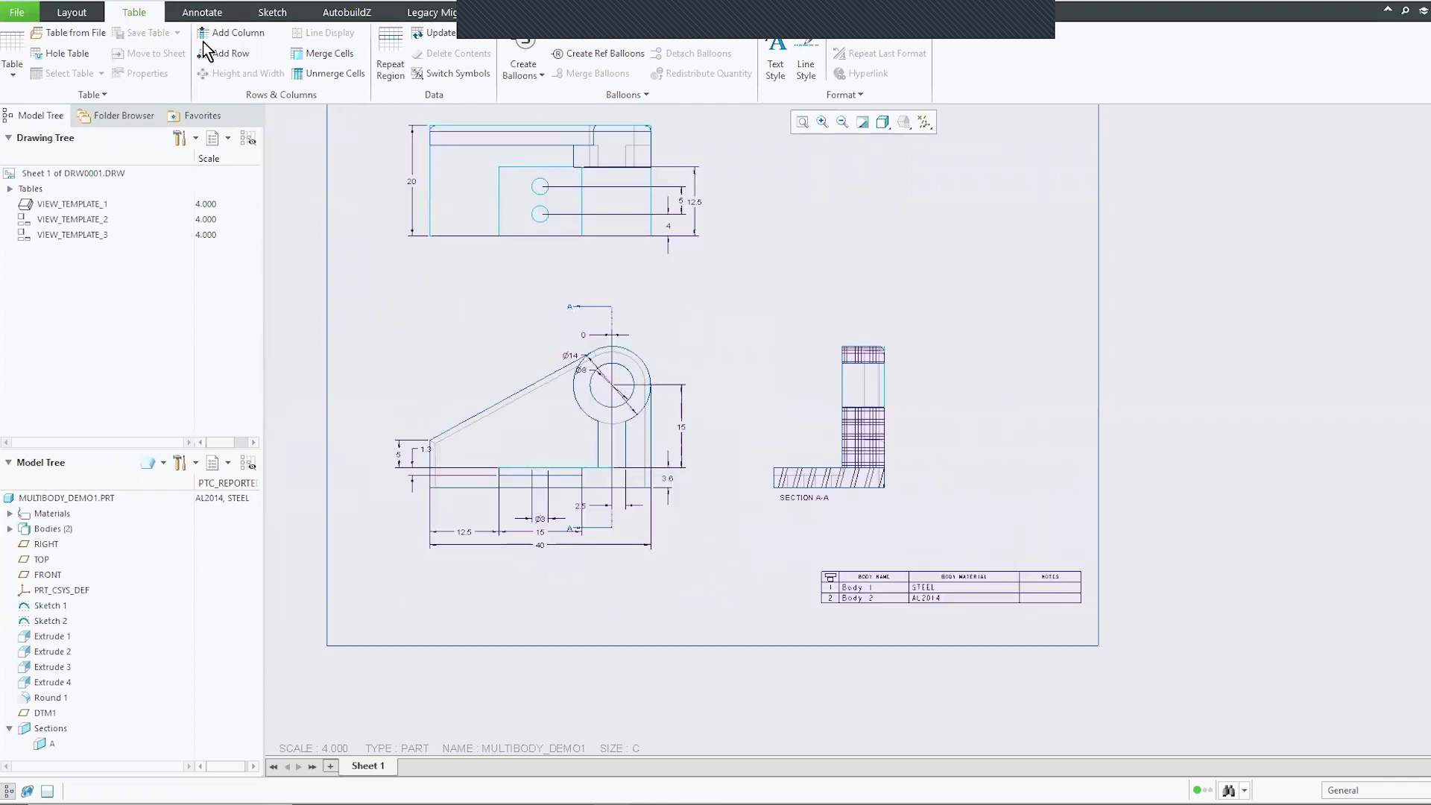
# - Open MULTIBODY_DEMO1.PRT and start a new extrude sketched on the upright's large flat face
pyautogui.rightClick(79, 500)
pyautogui.click(113, 509)
pyautogui.moveTo(521, 322); pyautogui.dragTo(505, 424, button='middle')
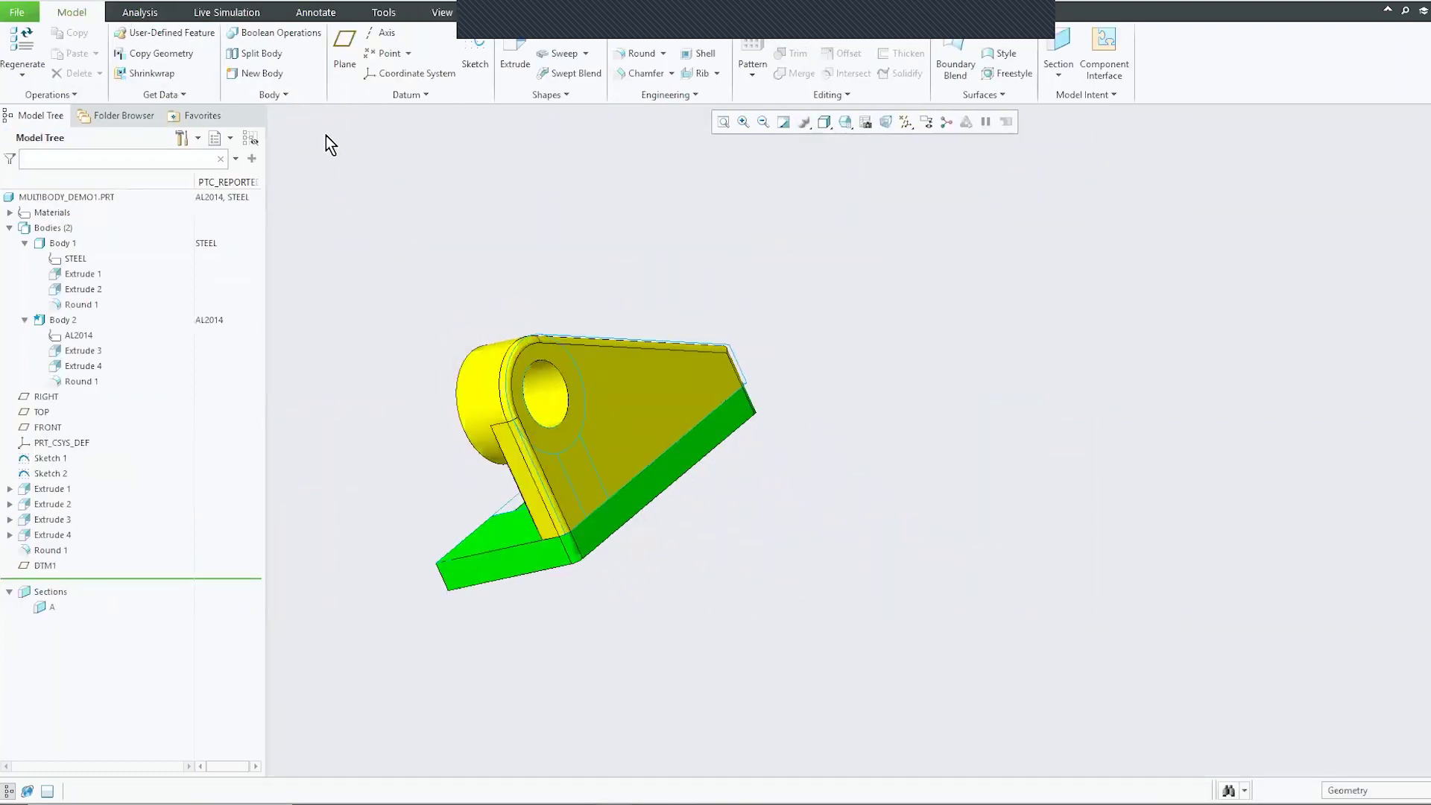
pyautogui.click(516, 54)
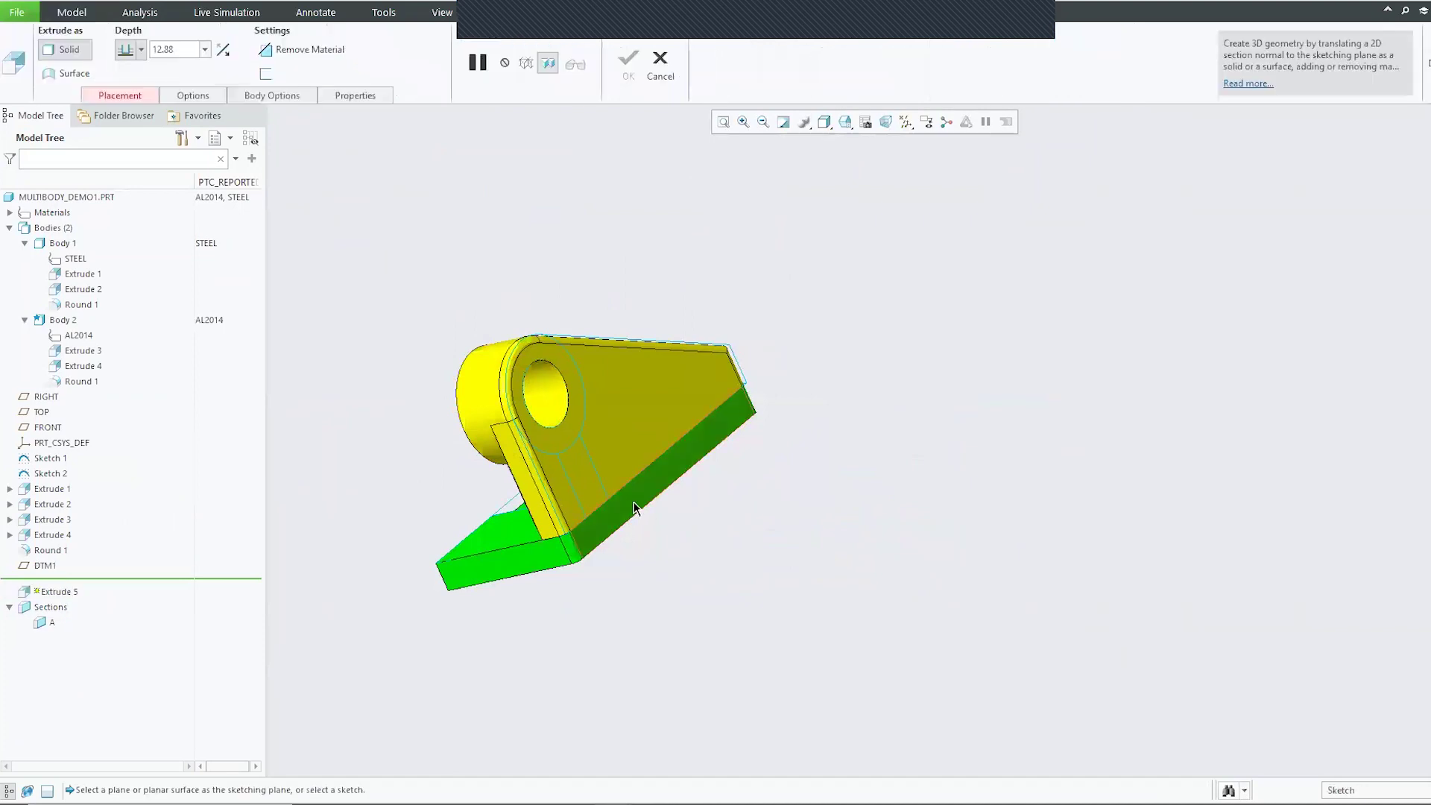
pyautogui.click(633, 402)
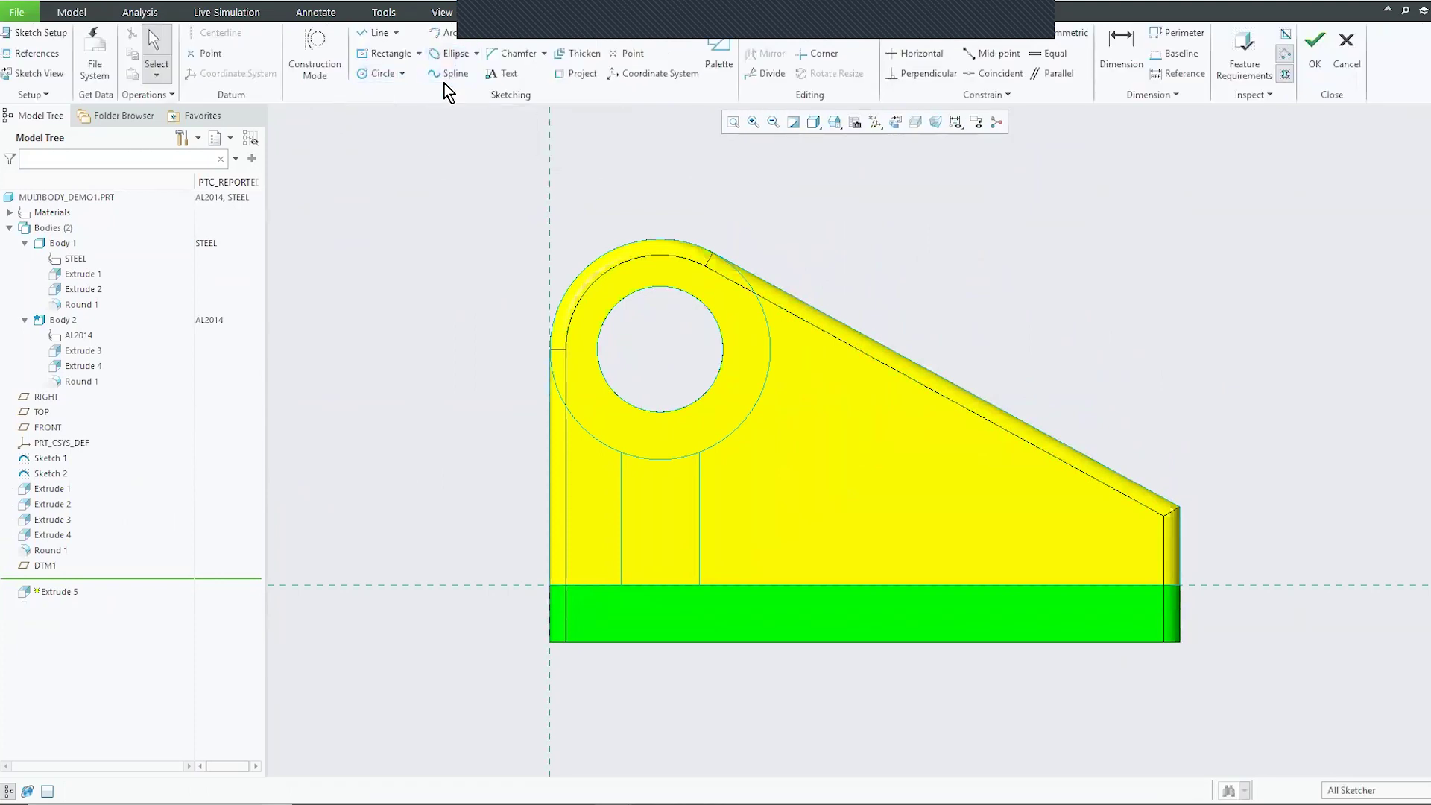
# - Project the circular edge of the upright's bore into the sketch and complete the extrude section
pyautogui.click(564, 74)
pyautogui.click(637, 290)
pyautogui.moveTo(431, 405); pyautogui.dragTo(792, 488, button='middle')
pyautogui.scroll(-5, 792, 488)
pyautogui.moveTo(584, 534); pyautogui.dragTo(674, 495, button='middle')
pyautogui.scroll(2, 676, 450)
pyautogui.scroll(2, 676, 450)
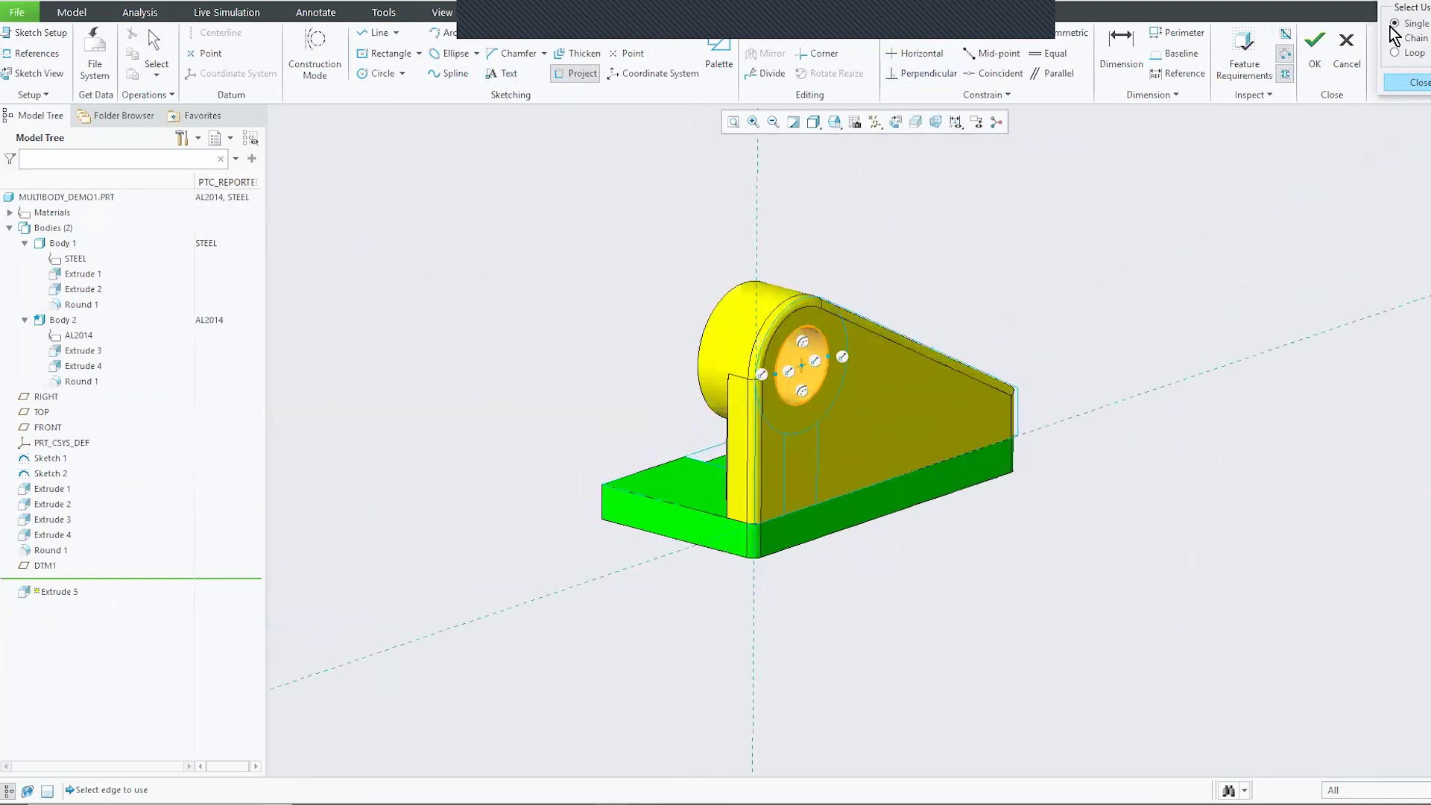
pyautogui.click(1311, 49)
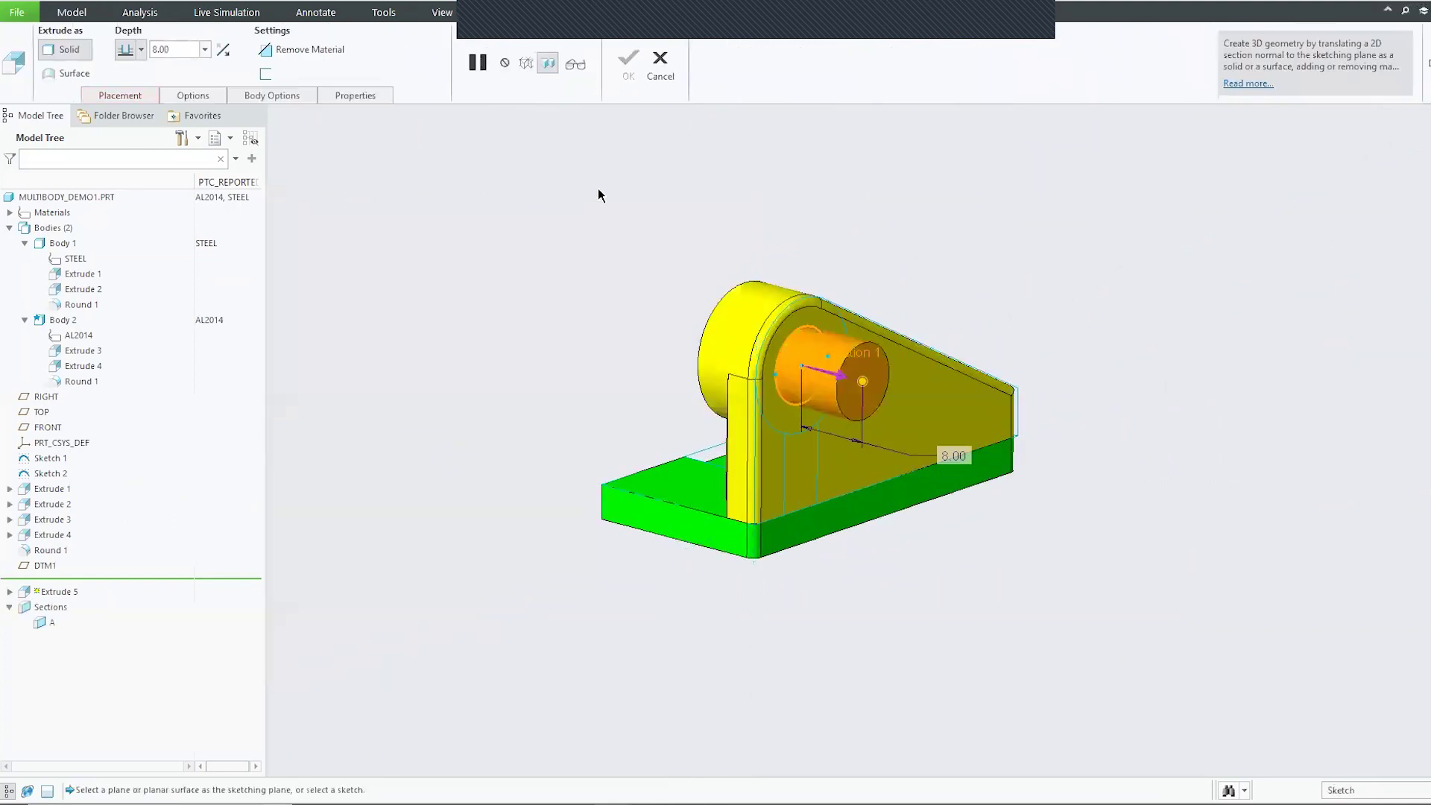
# - Make the extrude depth symmetric about the sketch plane and lengthen the shaft to 34.50 through the bore
pyautogui.click(204, 49)
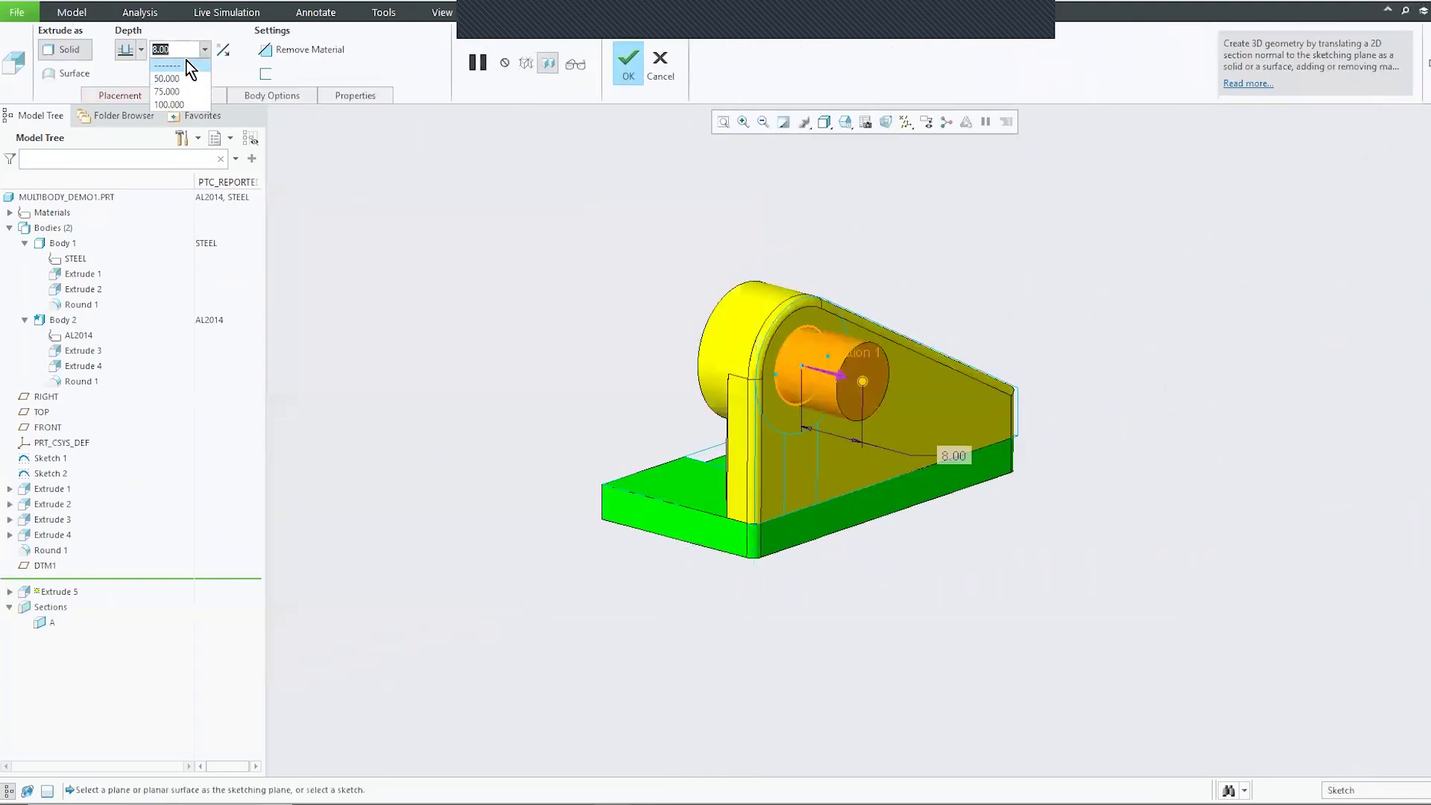
pyautogui.click(186, 31)
pyautogui.click(141, 49)
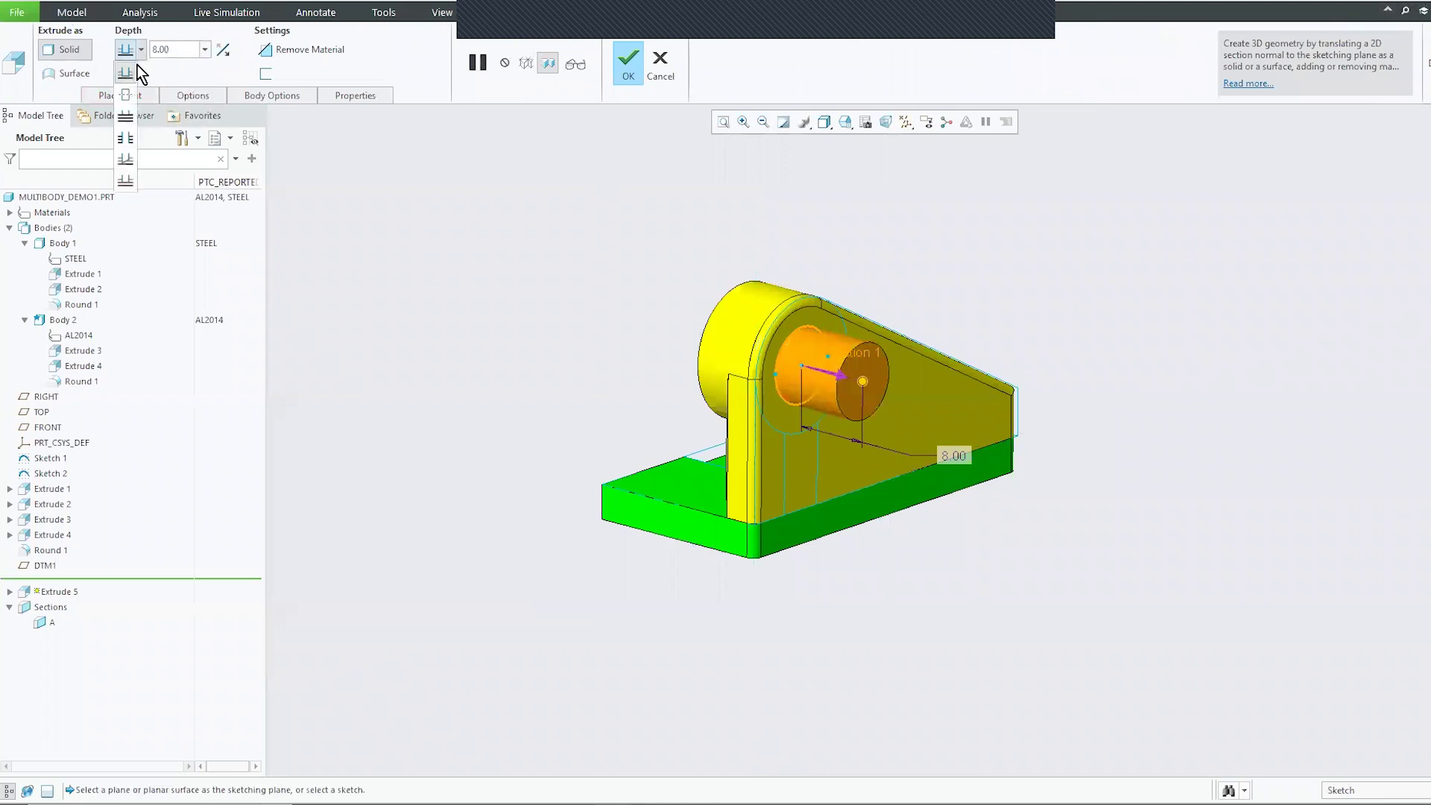
pyautogui.click(125, 95)
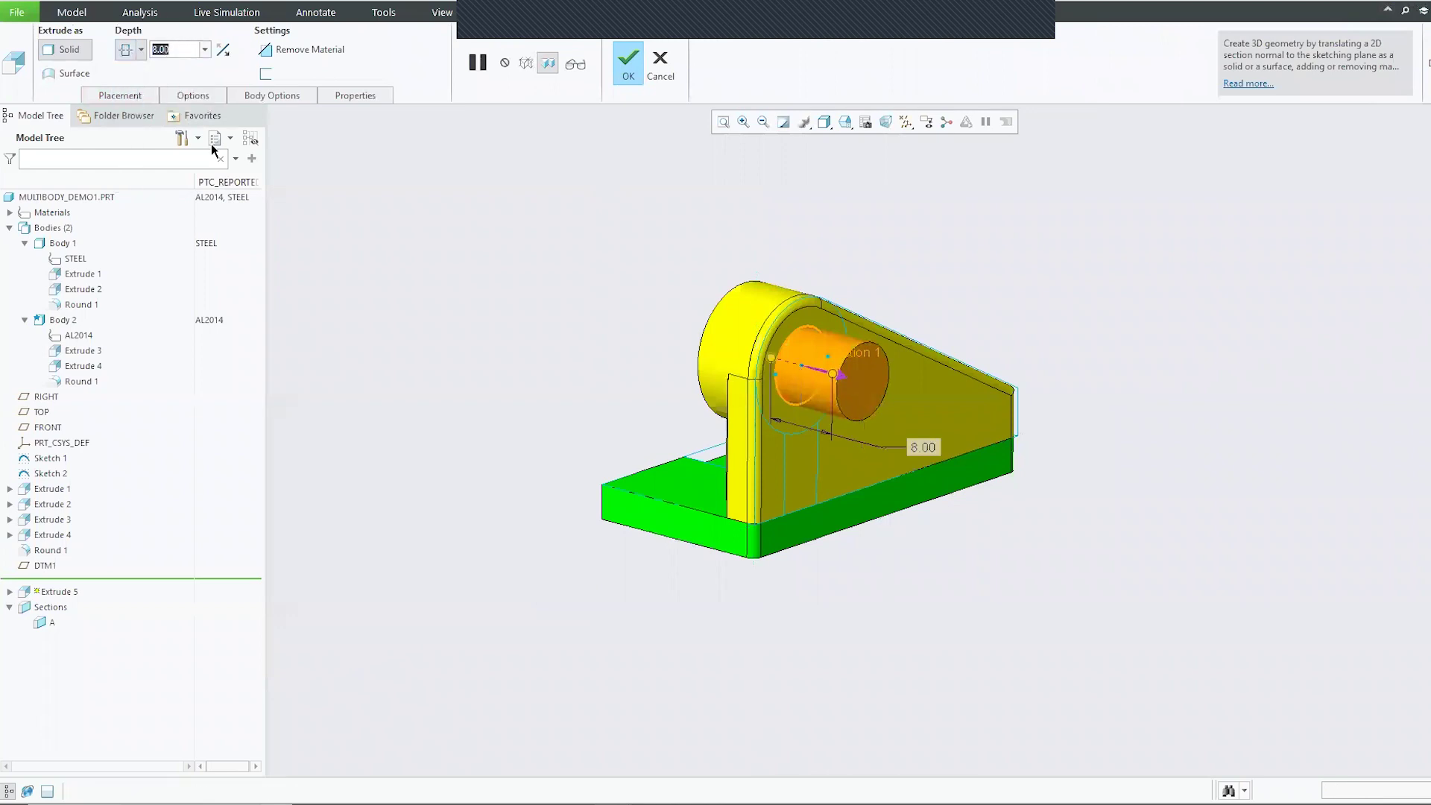
pyautogui.moveTo(830, 376); pyautogui.dragTo(931, 428)
pyautogui.moveTo(703, 599)
pyautogui.mouseDown(button='middle')
pyautogui.moveTo(786, 572)
pyautogui.moveTo(821, 614)
pyautogui.moveTo(835, 610)
pyautogui.mouseUp(button='middle')
pyautogui.scroll(5, 969, 505)
pyautogui.scroll(-5, 857, 538)
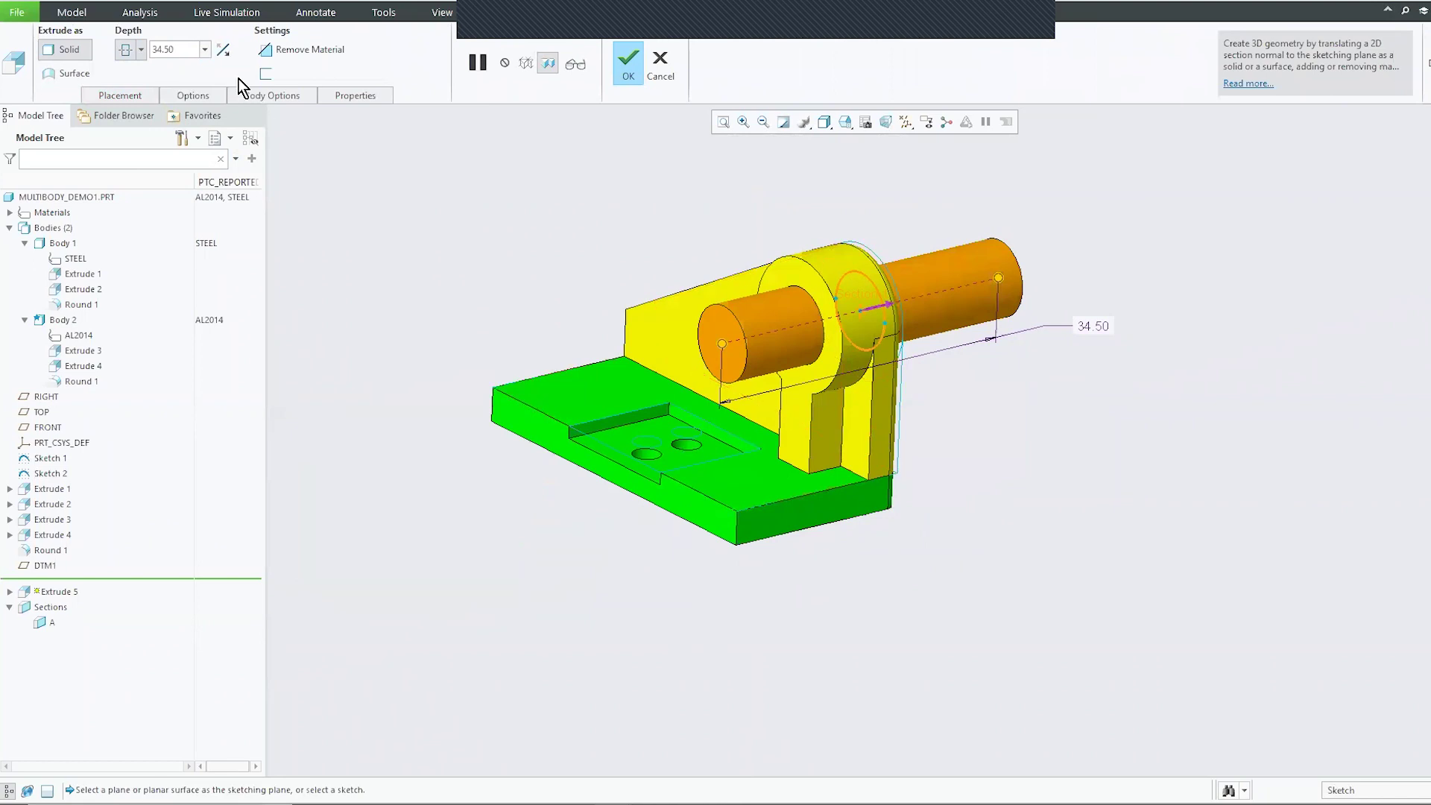
# - Have the shaft extrude create a new body and complete the feature
pyautogui.click(254, 99)
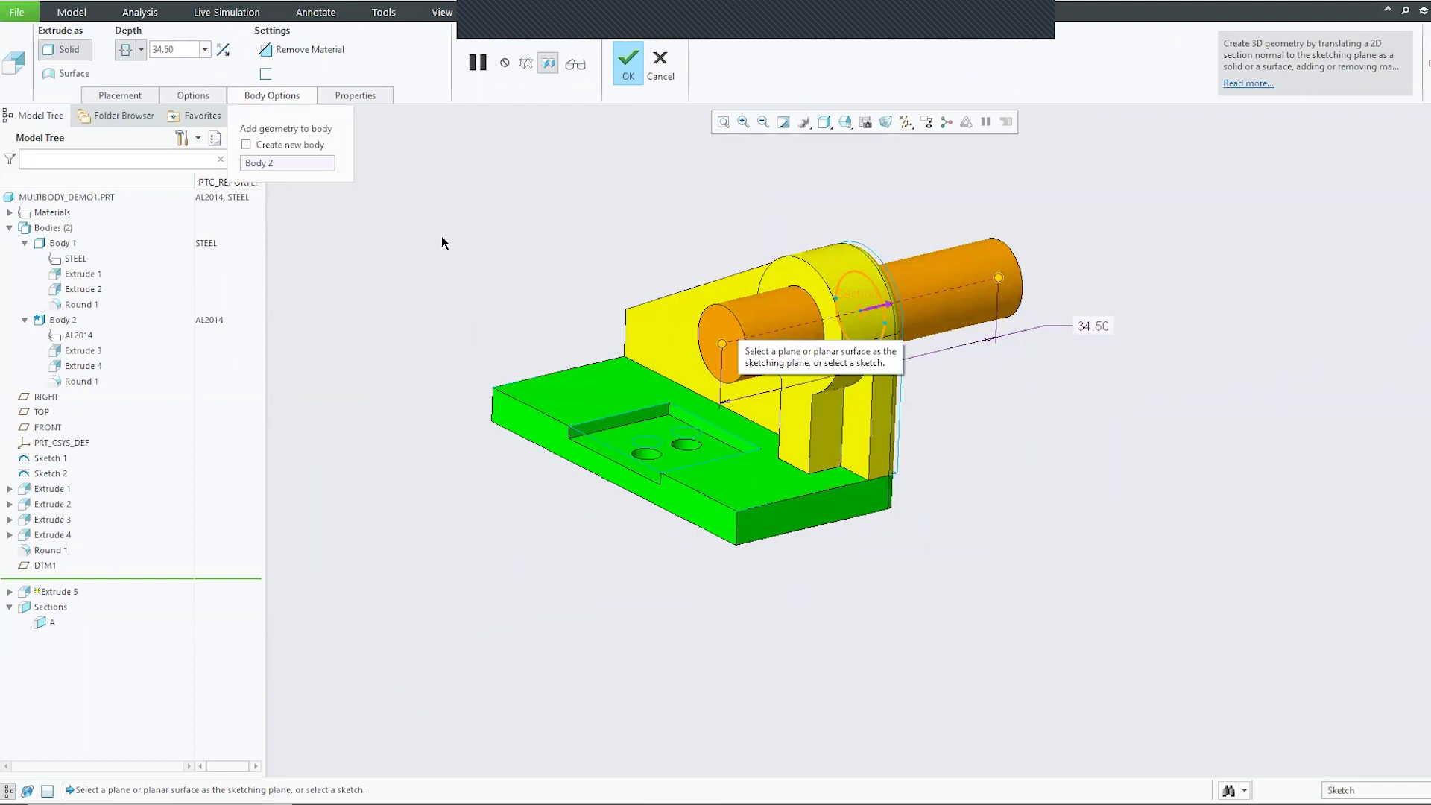
pyautogui.click(246, 145)
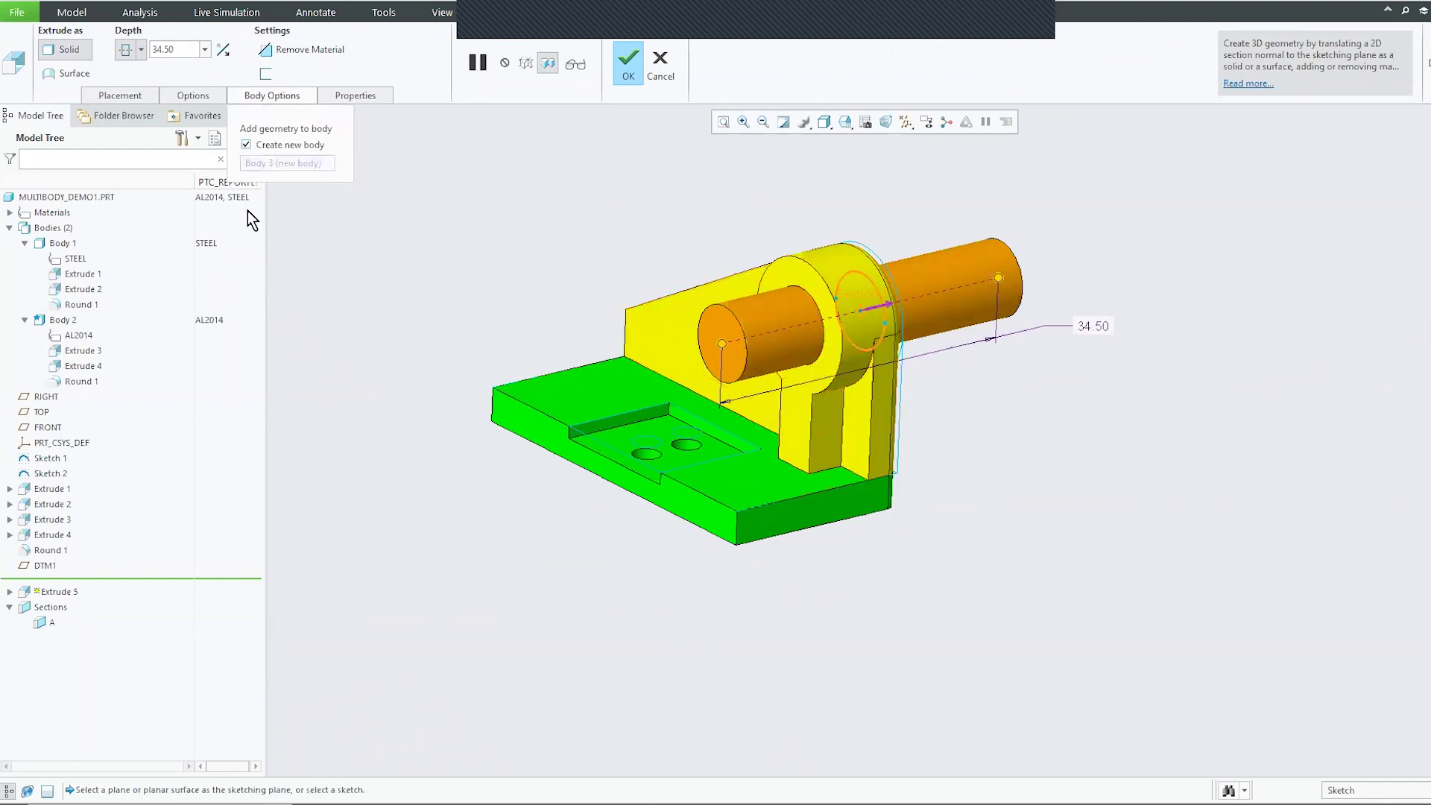
pyautogui.click(630, 58)
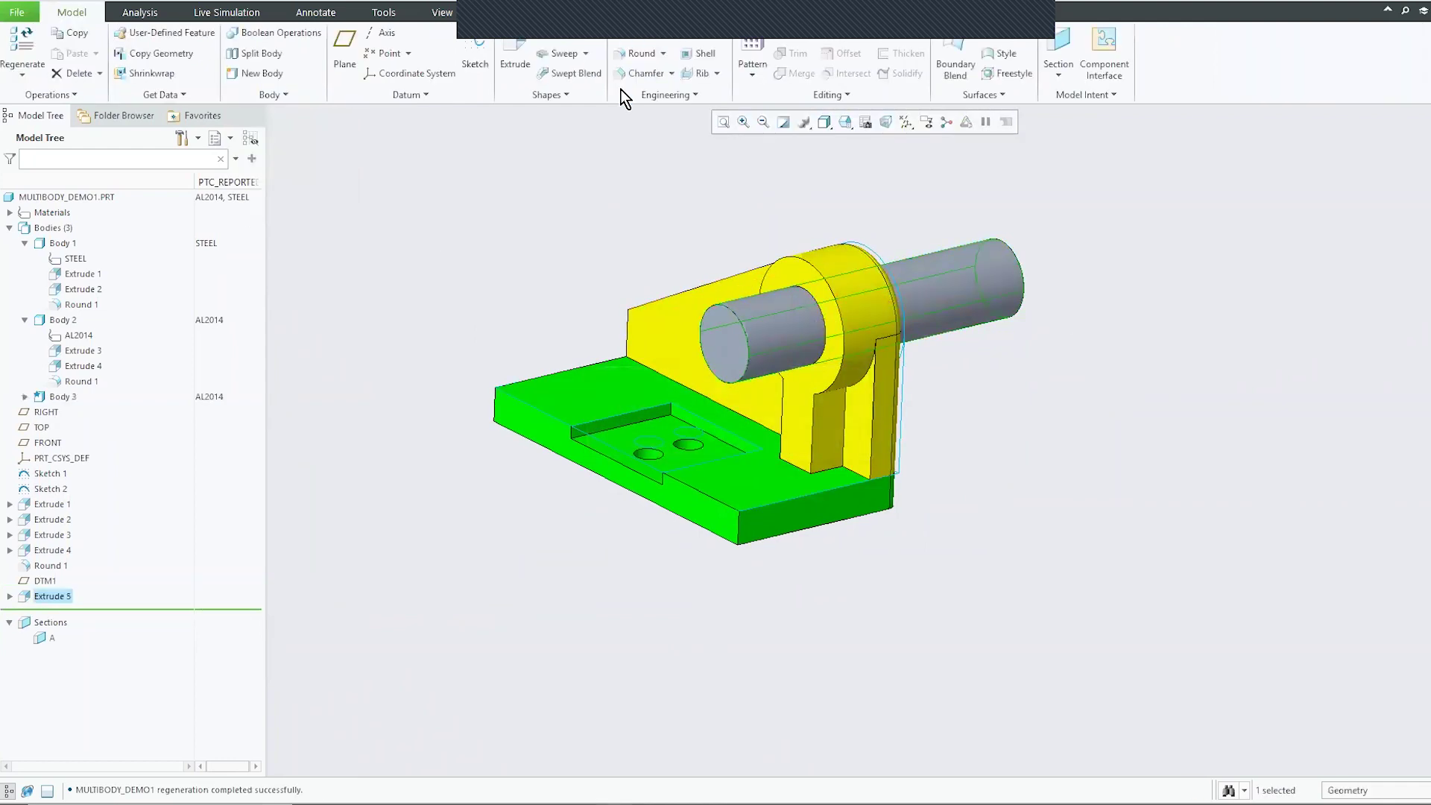
pyautogui.moveTo(626, 260)
pyautogui.mouseDown(button='middle')
pyautogui.moveTo(578, 253)
pyautogui.moveTo(604, 237)
pyautogui.moveTo(636, 246)
pyautogui.mouseUp(button='middle')
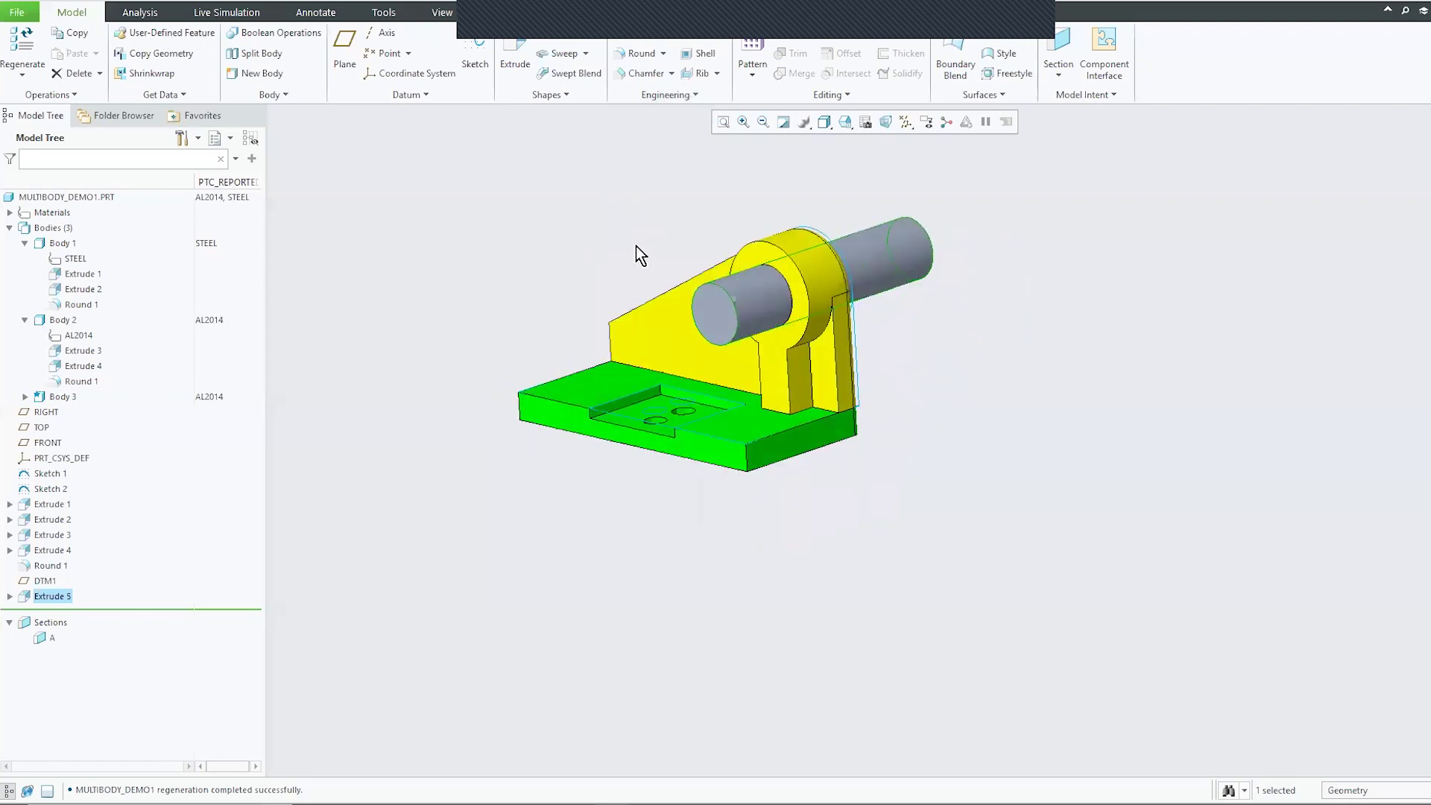
pyautogui.scroll(-2, 633, 235)
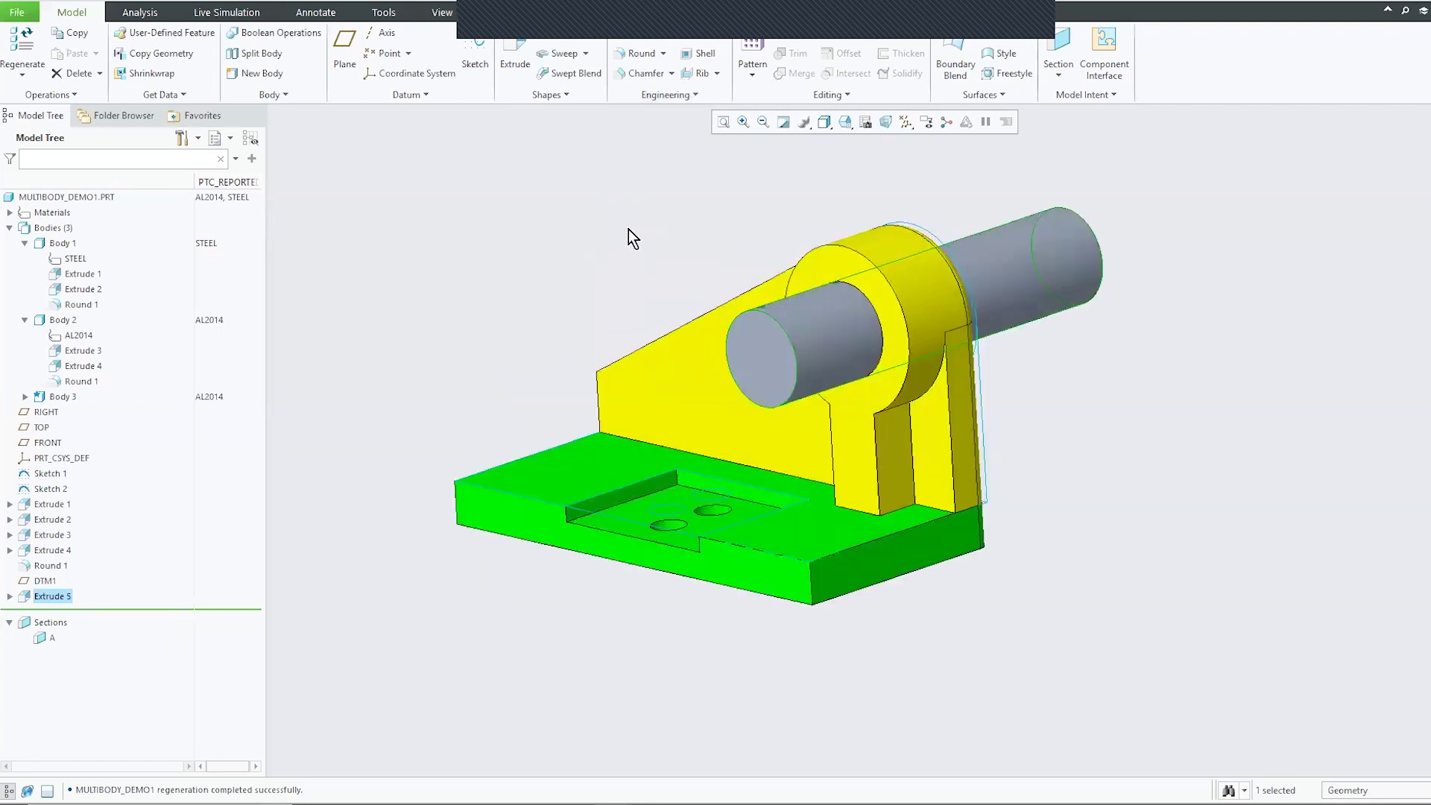
# - Switch to drawing DRW0001 and examine the body table and section A-A for the added shaft body
pyautogui.click(220, 3)
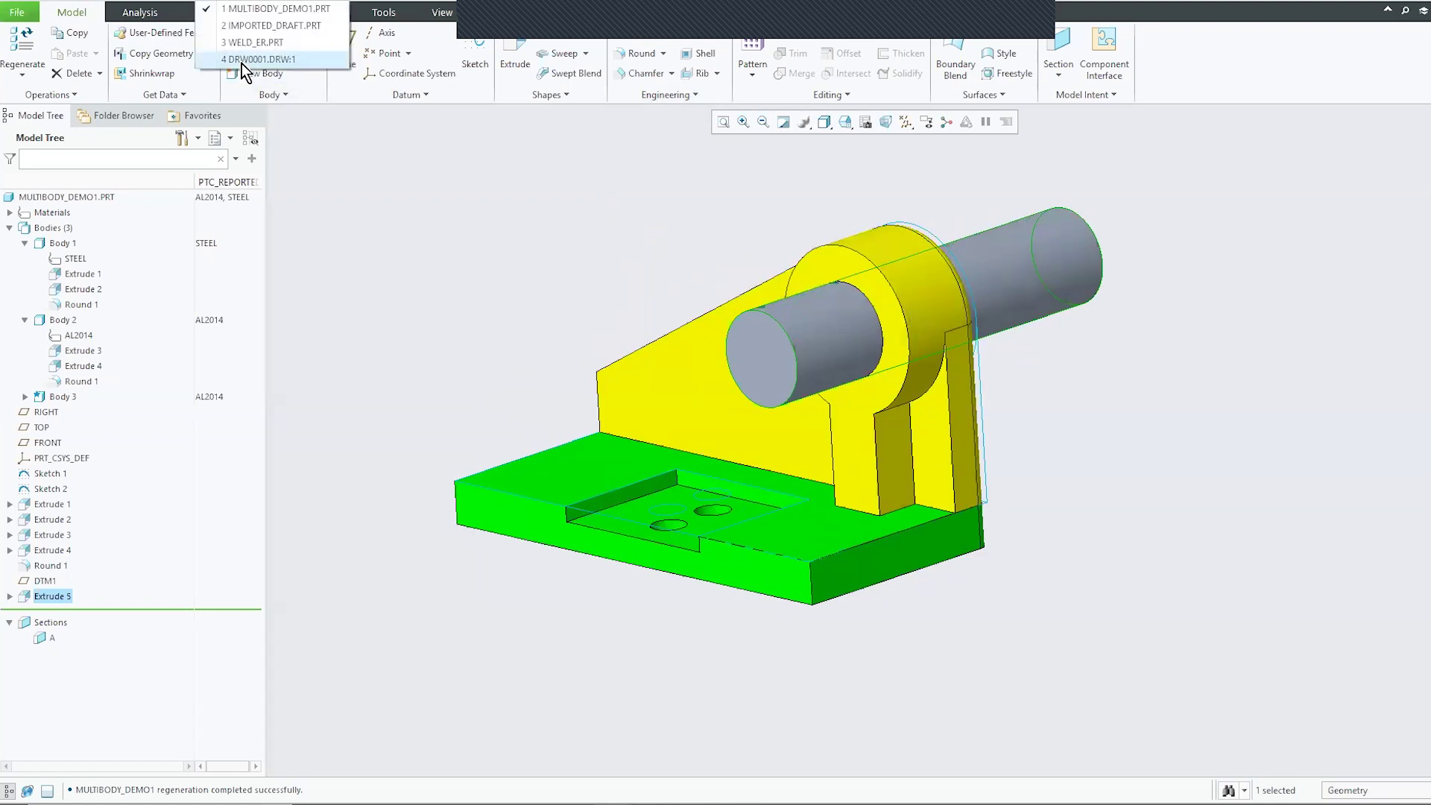
pyautogui.click(266, 60)
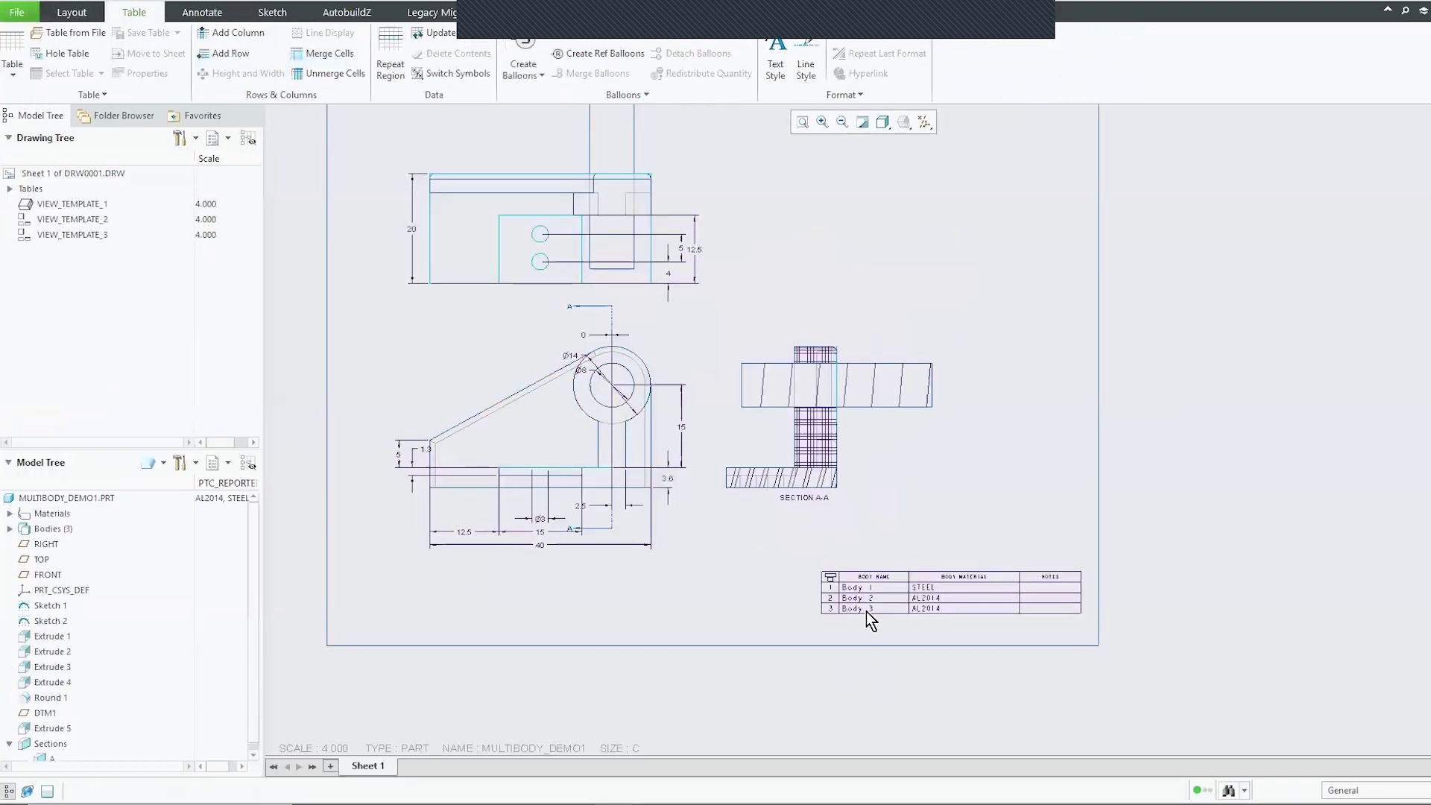
pyautogui.scroll(-5, 862, 608)
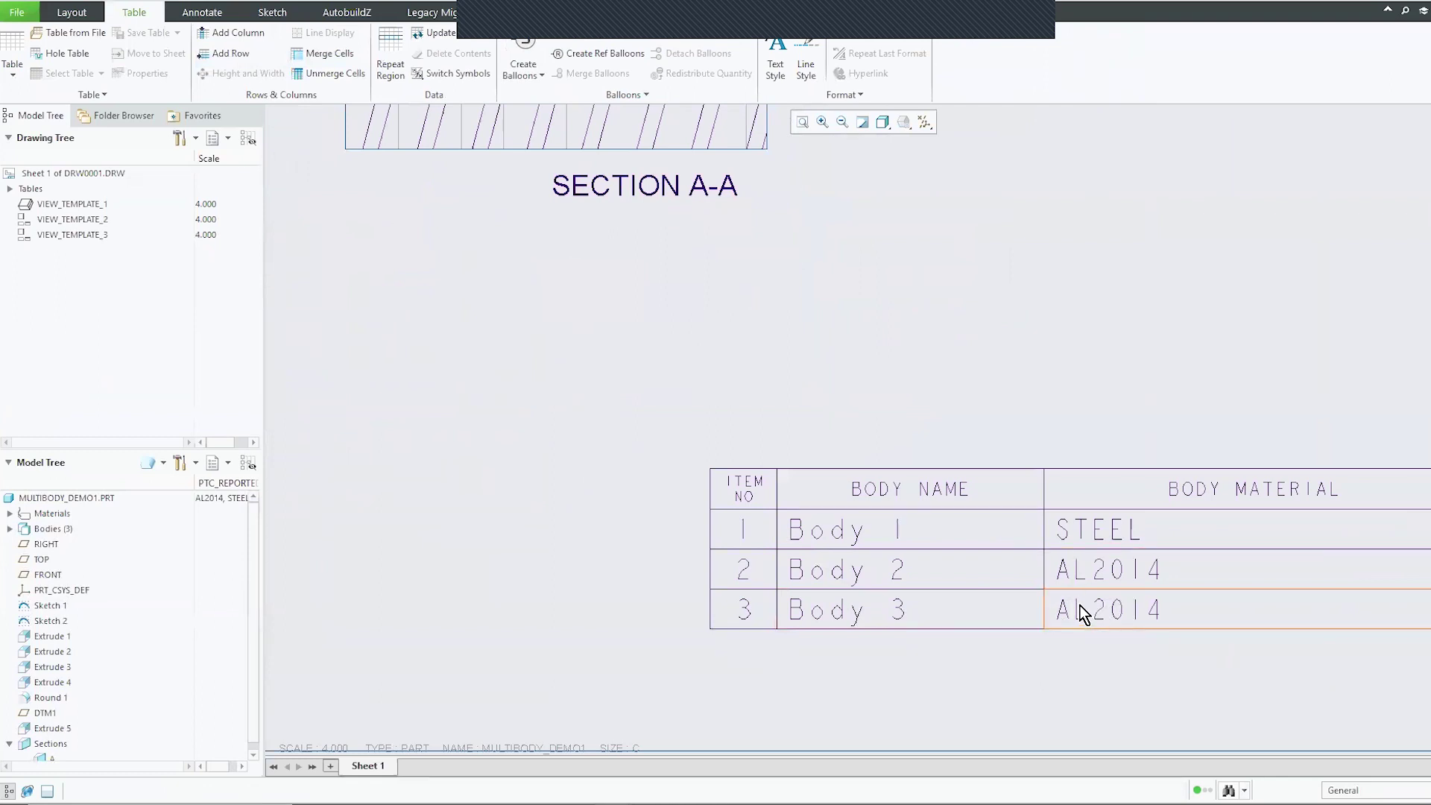
pyautogui.scroll(-3, 1058, 630)
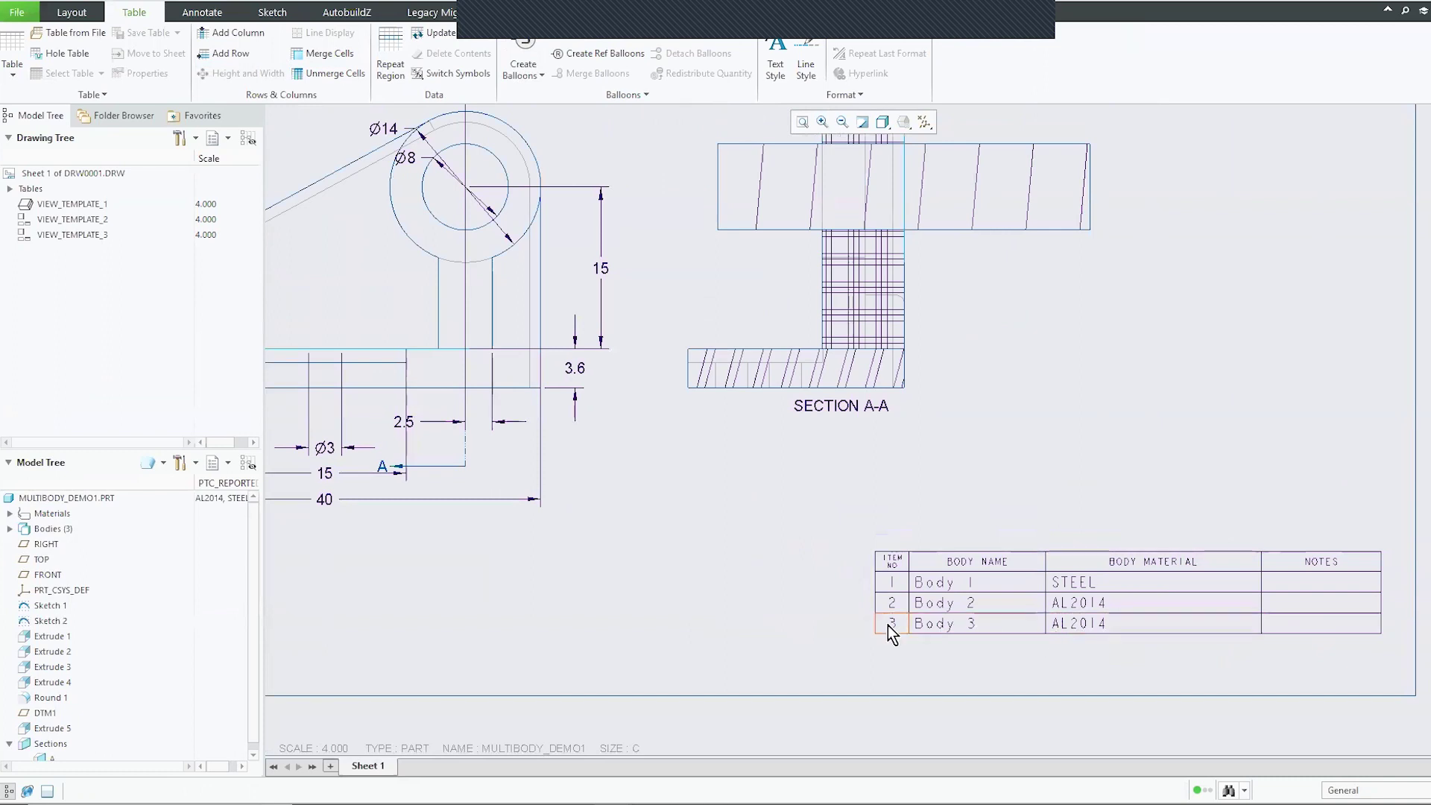
pyautogui.scroll(-2, 883, 625)
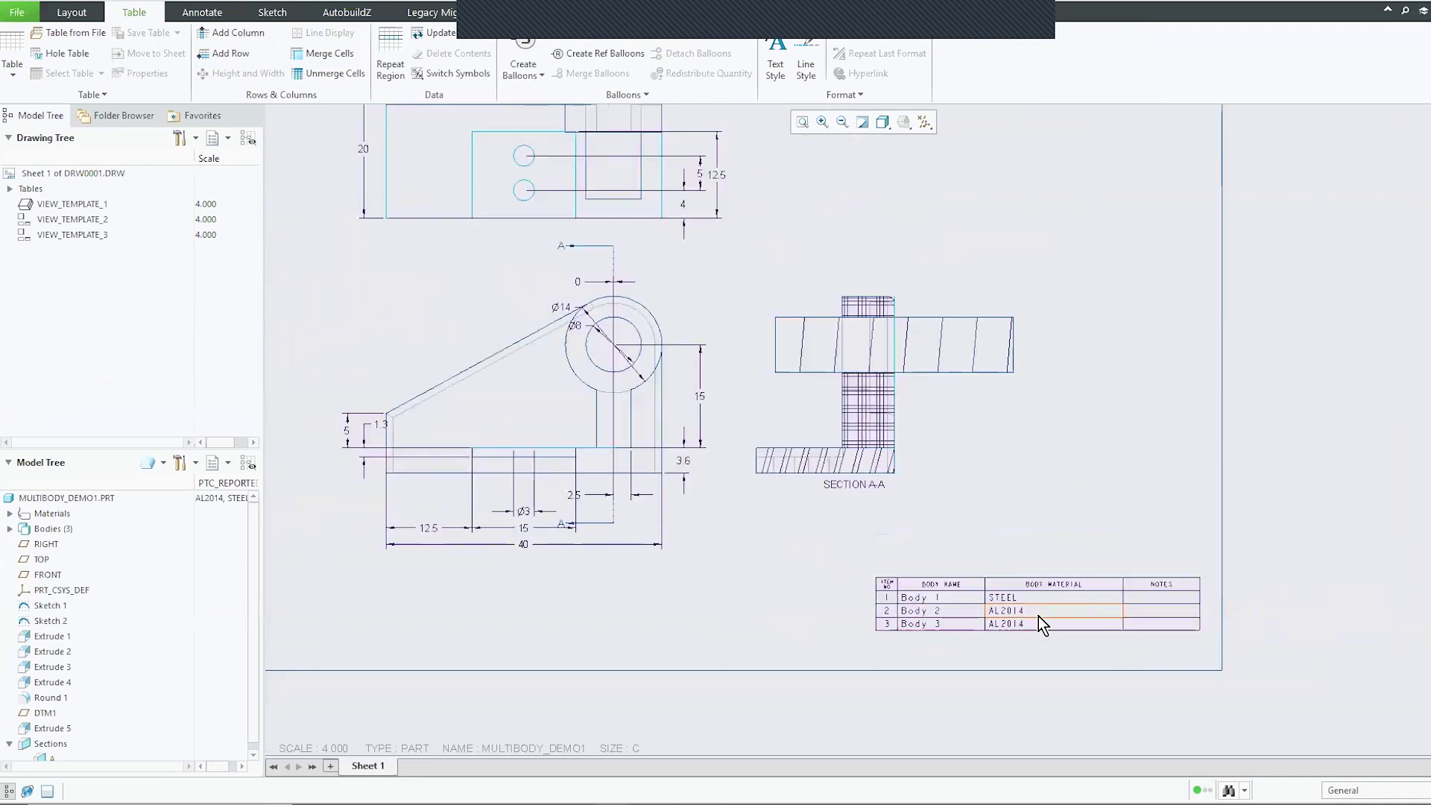
pyautogui.scroll(2, 799, 390)
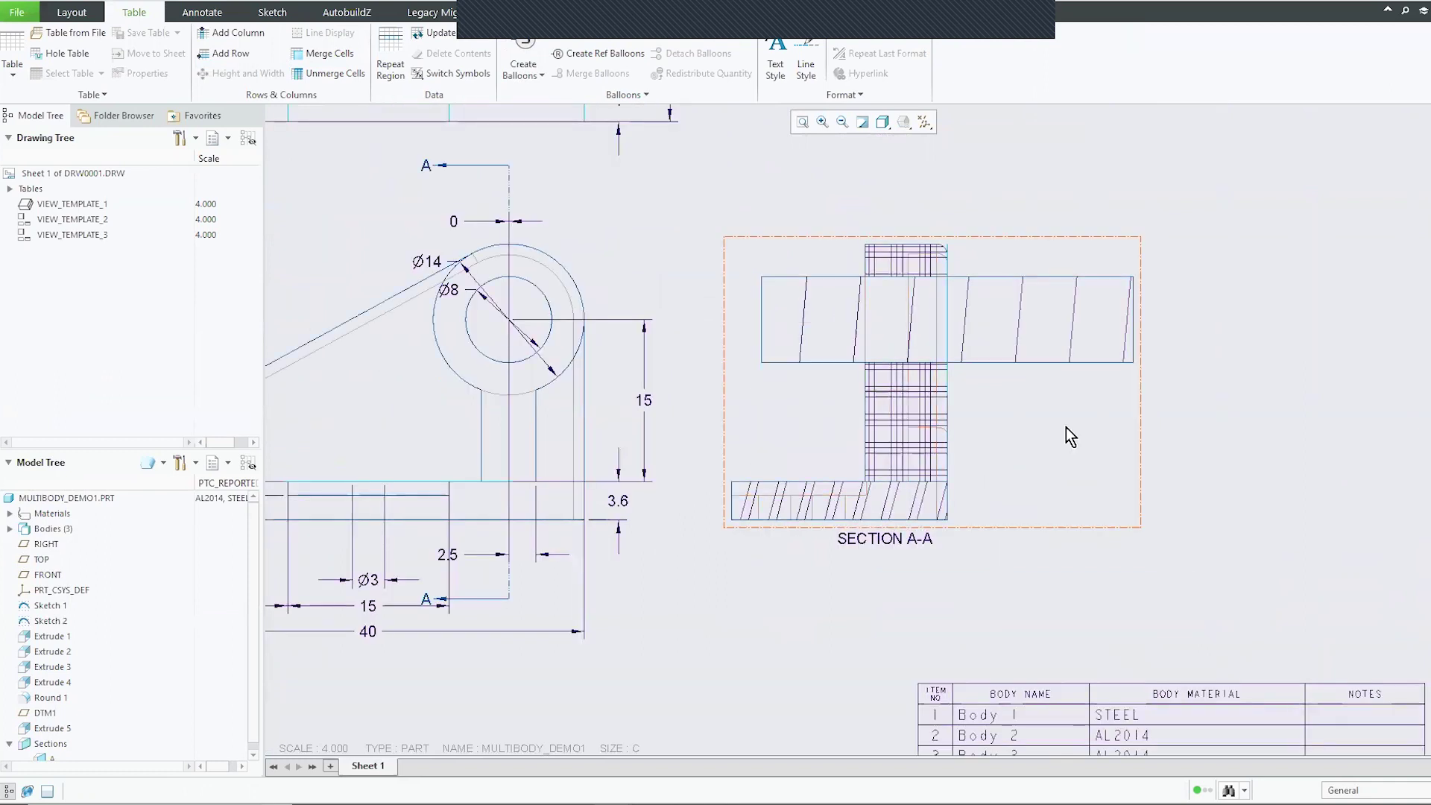
pyautogui.scroll(-3, 1090, 453)
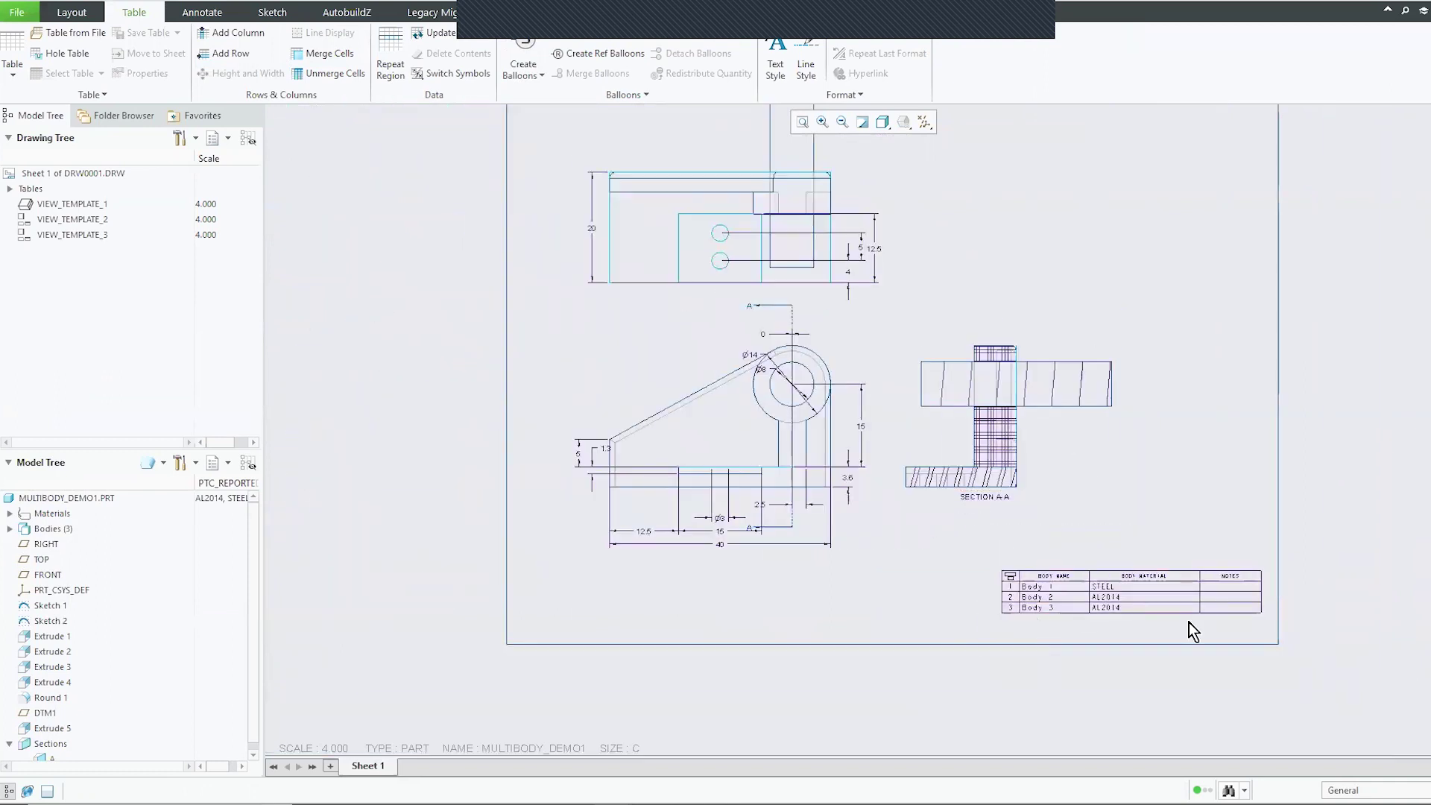
pyautogui.scroll(3, 1188, 624)
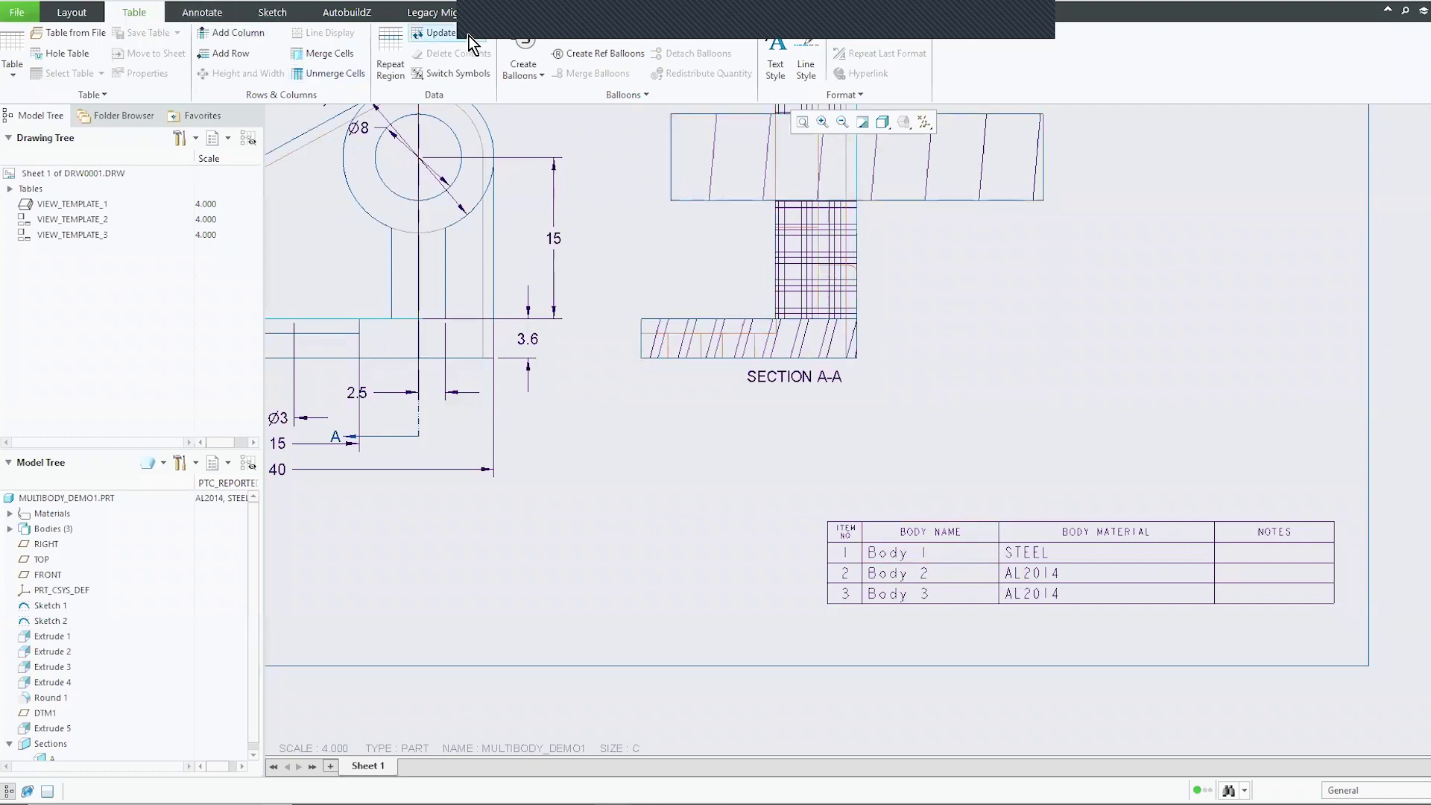
# - Switch the body table's repeat region to show its report symbols instead of the values
pyautogui.click(384, 78)
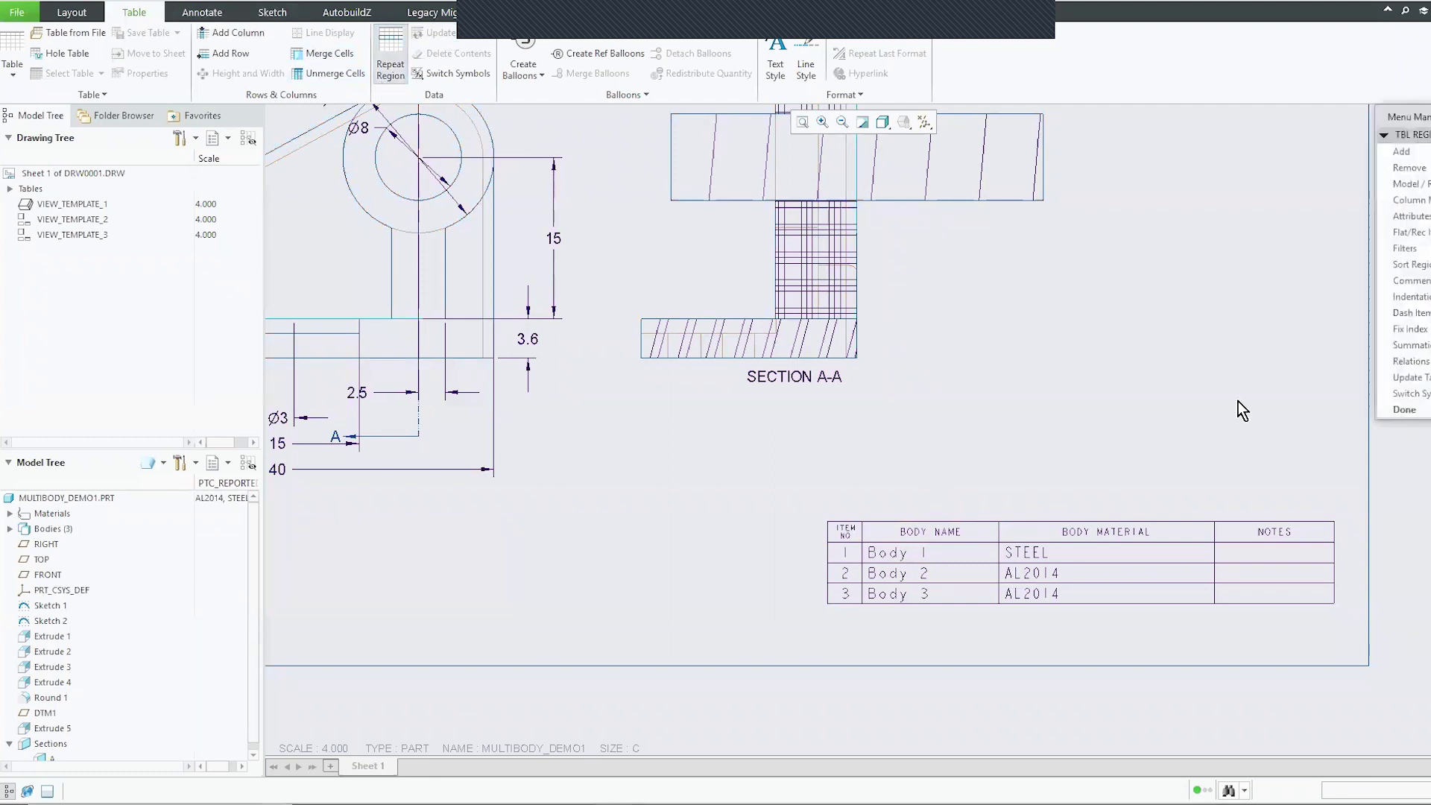
pyautogui.click(1412, 394)
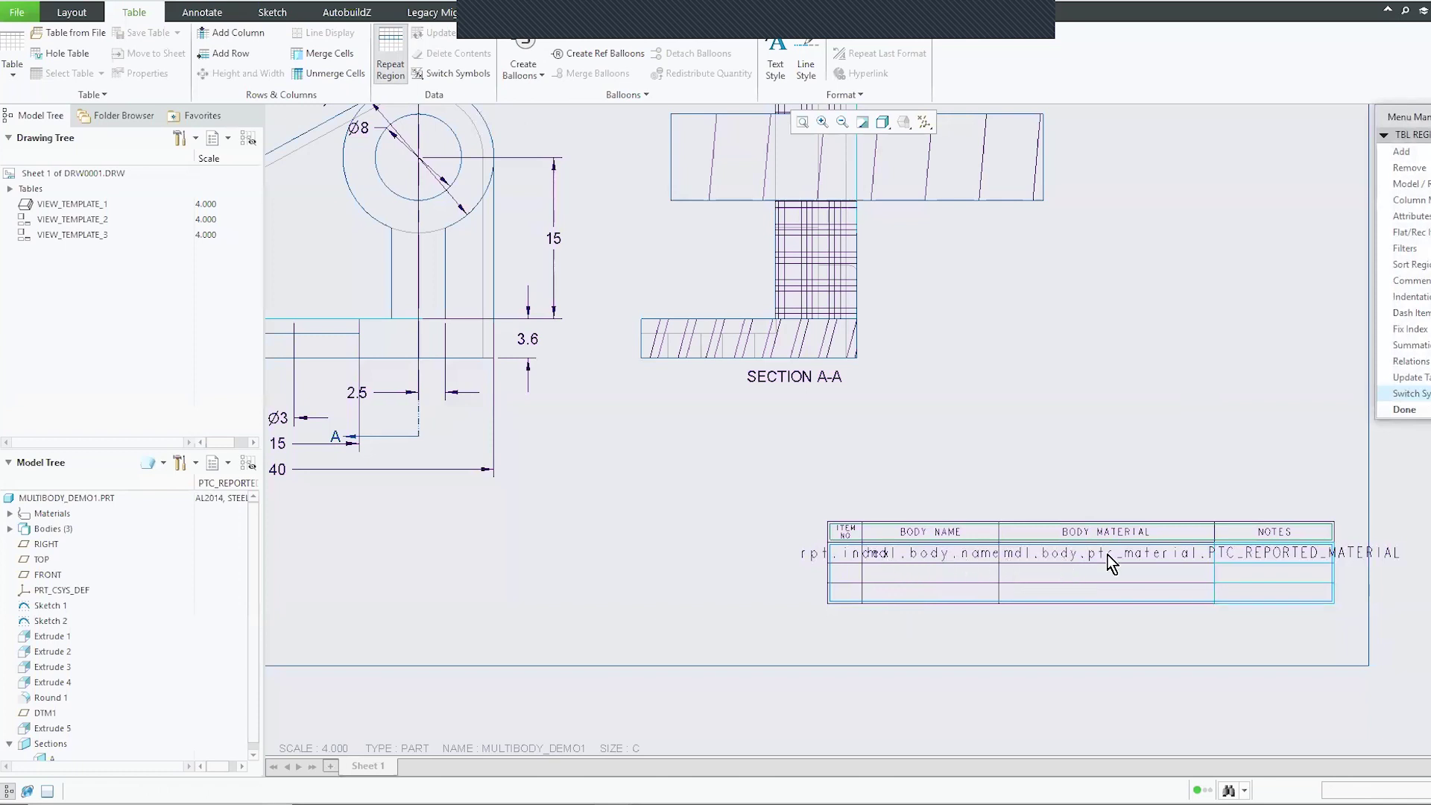
pyautogui.click(1410, 415)
pyautogui.scroll(-1, 906, 542)
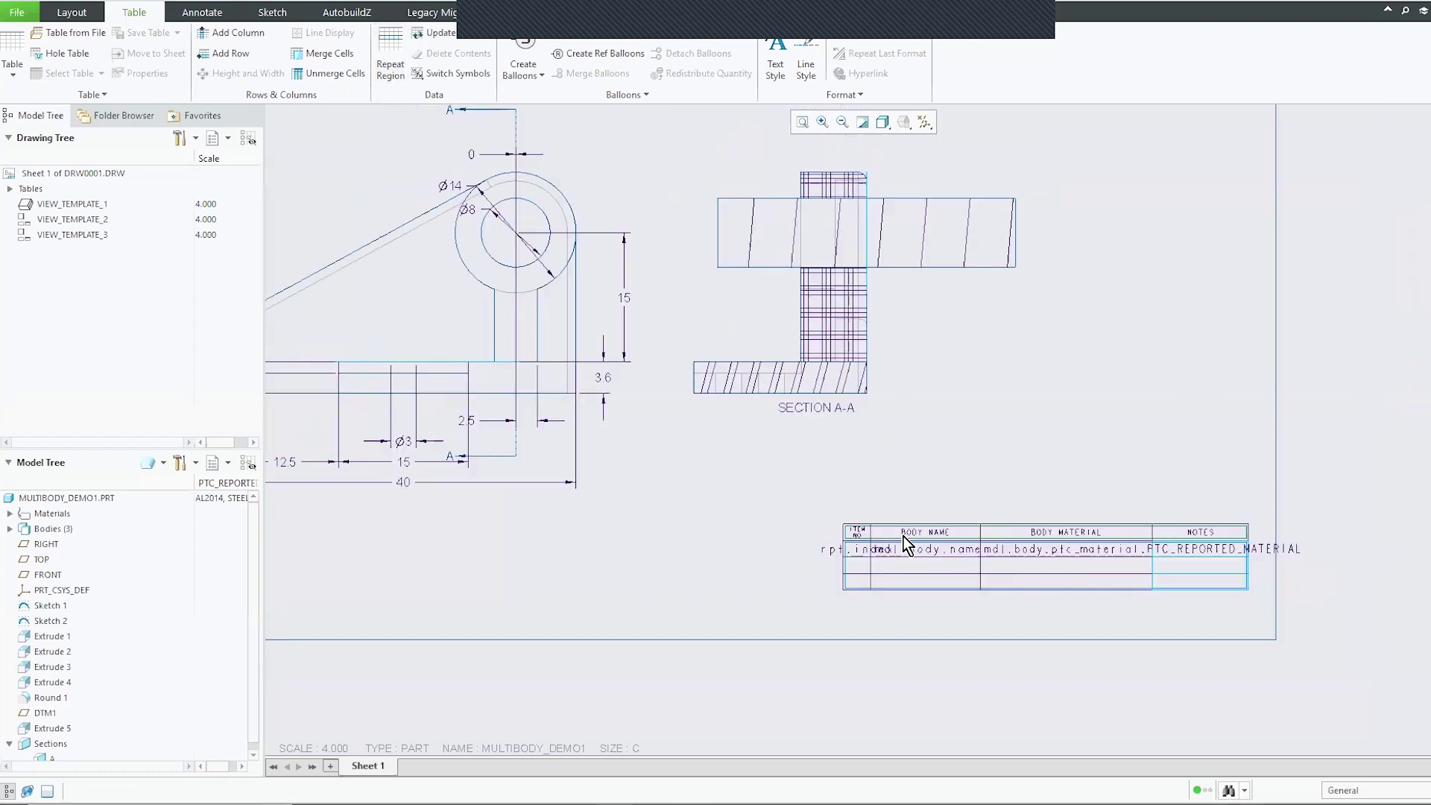
pyautogui.scroll(-2, 905, 542)
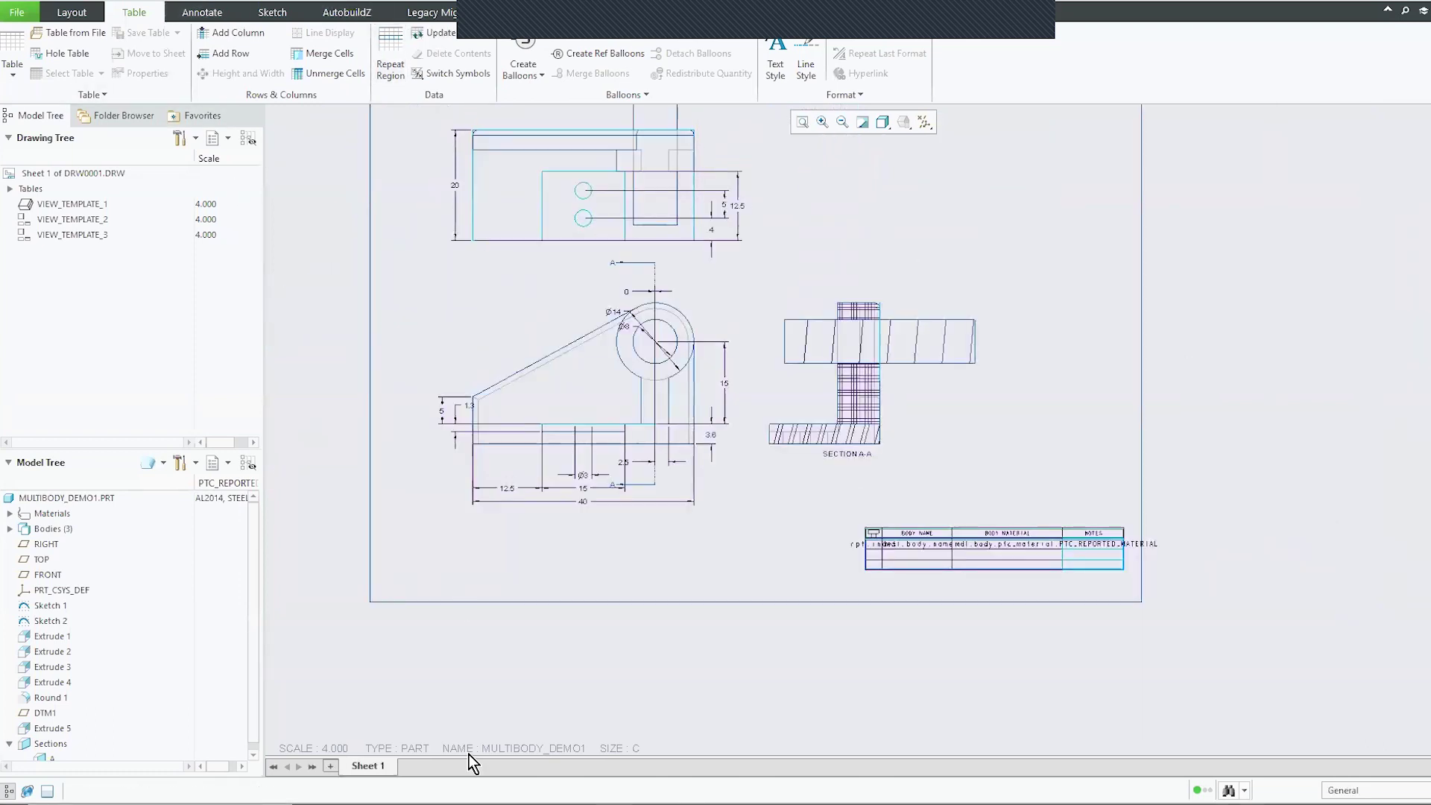
# - Switch to the PowerPoint slide show and advance to the Detailing enhancement summary slide
pyautogui.moveTo(515, 804)
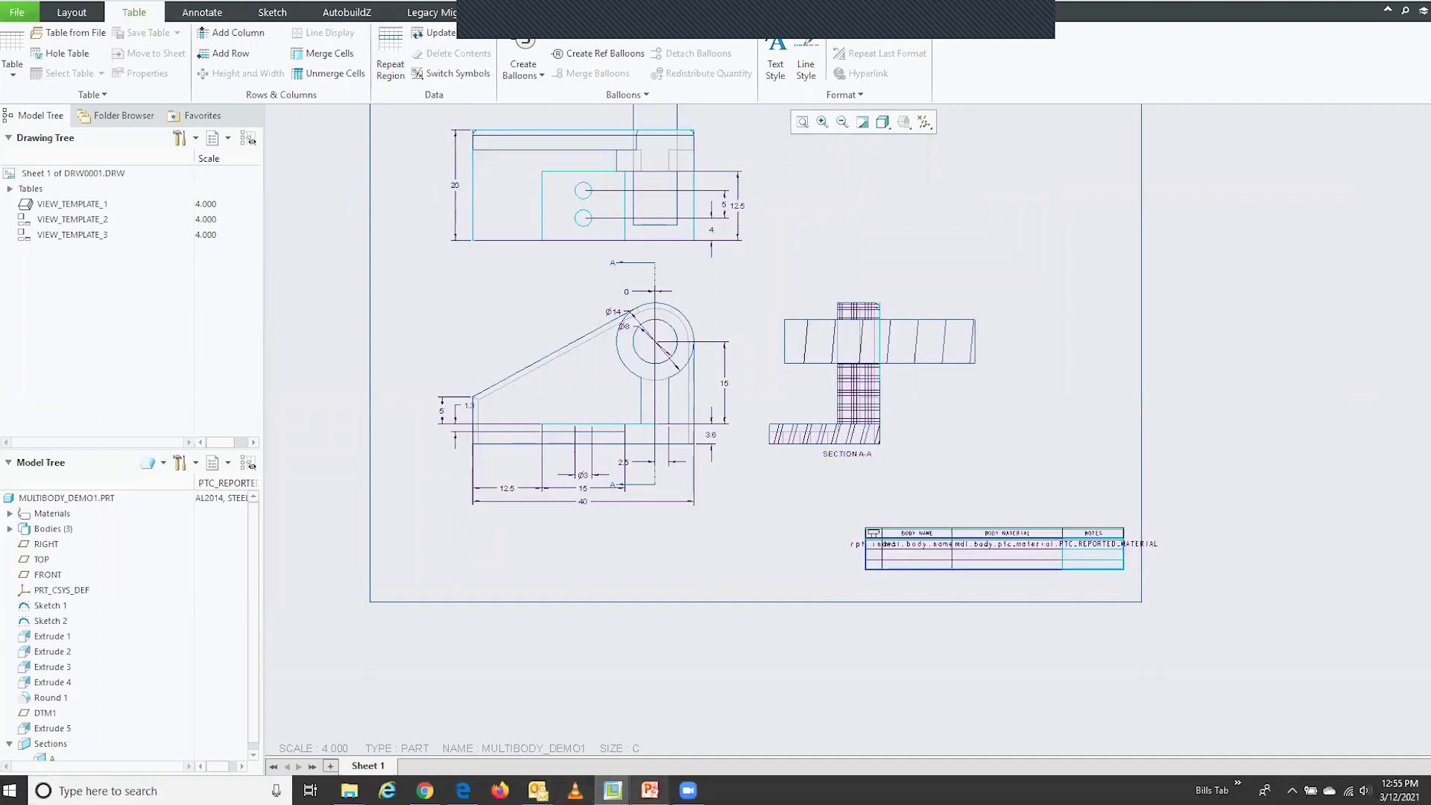
pyautogui.moveTo(650, 790)
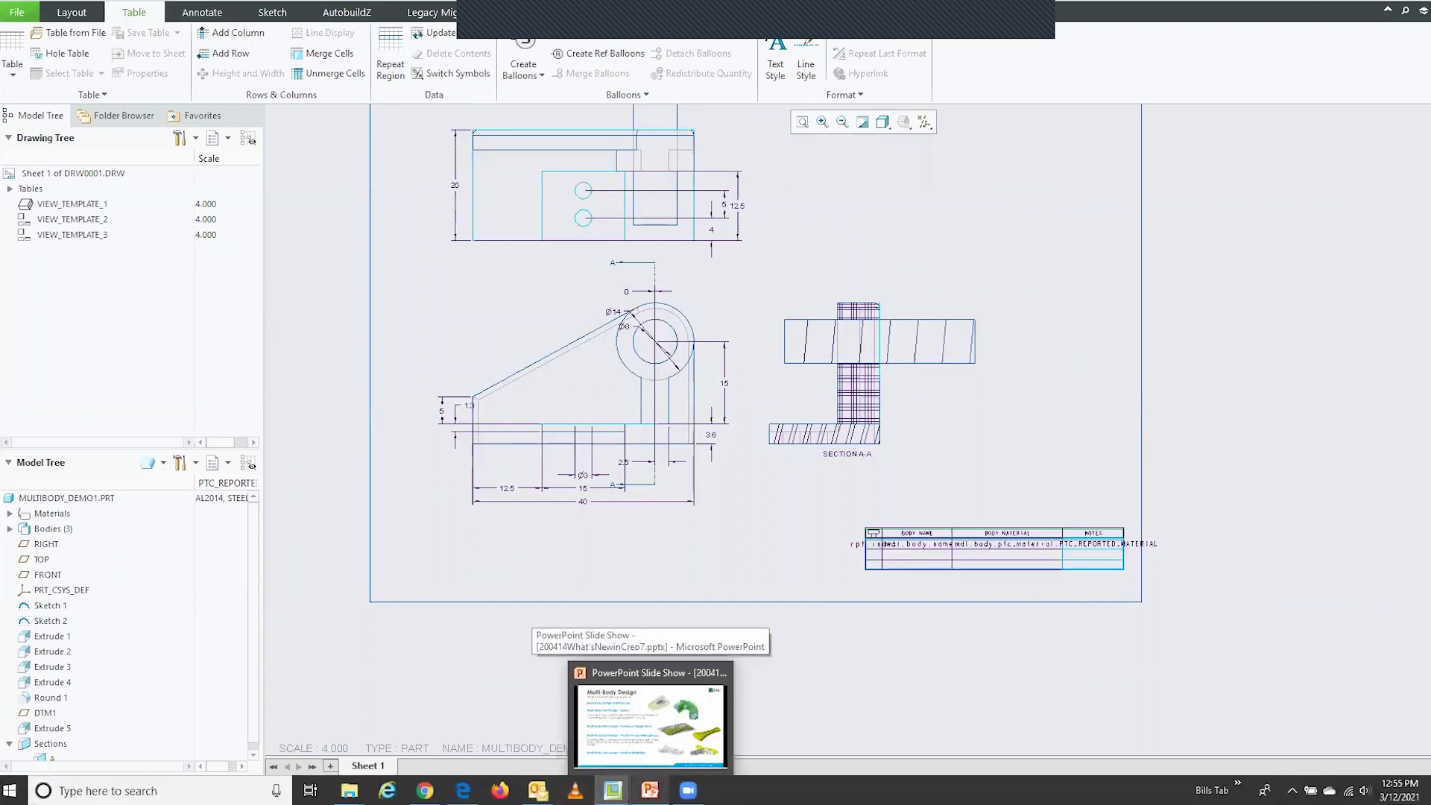
pyautogui.click(650, 783)
pyautogui.click(638, 598)
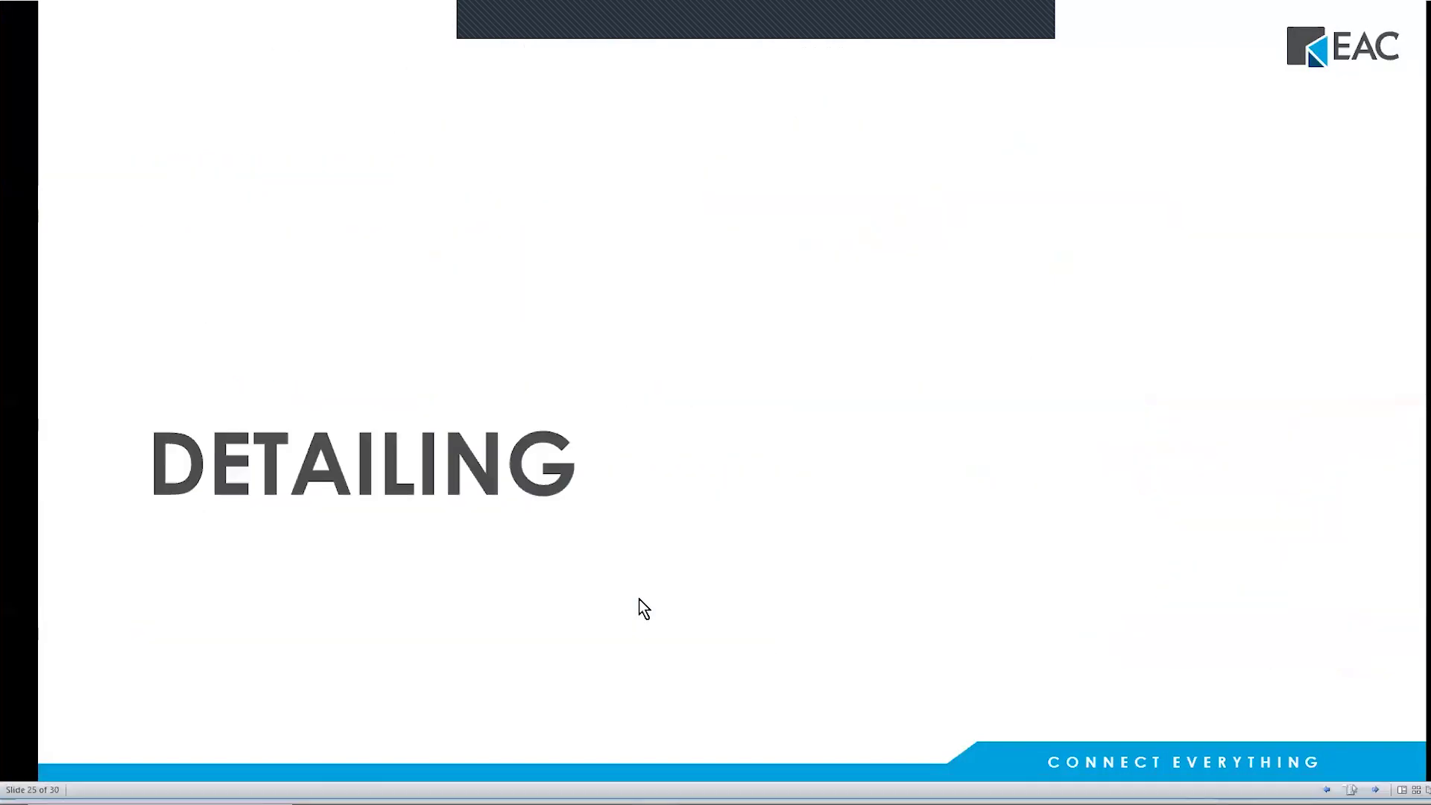
pyautogui.click(638, 598)
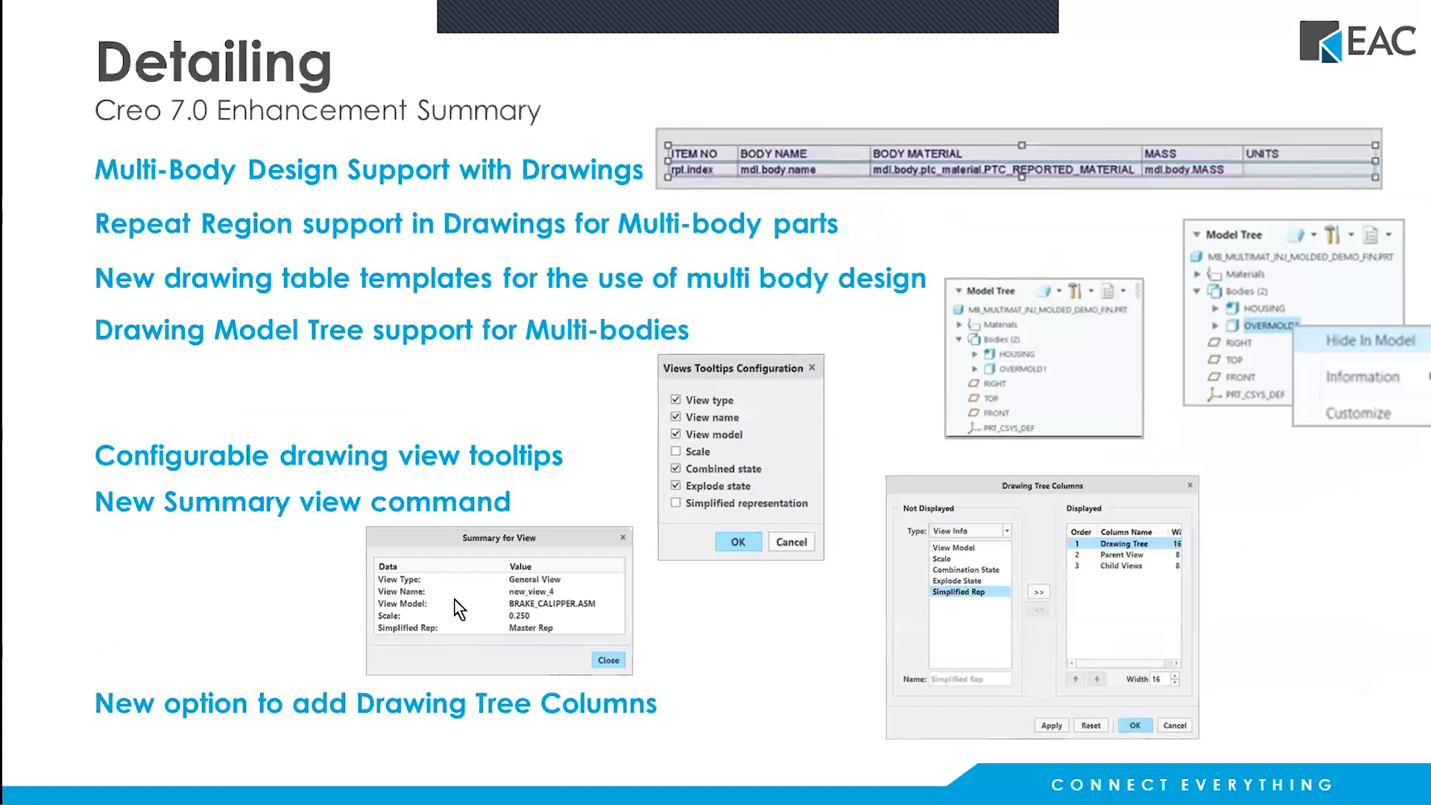
# - Return to the Creo drawing and review the Summary for View information of the front view
pyautogui.moveTo(598, 803)
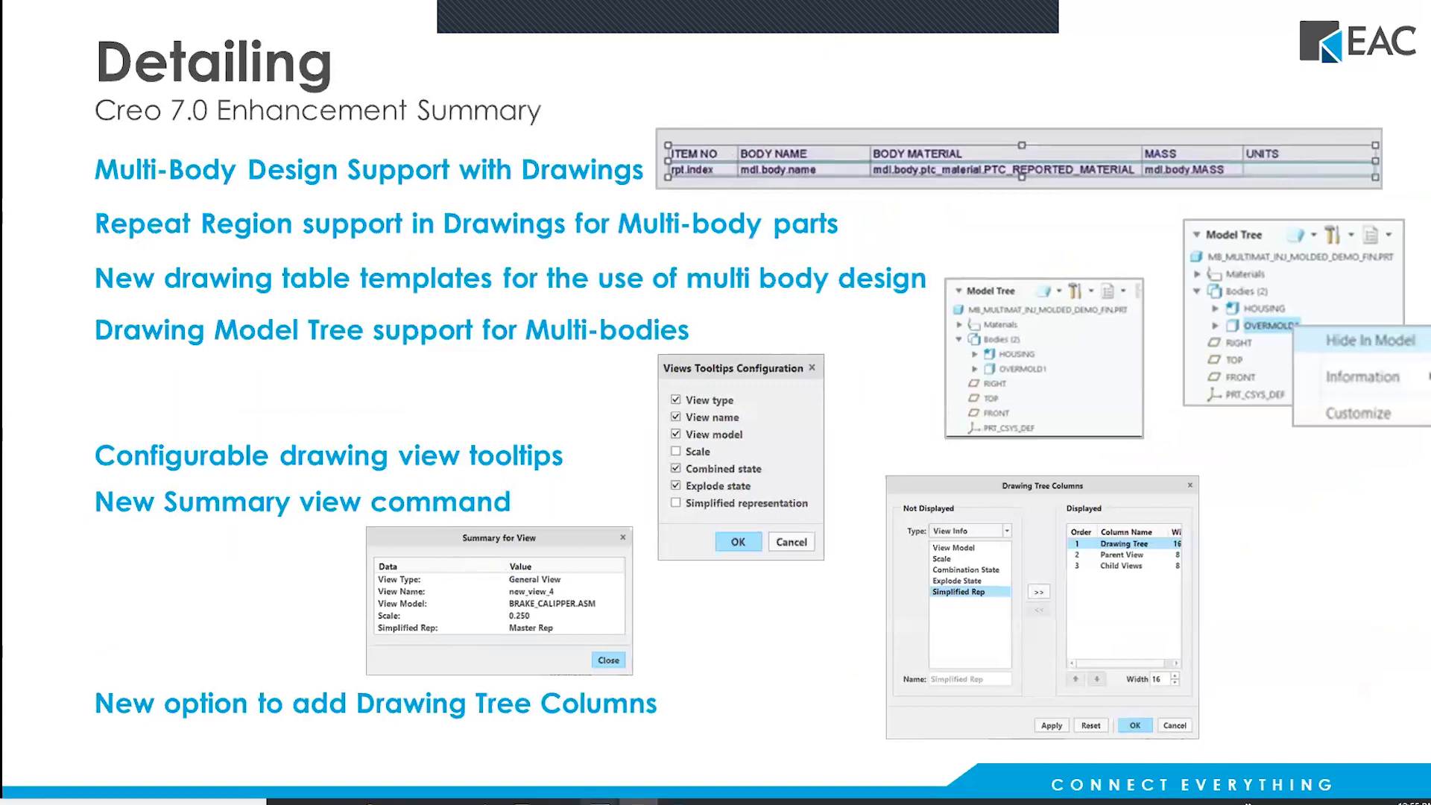
pyautogui.click(857, 751)
pyautogui.click(504, 338)
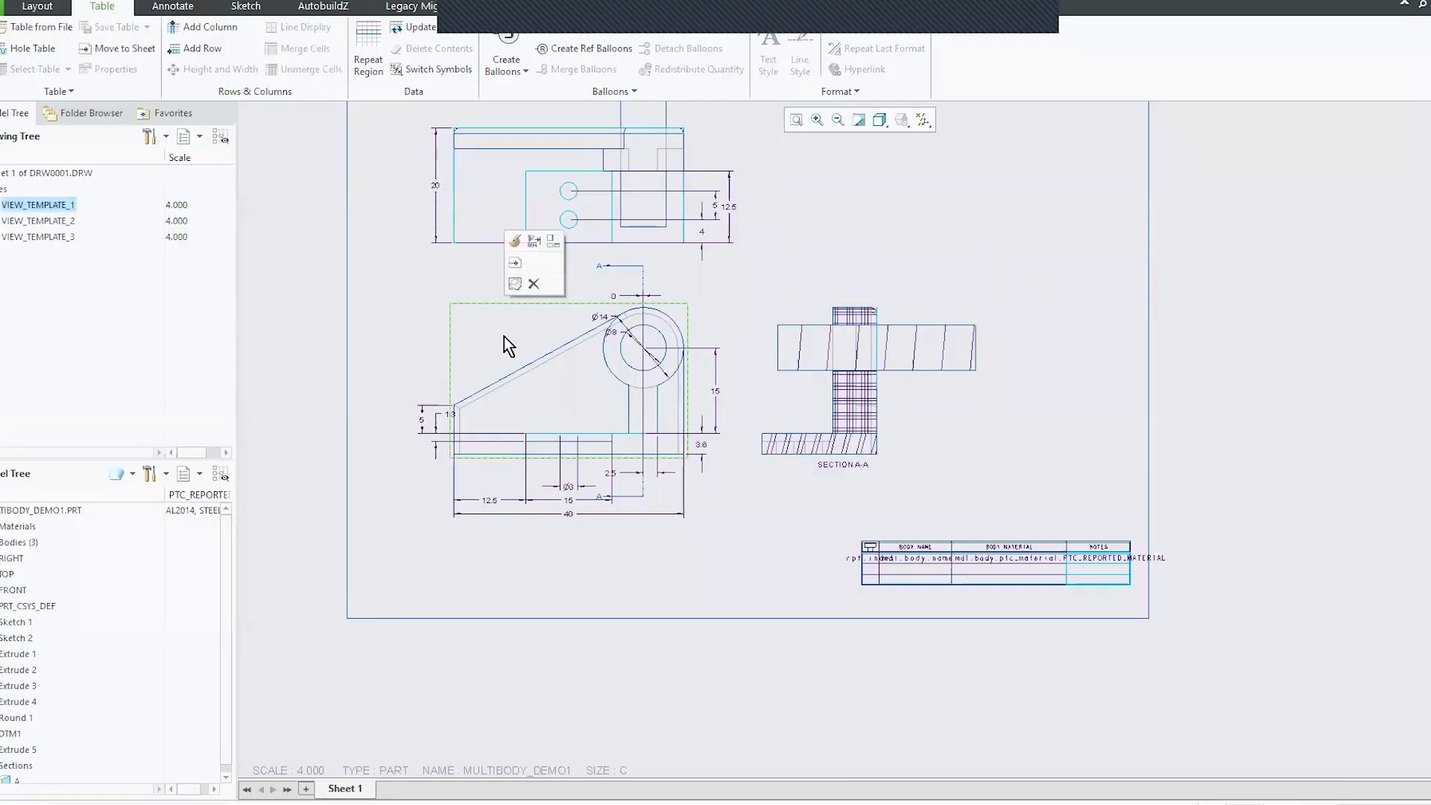
pyautogui.rightClick(504, 337)
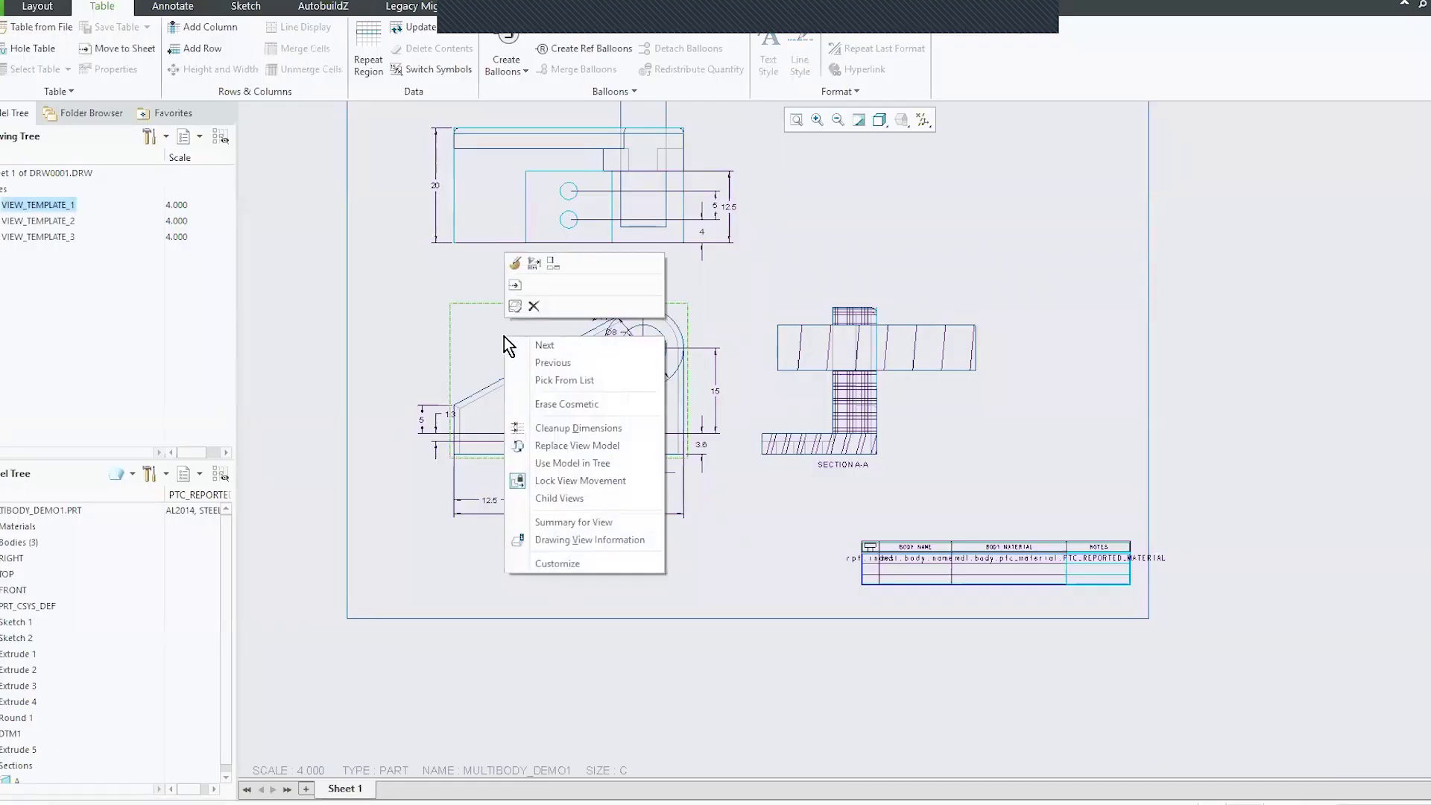
pyautogui.click(595, 523)
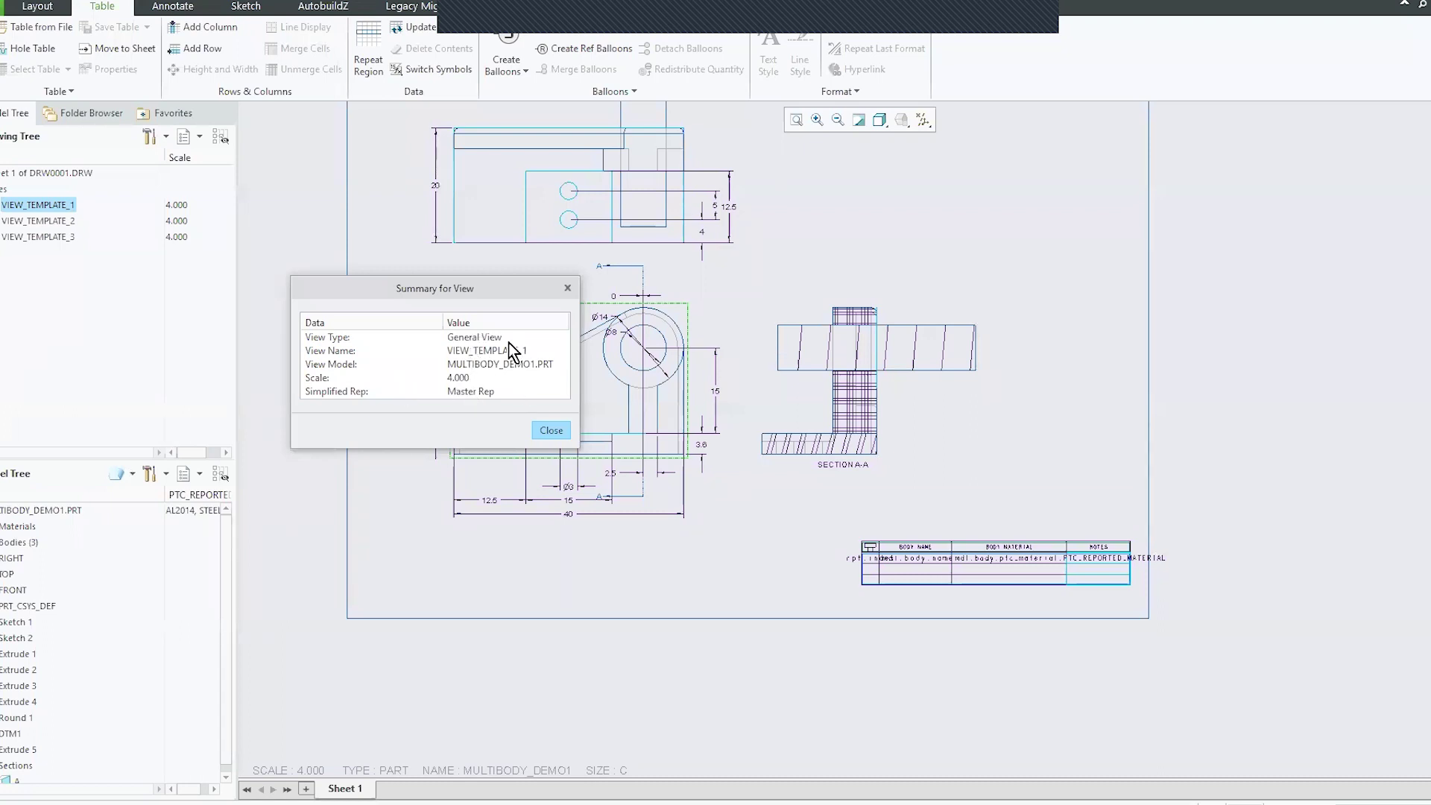
pyautogui.click(565, 289)
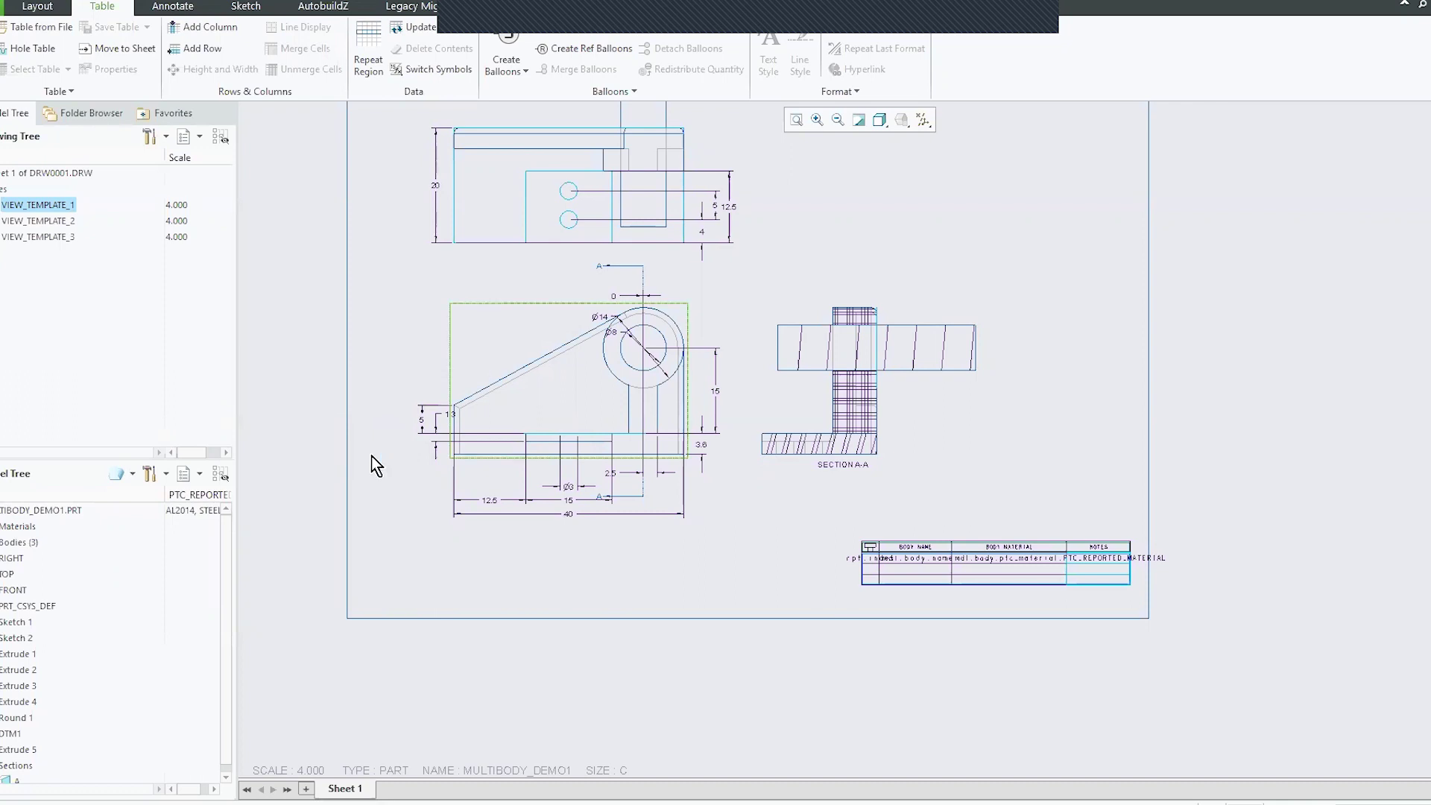
# - Clear the view selection and switch back to the PowerPoint Detailing slide
pyautogui.click(604, 707)
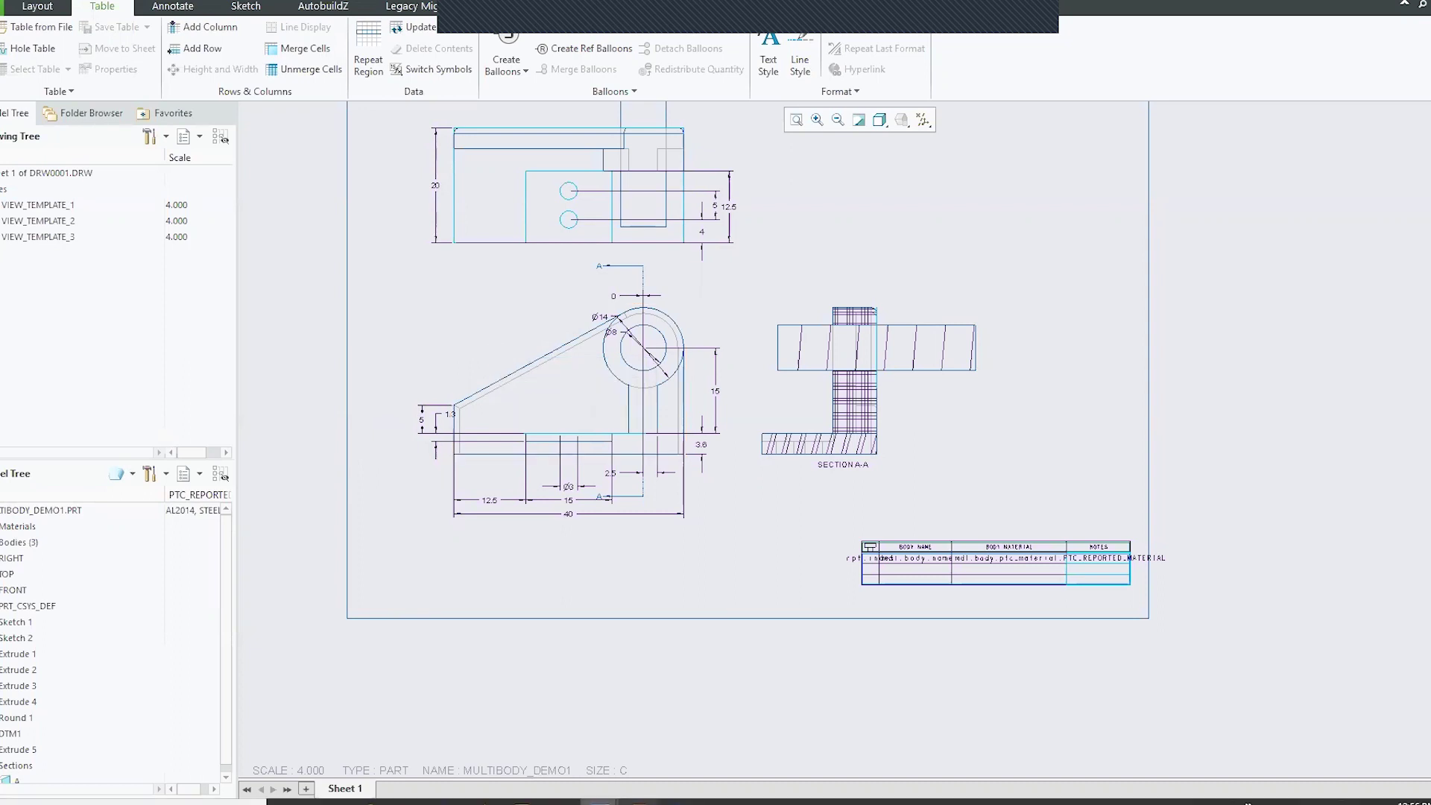
pyautogui.click(613, 792)
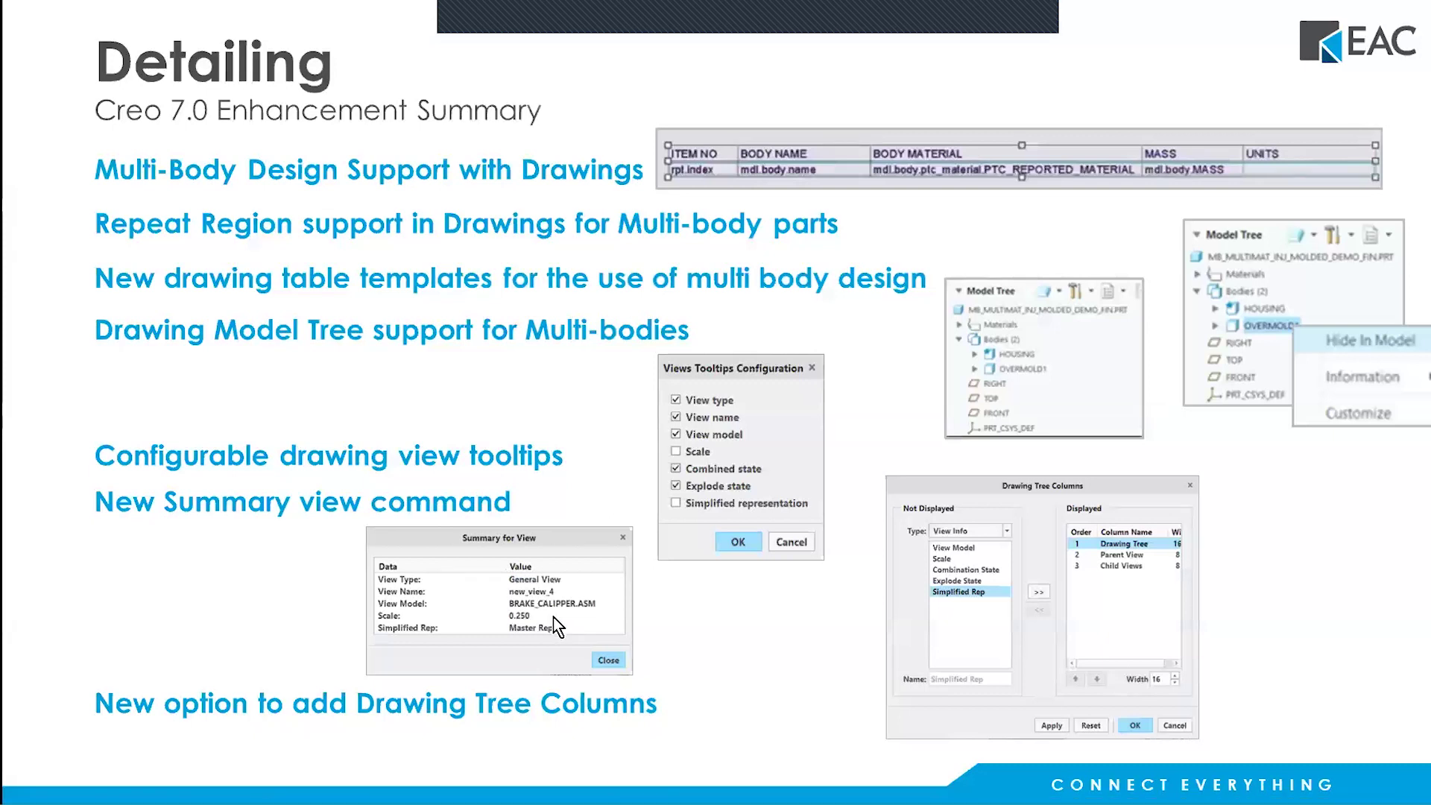